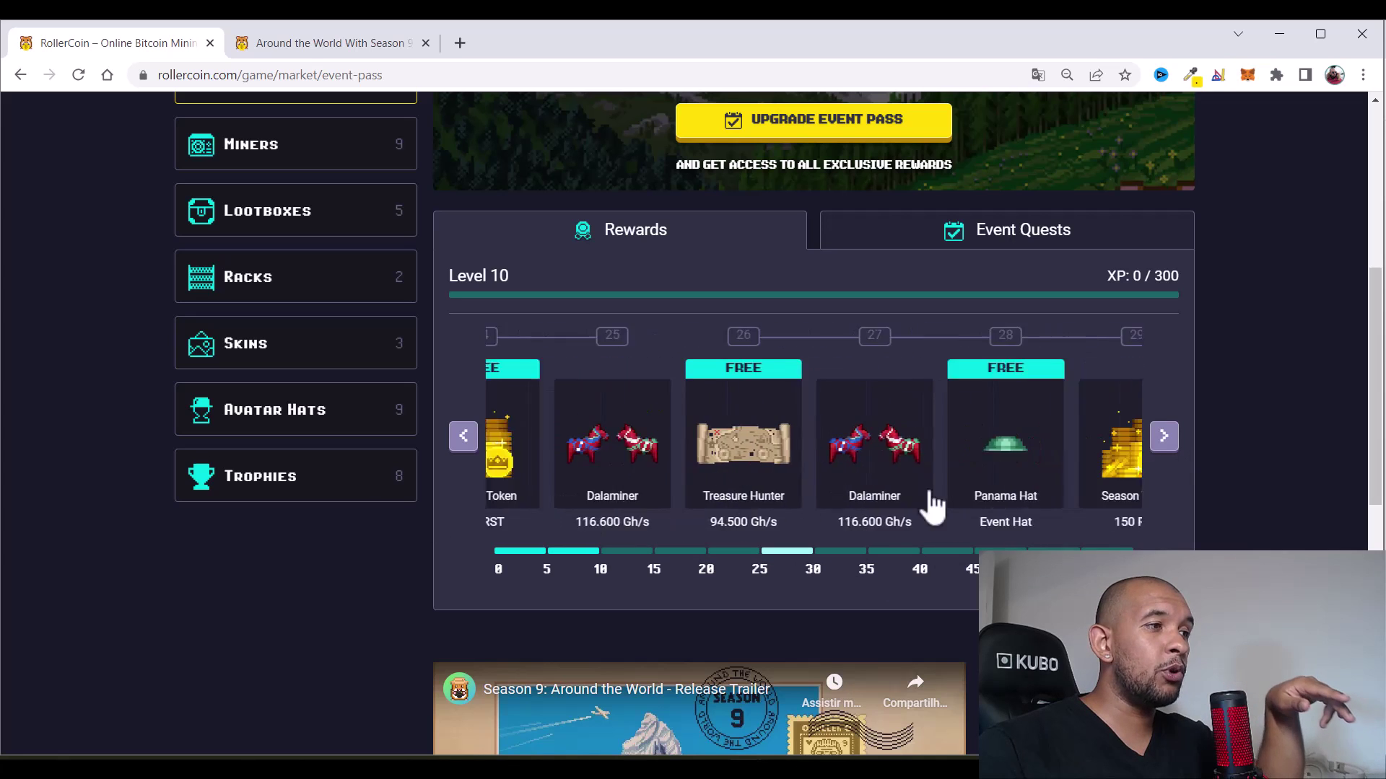
# Browse the Season 9 event pass rewards through to level 60
pyautogui.click(1166, 449)
pyautogui.click(1165, 440)
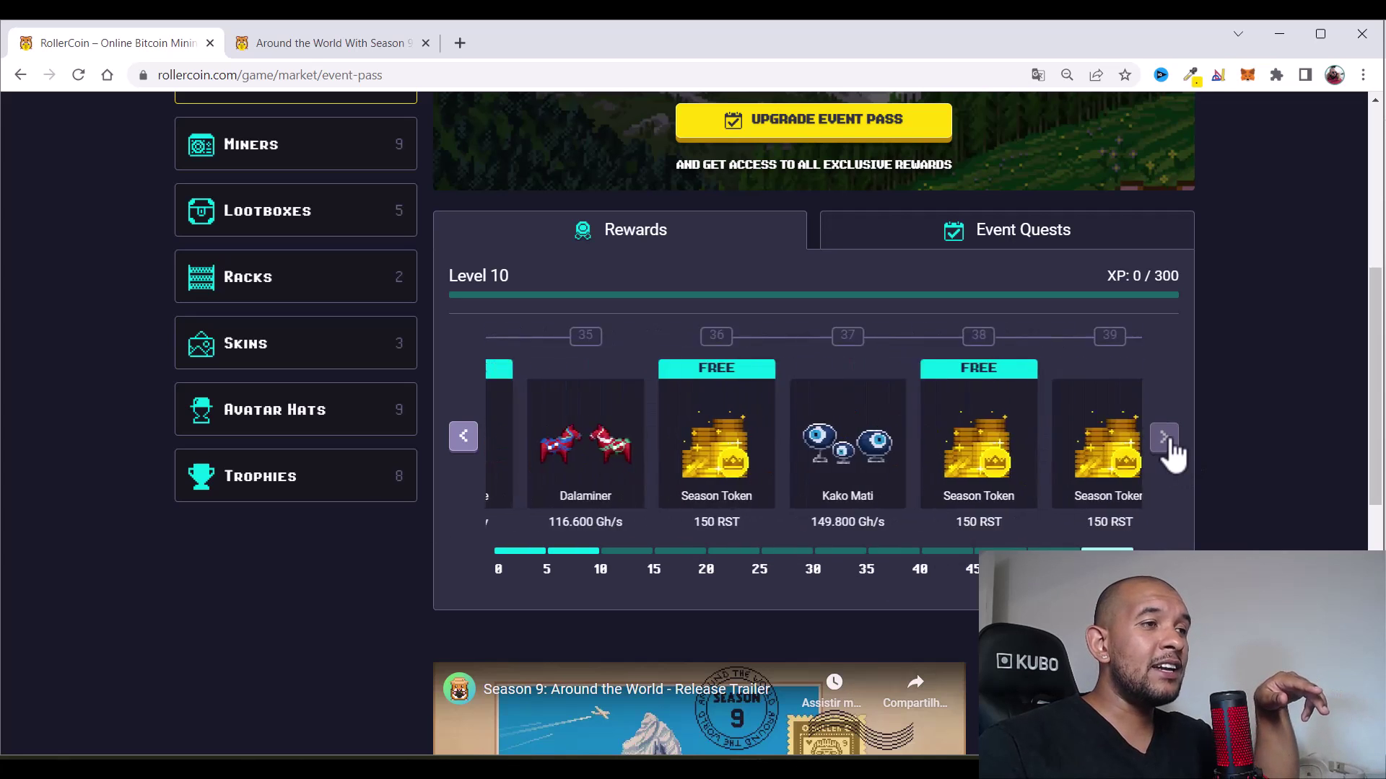
pyautogui.click(1165, 438)
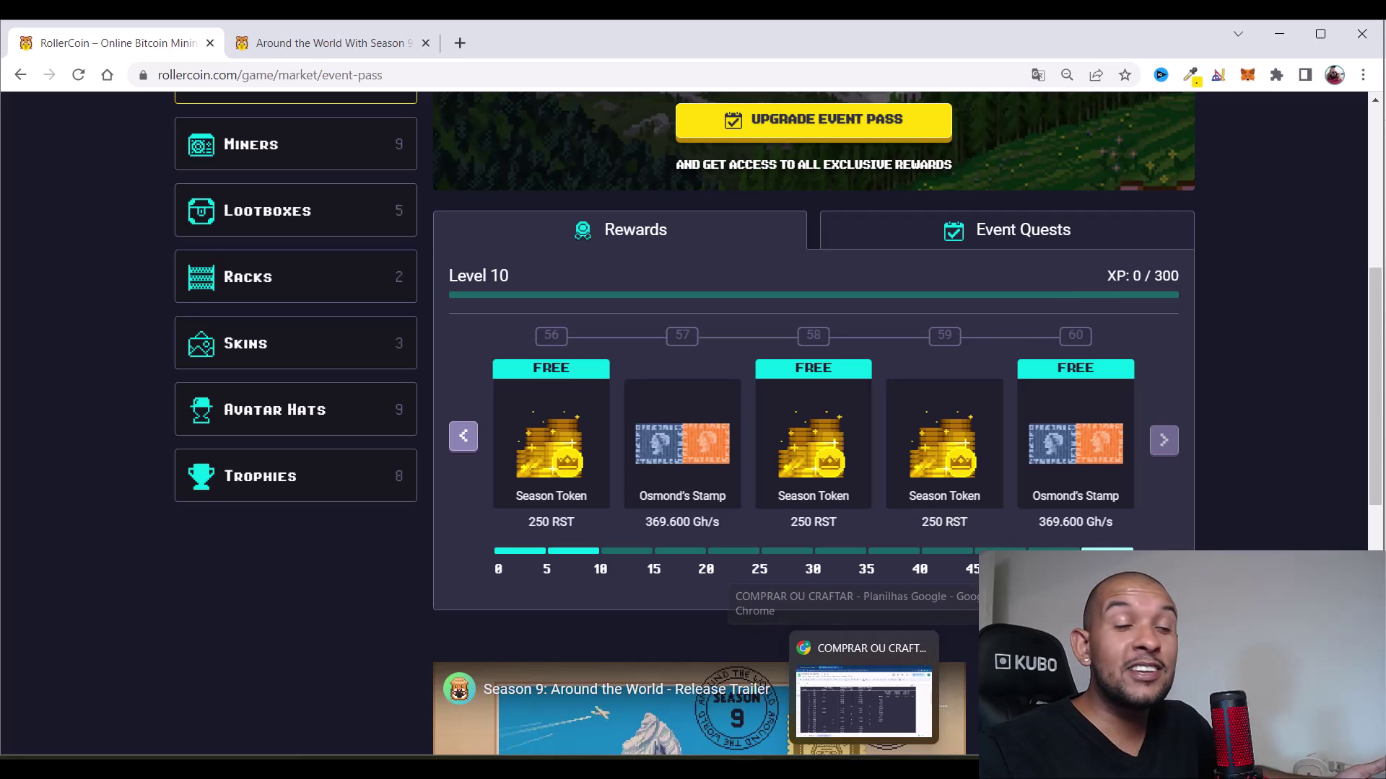
# Switch to the COMPRAR OU CRAFTAR spreadsheet and review the 100% FREE rewards through to the totals row
pyautogui.click(743, 767)
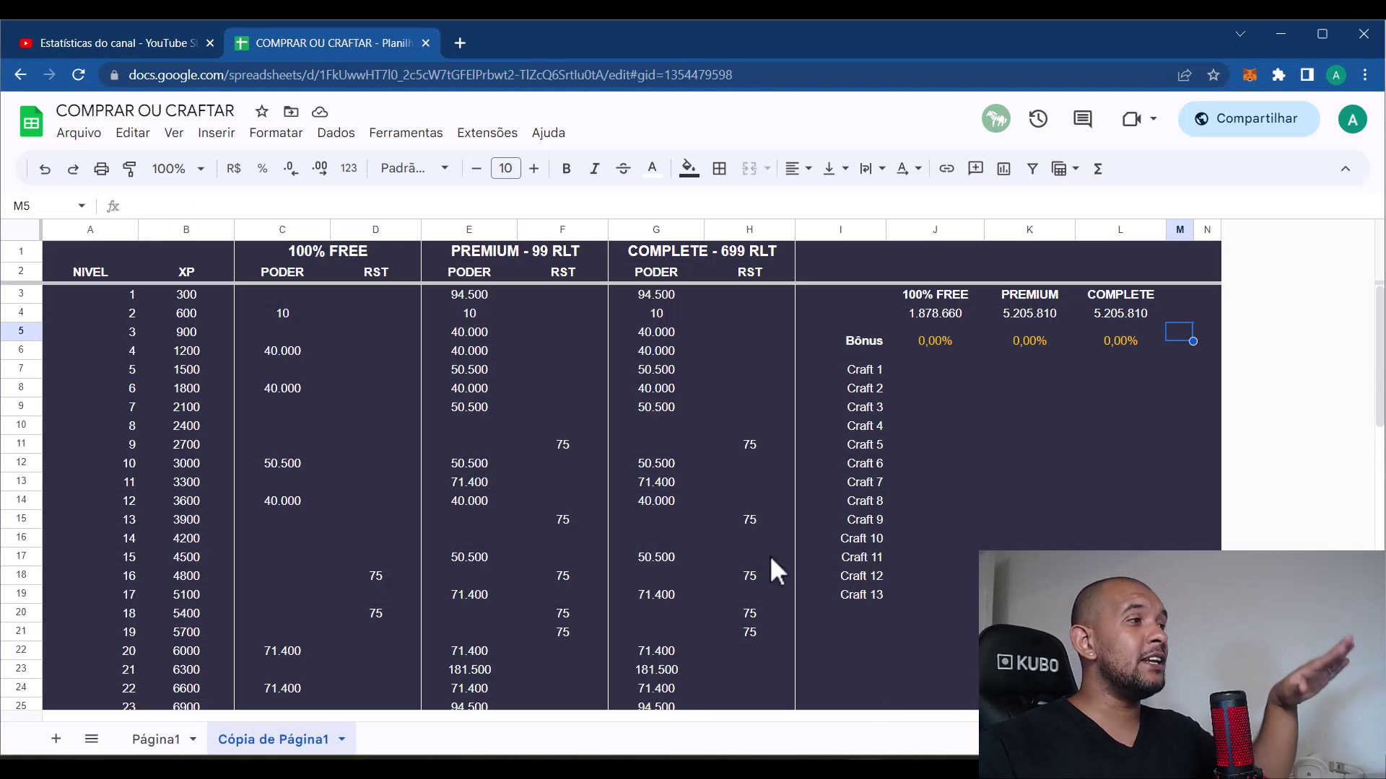
pyautogui.click(461, 353)
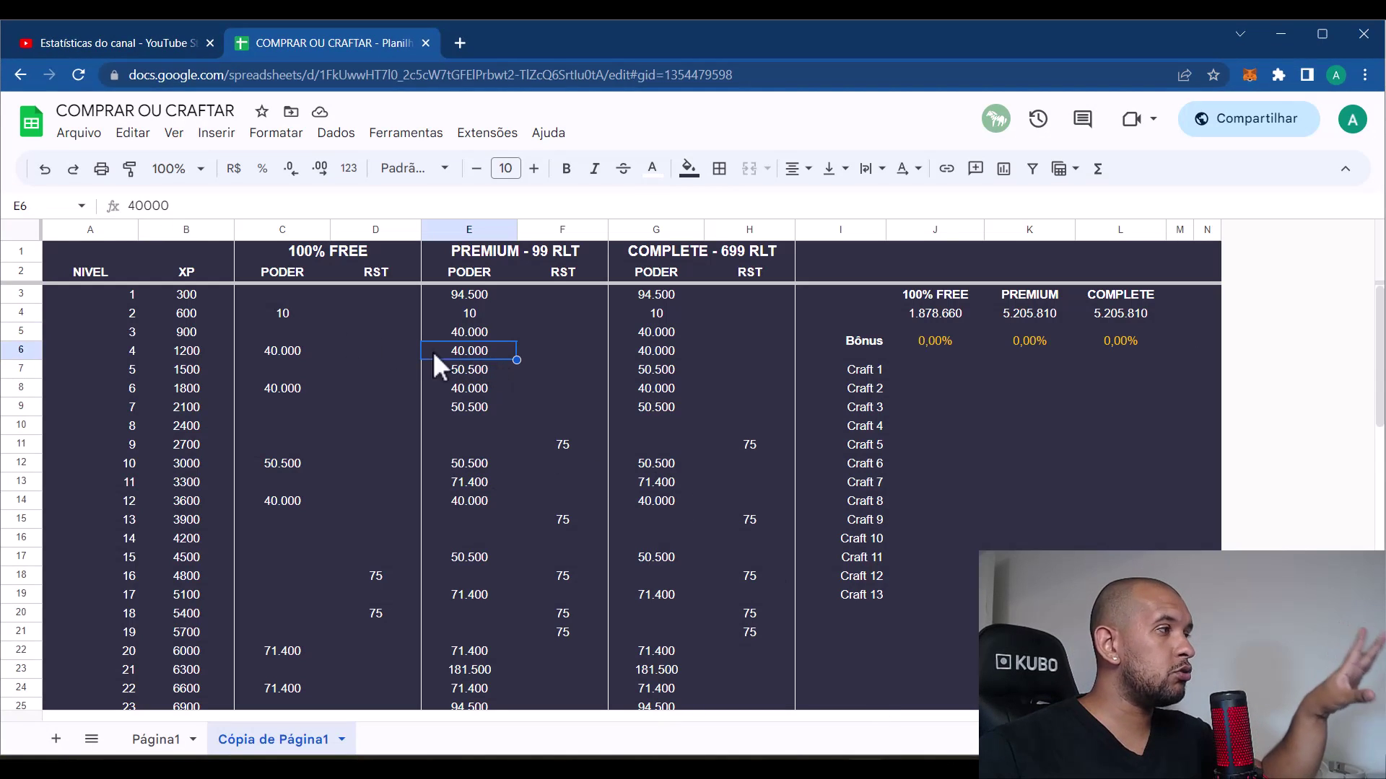
pyautogui.click(292, 335)
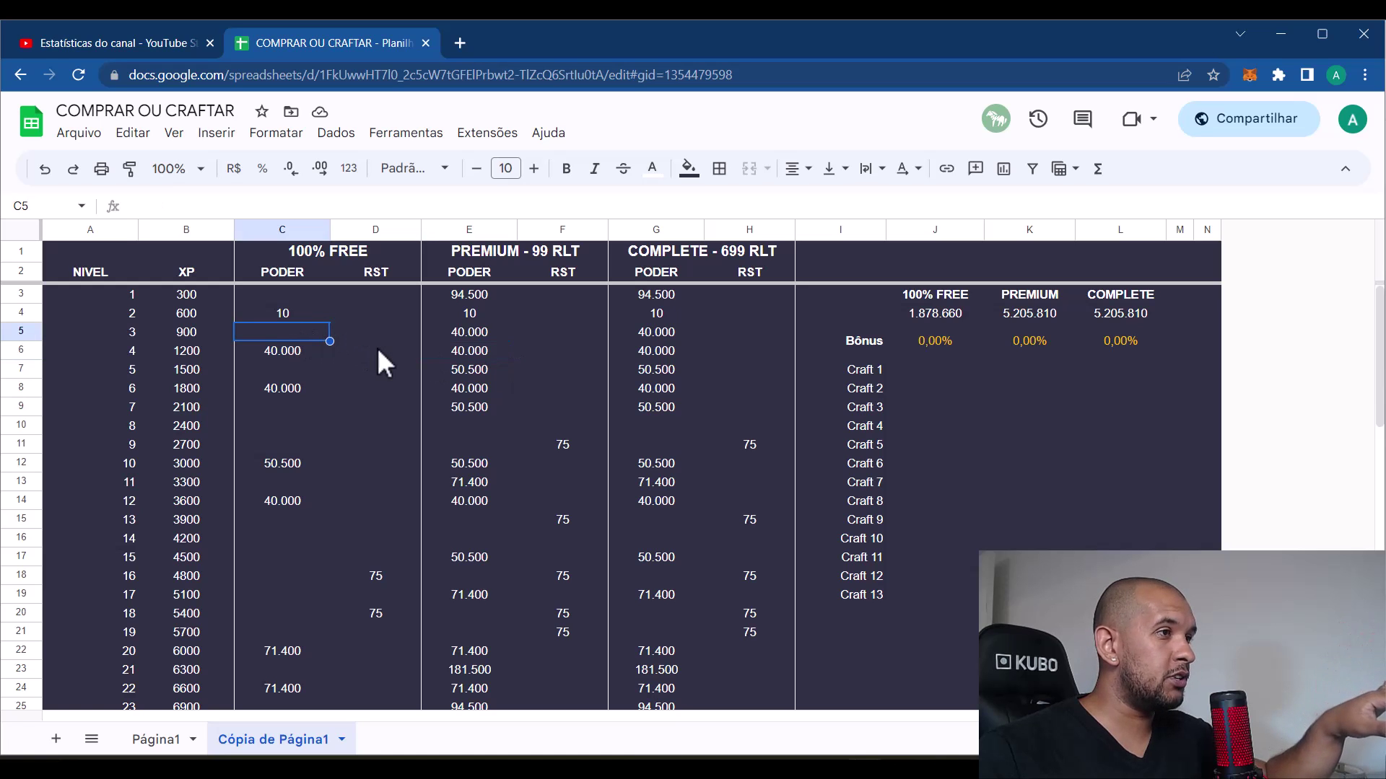
pyautogui.click(293, 395)
pyautogui.scroll(-14, 389, 385)
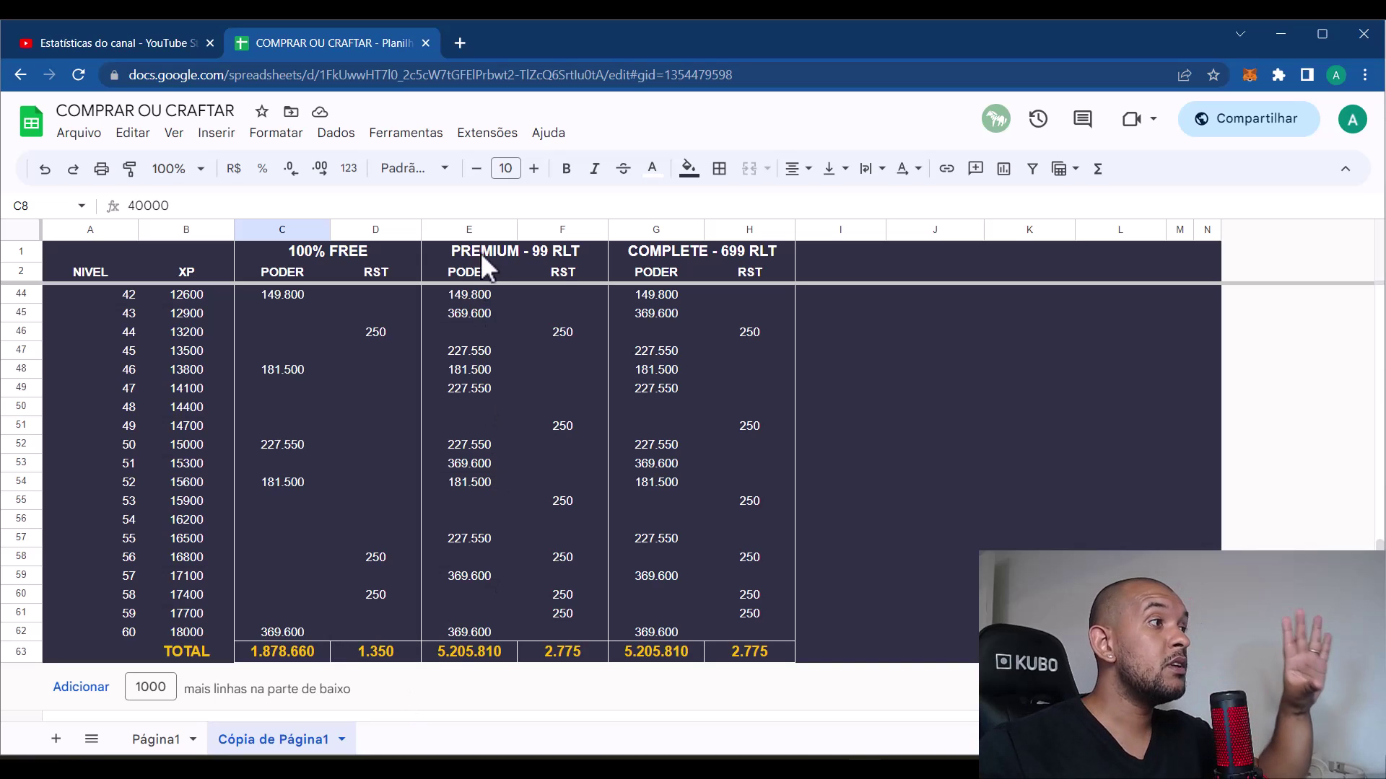
# Examine the power and RST values and totals of the PREMIUM - 99 RLT pass against the COMPLETE - 699 RLT pass
pyautogui.moveTo(473, 313); pyautogui.dragTo(479, 461)
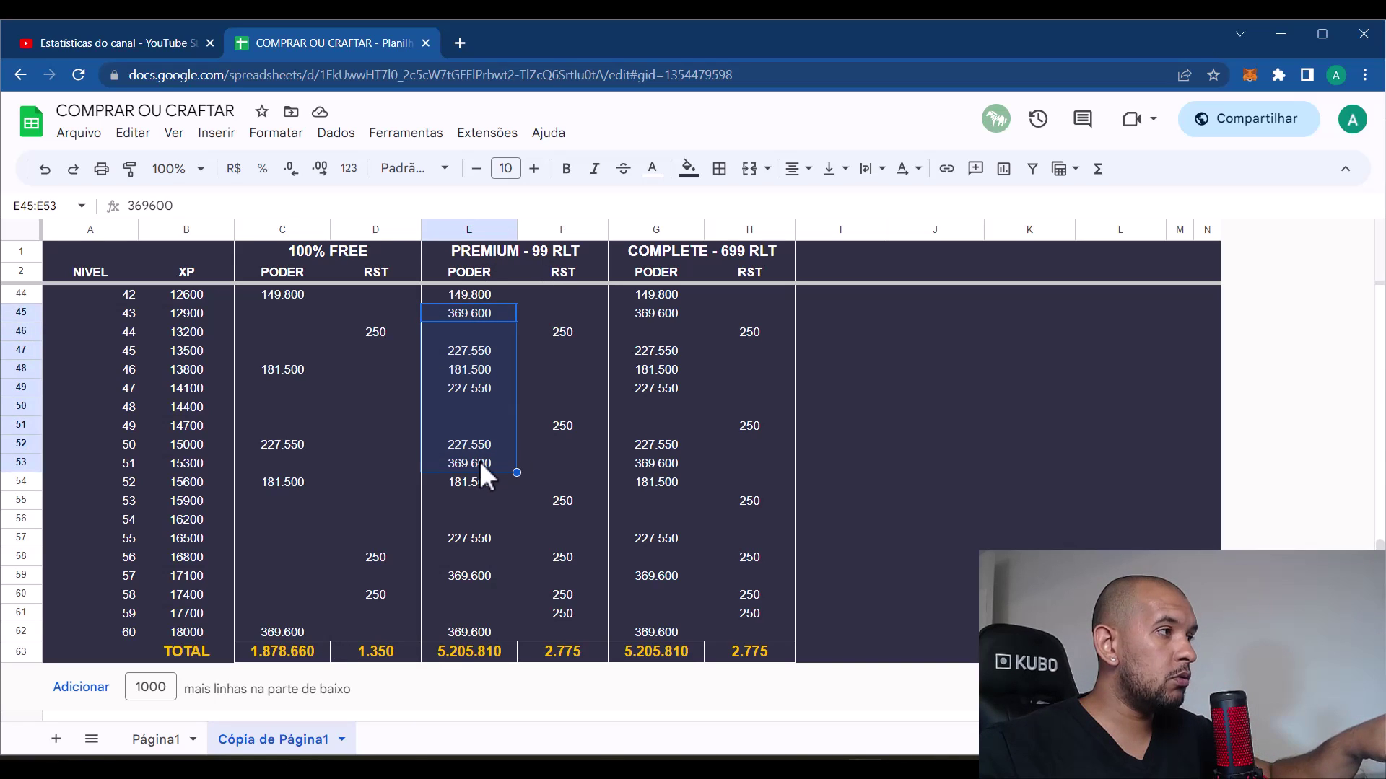
pyautogui.moveTo(562, 332); pyautogui.dragTo(562, 370)
pyautogui.moveTo(567, 448); pyautogui.dragTo(566, 445)
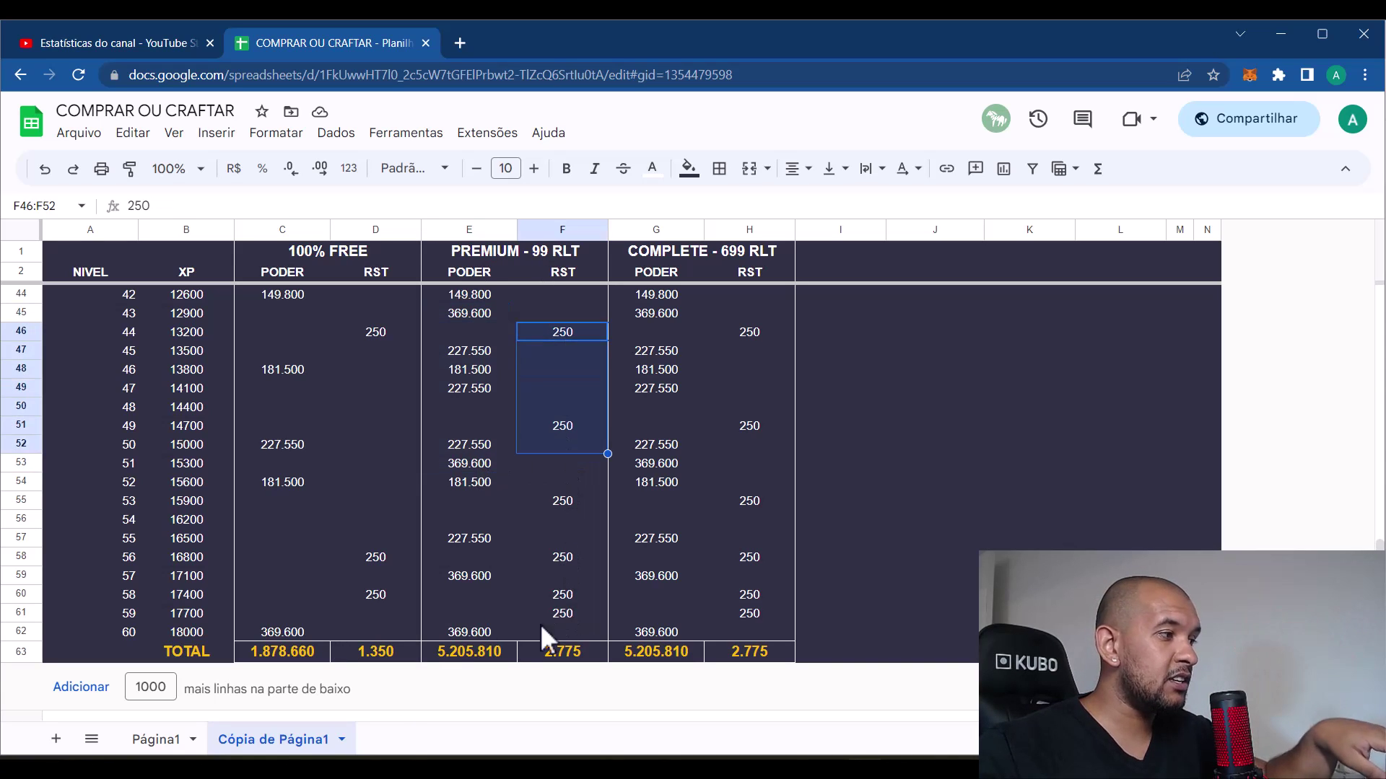
pyautogui.click(480, 653)
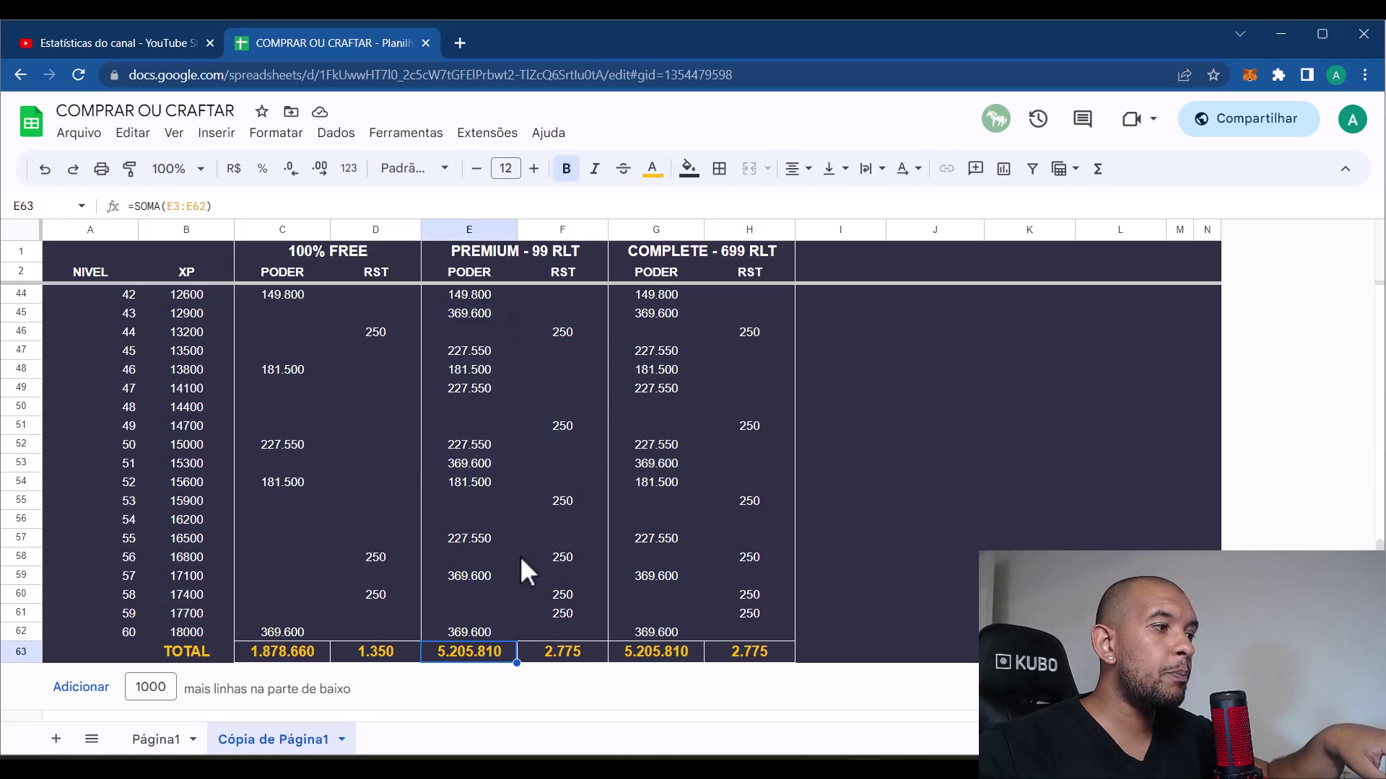
pyautogui.click(574, 654)
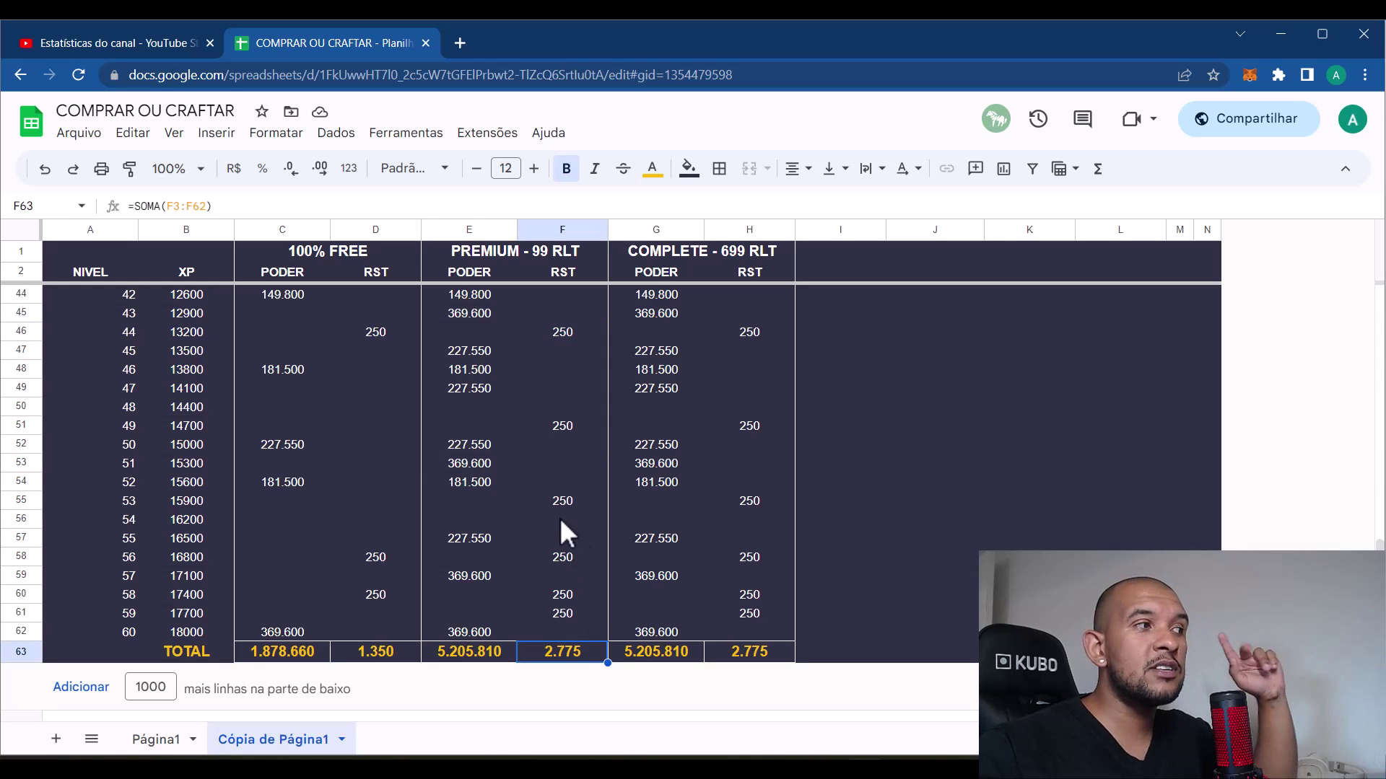
pyautogui.click(550, 485)
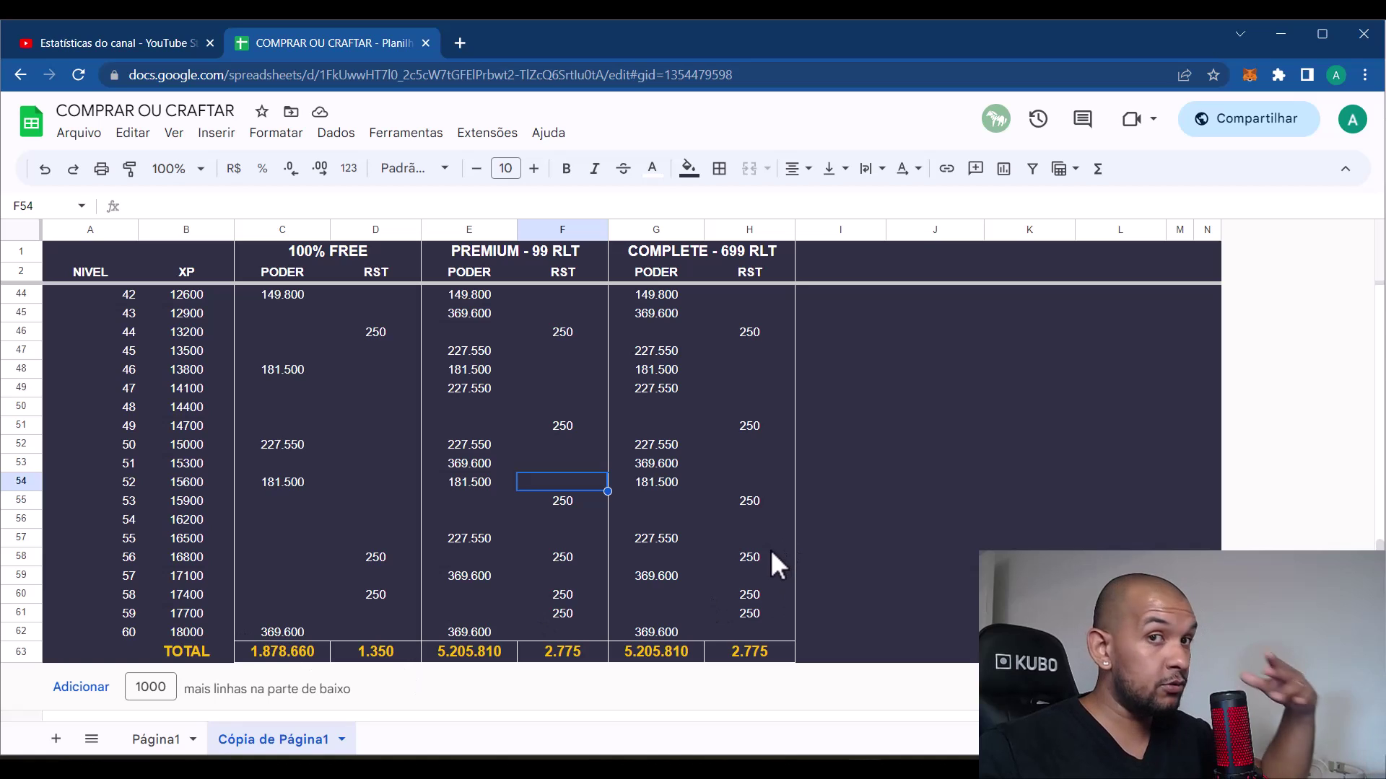
pyautogui.click(698, 388)
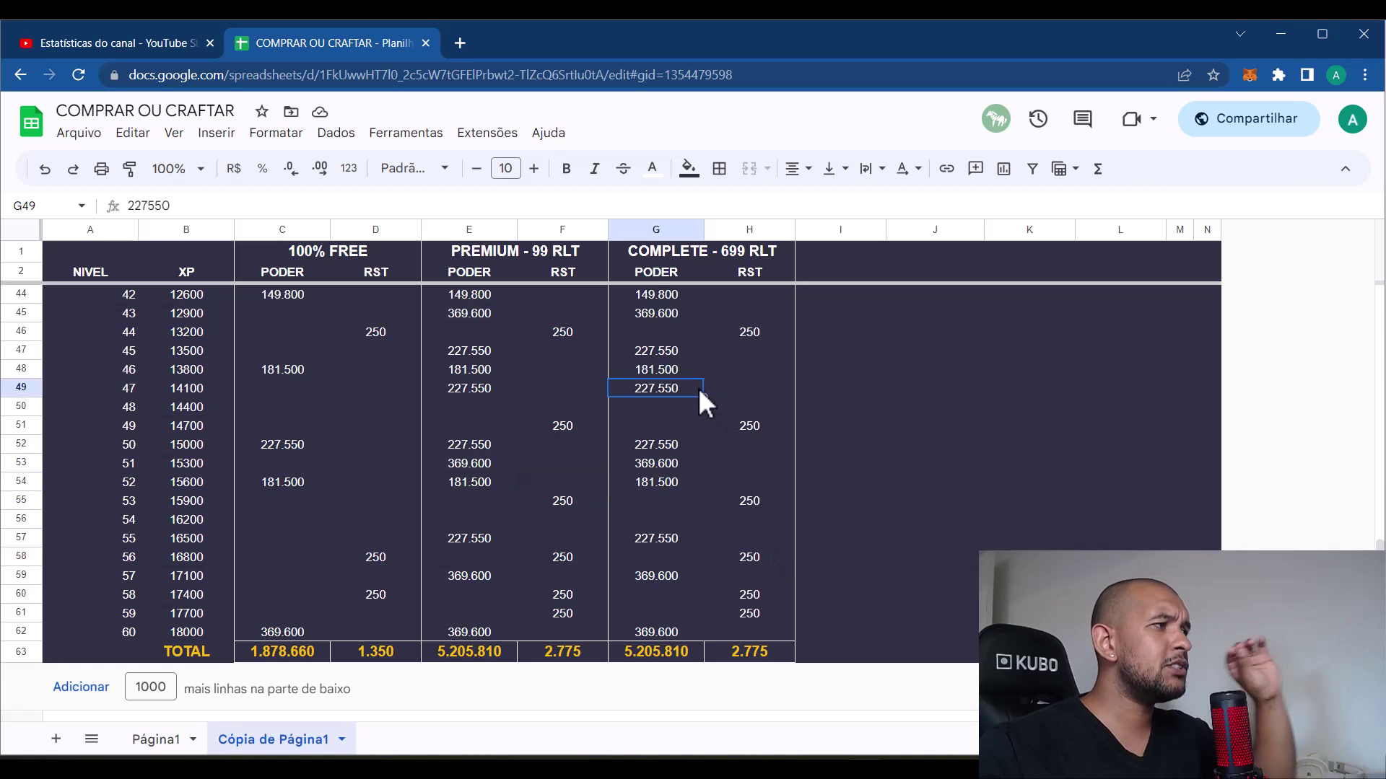
# Switch back to the RollerCoin event pass page and show the Season 9 daily quests under Event Quests
pyautogui.click(19, 634)
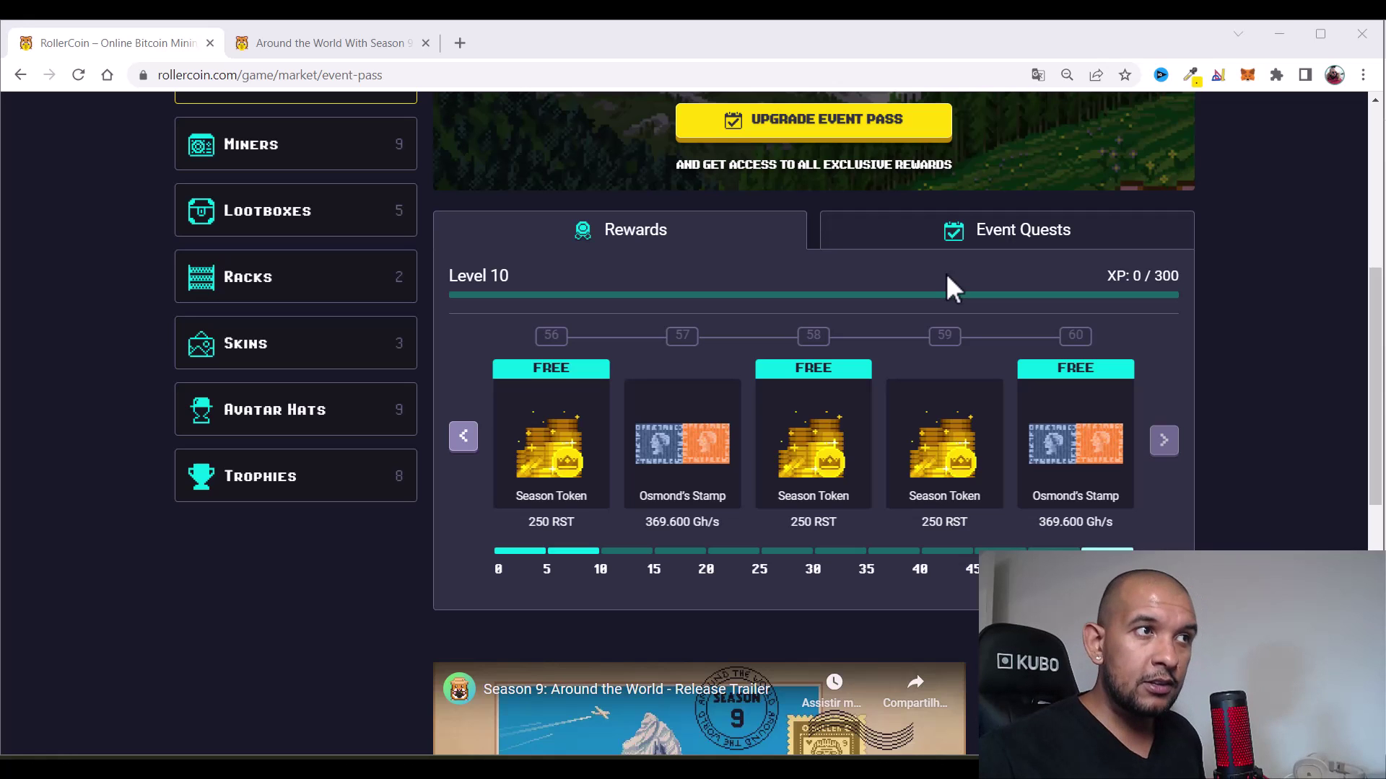
pyautogui.click(991, 241)
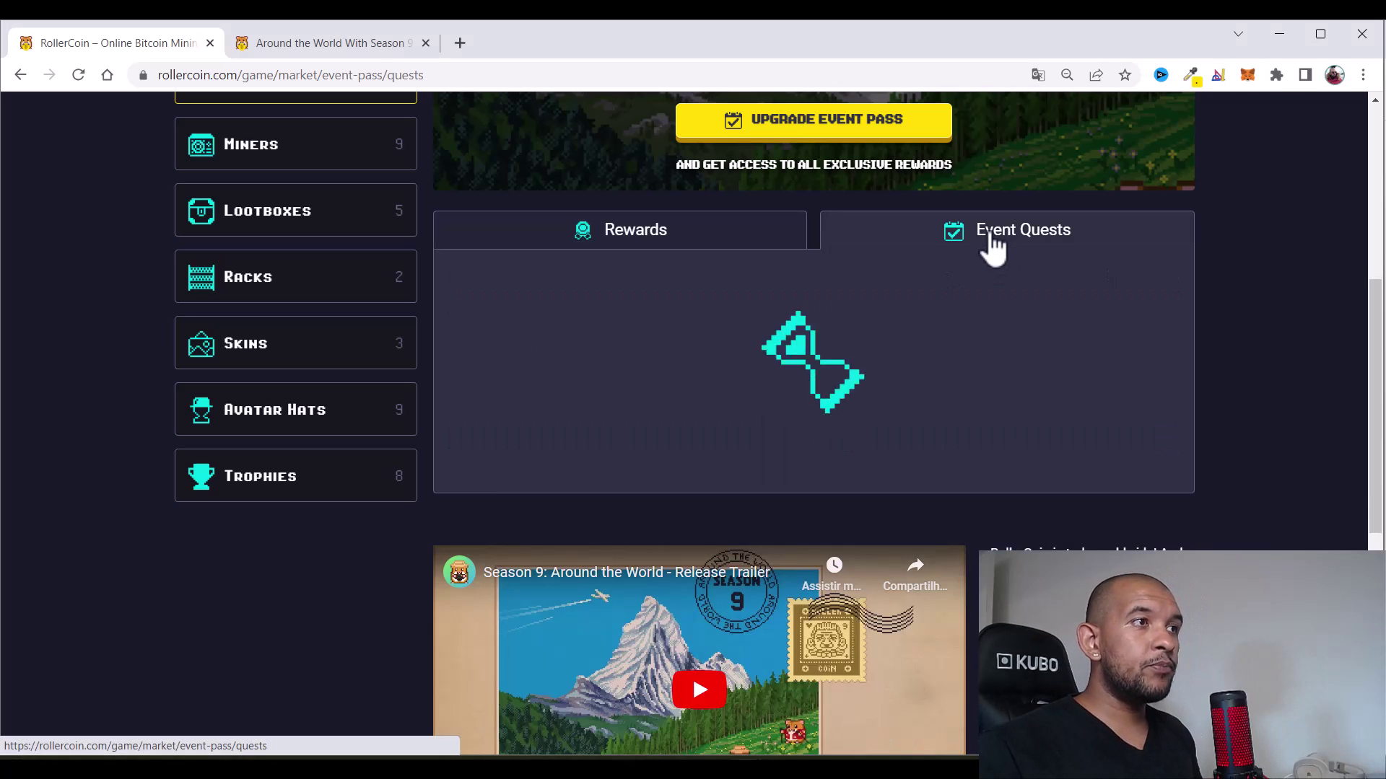
pyautogui.scroll(-1, 679, 382)
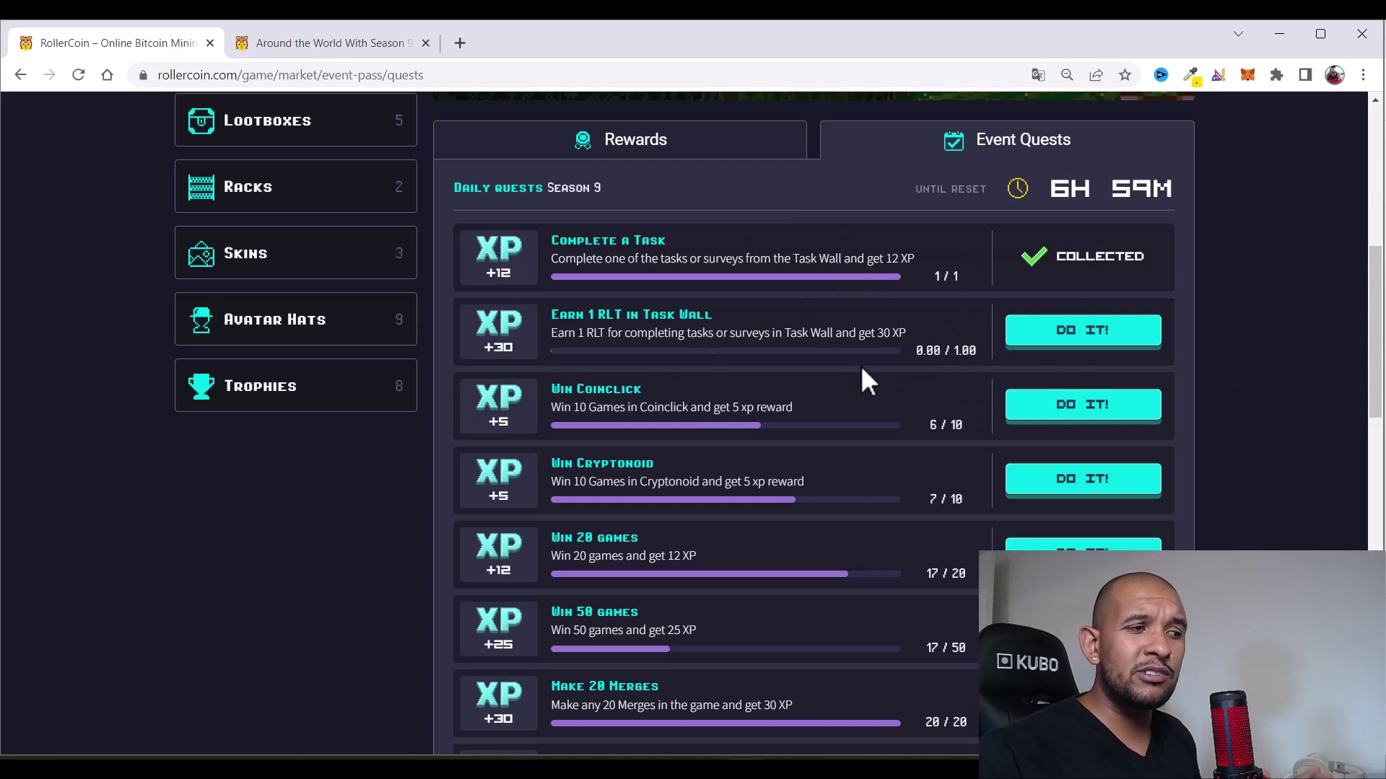
# Bring up the Calculator, place it beside the daily quest list without covering it, and clear its previous result
pyautogui.hotkey('alt', 'Tab')
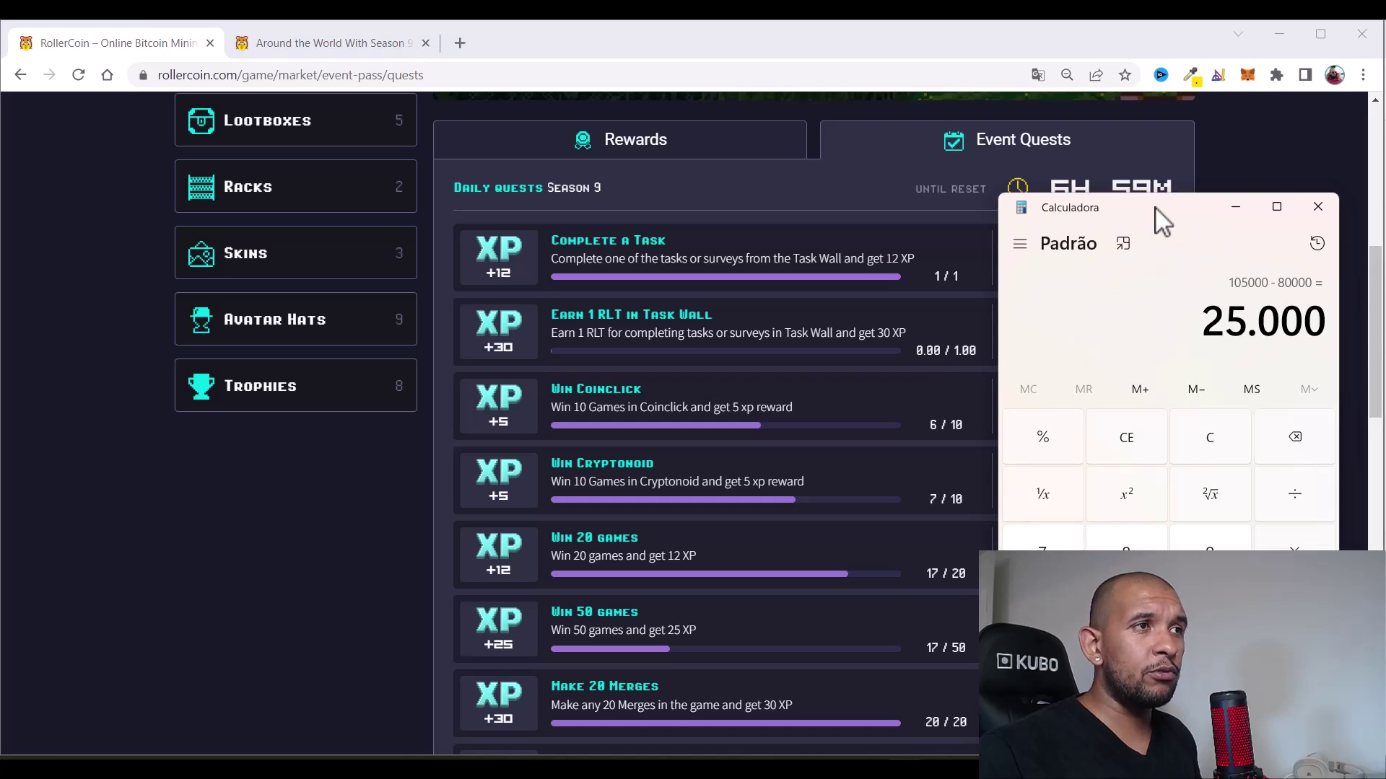
pyautogui.moveTo(1150, 204); pyautogui.dragTo(293, 157)
pyautogui.click(356, 397)
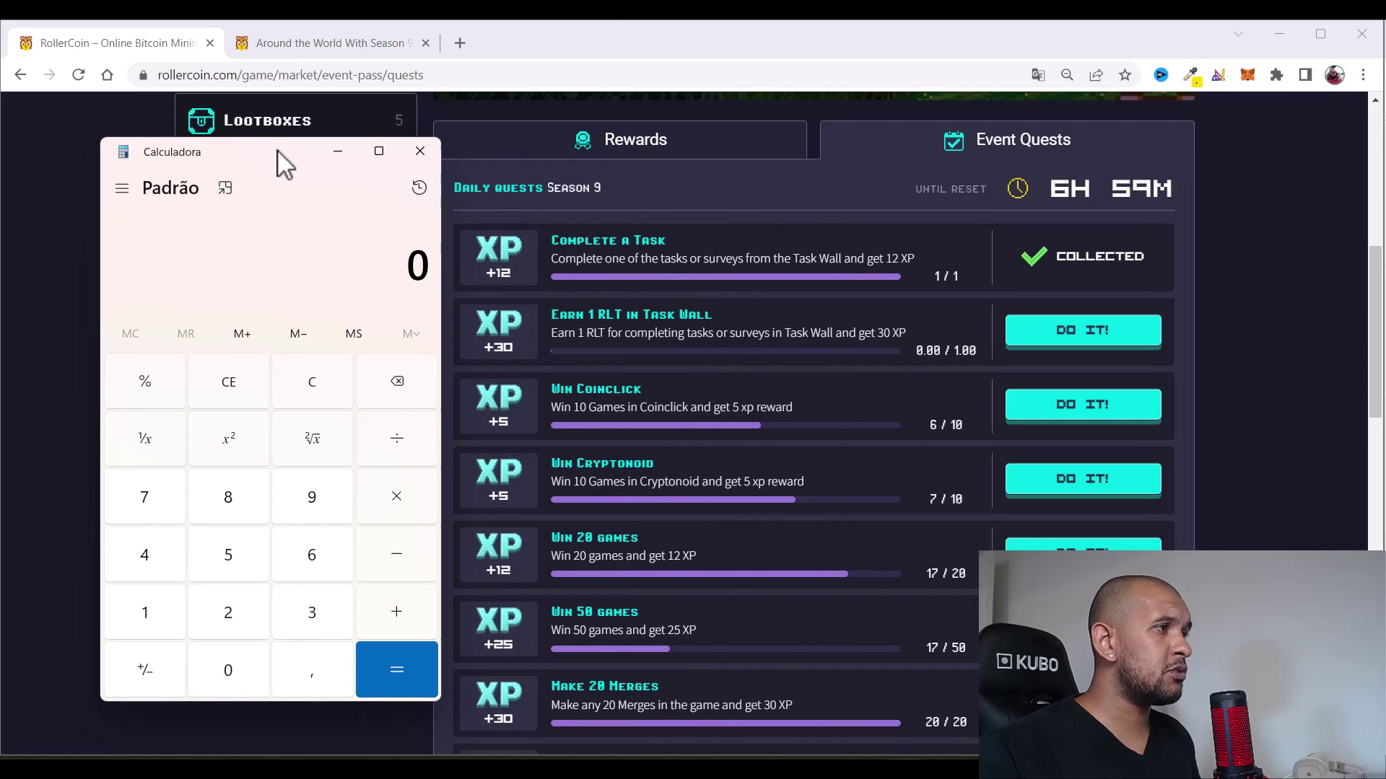
pyautogui.scroll(-4, 809, 326)
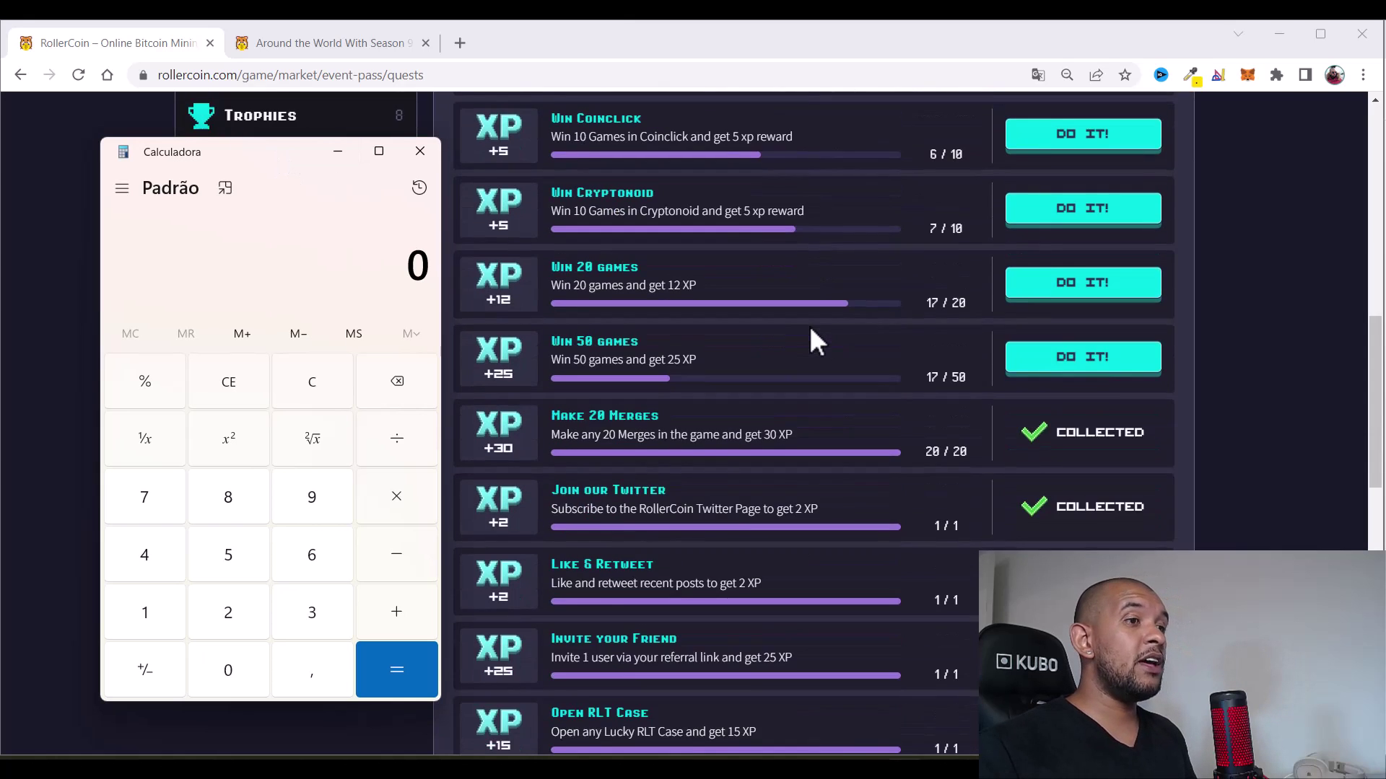
pyautogui.scroll(8, 809, 326)
pyautogui.scroll(-5, 817, 300)
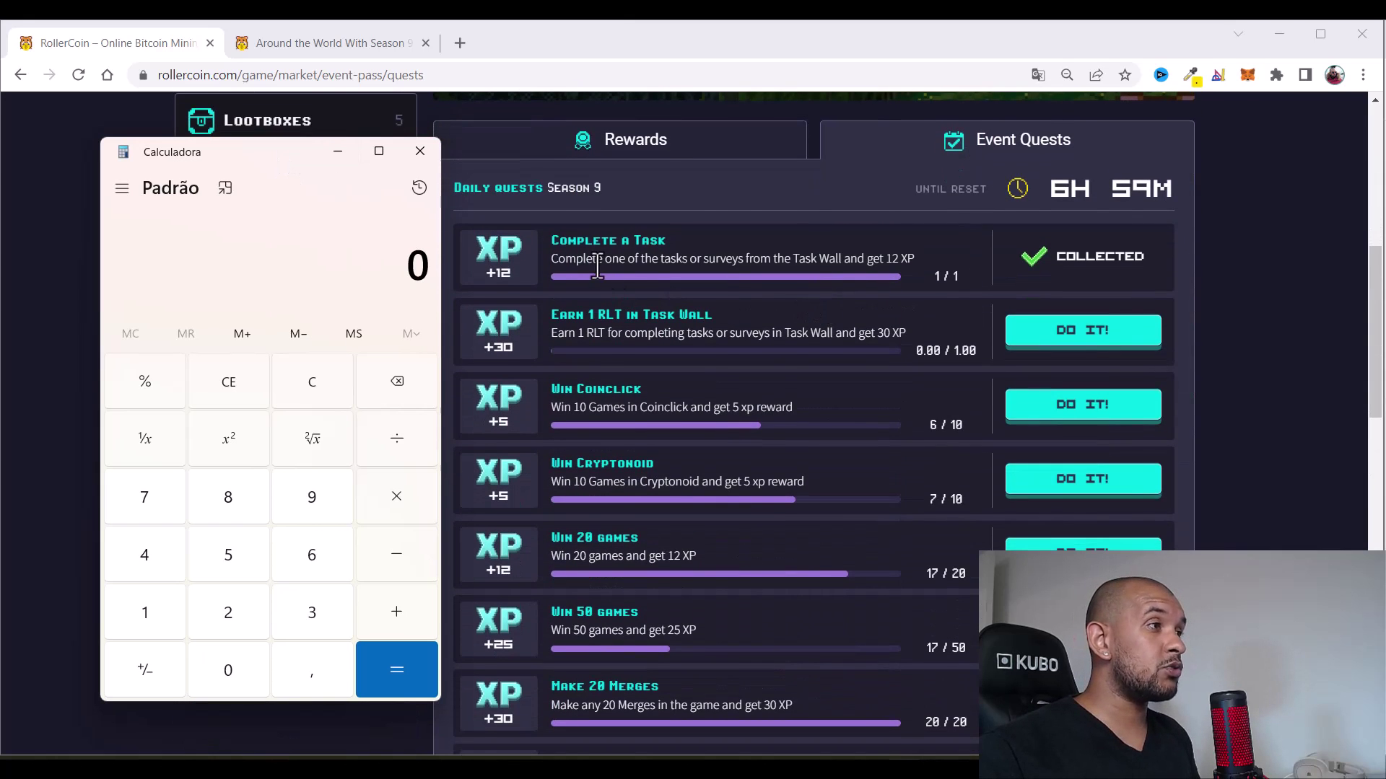
# Highlight the Complete a Task quest description and start the calculator sum with its 12 XP
pyautogui.doubleClick(567, 259)
pyautogui.moveTo(618, 265); pyautogui.dragTo(940, 253)
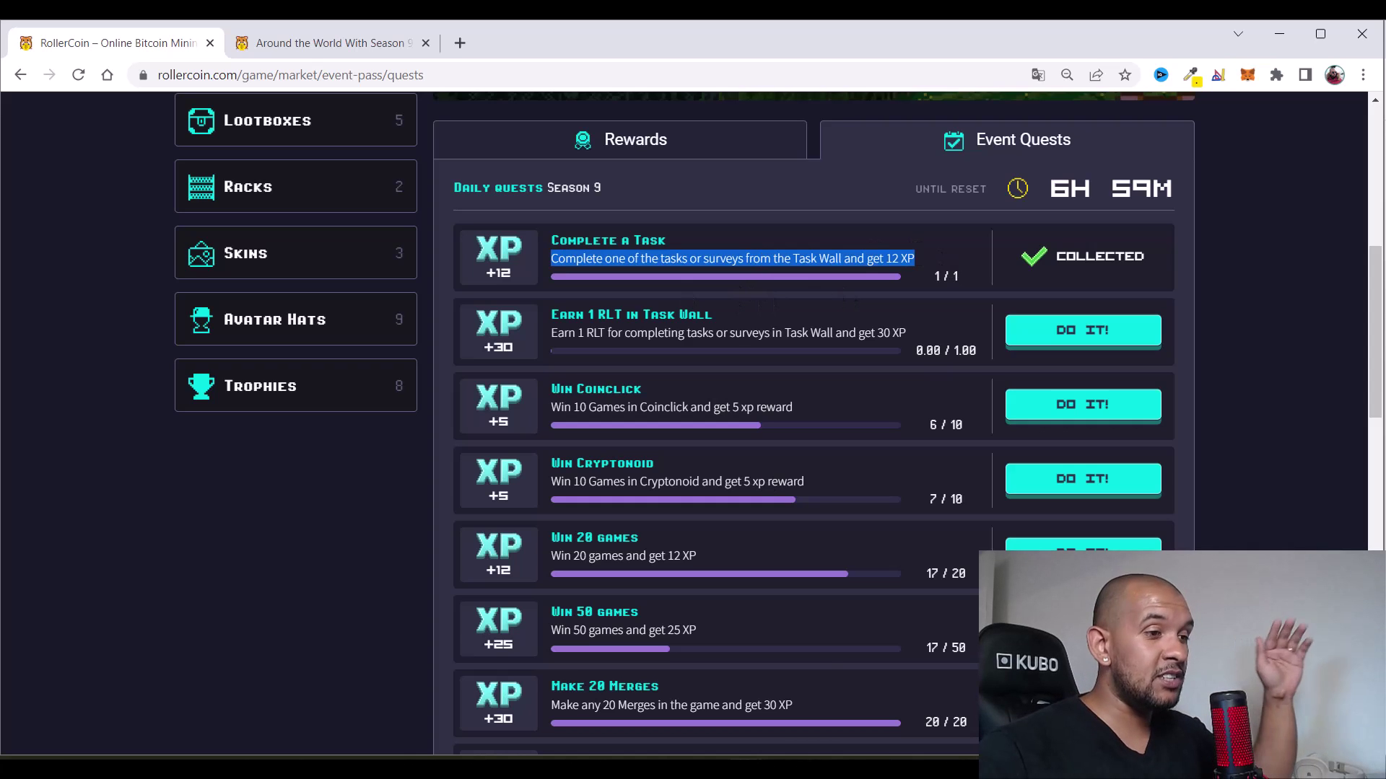
pyautogui.hotkey('alt', 'Tab')
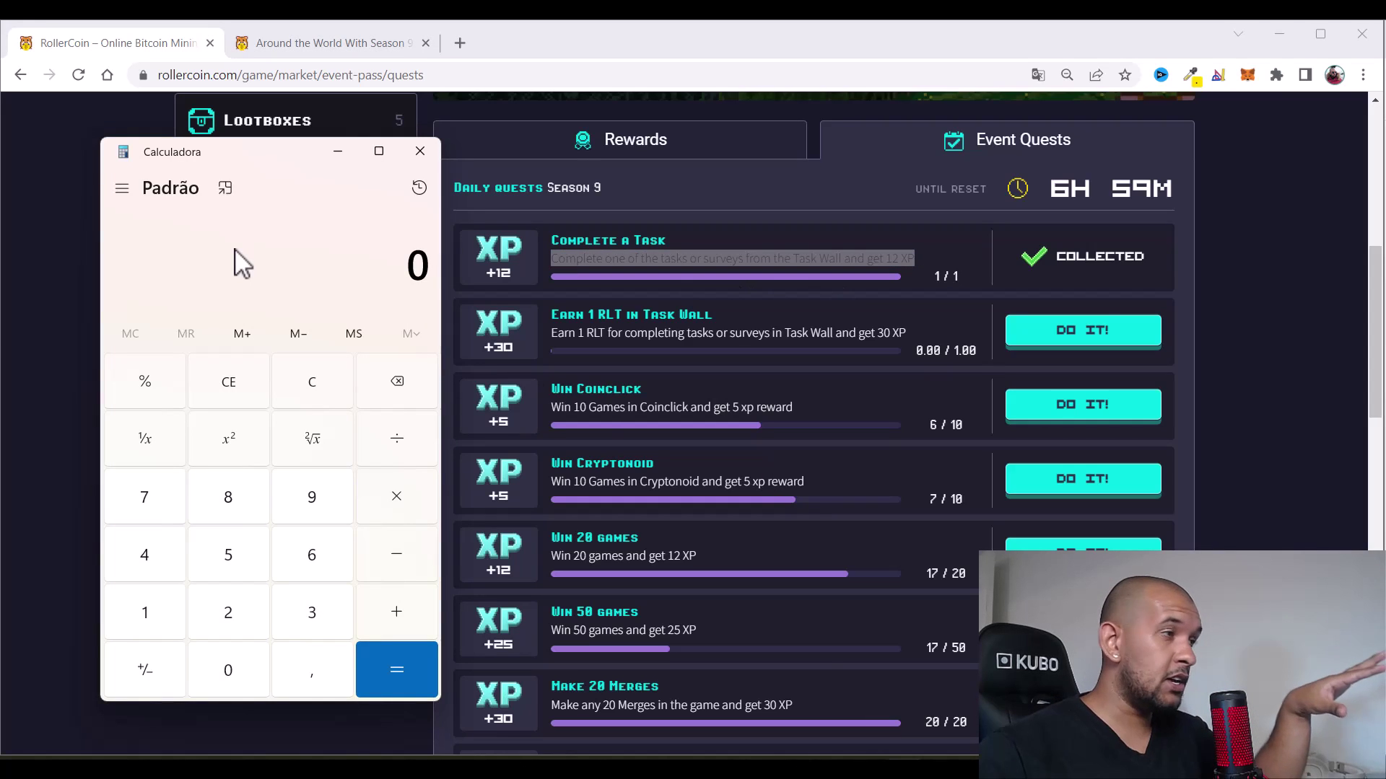
pyautogui.write('12')
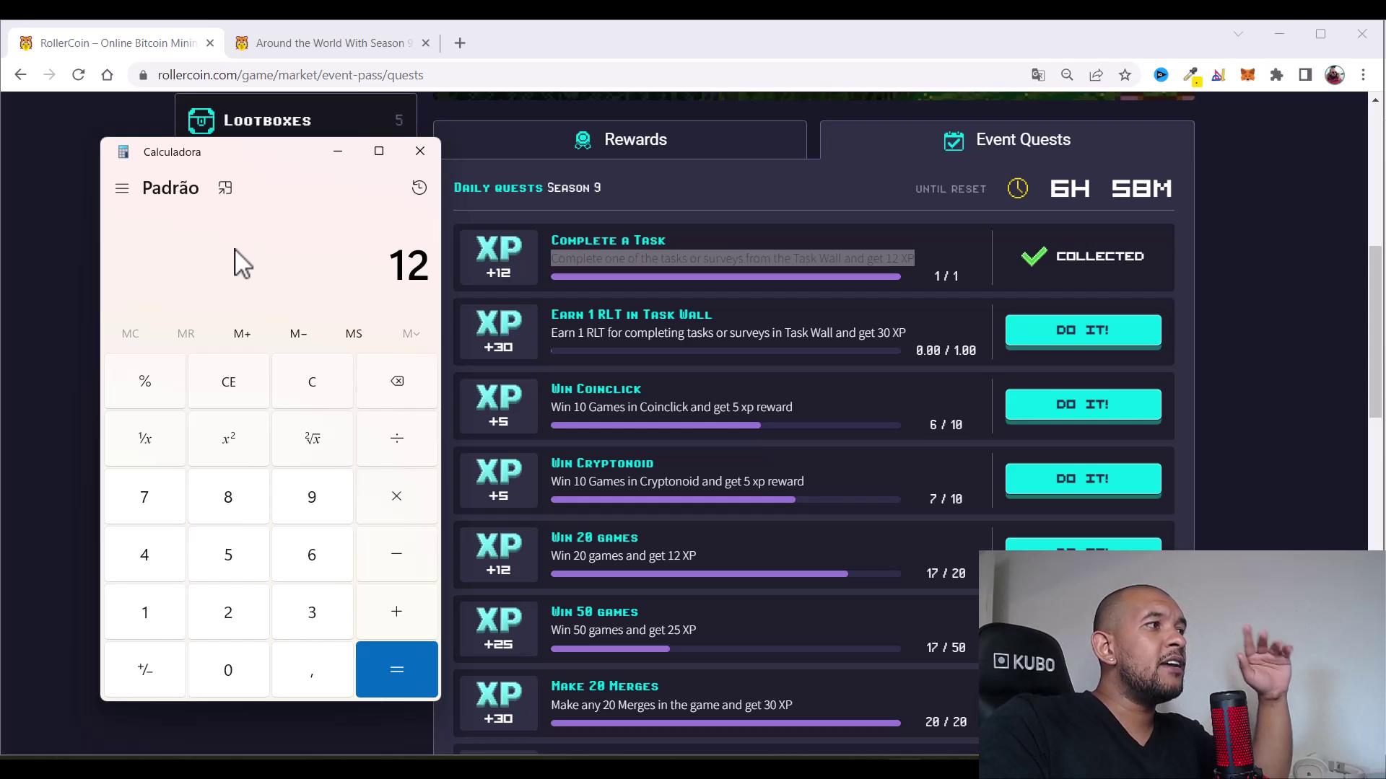
pyautogui.press('+')
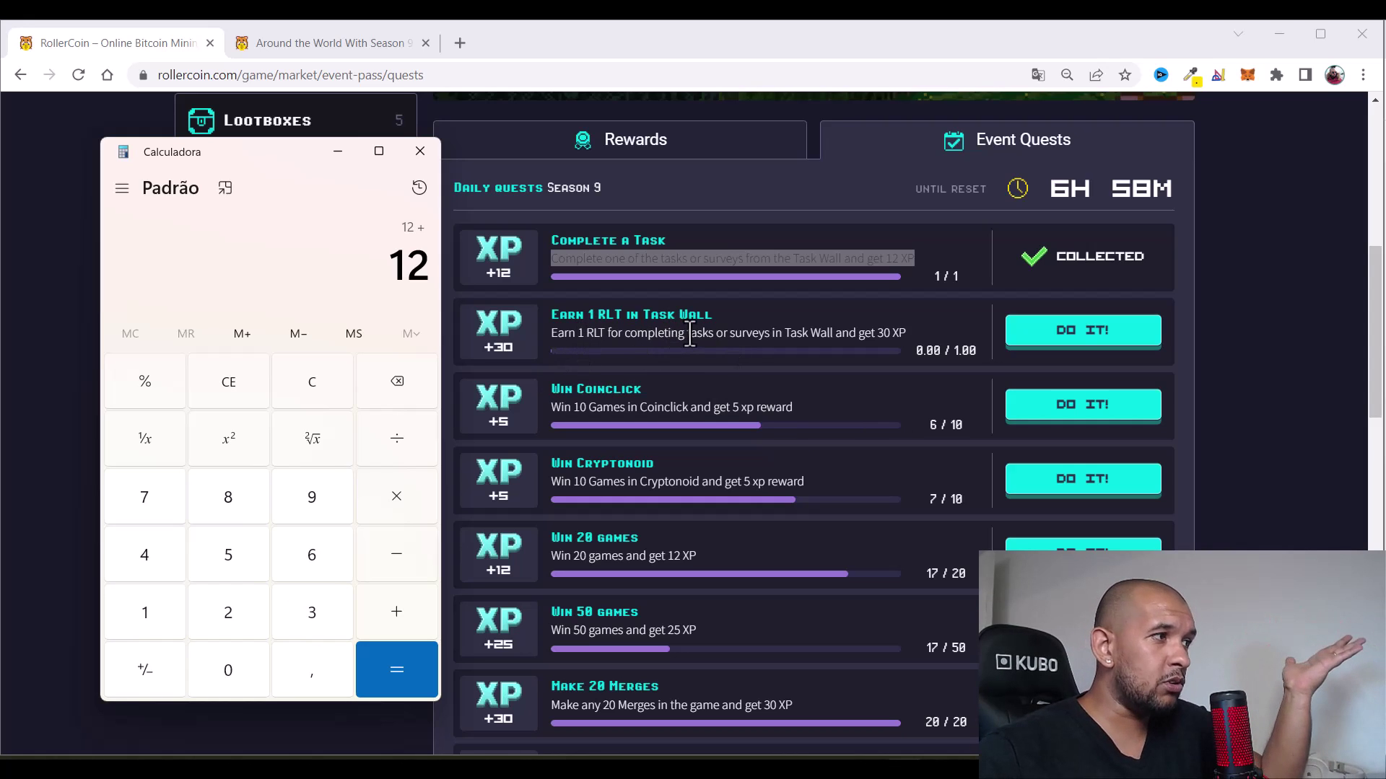
# Add 10 XP for the Coinclick and Cryptonoid quests and 12 XP for the Win 20 Games quest to the sum
pyautogui.scroll(-1, 690, 336)
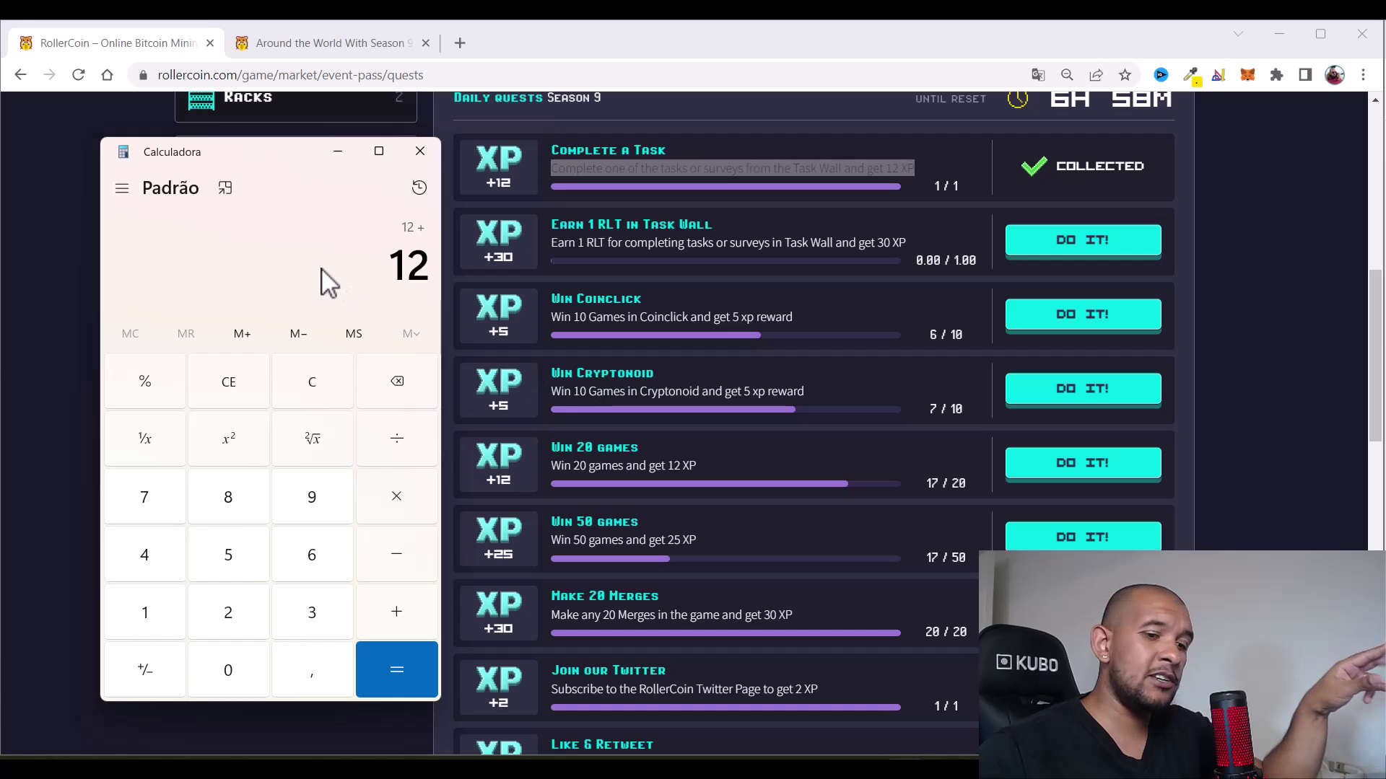
pyautogui.write('10')
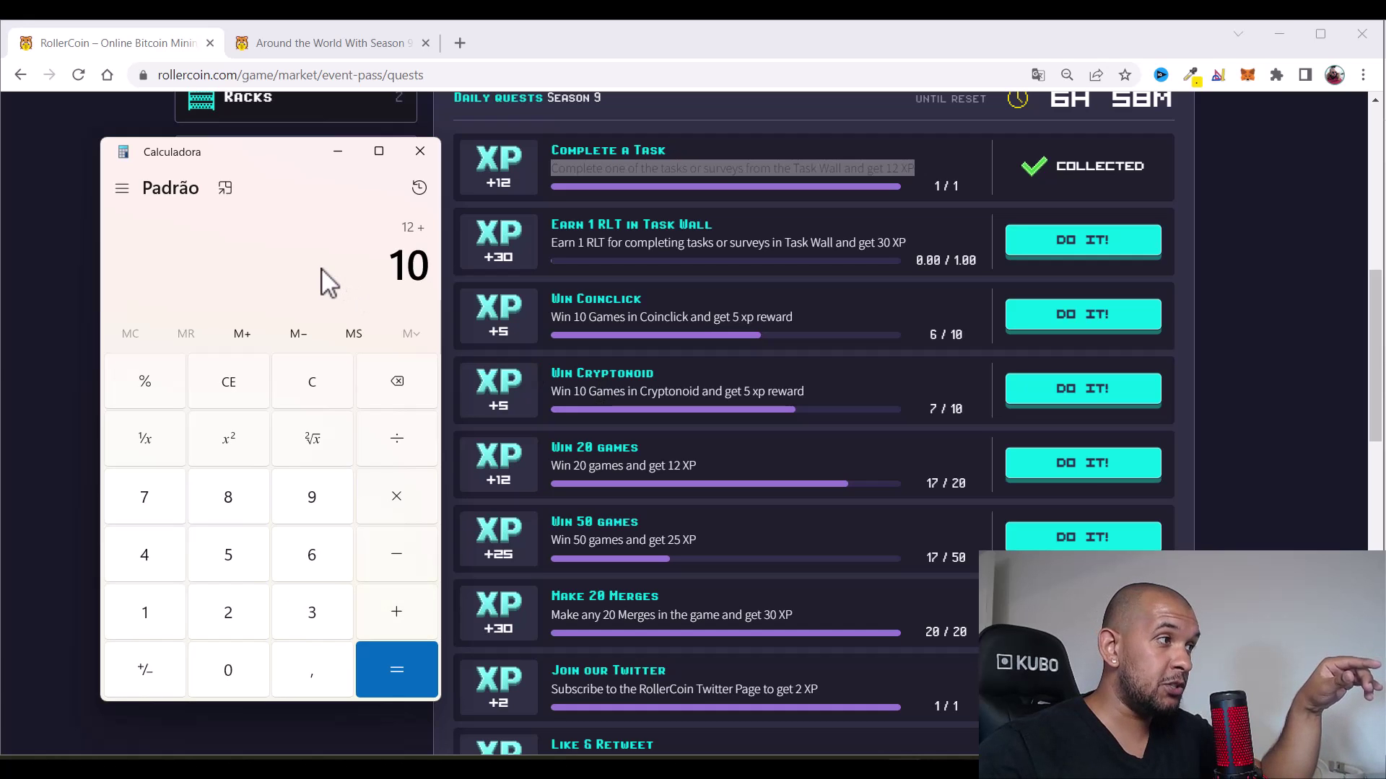
pyautogui.press('+')
pyautogui.scroll(-3, 577, 289)
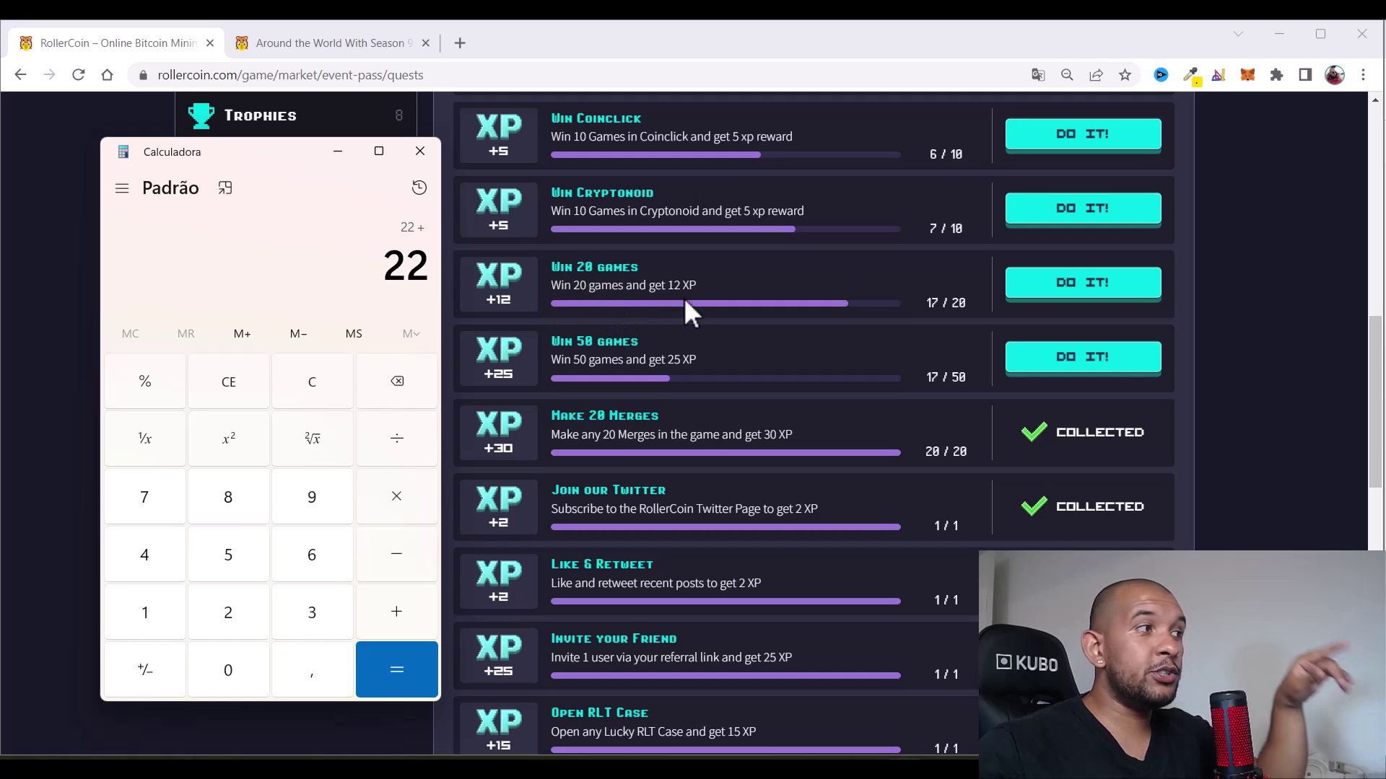
pyautogui.write('12')
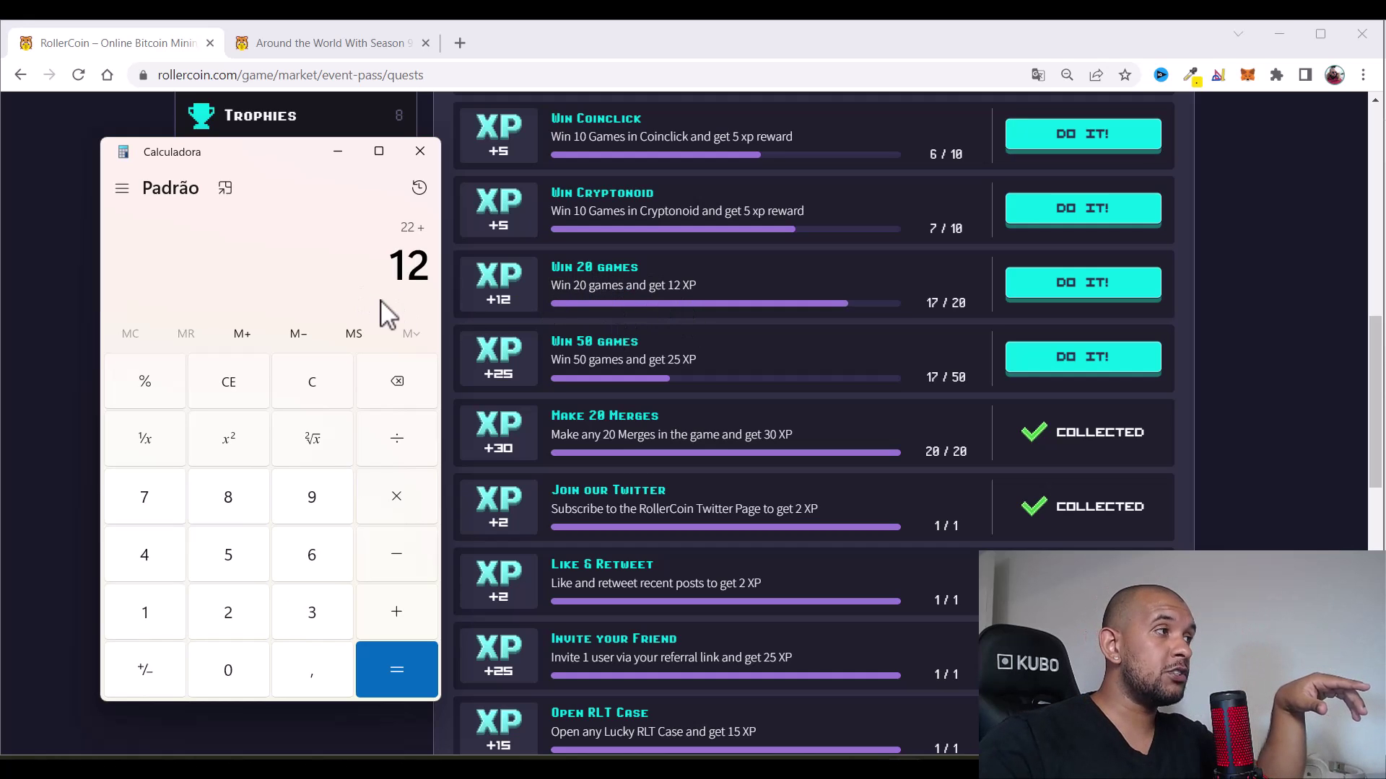
pyautogui.press('+')
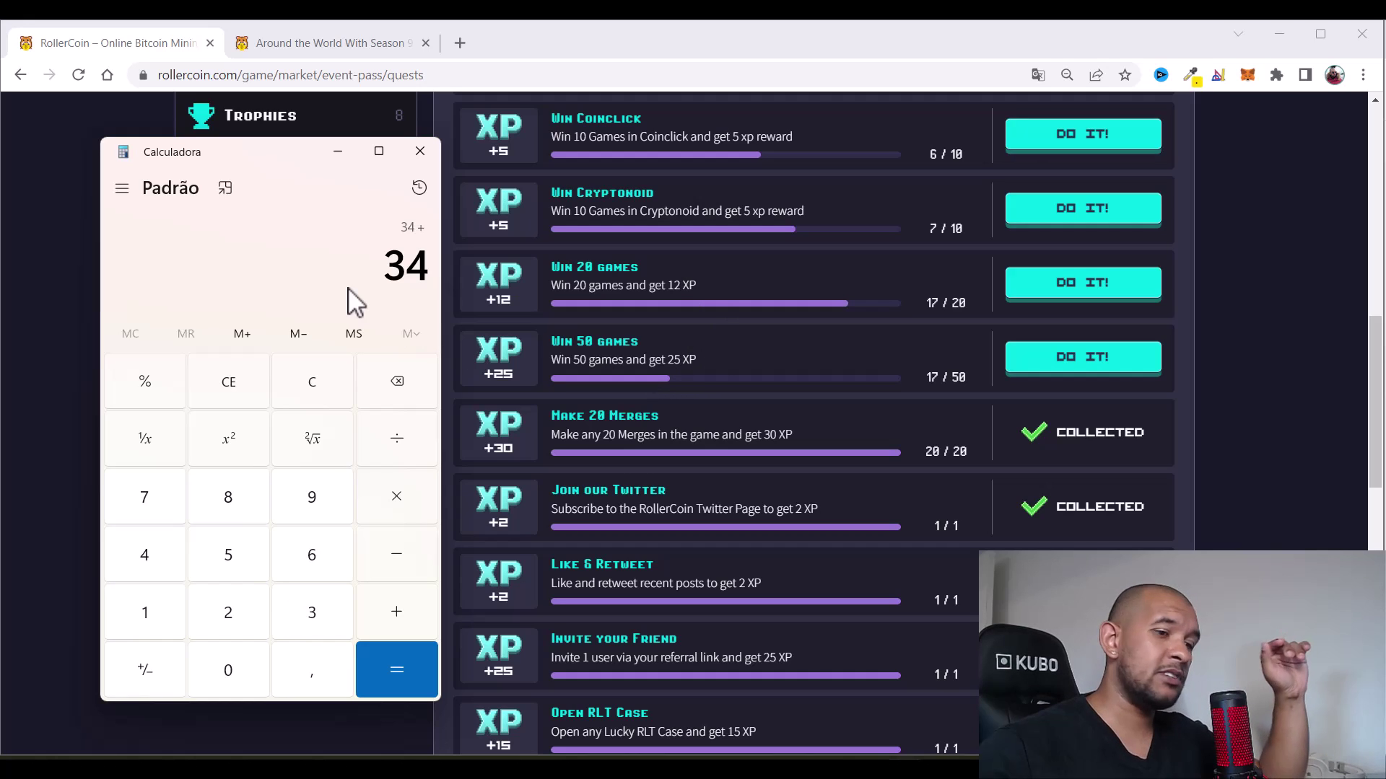
# Add 25 XP for the Win 50 Games quest and 30 XP for the Make 20 Merges quest to the sum
pyautogui.write('25+')
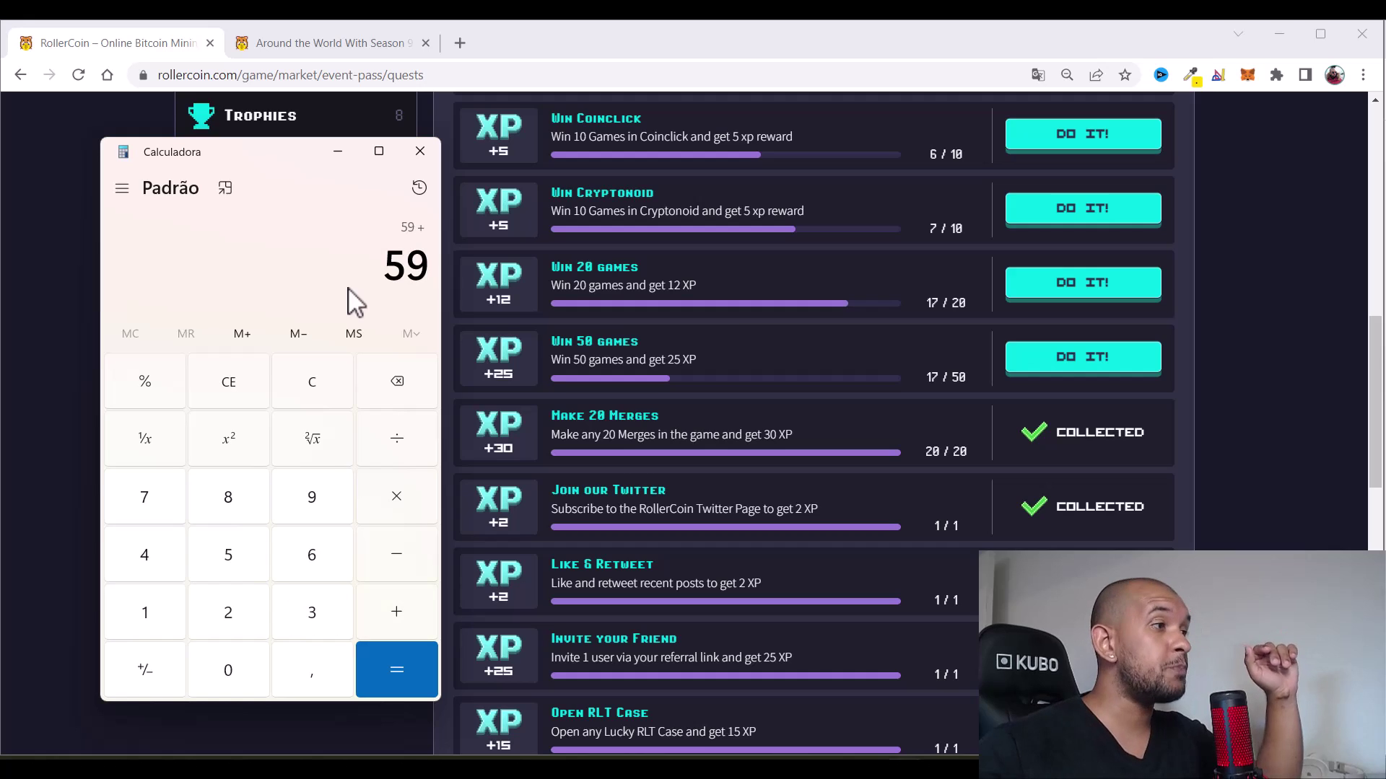
pyautogui.scroll(-1, 786, 332)
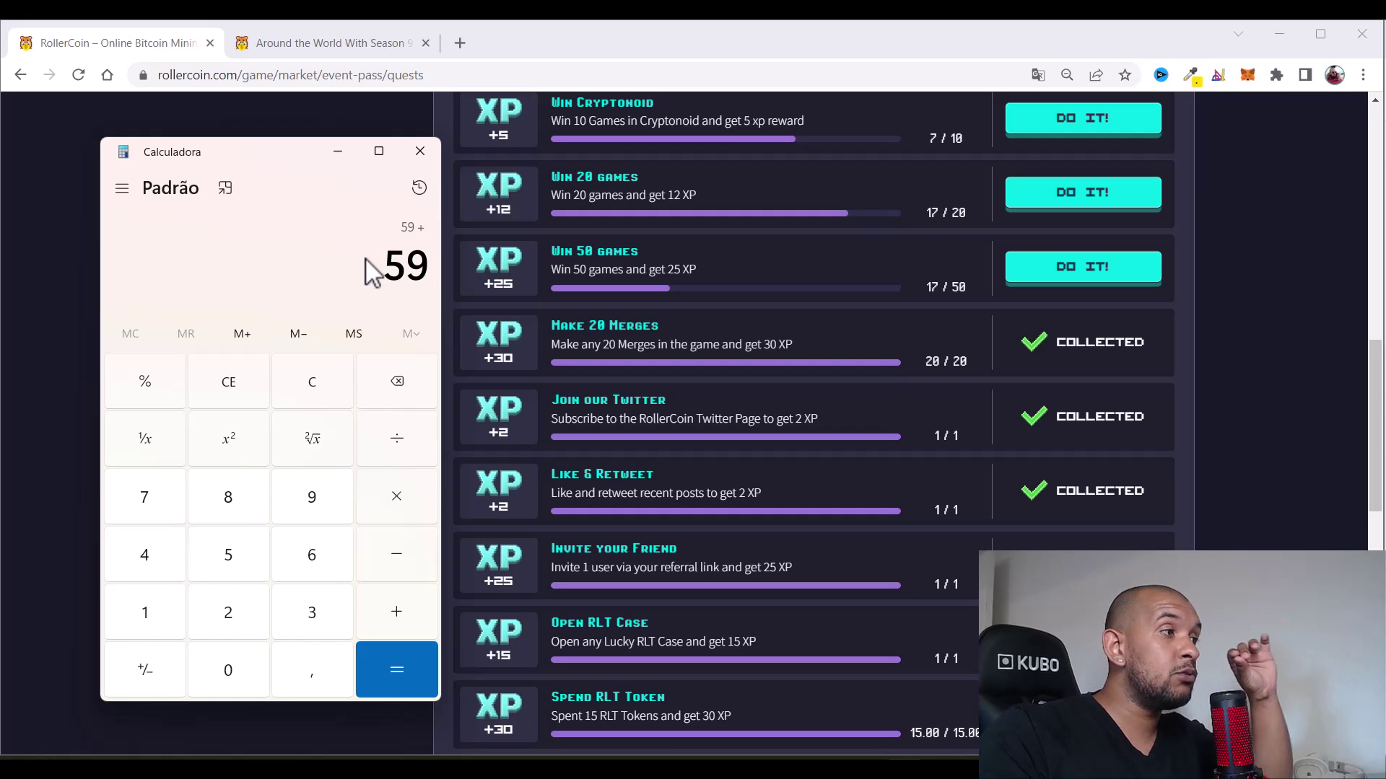
pyautogui.write('30')
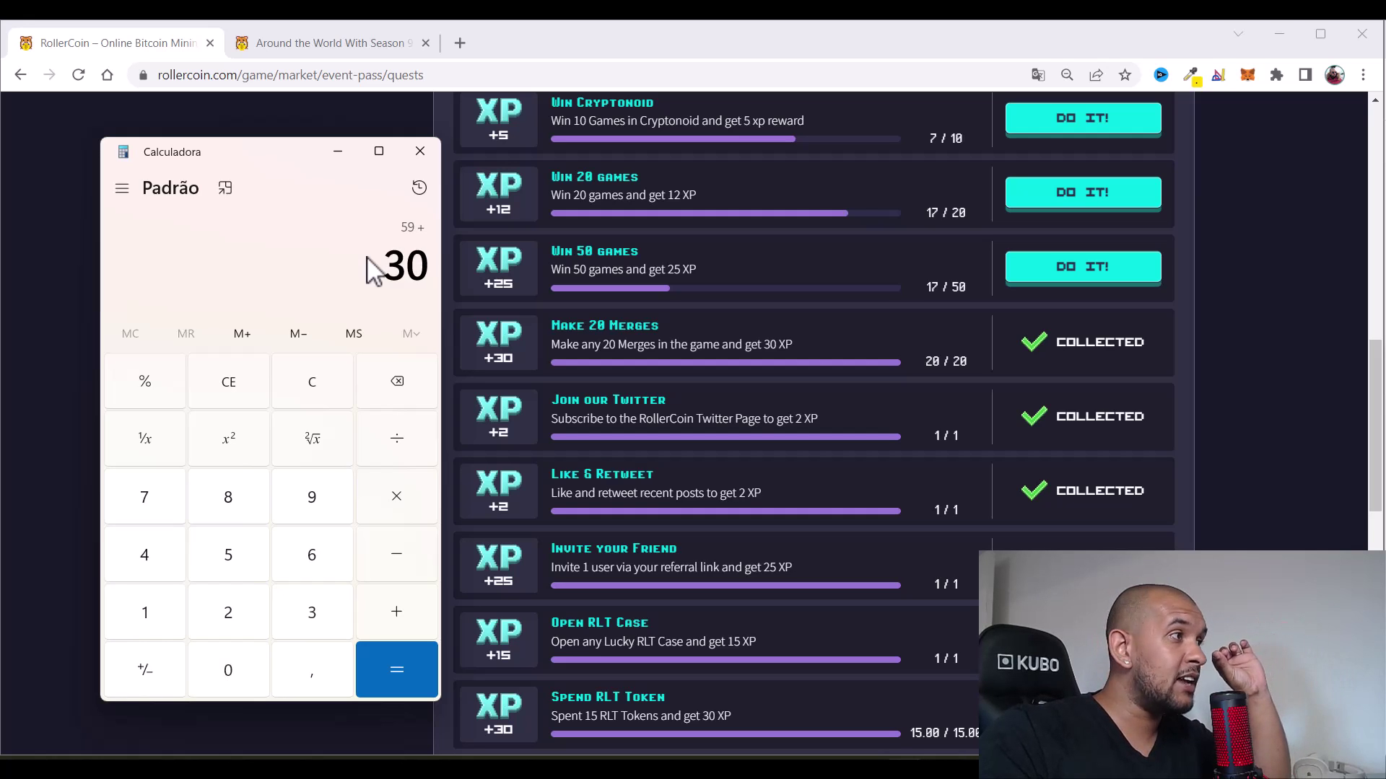
pyautogui.press('+')
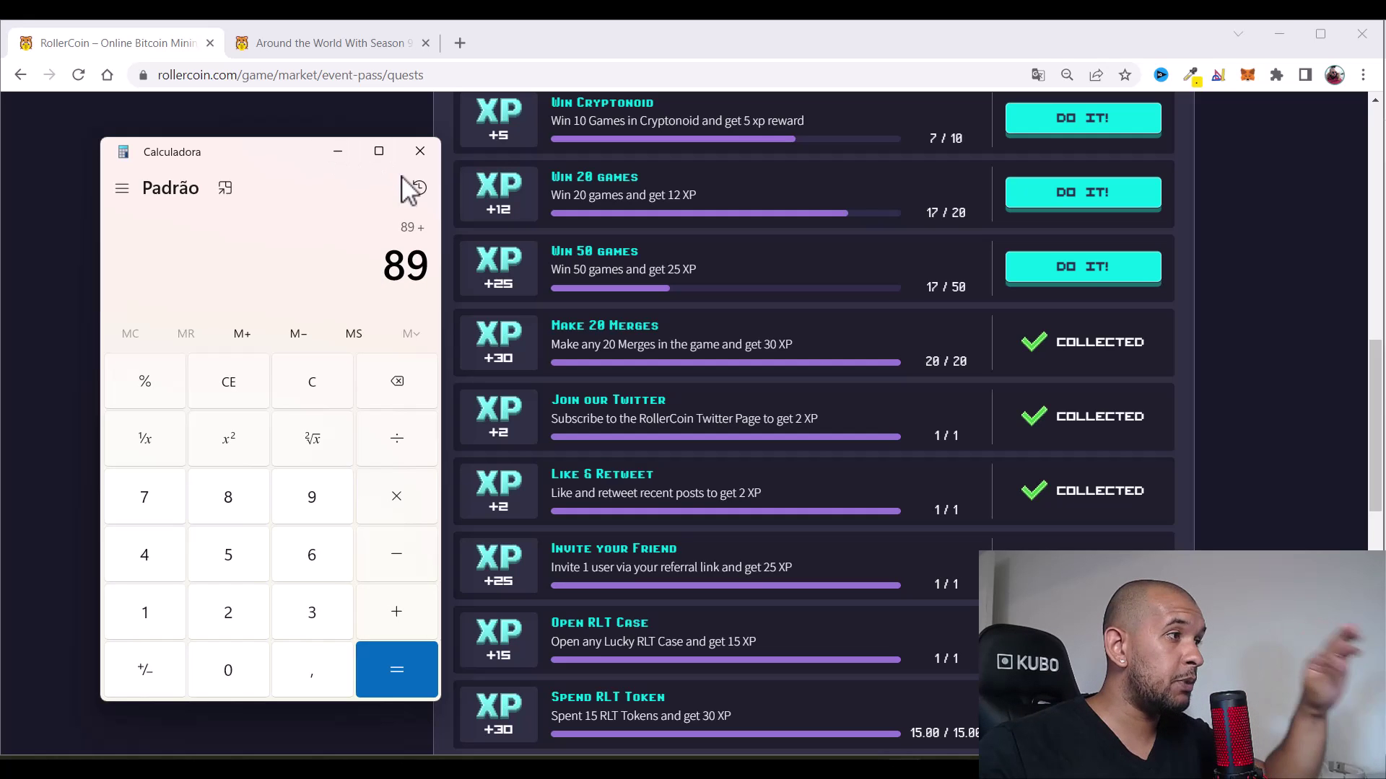
# Add 4 XP to the running sum for the Join our Twitter and Like & Retweet quests together
pyautogui.scroll(-1, 639, 388)
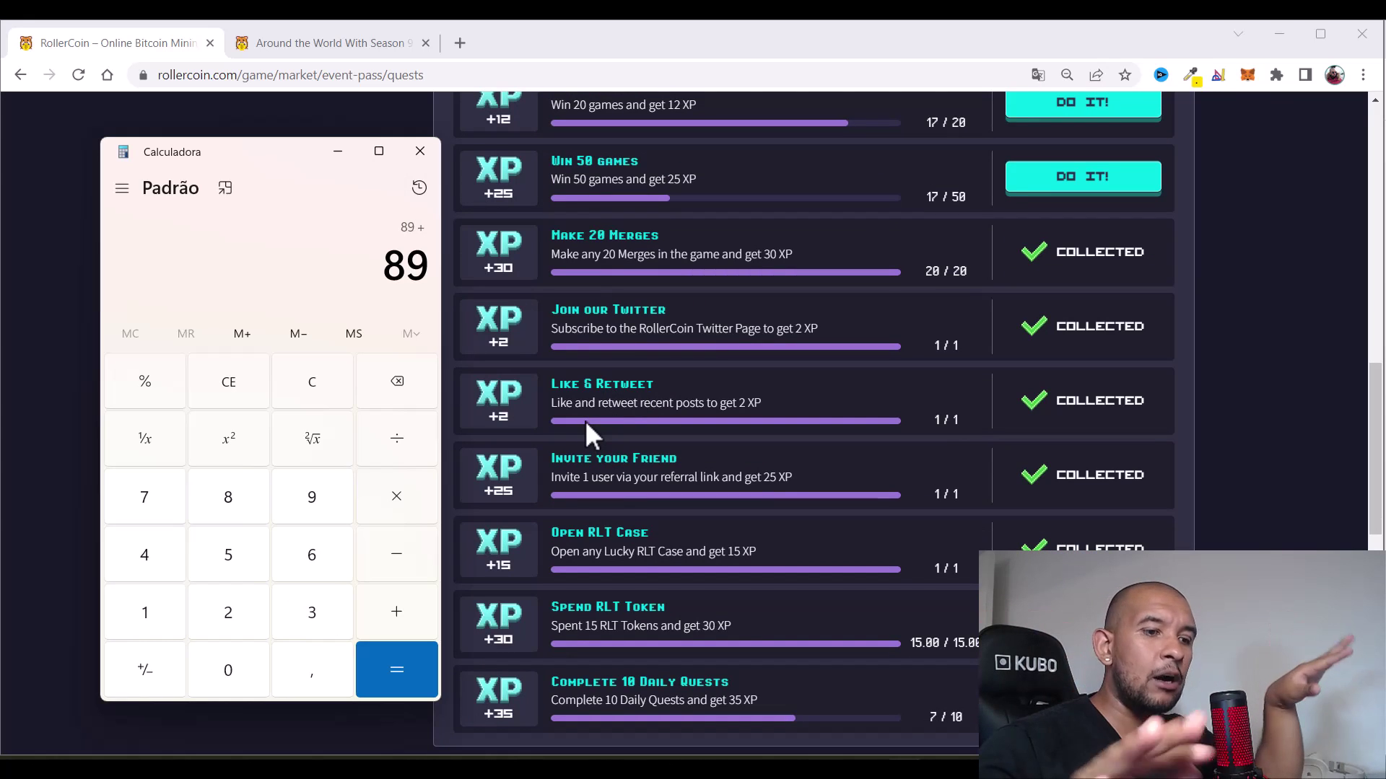
pyautogui.write('4')
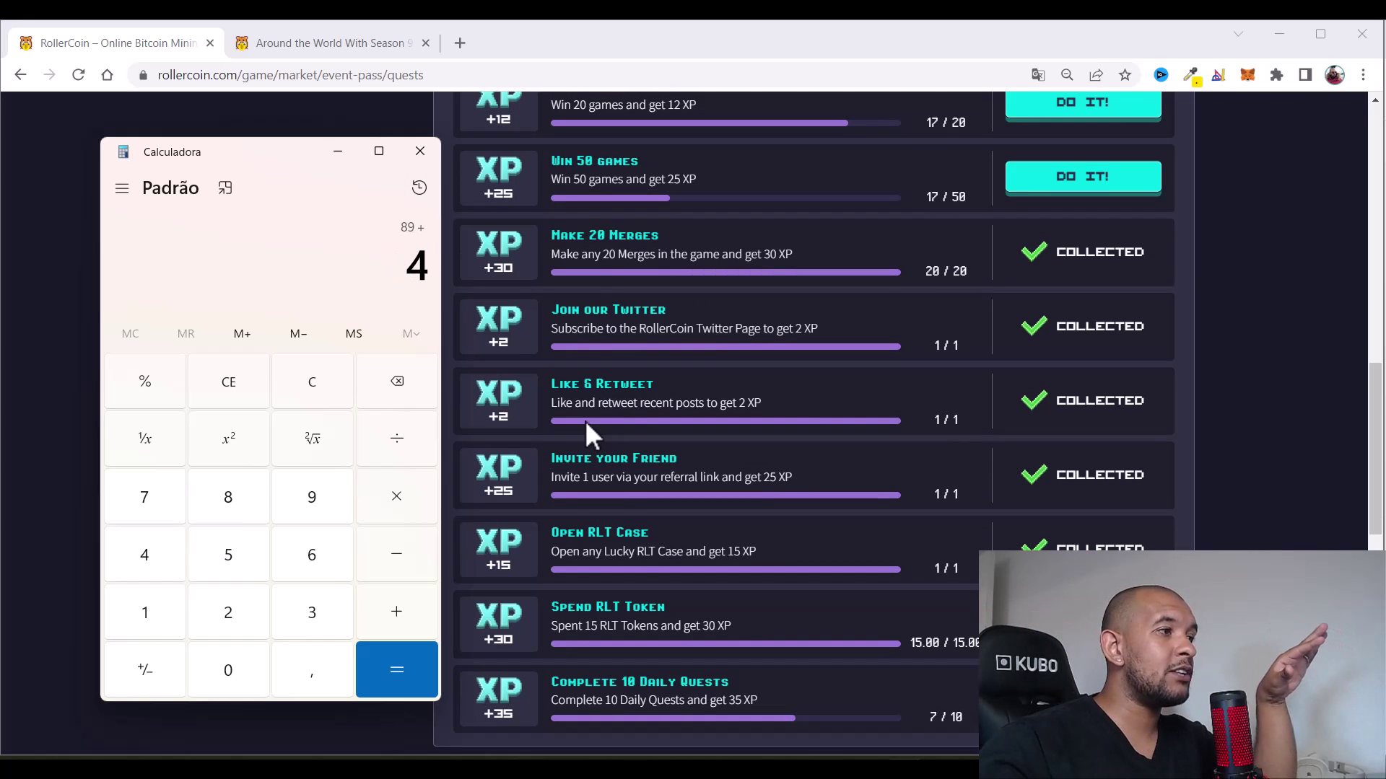
pyautogui.press('+')
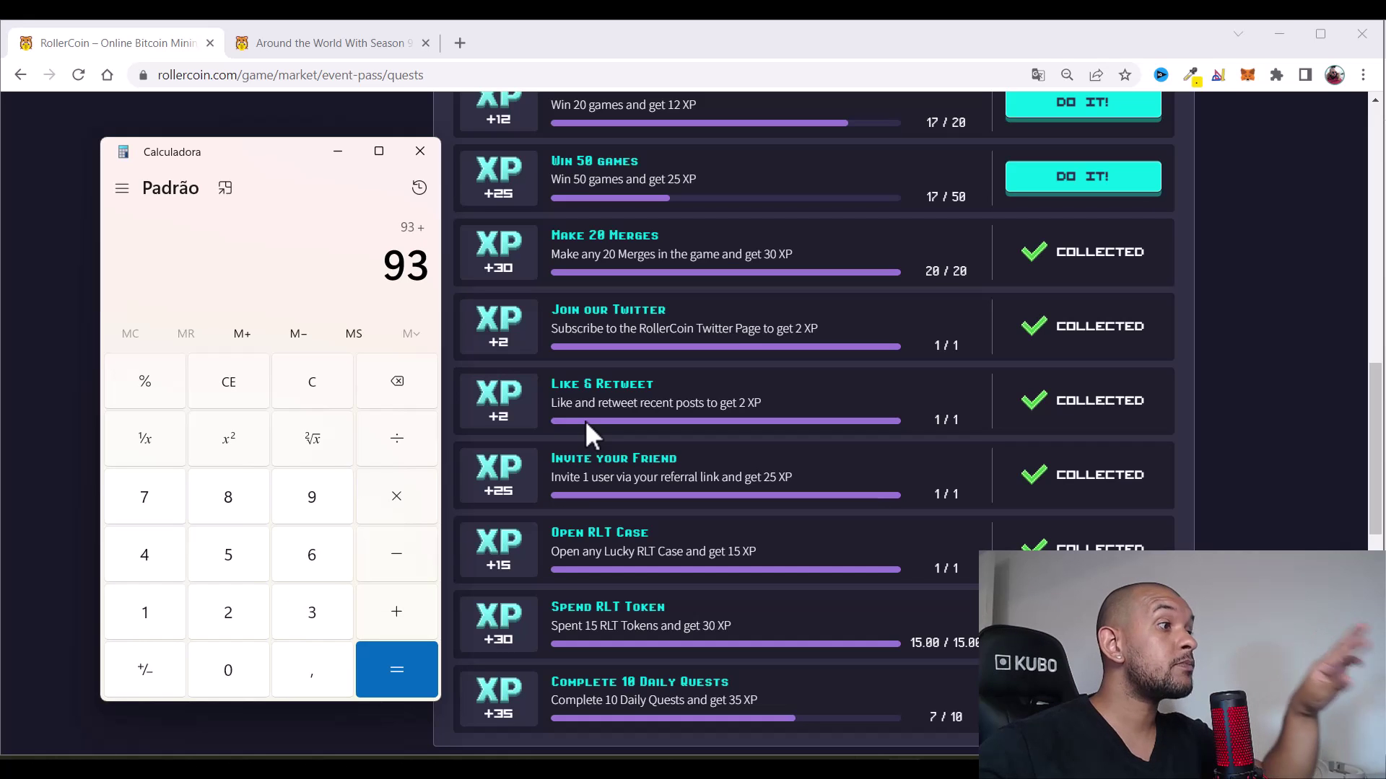
# Add 15 XP for Open RLT Case, 30 XP for Spend RLT Token and 35 XP for Complete 10 Daily Quests, completing the sum
pyautogui.scroll(-2, 577, 462)
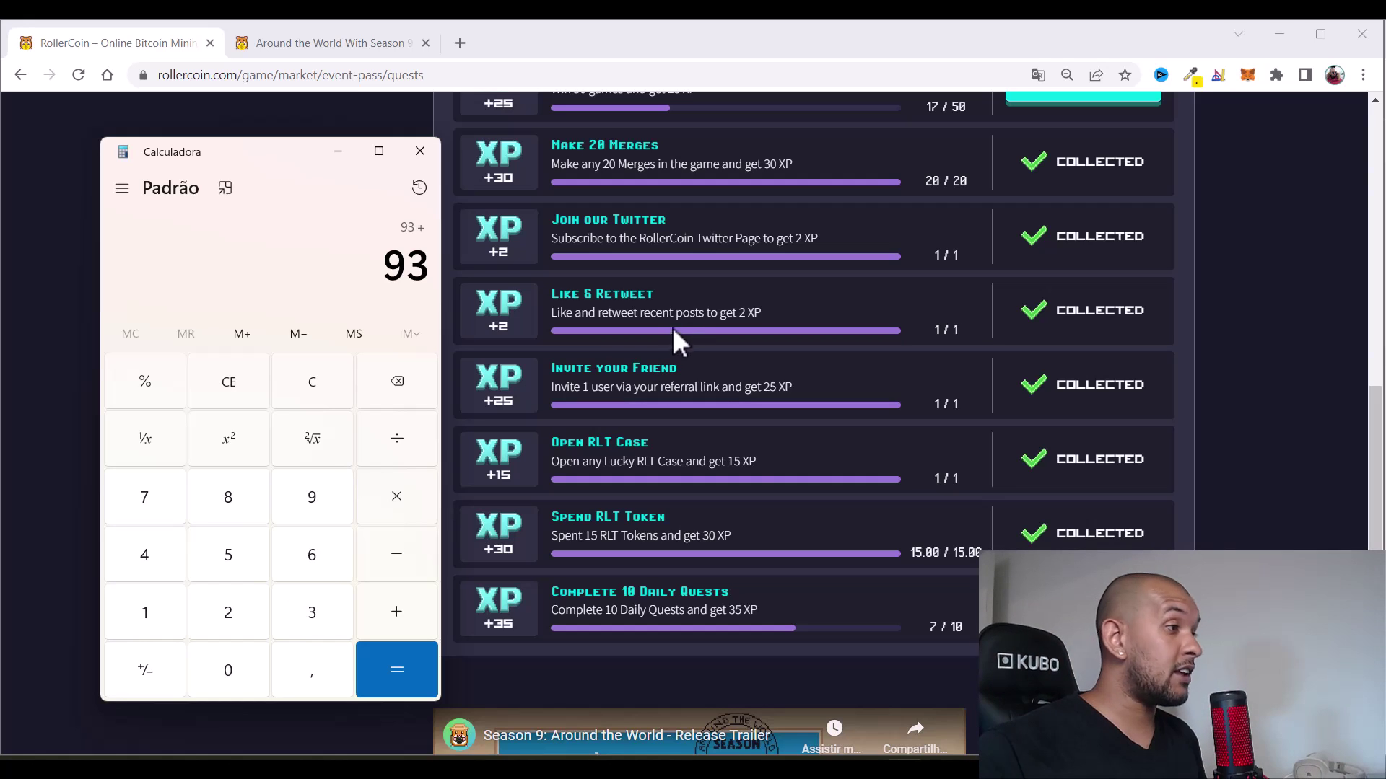
pyautogui.scroll(-1, 722, 447)
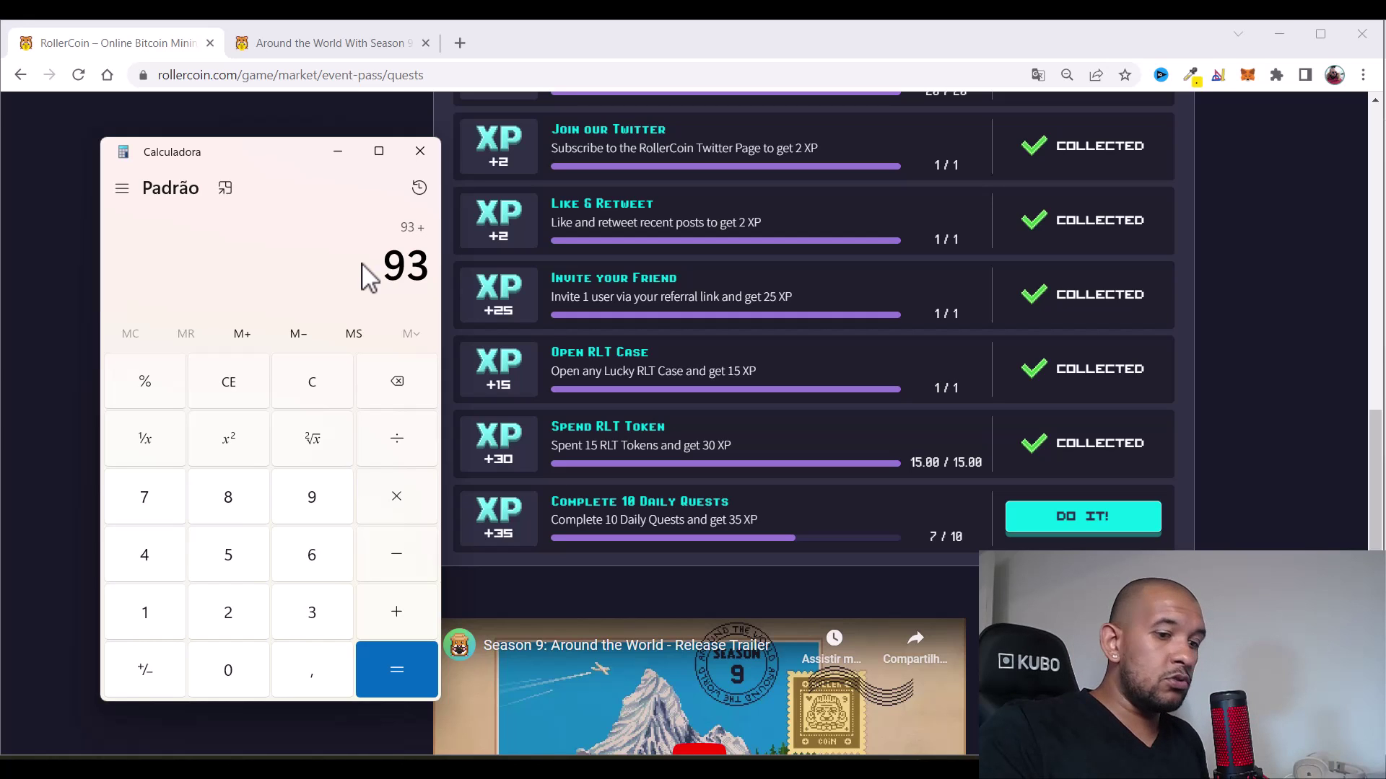
pyautogui.write('15')
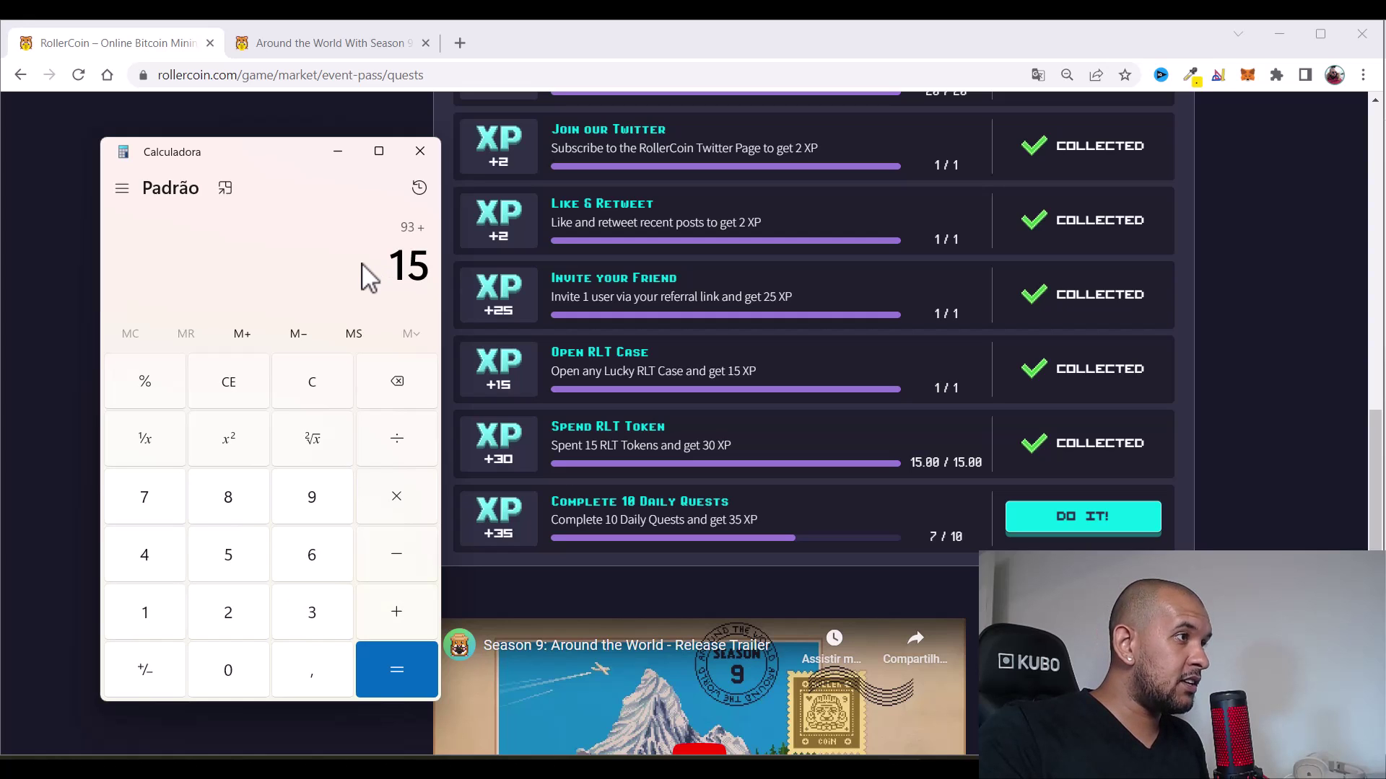
pyautogui.press('+')
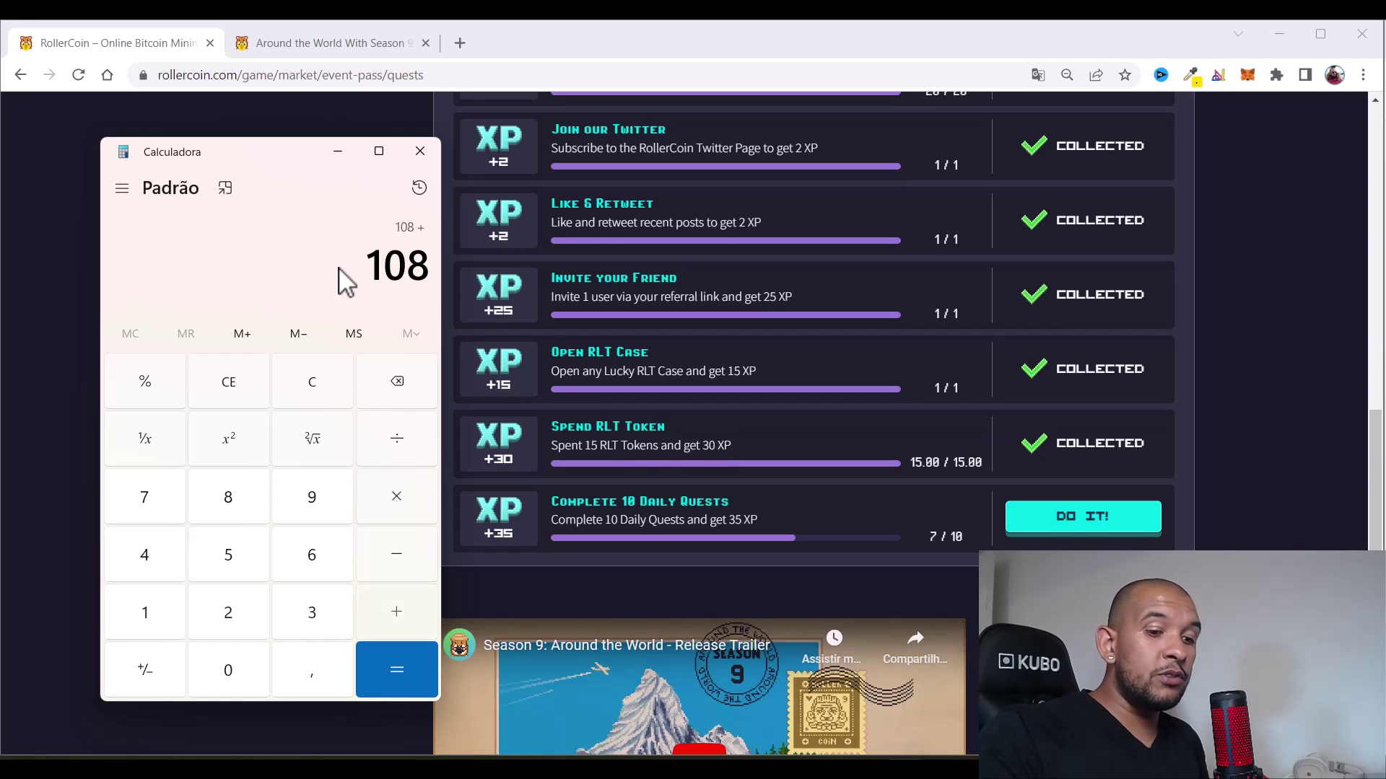
pyautogui.write('30')
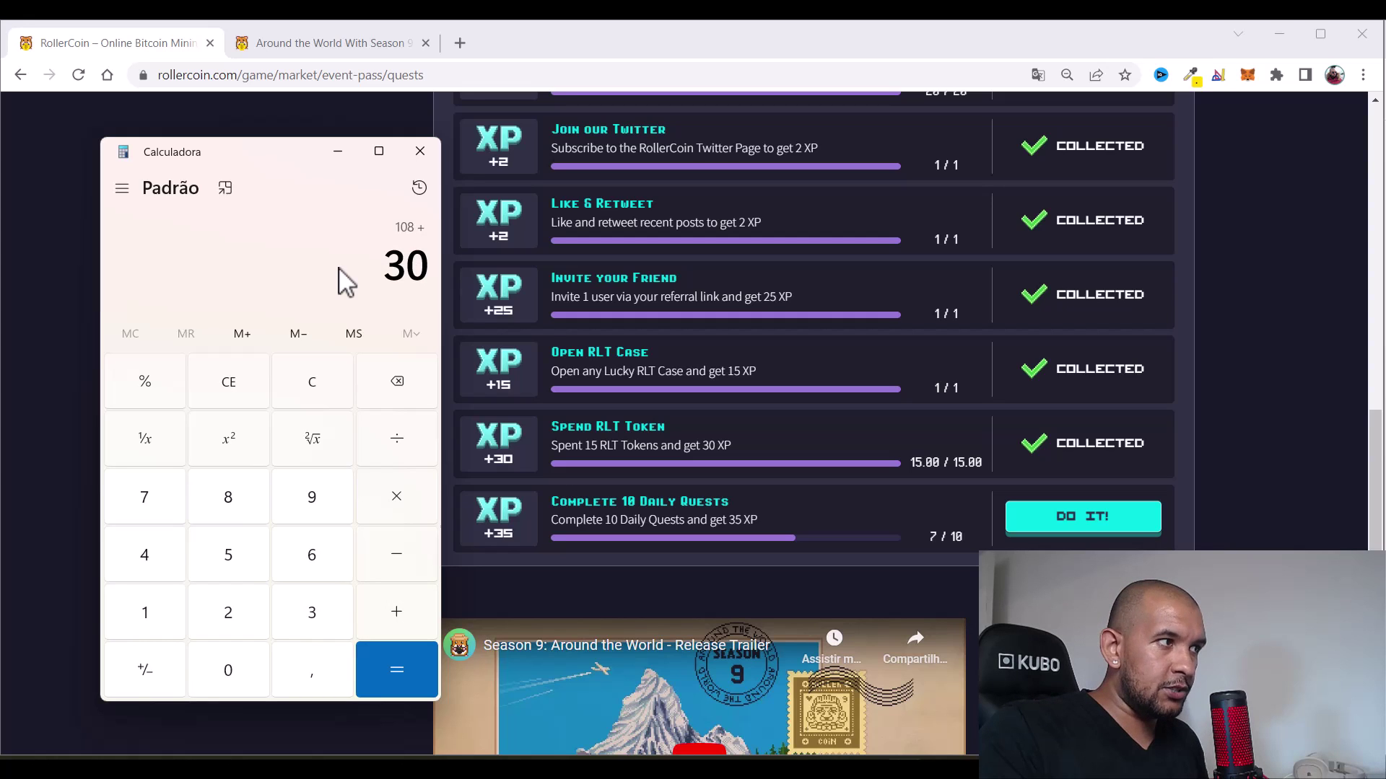
pyautogui.press('+')
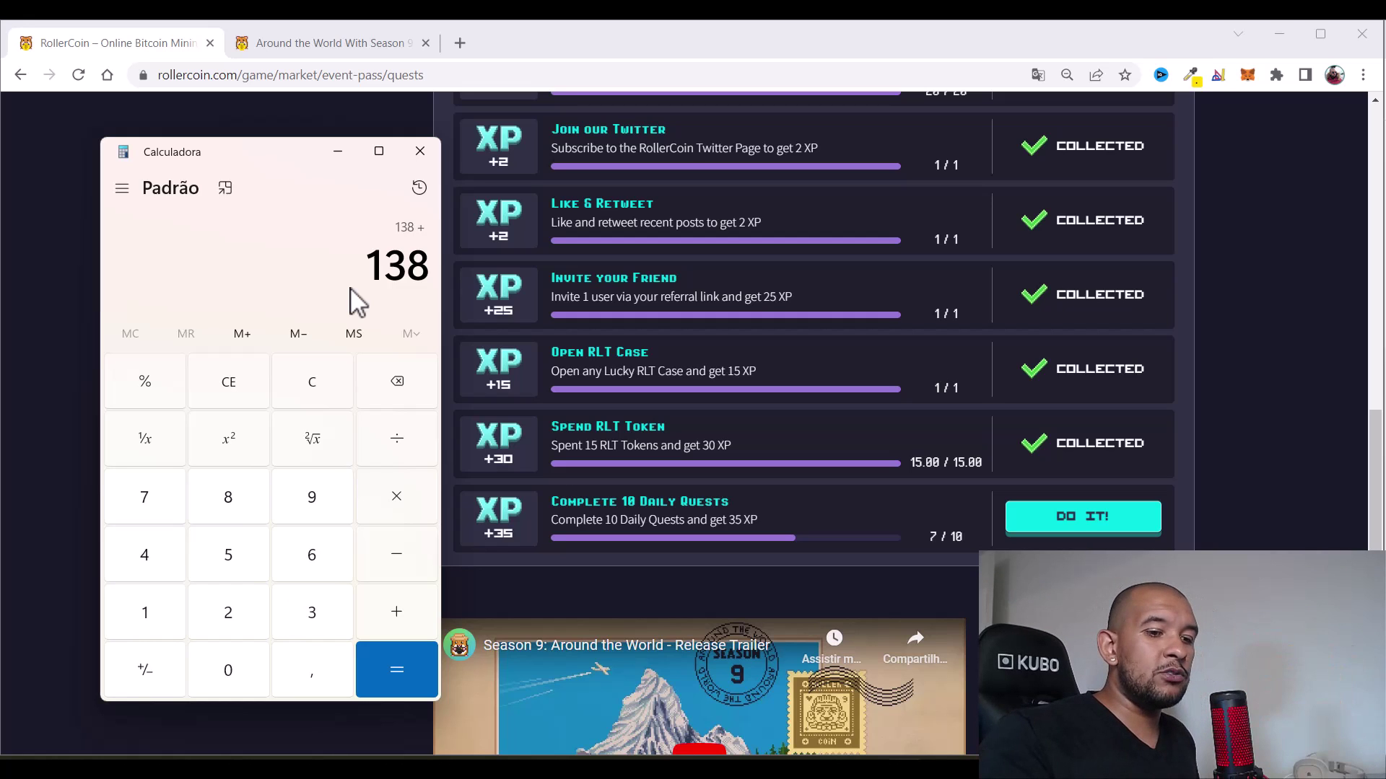
pyautogui.write('35')
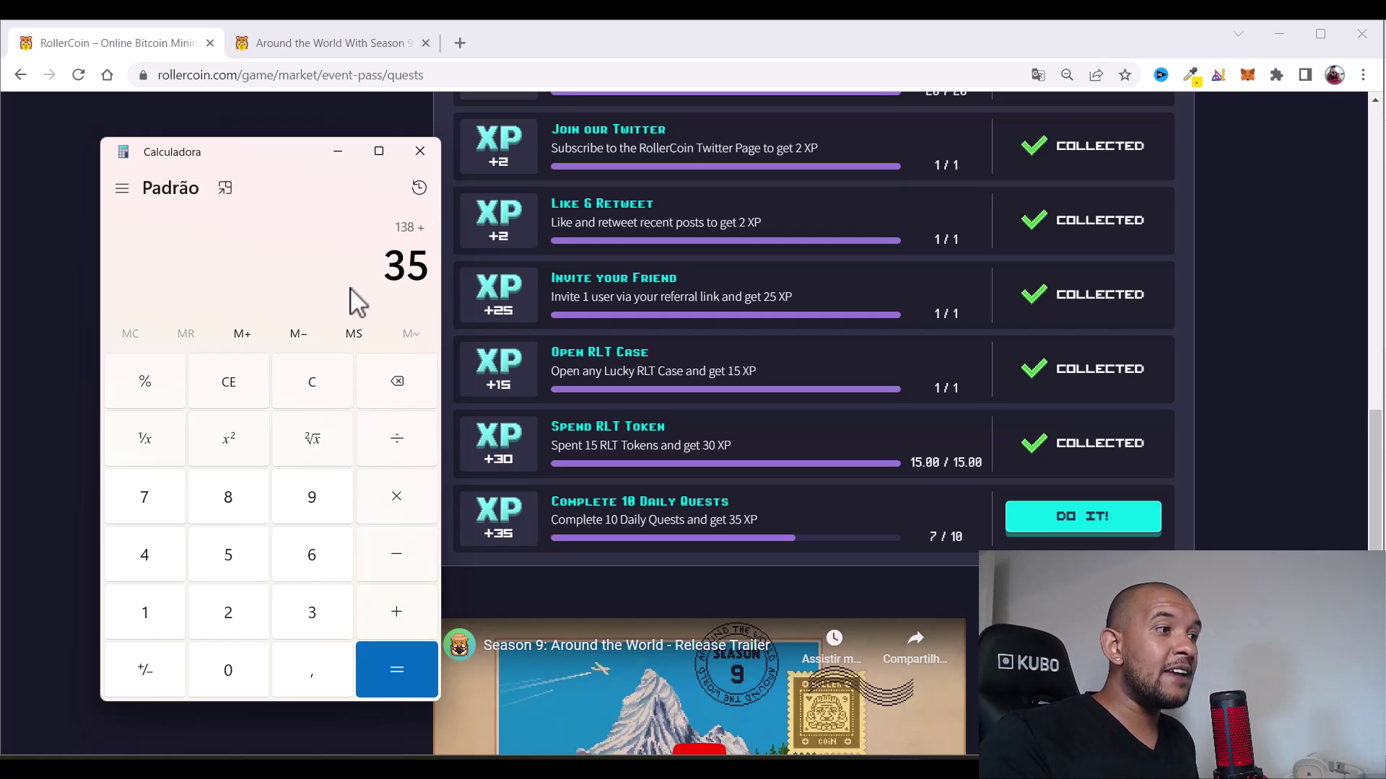
pyautogui.press('Return')
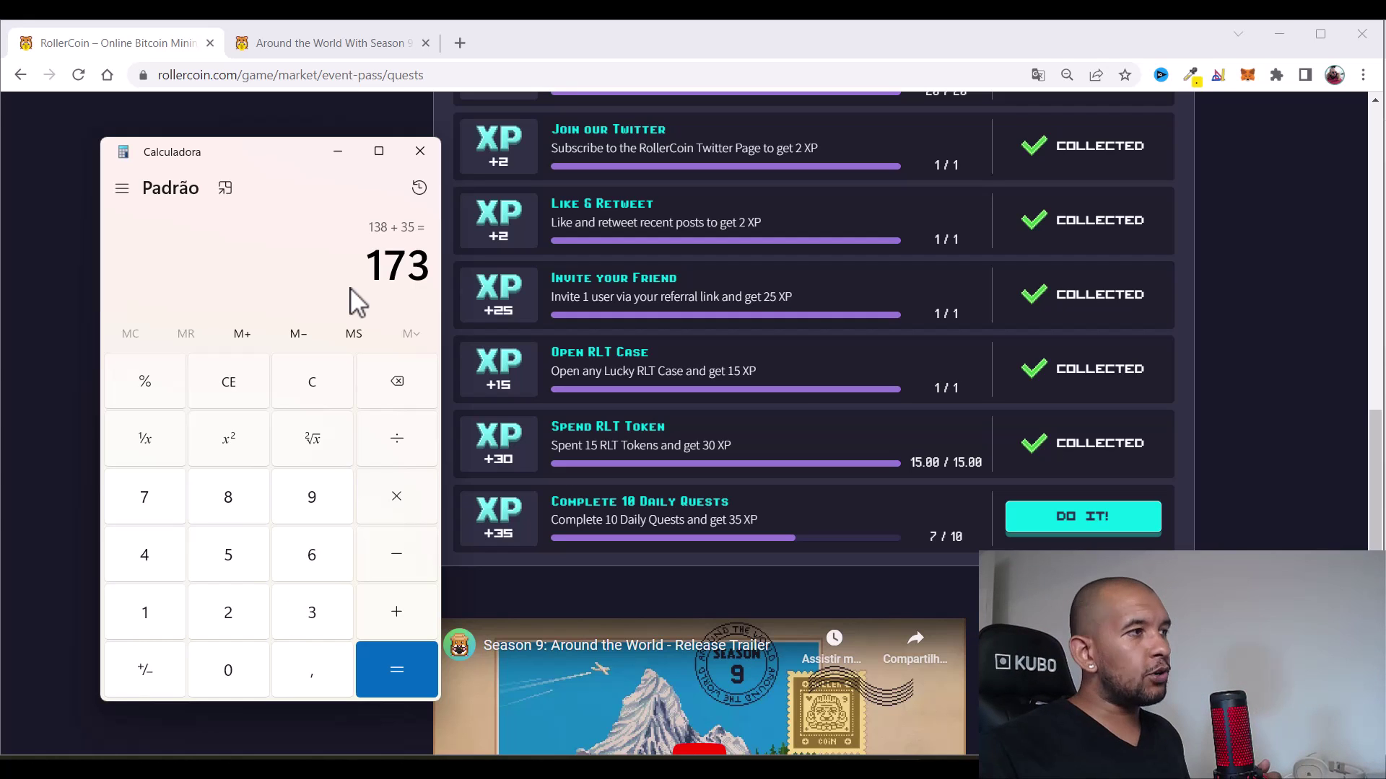
# Multiply the summed daily quest XP by 90 in the calculator
pyautogui.scroll(6, 797, 368)
pyautogui.scroll(5, 791, 485)
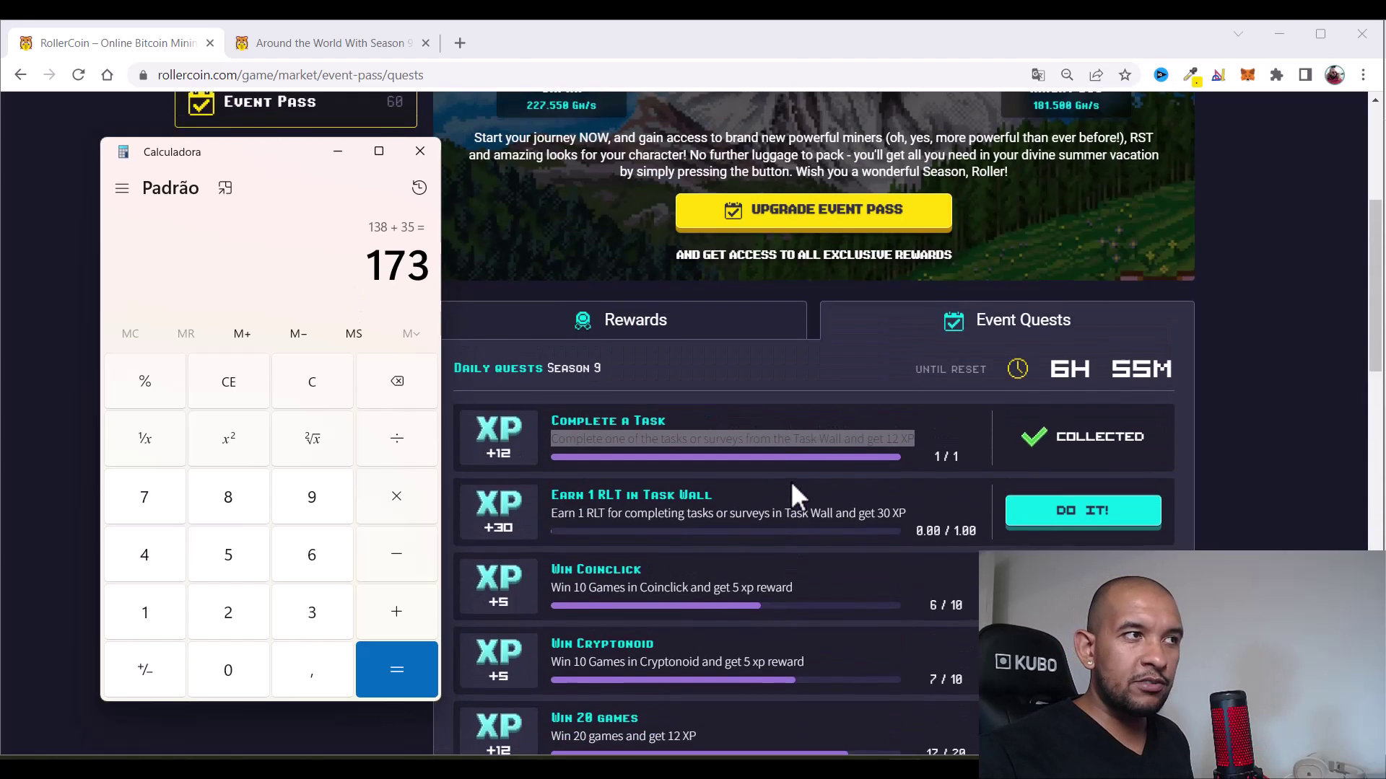
pyautogui.scroll(-2, 792, 485)
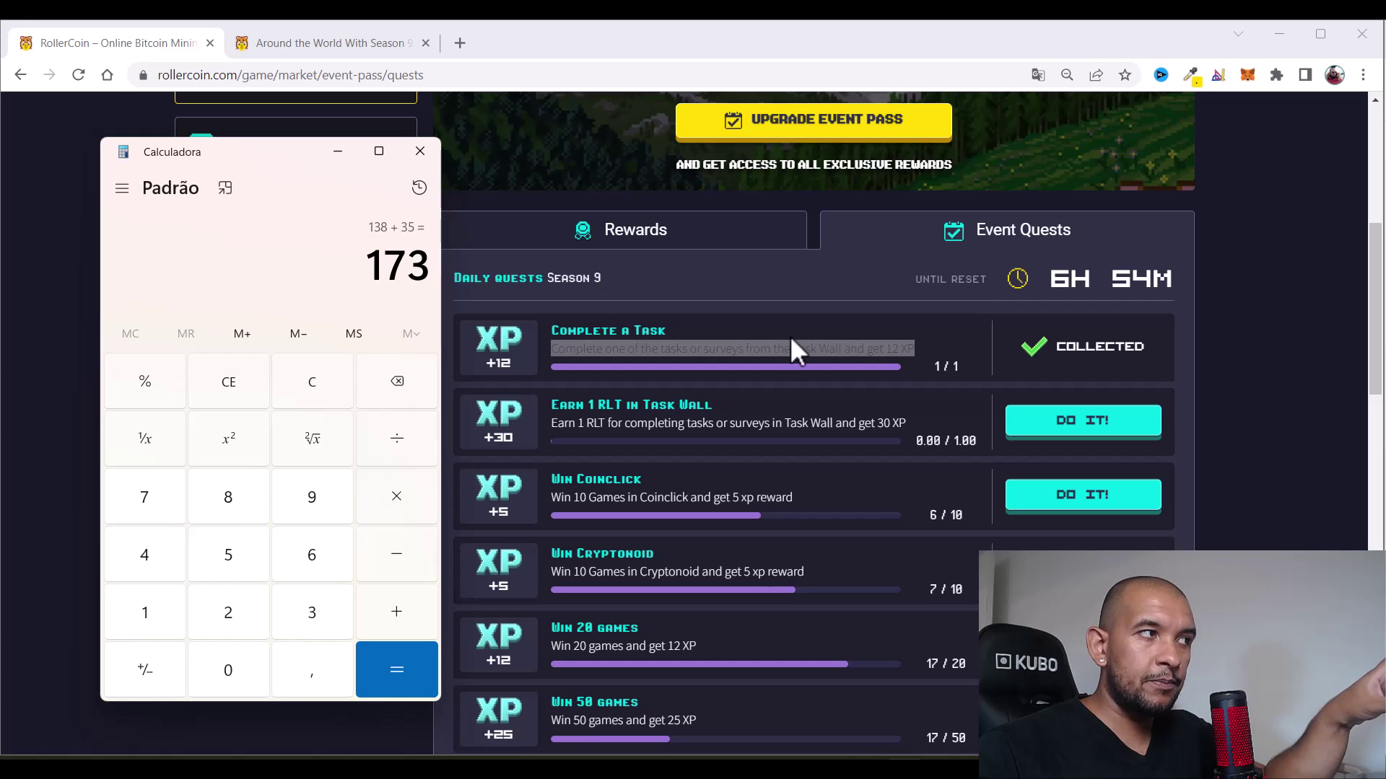
pyautogui.scroll(6, 791, 335)
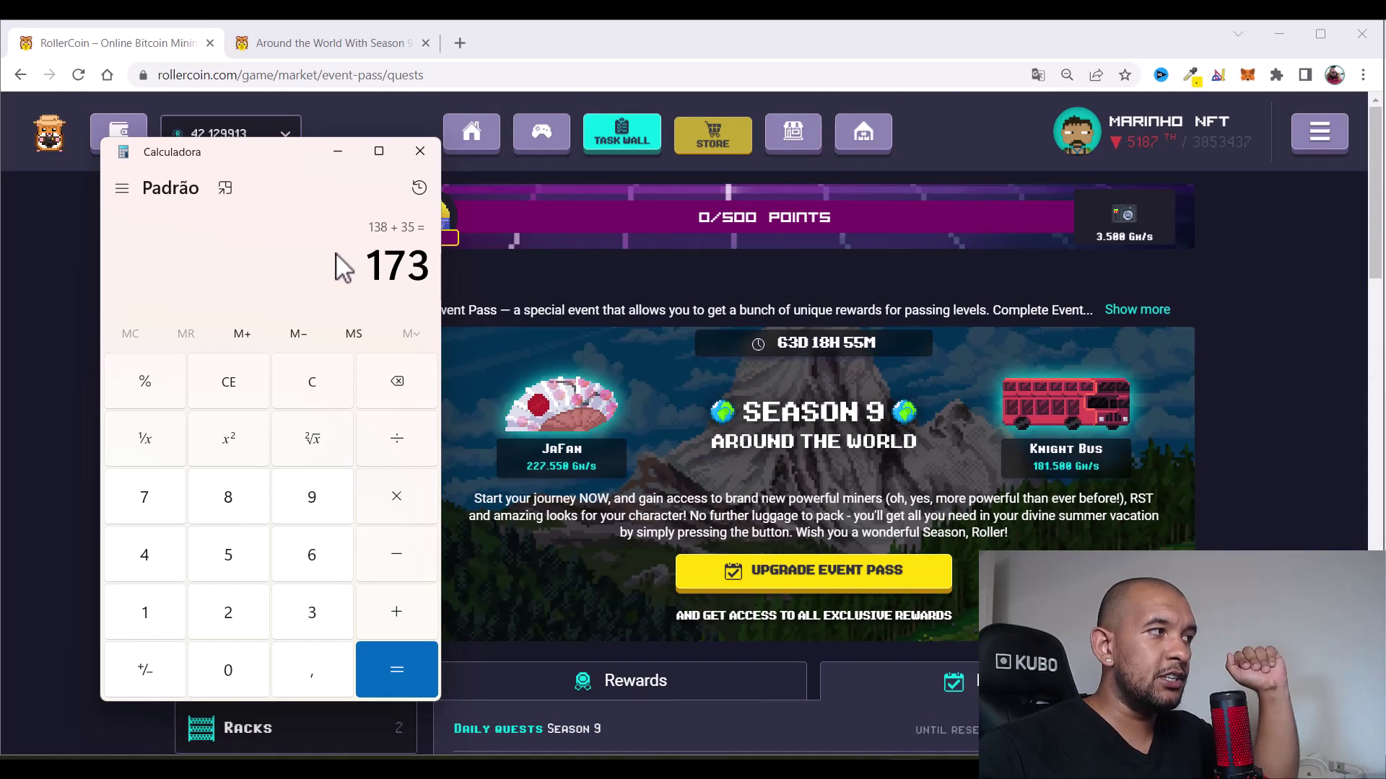
pyautogui.write('*90')
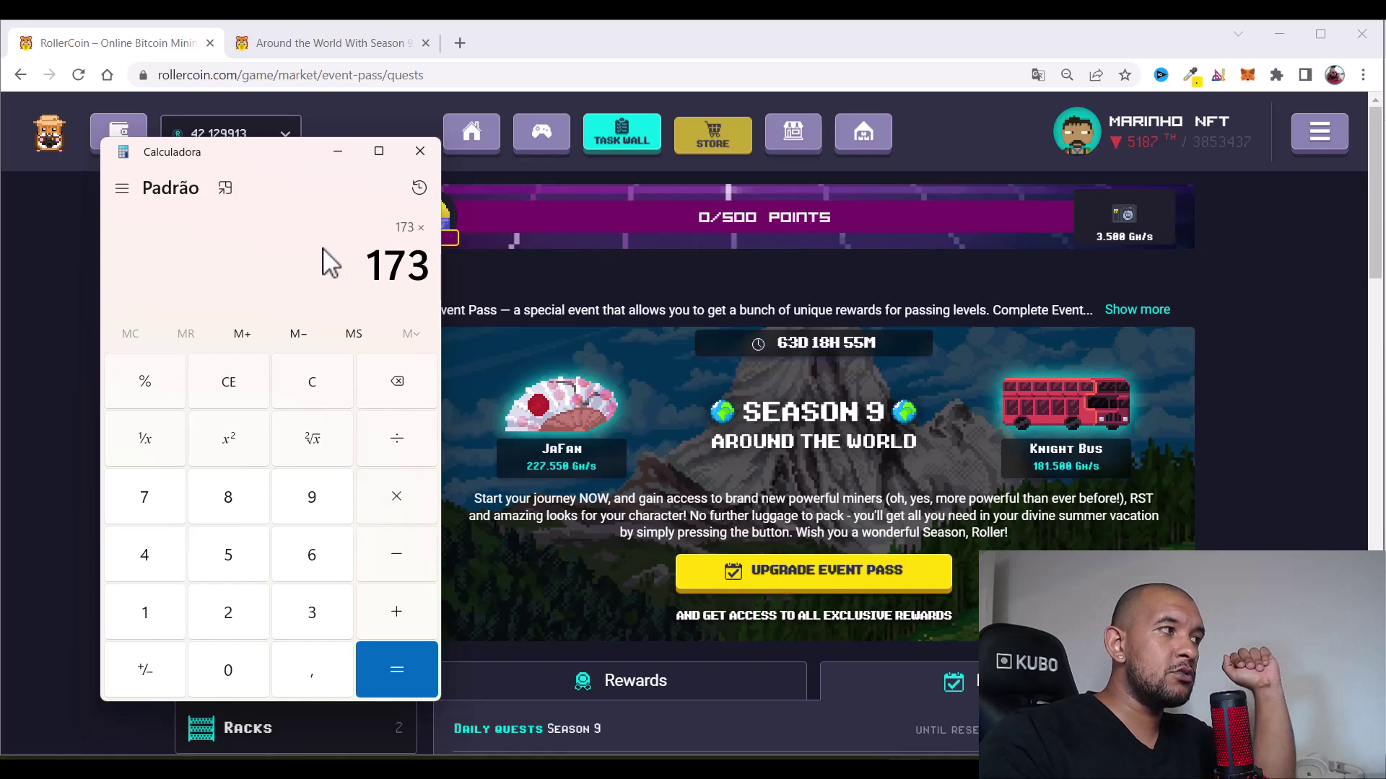
pyautogui.press('Return')
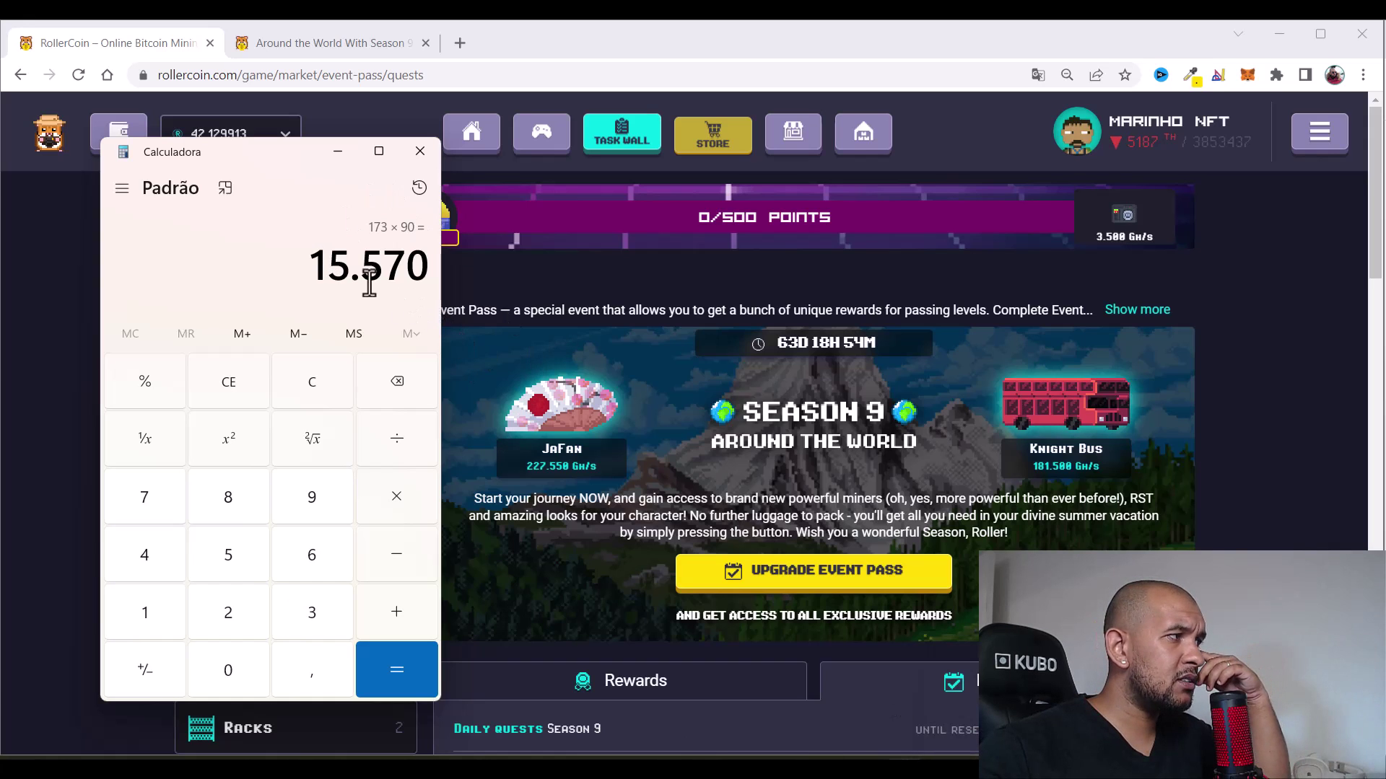
# Clear the calculator and multiply 173 by 80
pyautogui.click(315, 390)
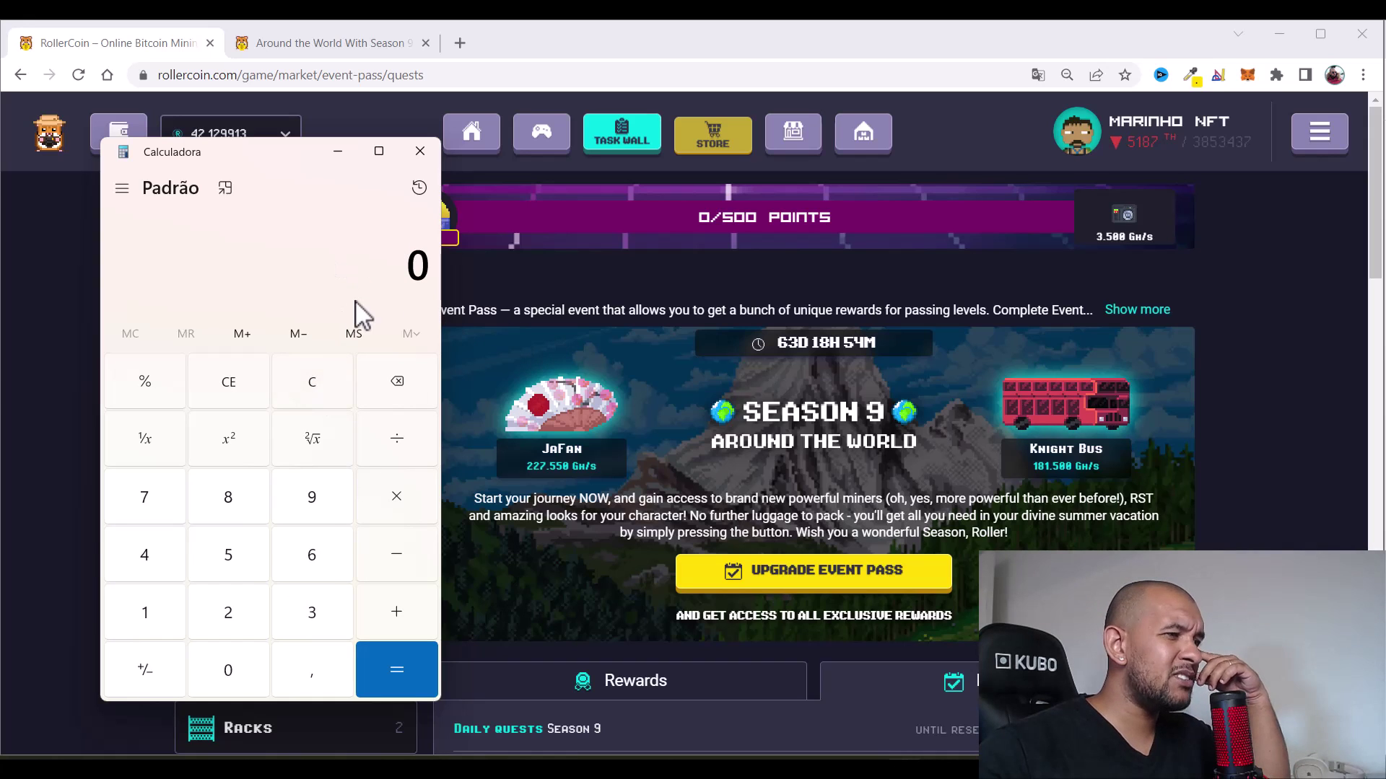
pyautogui.write('173')
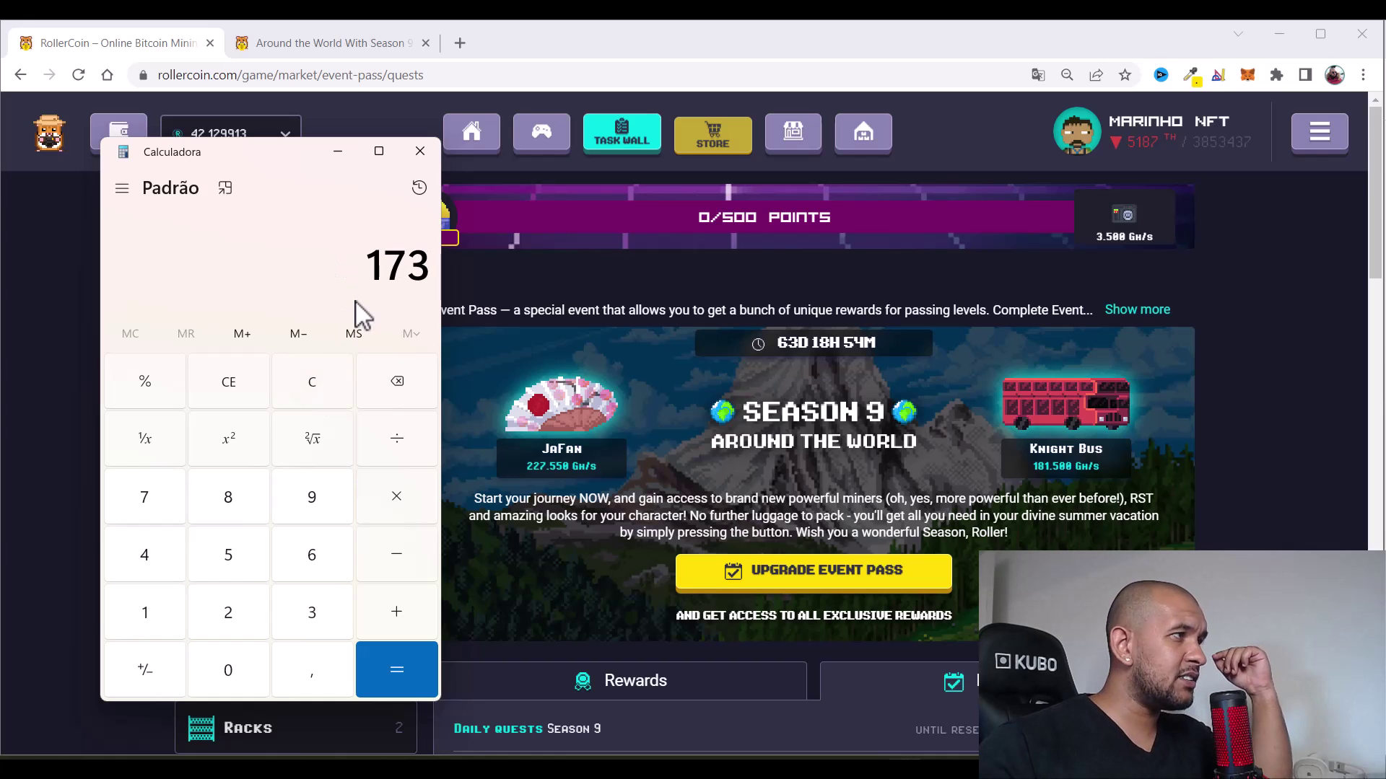
pyautogui.write('*80')
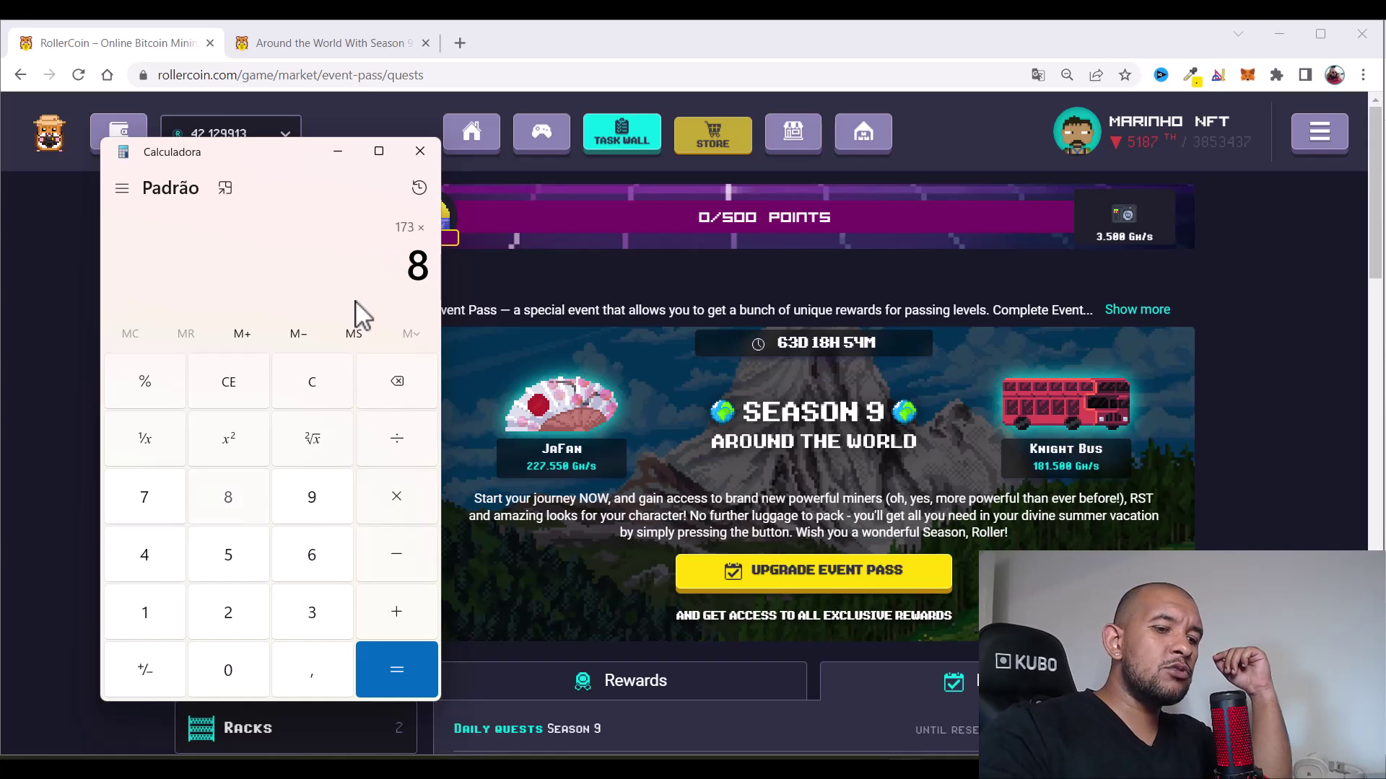
pyautogui.press('Return')
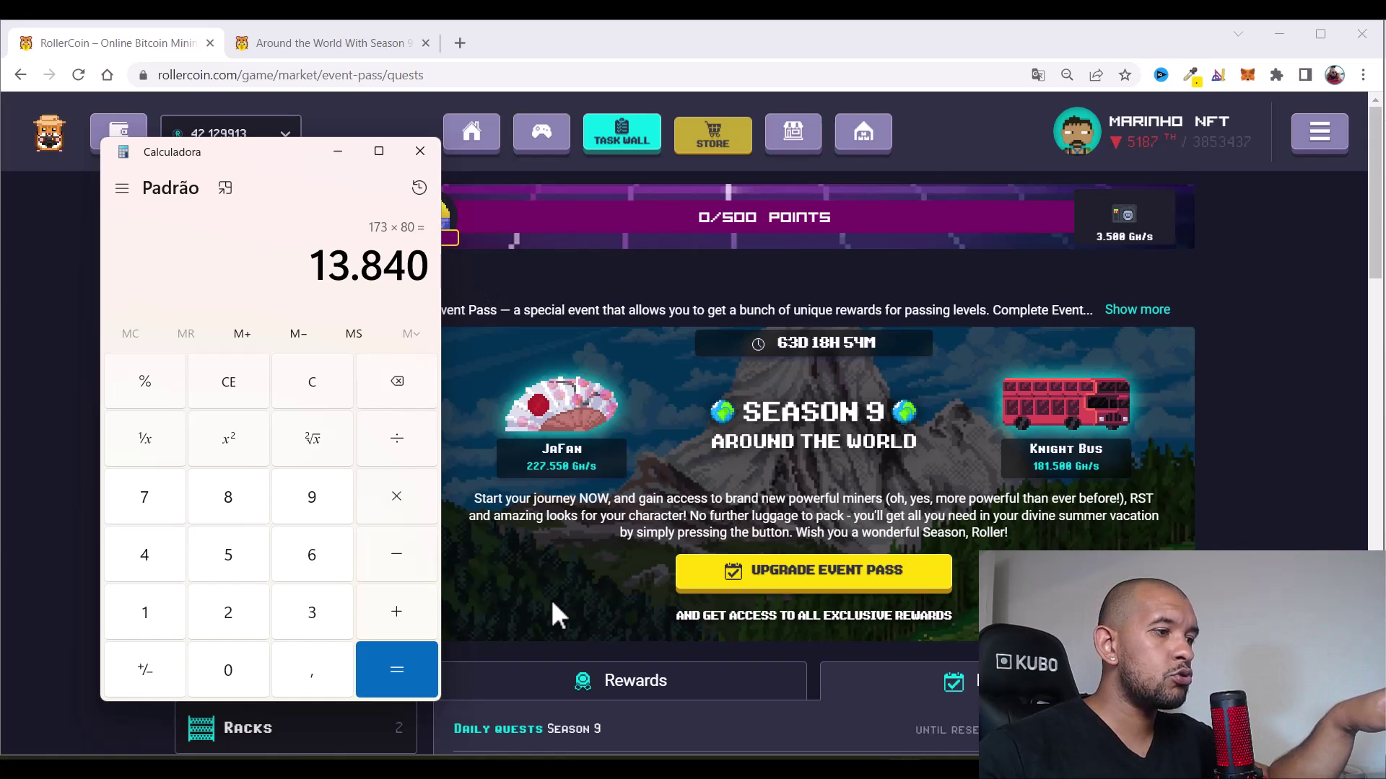
# Switch to the COMPRAR OU CRAFTAR spreadsheet and select the level 46 row to compare its XP with the calculator result
pyautogui.hotkey('alt', 'Tab')
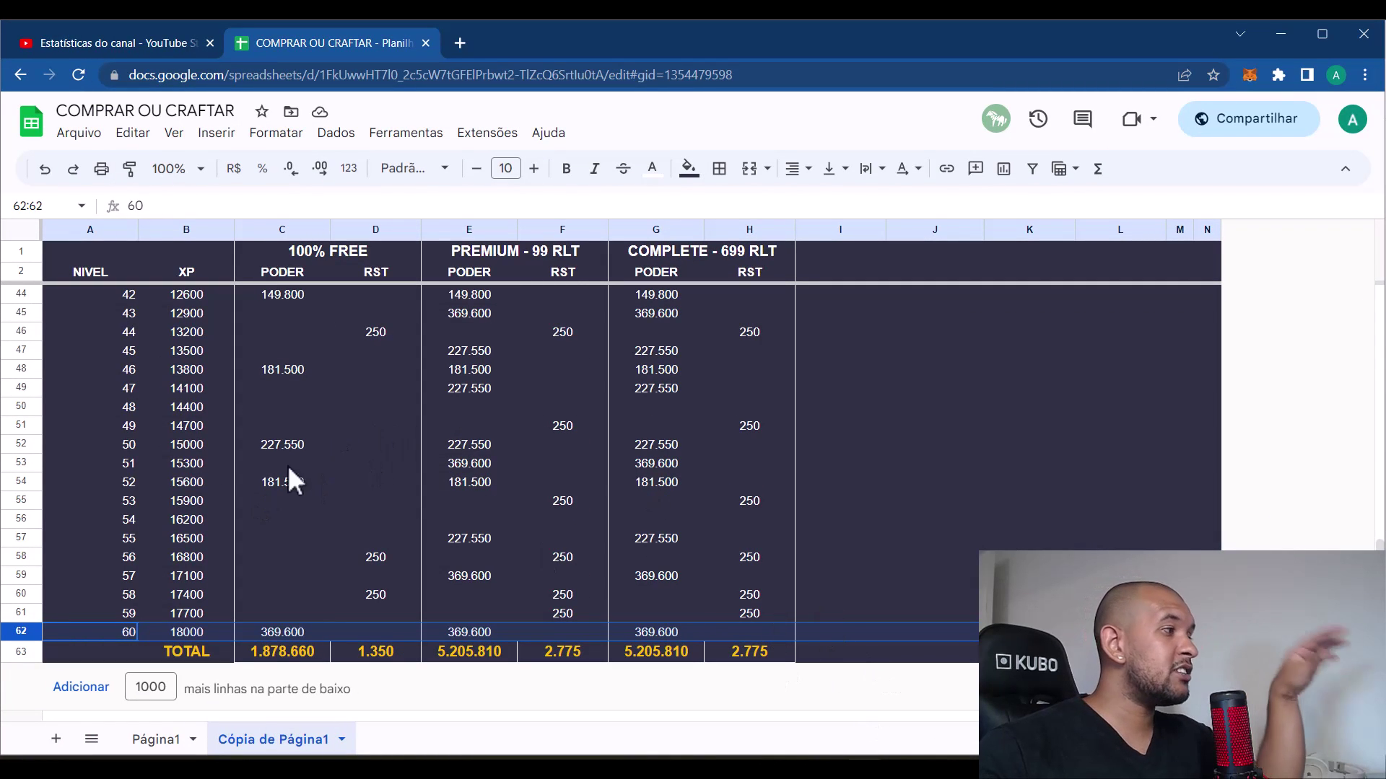
pyautogui.click(175, 367)
pyautogui.click(28, 368)
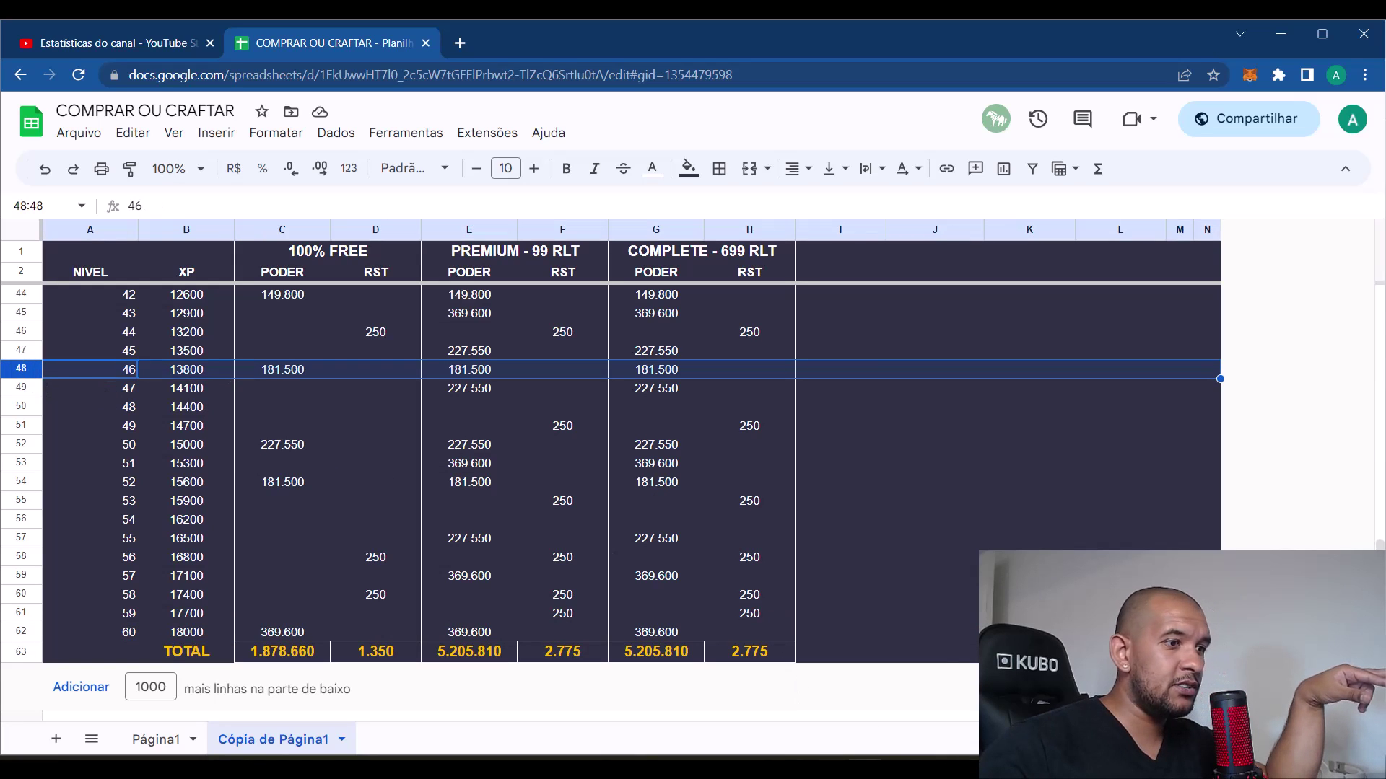
pyautogui.hotkey('alt', 'Tab')
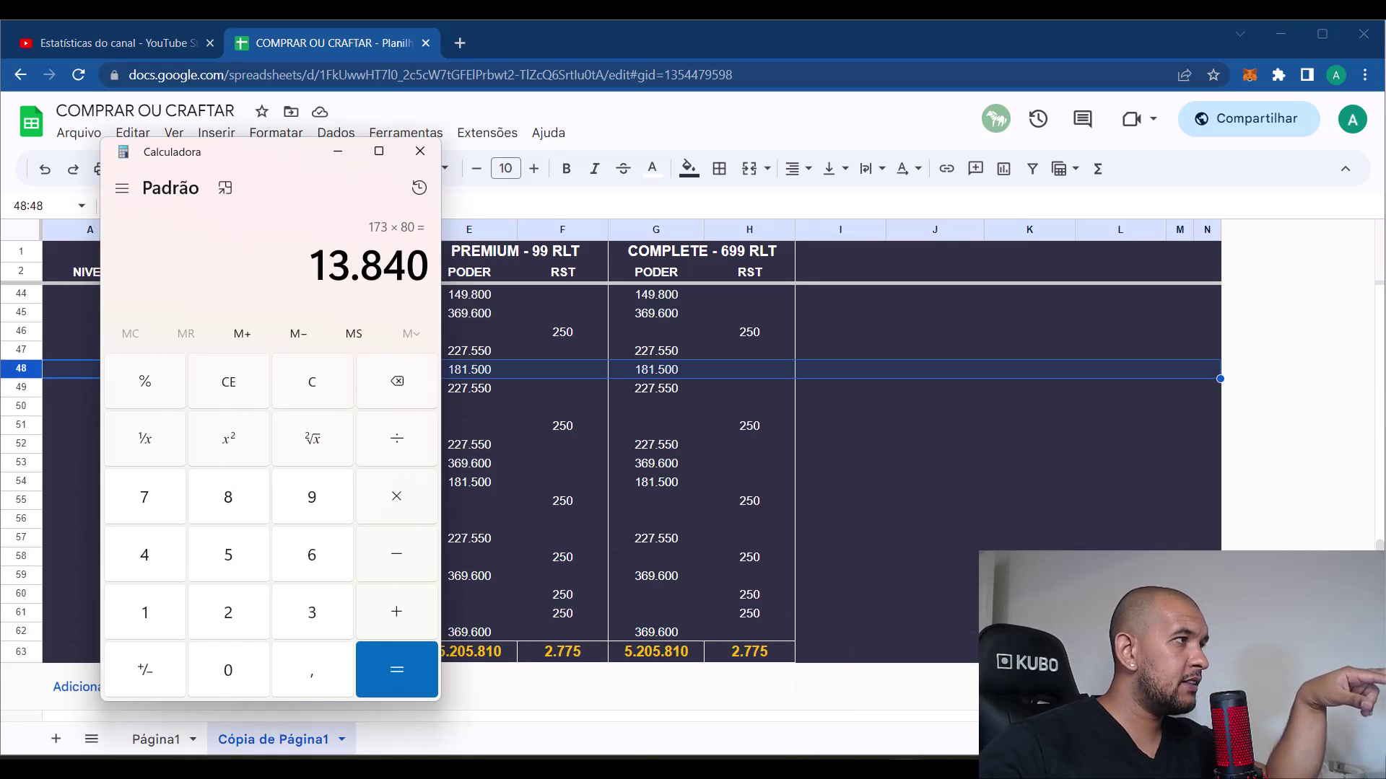
pyautogui.hotkey('alt', 'Tab')
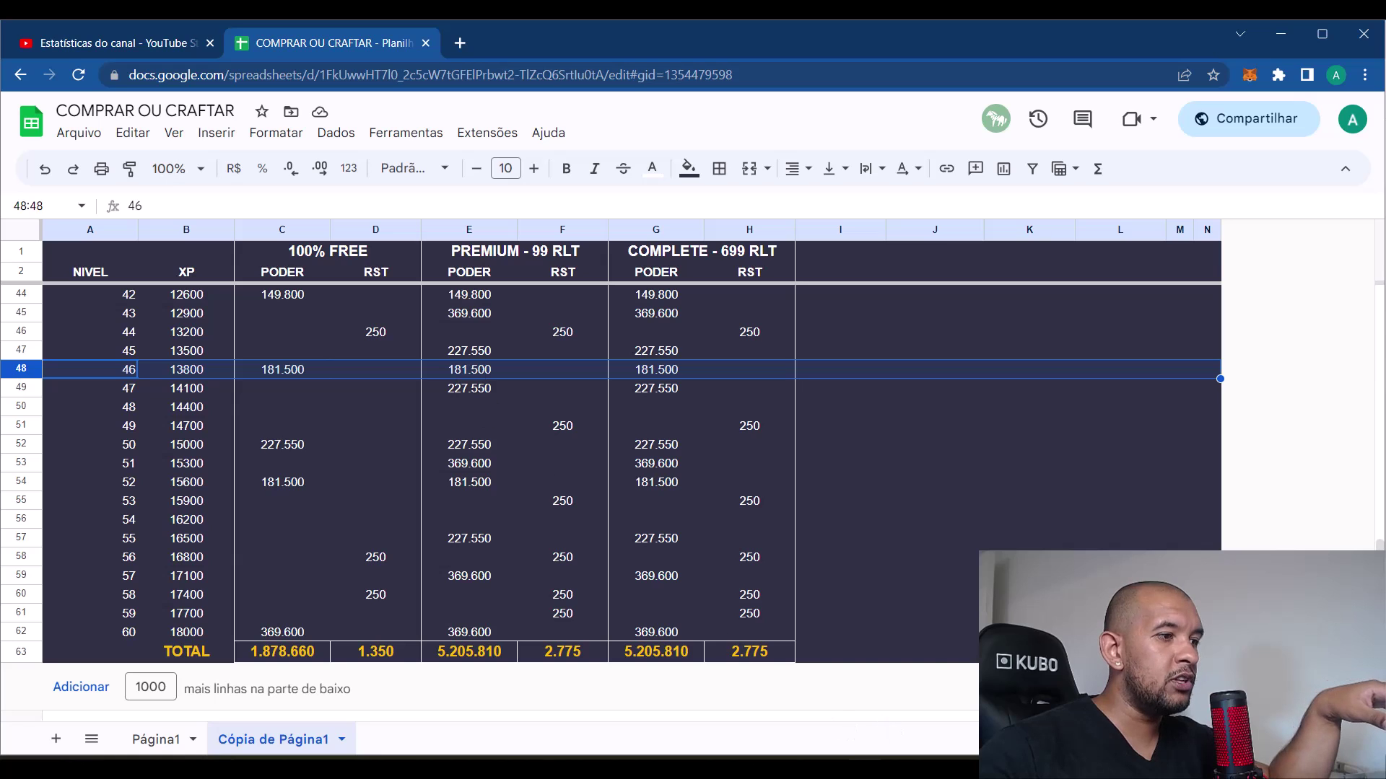
# Return to the RollerCoin event pass and browse its rewards forward to levels 46 to 50
pyautogui.click(1097, 693)
pyautogui.scroll(-5, 867, 527)
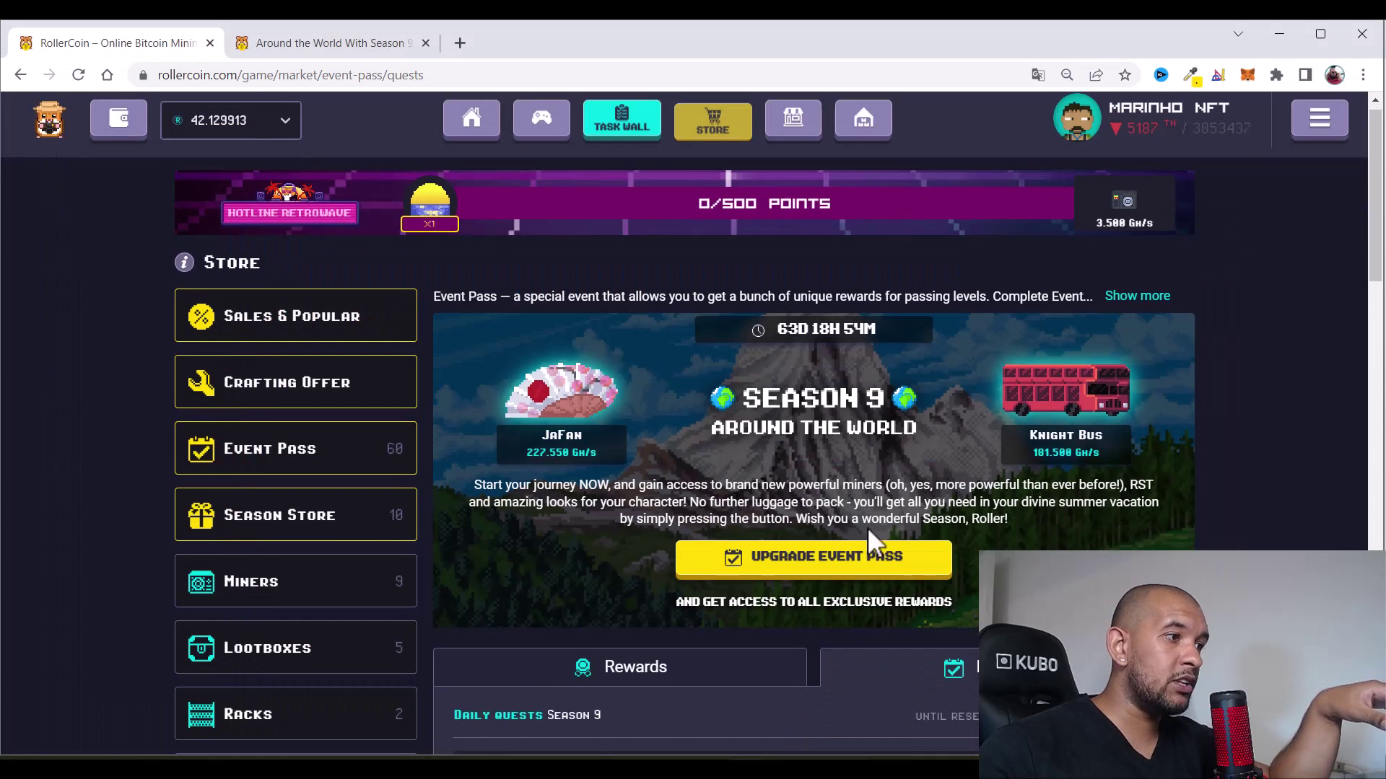
pyautogui.scroll(4, 915, 402)
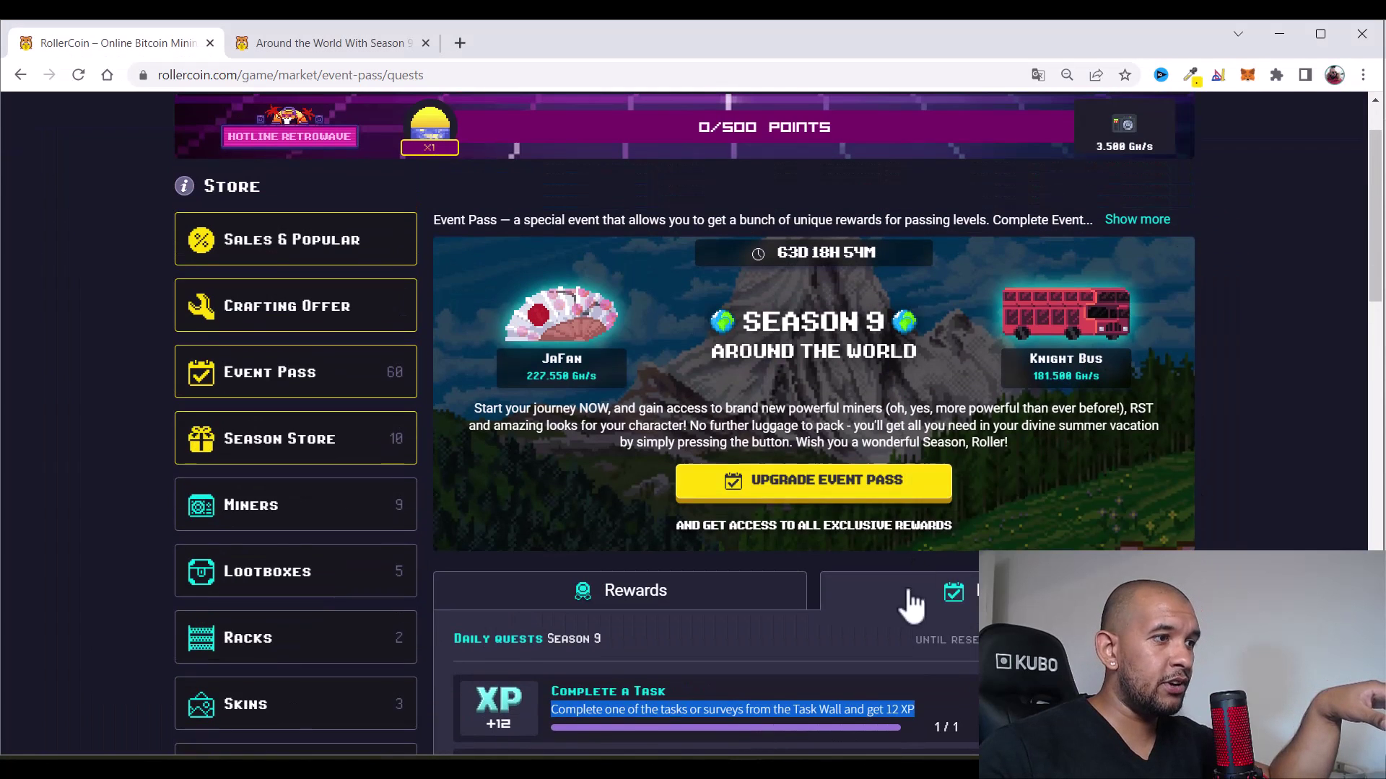
pyautogui.click(757, 603)
pyautogui.scroll(-5, 1154, 425)
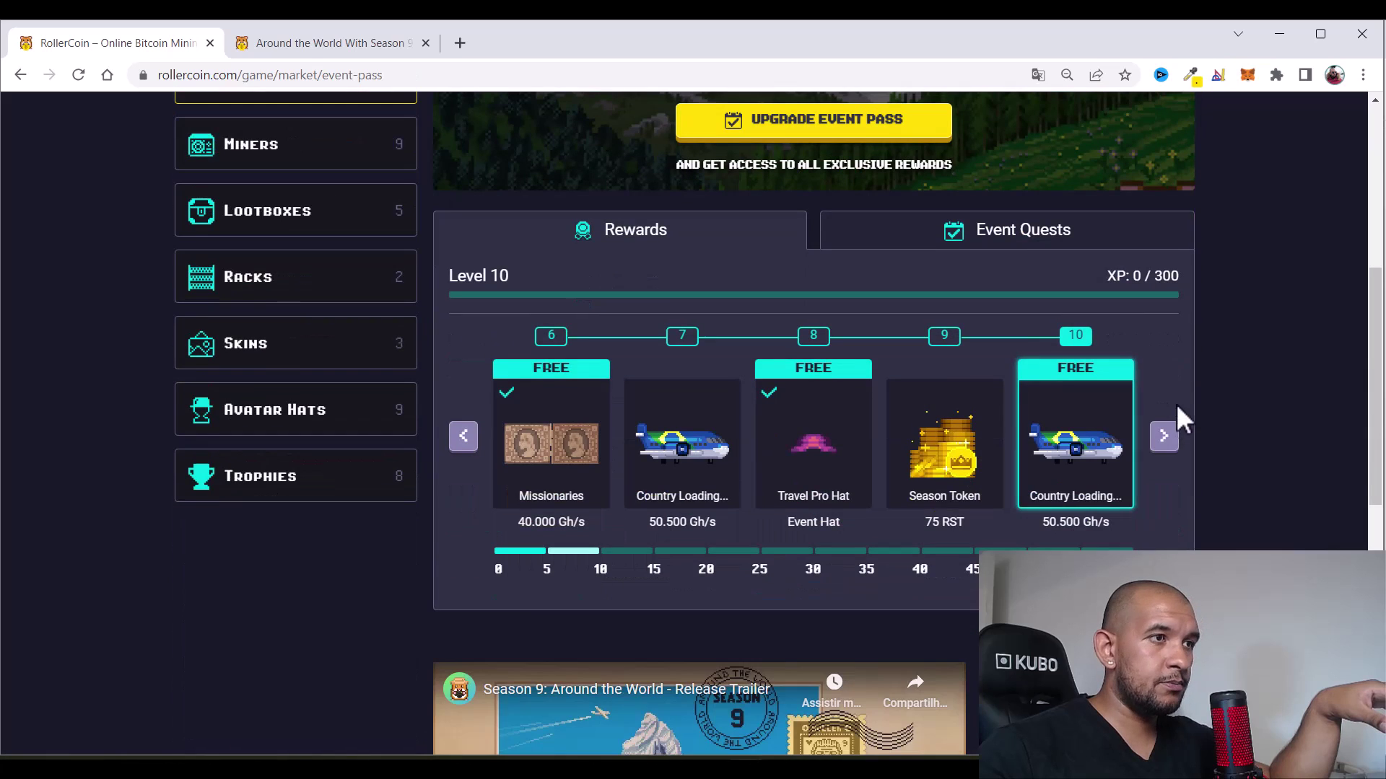
pyautogui.click(1164, 447)
pyautogui.click(1165, 447)
pyautogui.click(1165, 447)
pyautogui.click(1165, 448)
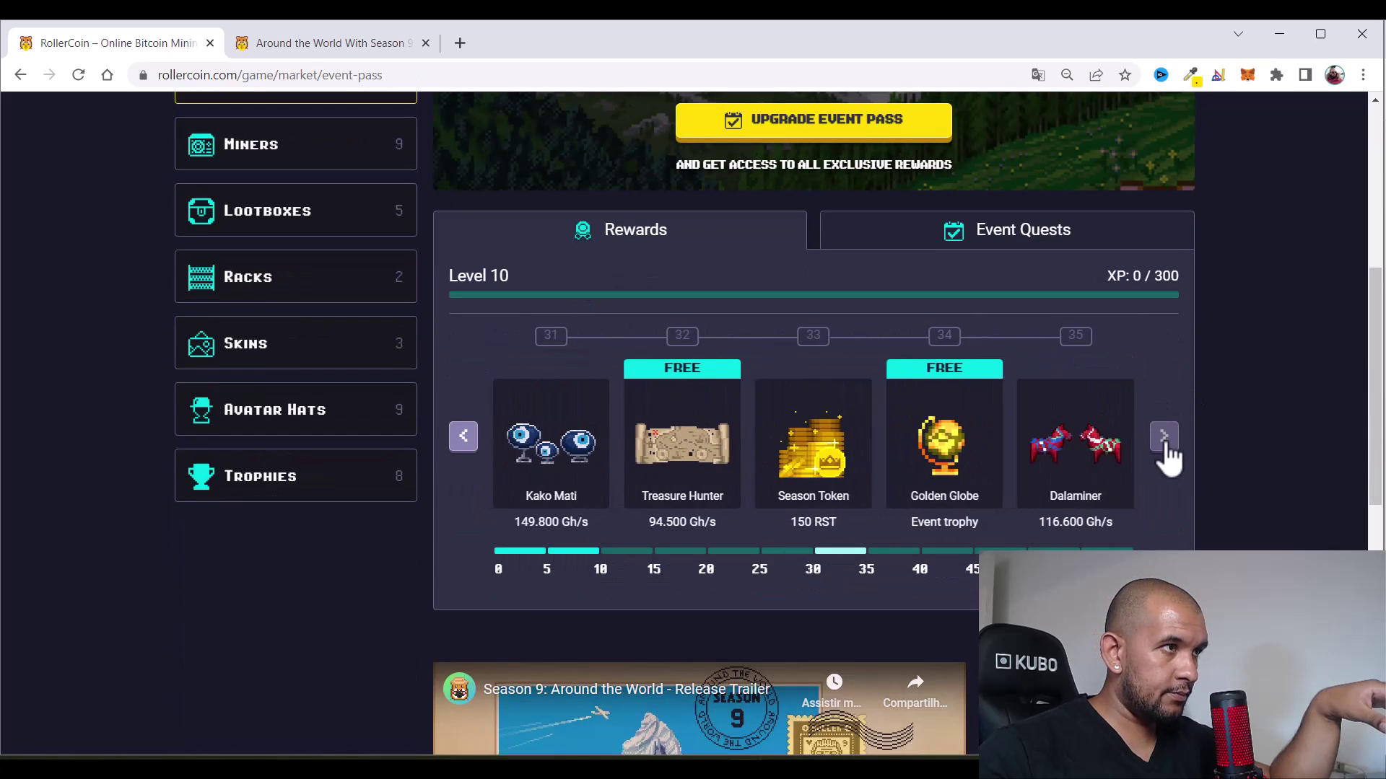
pyautogui.click(1165, 447)
pyautogui.click(1165, 448)
pyautogui.click(1165, 447)
pyautogui.click(1165, 448)
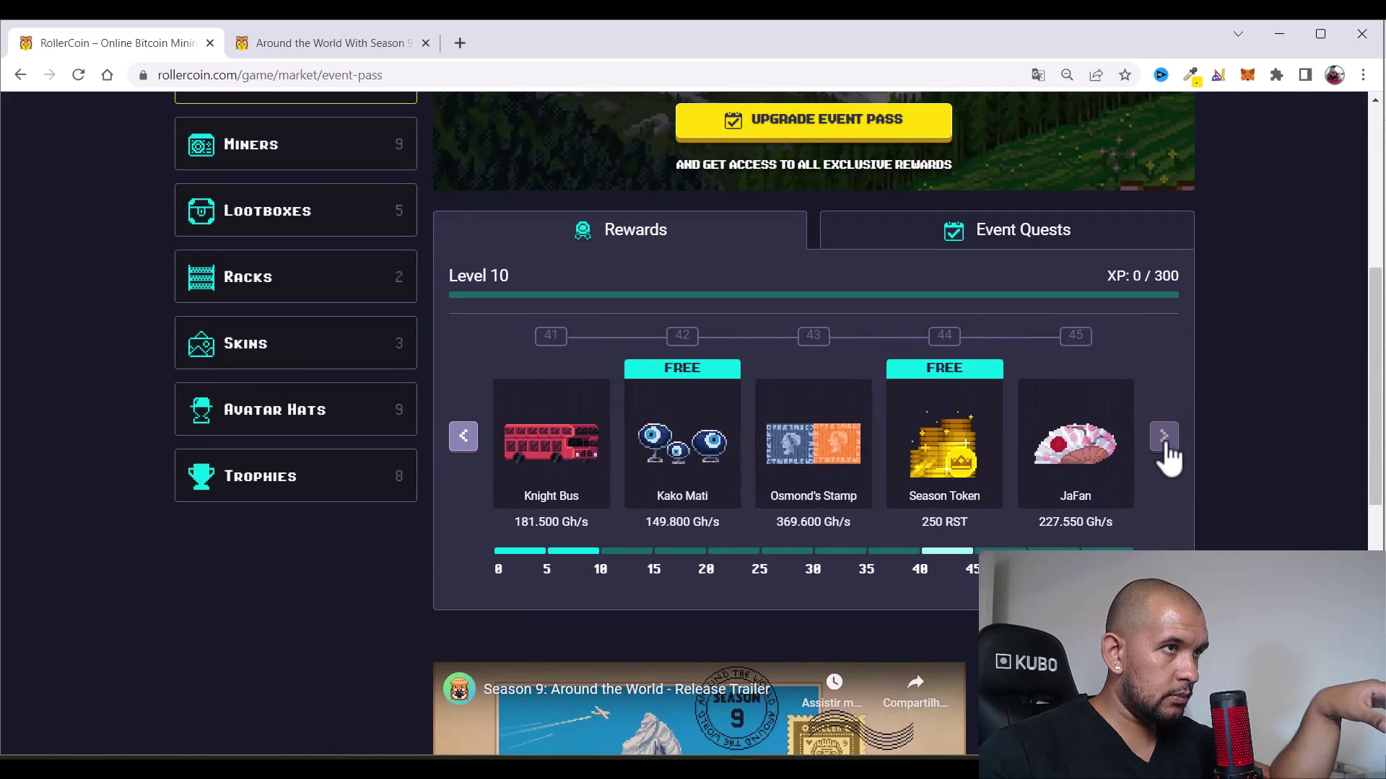
pyautogui.click(1165, 448)
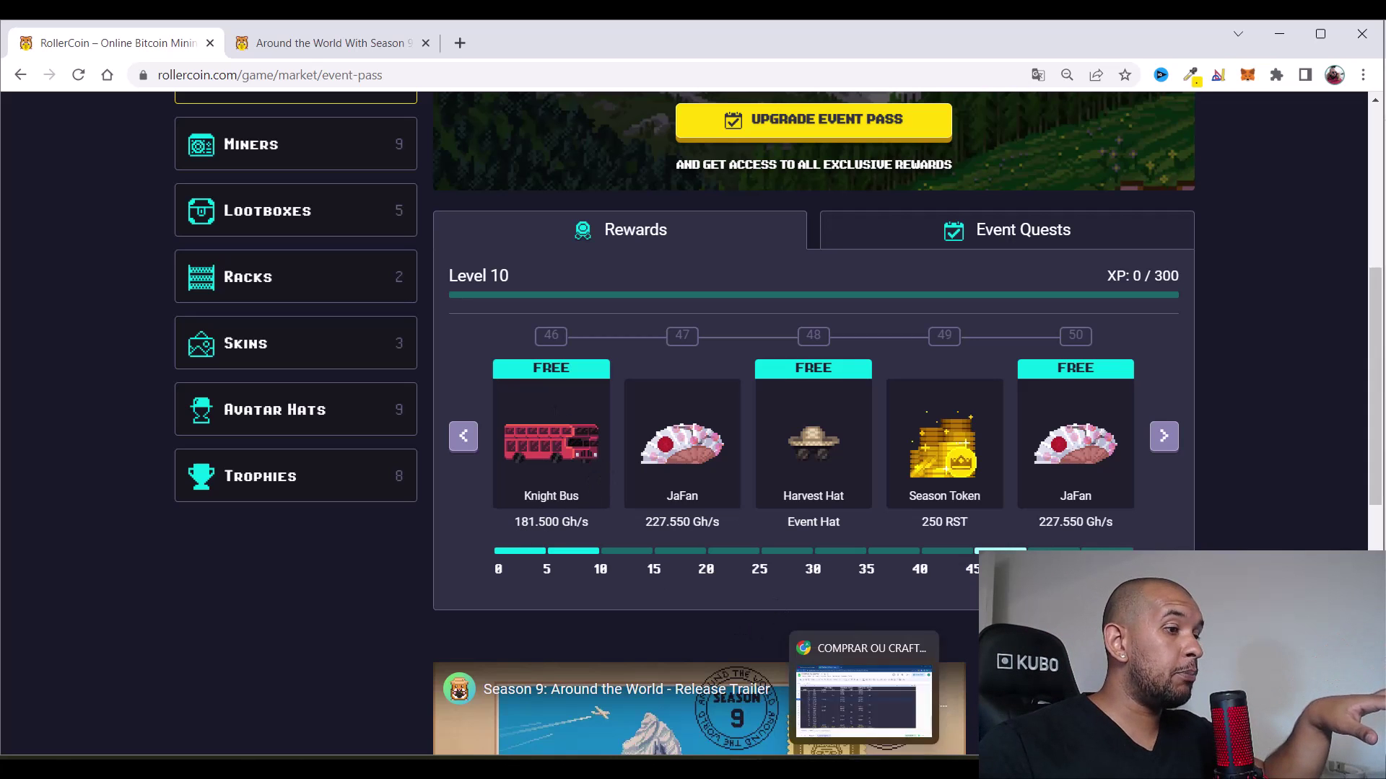
# Switch to the spreadsheet and clear the 100% FREE PODER values for levels 47 to 60
pyautogui.click(881, 704)
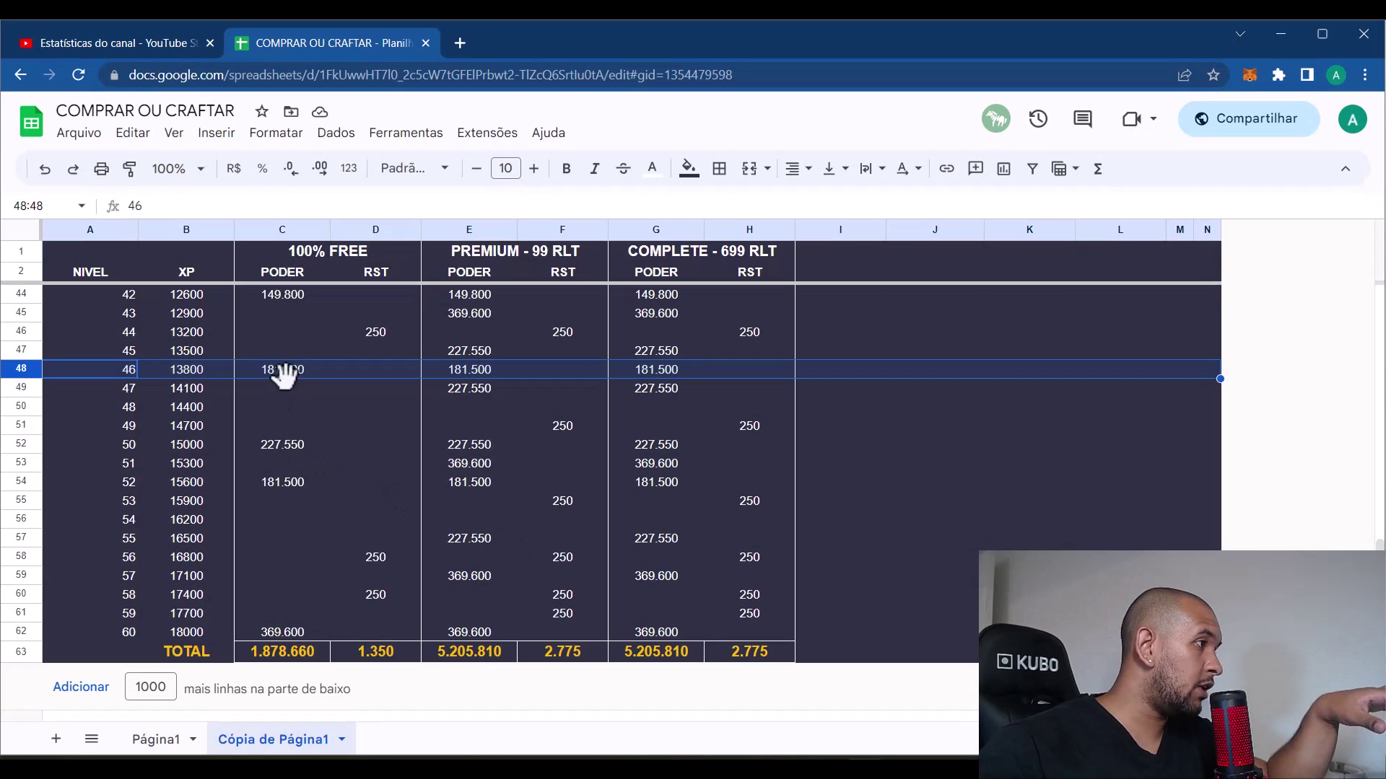
pyautogui.moveTo(293, 391); pyautogui.dragTo(303, 631)
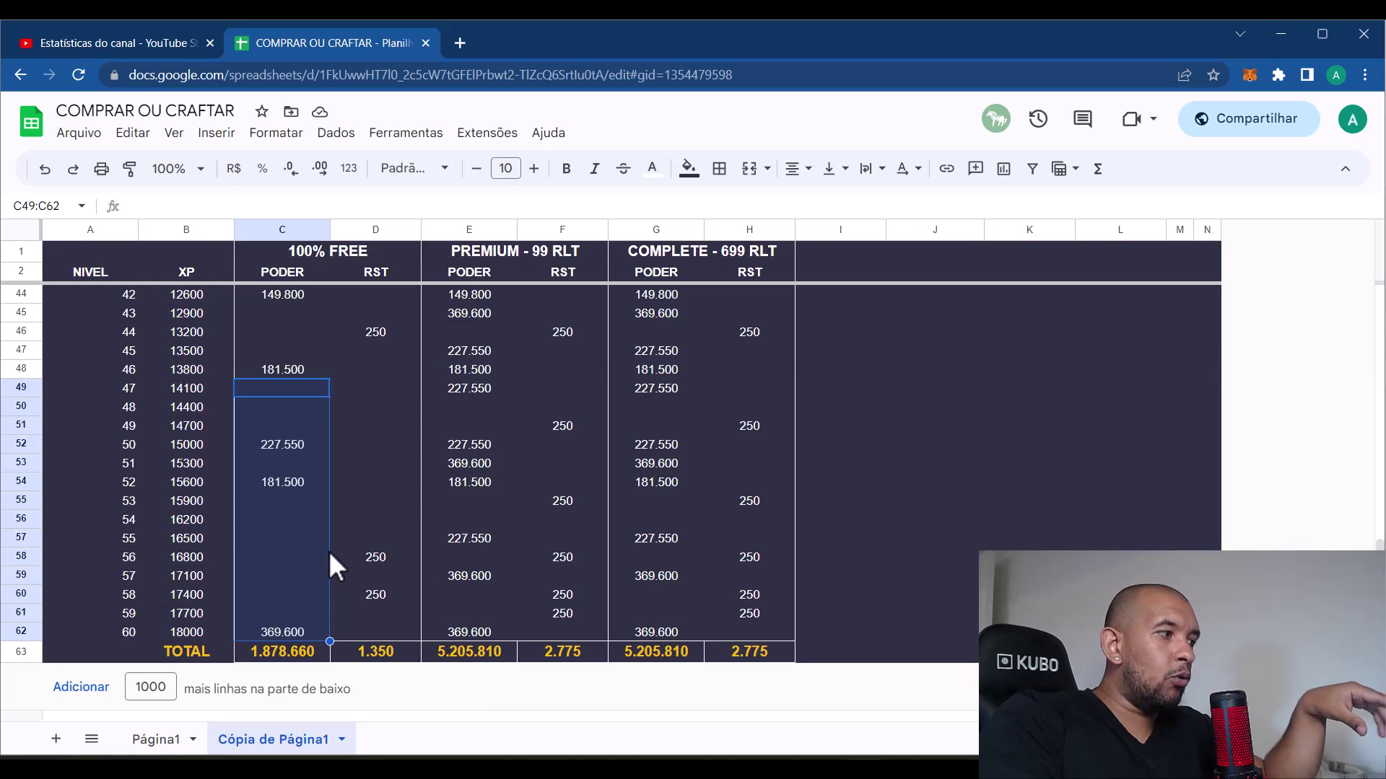
pyautogui.press('Delete')
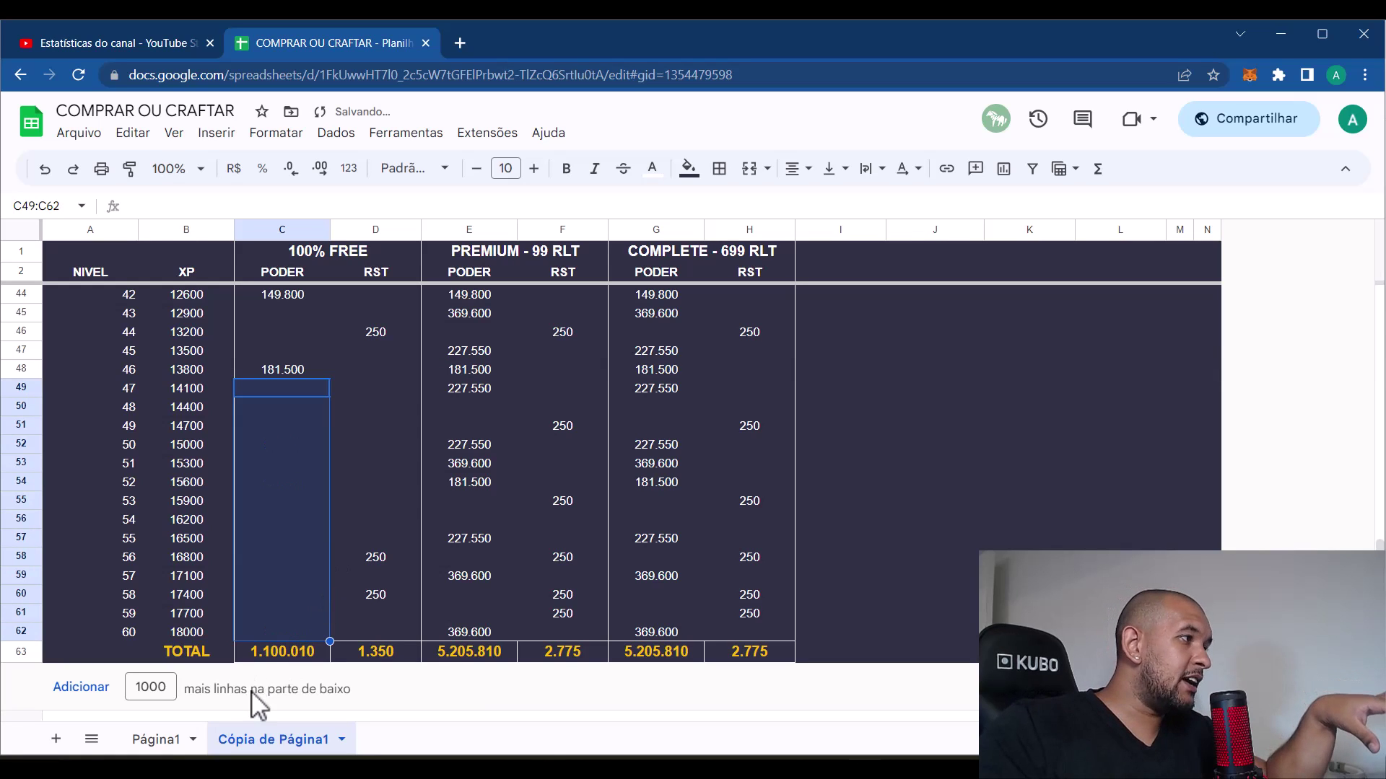
# Clear the 100% FREE RST values for levels 47 to 60 and review the surrounding rows
pyautogui.moveTo(386, 391); pyautogui.dragTo(383, 443)
pyautogui.moveTo(383, 510); pyautogui.dragTo(384, 630)
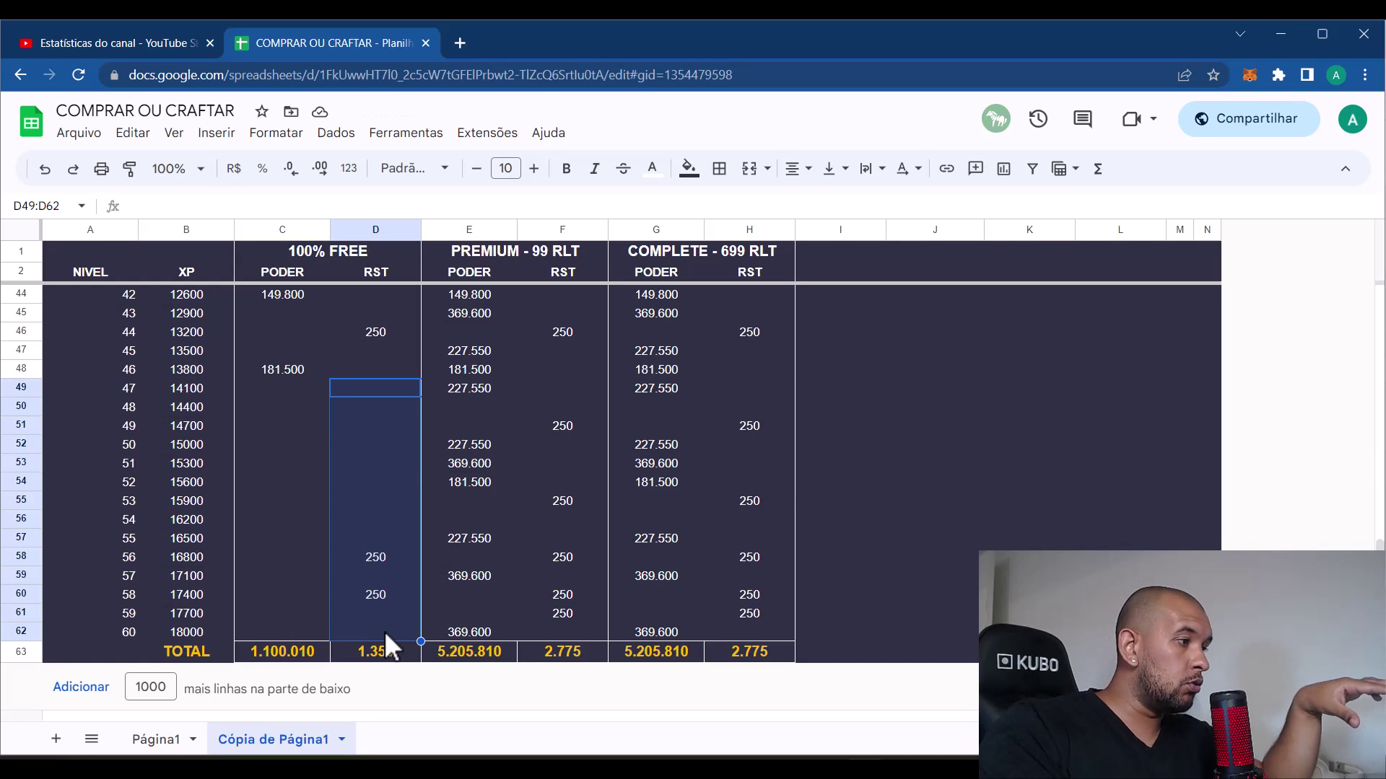
pyautogui.press('Delete')
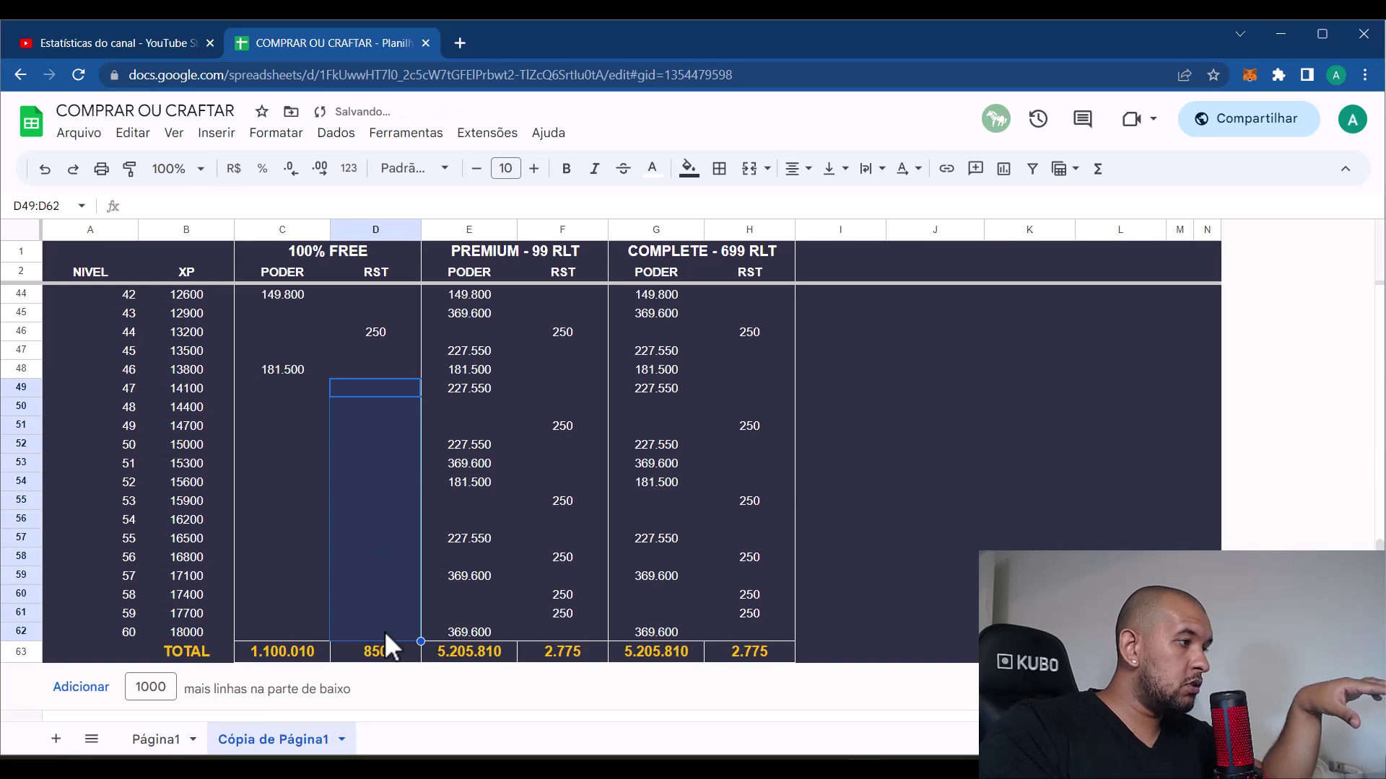
pyautogui.click(340, 420)
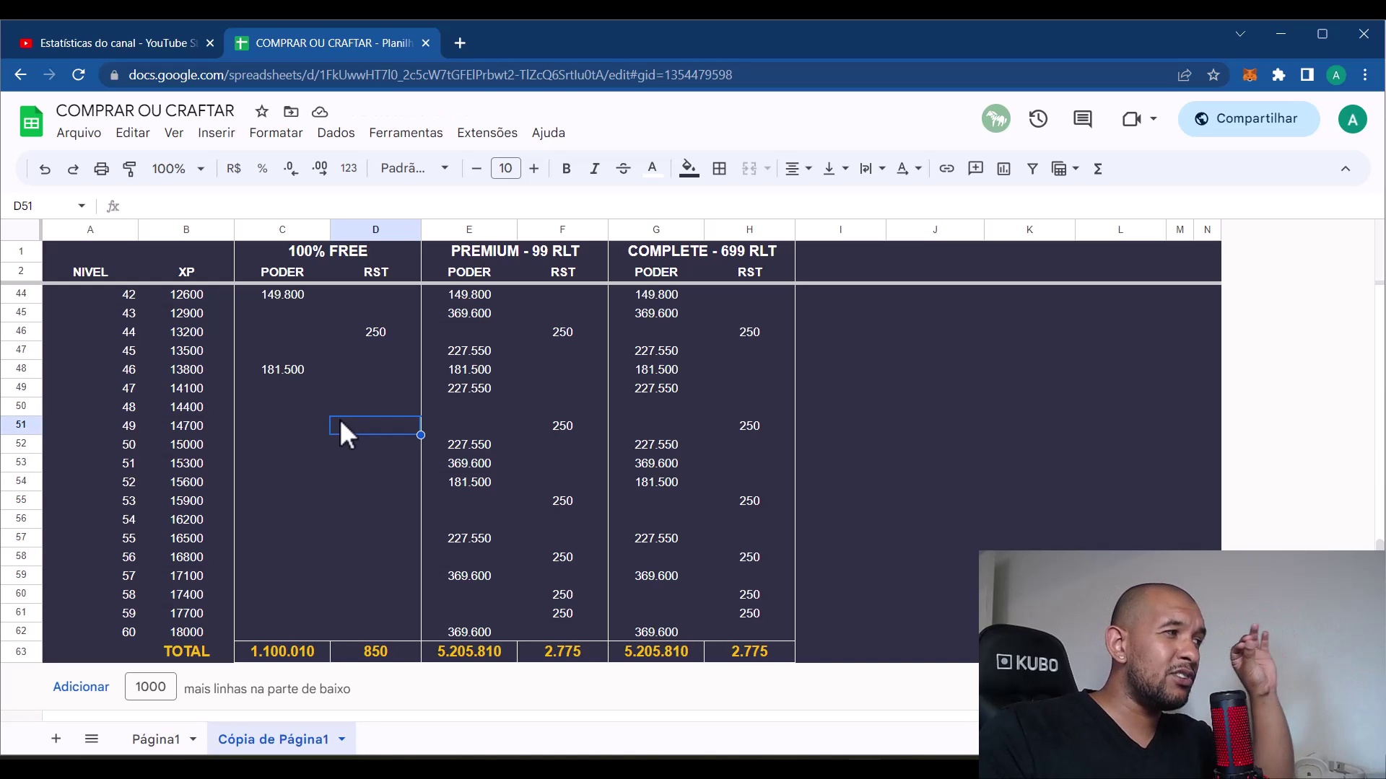
pyautogui.scroll(2, 414, 503)
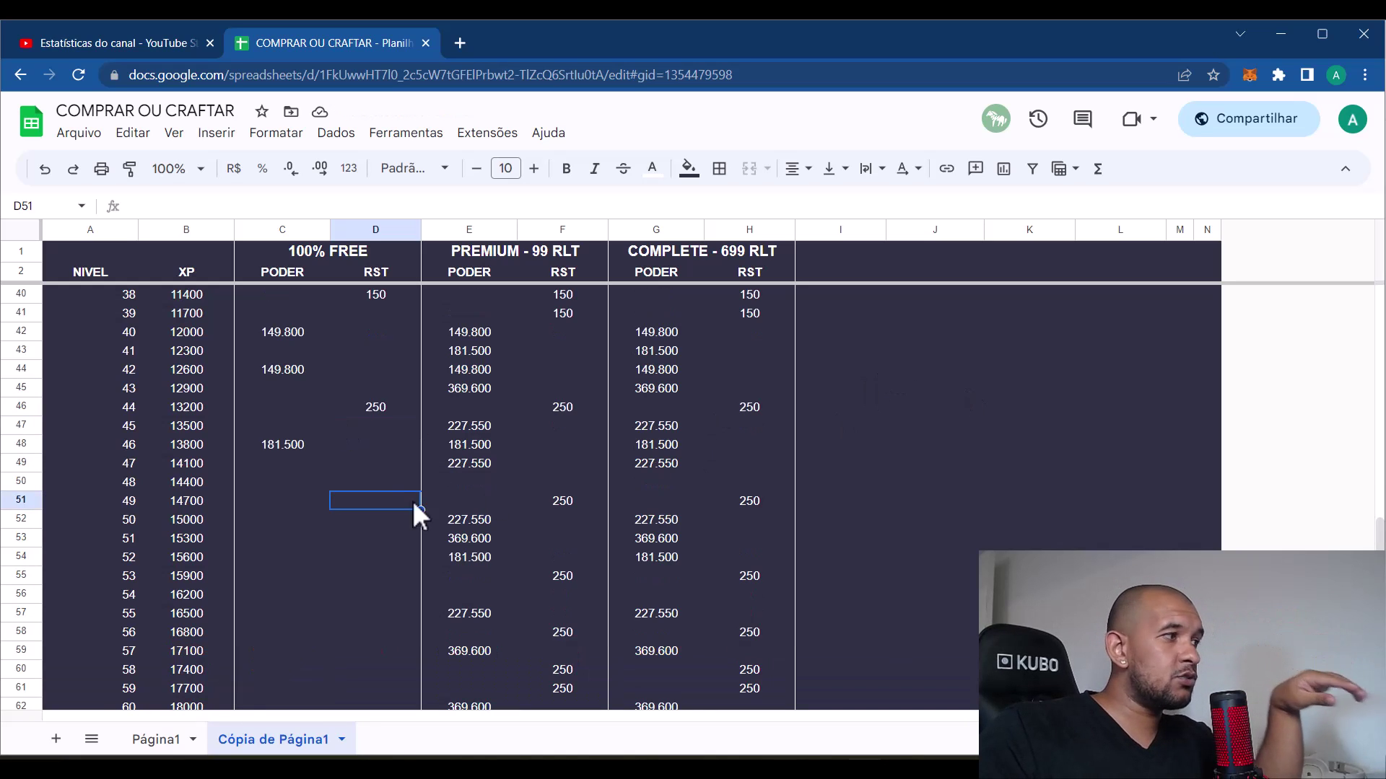
pyautogui.scroll(-2, 365, 498)
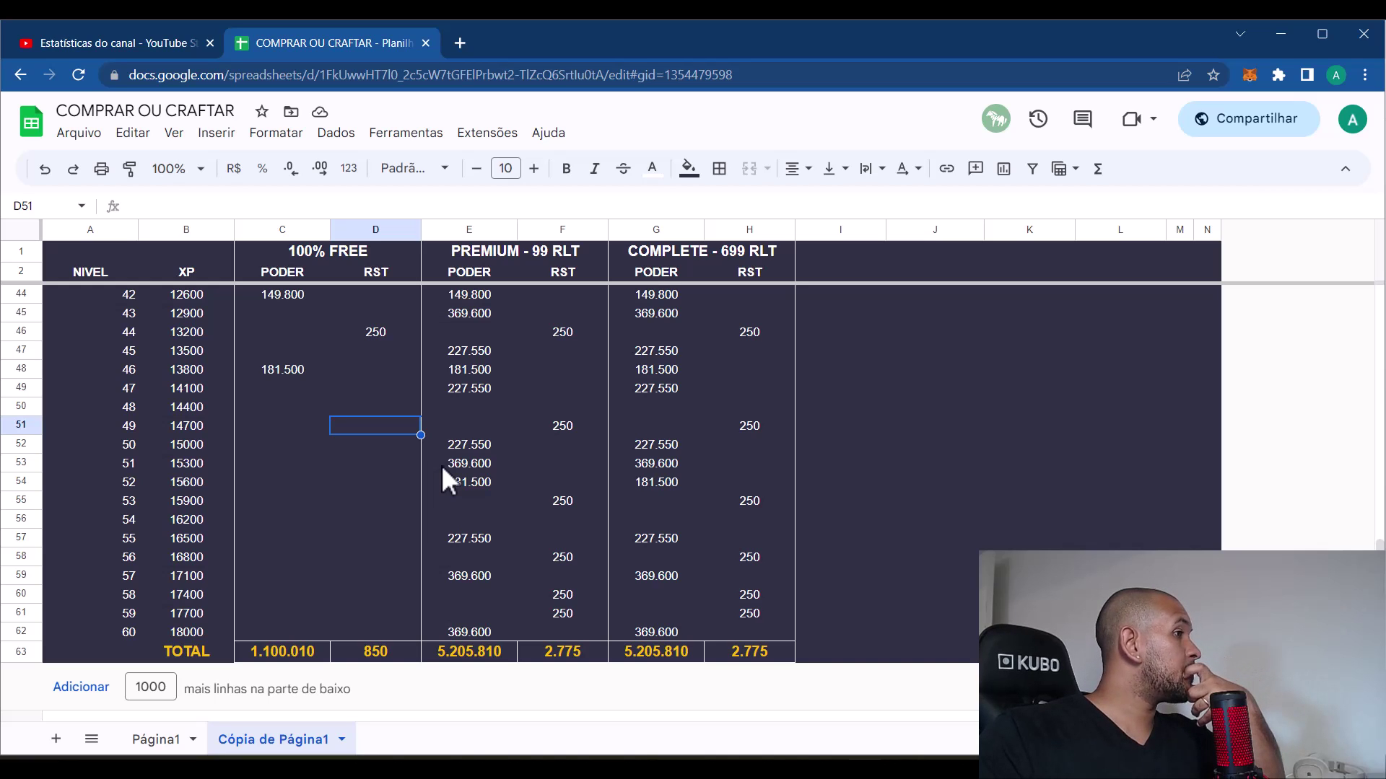
# Select the level 46 row and the PREMIUM values for levels 47 to 60 to examine the reachable level limit
pyautogui.click(20, 369)
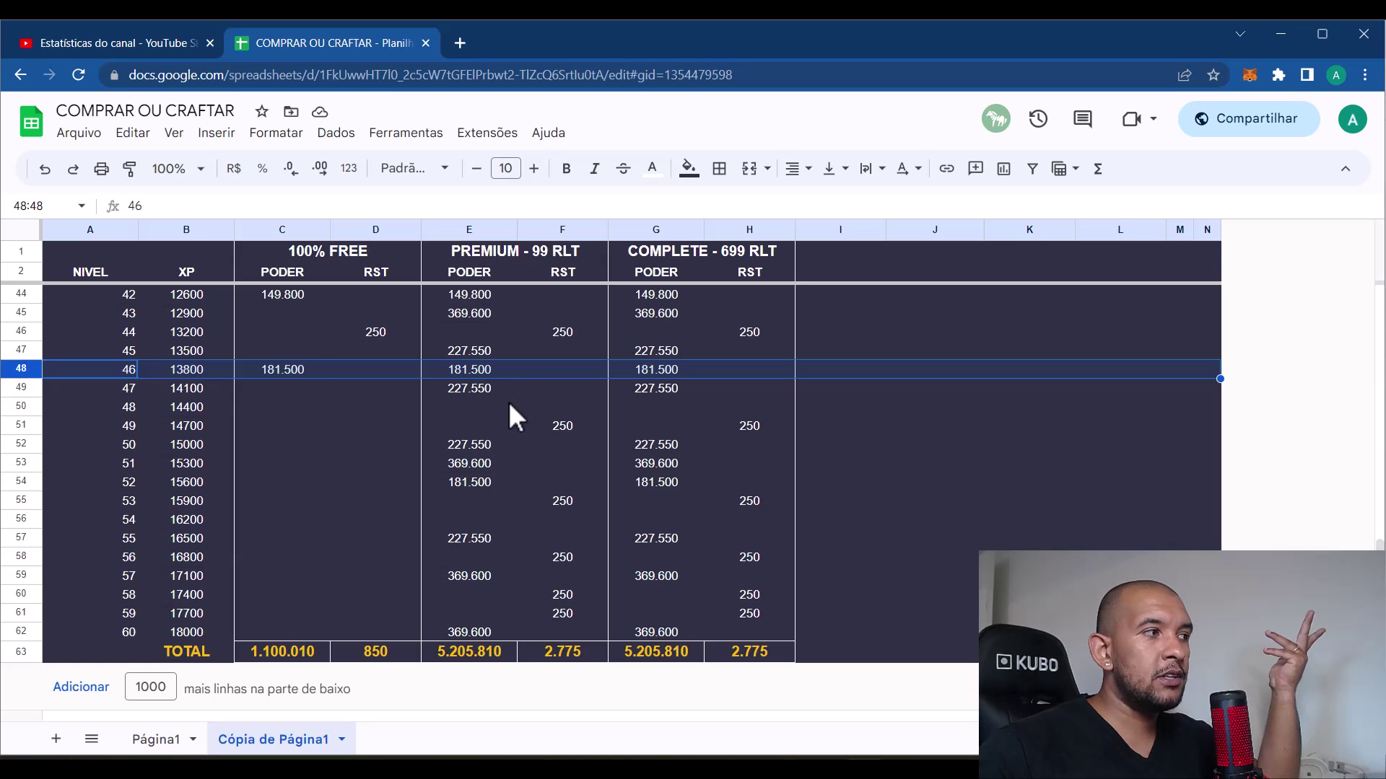
pyautogui.moveTo(484, 390); pyautogui.dragTo(561, 635)
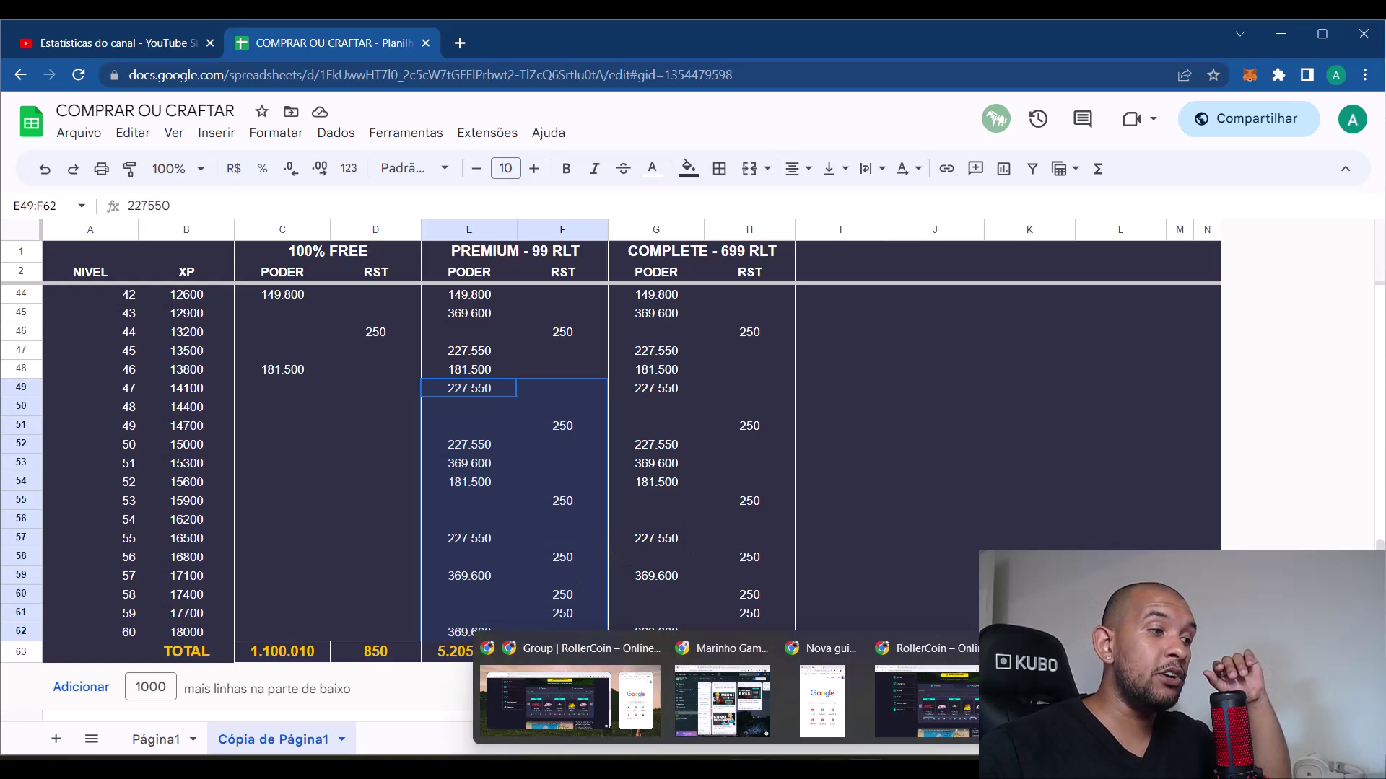
# Switch to the RollerCoin event pass and review the Hotline Retrowave event's quests and points
pyautogui.moveTo(864, 767)
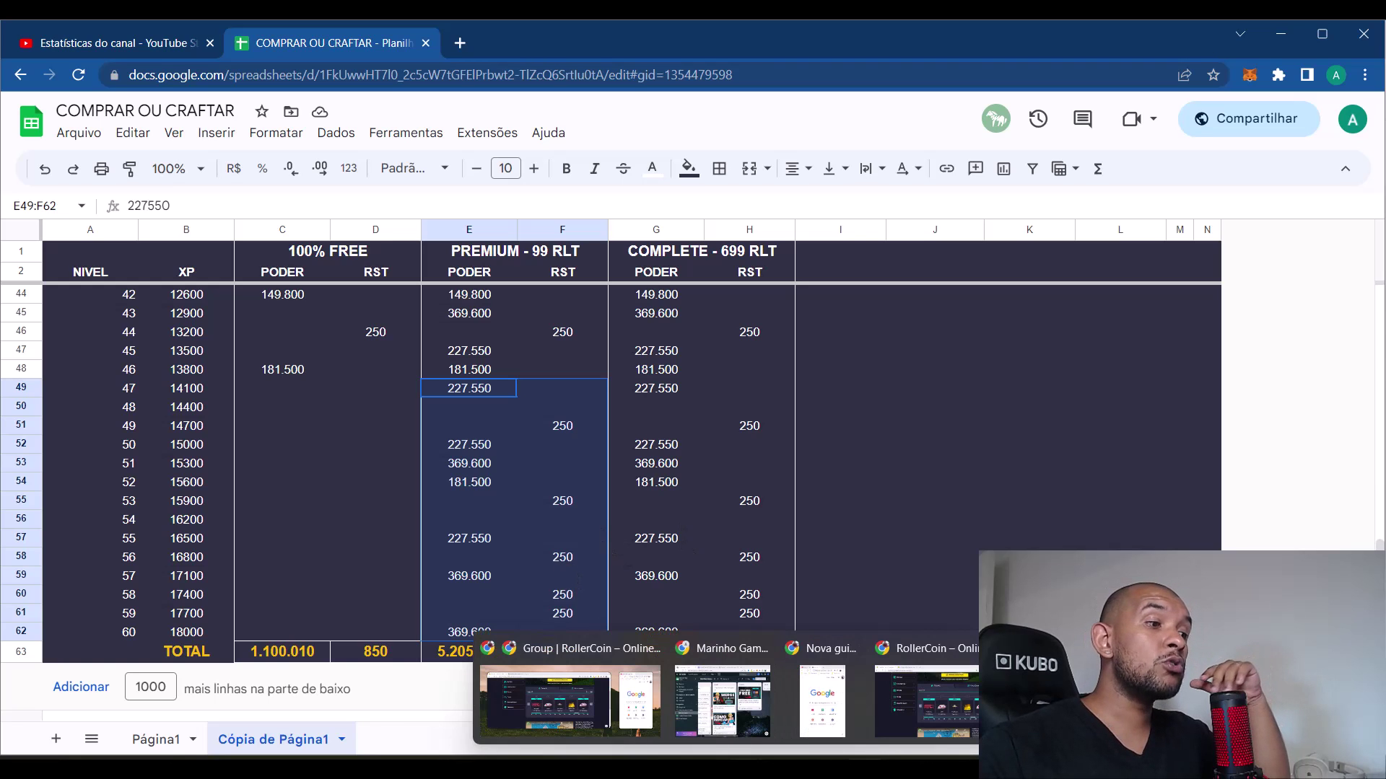
pyautogui.hotkey('alt', 'Tab')
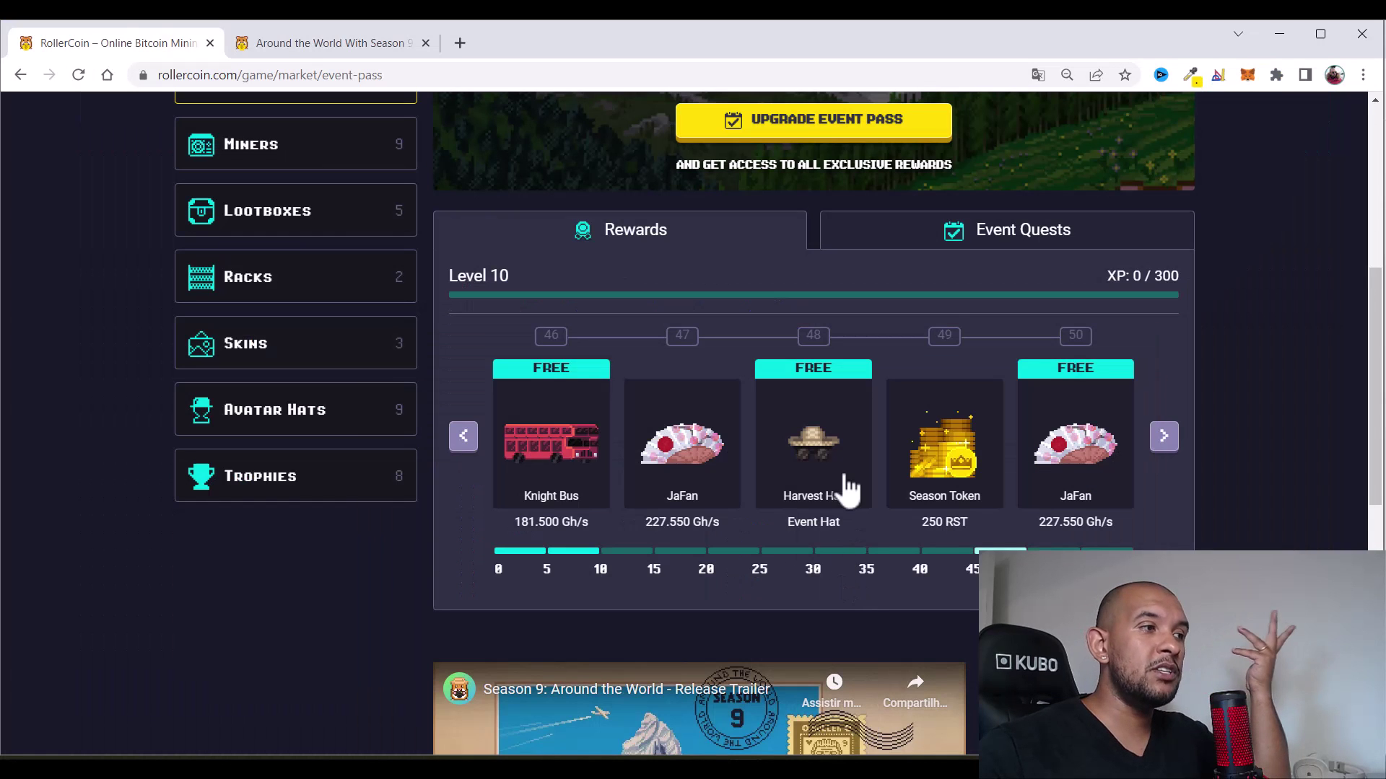
pyautogui.scroll(6, 841, 491)
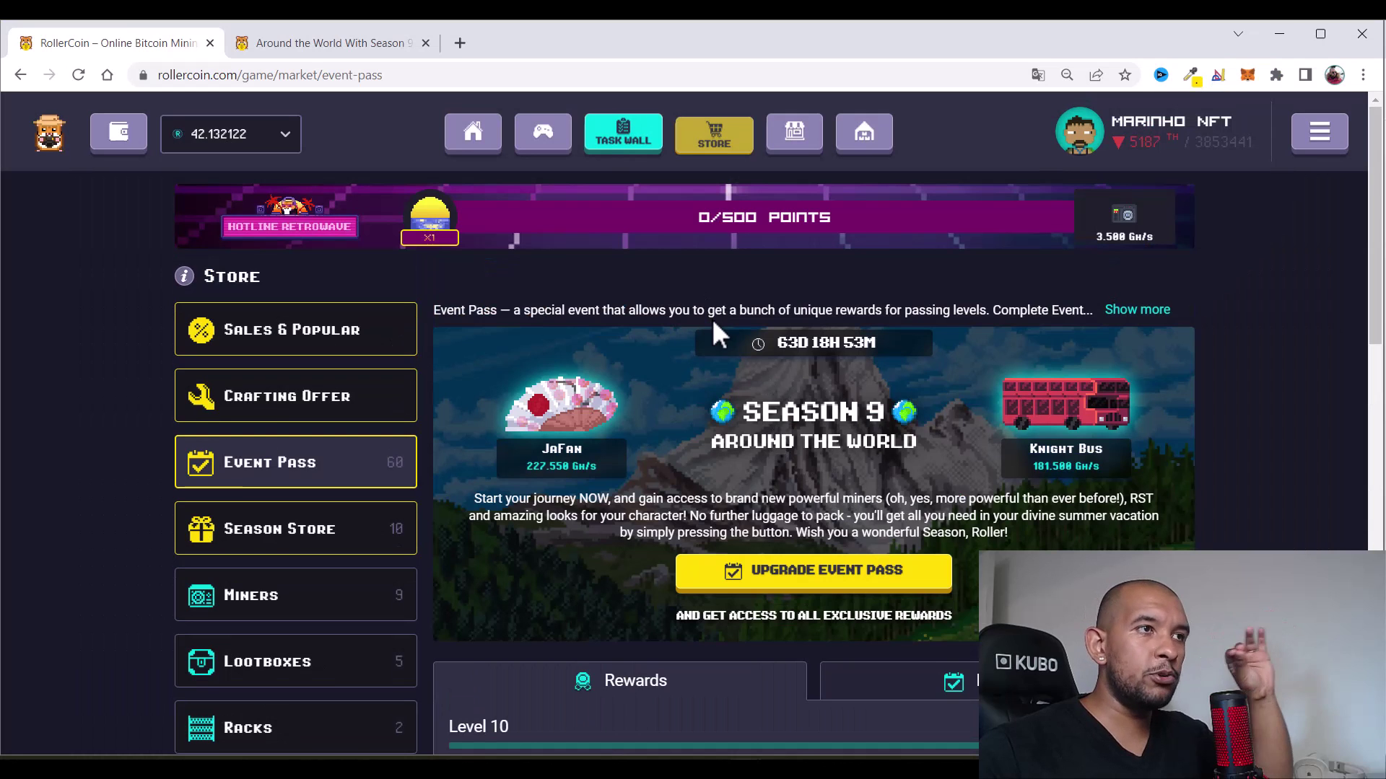
pyautogui.click(709, 225)
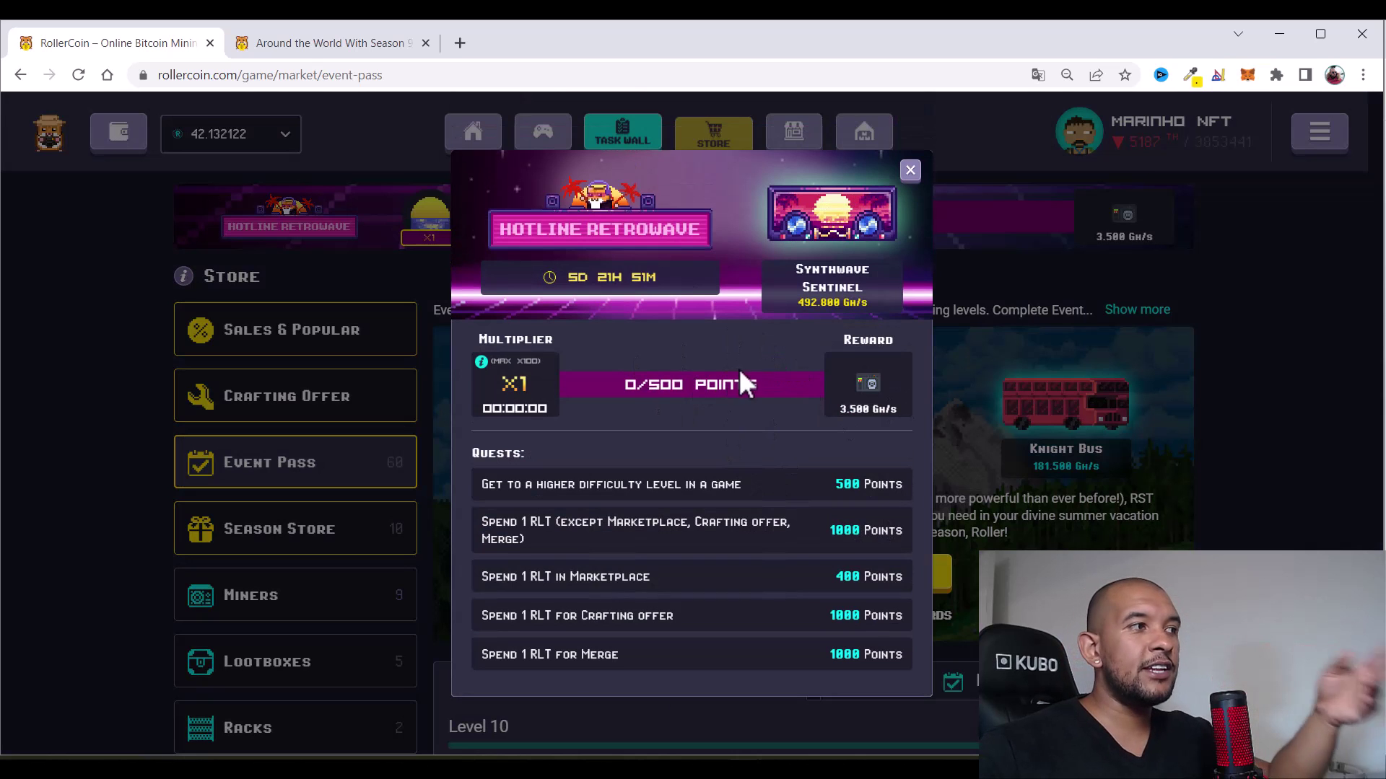
pyautogui.click(911, 171)
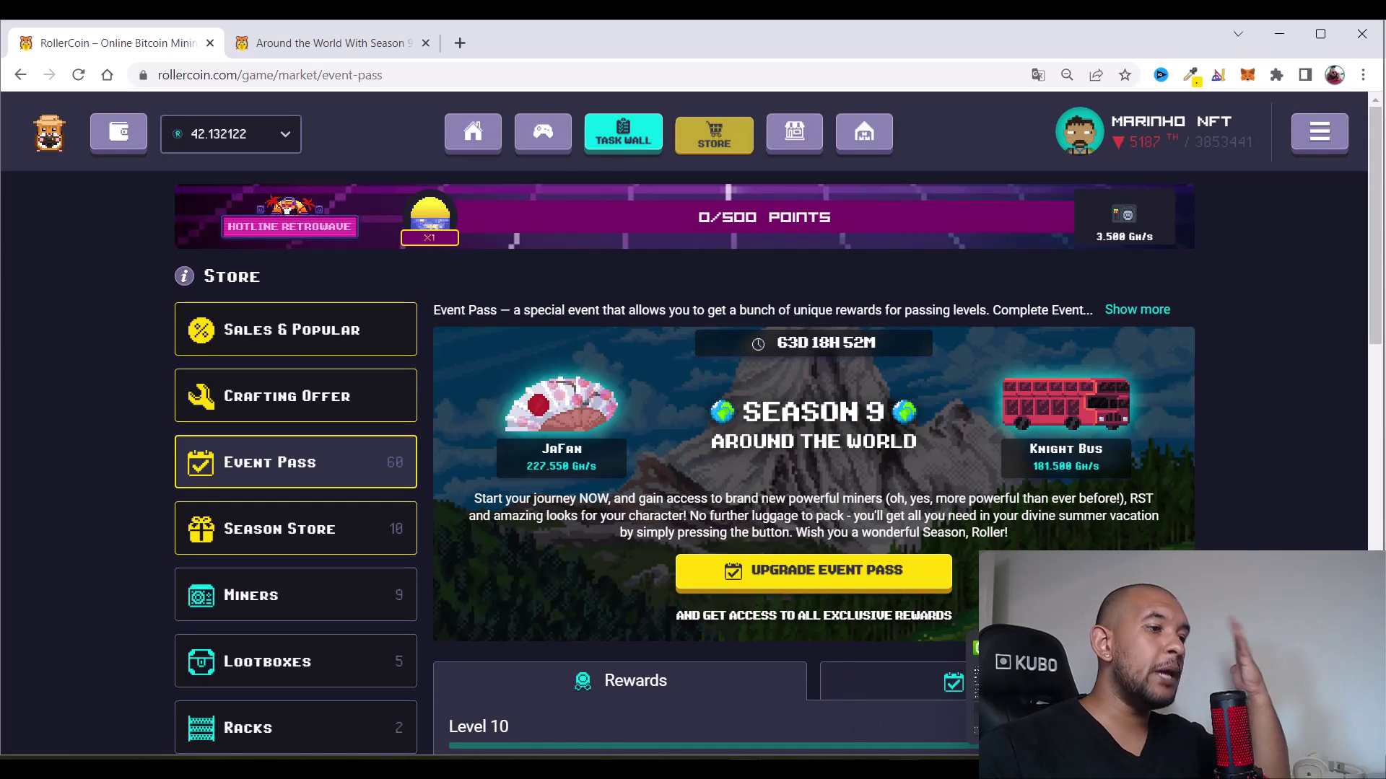
# Switch to the COMPRAR OU CRAFTAR spreadsheet and clear the PREMIUM - 99 RLT PODER and RST values for levels 47 to 60
pyautogui.click(860, 718)
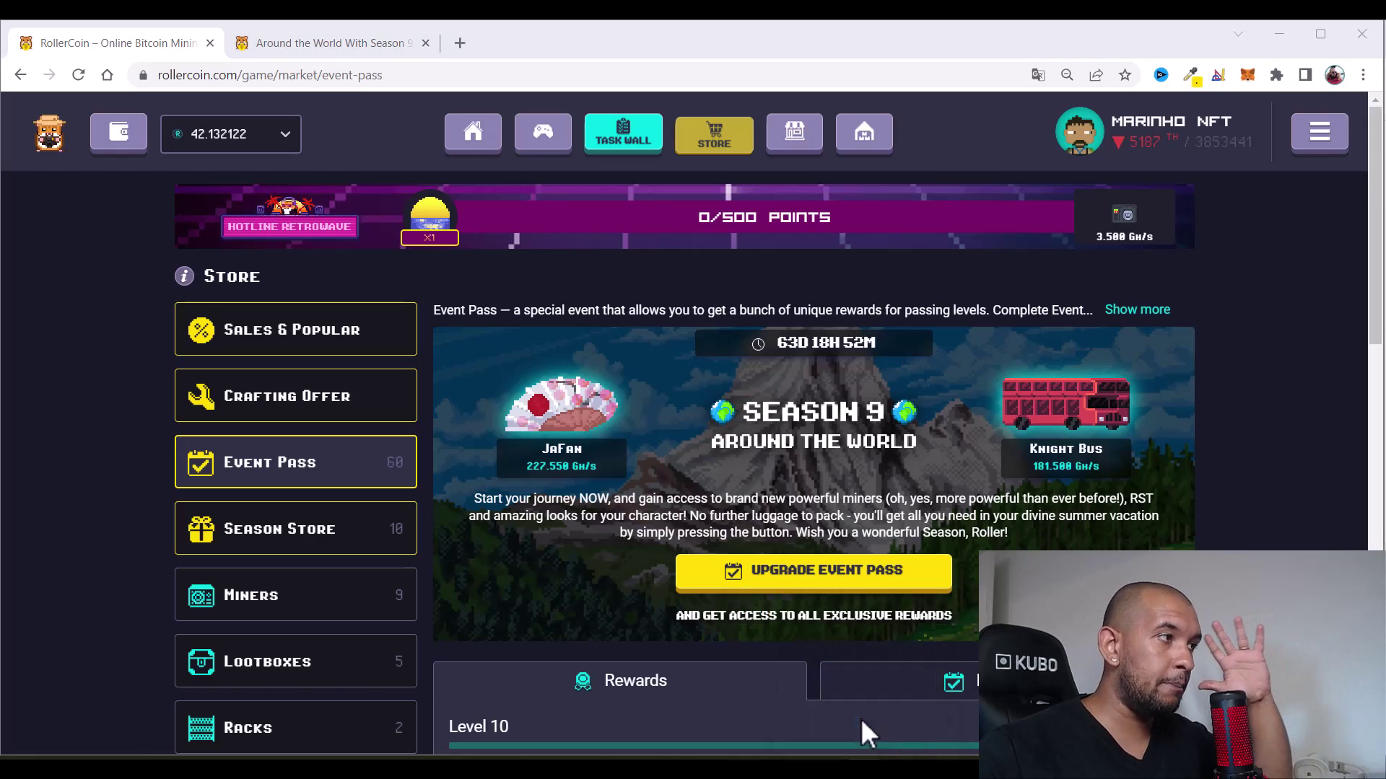
pyautogui.click(499, 457)
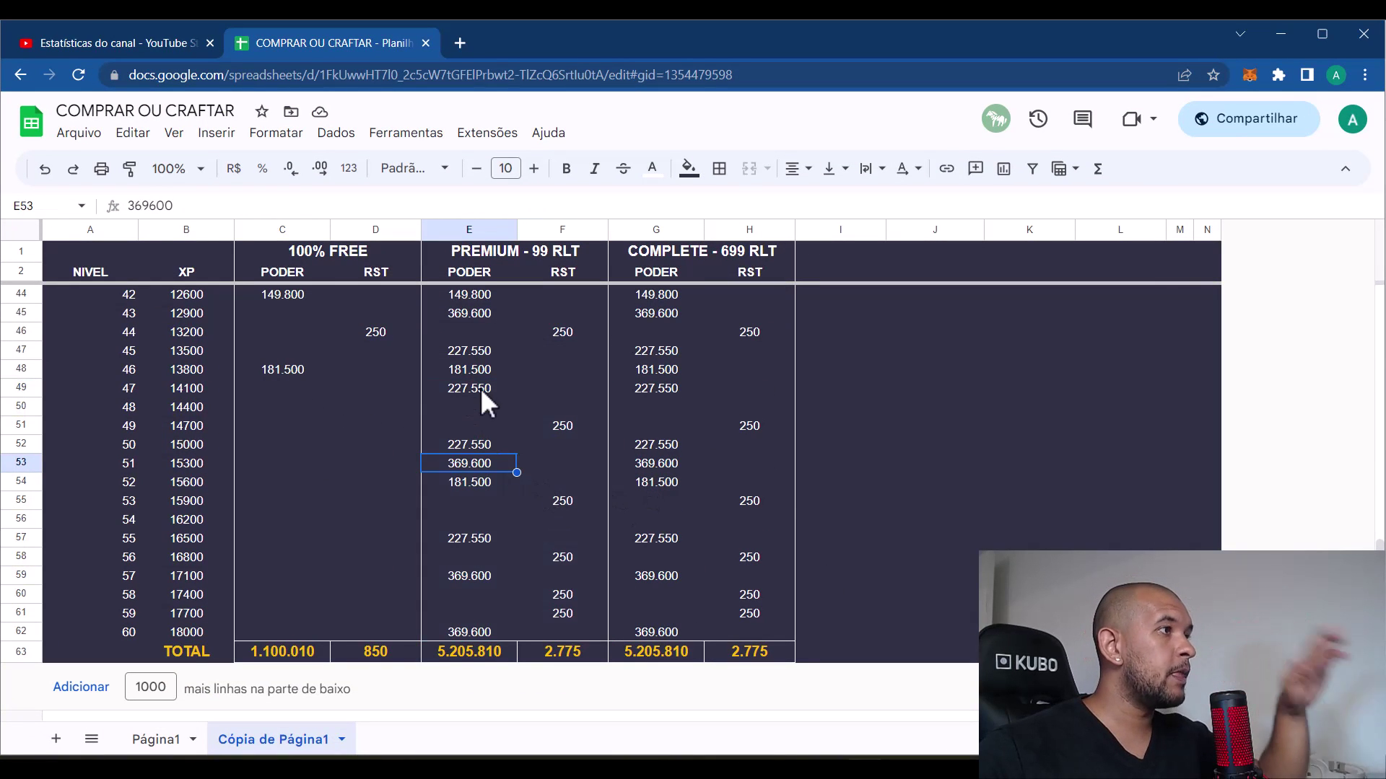
pyautogui.moveTo(479, 388); pyautogui.dragTo(561, 627)
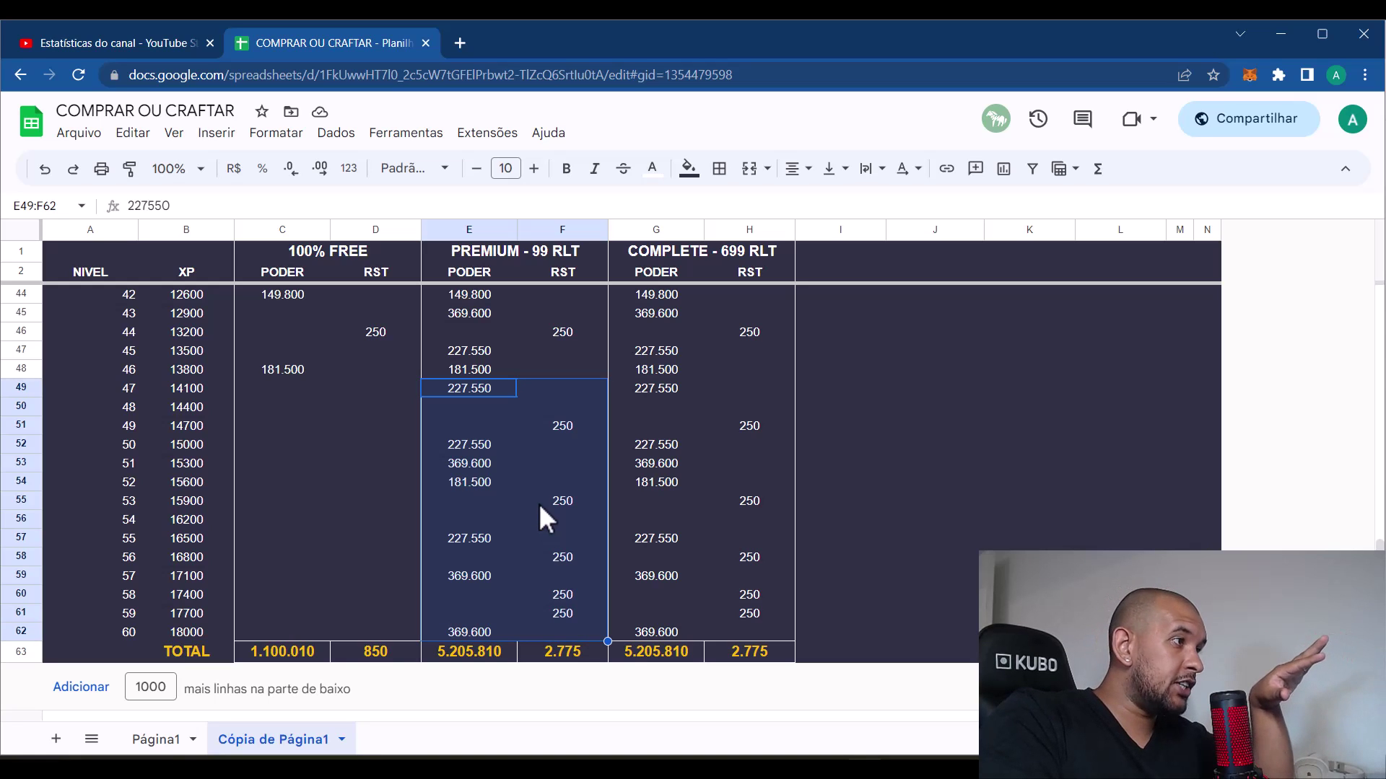
pyautogui.press('Delete')
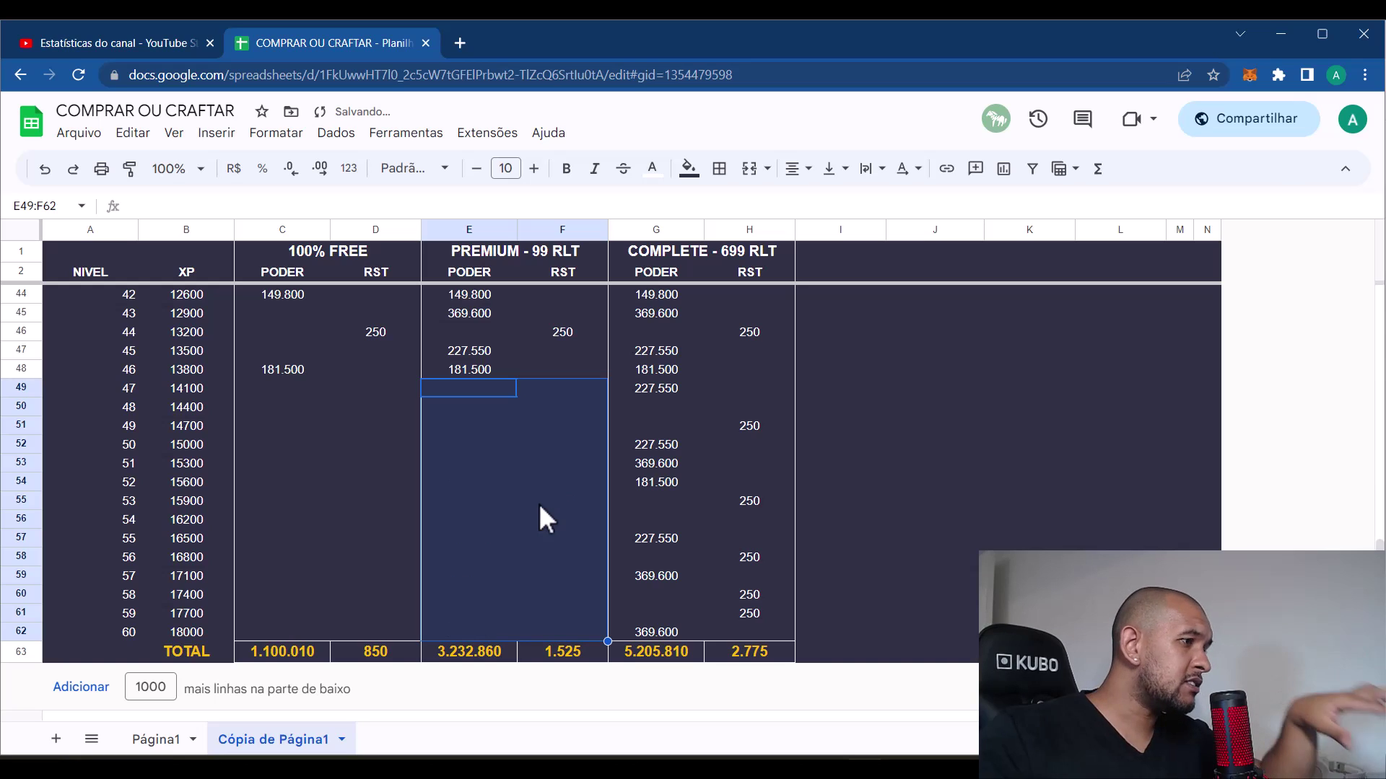
pyautogui.click(493, 431)
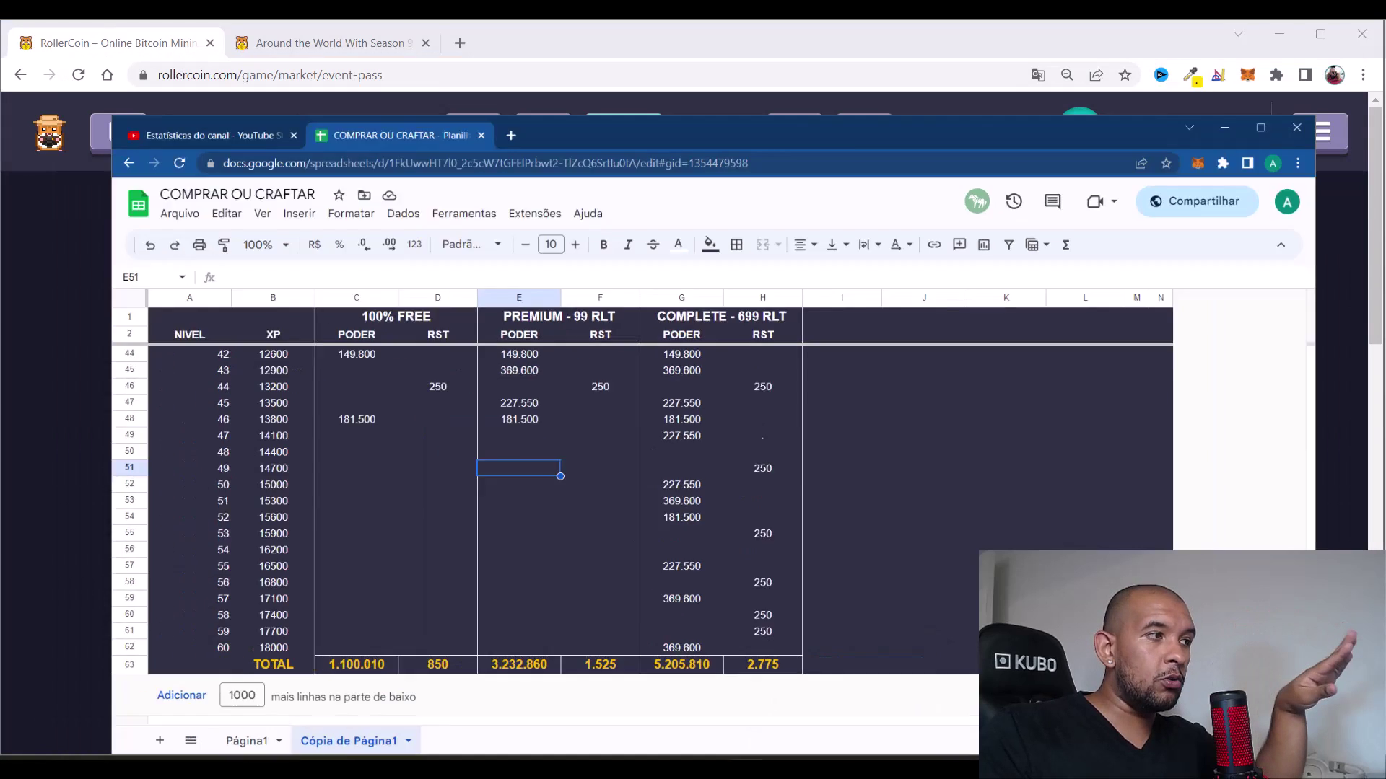
# Return to RollerCoin, go to the mining room and highlight the bonus percentage under My power
pyautogui.click(1025, 700)
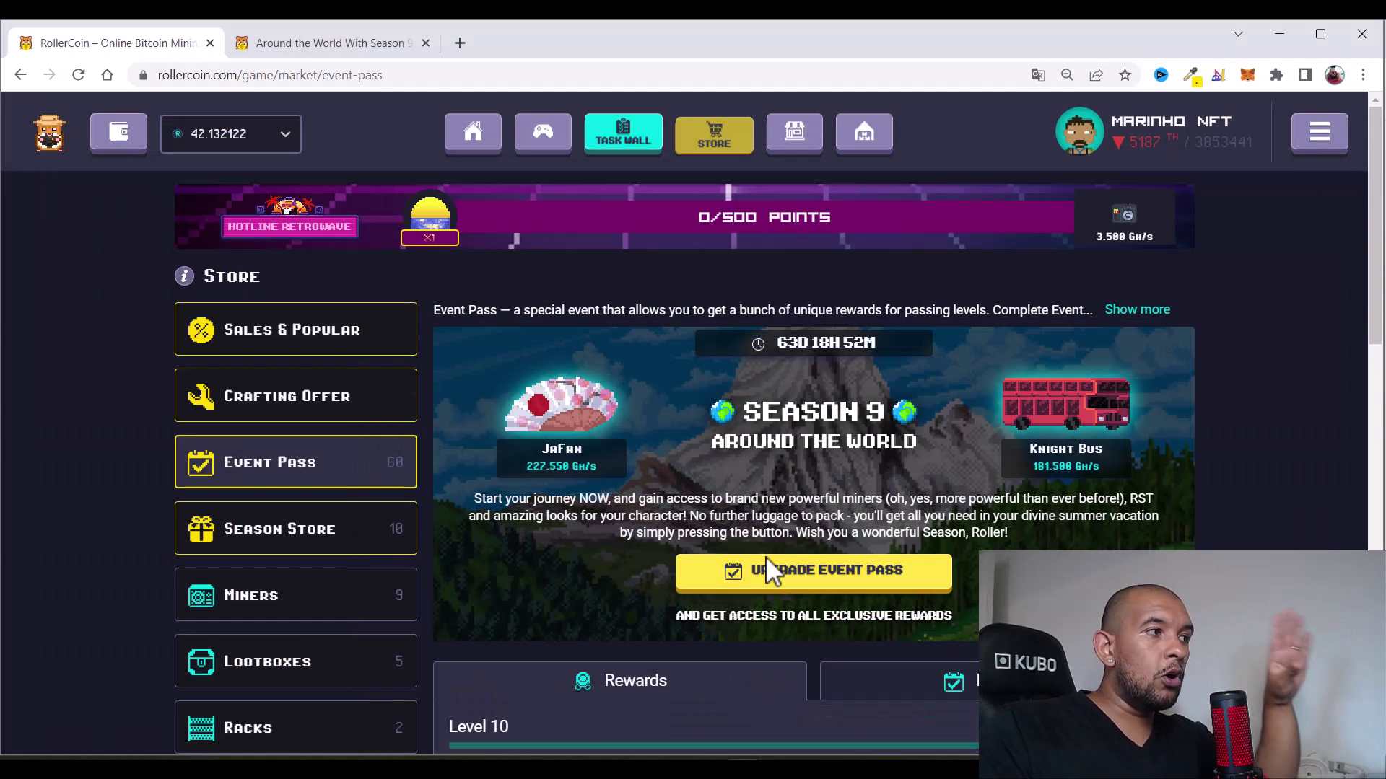
pyautogui.click(472, 138)
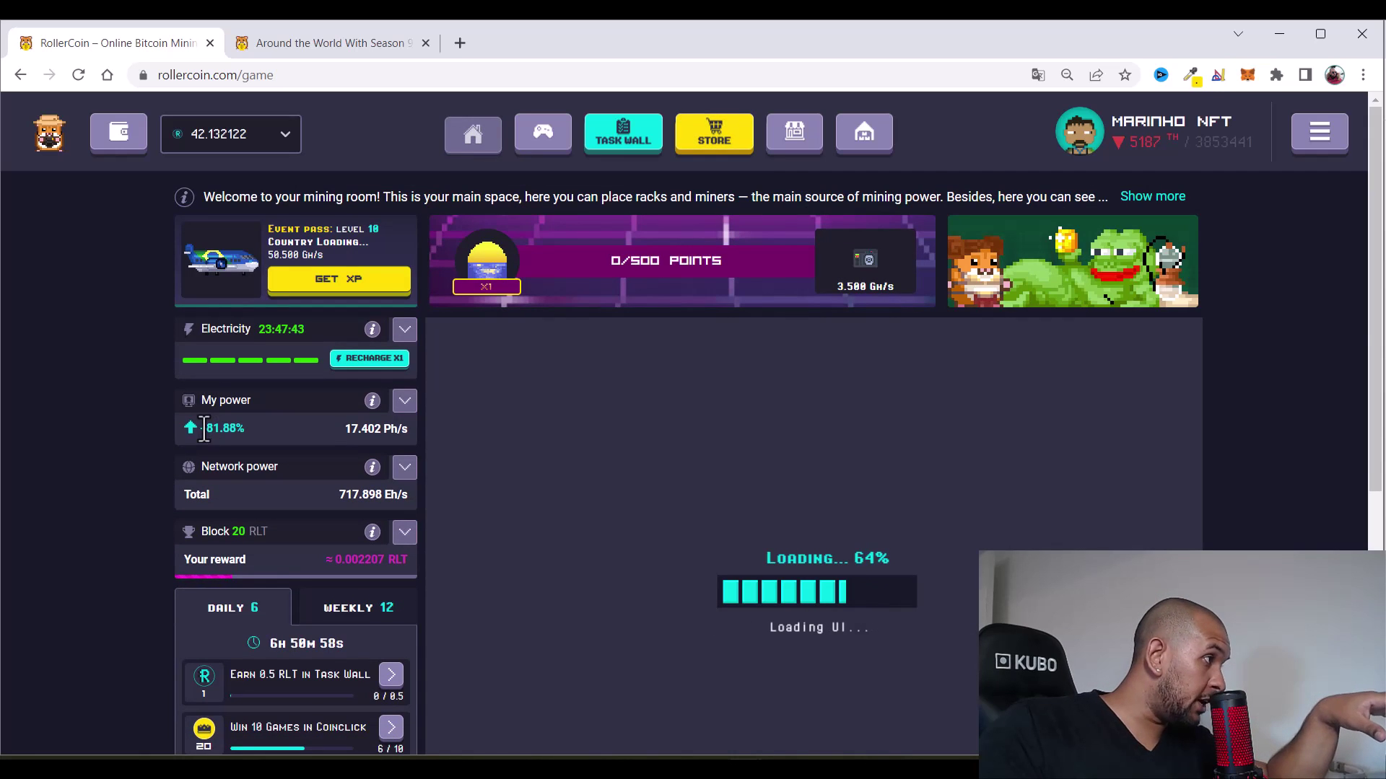
pyautogui.moveTo(204, 428); pyautogui.dragTo(272, 438)
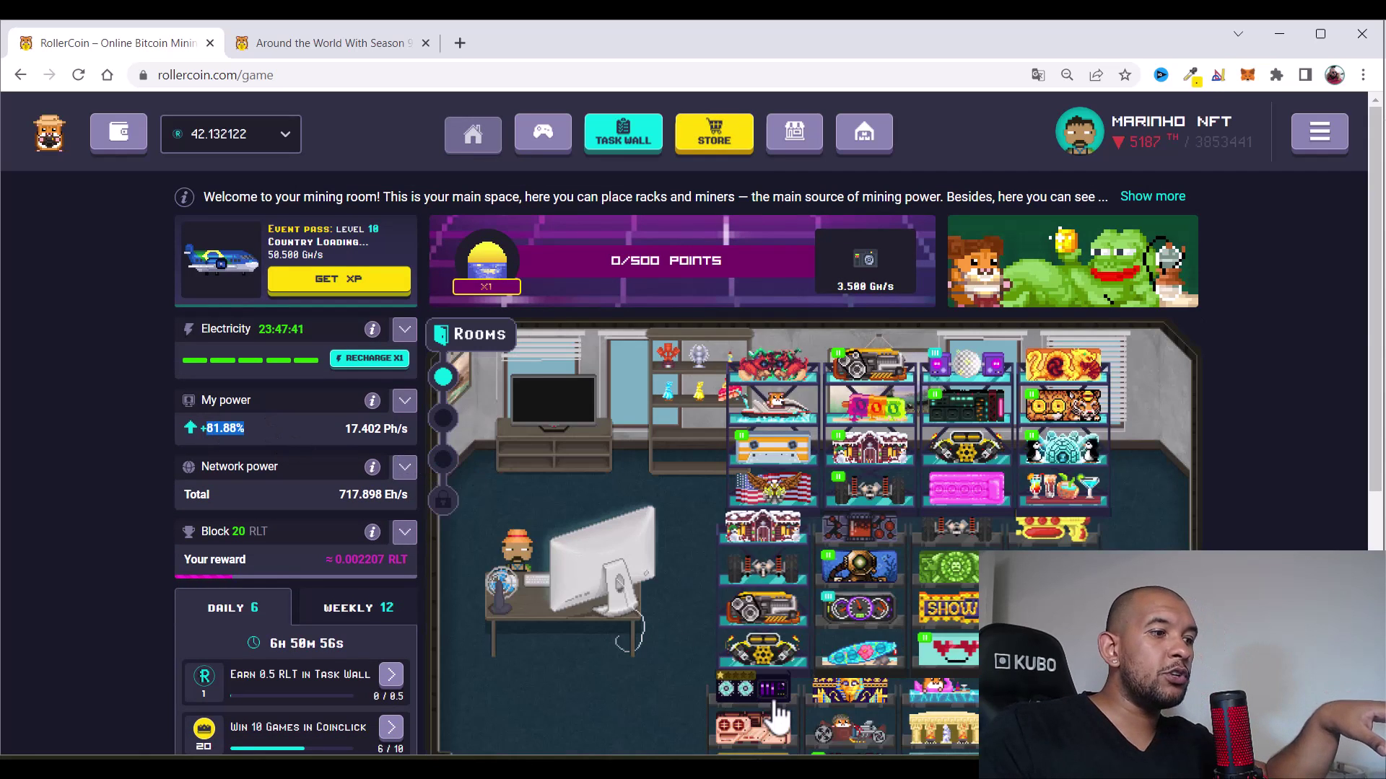
# Switch to the spreadsheet and use Calculator to add 81% to the PREMIUM power total of 3.232.860
pyautogui.moveTo(862, 768)
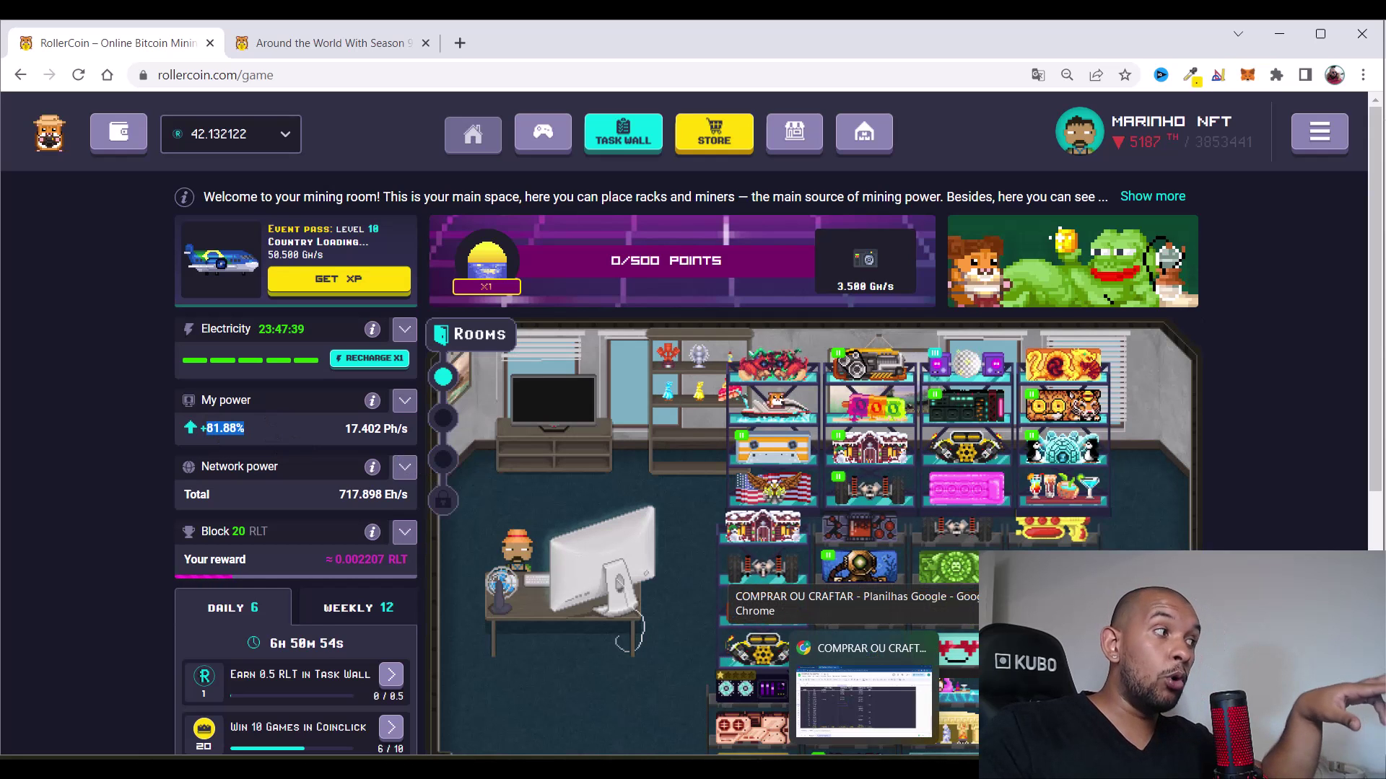
pyautogui.click(863, 769)
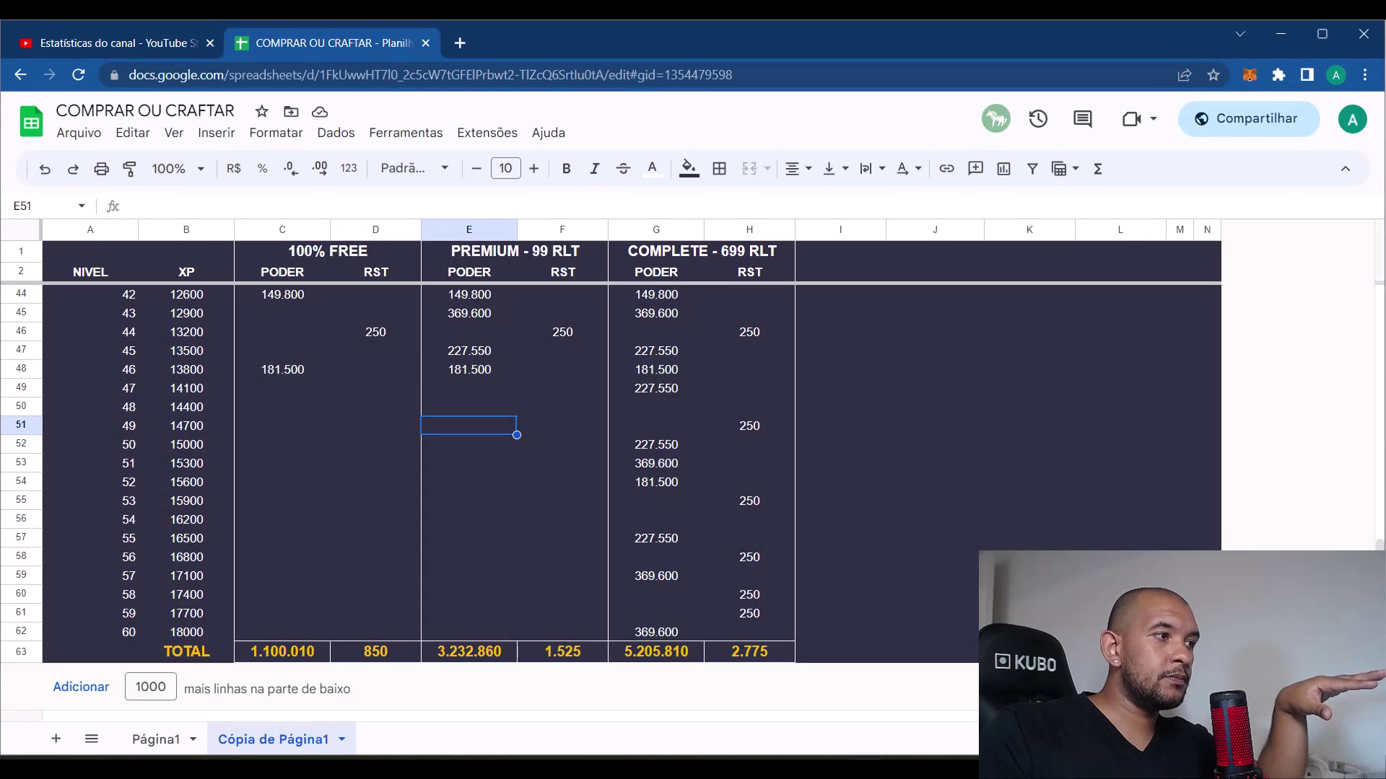
pyautogui.click(488, 369)
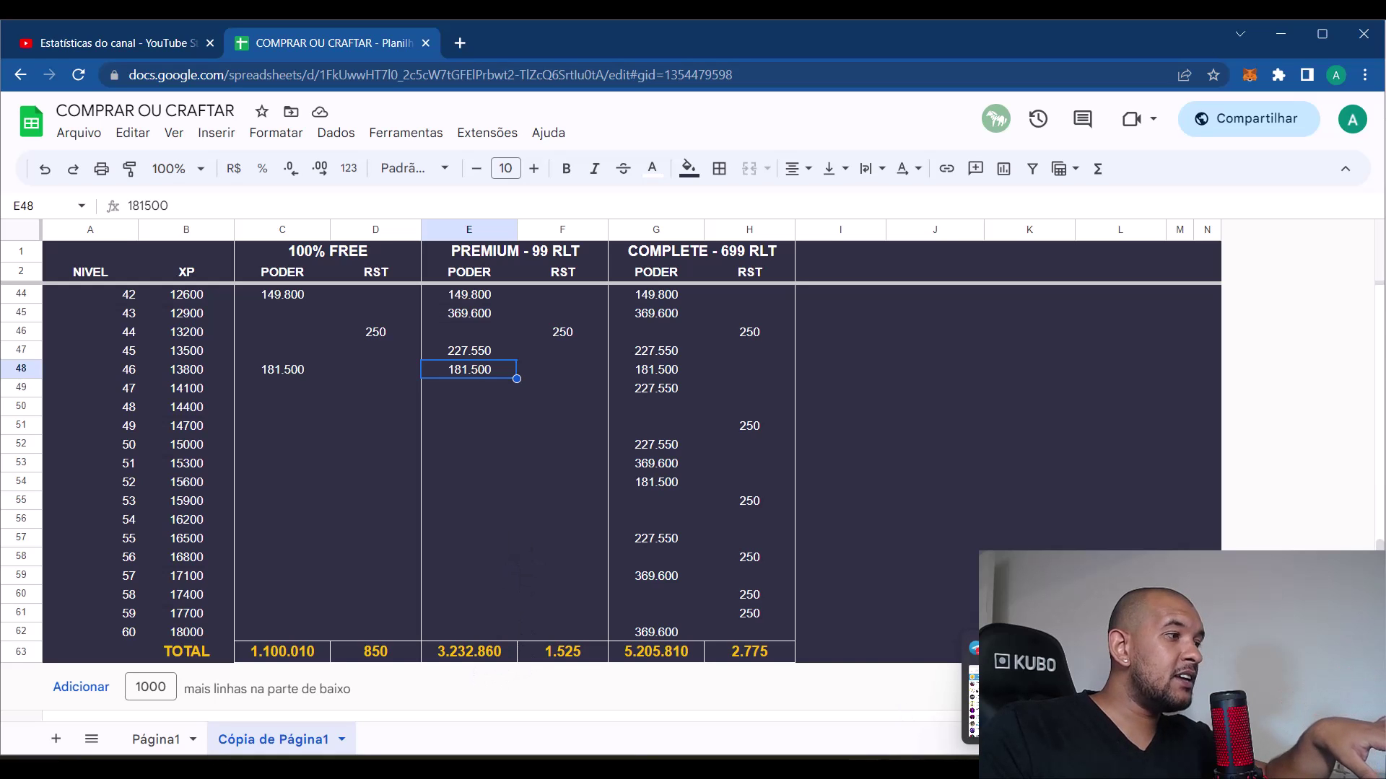
pyautogui.click(904, 768)
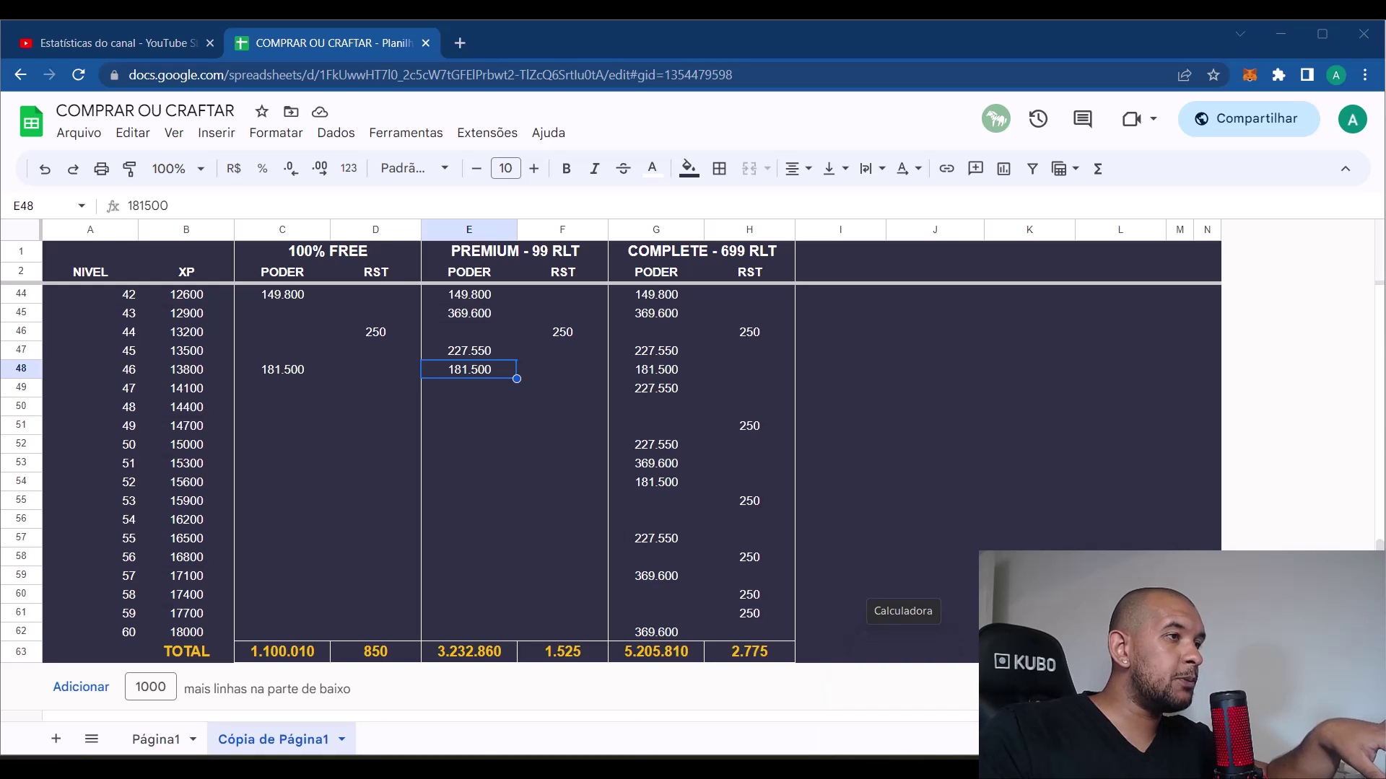
pyautogui.moveTo(274, 160); pyautogui.dragTo(818, 177)
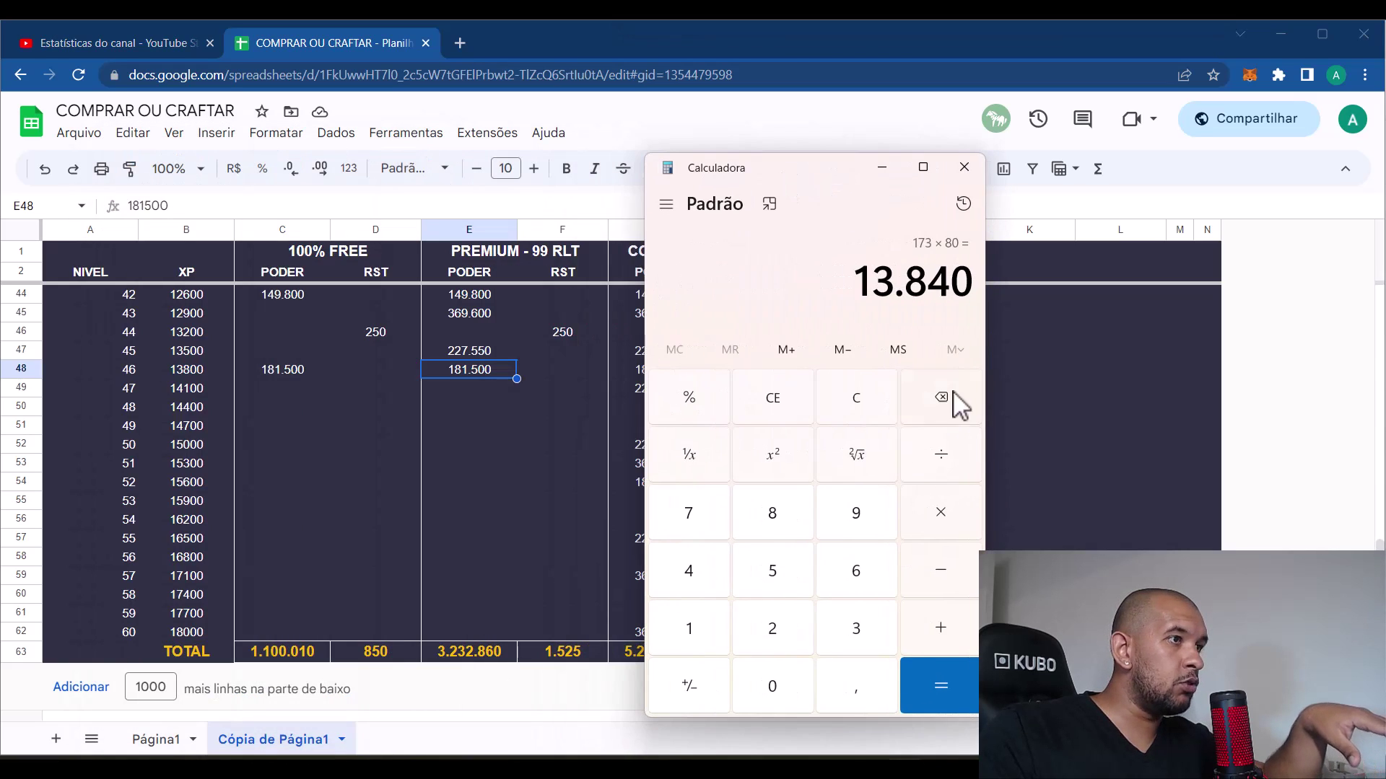
pyautogui.click(843, 396)
pyautogui.write('3')
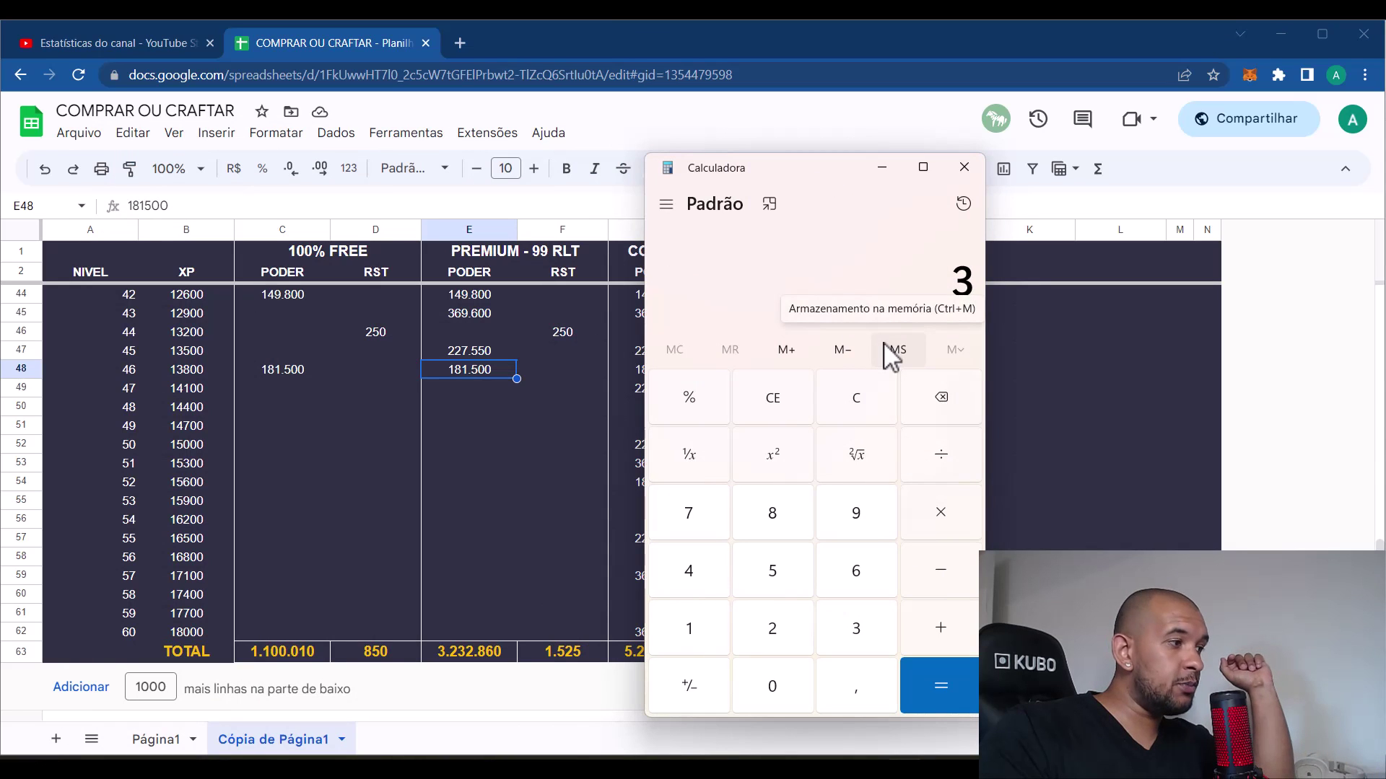
pyautogui.write('.232')
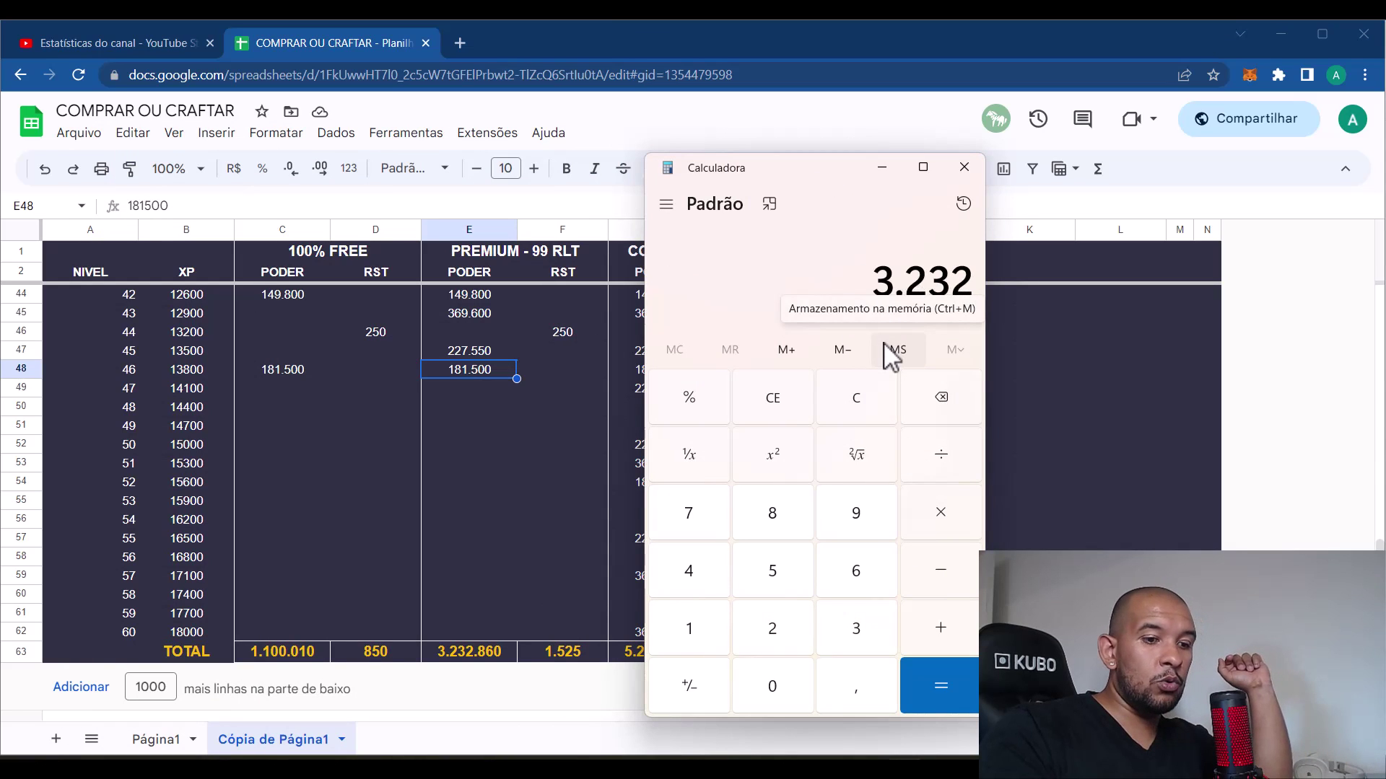
pyautogui.write('.860')
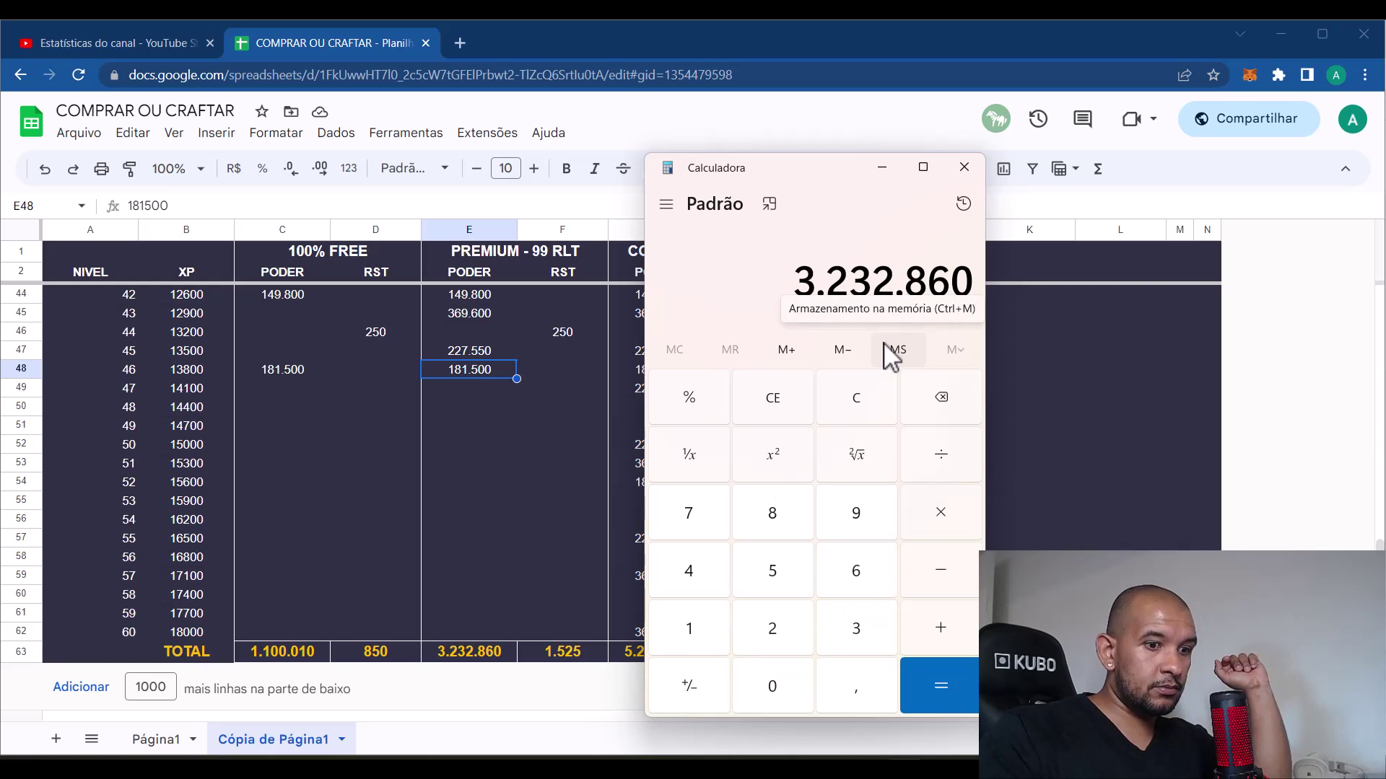
pyautogui.press('+')
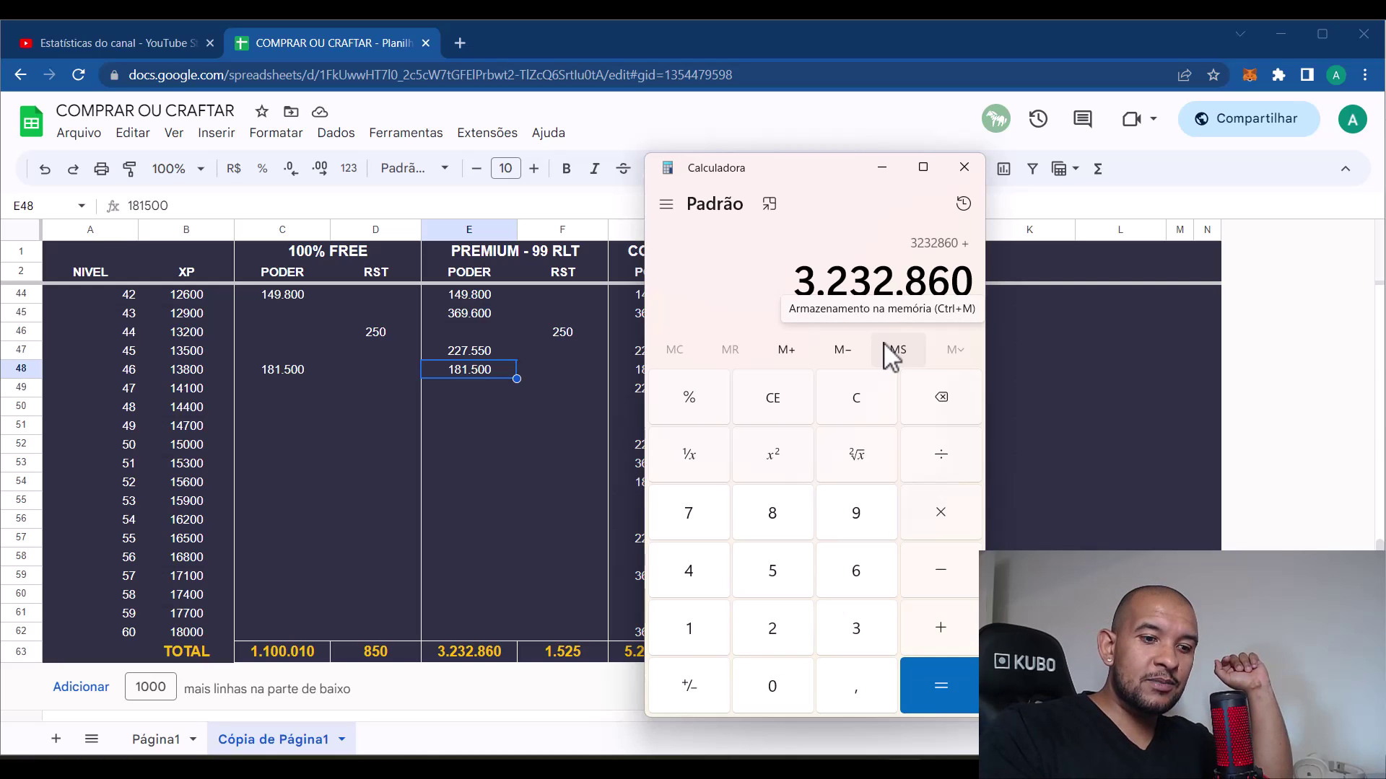
pyautogui.write('81')
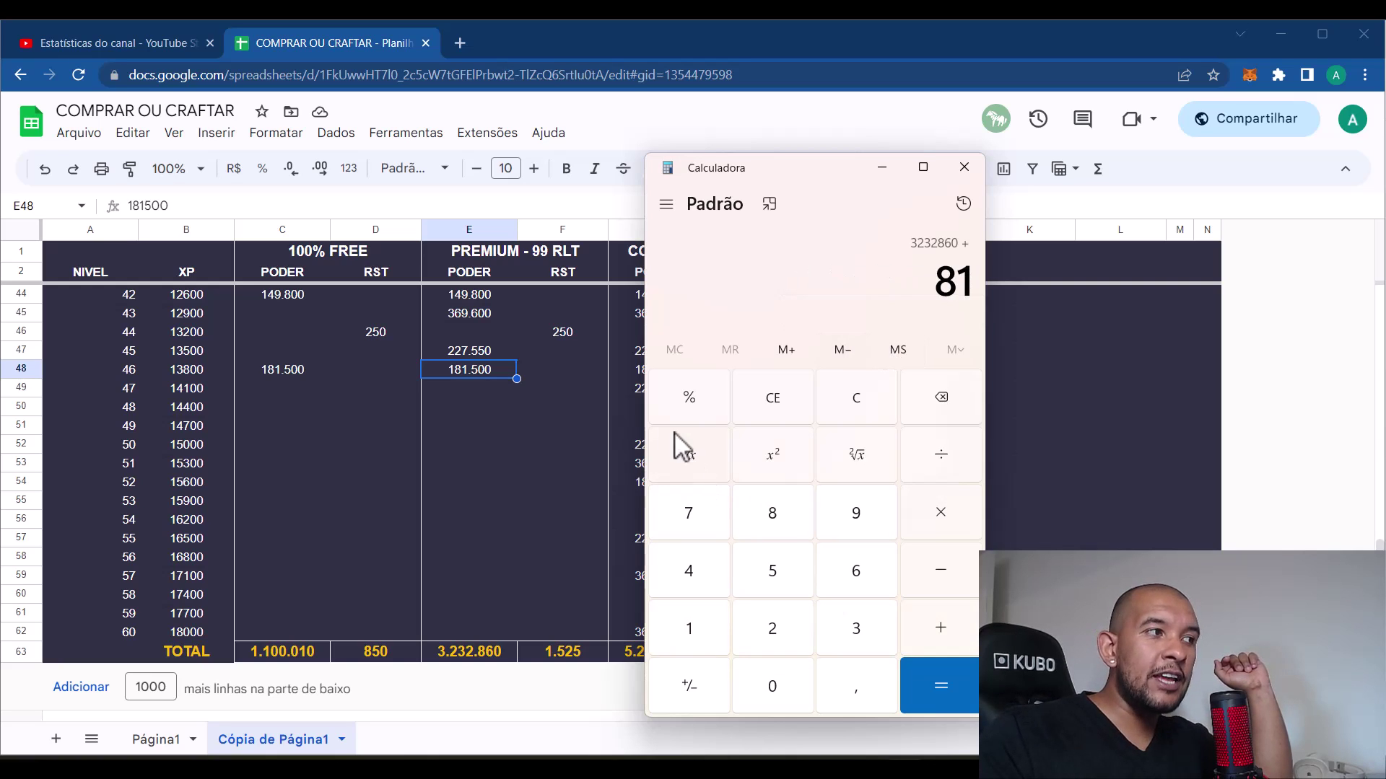
pyautogui.write('2618616,6')
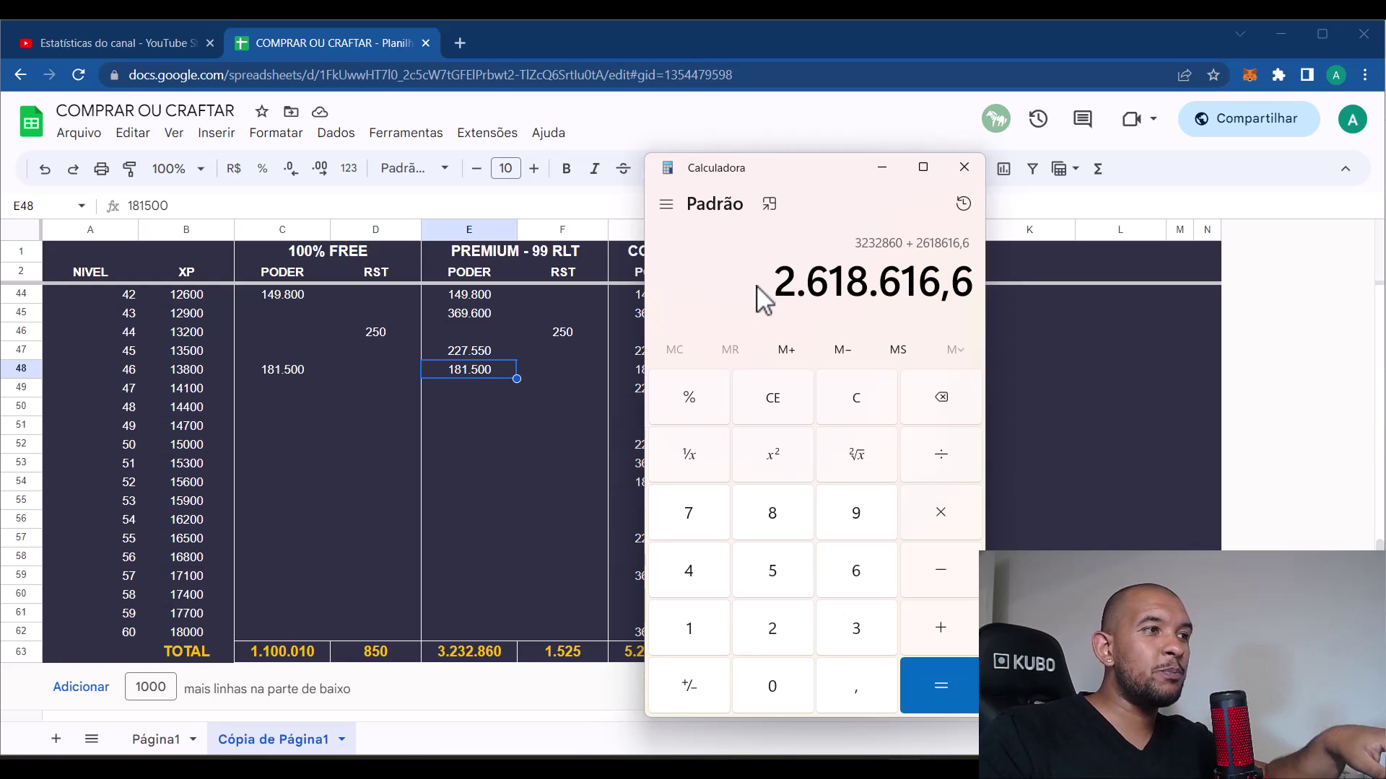
pyautogui.press('Return')
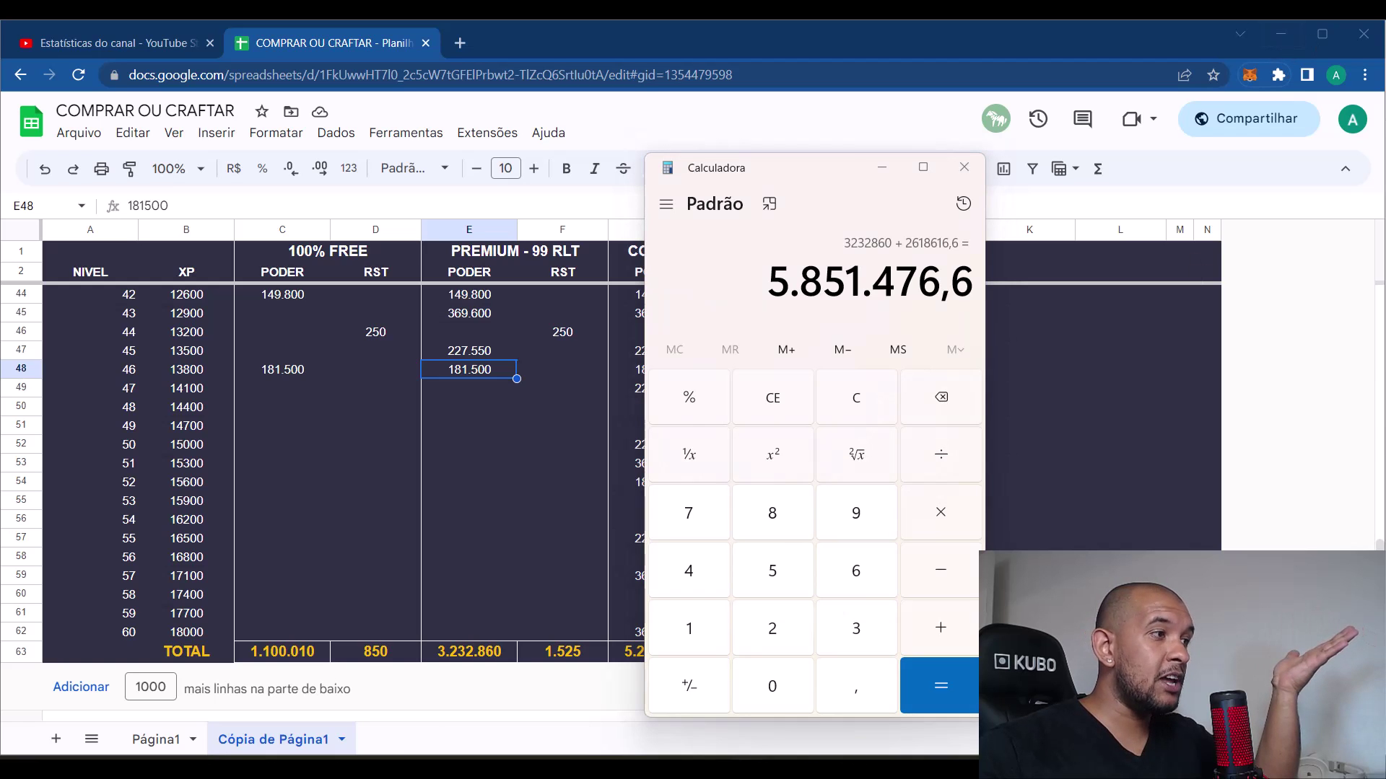
# Return to RollerCoin, go to the games list and start a round of Coin-Match
pyautogui.click(883, 712)
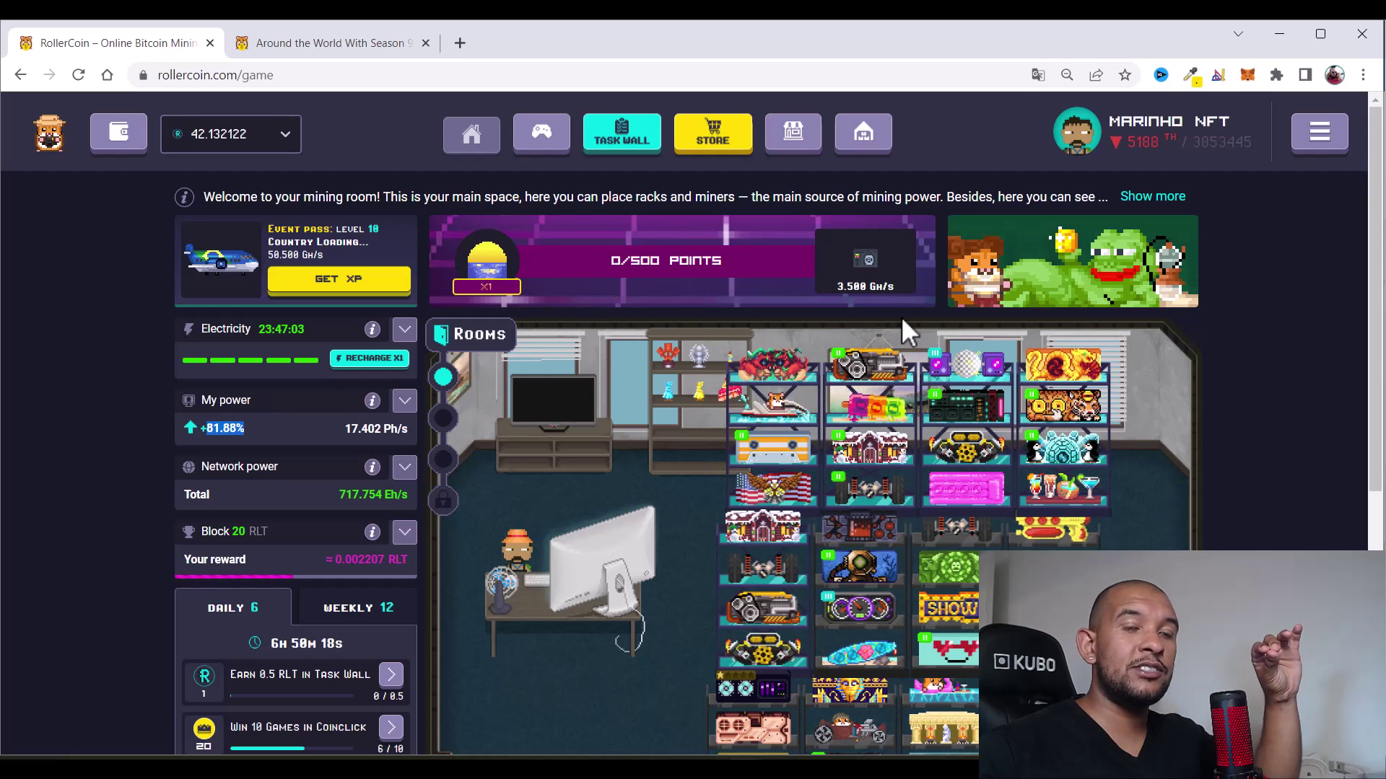
pyautogui.click(541, 136)
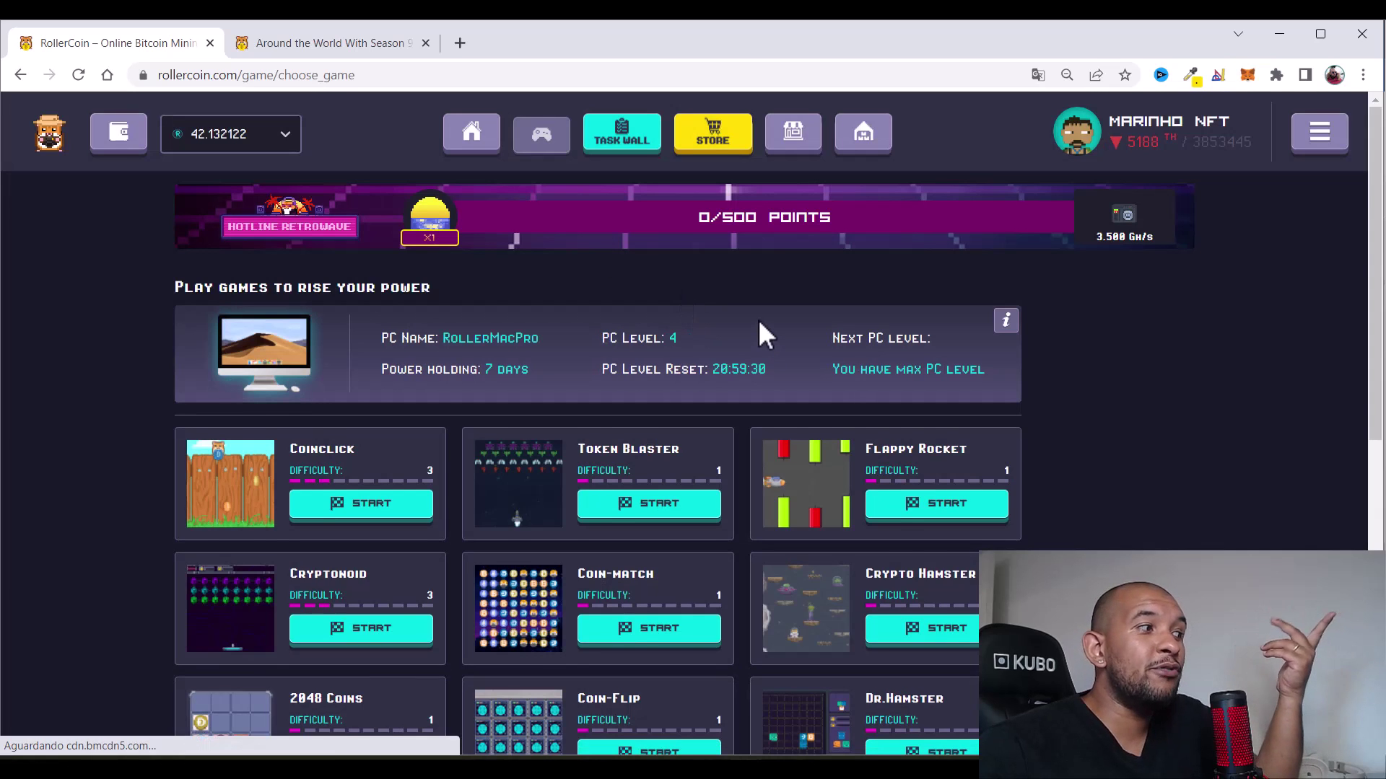
pyautogui.scroll(-1, 722, 339)
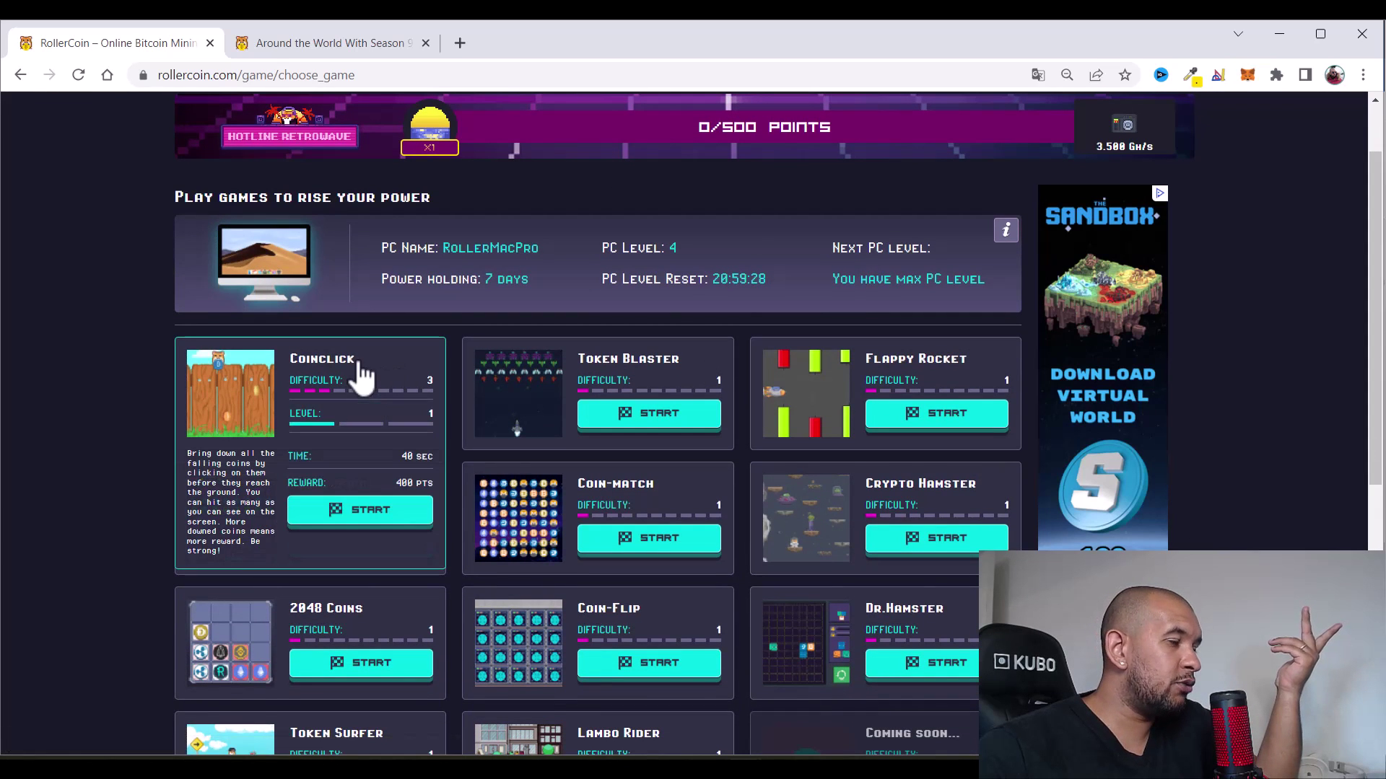
pyautogui.moveTo(352, 497)
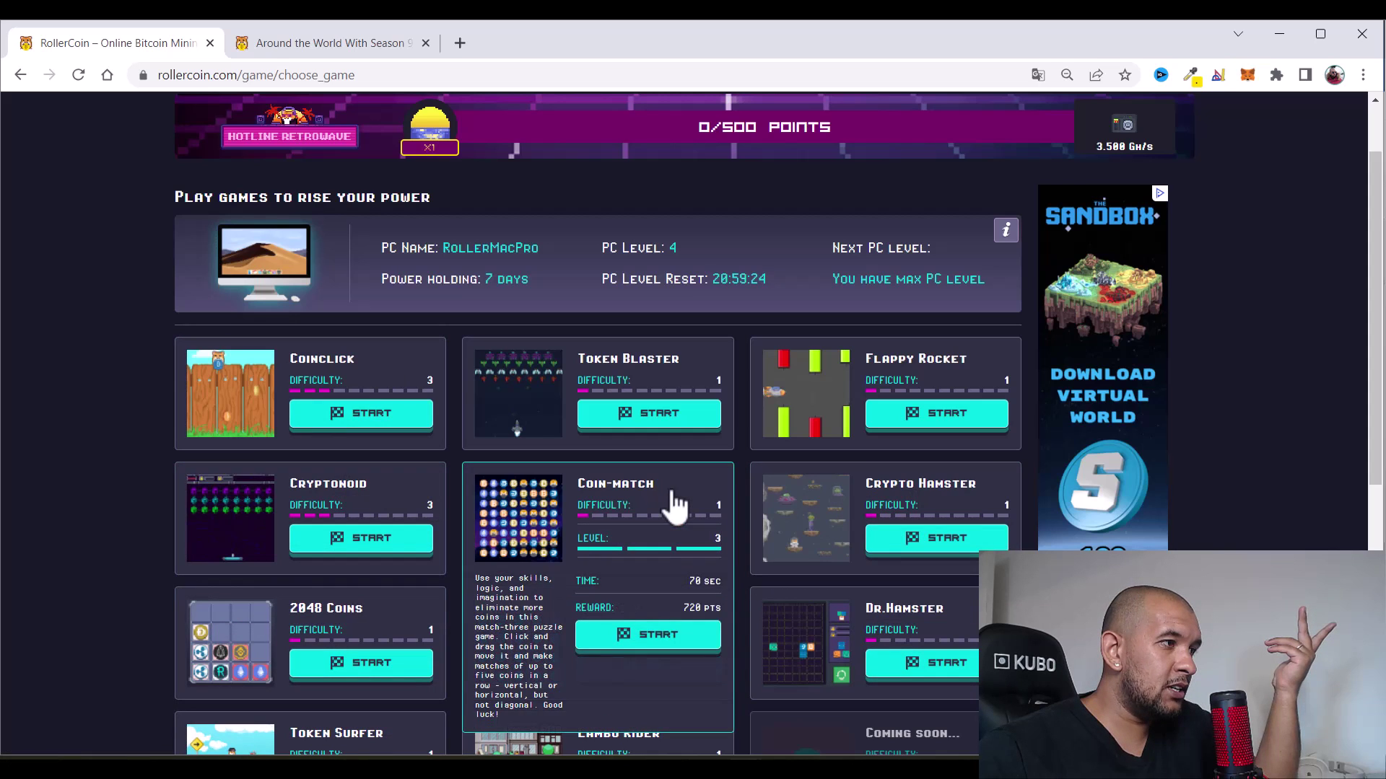
pyautogui.click(628, 548)
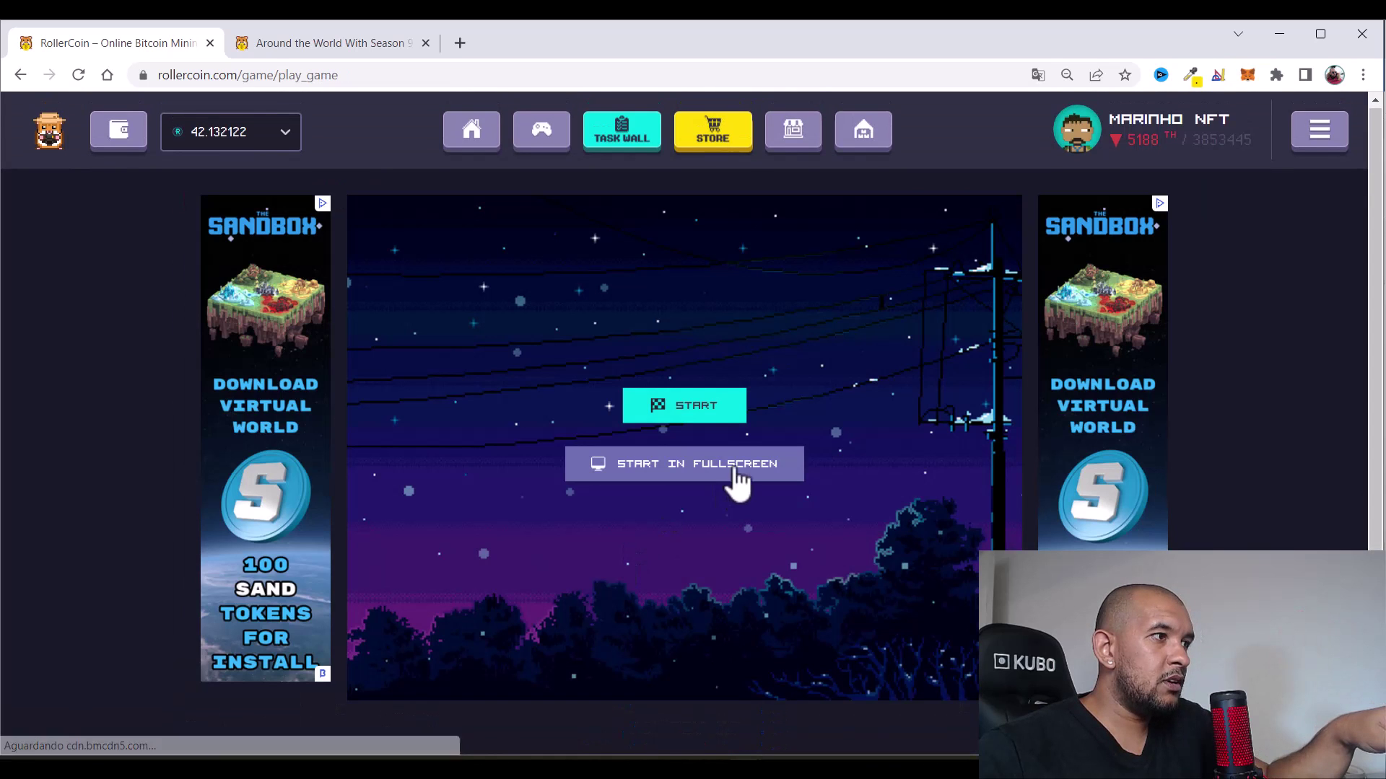
pyautogui.click(707, 416)
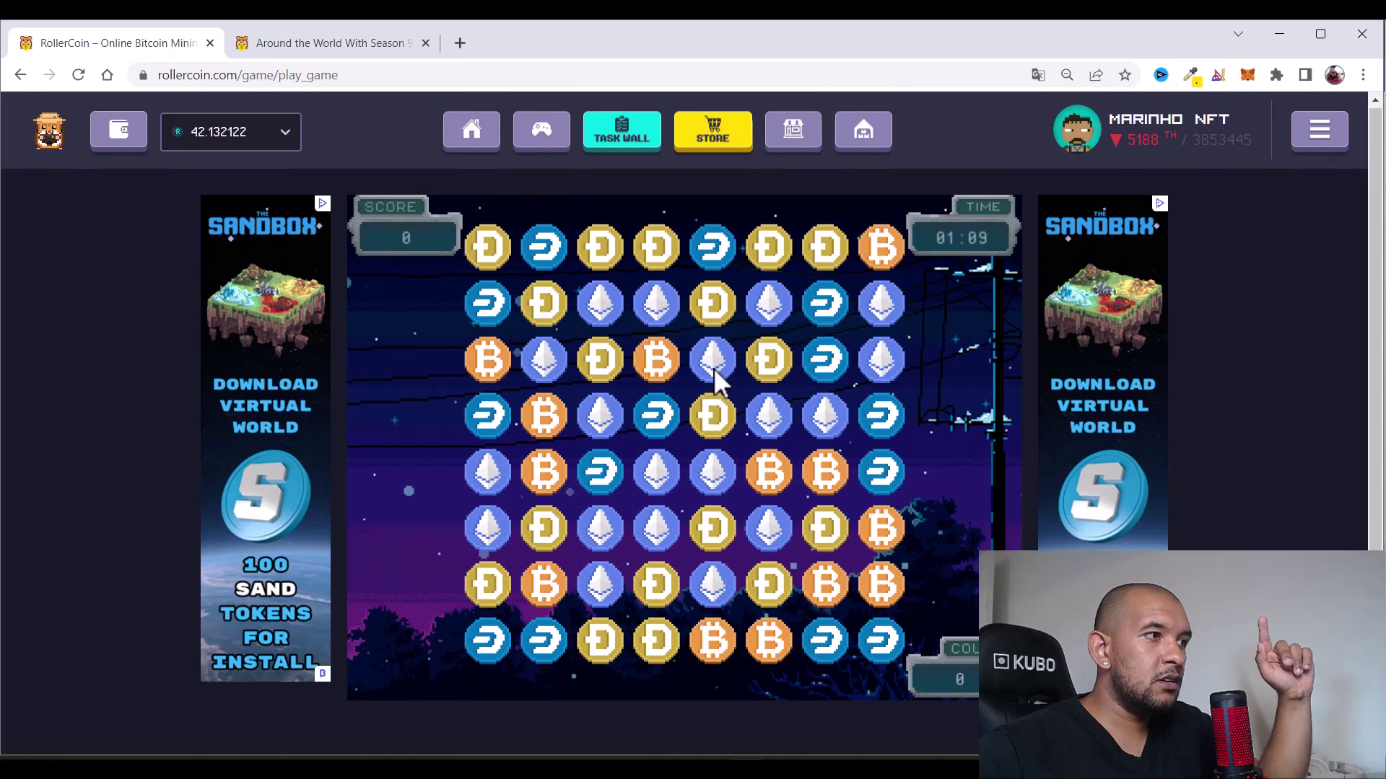
# Play the Coin-Match round by swapping neighbouring coins into matching lines until the game is complete
pyautogui.moveTo(715, 379); pyautogui.dragTo(715, 426)
pyautogui.moveTo(715, 528); pyautogui.dragTo(794, 552)
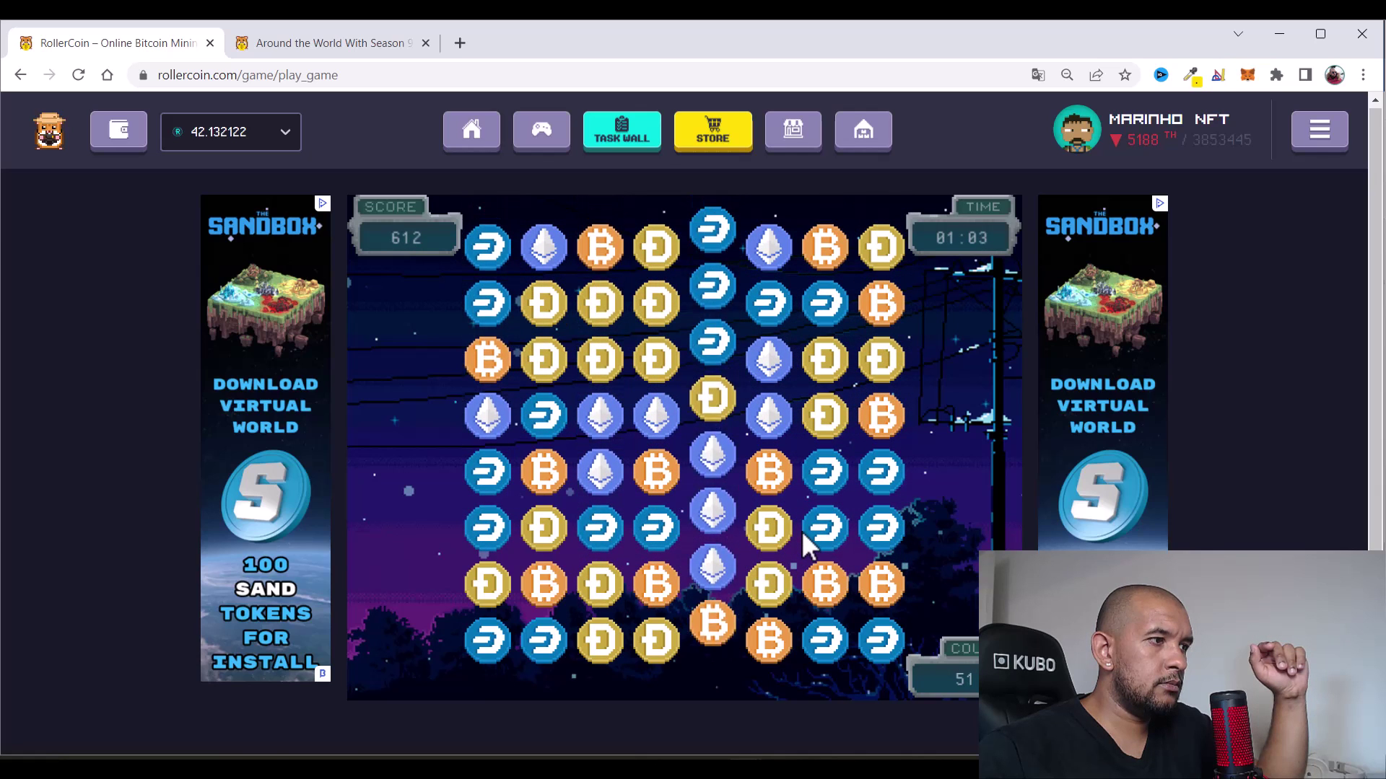
pyautogui.click(769, 531)
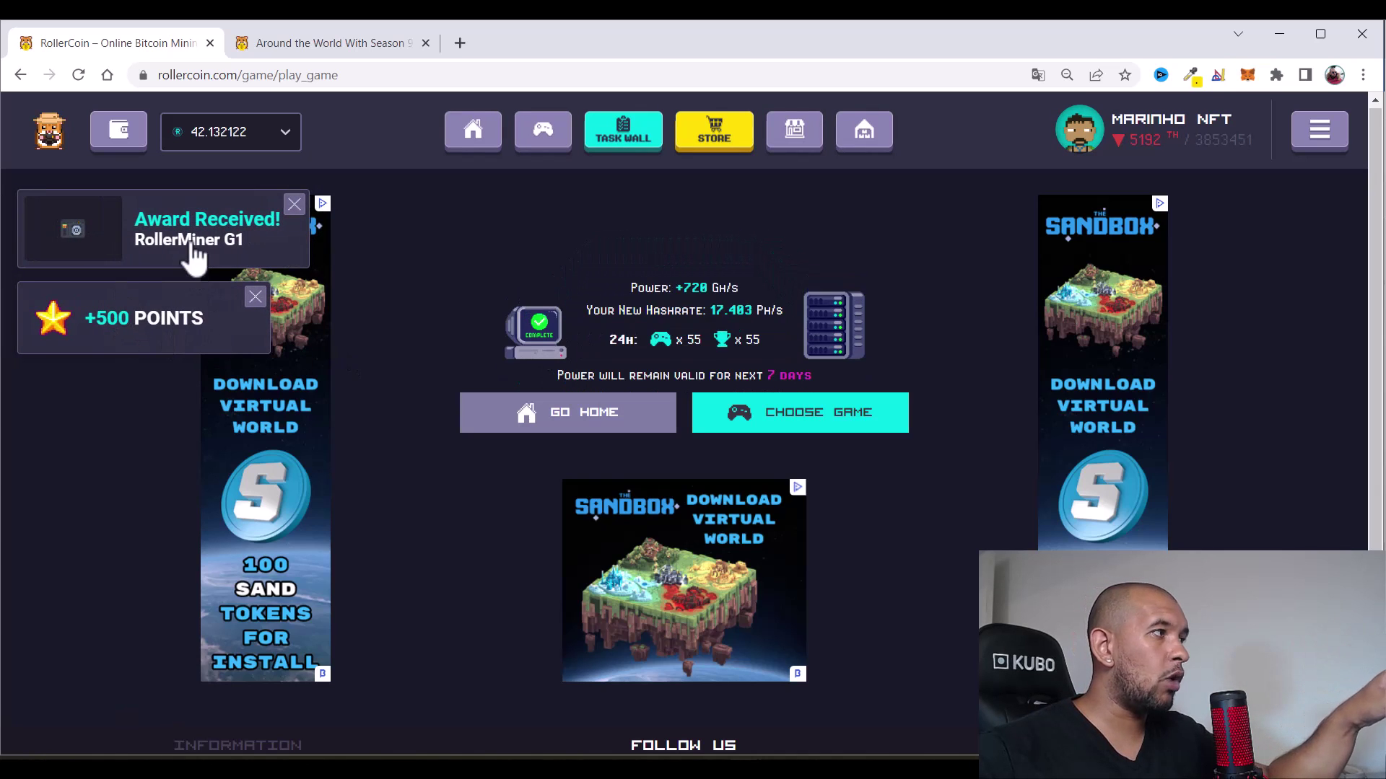
# Go to the mining room, open the Hotline Retrowave event details, highlight the Event Pass 10 XP reward and close the details
pyautogui.click(470, 141)
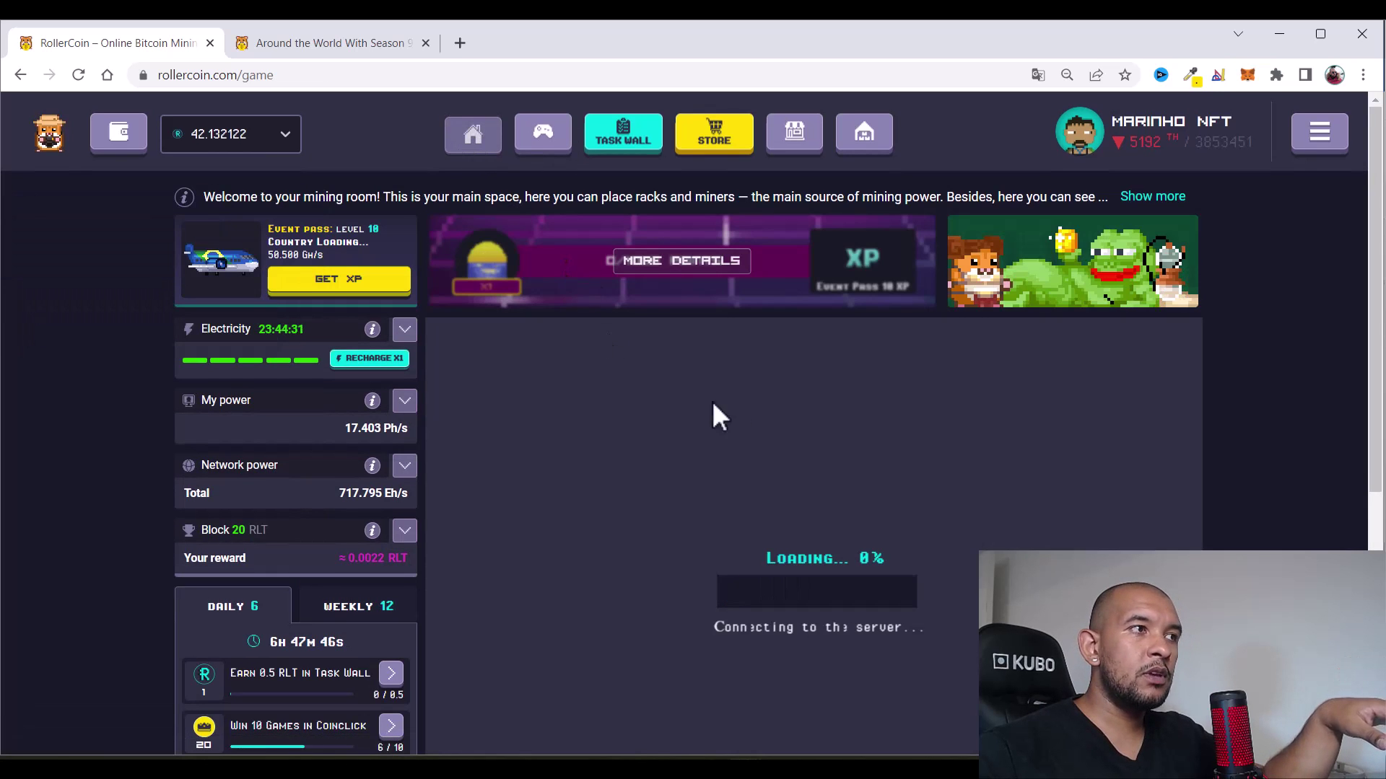
pyautogui.click(720, 269)
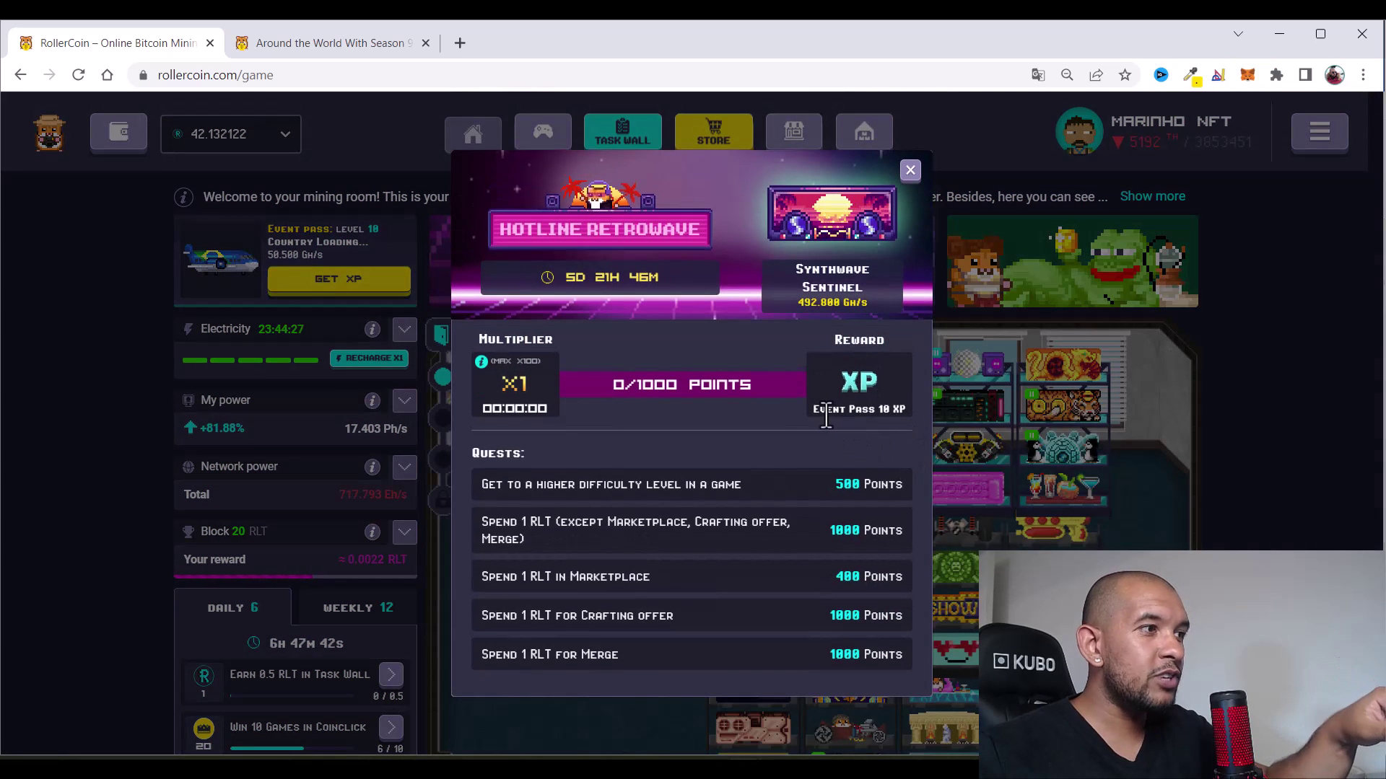
pyautogui.tripleClick(826, 409)
pyautogui.click(874, 427)
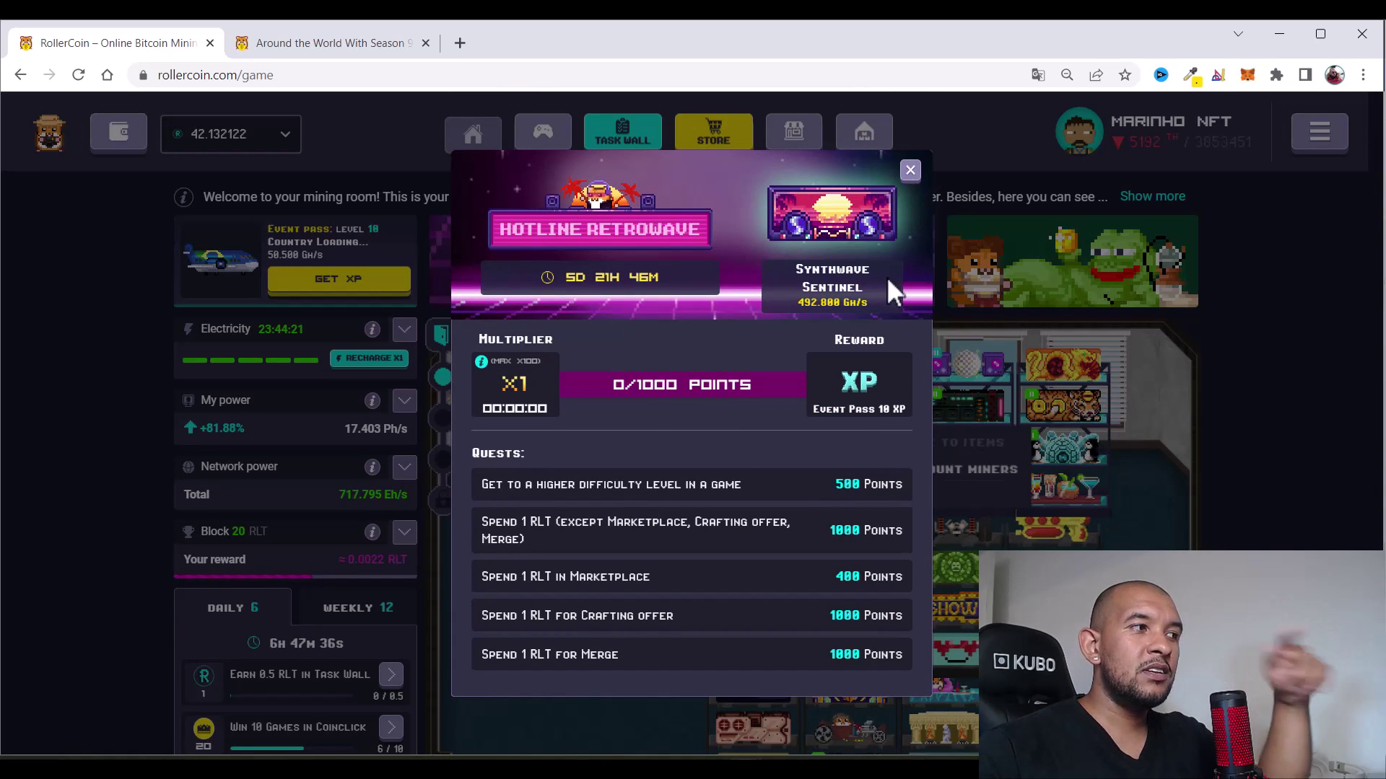
pyautogui.click(910, 171)
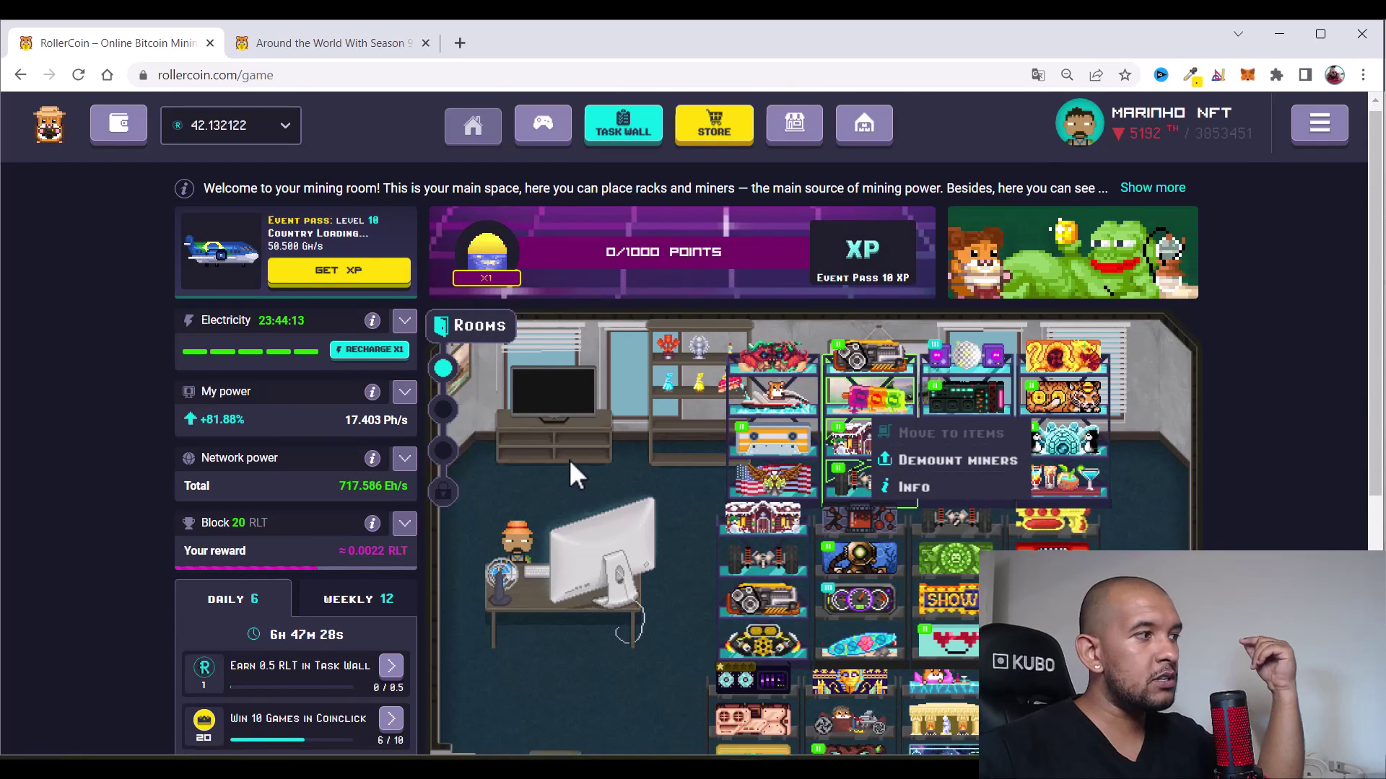
# Switch to the second mining room and place the miner from the items panel on an empty rack slot beneath the green miners
pyautogui.scroll(-1, 459, 362)
pyautogui.click(442, 329)
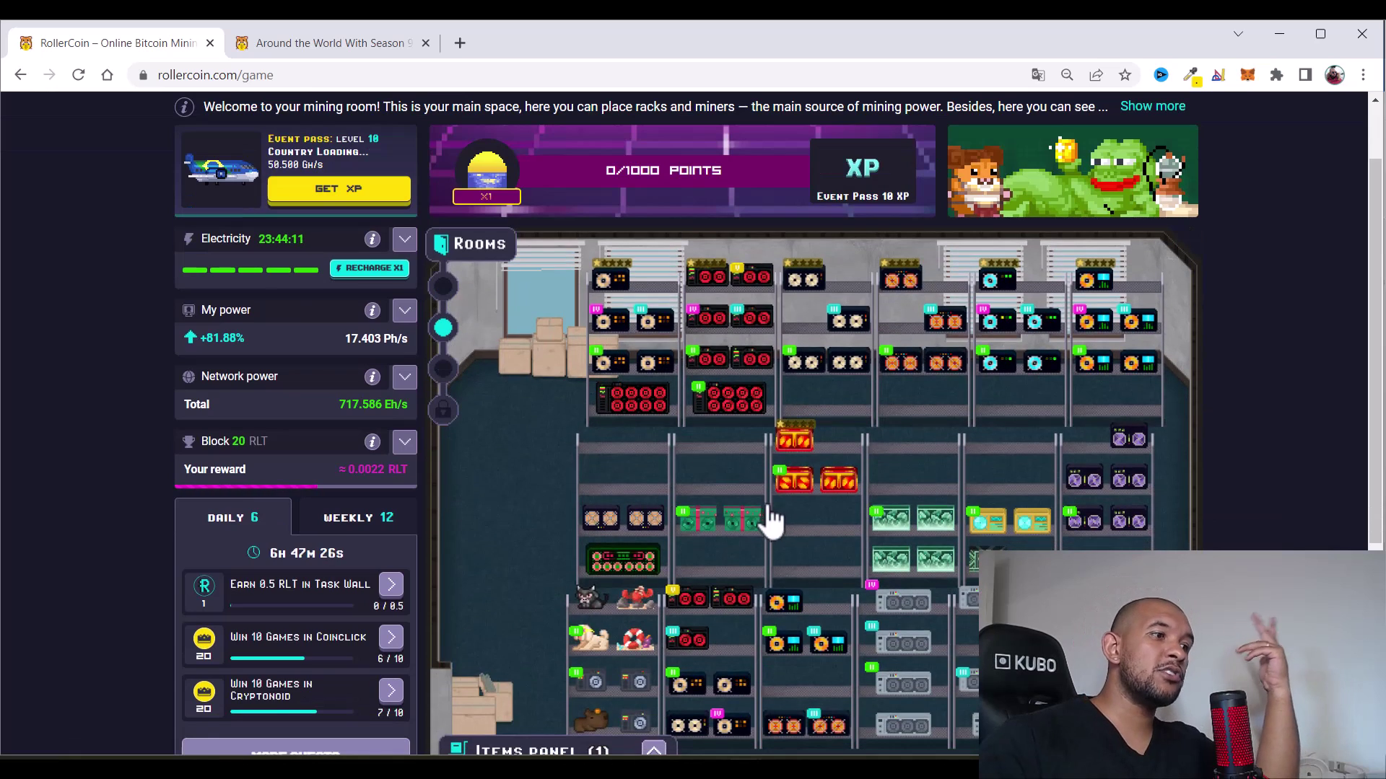
pyautogui.scroll(-1, 765, 516)
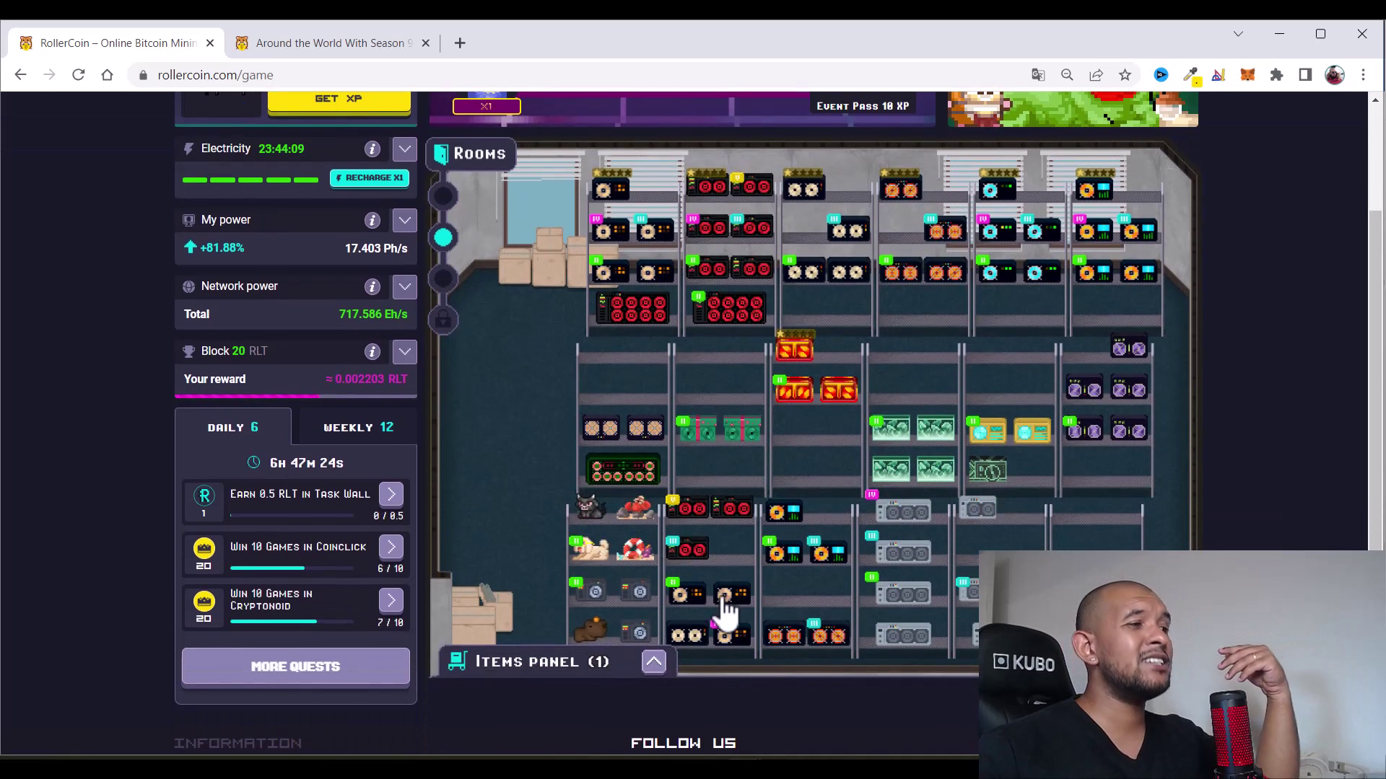
pyautogui.click(653, 667)
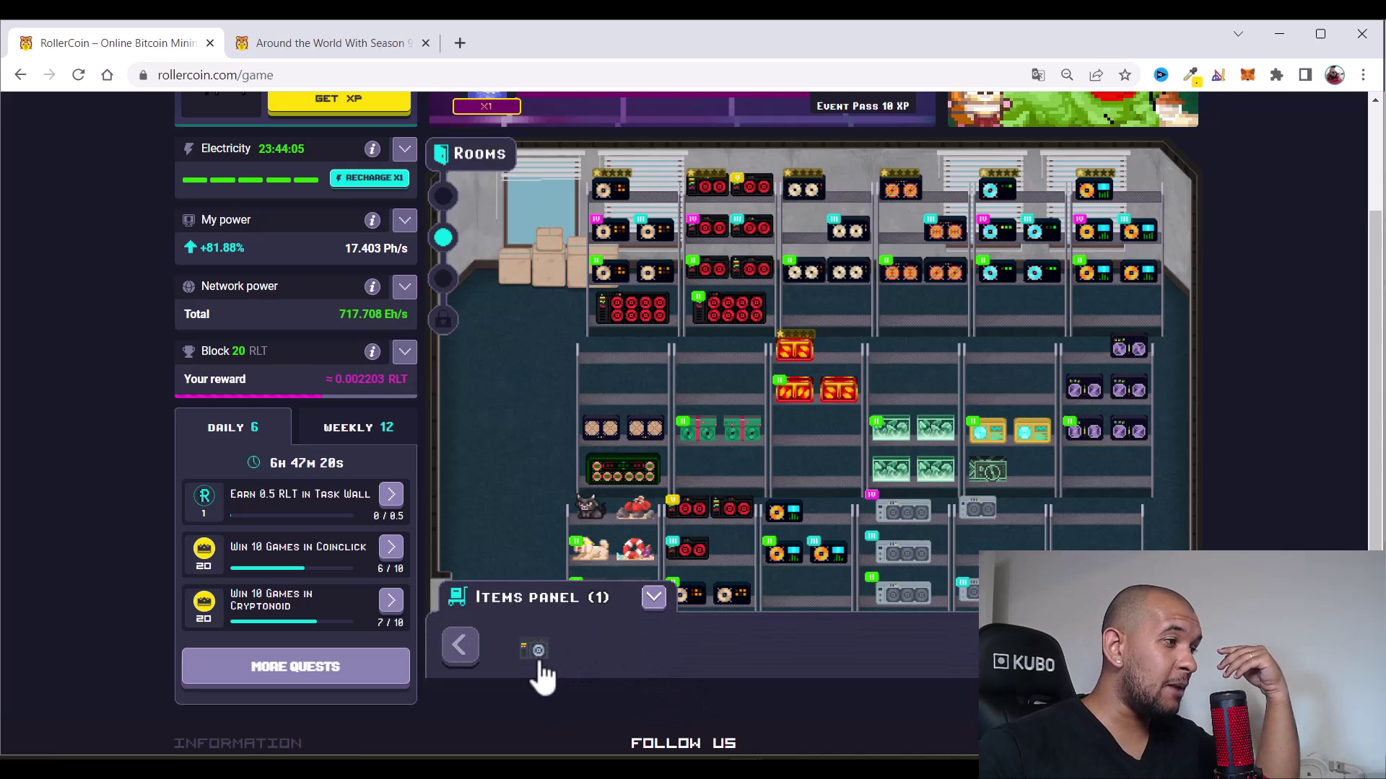
pyautogui.moveTo(535, 658); pyautogui.dragTo(699, 476)
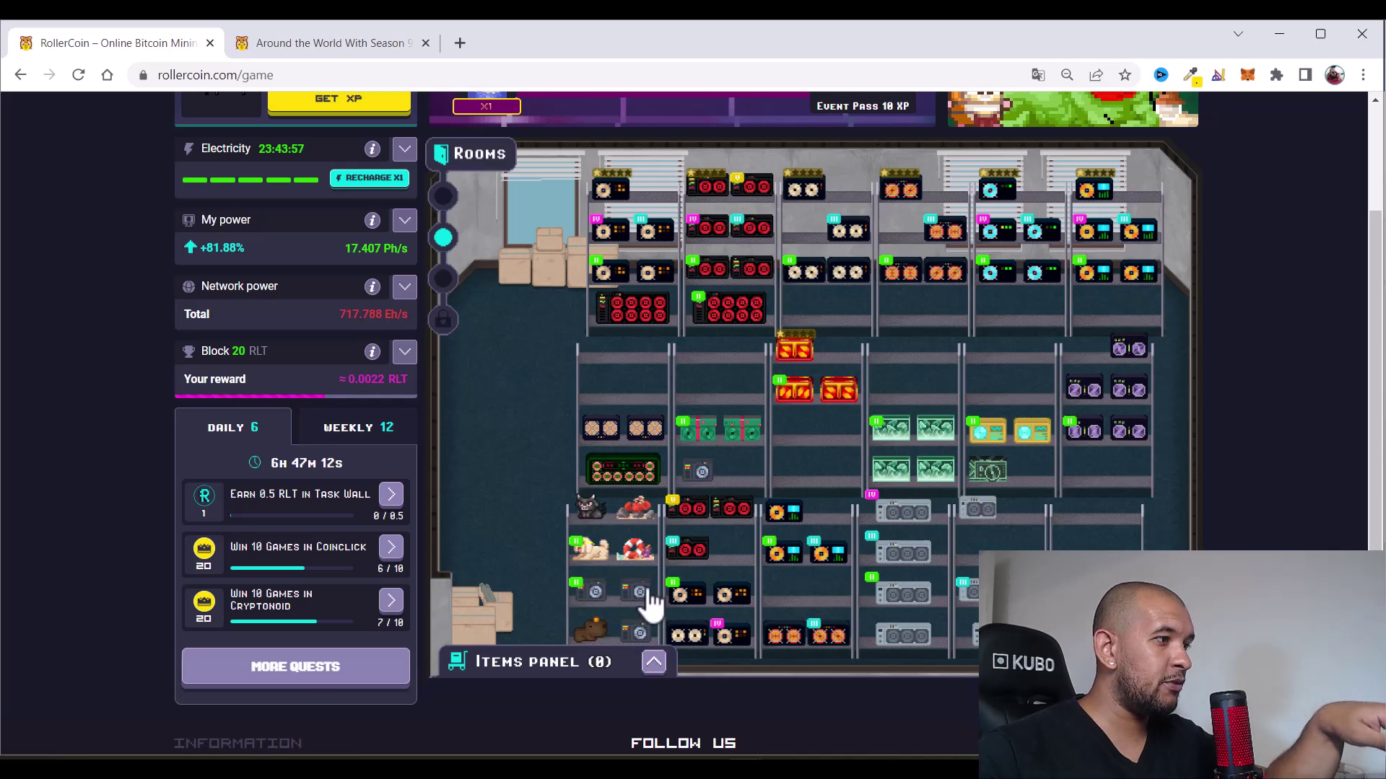
pyautogui.scroll(3, 971, 588)
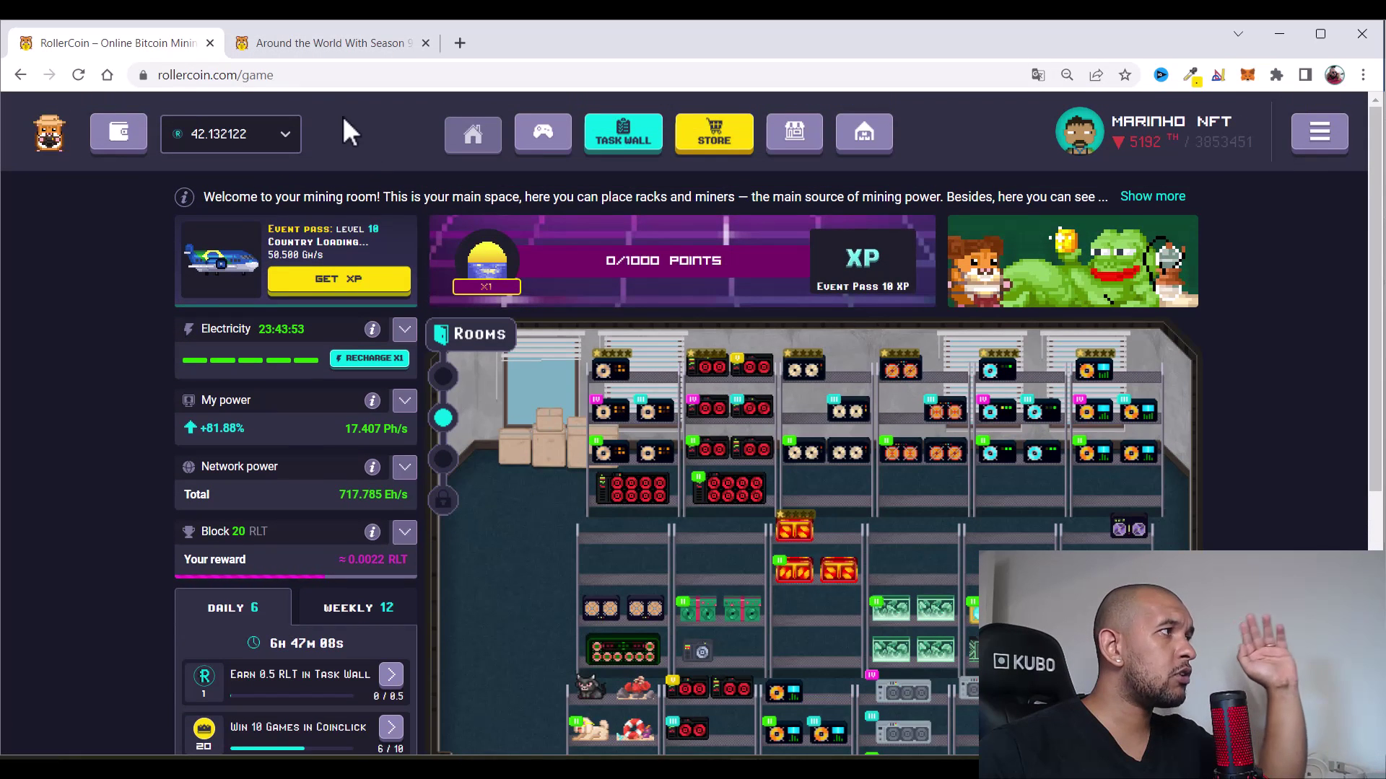
# Open the Event Pass page in the store and view its Season 9 reward levels
pyautogui.click(716, 145)
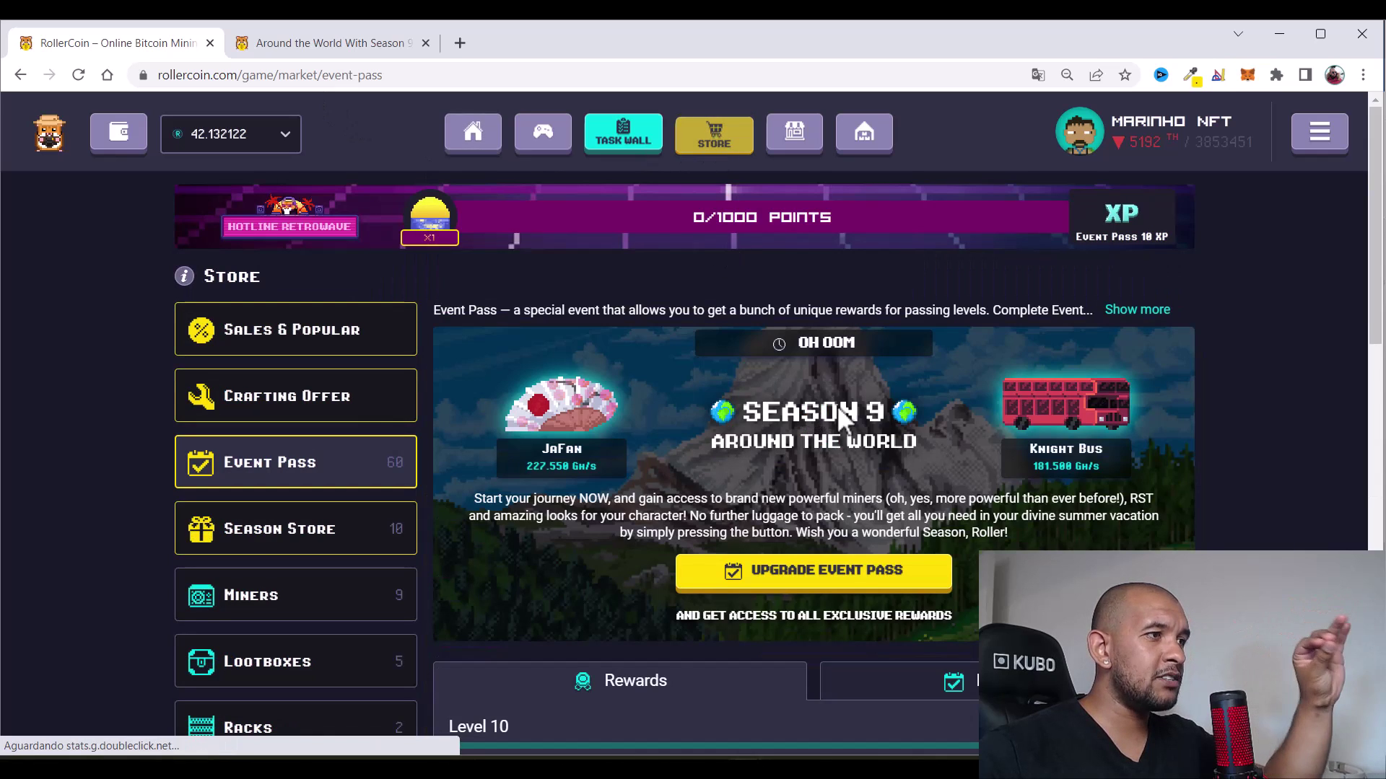
pyautogui.scroll(-5, 1049, 466)
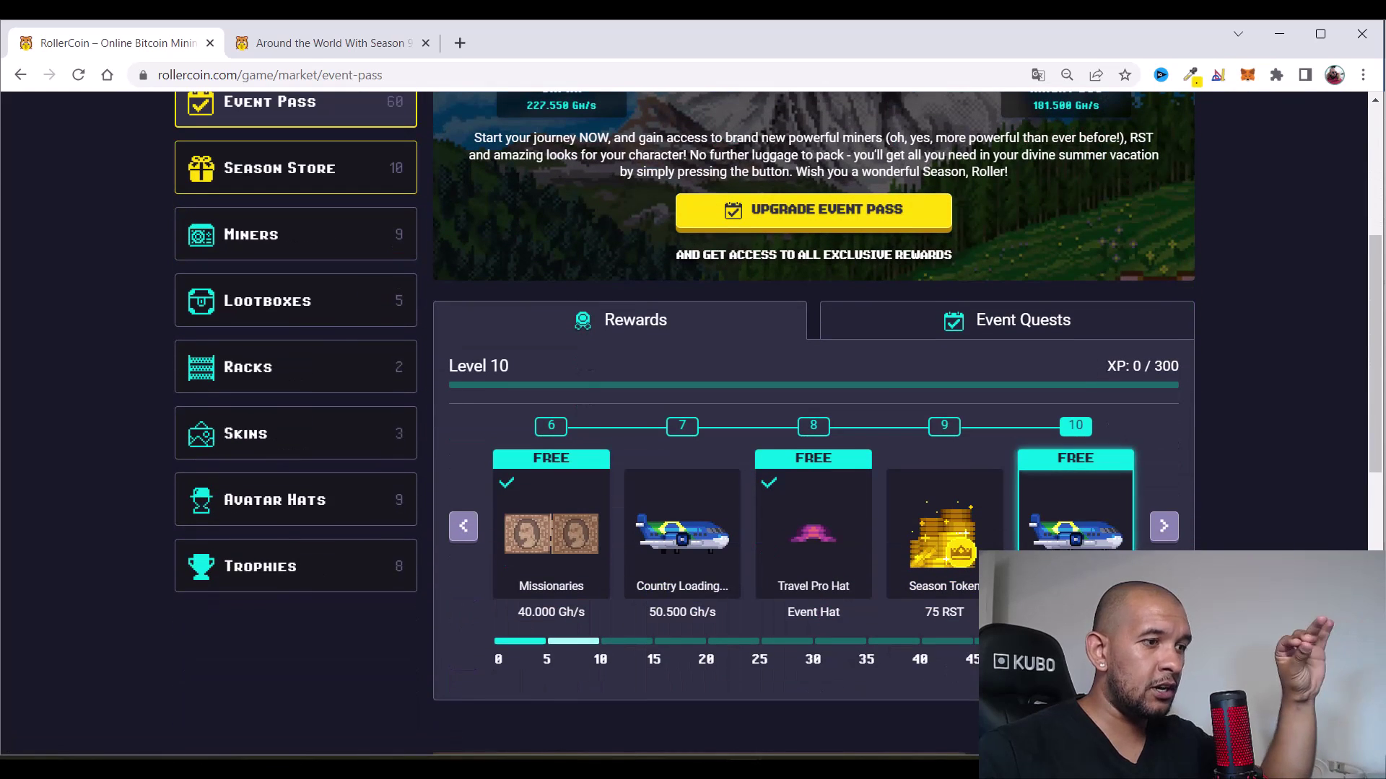
# Switch to the spreadsheet and highlight the 40.000 rewards at levels 4, 6 and 12 in the 100% FREE PODER column
pyautogui.hotkey('alt', 'Tab')
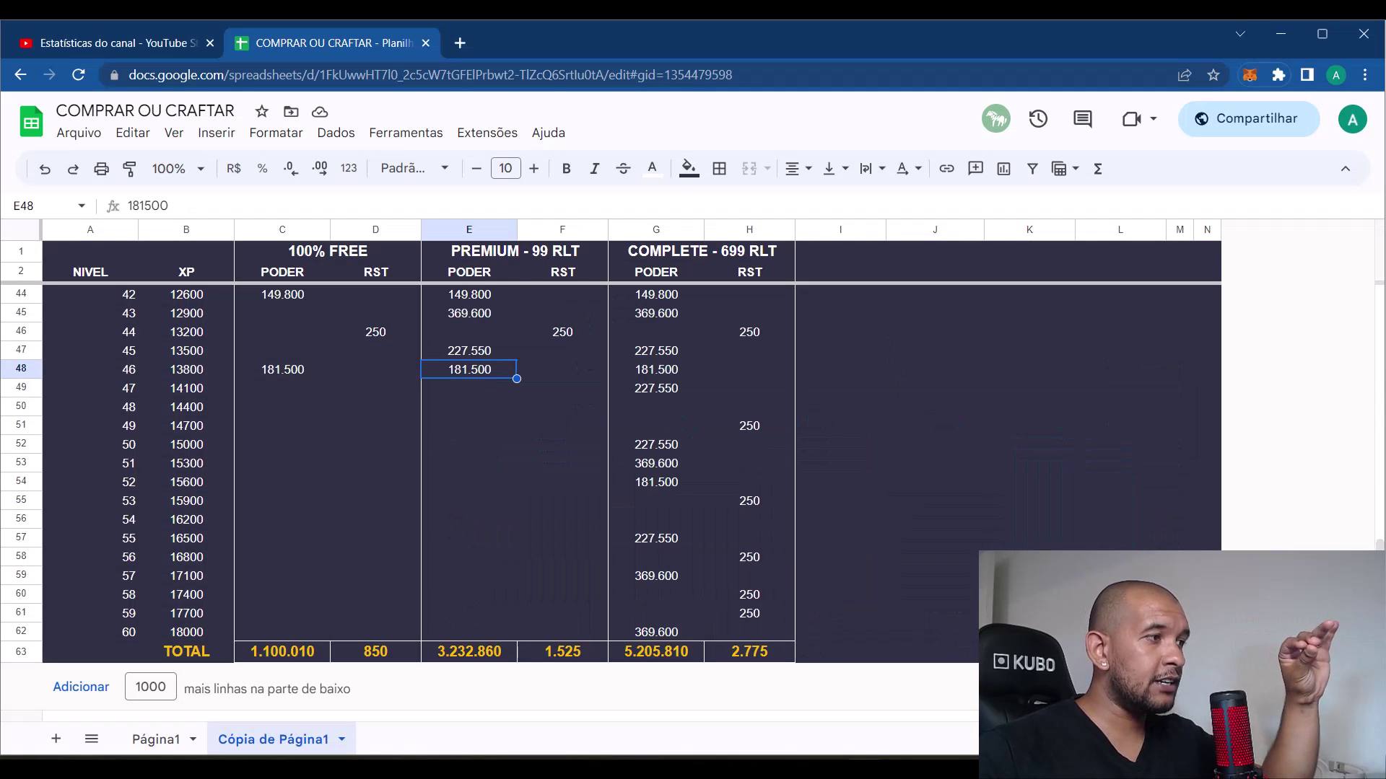
pyautogui.click(543, 479)
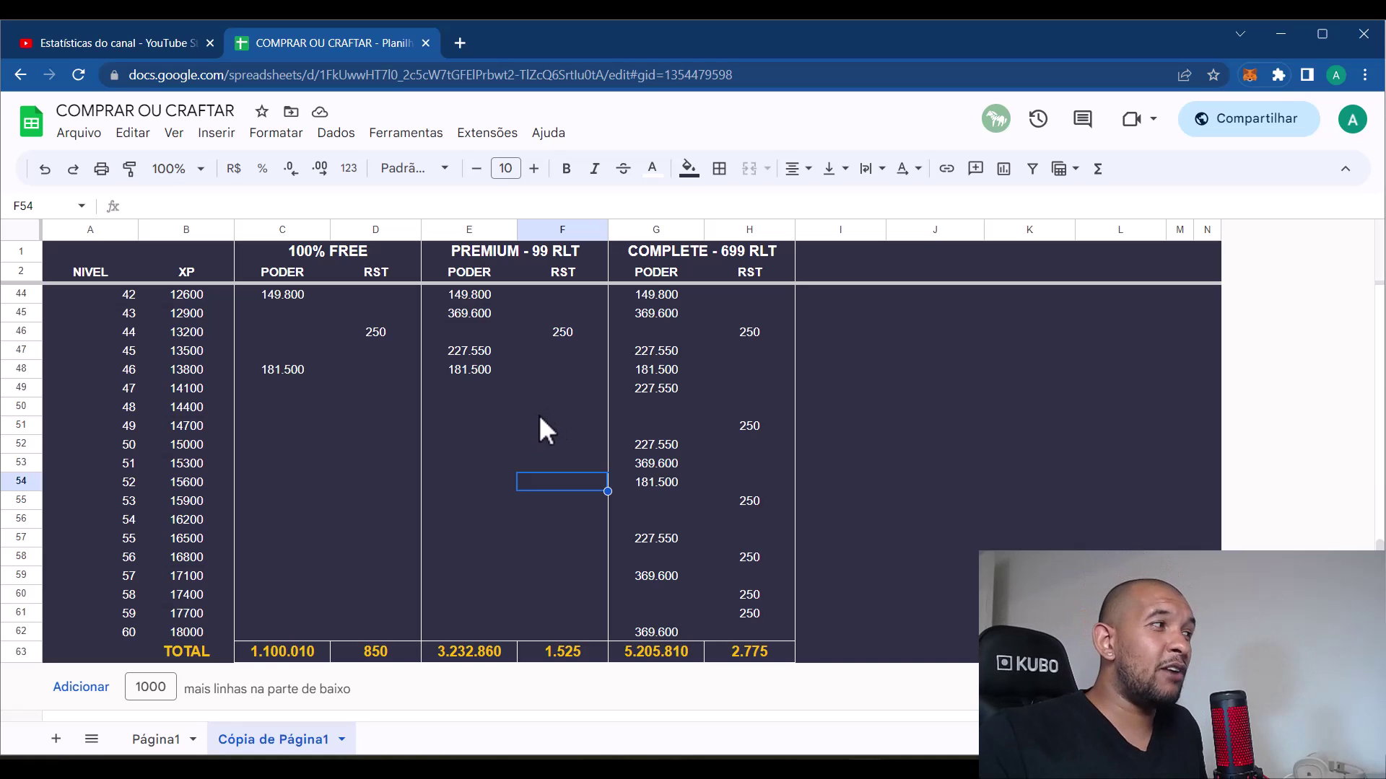
pyautogui.scroll(8, 537, 422)
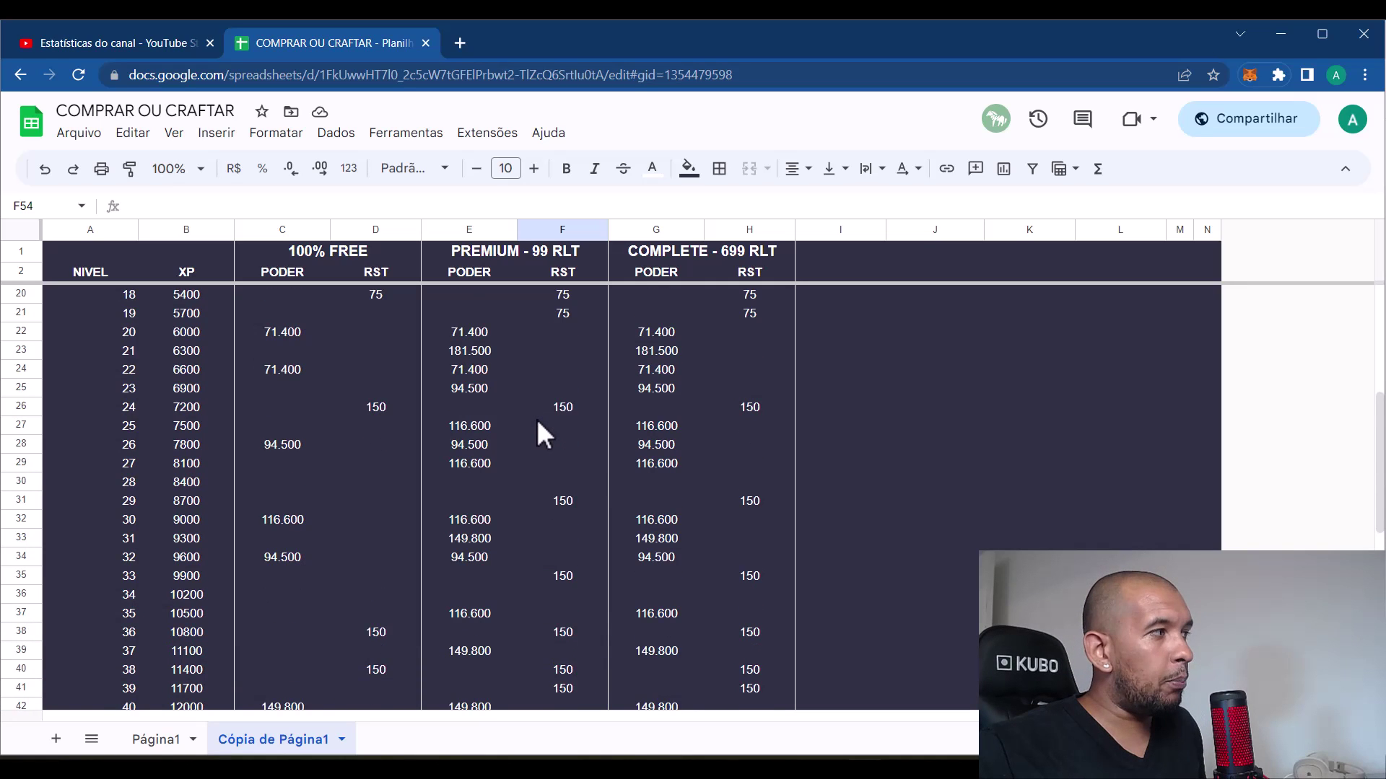
pyautogui.scroll(6, 543, 434)
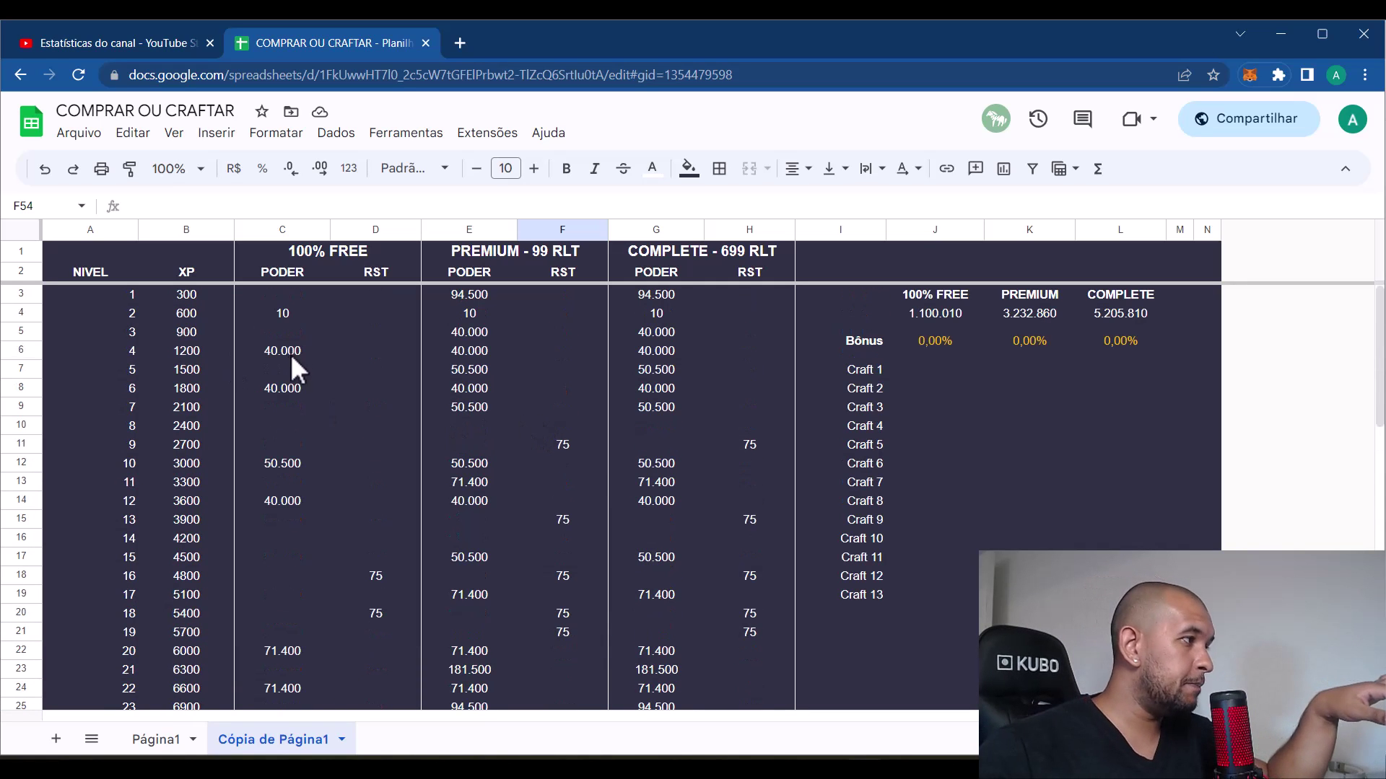
pyautogui.moveTo(290, 347); pyautogui.dragTo(288, 388)
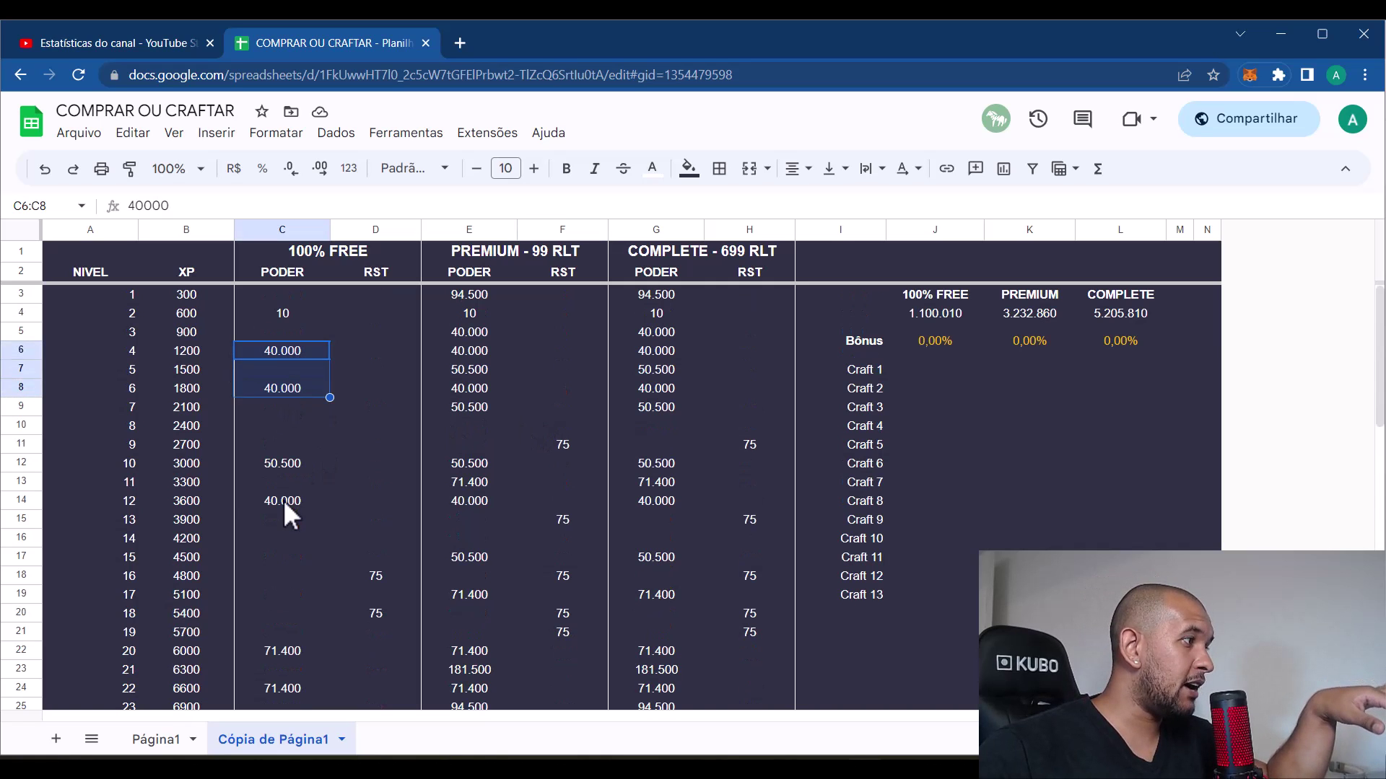
pyautogui.click(283, 500)
pyautogui.click(287, 389)
pyautogui.click(275, 498)
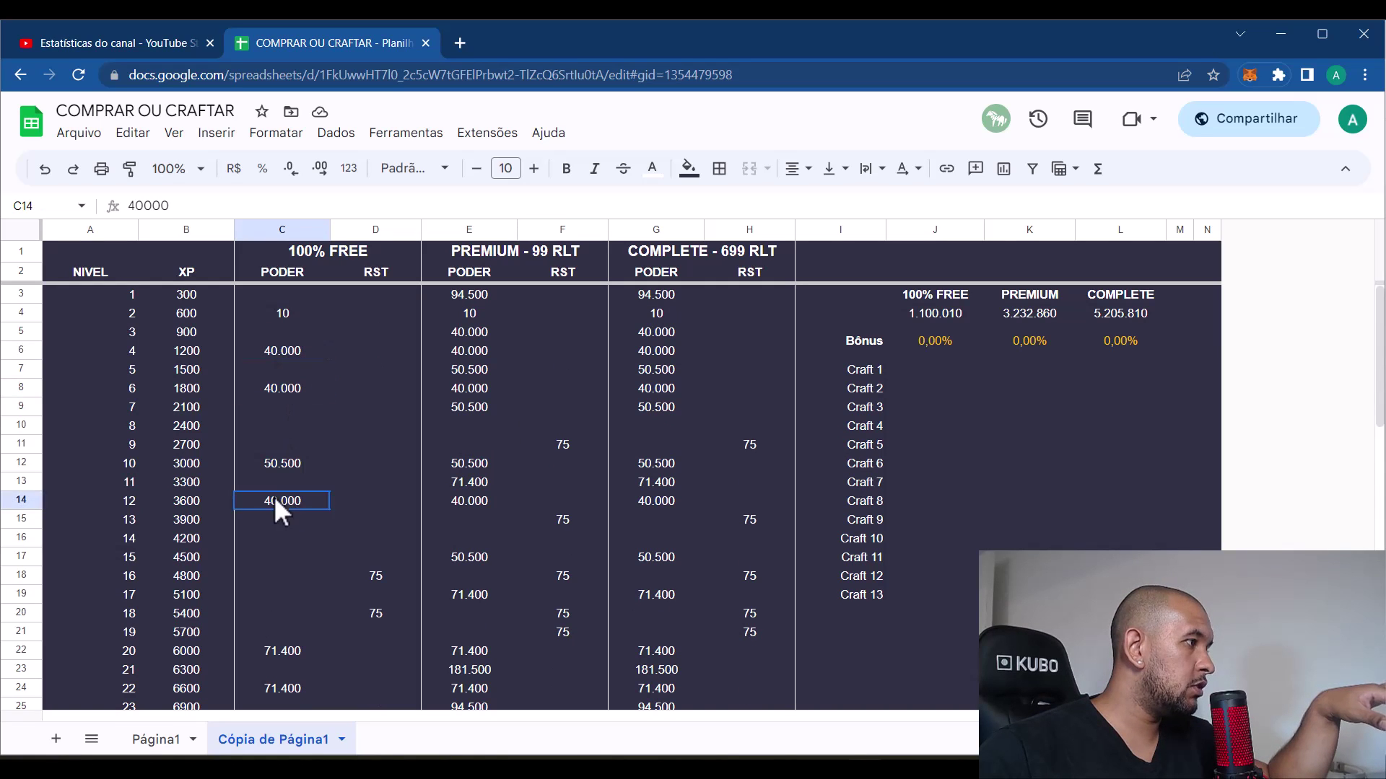
# Review the remaining 100% FREE power rewards by level, then select the two 40.000 rewards in C6:C8 again
pyautogui.scroll(-5, 314, 473)
pyautogui.scroll(-8, 314, 474)
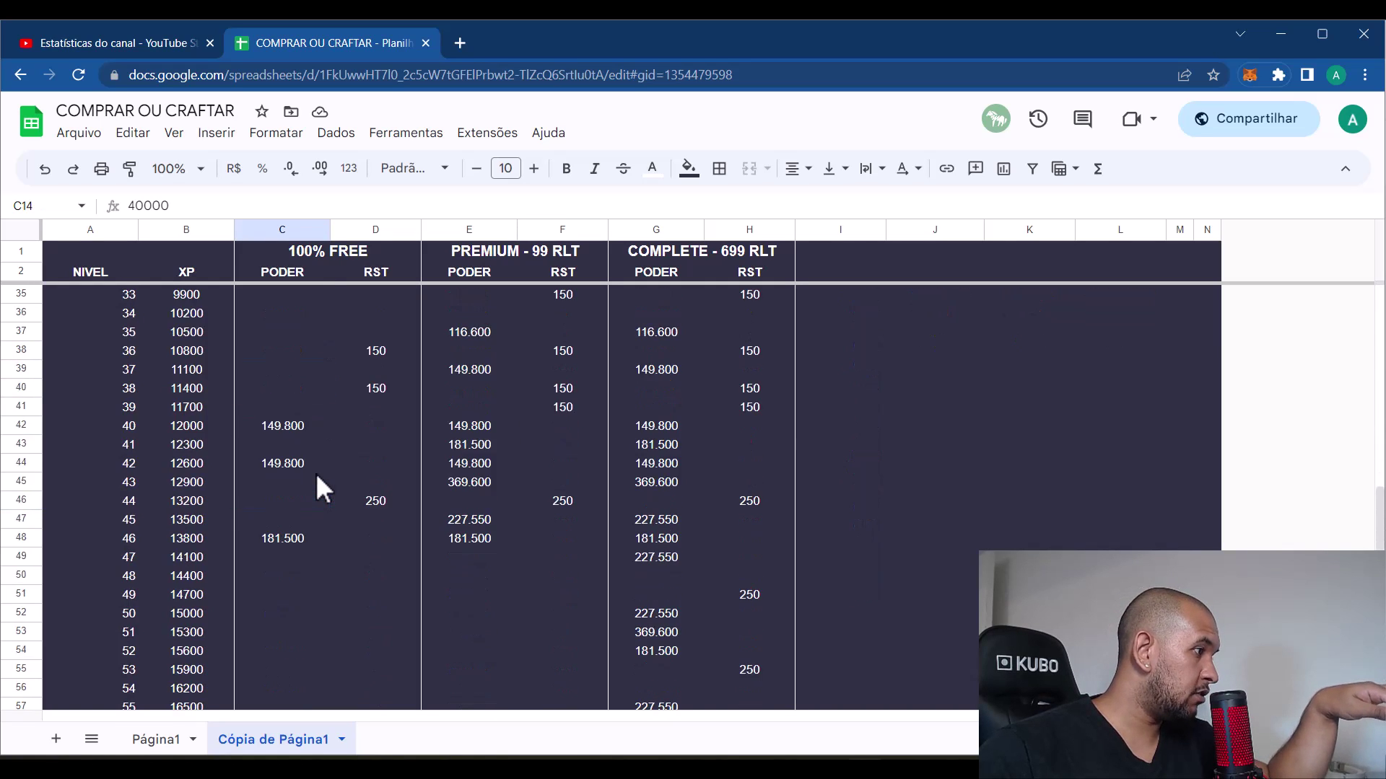
pyautogui.scroll(2, 315, 474)
pyautogui.scroll(8, 315, 473)
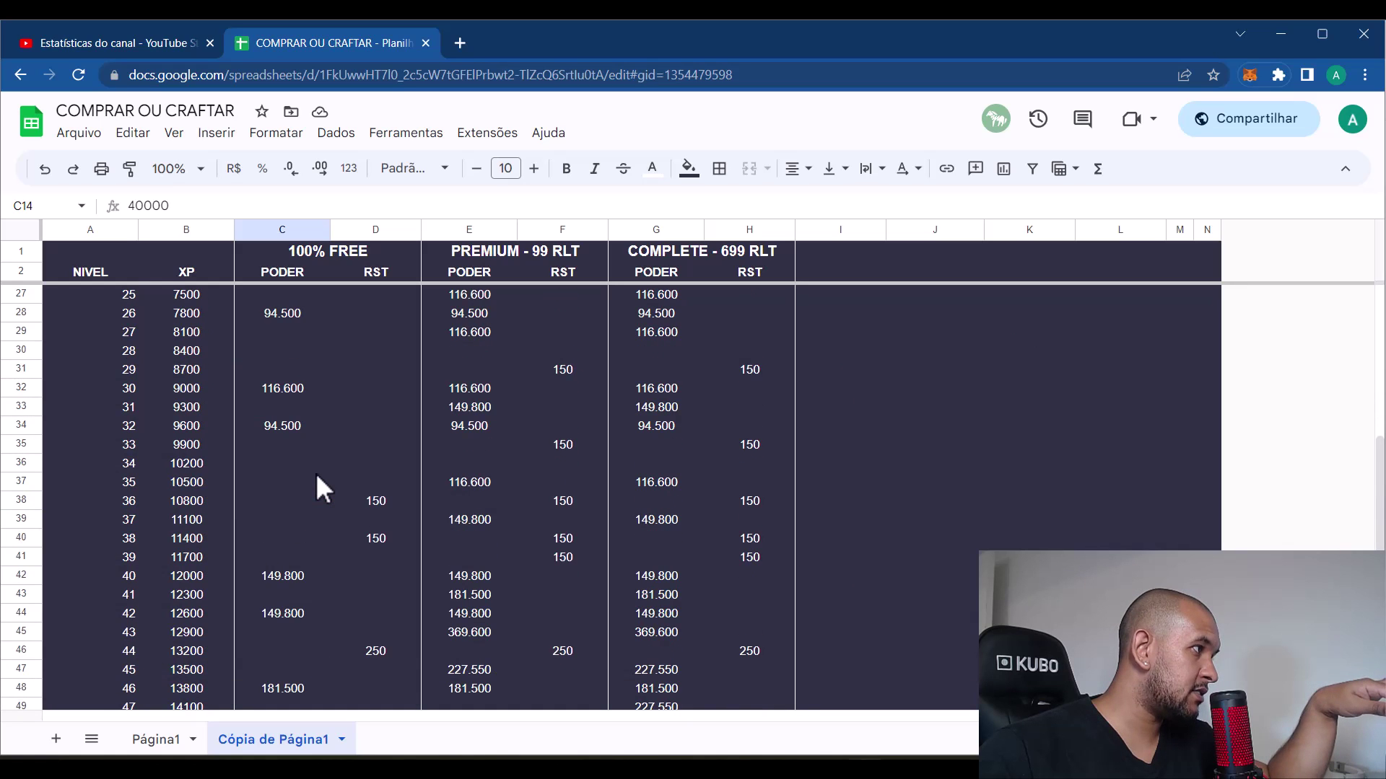
pyautogui.scroll(4, 315, 474)
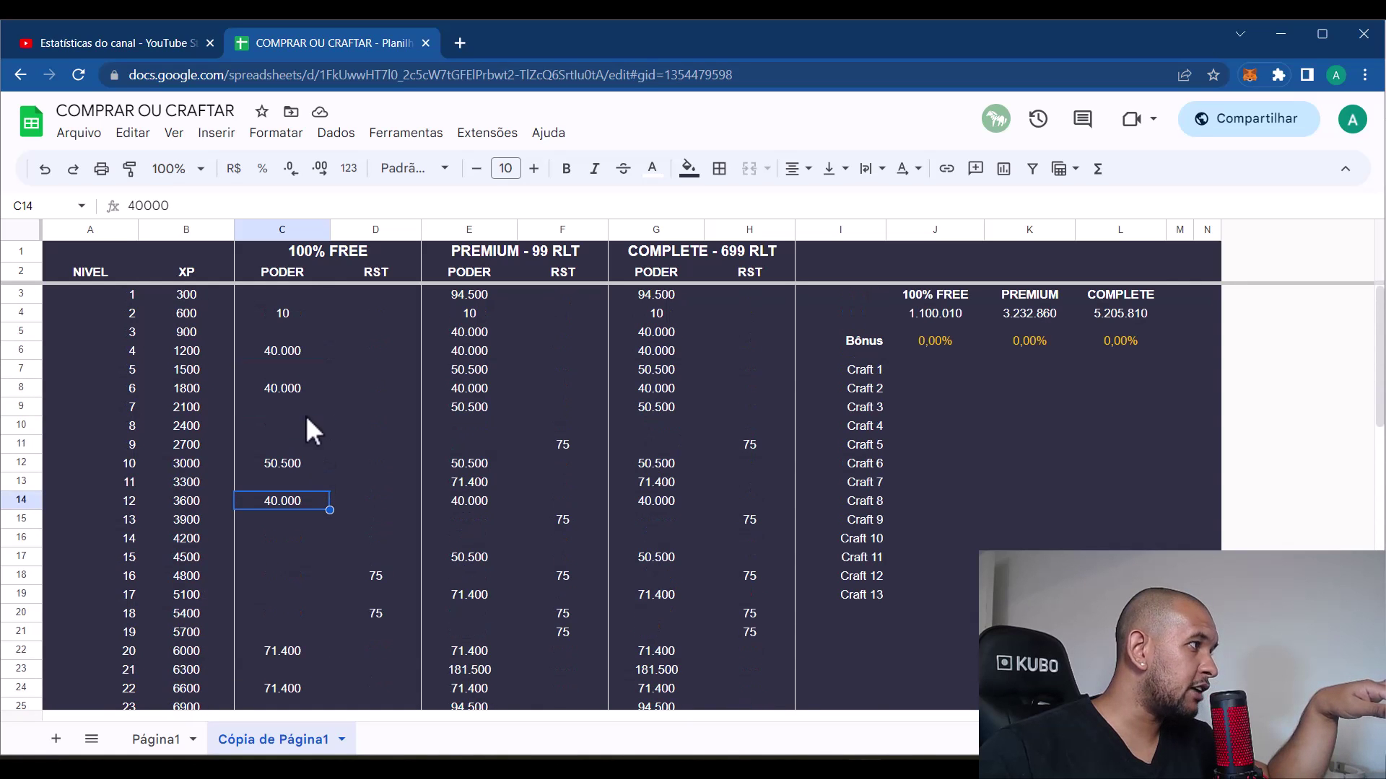
pyautogui.click(292, 349)
pyautogui.click(284, 394)
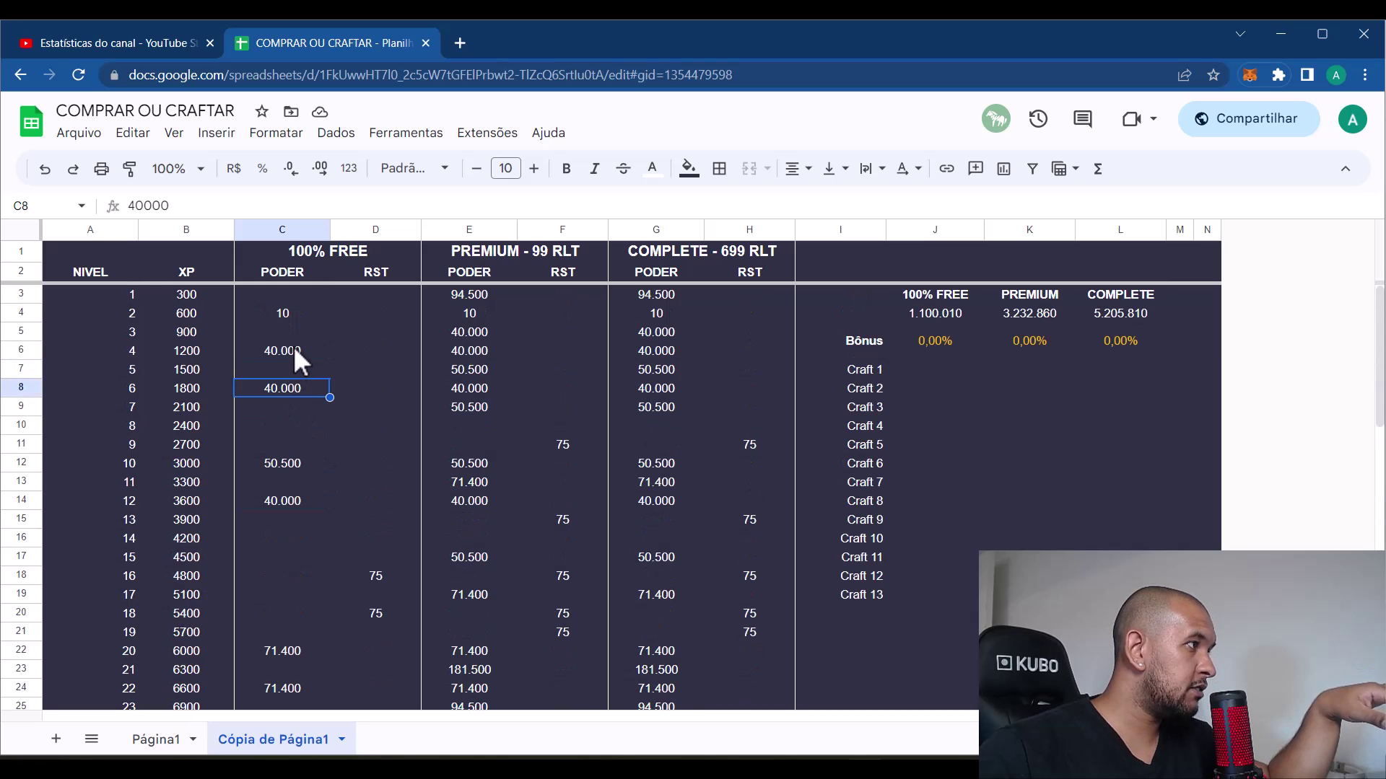
pyautogui.moveTo(293, 346); pyautogui.dragTo(306, 398)
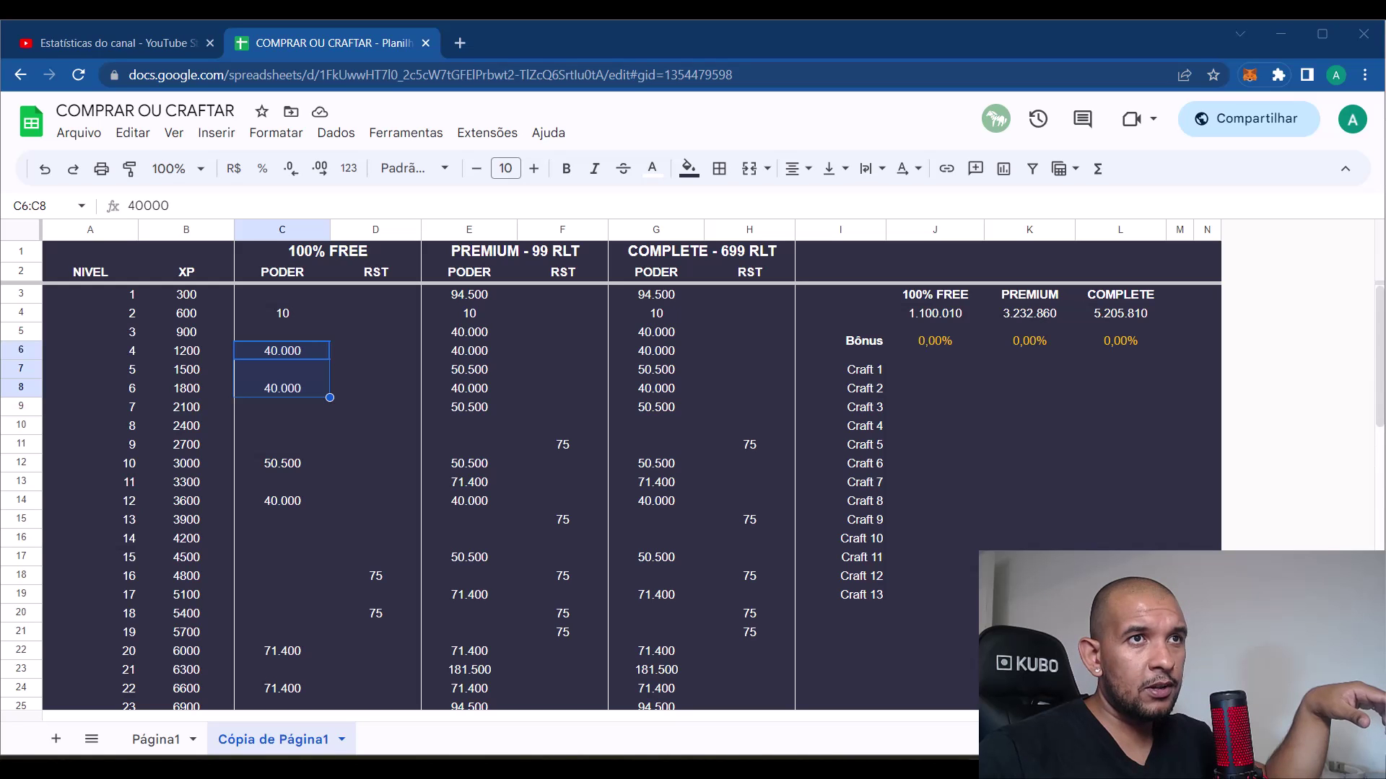
# Bring up the Notepad list of miners, highlight the MISSIONARIES entry and minimize the note
pyautogui.hotkey('alt', 'Tab')
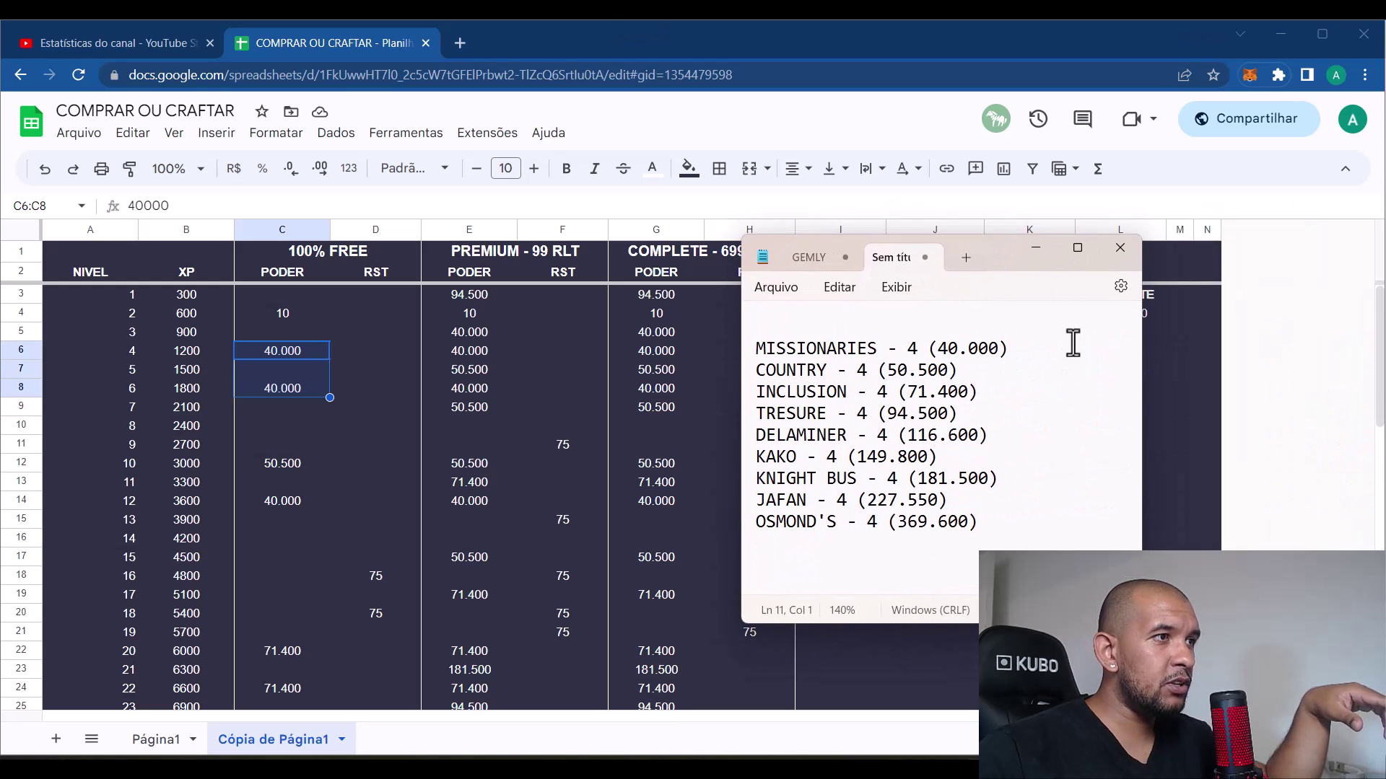
pyautogui.moveTo(992, 350); pyautogui.dragTo(746, 362)
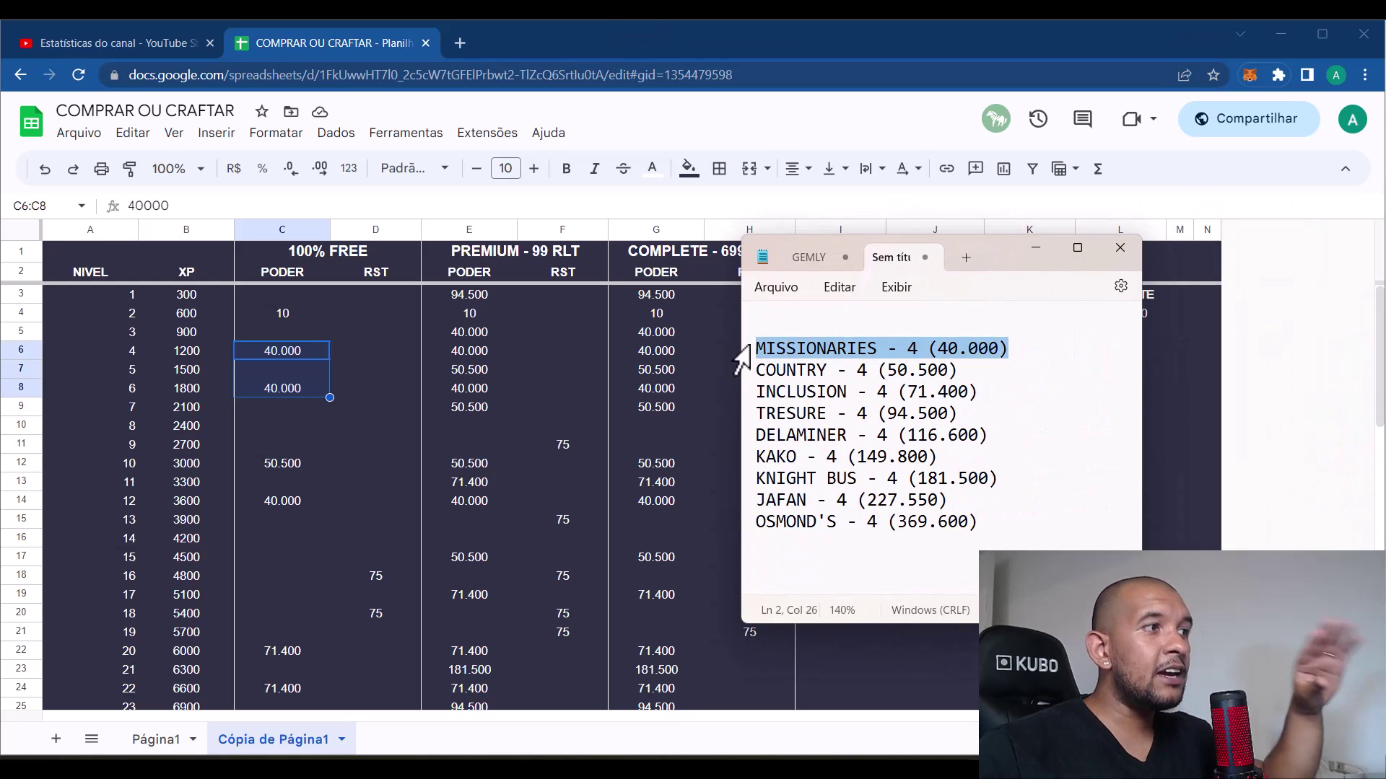
pyautogui.click(1013, 369)
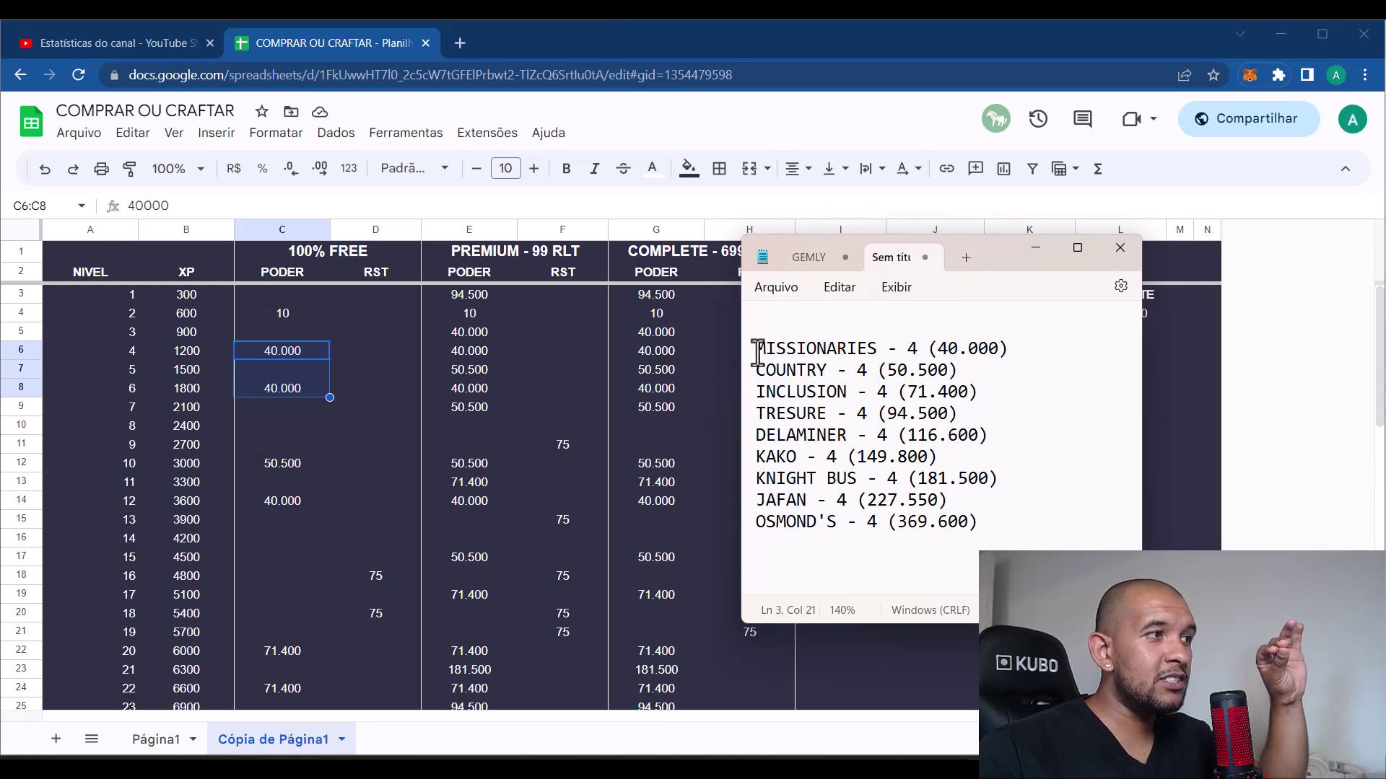
pyautogui.moveTo(757, 354); pyautogui.dragTo(1009, 348)
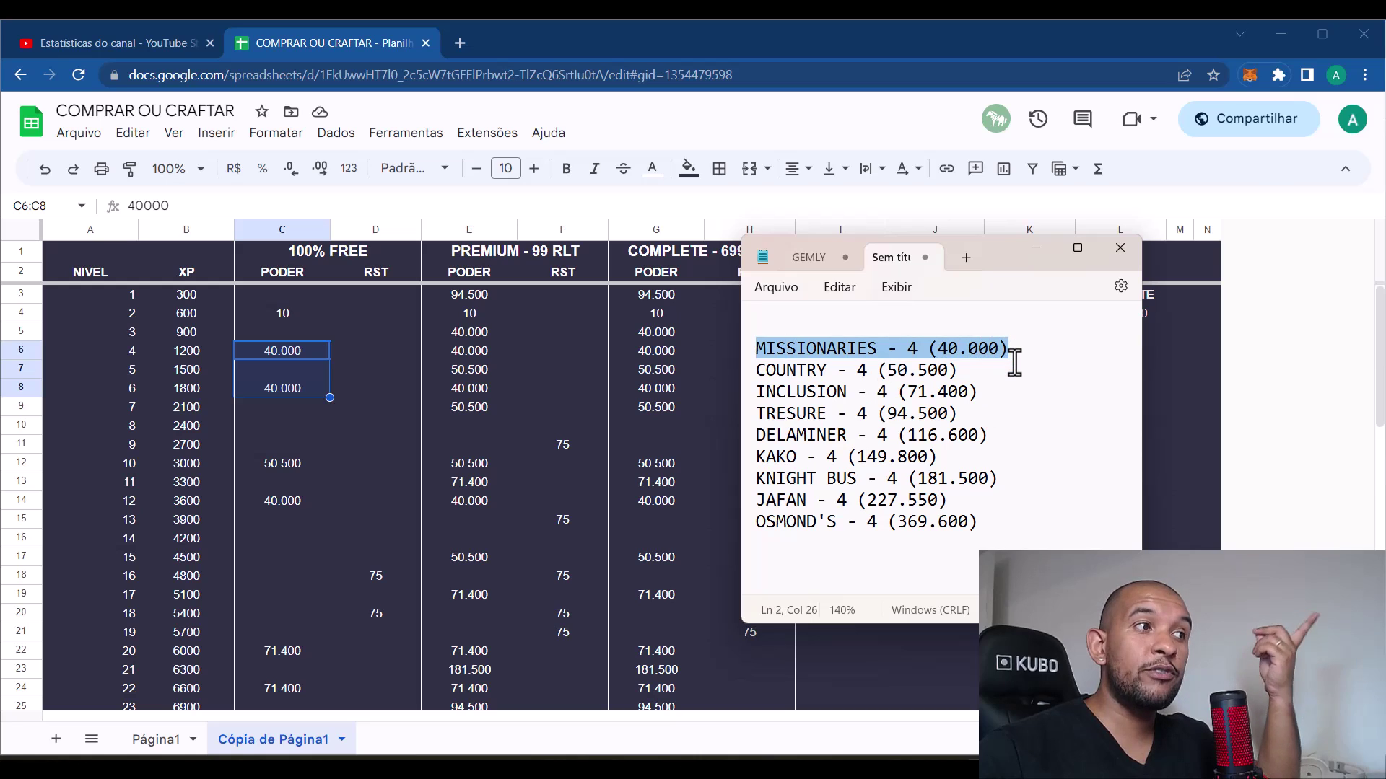
pyautogui.click(1014, 366)
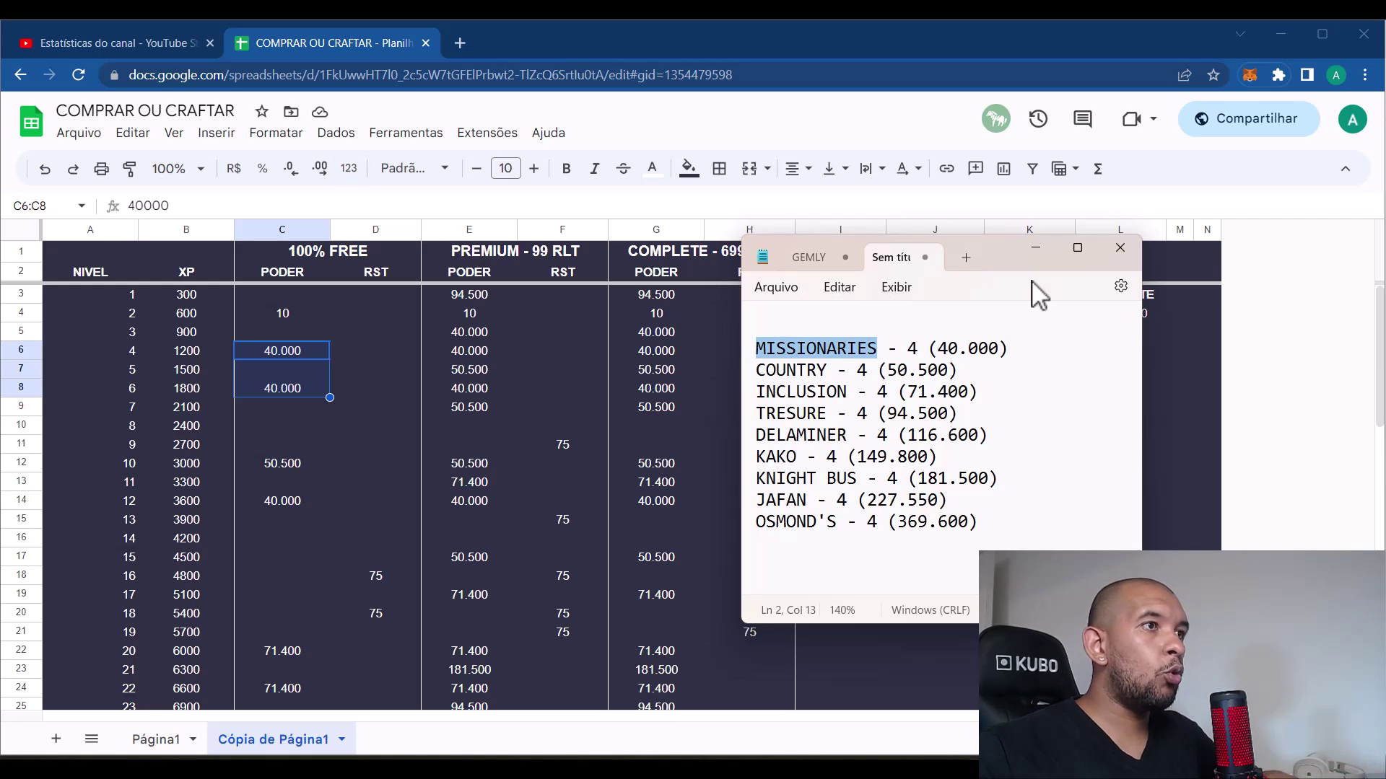
pyautogui.click(1035, 250)
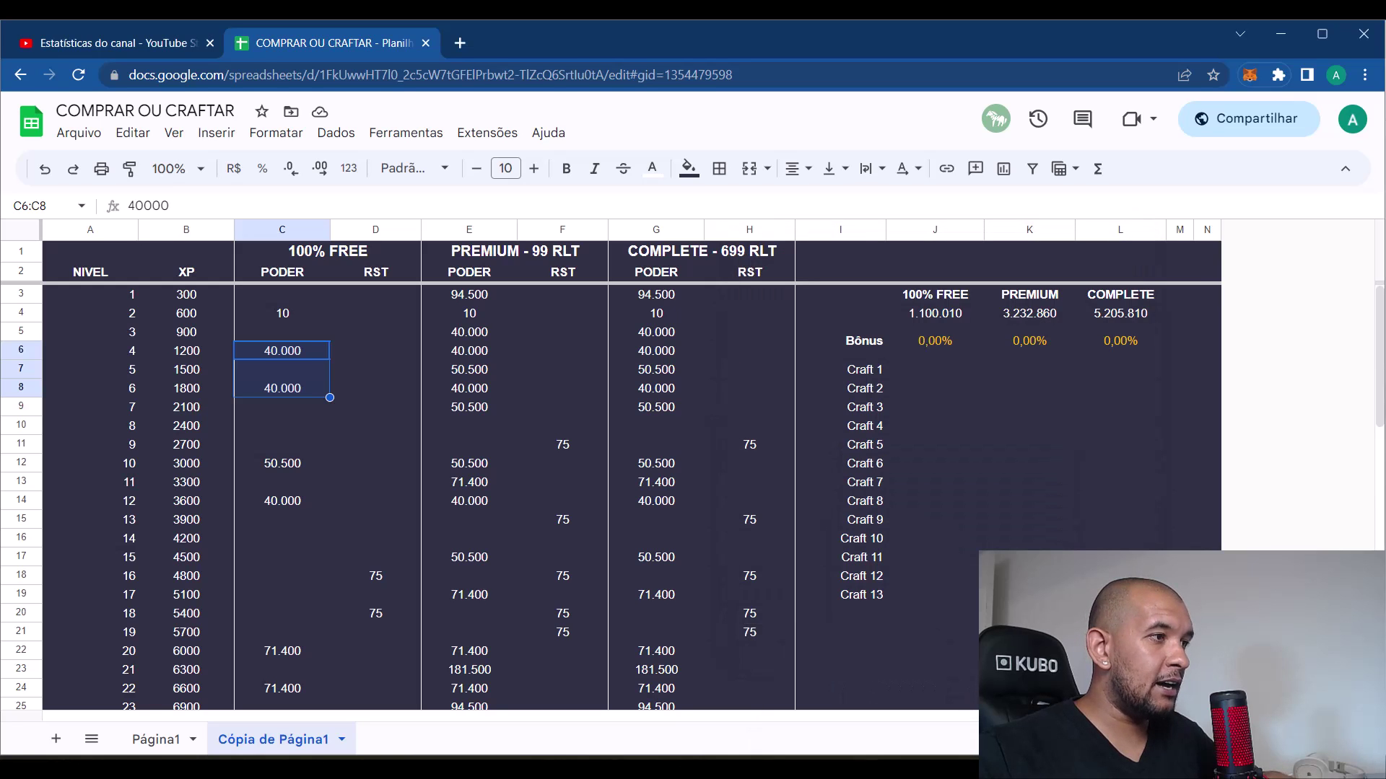
# Return to RollerCoin, go to the Merge section of the storage and search its miners for MISSIONARIES
pyautogui.hotkey('alt', 'Tab')
pyautogui.scroll(5, 1000, 441)
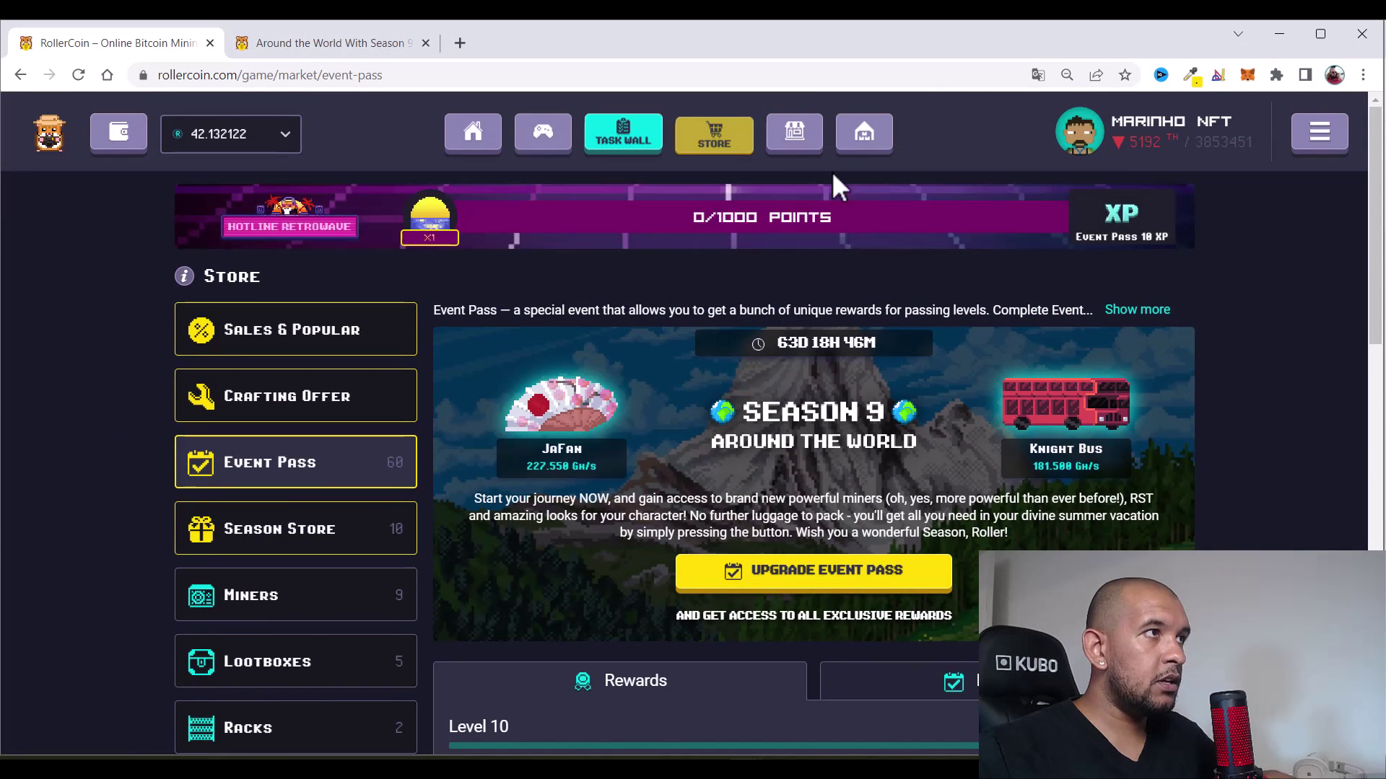
pyautogui.click(793, 132)
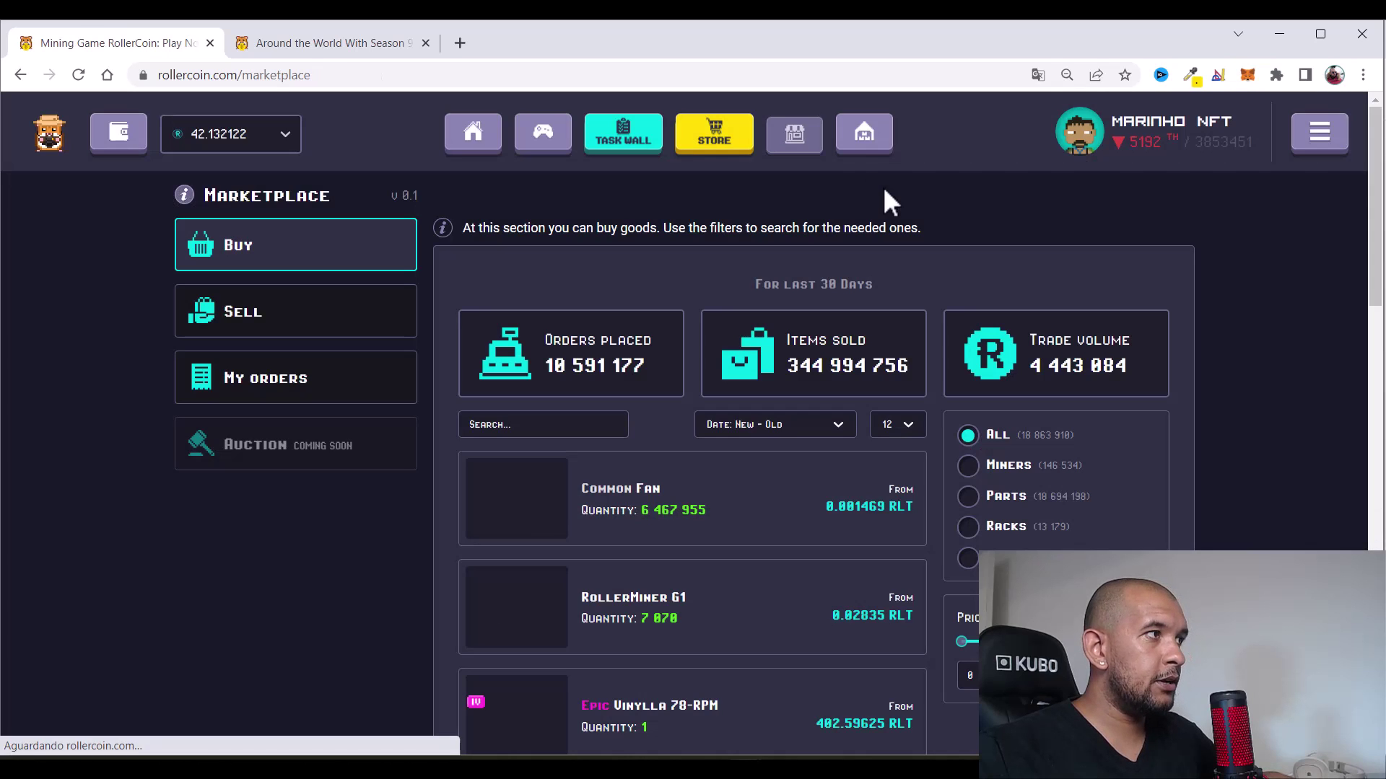
pyautogui.click(865, 132)
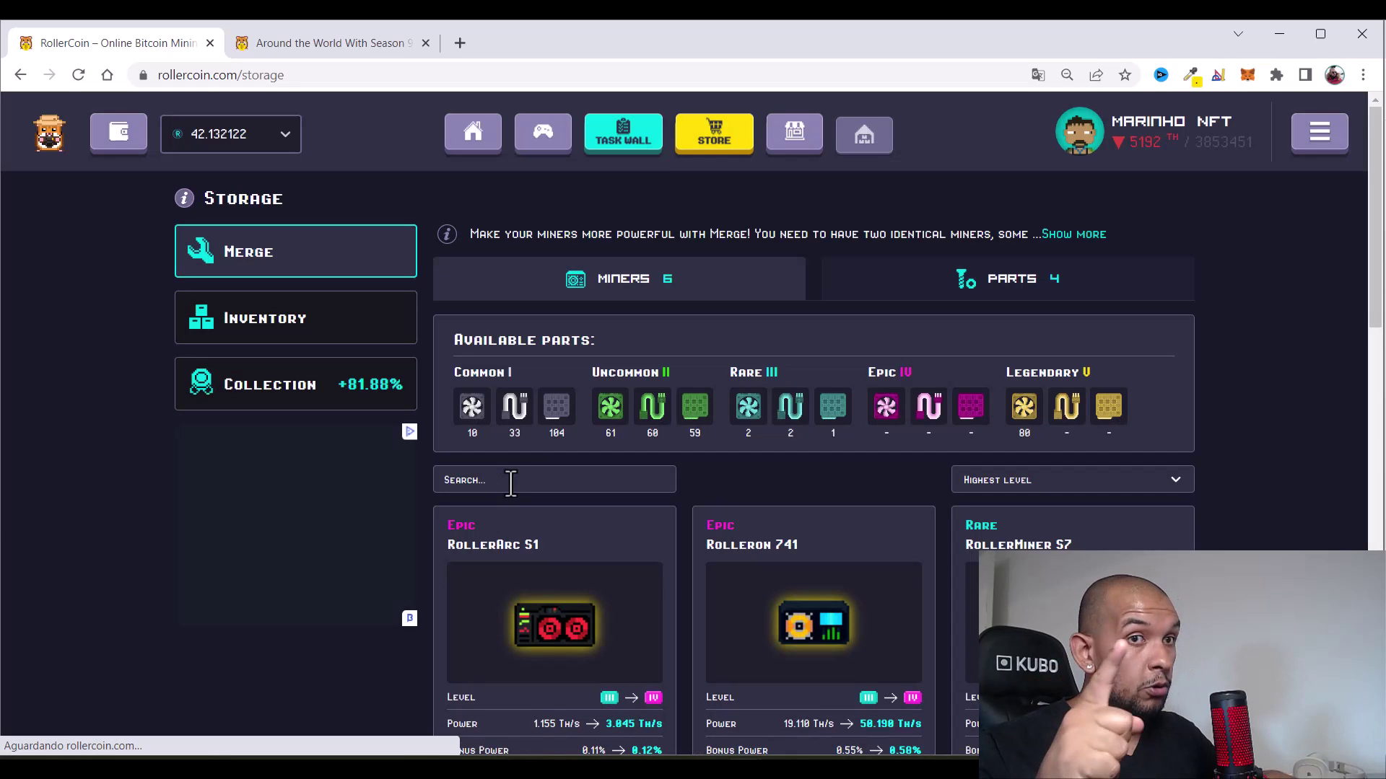
pyautogui.click(510, 481)
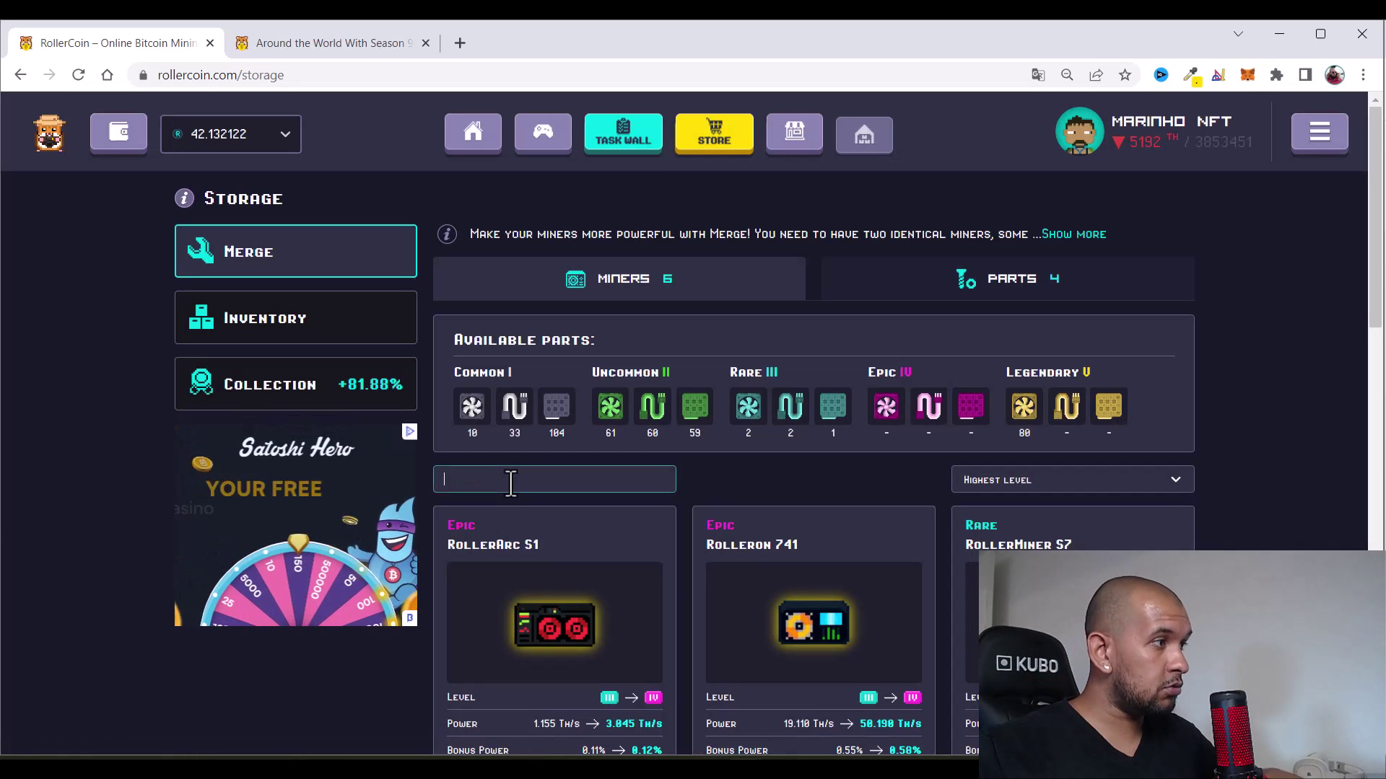
pyautogui.write('MISSIONARIES')
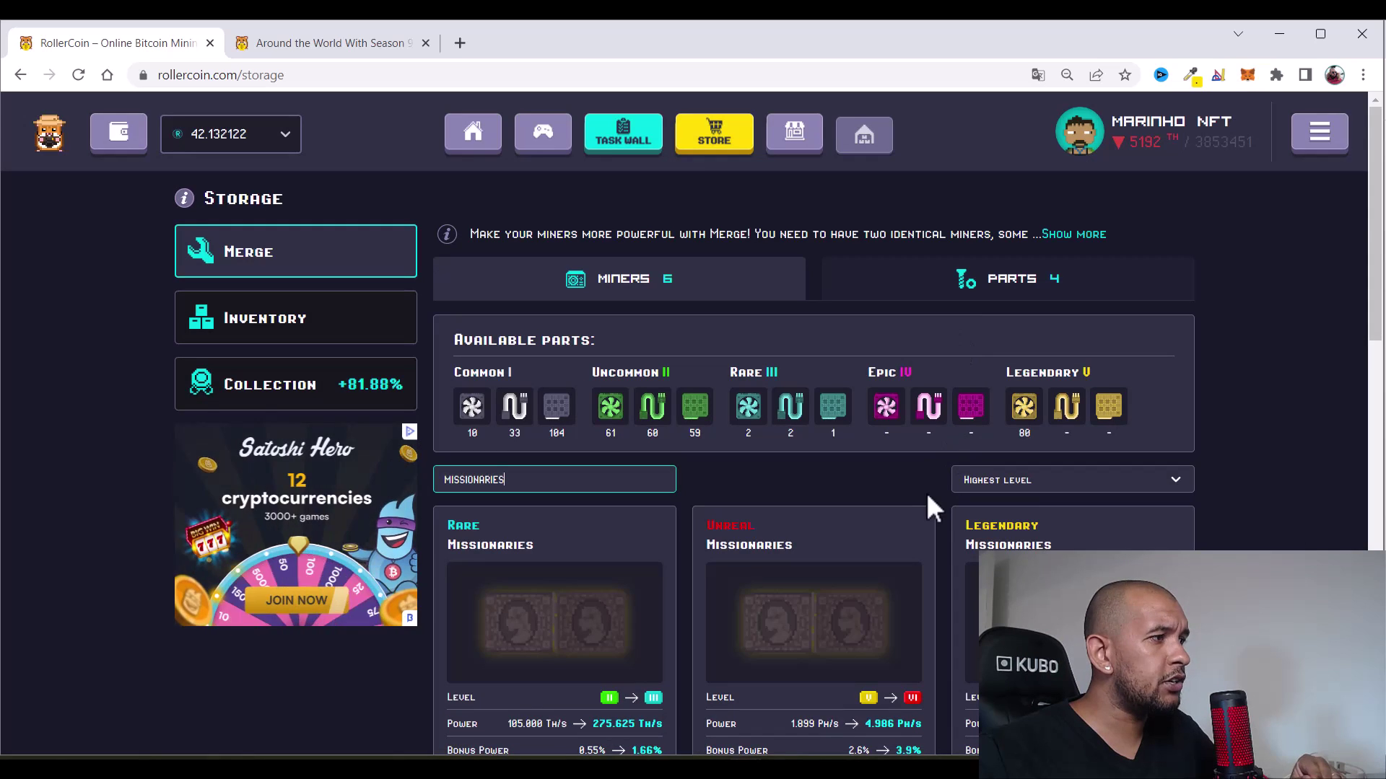
# Find the Uncommon Missionaries merge and highlight its starting power and the required quantity of common wires
pyautogui.scroll(-3, 945, 404)
pyautogui.scroll(-7, 942, 402)
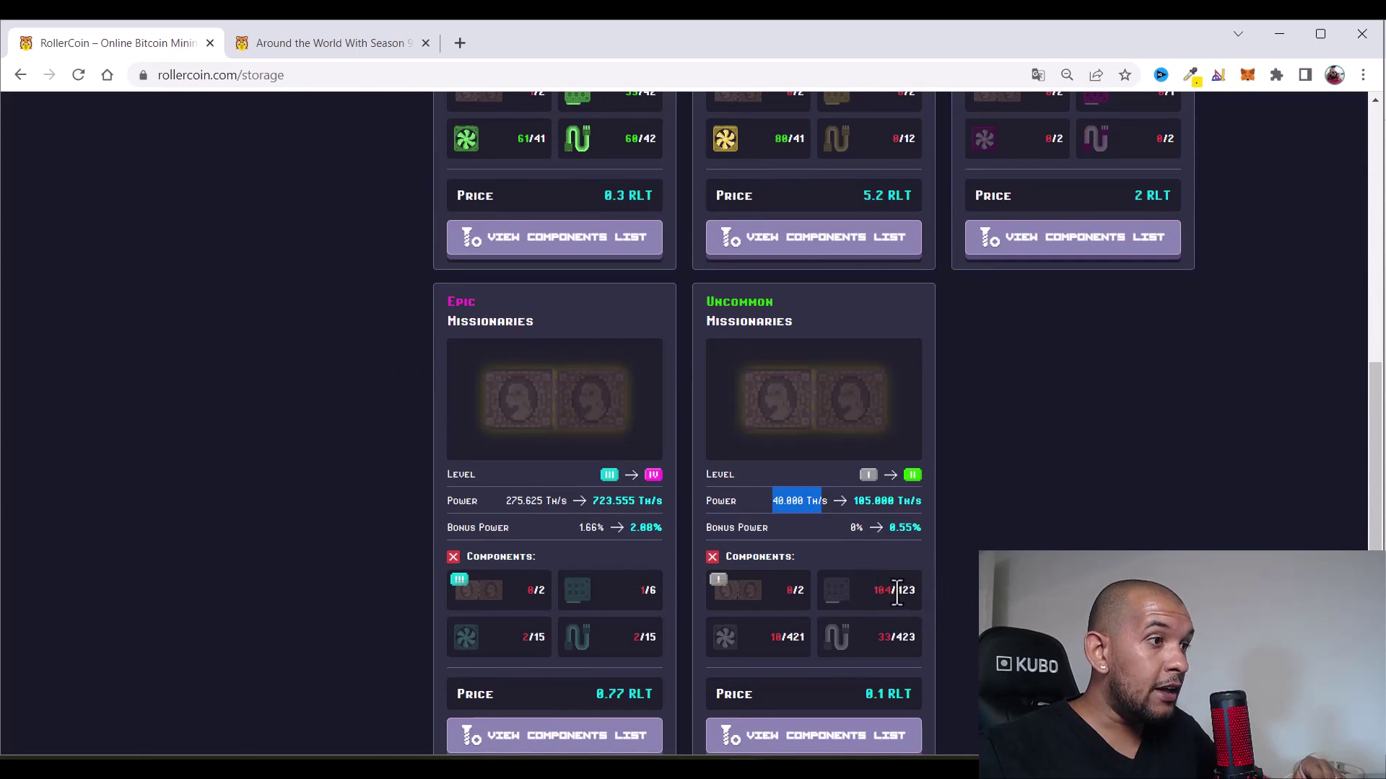
pyautogui.doubleClick(904, 637)
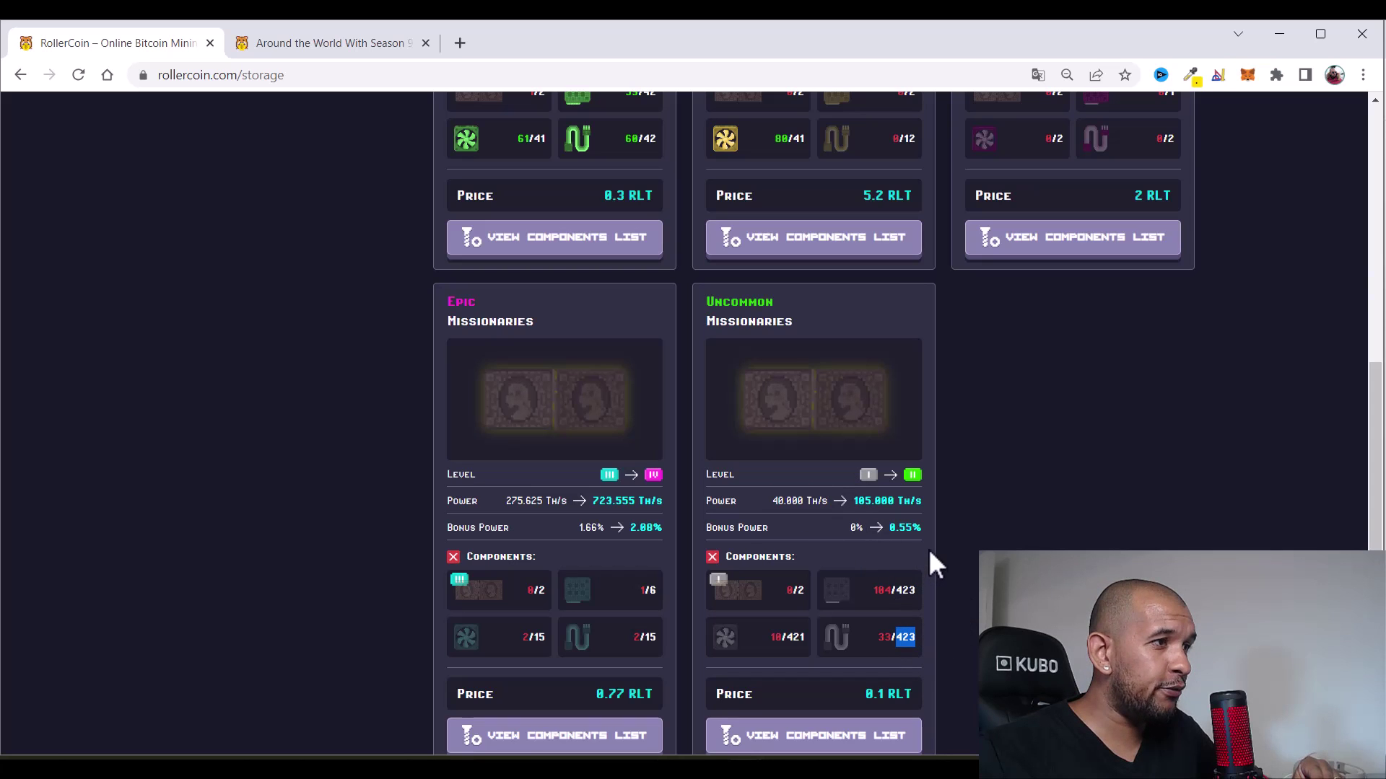
# Compare the Missionaries merges by level and highlight the required miner quantity in the Rare merge
pyautogui.scroll(-1, 931, 511)
pyautogui.scroll(4, 933, 510)
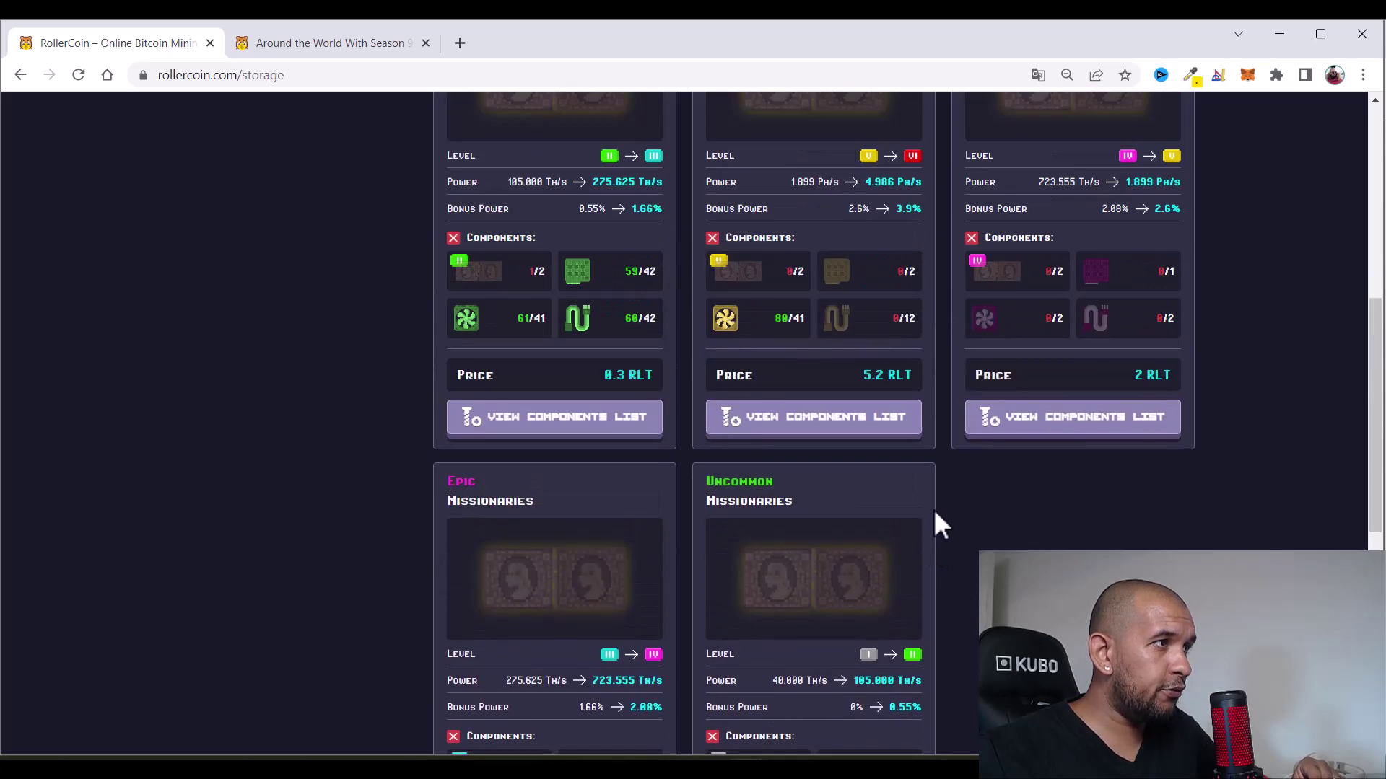
pyautogui.scroll(-3, 933, 509)
pyautogui.scroll(4, 935, 508)
pyautogui.scroll(2, 937, 506)
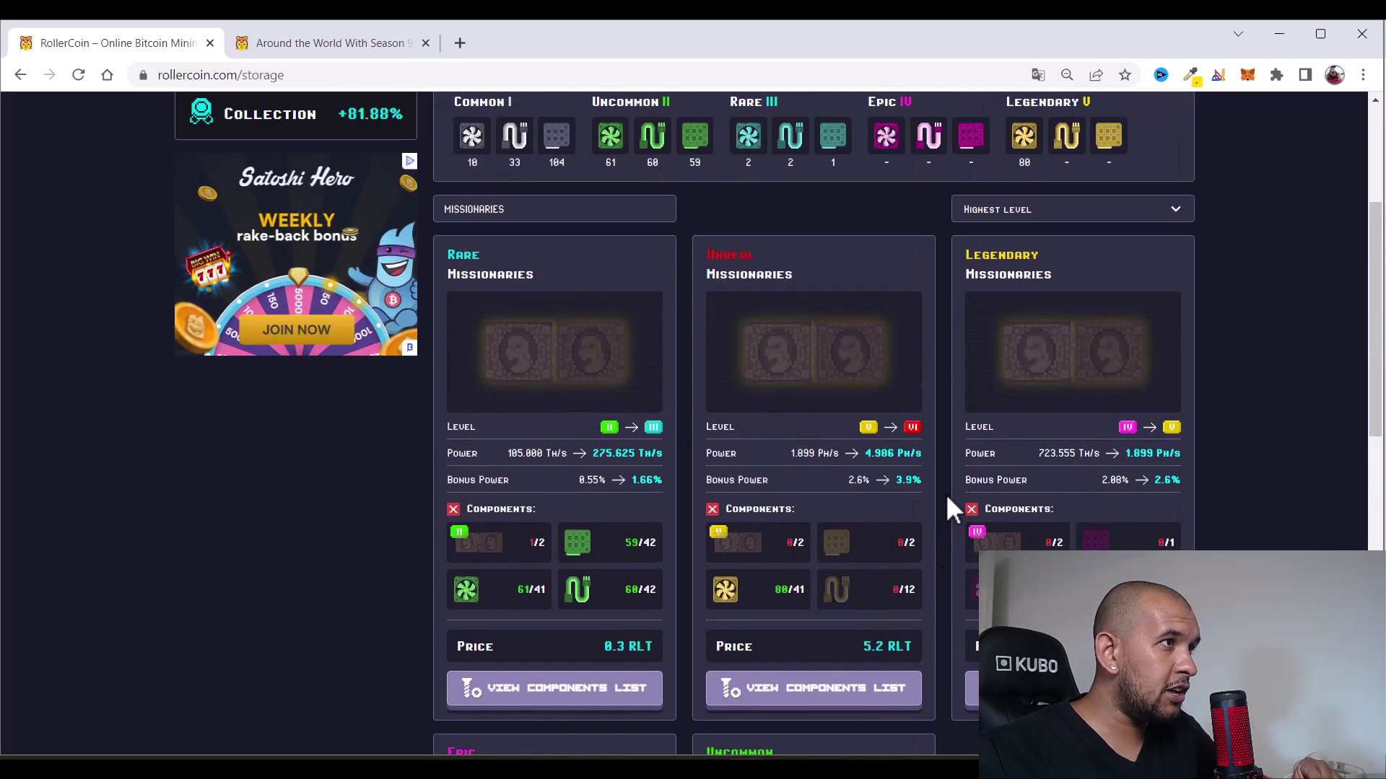
pyautogui.scroll(-1, 722, 476)
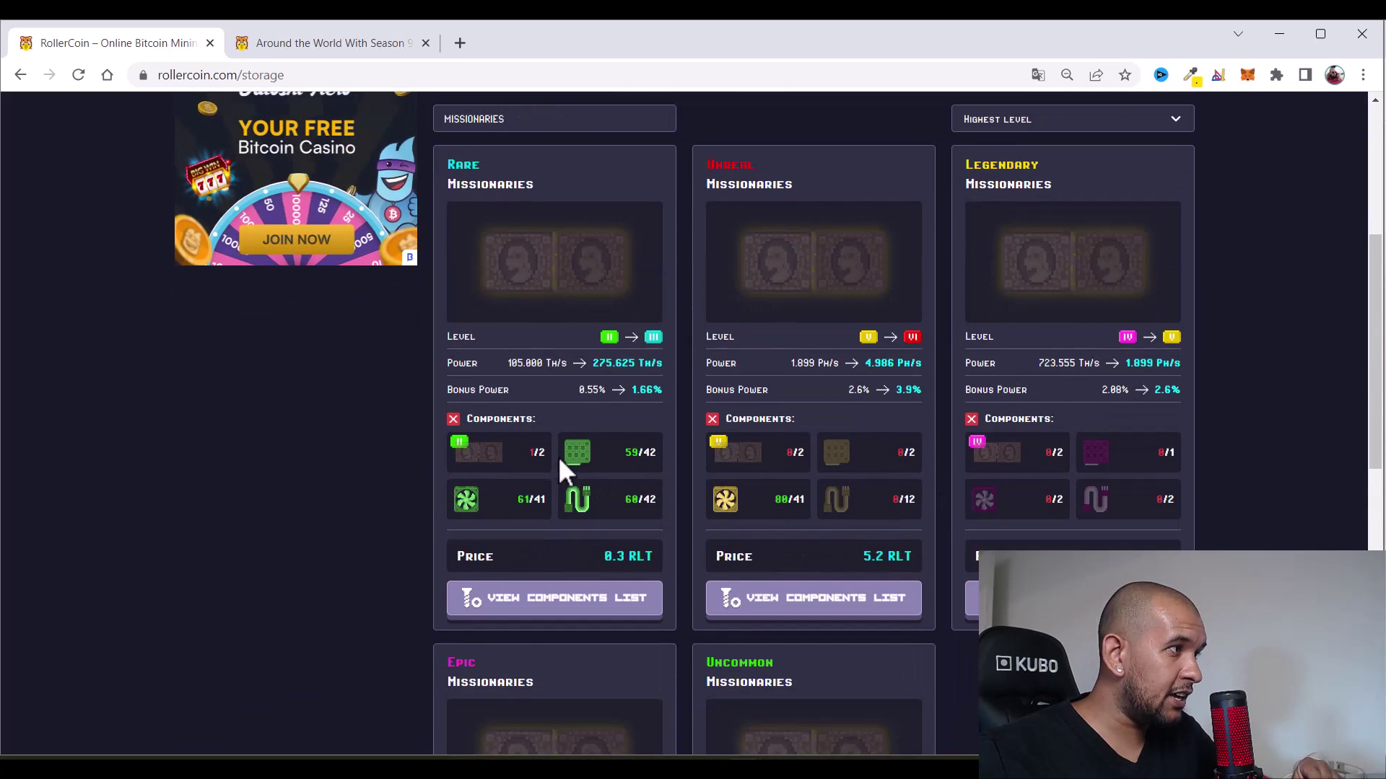
pyautogui.moveTo(557, 456); pyautogui.dragTo(526, 452)
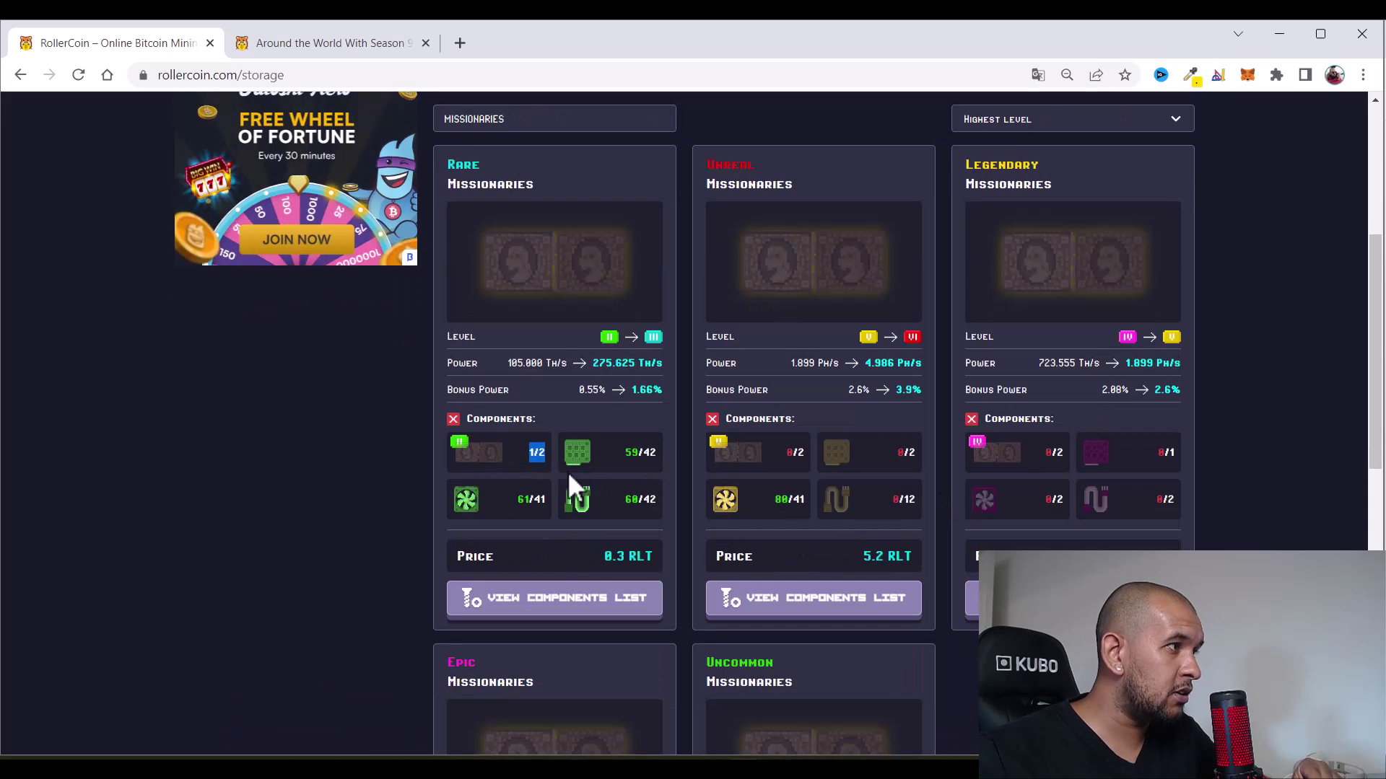
pyautogui.click(539, 456)
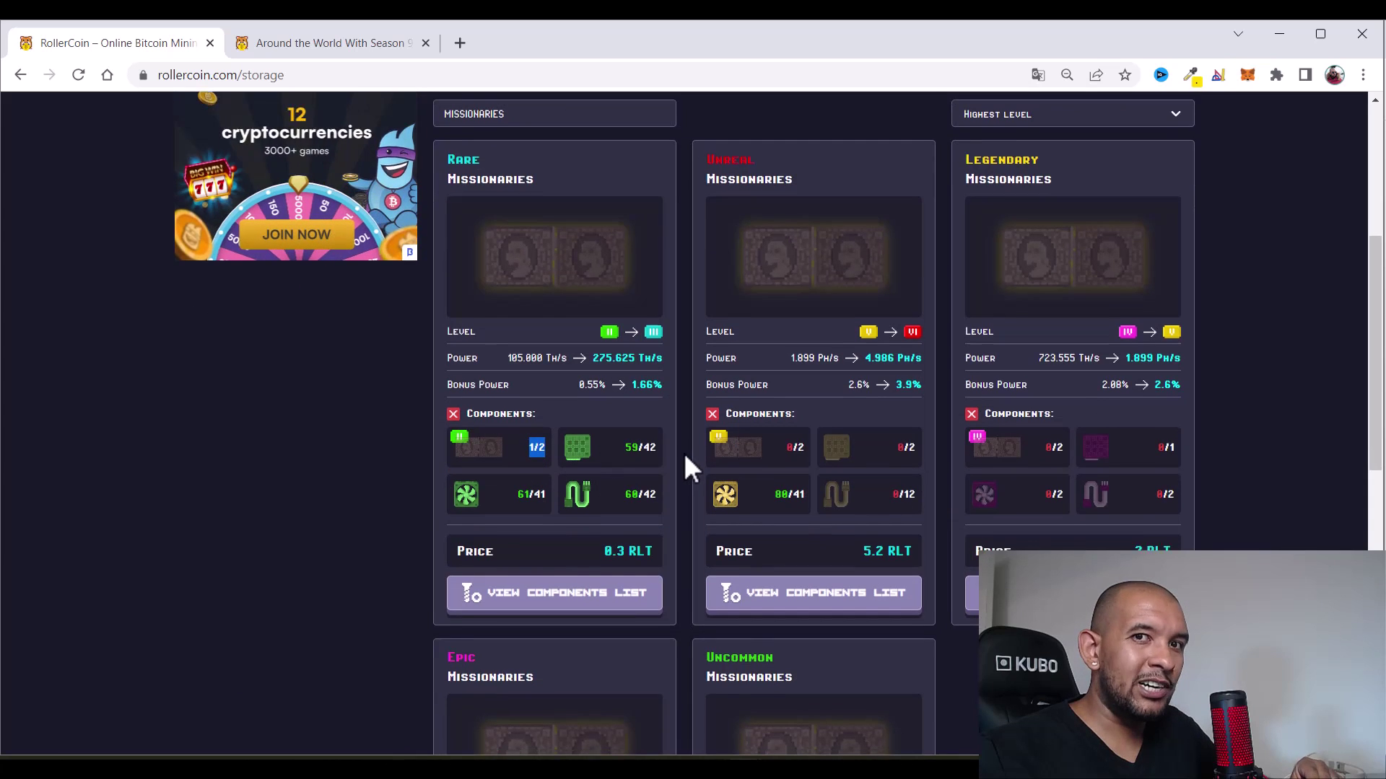
# Return to the Uncommon Missionaries merge and compute its net power gain in Calculator as 105000 - 80000
pyautogui.scroll(-5, 683, 453)
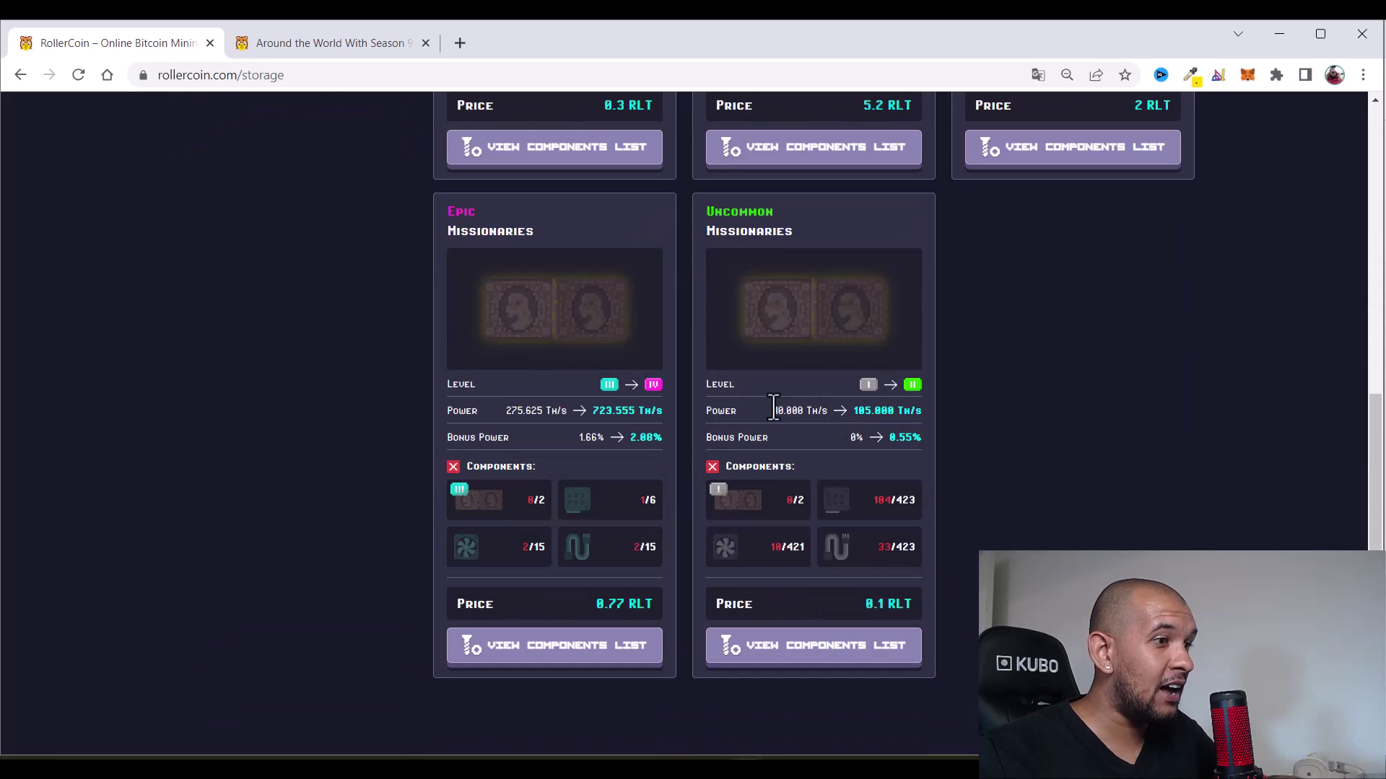
pyautogui.hotkey('alt', 'Tab')
pyautogui.moveTo(829, 214); pyautogui.dragTo(468, 200)
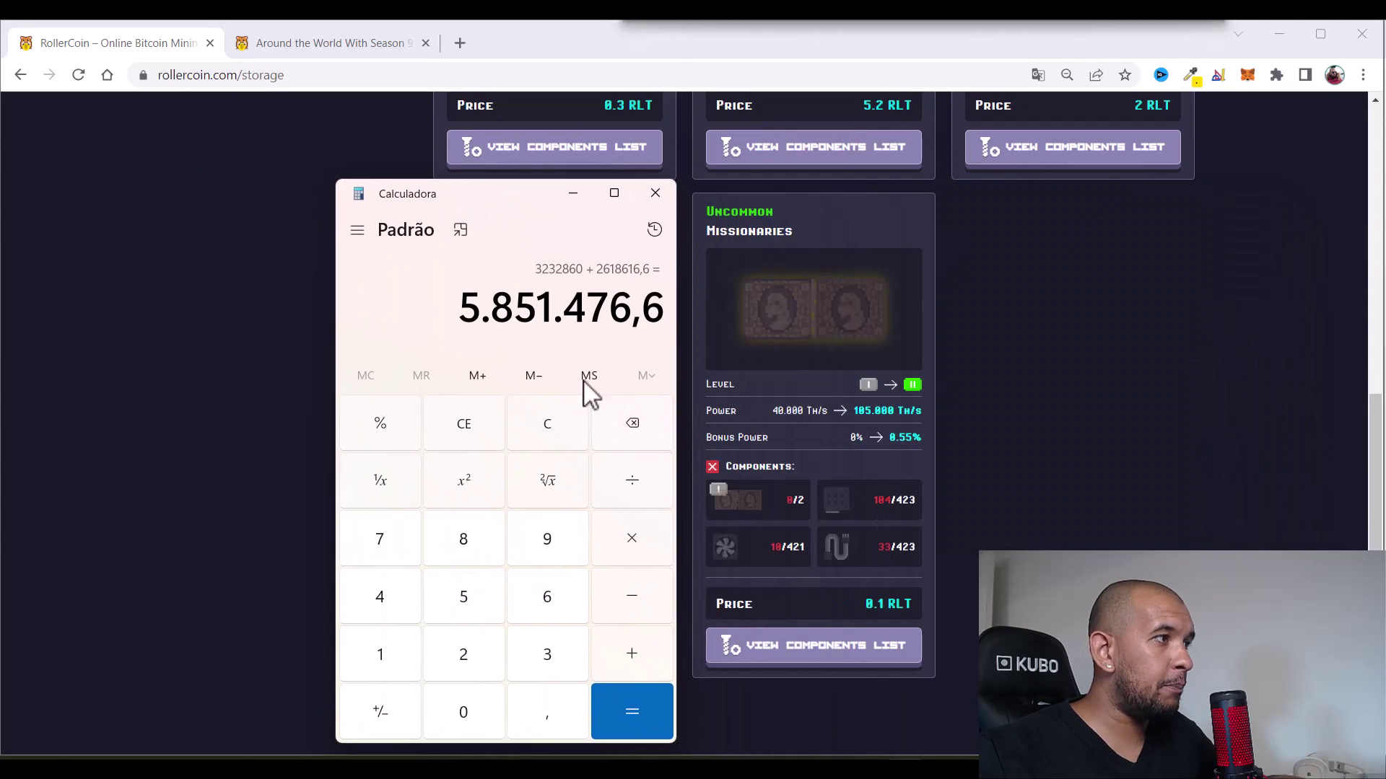
pyautogui.click(562, 427)
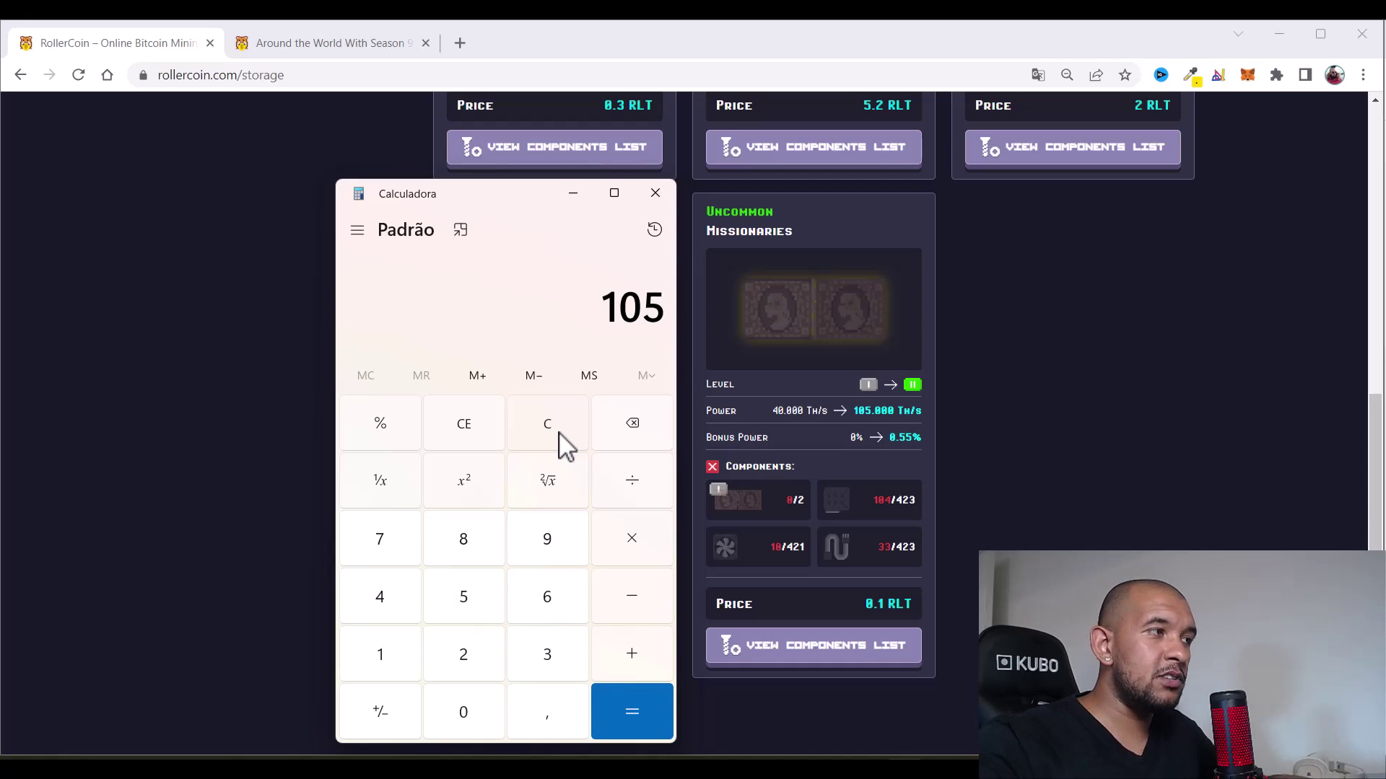
pyautogui.write('80000 =')
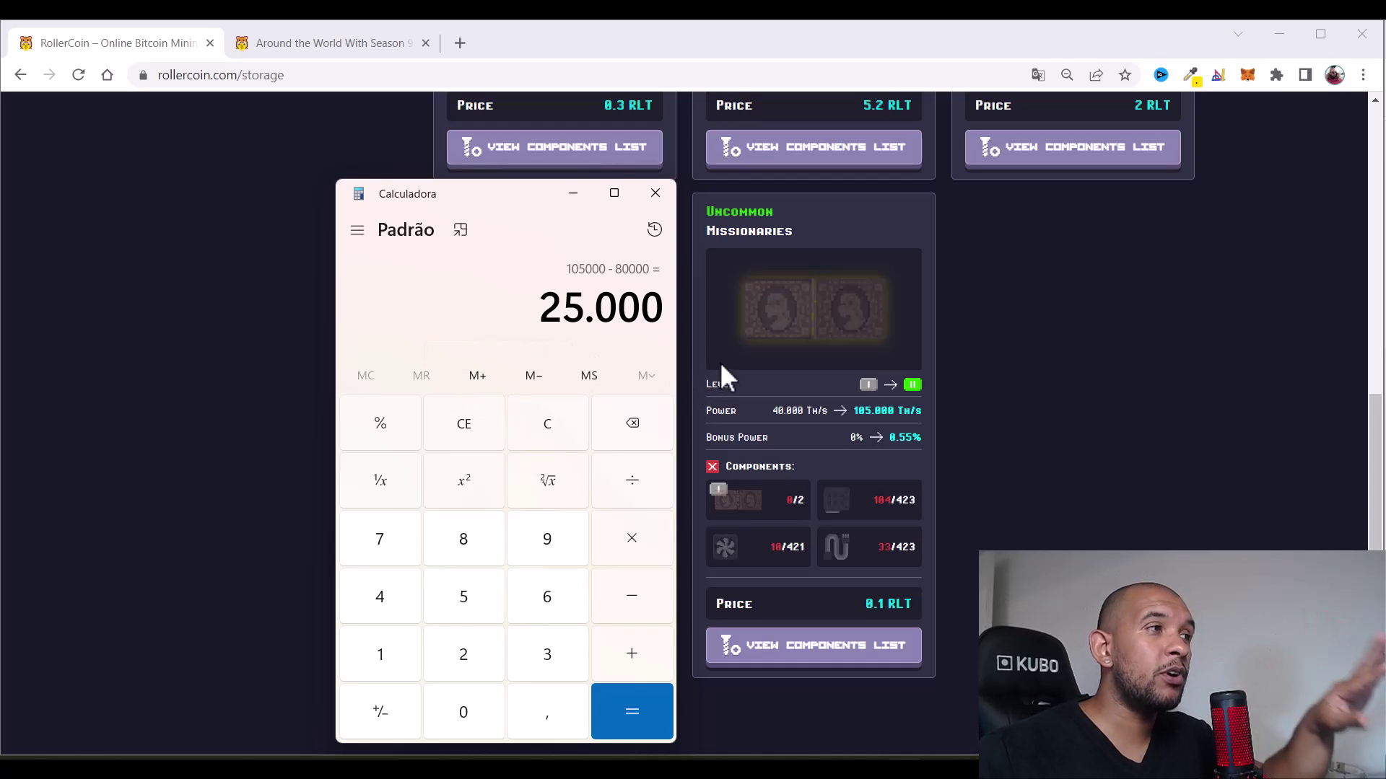
# Switch to the COMPRAR OU CRAFTAR spreadsheet and enter 25000 for Craft 1 under 100% FREE in J7
pyautogui.hotkey('alt', 'Tab')
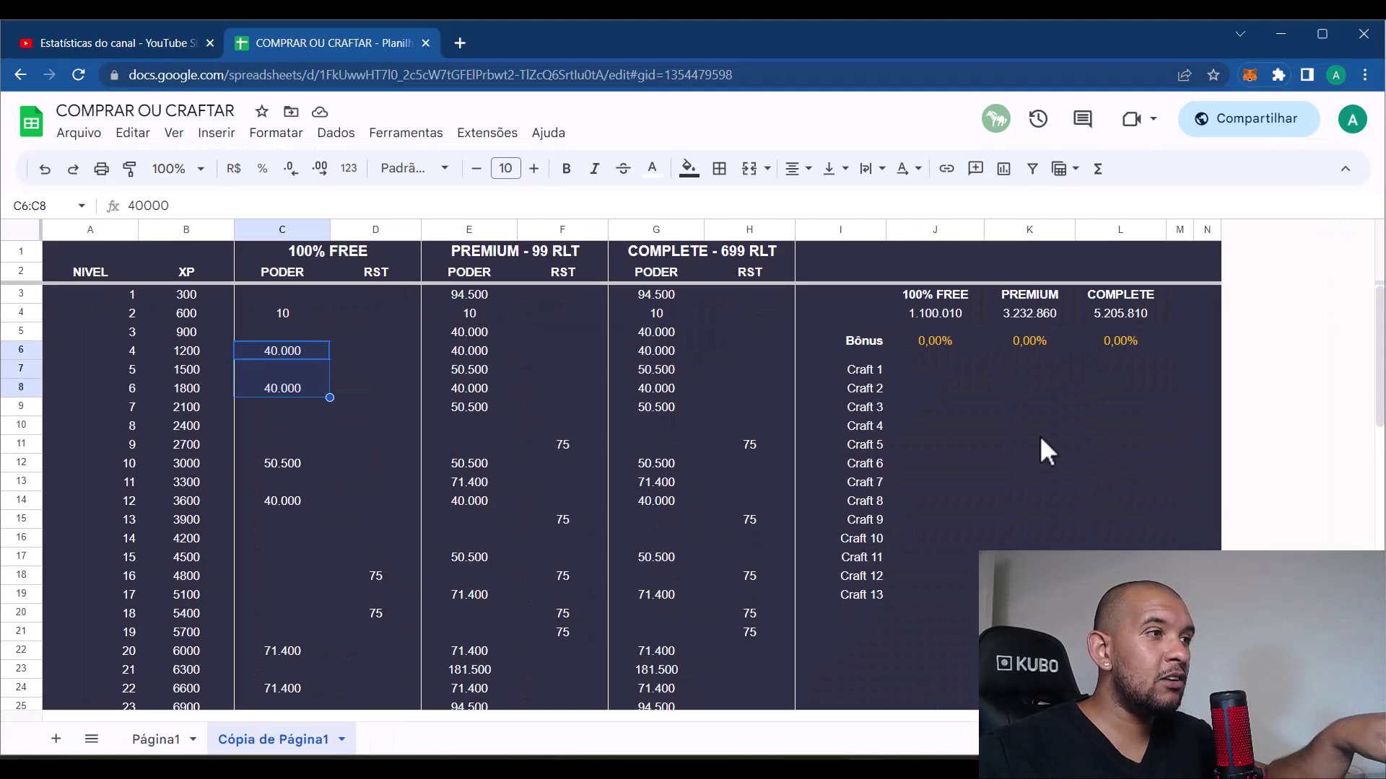
pyautogui.click(943, 370)
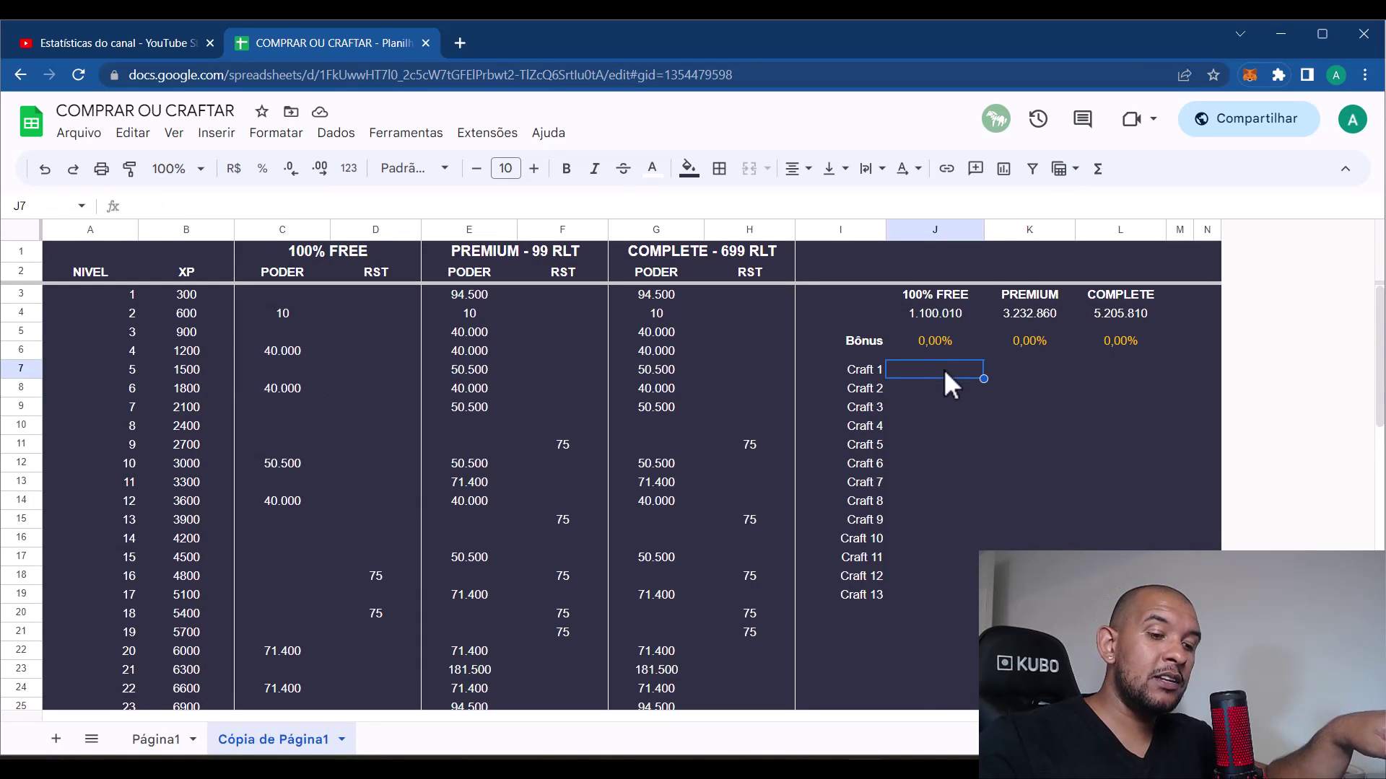
pyautogui.write('25000')
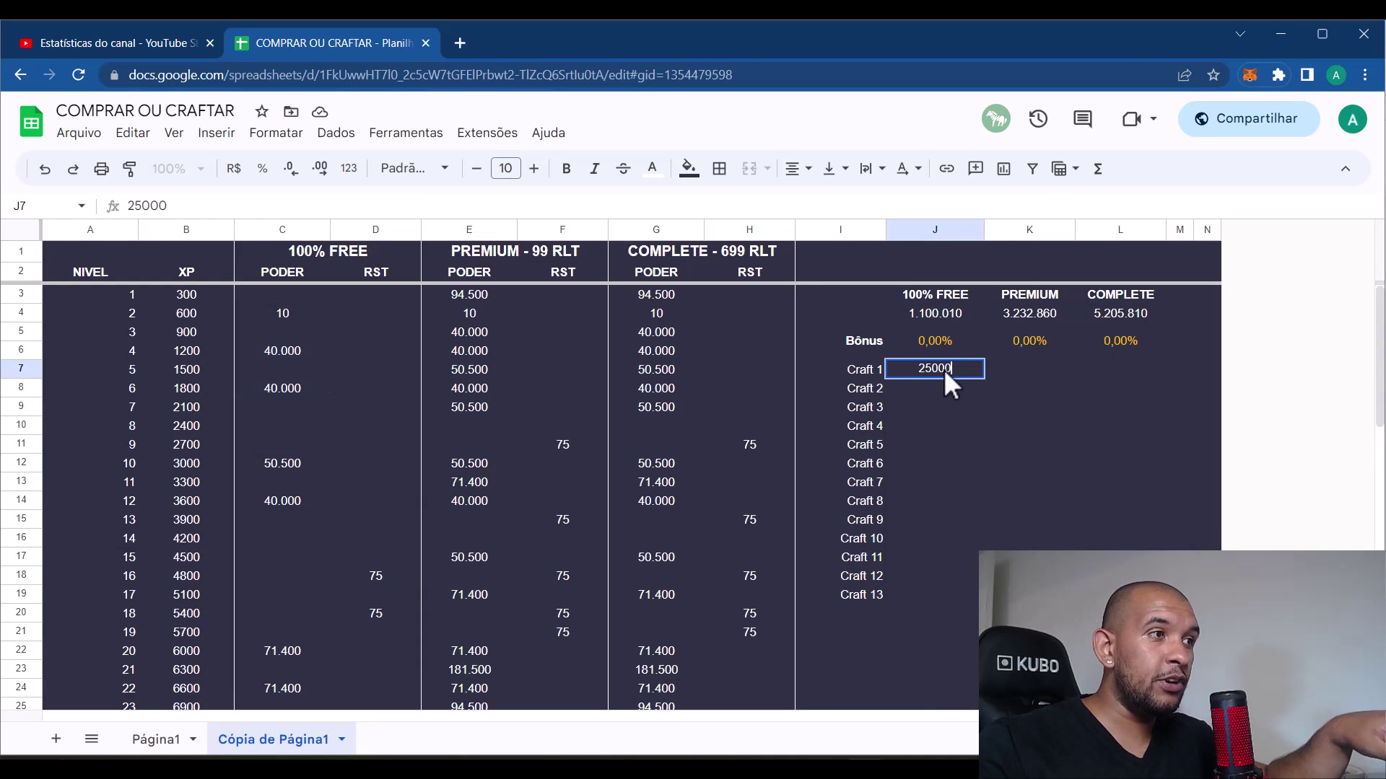
pyautogui.press('Return')
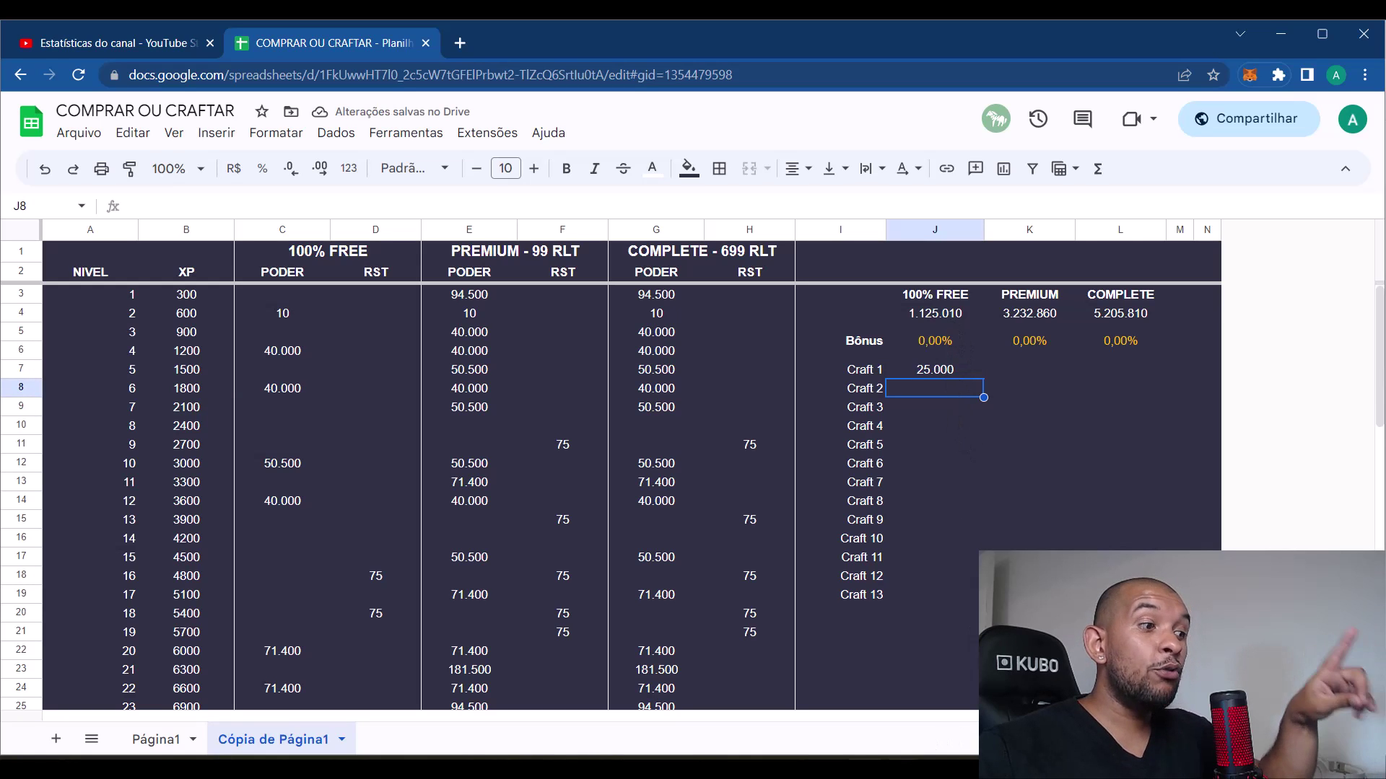
# Check the bonus power of the Uncommon Missionaries merge in RollerCoin and set the 100% FREE Bônus in the spreadsheet to 0,55%
pyautogui.click(863, 769)
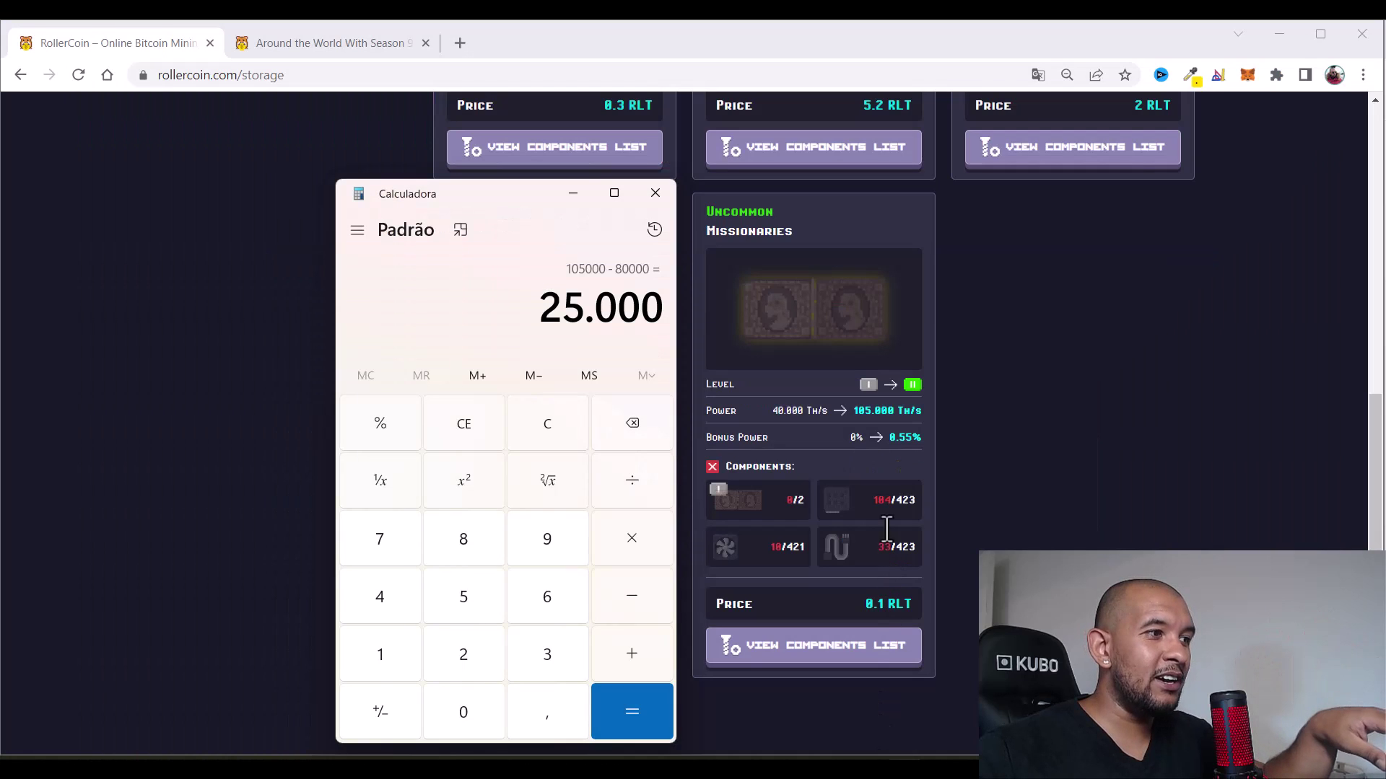
pyautogui.moveTo(892, 441); pyautogui.dragTo(906, 442)
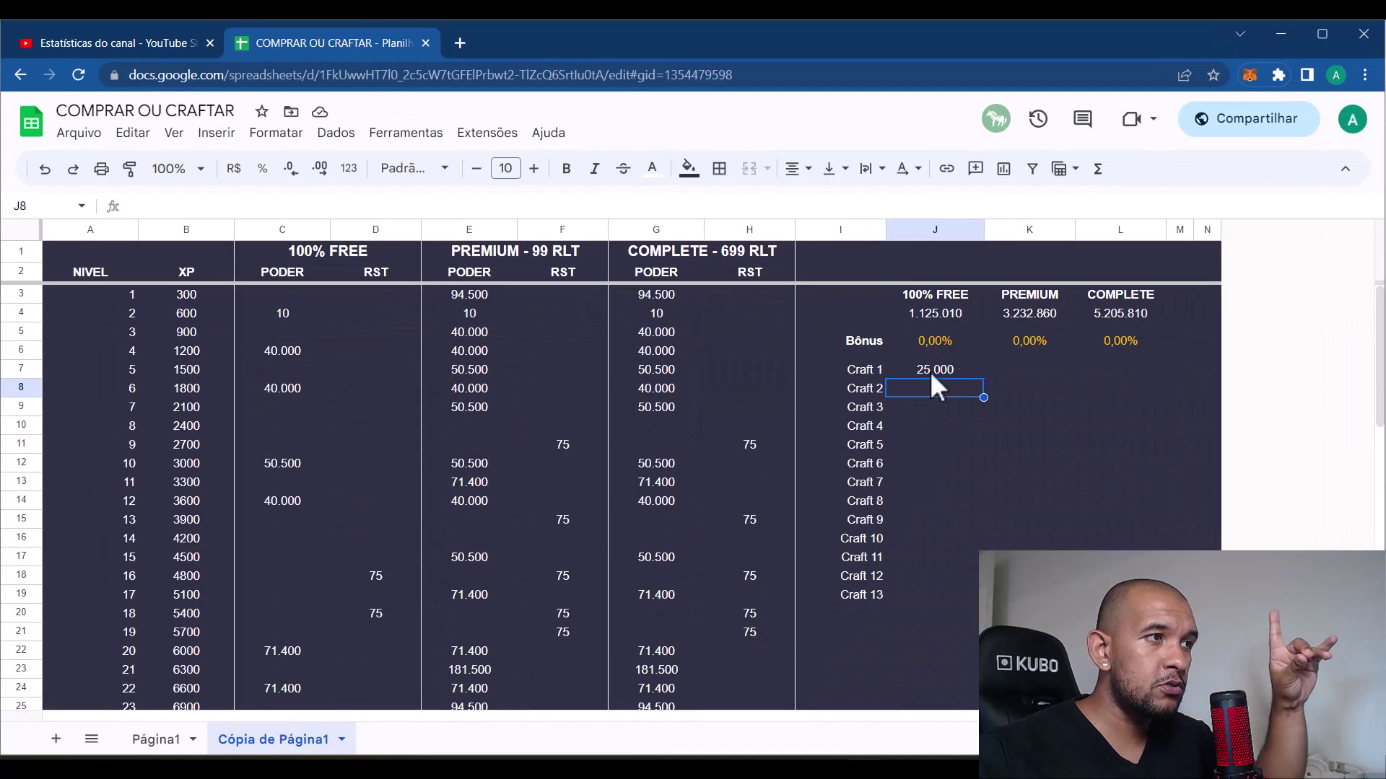
pyautogui.click(947, 350)
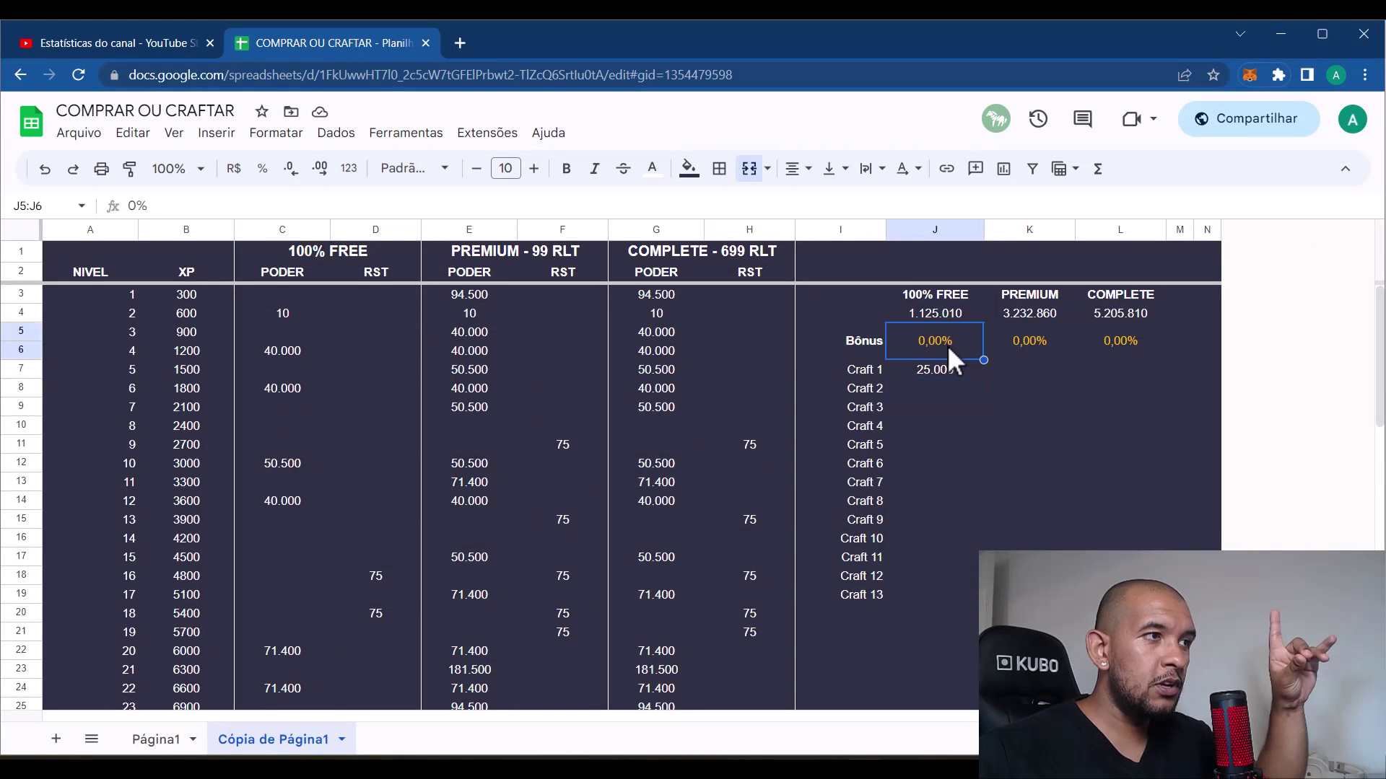
pyautogui.write('0')
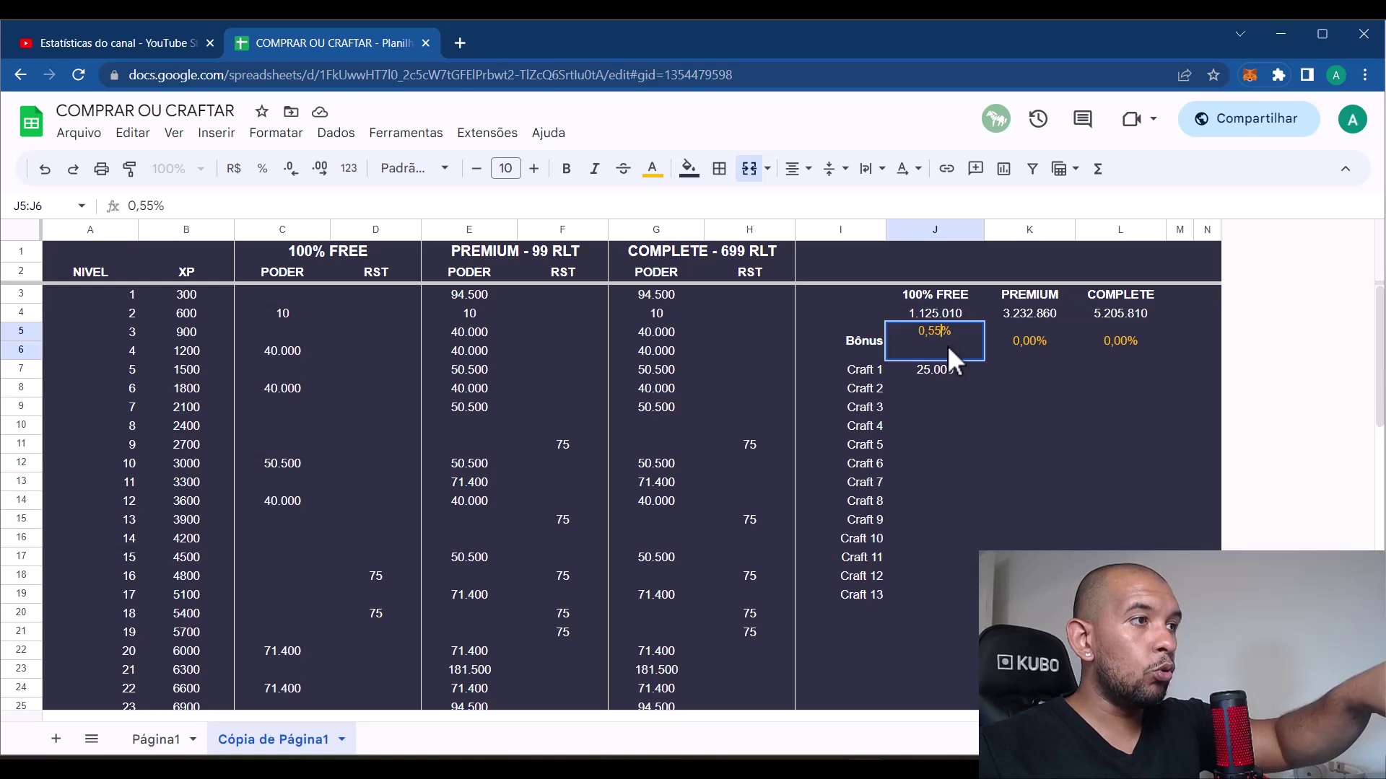
pyautogui.press('Return')
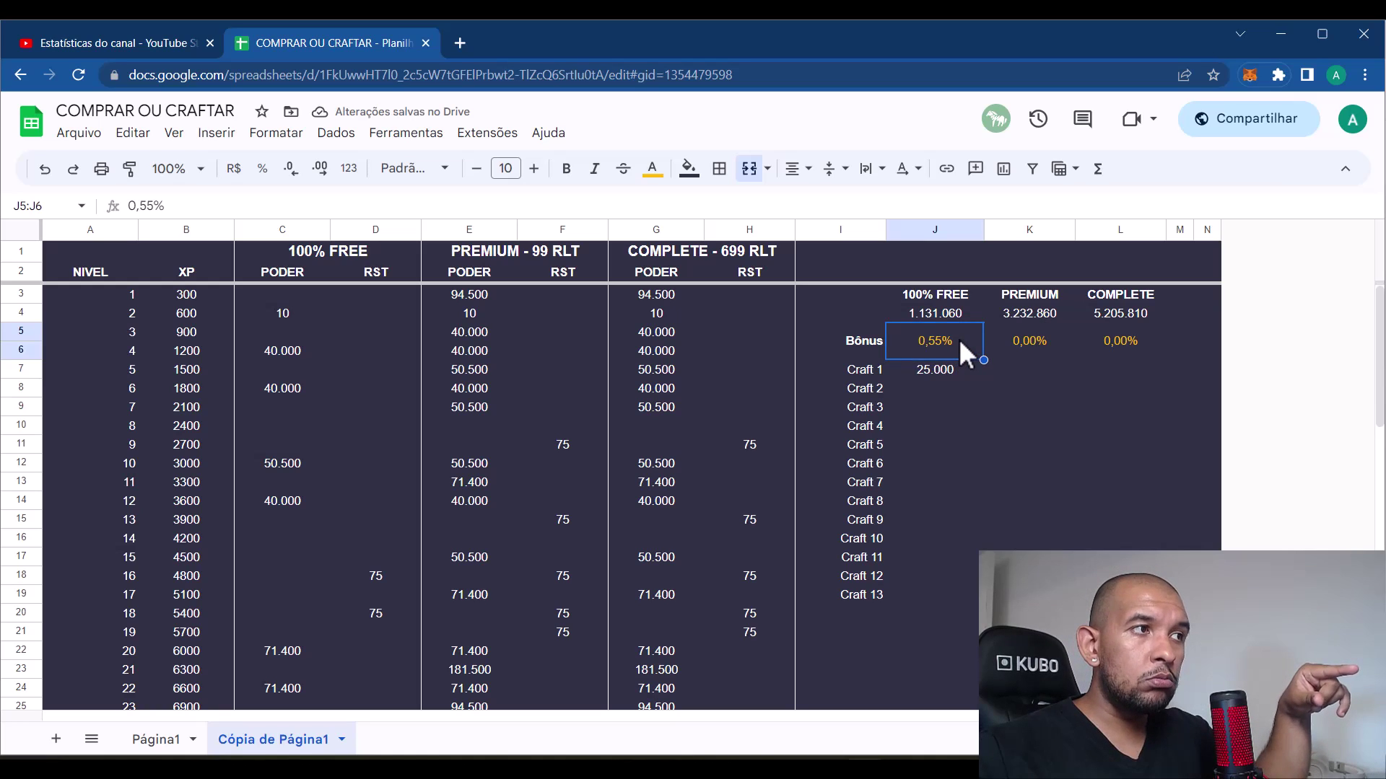
# Review the 100% FREE Bônus and Craft 1 entries alongside the empty Craft 2 cell
pyautogui.click(966, 405)
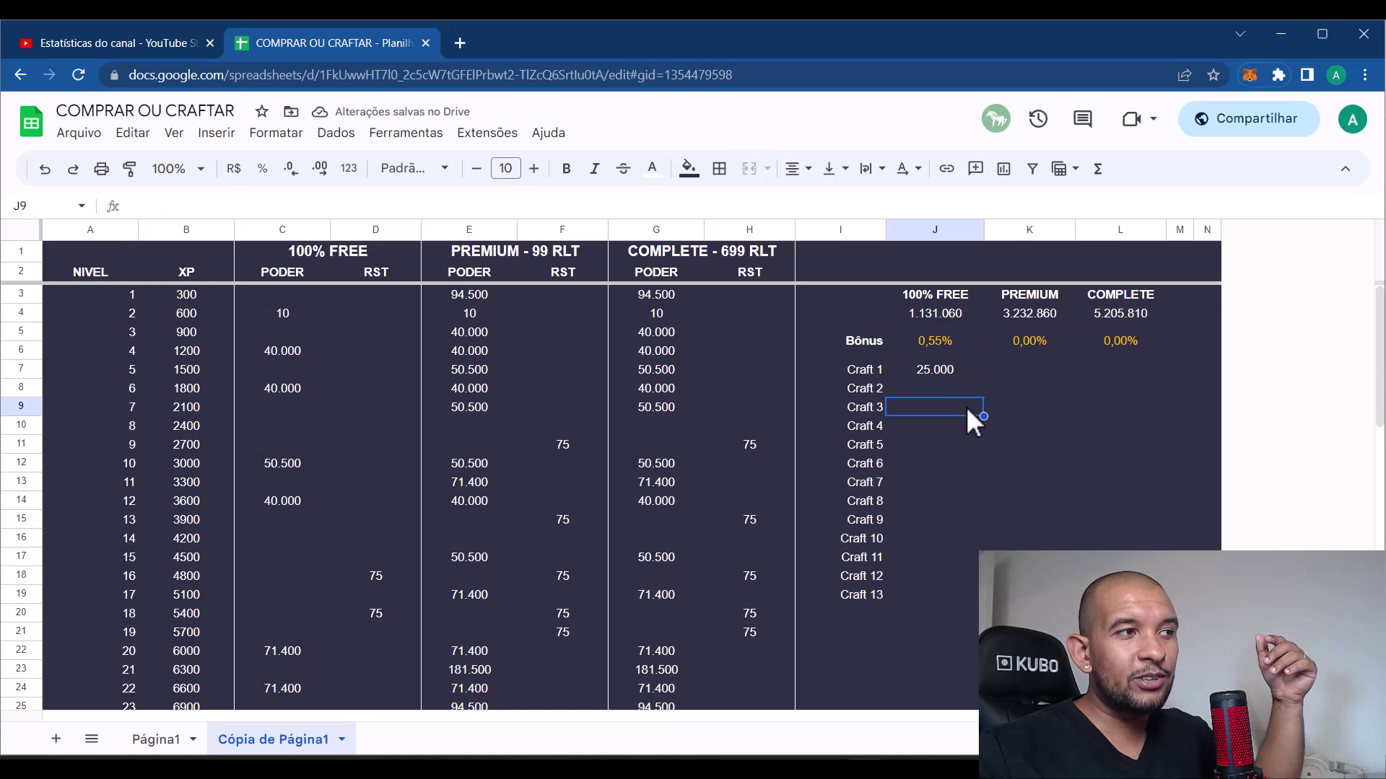
pyautogui.click(935, 339)
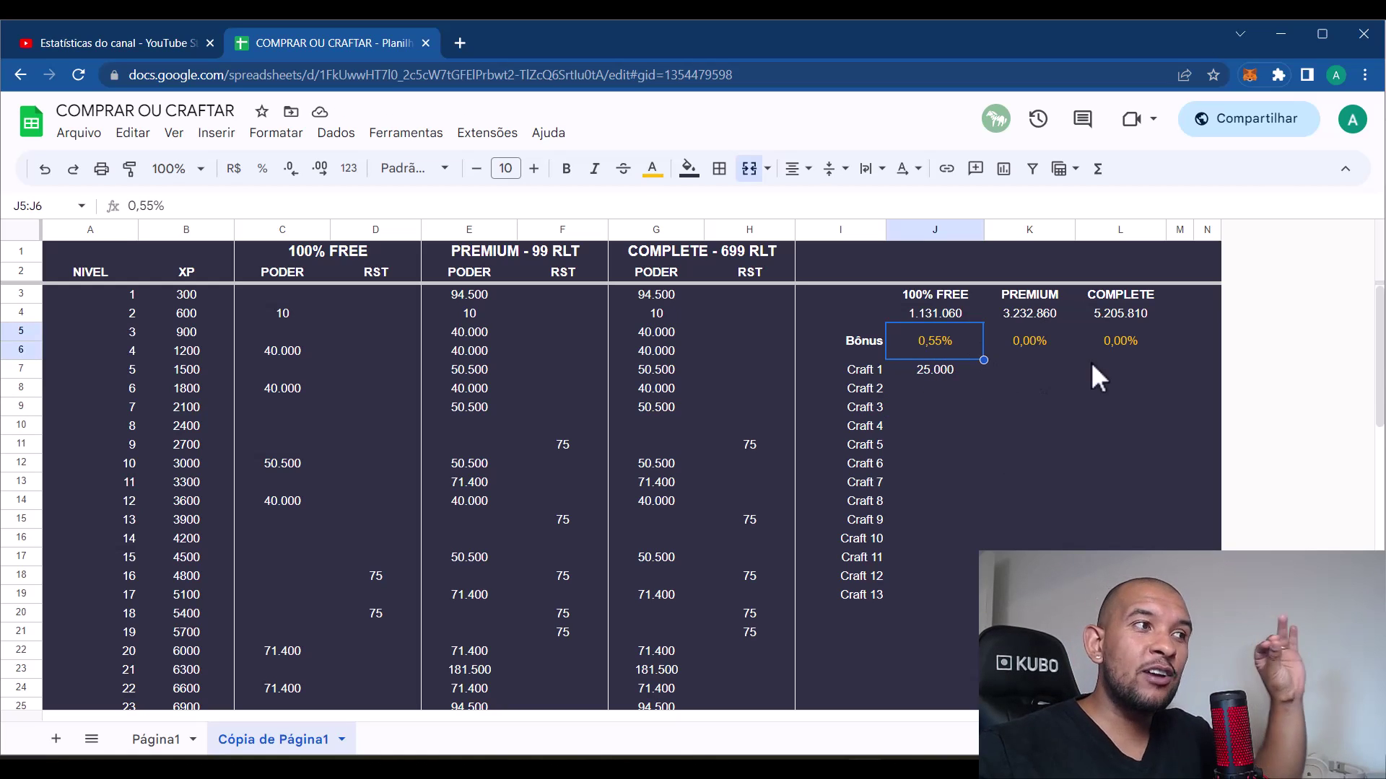
pyautogui.click(1017, 399)
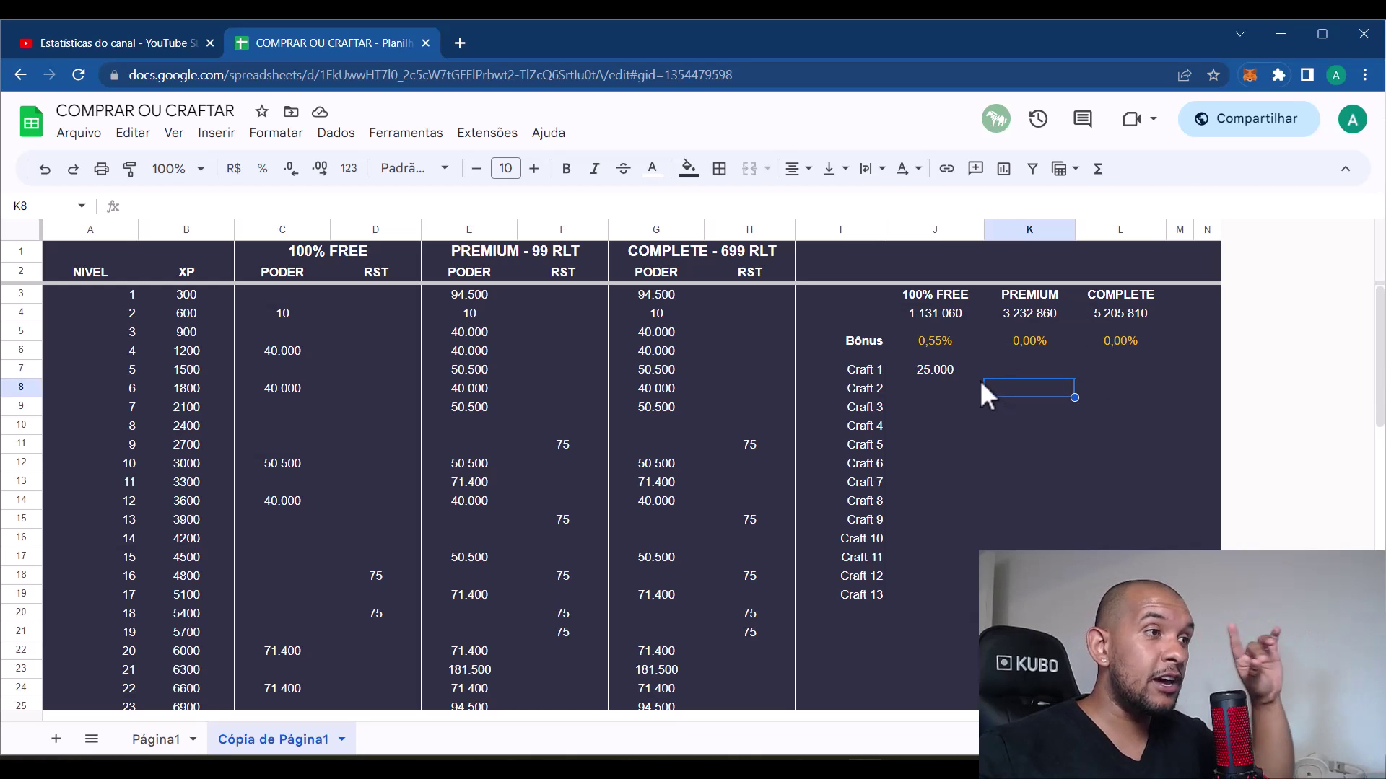
pyautogui.click(925, 372)
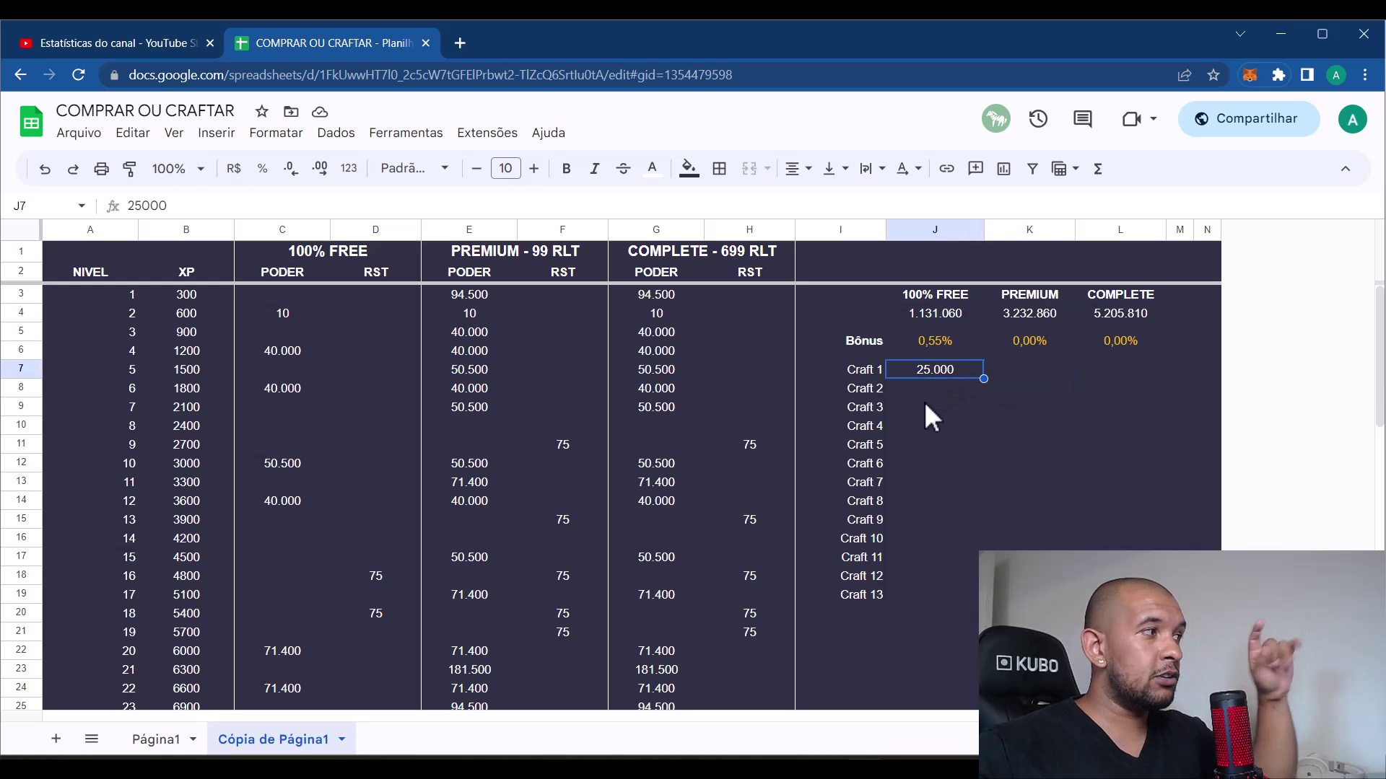
pyautogui.click(932, 390)
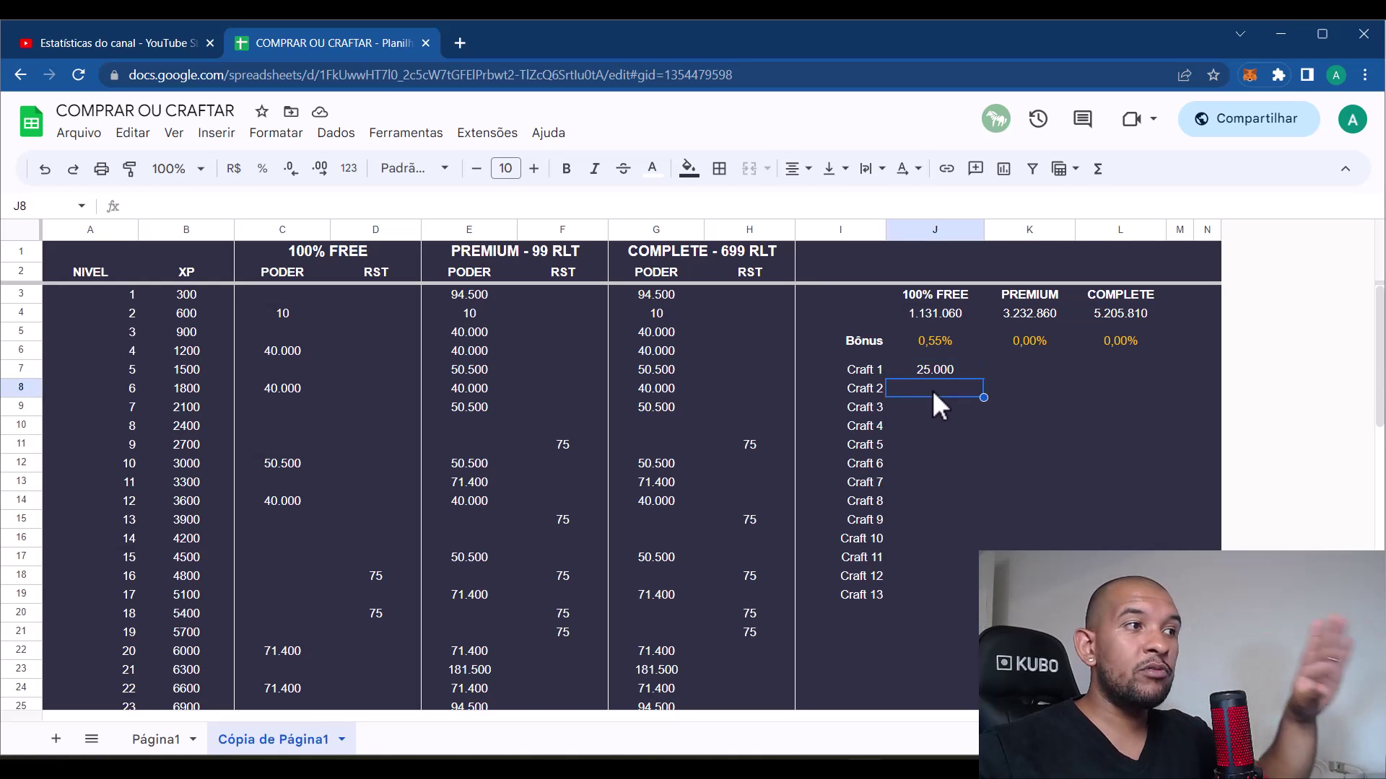
pyautogui.click(950, 340)
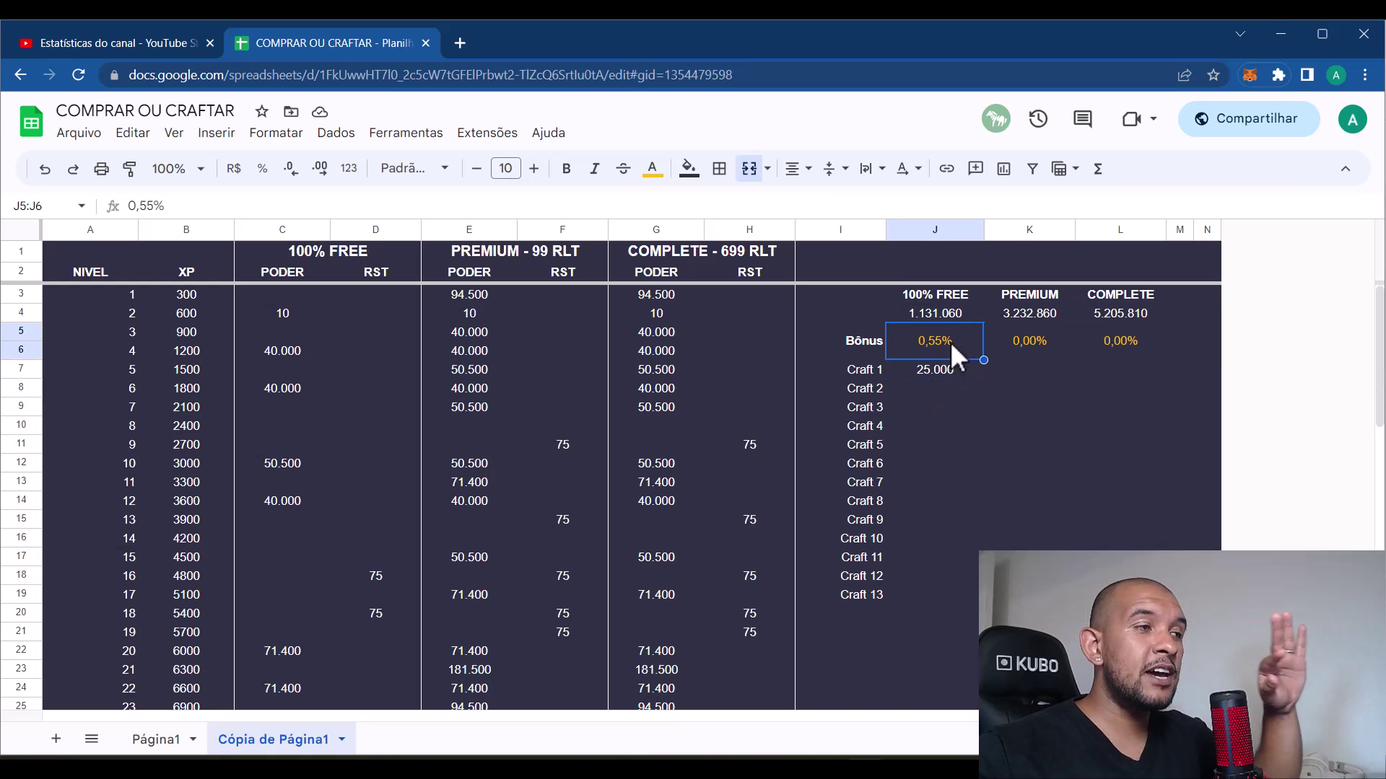
pyautogui.click(928, 374)
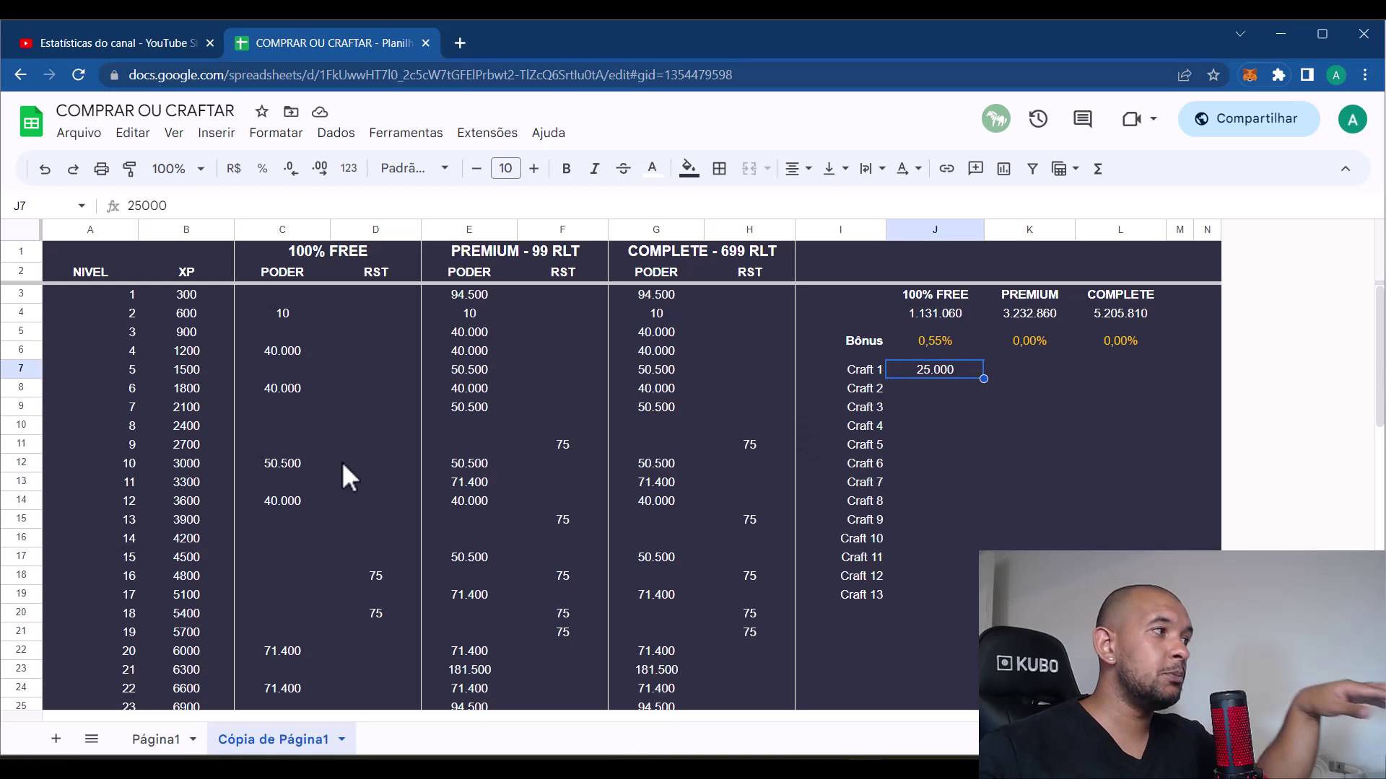
# Look through the 100% FREE power rewards for matching miners and select the two 71.400 rewards in C22:C24
pyautogui.click(281, 387)
pyautogui.scroll(-1, 304, 433)
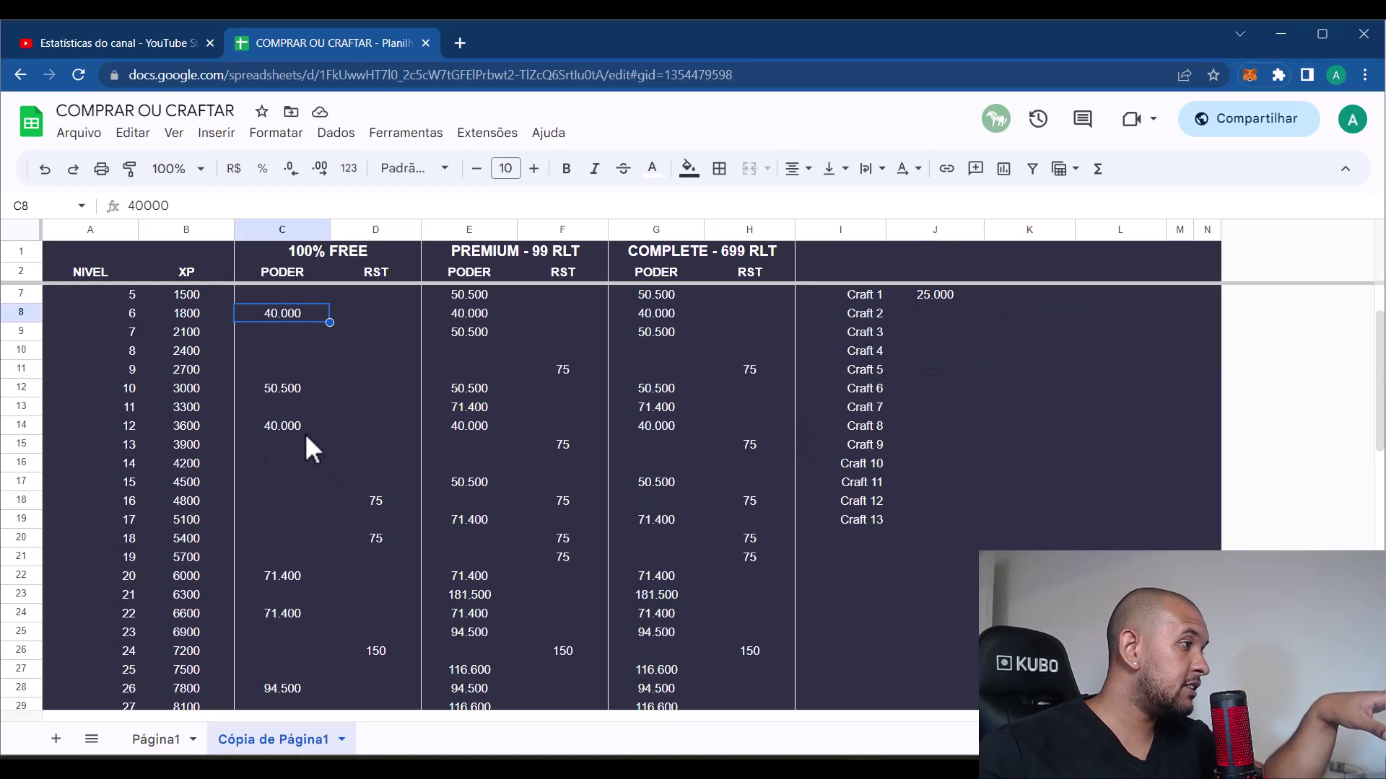
pyautogui.click(286, 389)
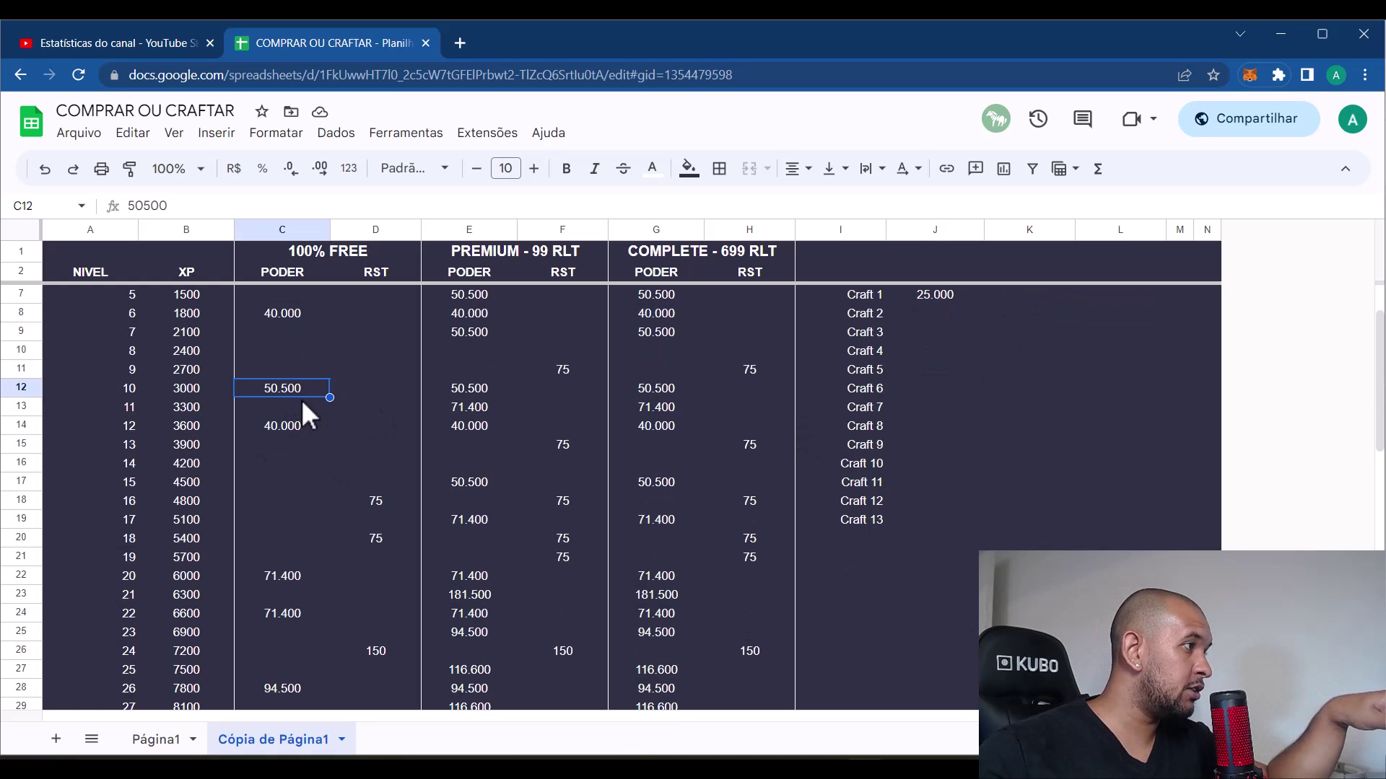
pyautogui.scroll(-6, 309, 532)
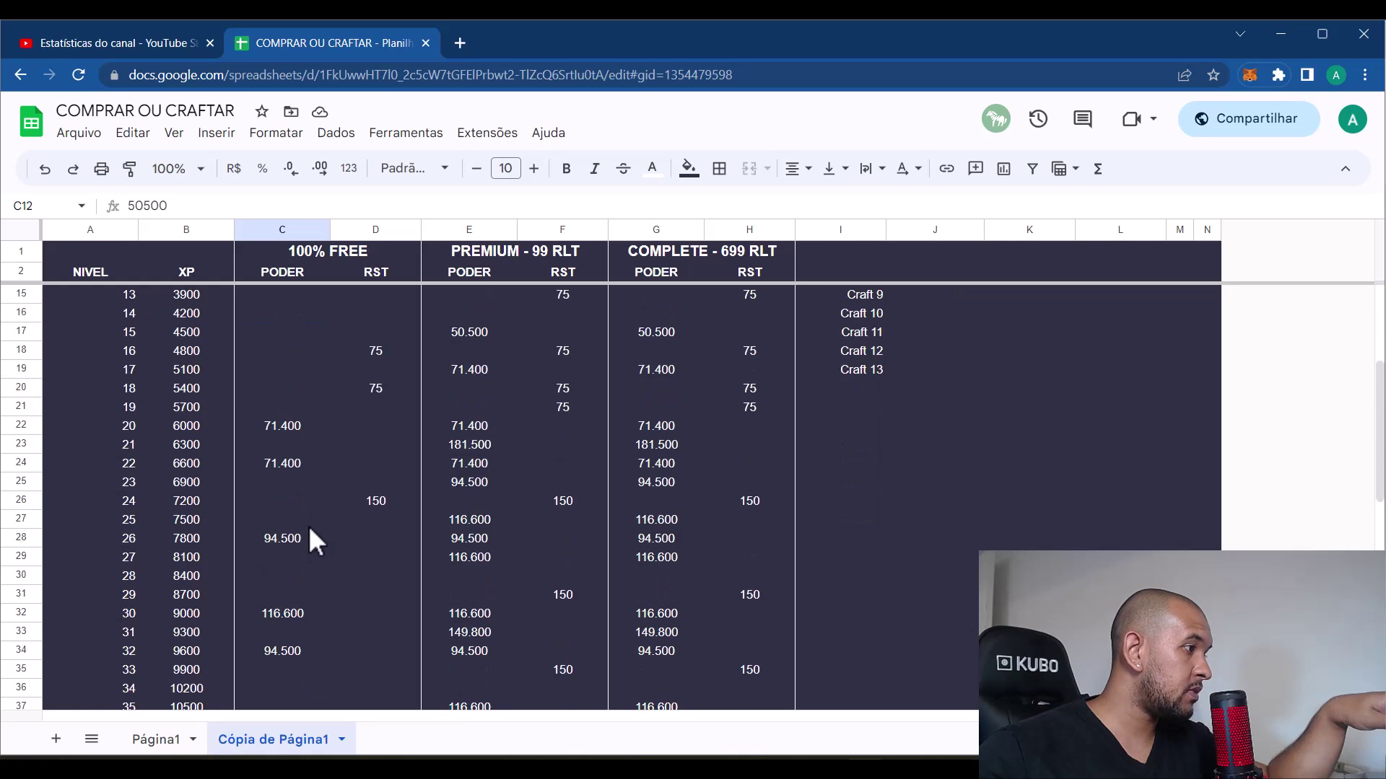
pyautogui.scroll(7, 310, 538)
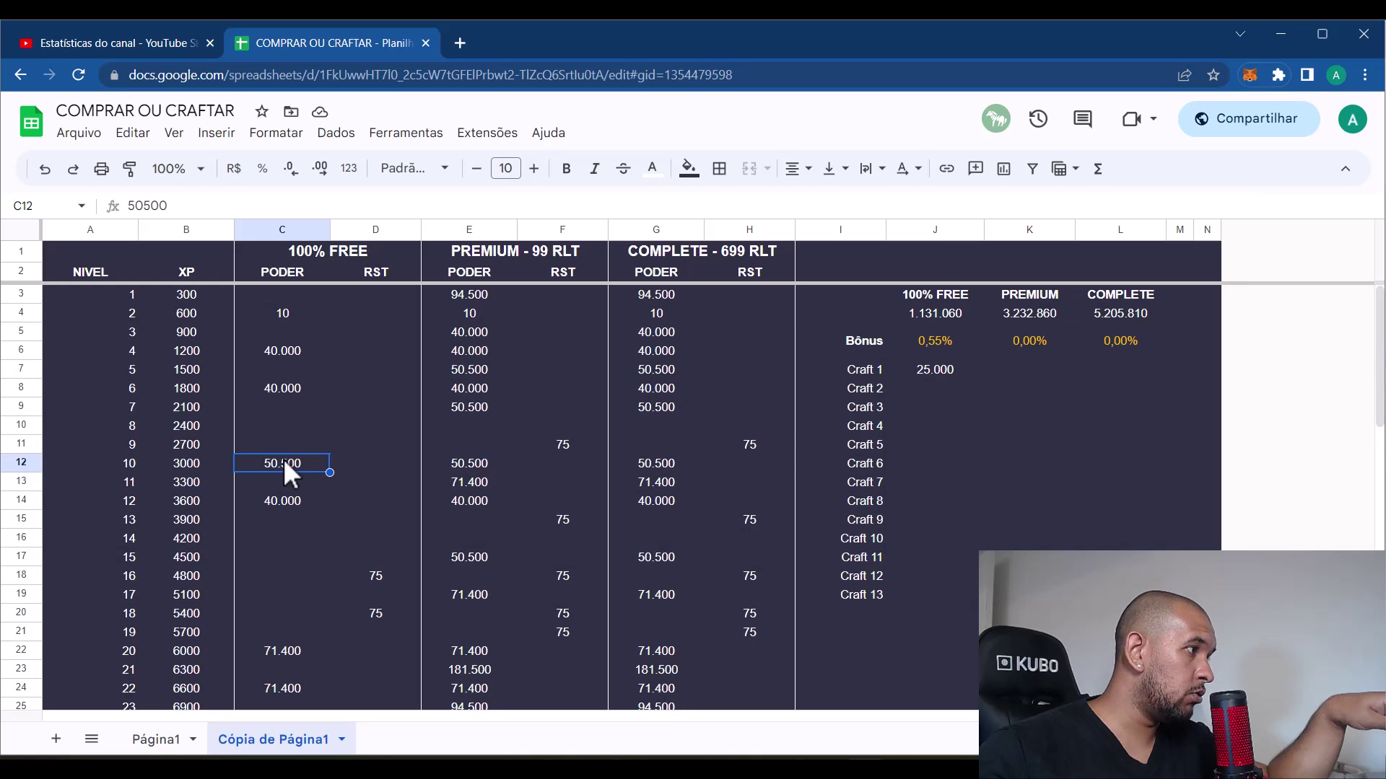
pyautogui.scroll(-1, 289, 475)
pyautogui.scroll(-2, 277, 396)
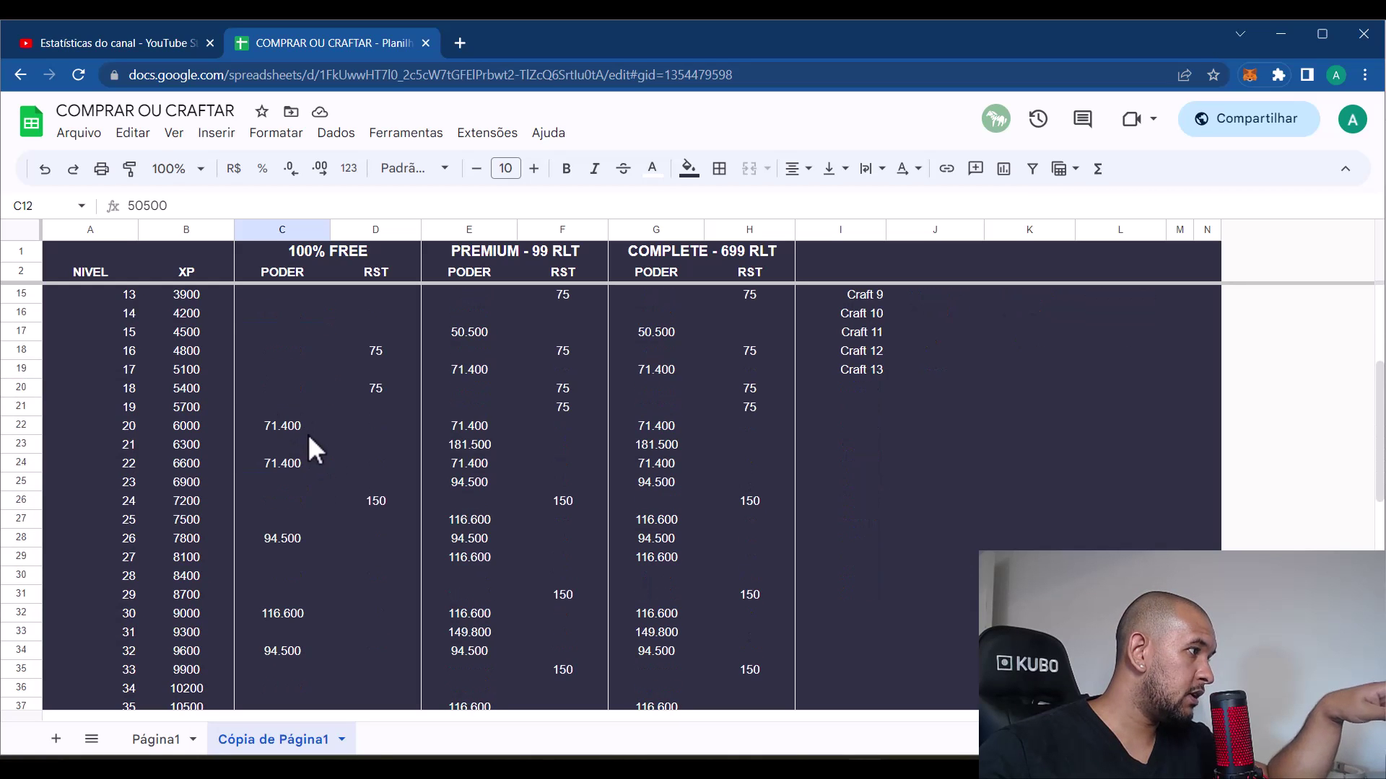
pyautogui.moveTo(301, 426); pyautogui.dragTo(298, 465)
pyautogui.scroll(-5, 340, 465)
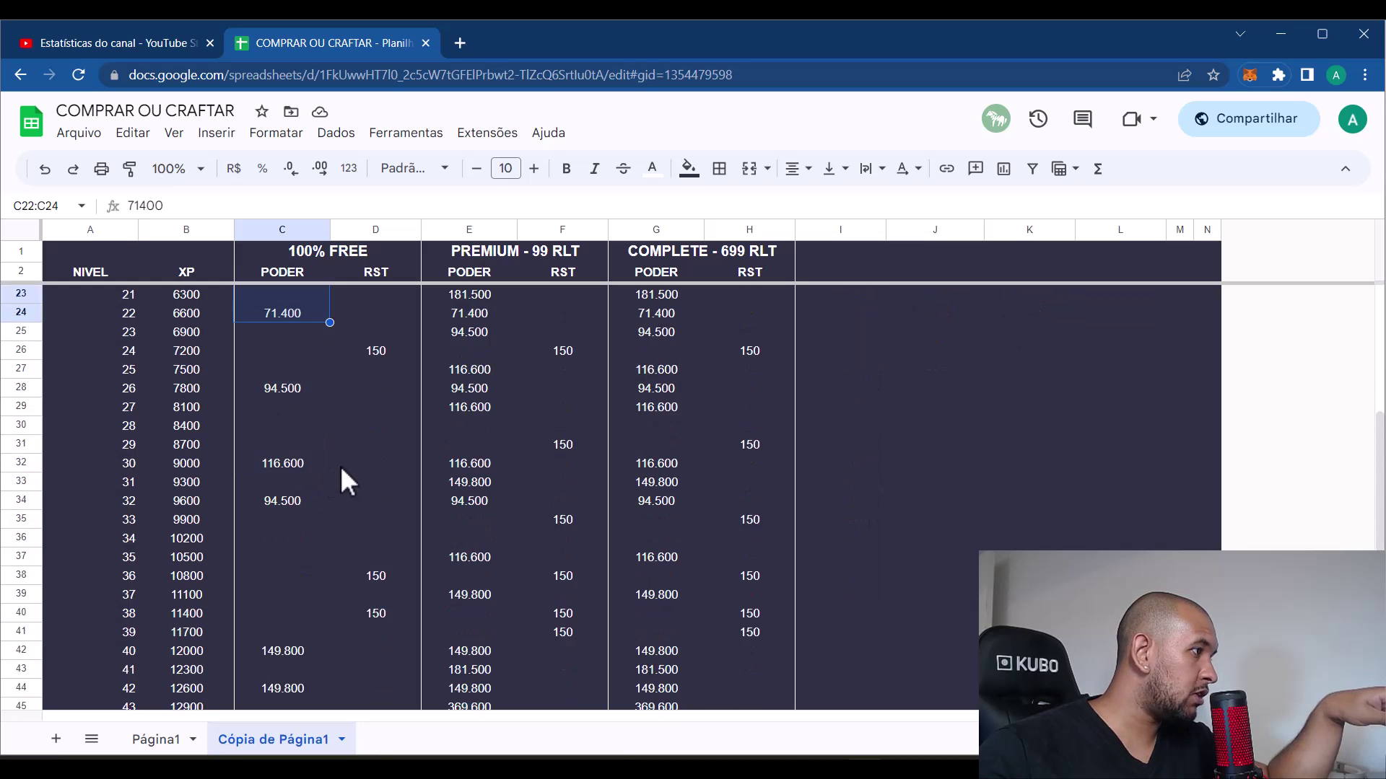
pyautogui.scroll(3, 328, 505)
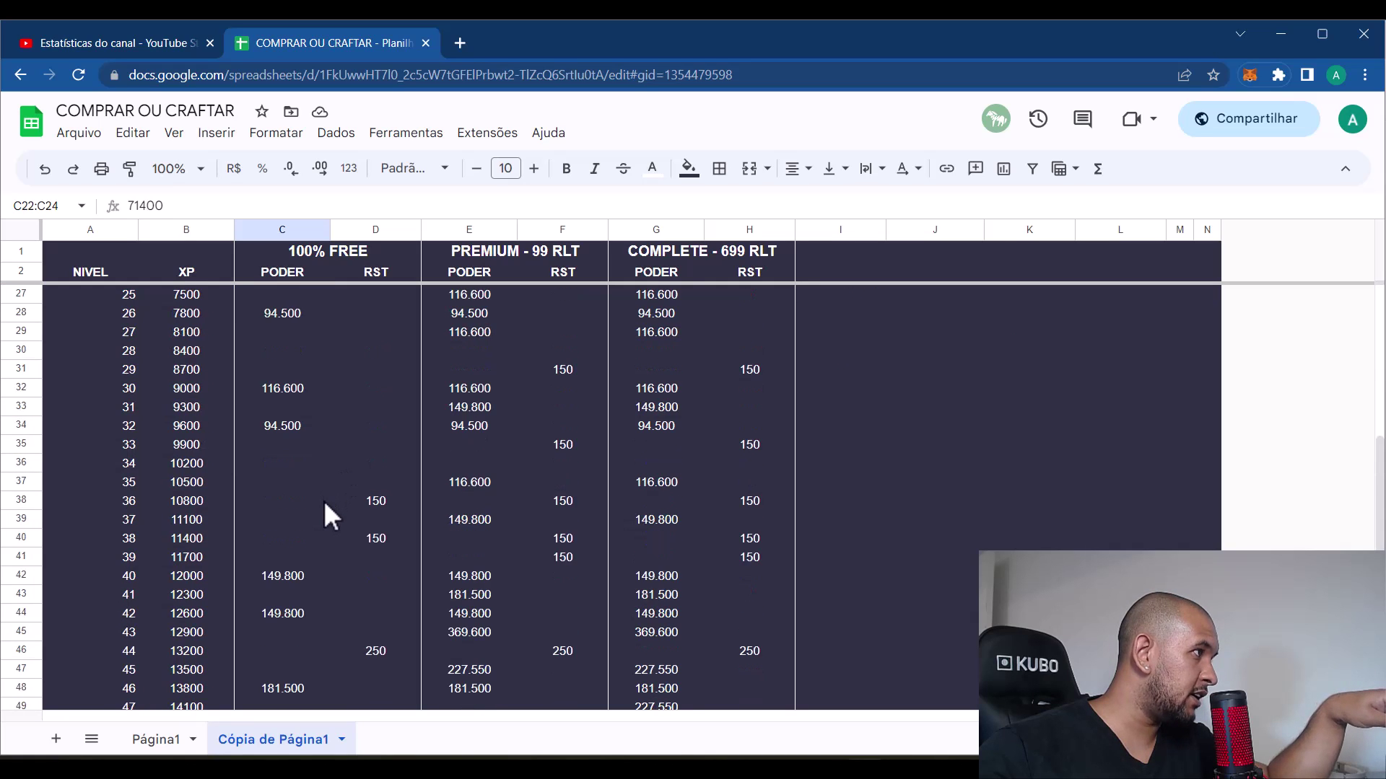
pyautogui.scroll(2, 323, 500)
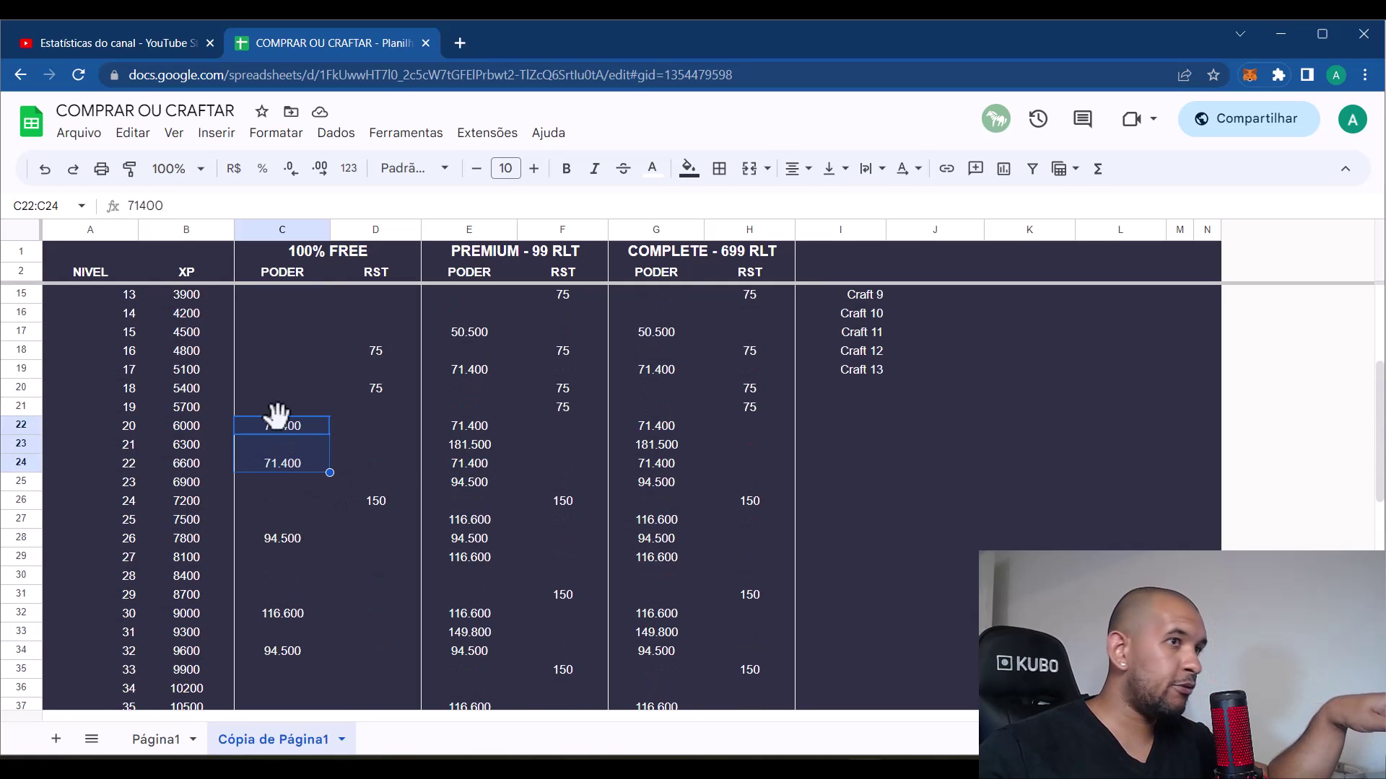
# Look up which miner has 71.400 power in the Notepad miner list and mark the name INCLUSION
pyautogui.hotkey('alt', 'Tab')
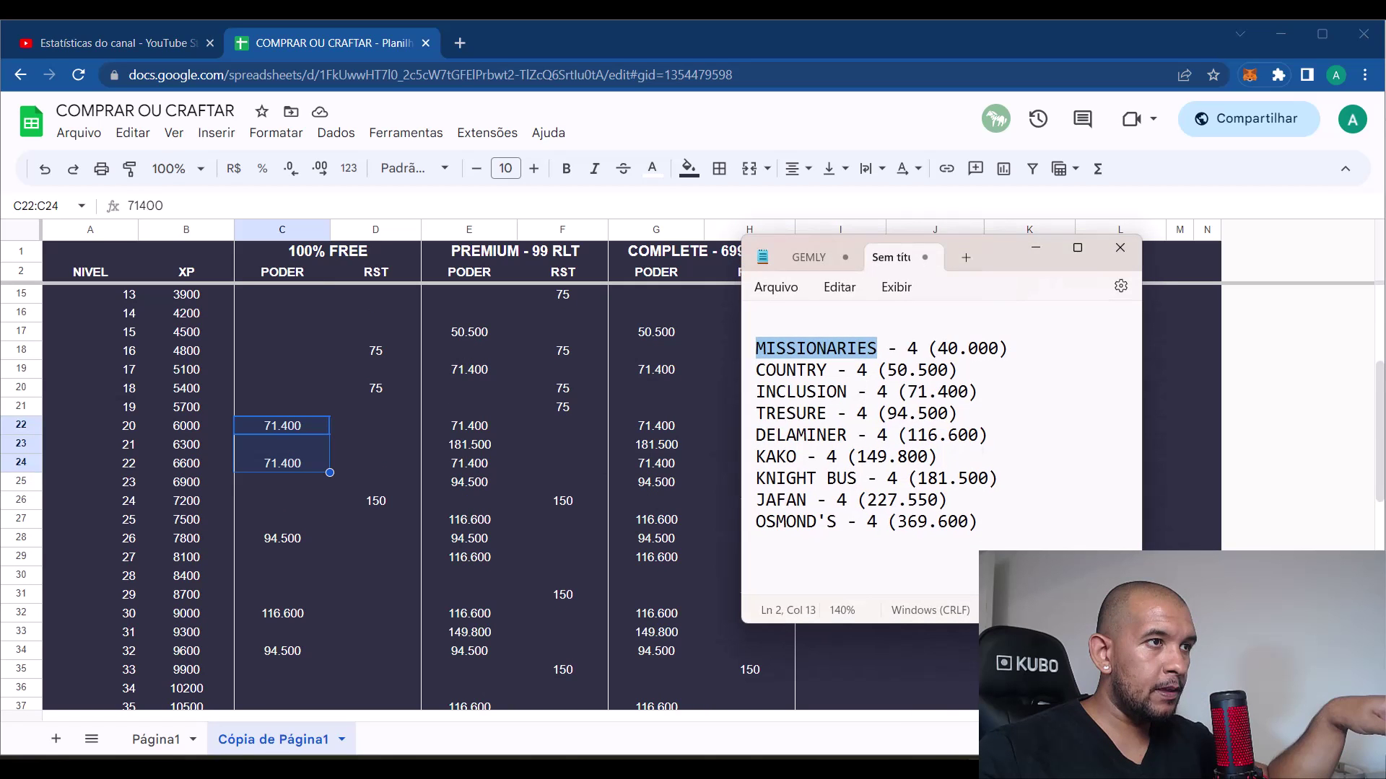
pyautogui.click(849, 370)
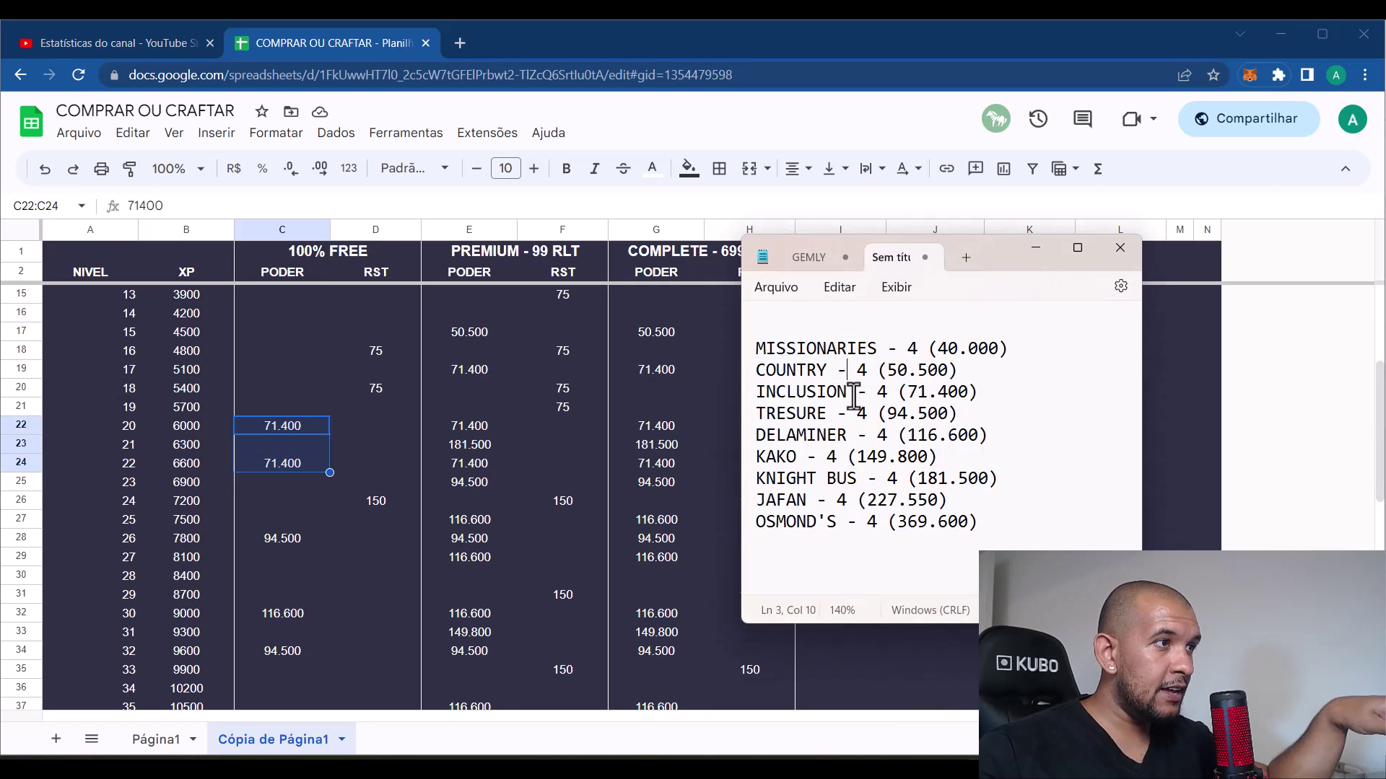
pyautogui.doubleClick(845, 392)
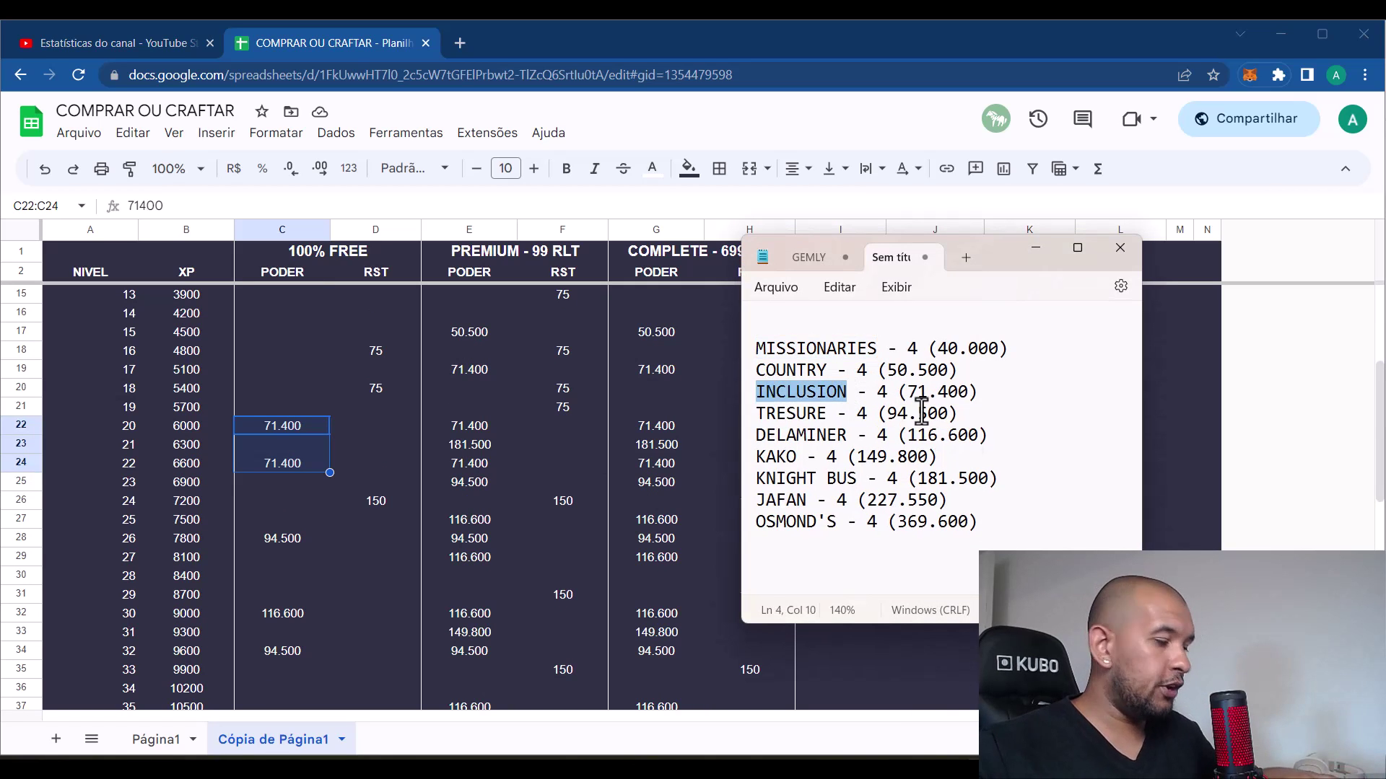
pyautogui.click(1035, 249)
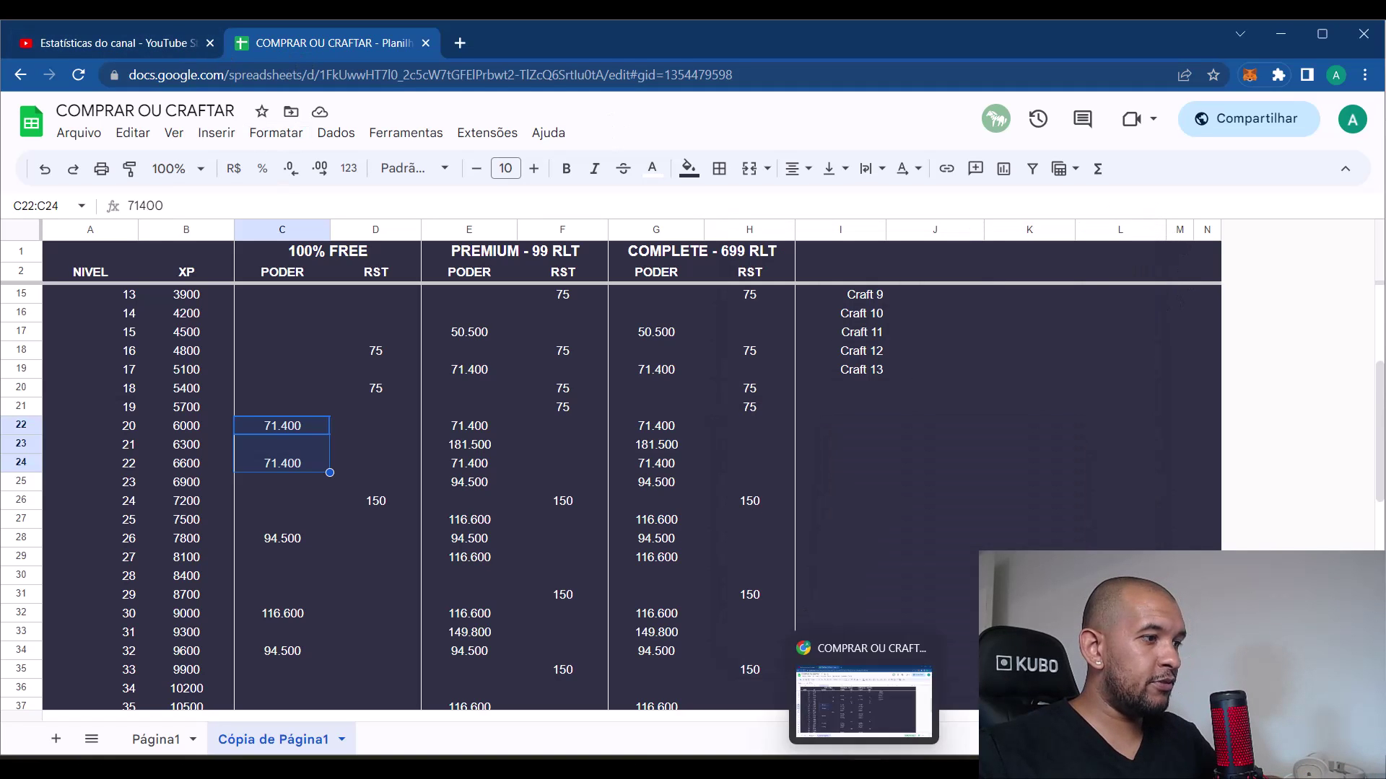
# Search the RollerCoin merge storage for "inclusion" and view the power and bonus of the Uncommon Inclusion Miner merge
pyautogui.click(910, 769)
pyautogui.scroll(10, 778, 399)
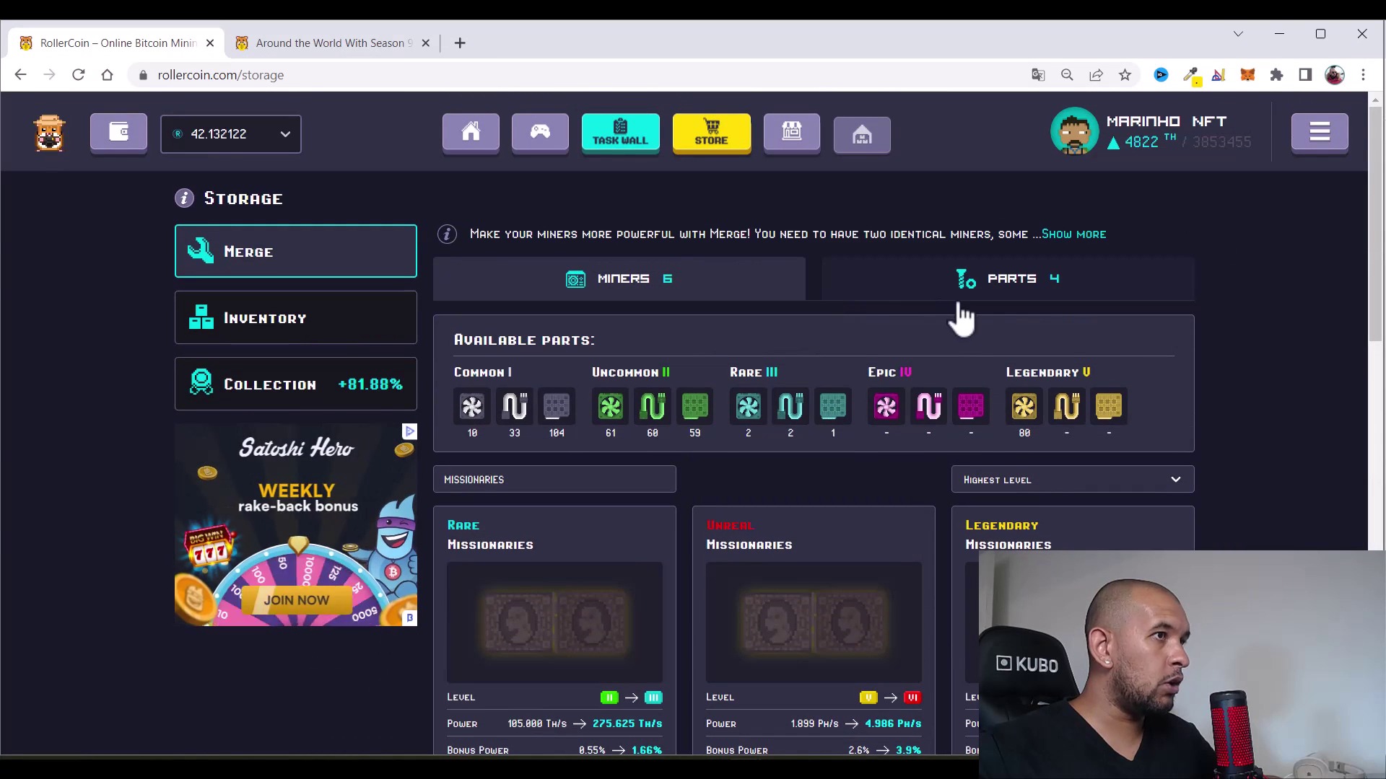
pyautogui.doubleClick(544, 480)
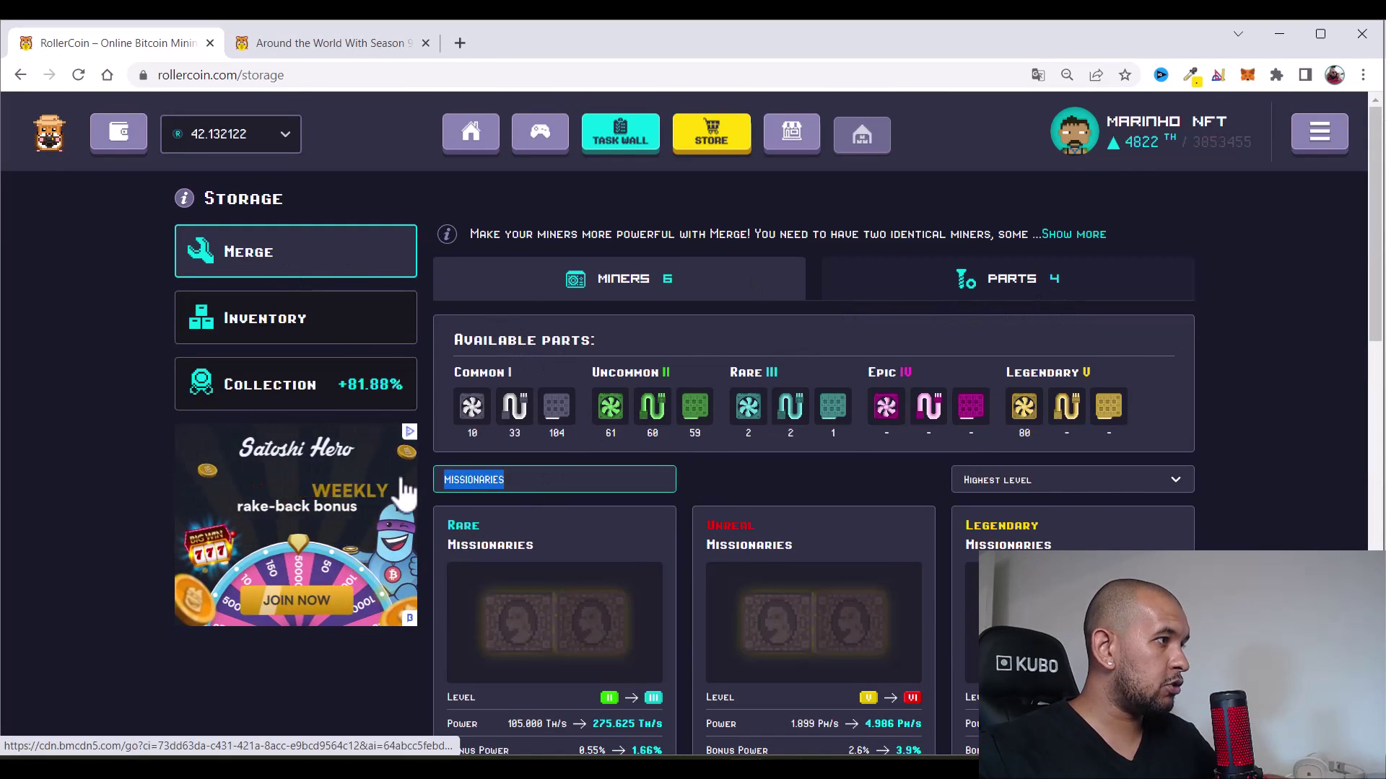
pyautogui.write('inclusion')
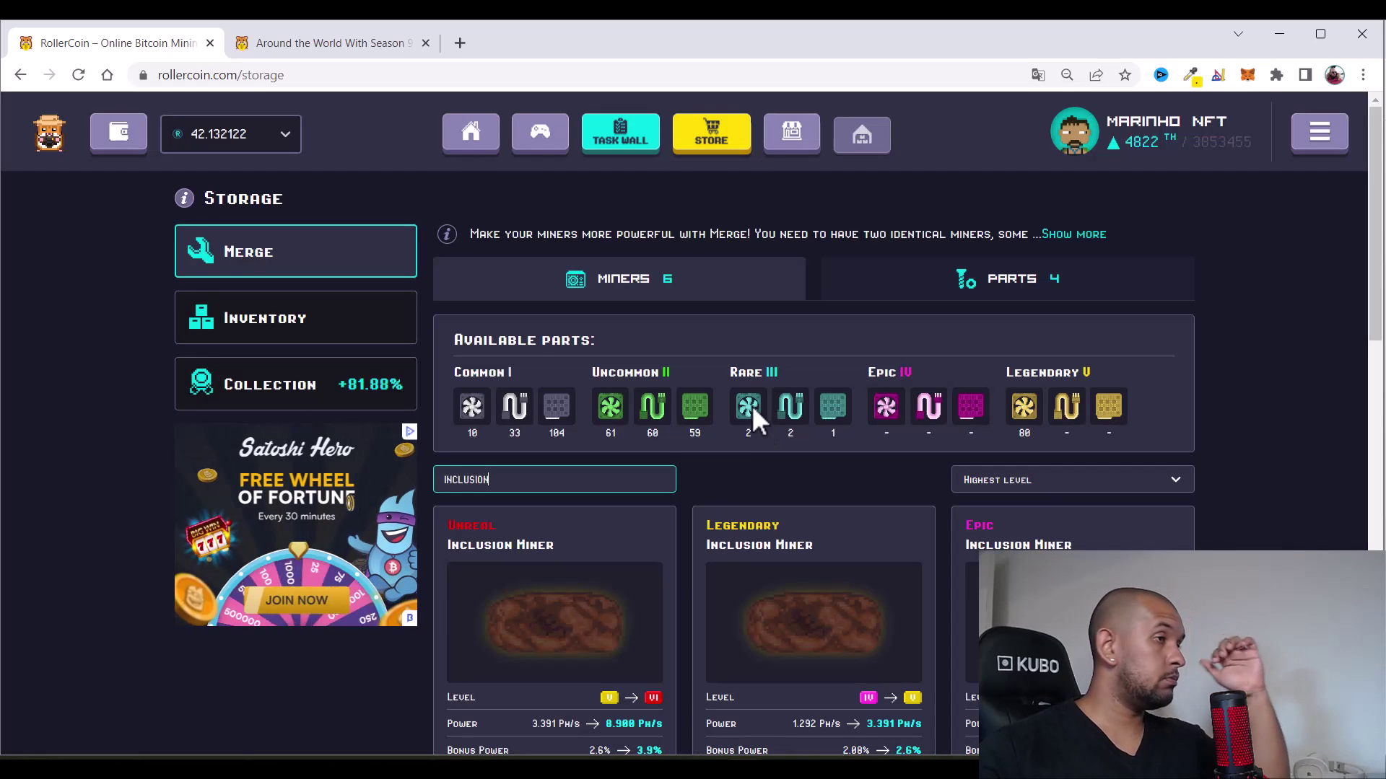
pyautogui.scroll(-1, 765, 426)
pyautogui.scroll(-9, 955, 444)
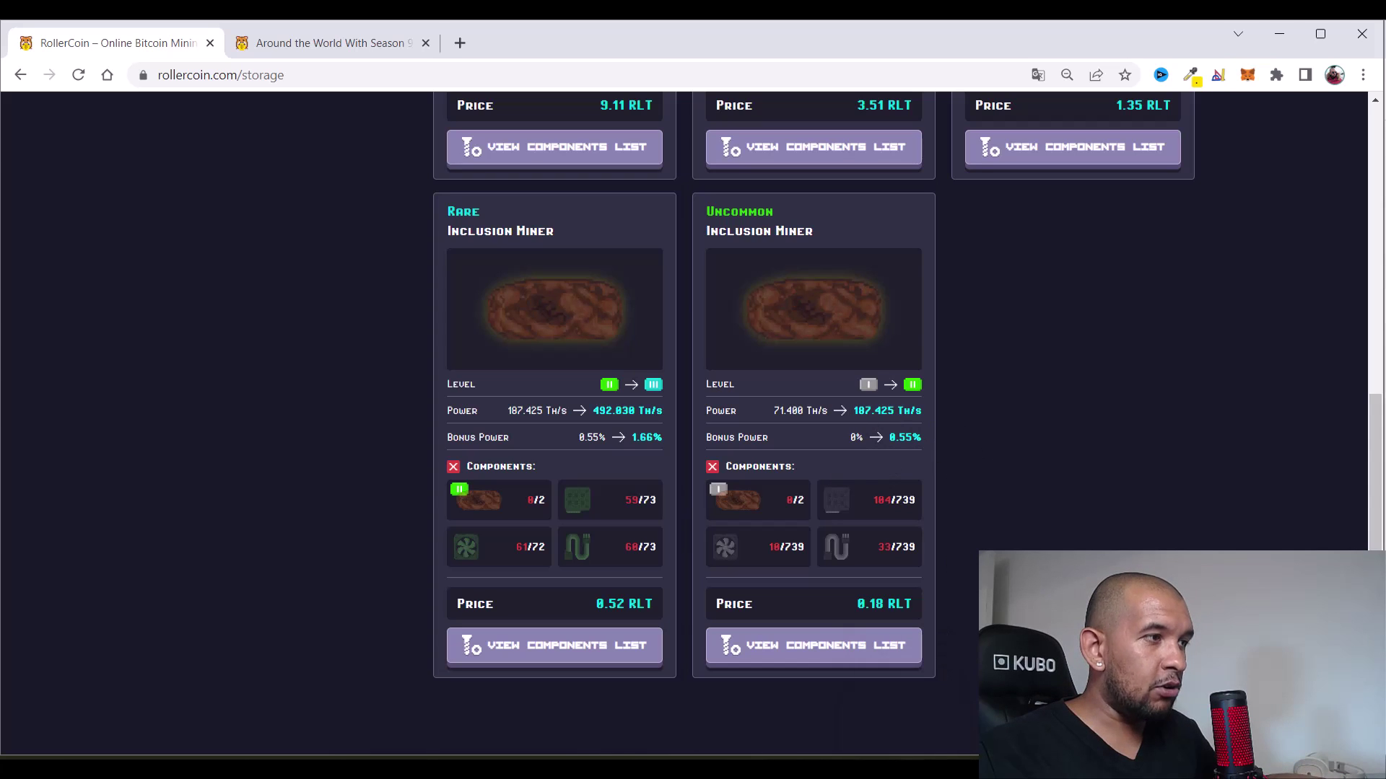
# Calculate the power gained by the Uncommon Inclusion Miner merge in Calculator by subtracting 71400 twice from 187425
pyautogui.hotkey('alt', 'Tab')
pyautogui.click(550, 433)
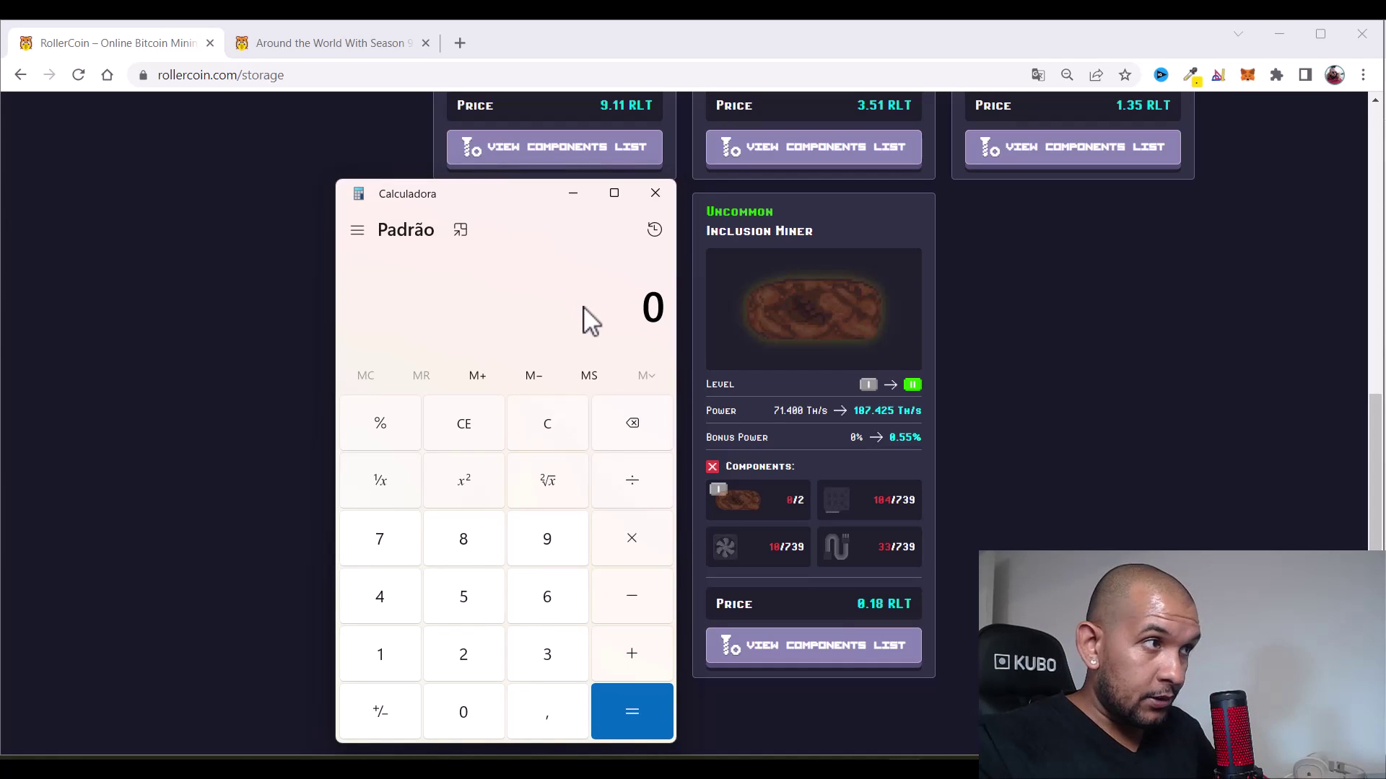
pyautogui.write('187425 - ')
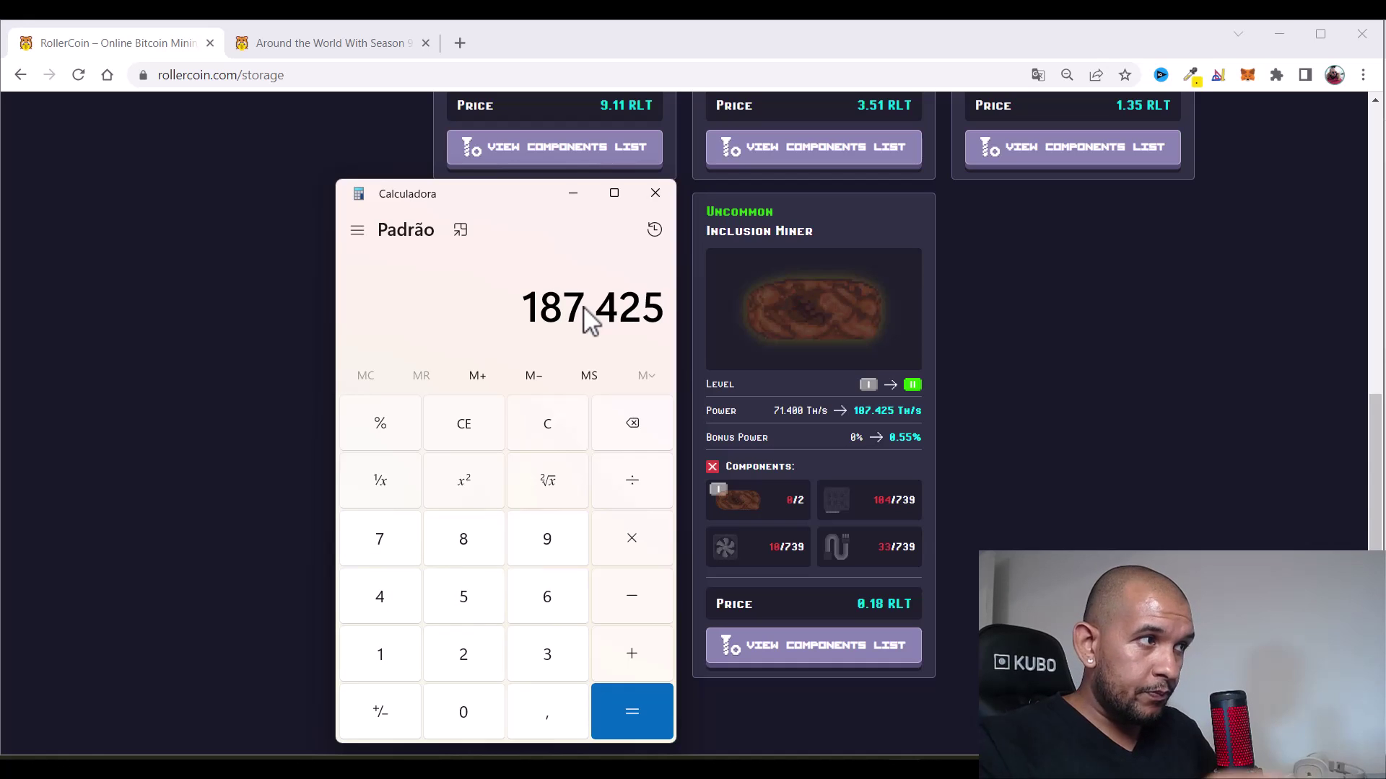
pyautogui.write('4')
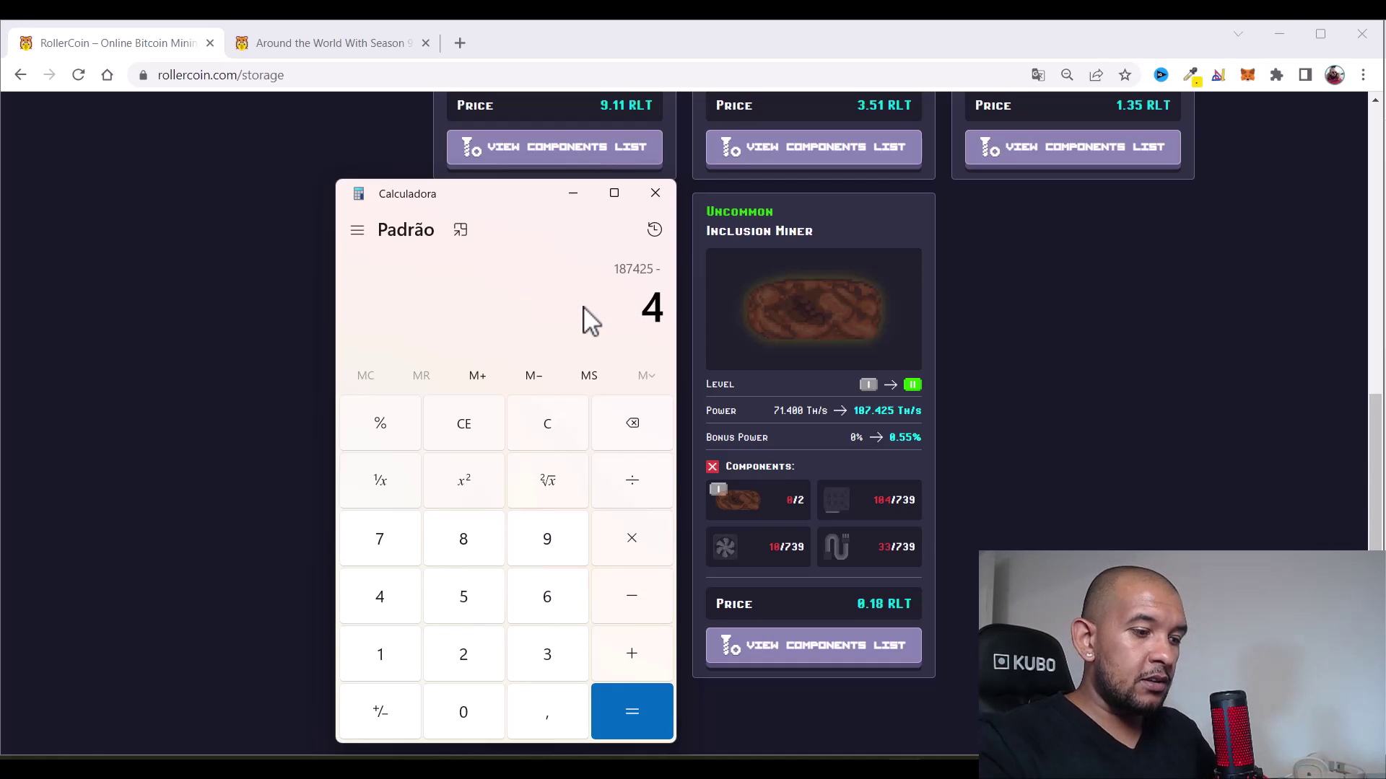
pyautogui.press('BackSpace')
pyautogui.write('714')
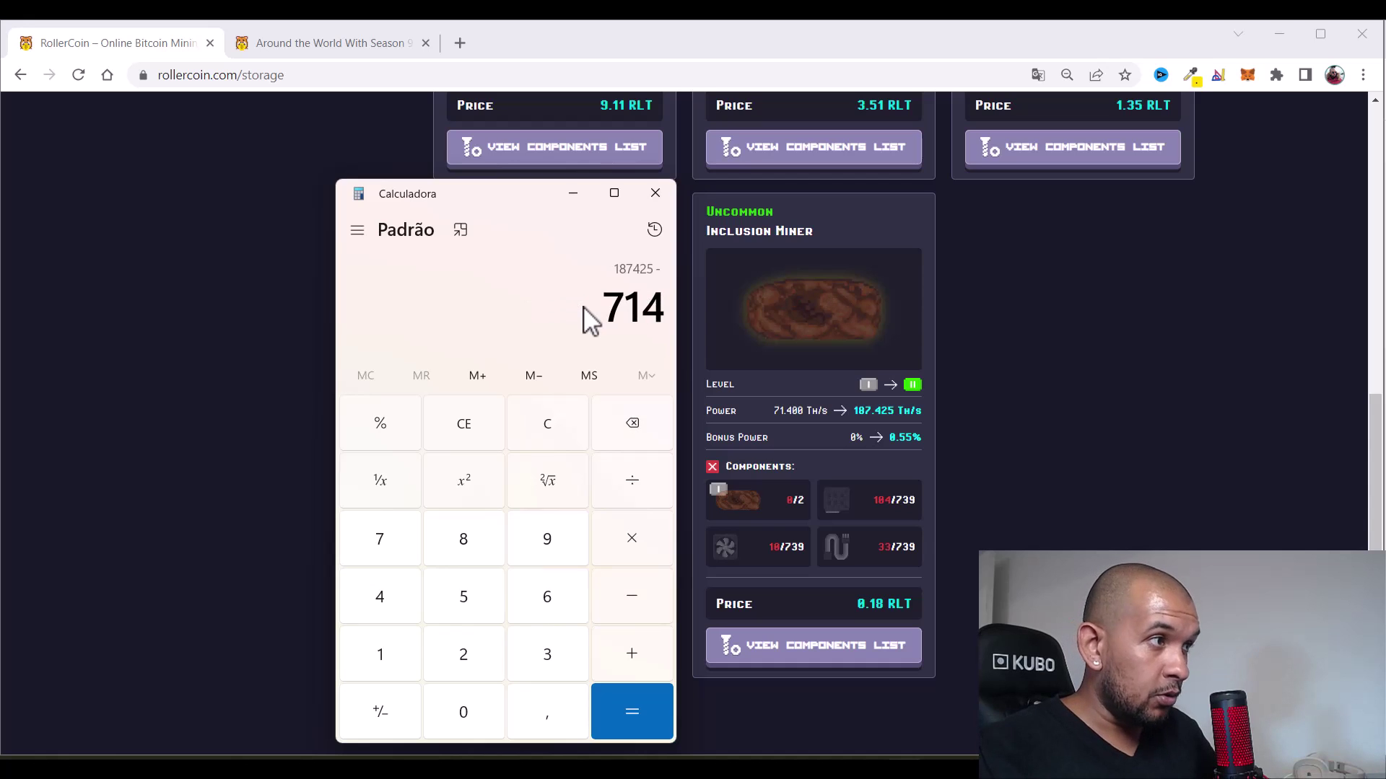
pyautogui.write('00')
pyautogui.press('Return')
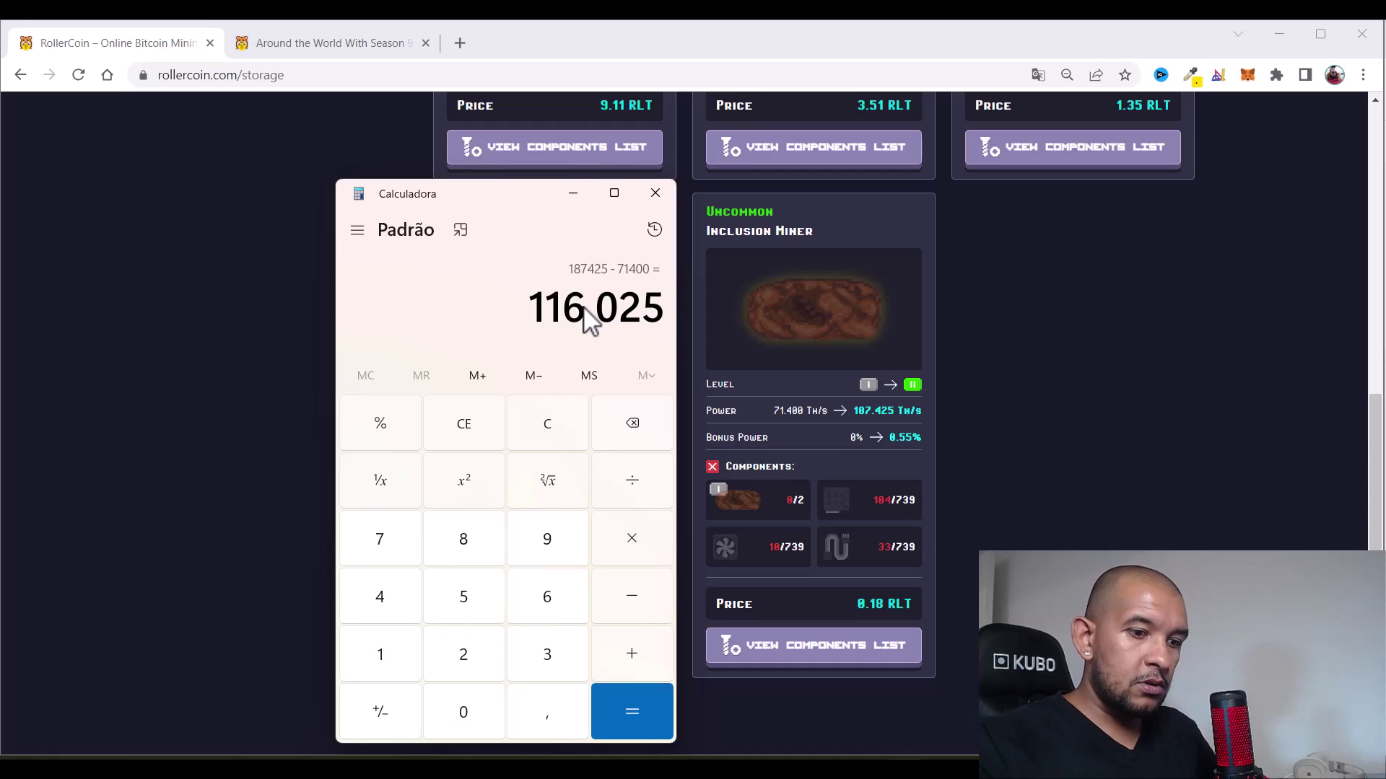
pyautogui.press('-')
pyautogui.write('71400')
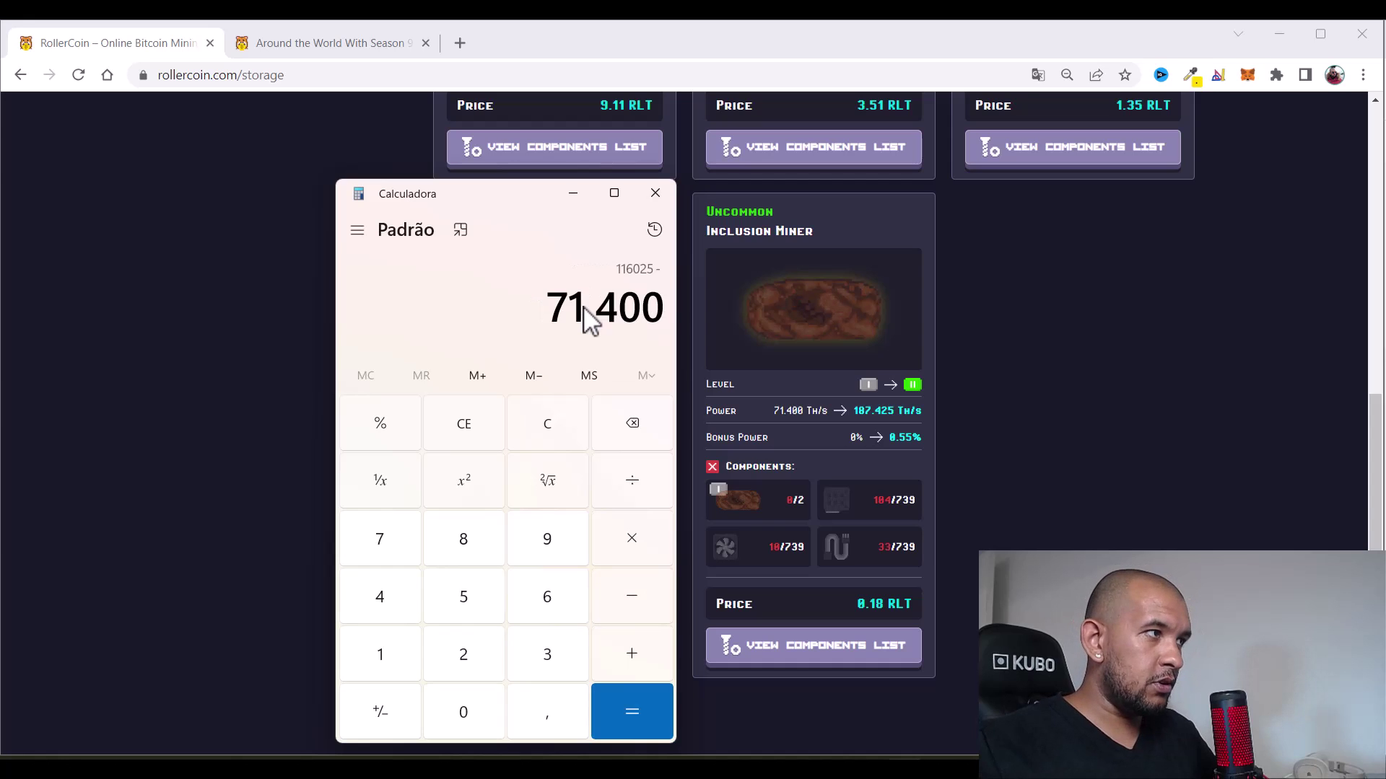
pyautogui.press('Return')
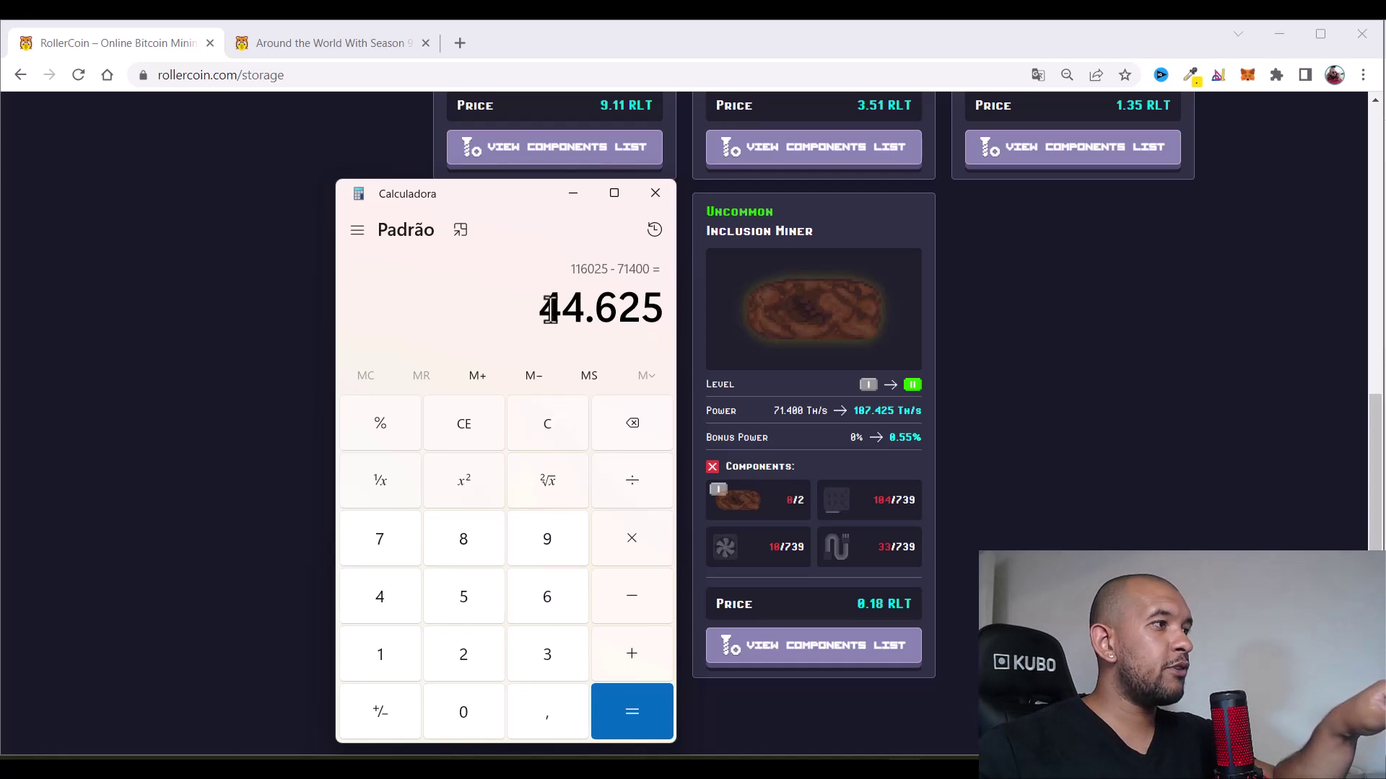
pyautogui.moveTo(543, 309); pyautogui.dragTo(663, 307)
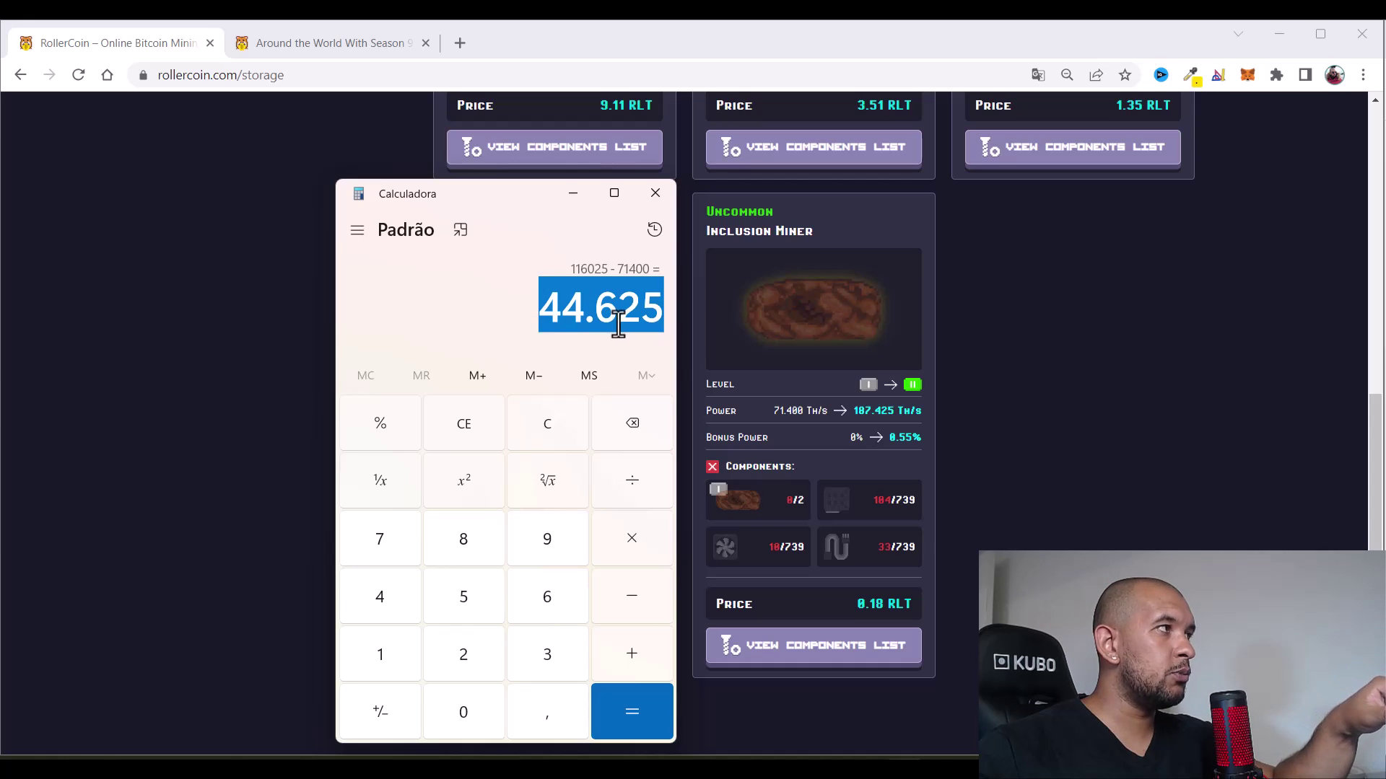
# Switch to the COMPRAR OU CRAFTAR spreadsheet and enter 44625 for Craft 2 under 100% FREE in J8
pyautogui.hotkey('alt', 'Tab')
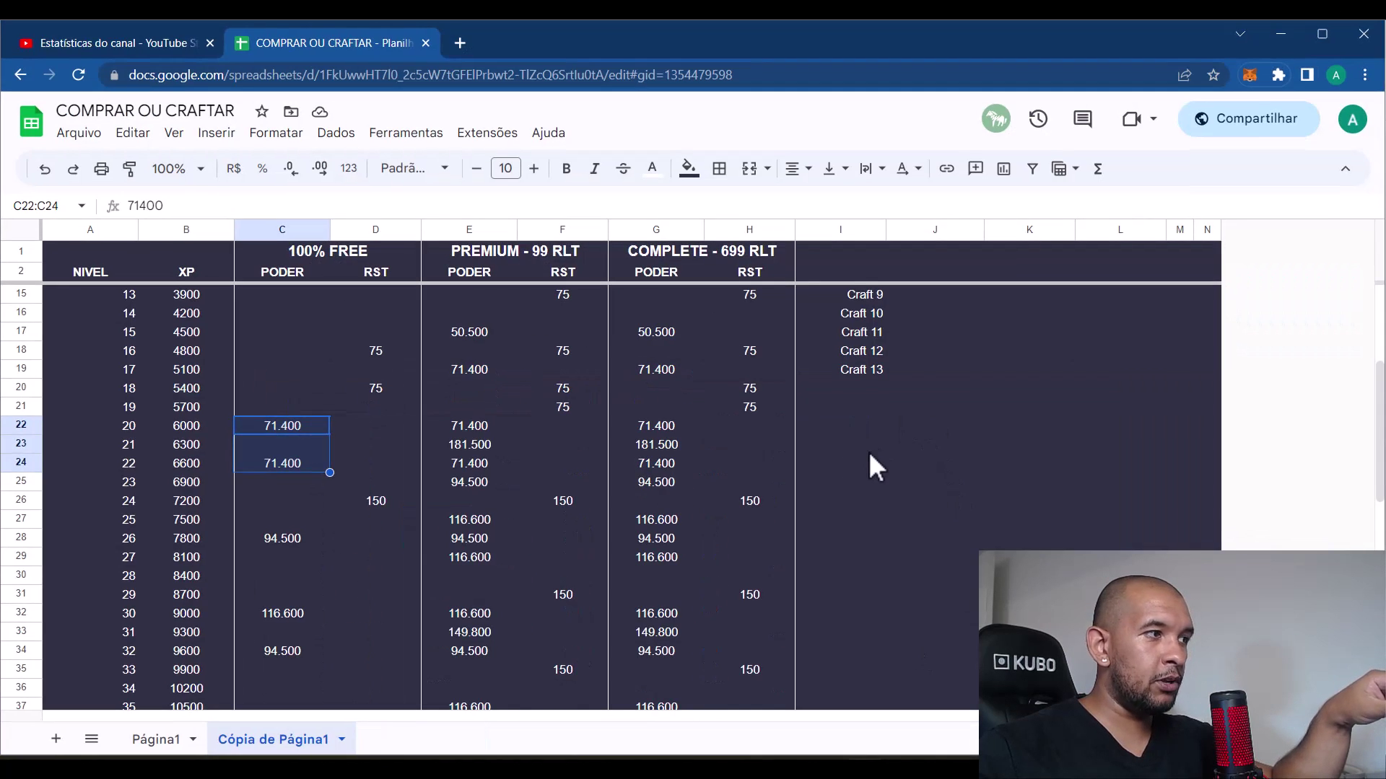
pyautogui.scroll(4, 878, 454)
pyautogui.click(943, 390)
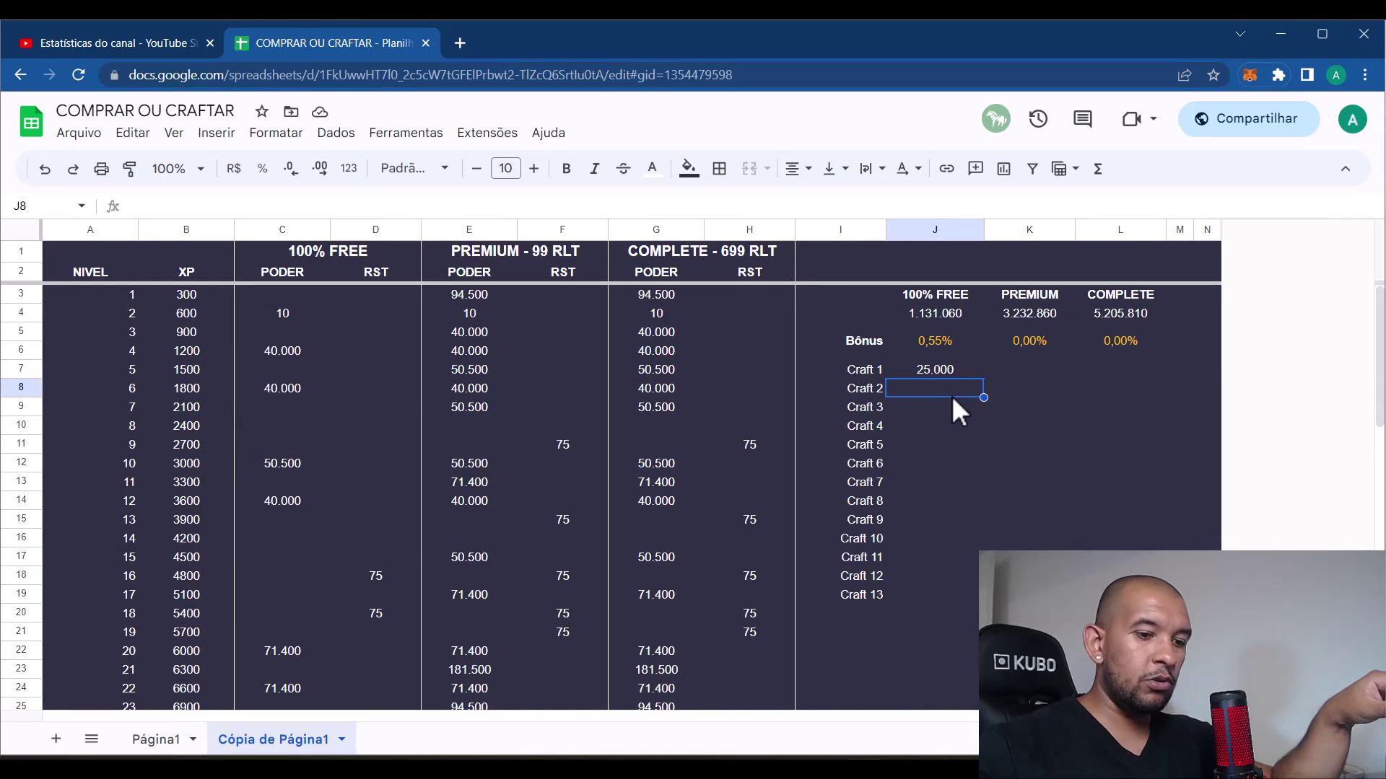
pyautogui.write('44625')
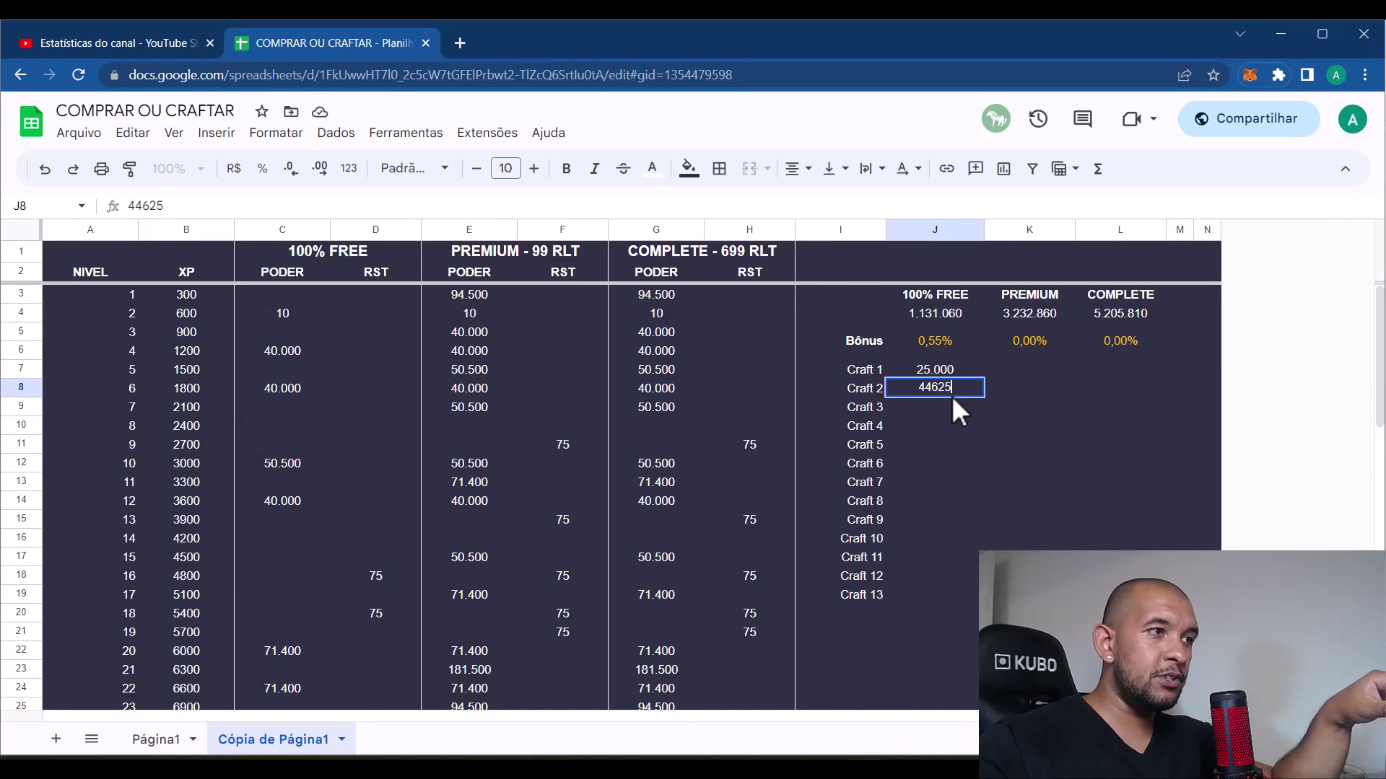
pyautogui.press('Return')
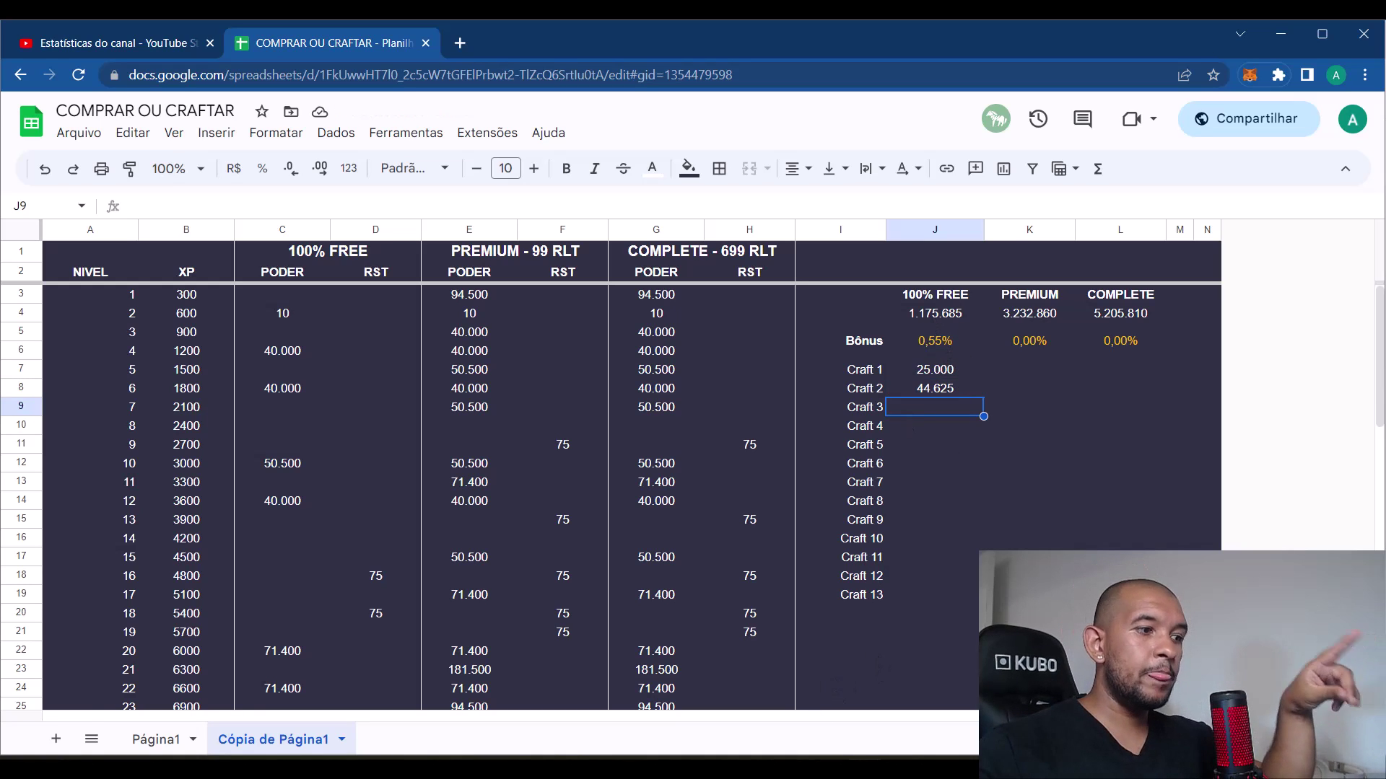
# Check the bonus power of the Uncommon Inclusion Miner merge in RollerCoin and calculate 0,55 × 2 in Calculator
pyautogui.click(859, 770)
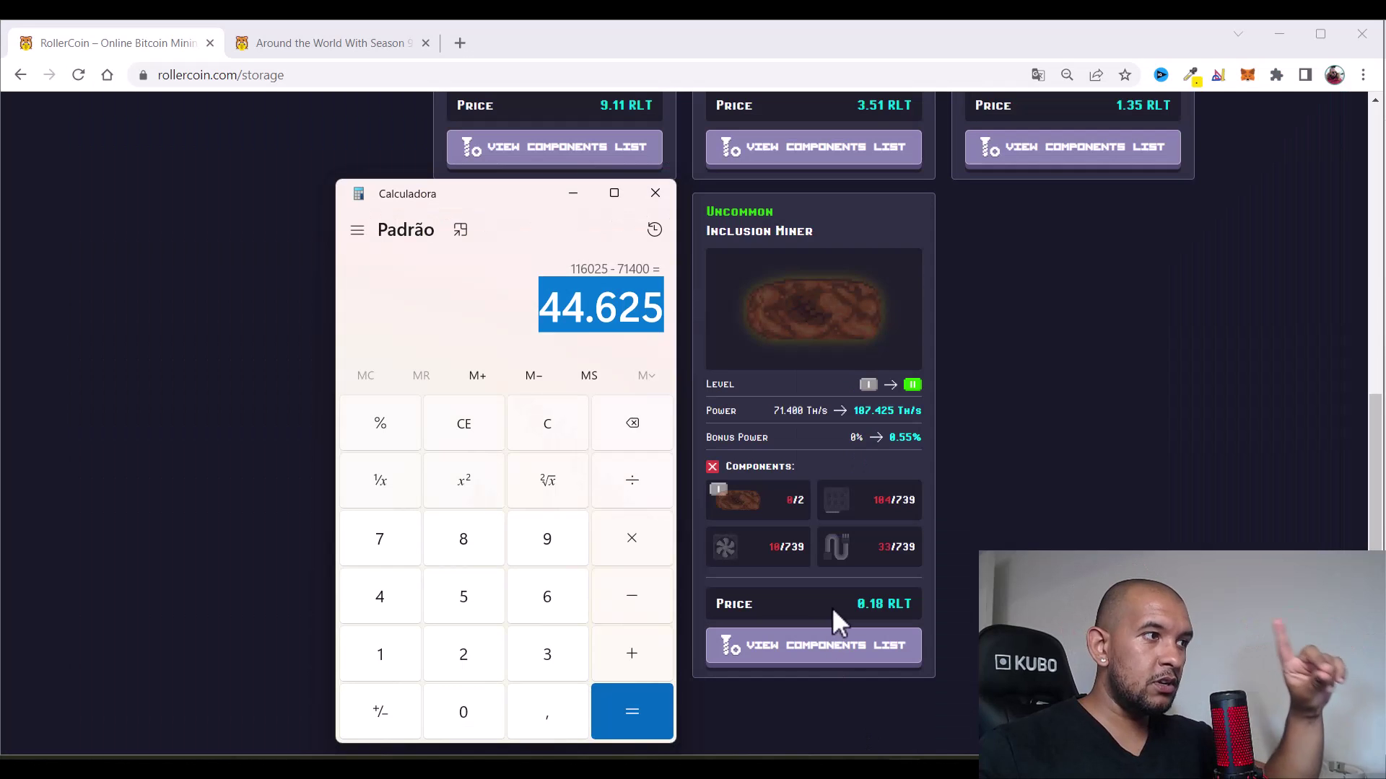
pyautogui.click(893, 440)
pyautogui.moveTo(893, 440); pyautogui.dragTo(930, 441)
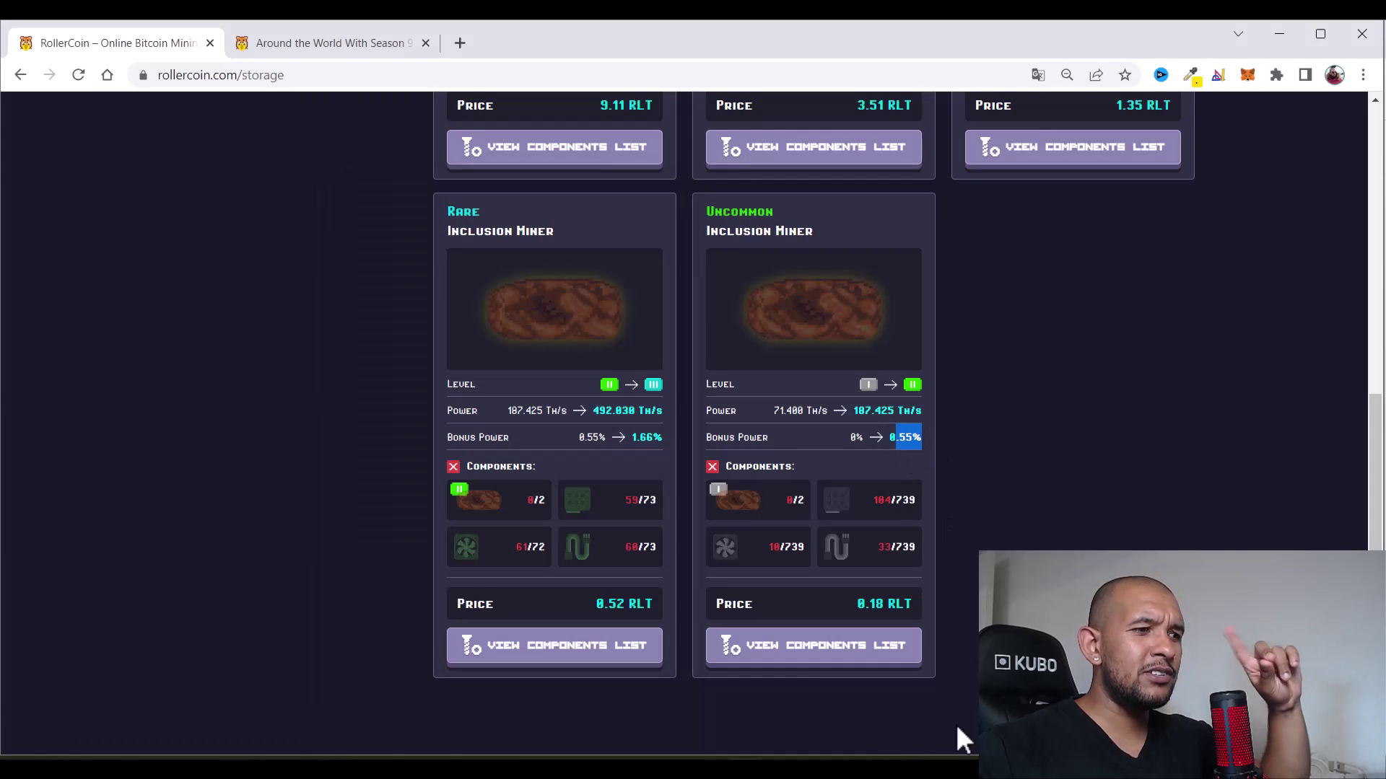
pyautogui.click(895, 725)
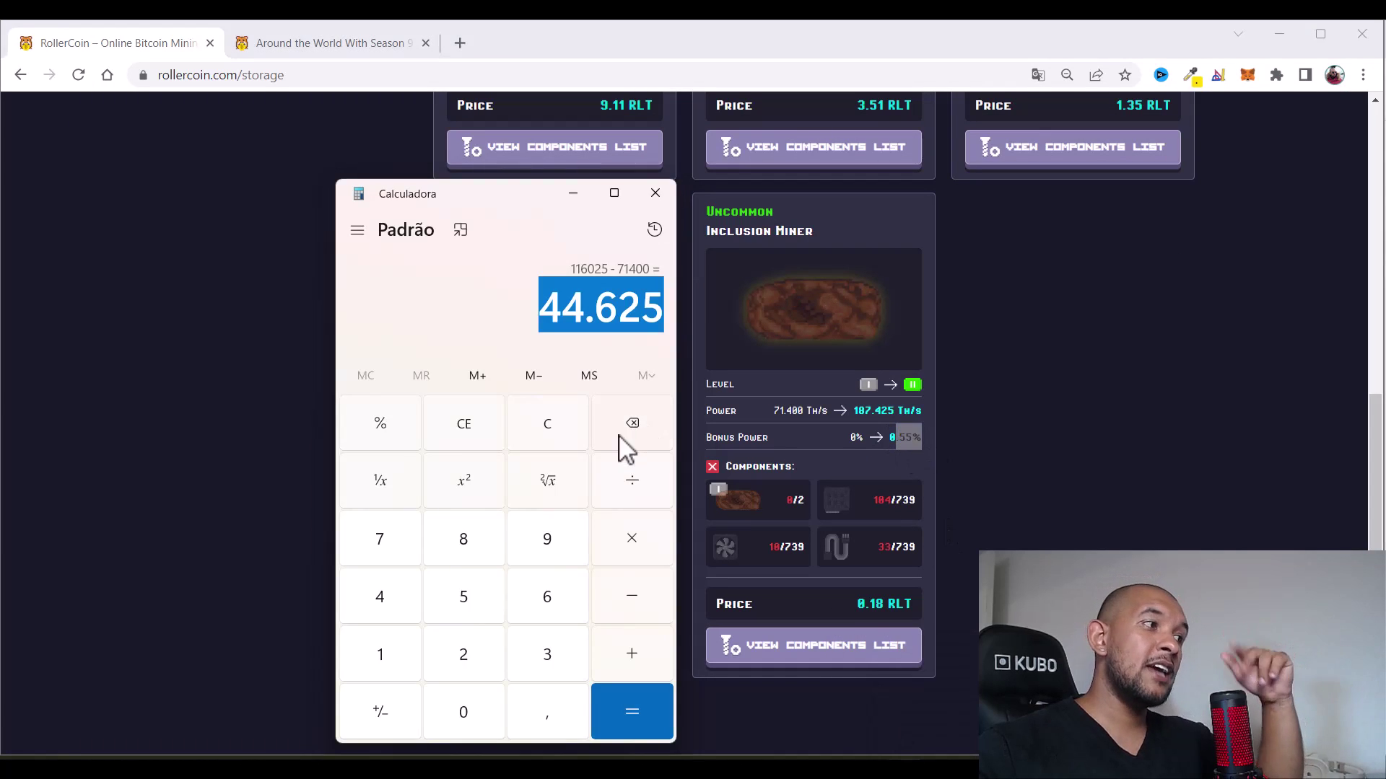
pyautogui.click(550, 425)
pyautogui.write('0,55')
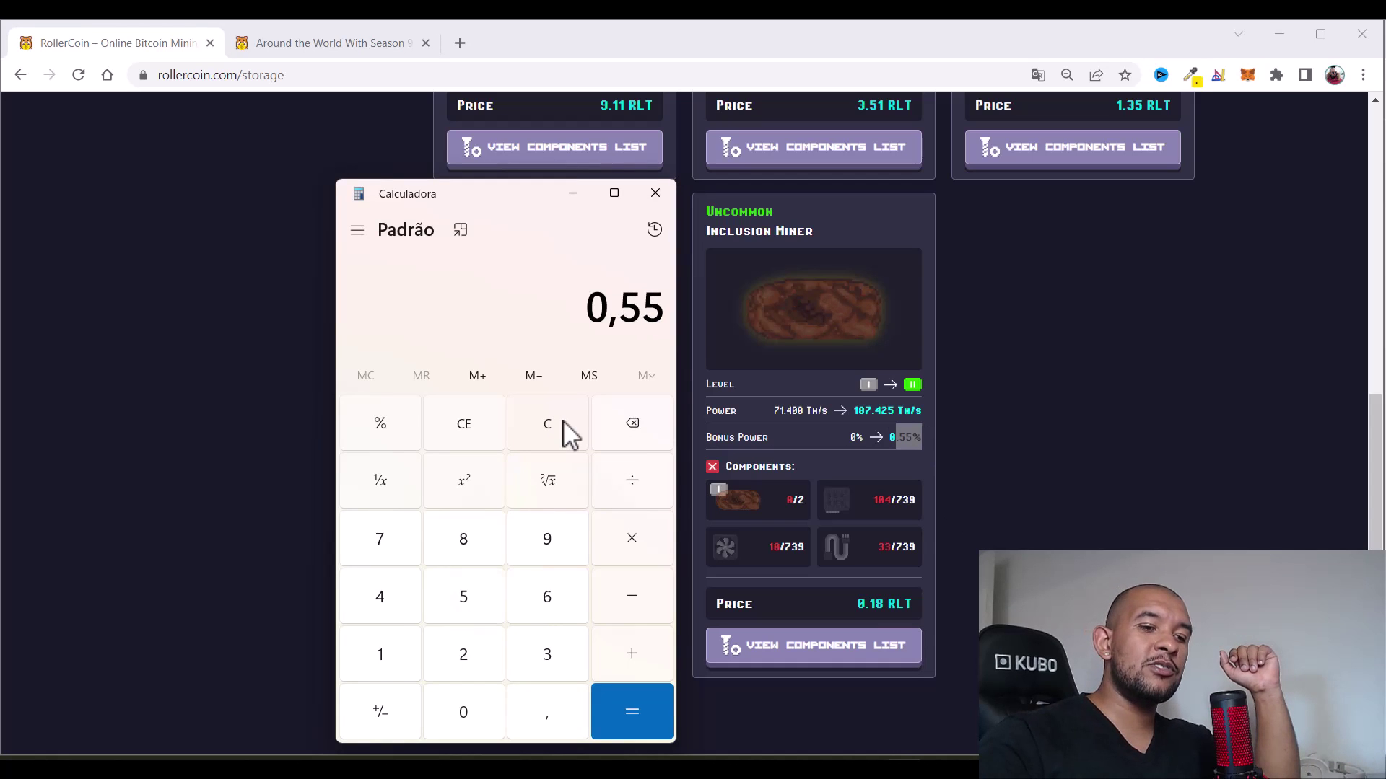
pyautogui.write(' × 2')
pyautogui.press('Return')
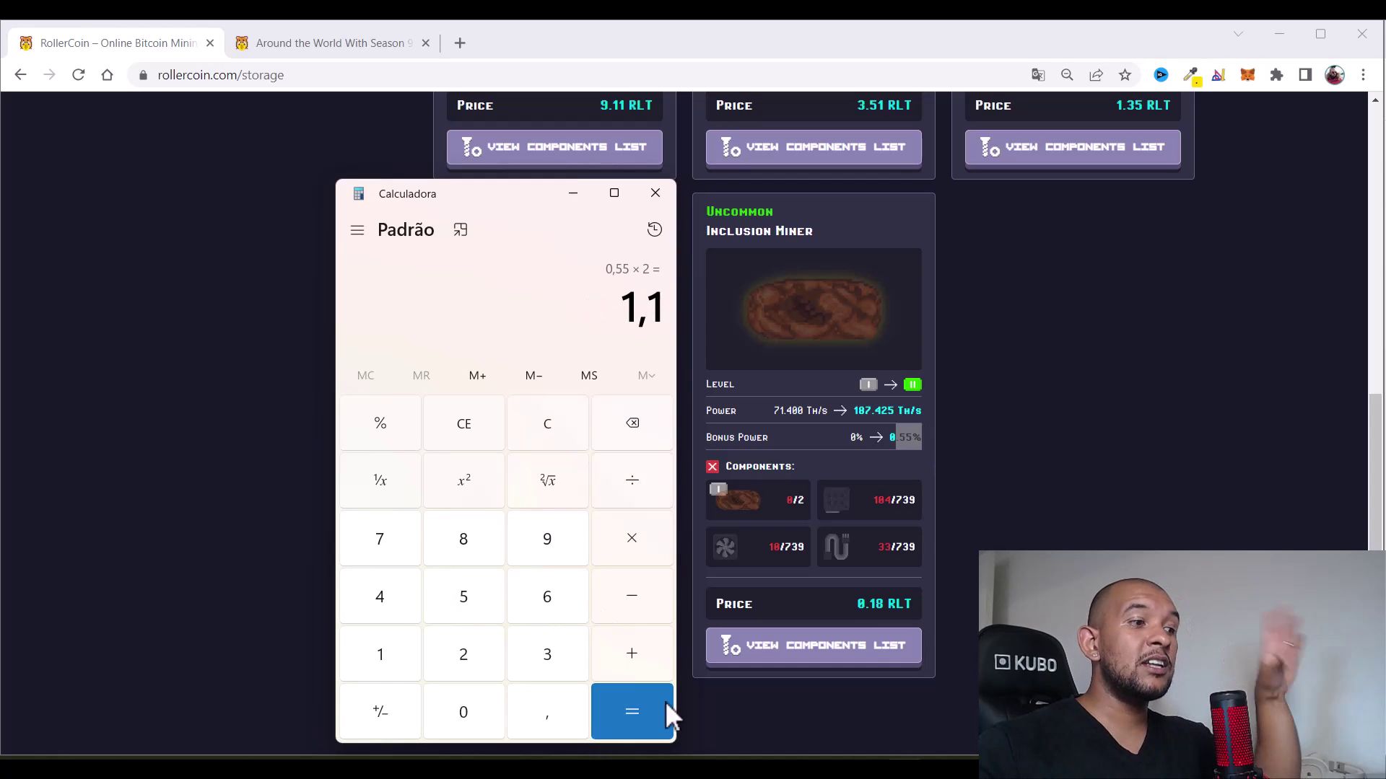
# Return to the COMPRAR OU CRAFTAR spreadsheet and set the 100% FREE Bônus to 1,1%
pyautogui.moveTo(862, 765)
pyautogui.click(862, 686)
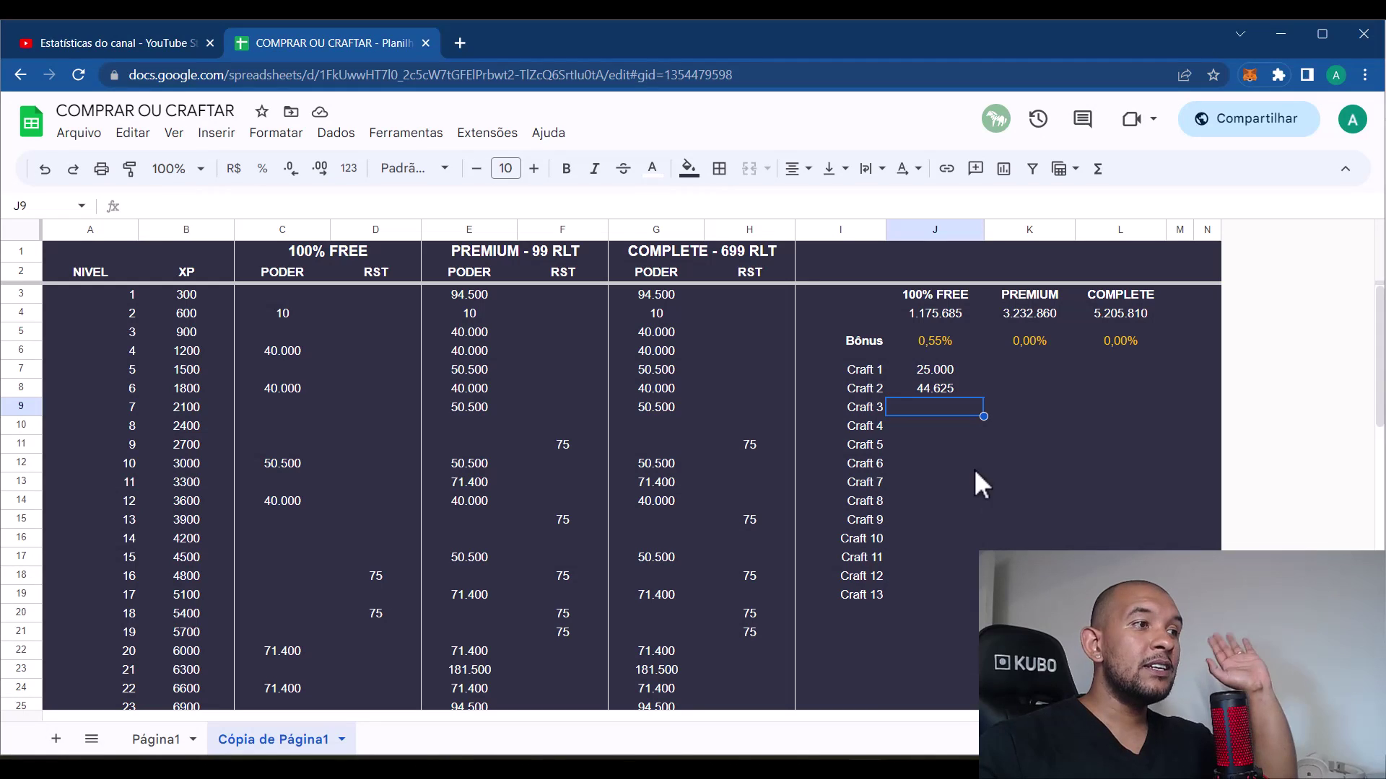
pyautogui.click(943, 343)
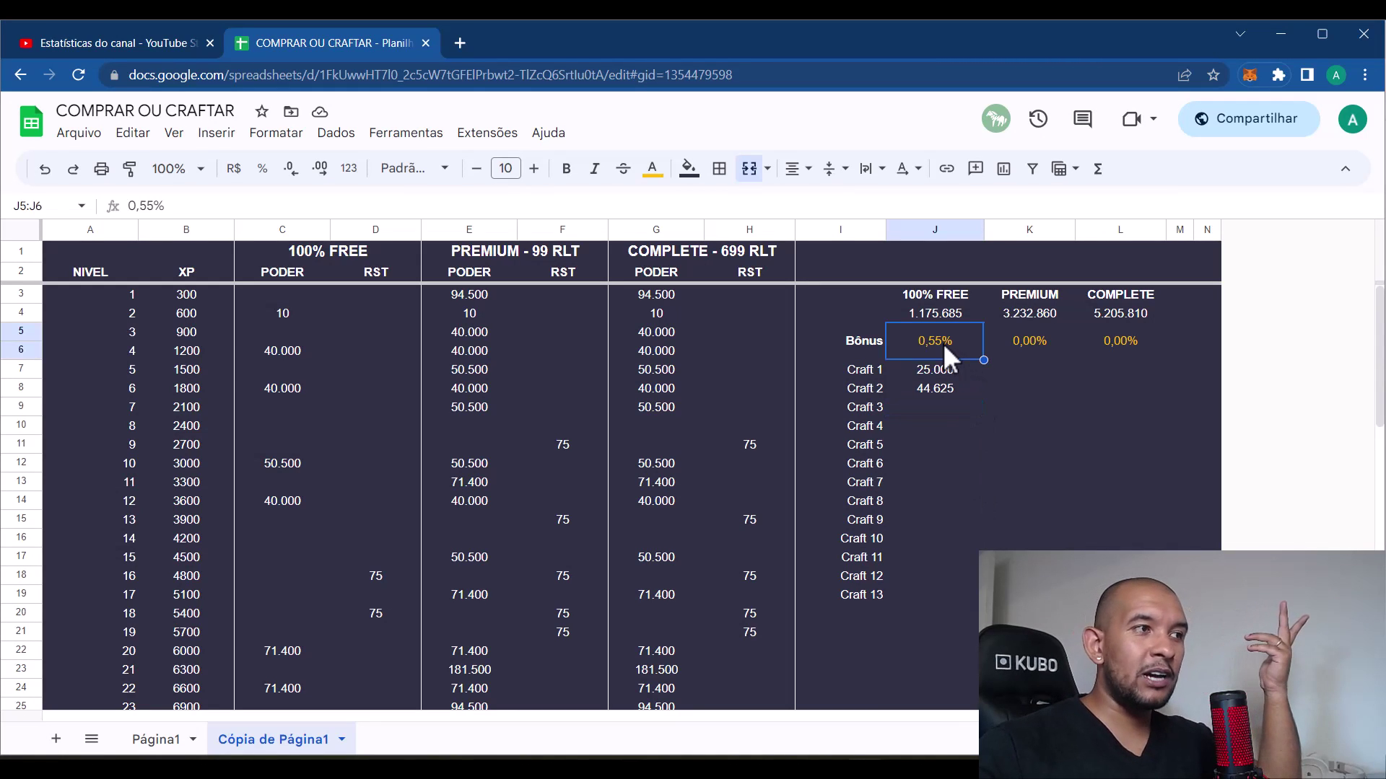
pyautogui.write('1')
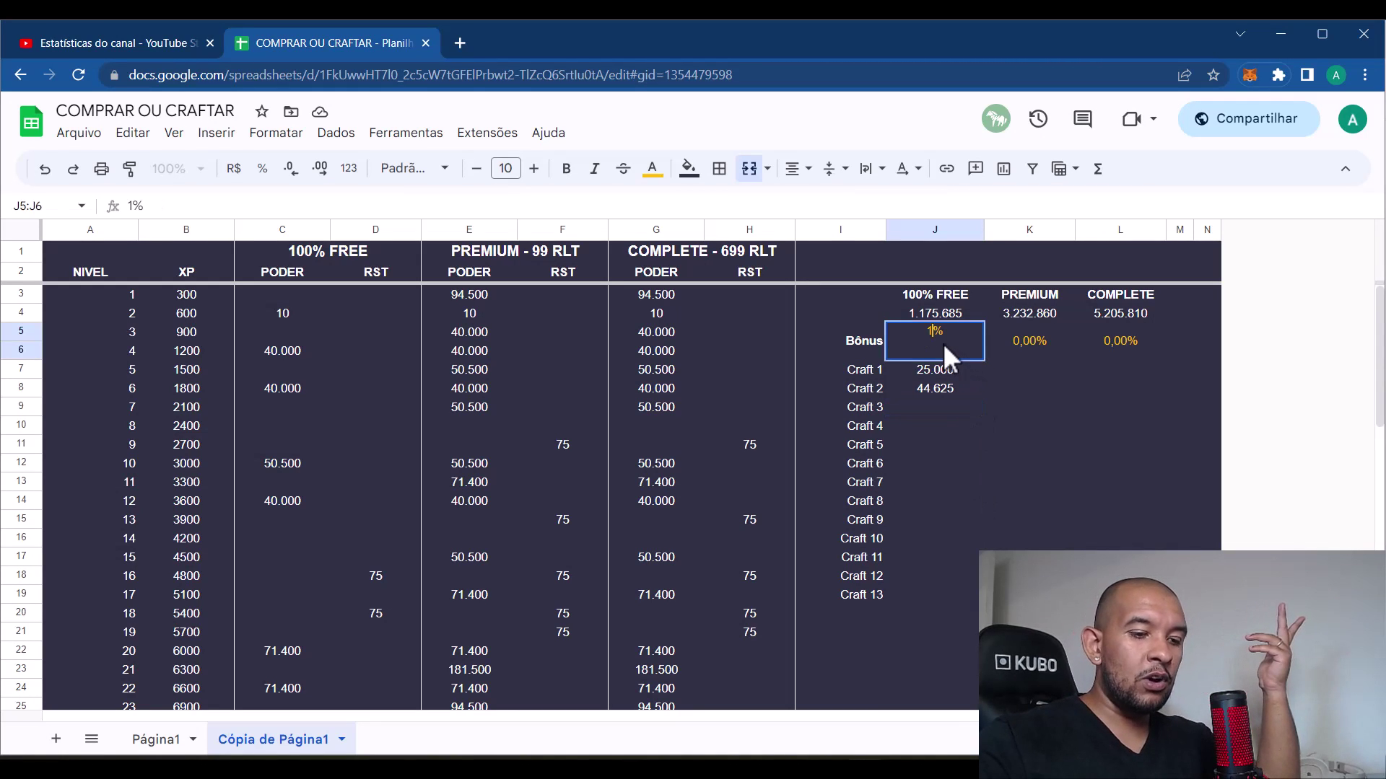
pyautogui.write(',1')
pyautogui.press('Return')
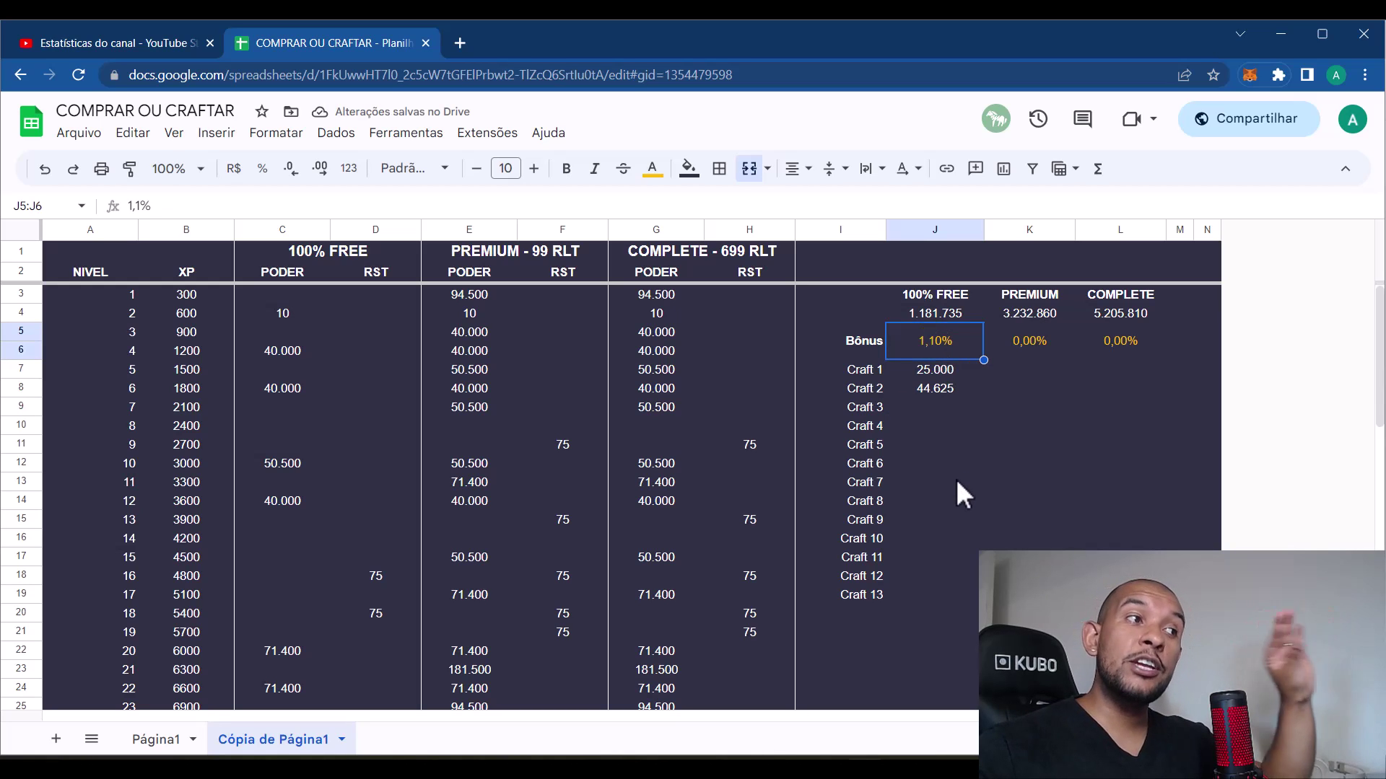
pyautogui.click(955, 446)
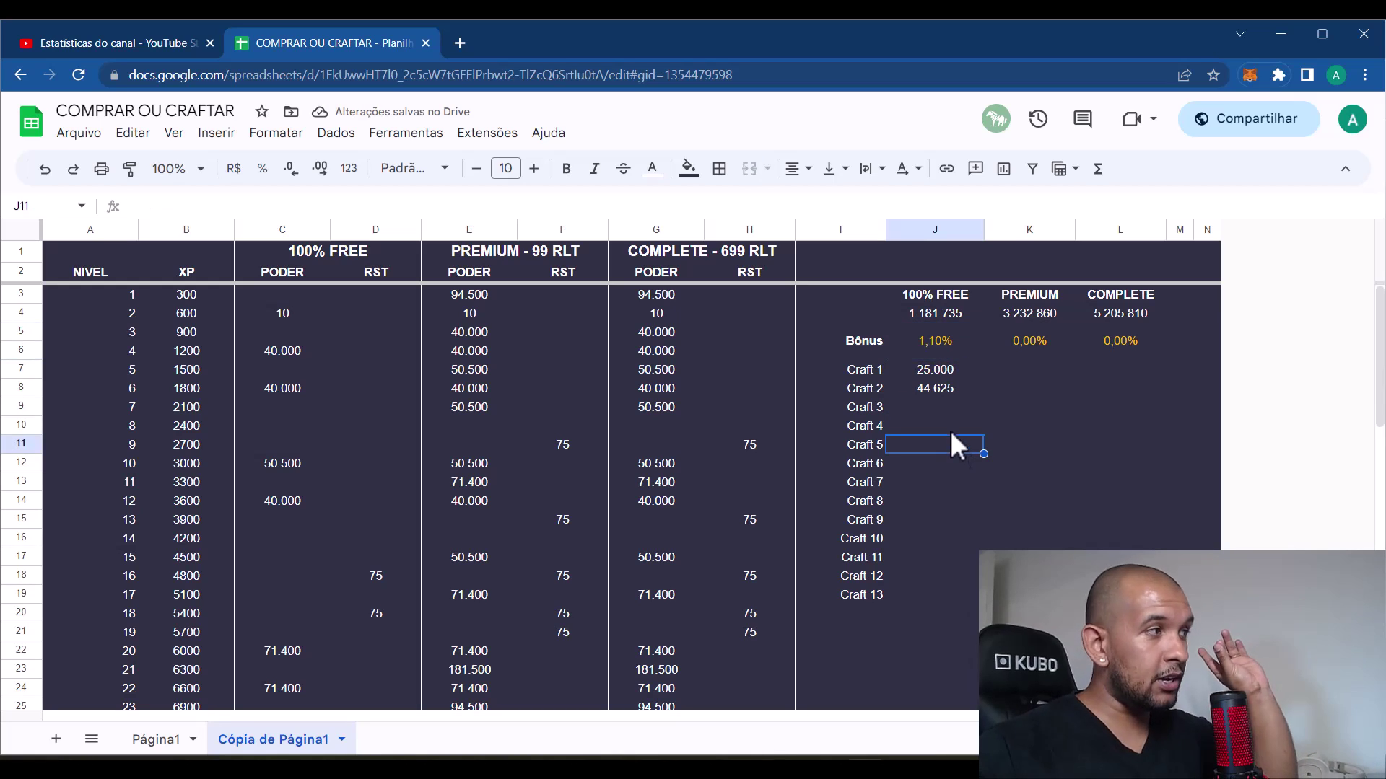
# Review the 100% FREE PODER values from level 4 down to level 22 for pairs of identical miners
pyautogui.moveTo(282, 351); pyautogui.dragTo(282, 445)
pyautogui.click(345, 339)
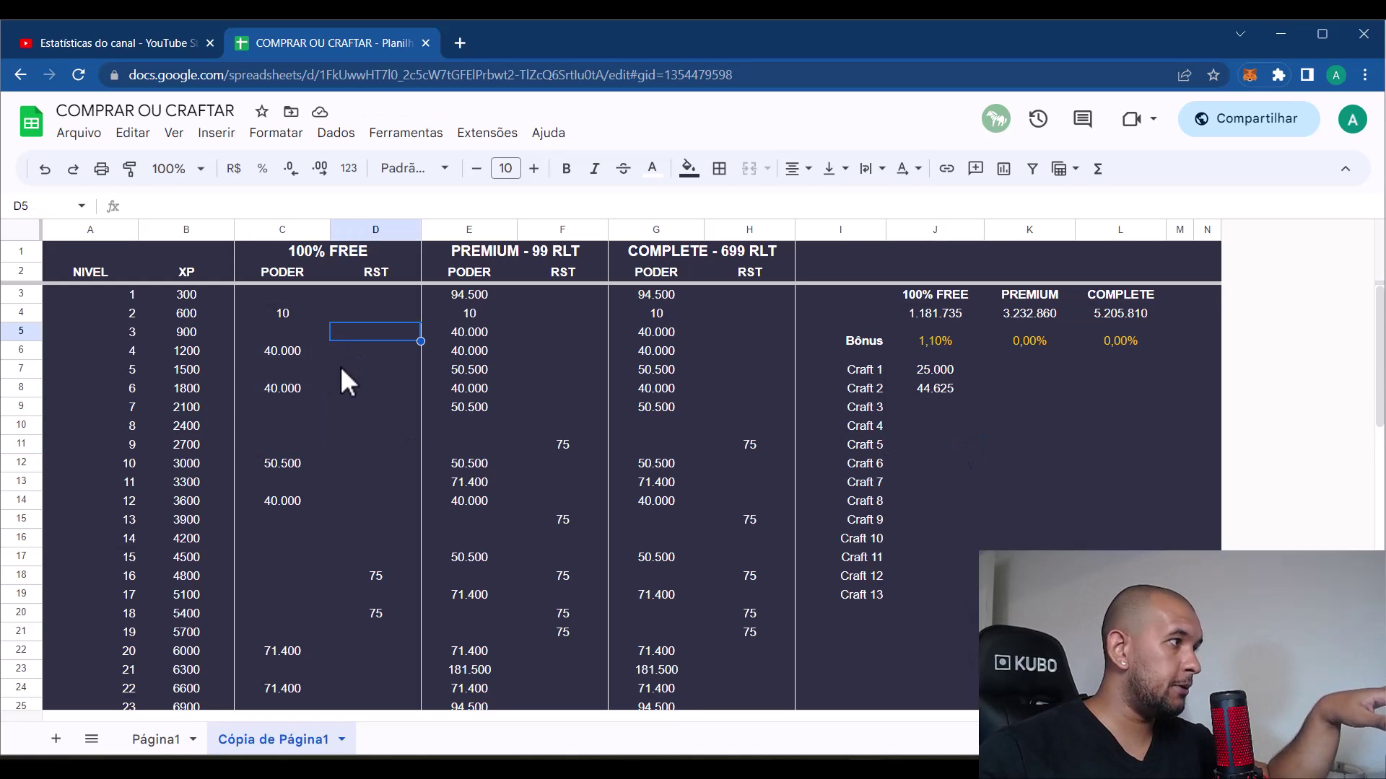
pyautogui.scroll(-1, 346, 389)
pyautogui.scroll(1, 296, 361)
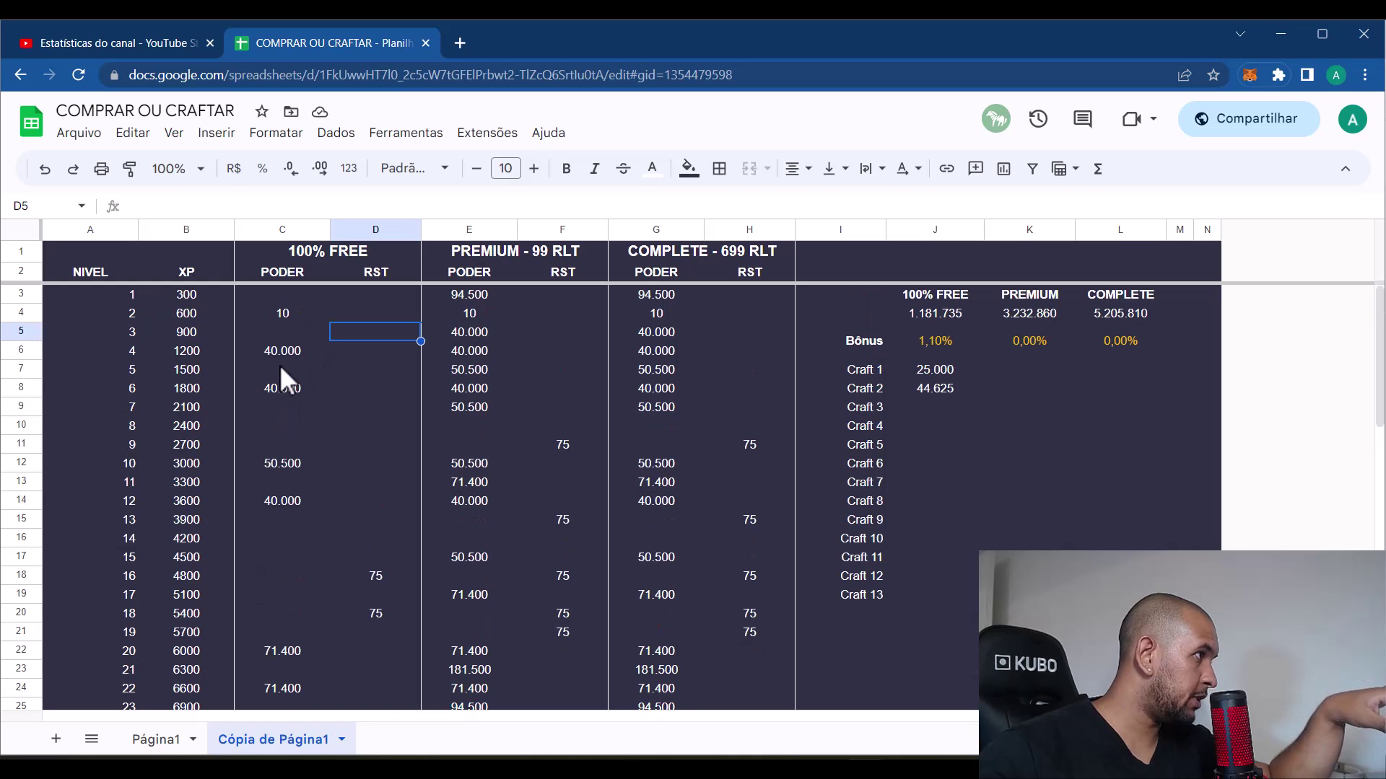
pyautogui.click(283, 352)
pyautogui.click(298, 405)
pyautogui.scroll(-1, 332, 426)
pyautogui.scroll(-2, 352, 455)
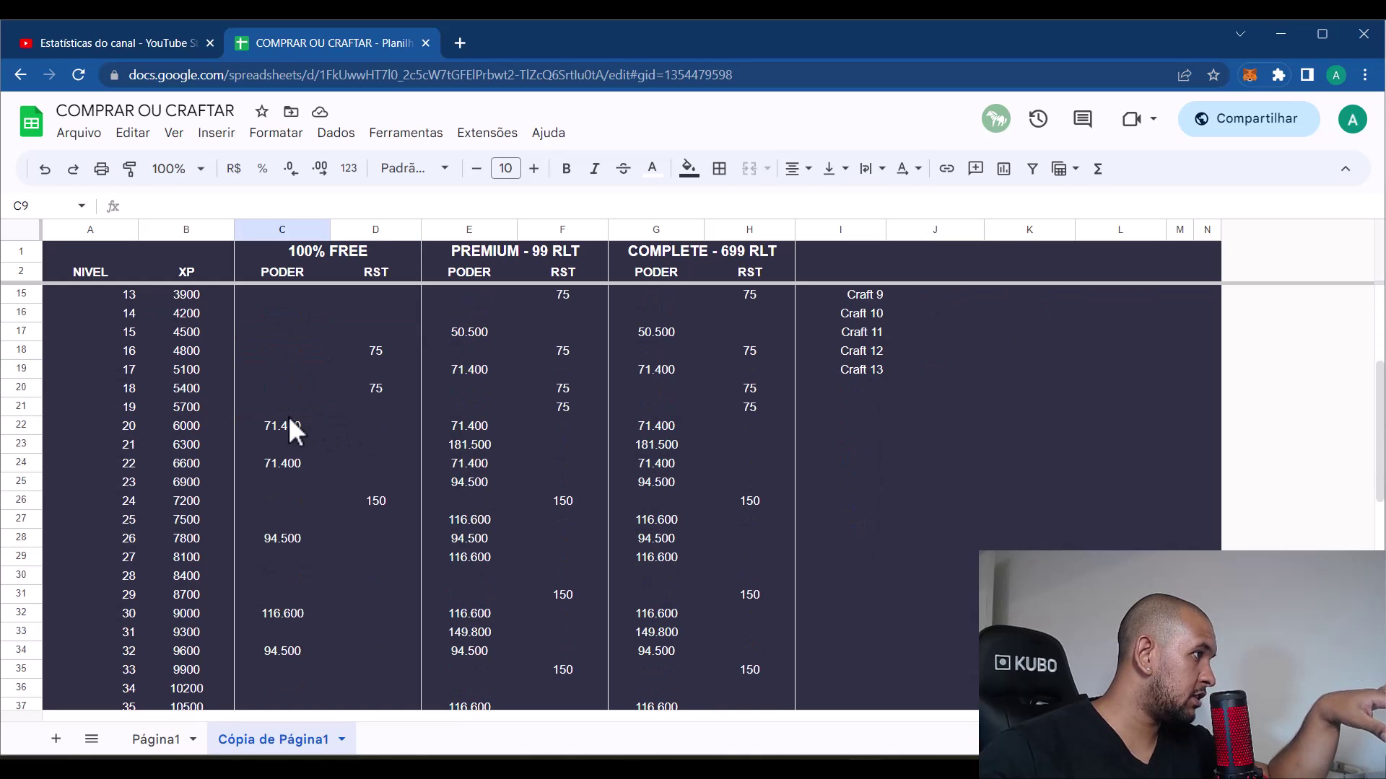
pyautogui.moveTo(289, 416); pyautogui.dragTo(289, 482)
pyautogui.scroll(-2, 303, 466)
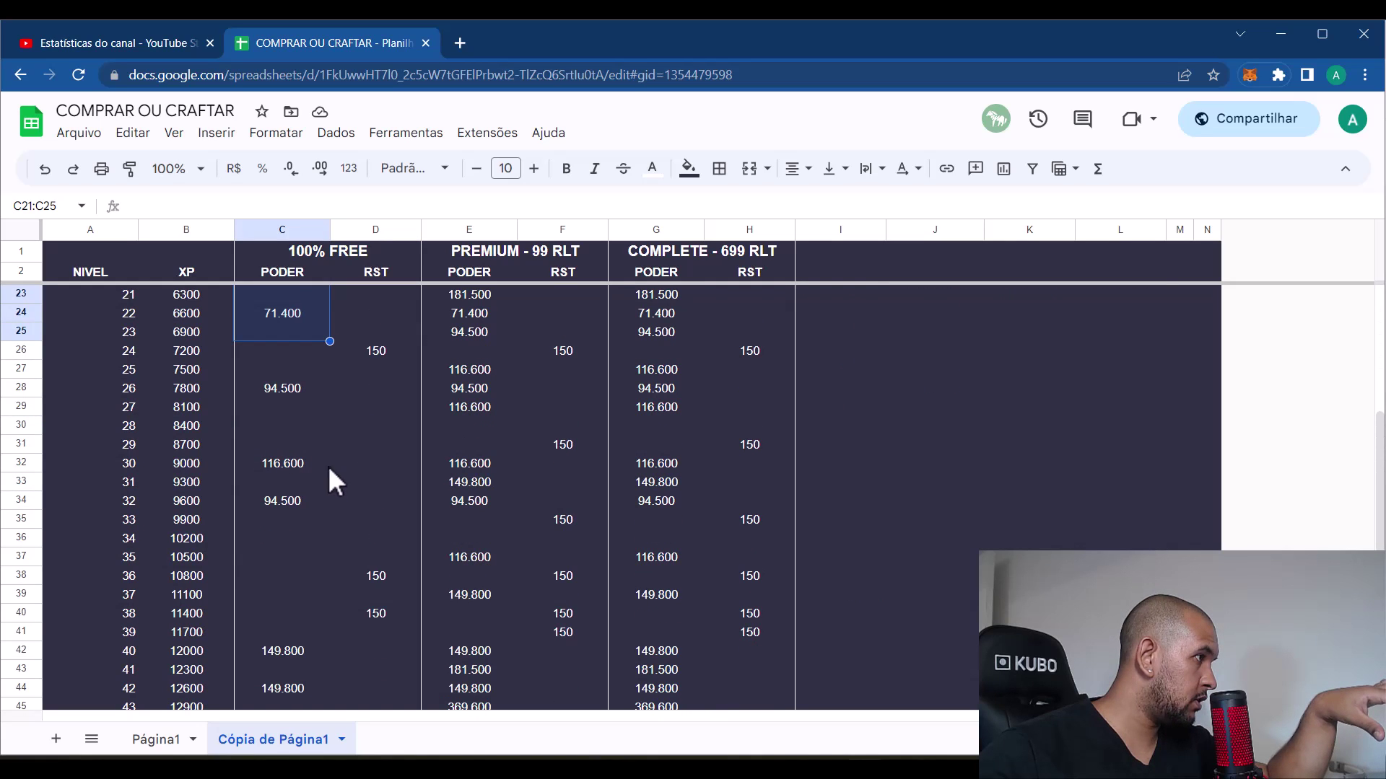
# Check the two 94.500 miners in the 100% FREE column and find the matching miner name in the Notepad list
pyautogui.click(285, 390)
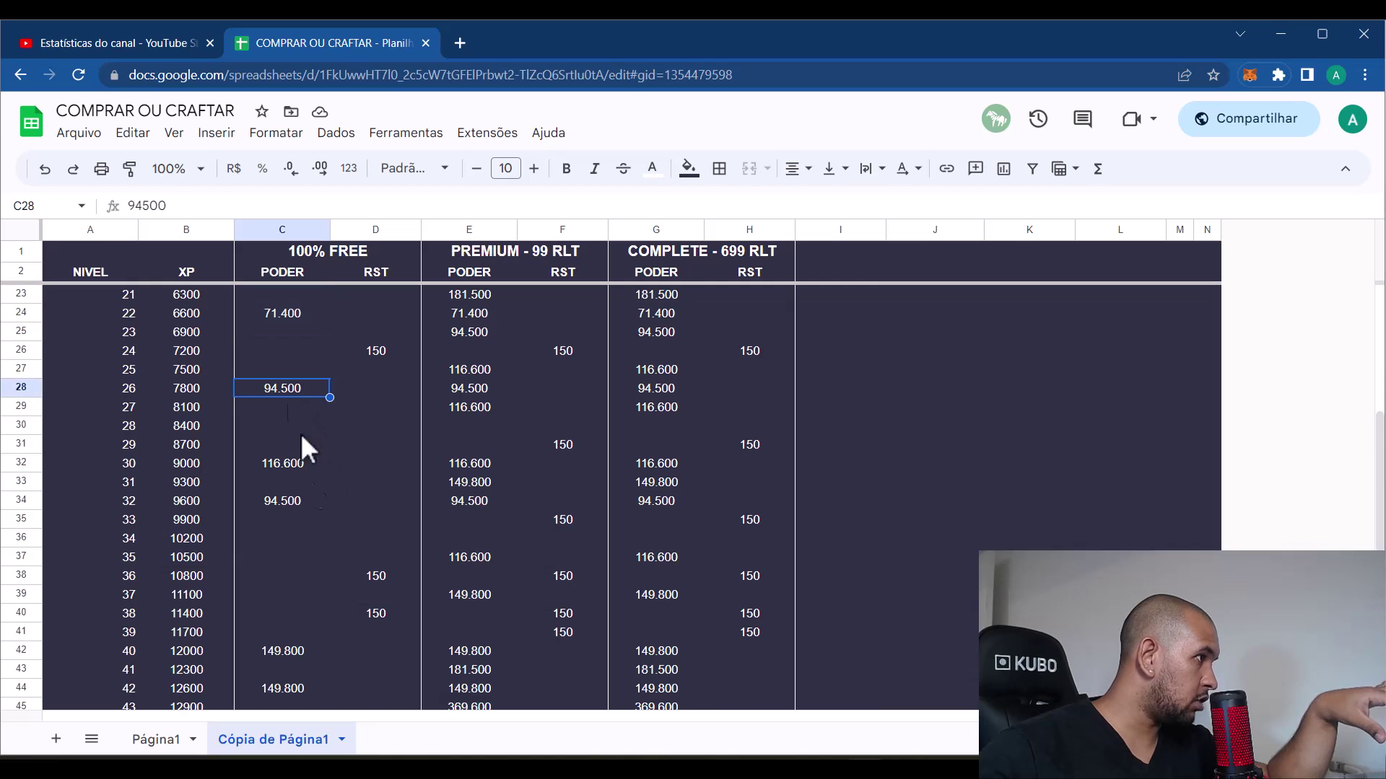
pyautogui.click(279, 502)
pyautogui.scroll(-2, 299, 501)
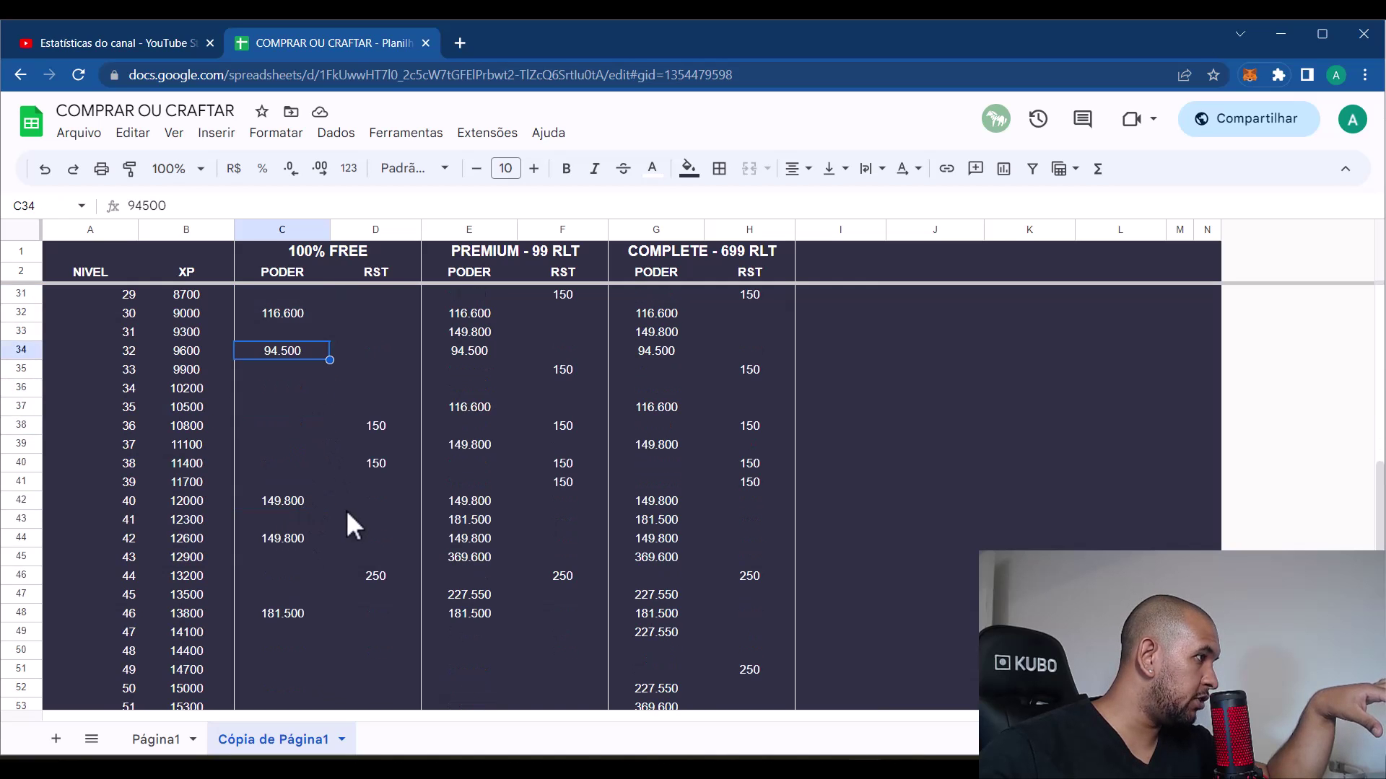
pyautogui.scroll(2, 345, 520)
pyautogui.click(273, 391)
pyautogui.click(272, 498)
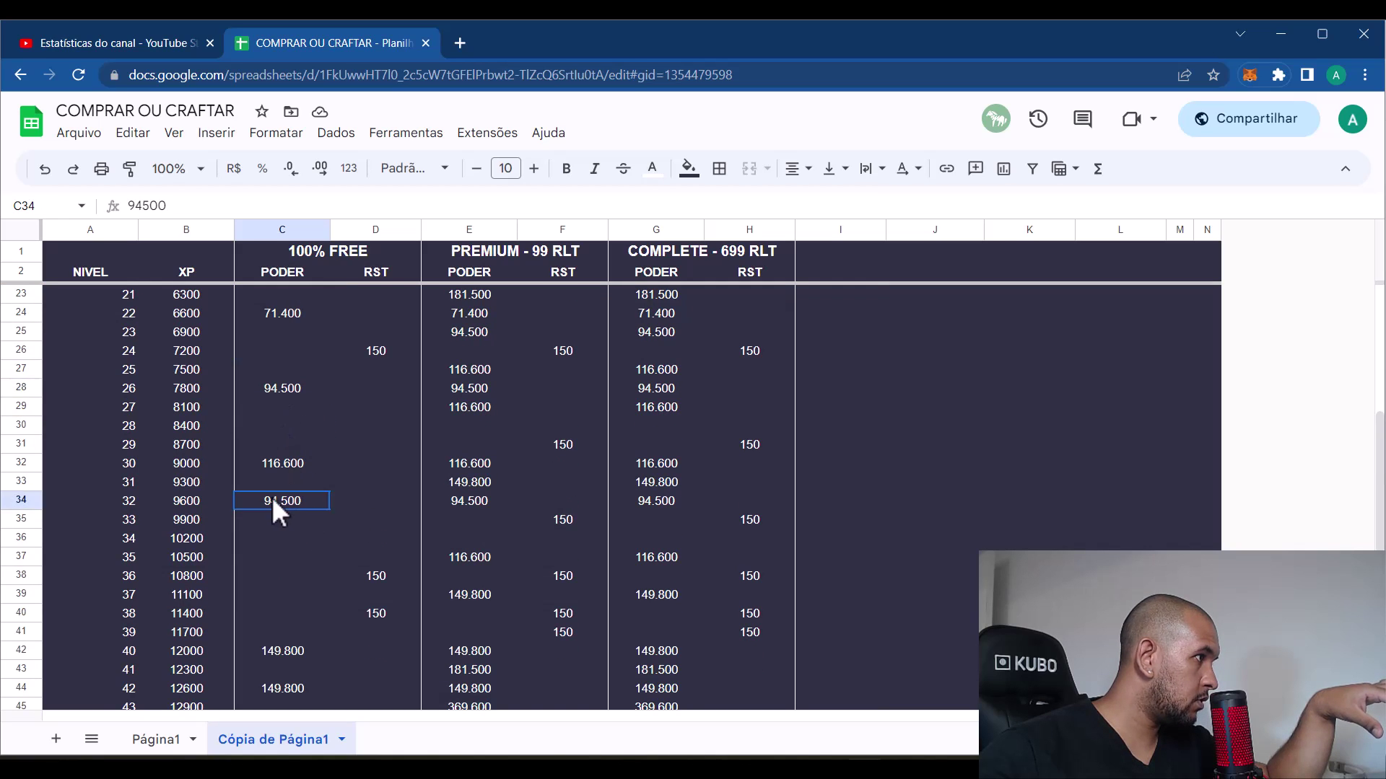
pyautogui.hotkey('alt', 'Tab')
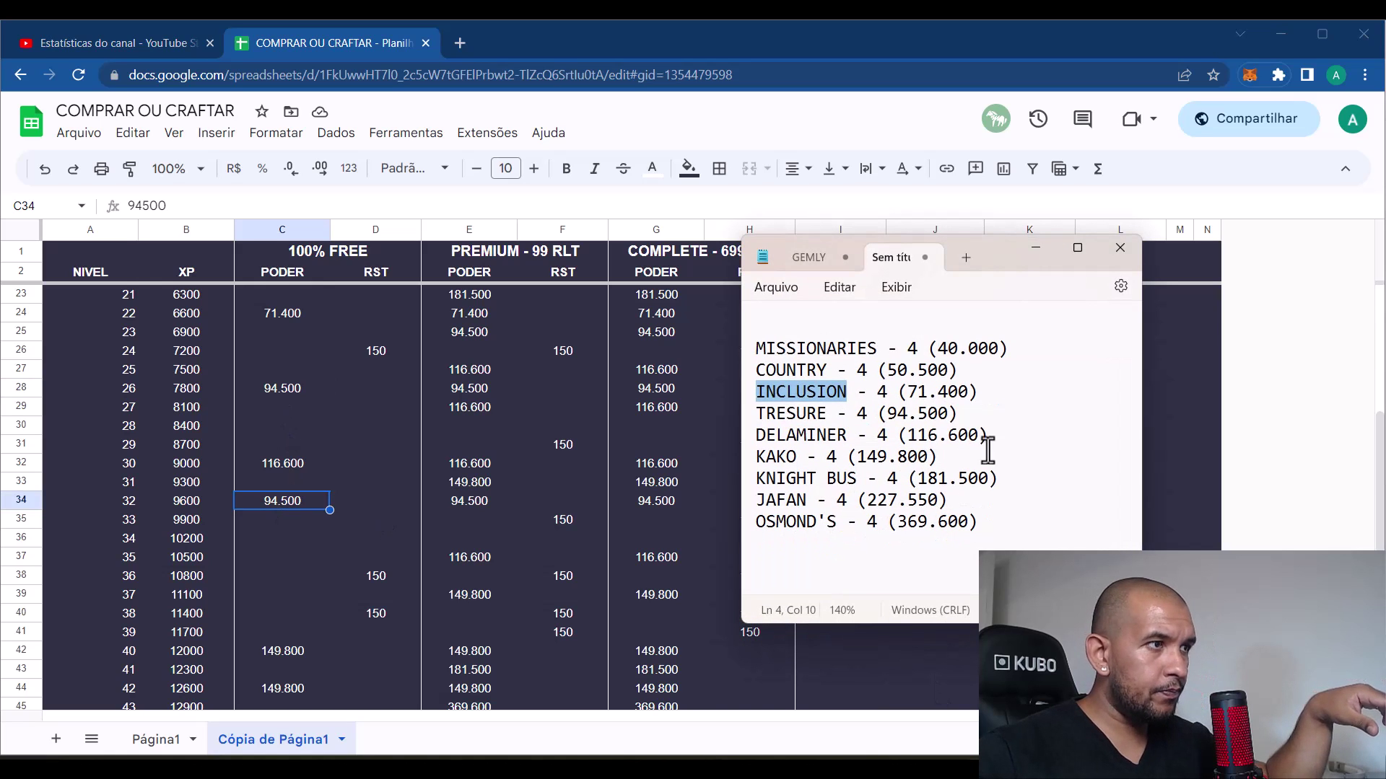
pyautogui.doubleClick(825, 415)
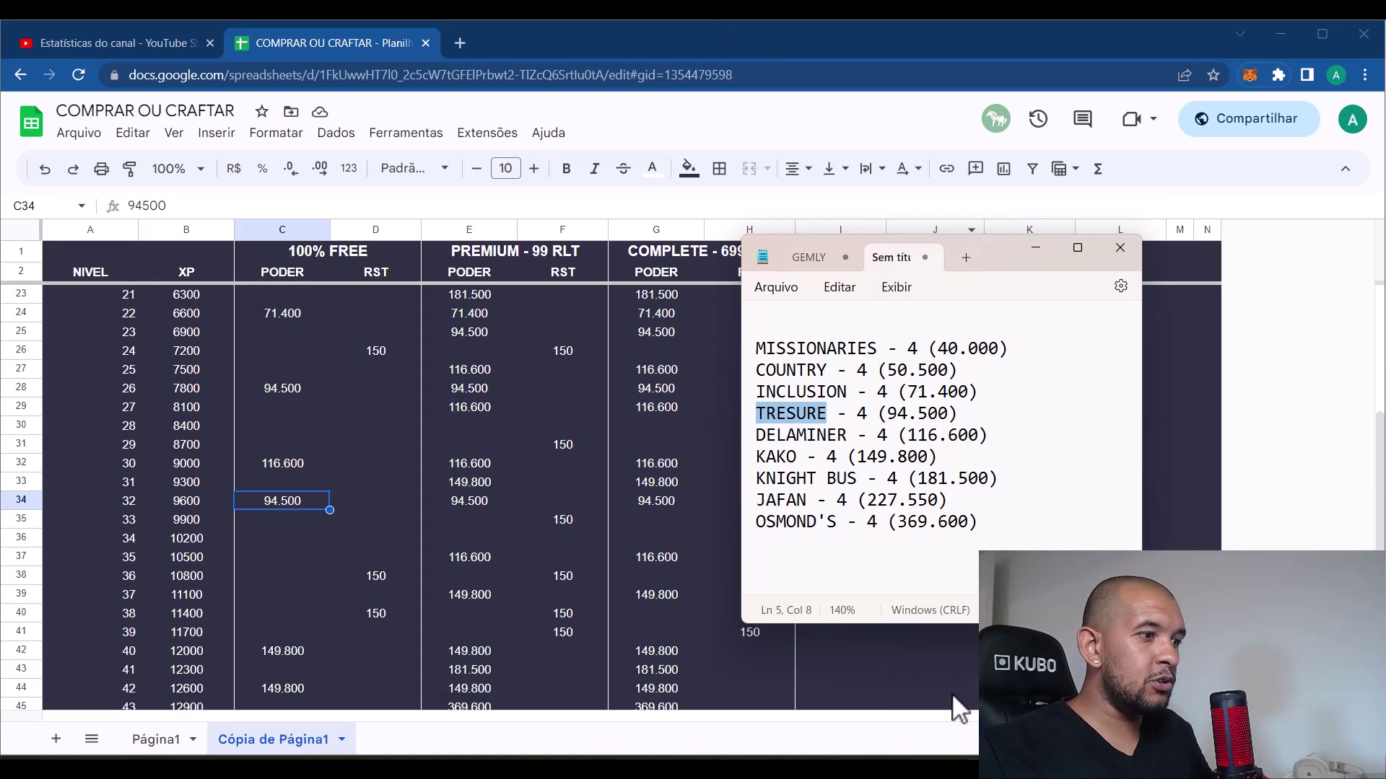
# Switch to RollerCoin's merge storage and try searching the miners for TRESURE
pyautogui.hotkey('alt', 'Tab')
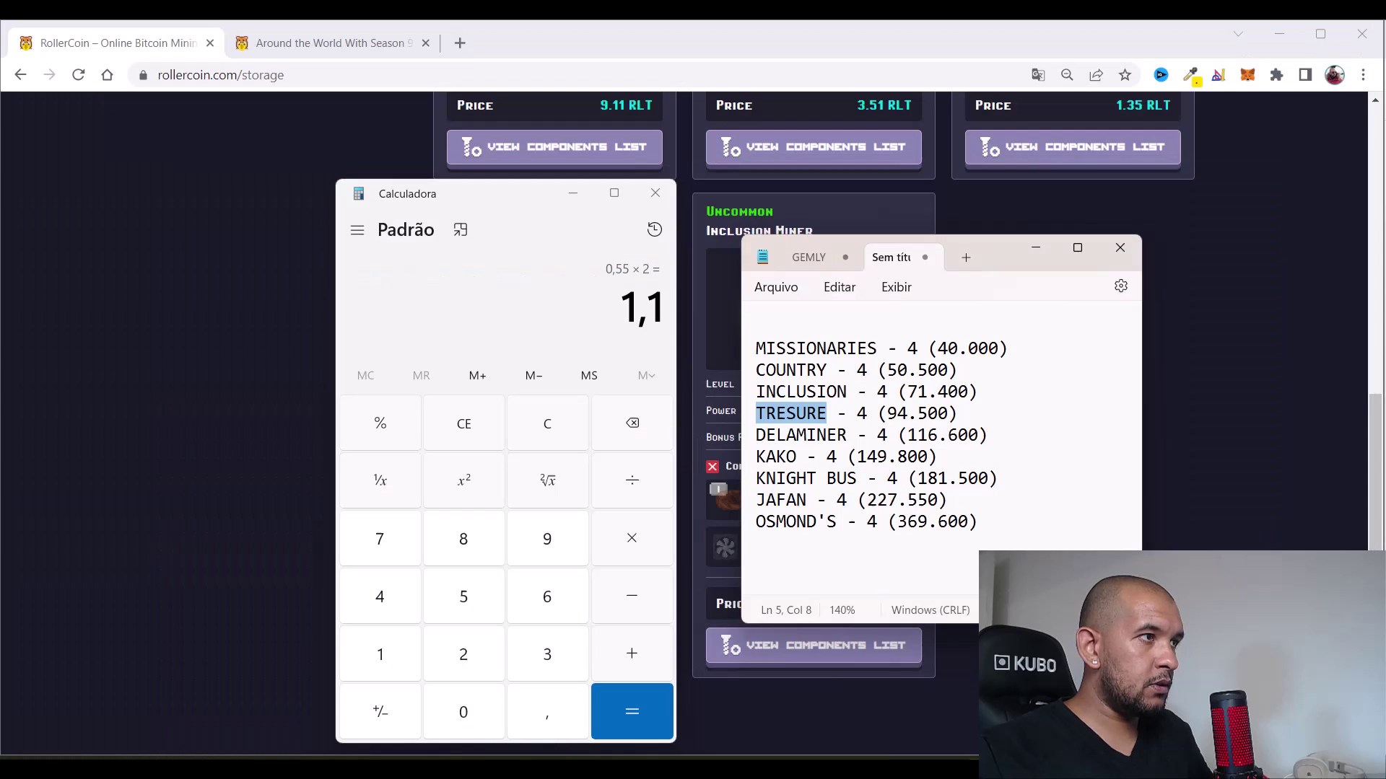
pyautogui.click(716, 484)
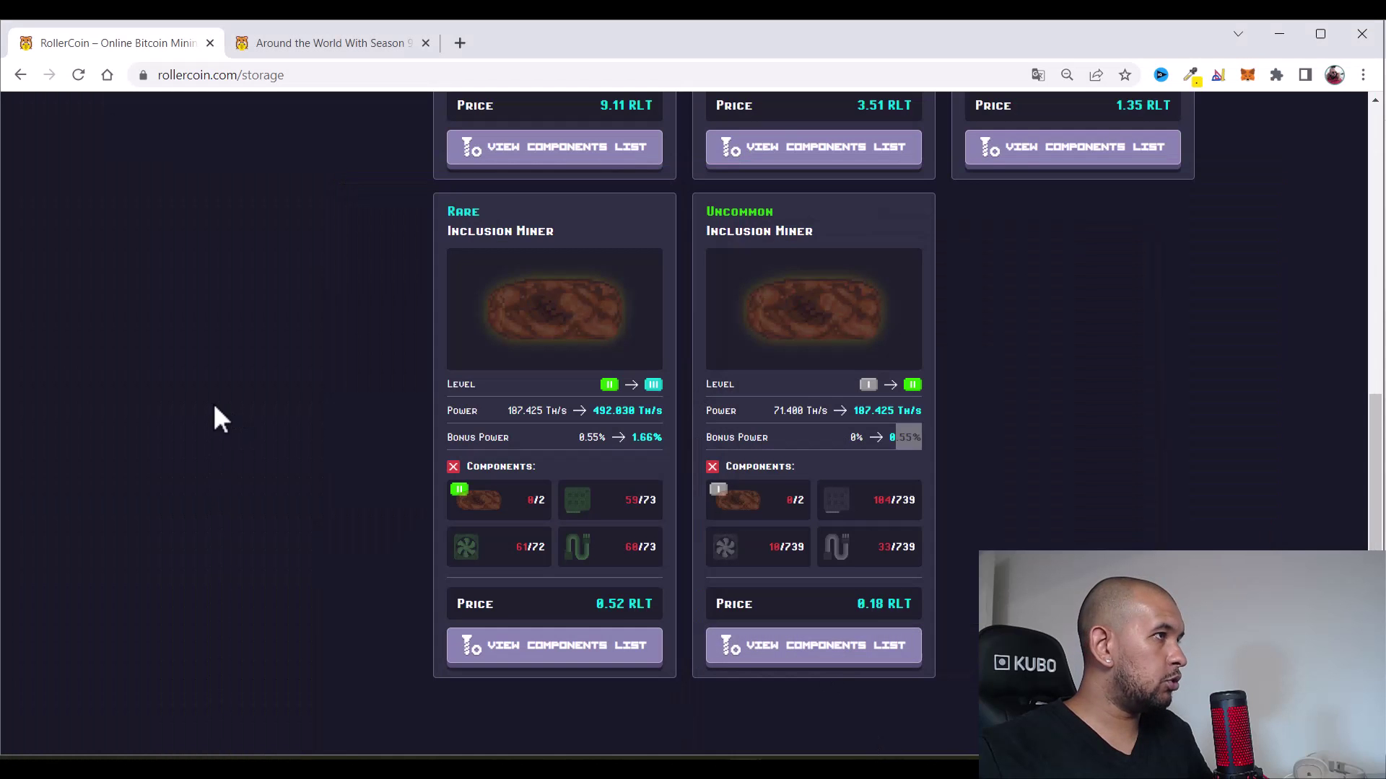
pyautogui.scroll(10, 705, 325)
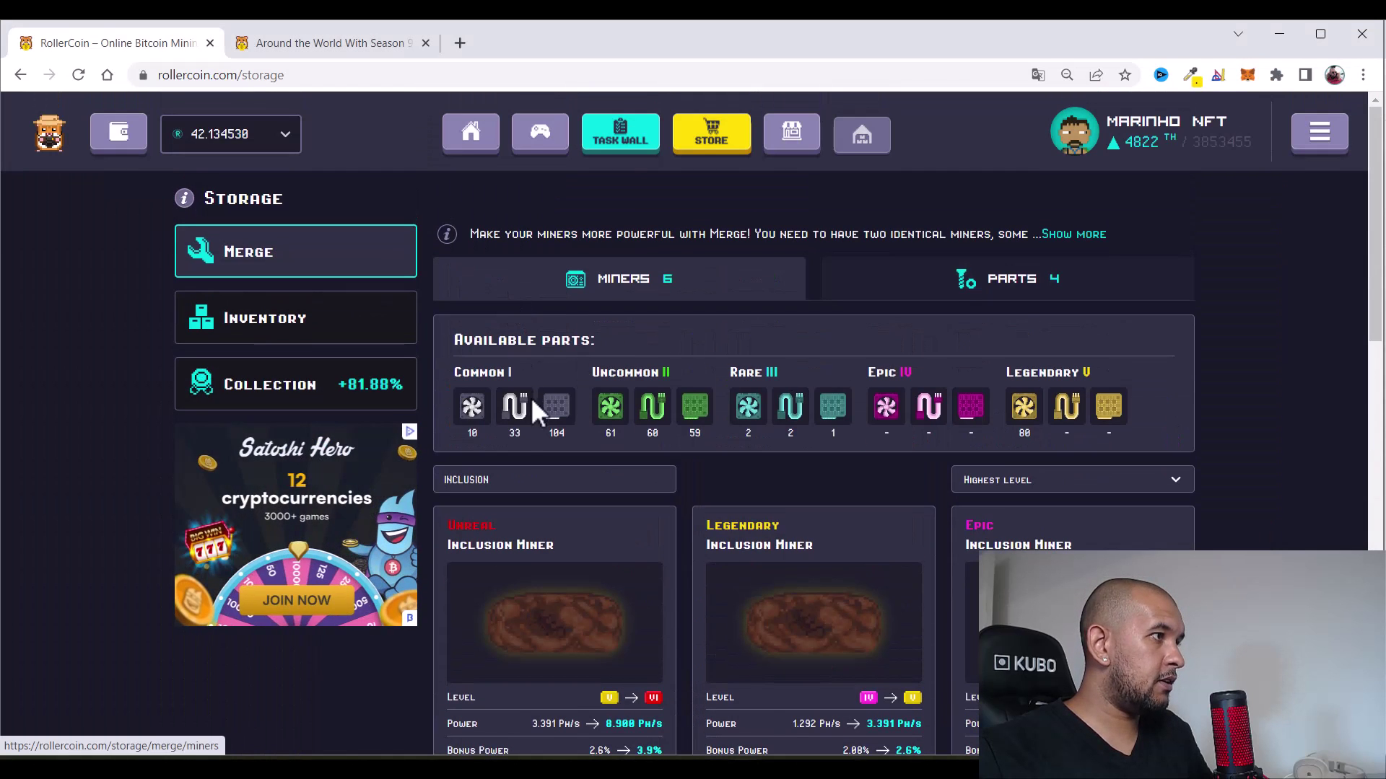
pyautogui.doubleClick(506, 482)
pyautogui.write('TRESURE')
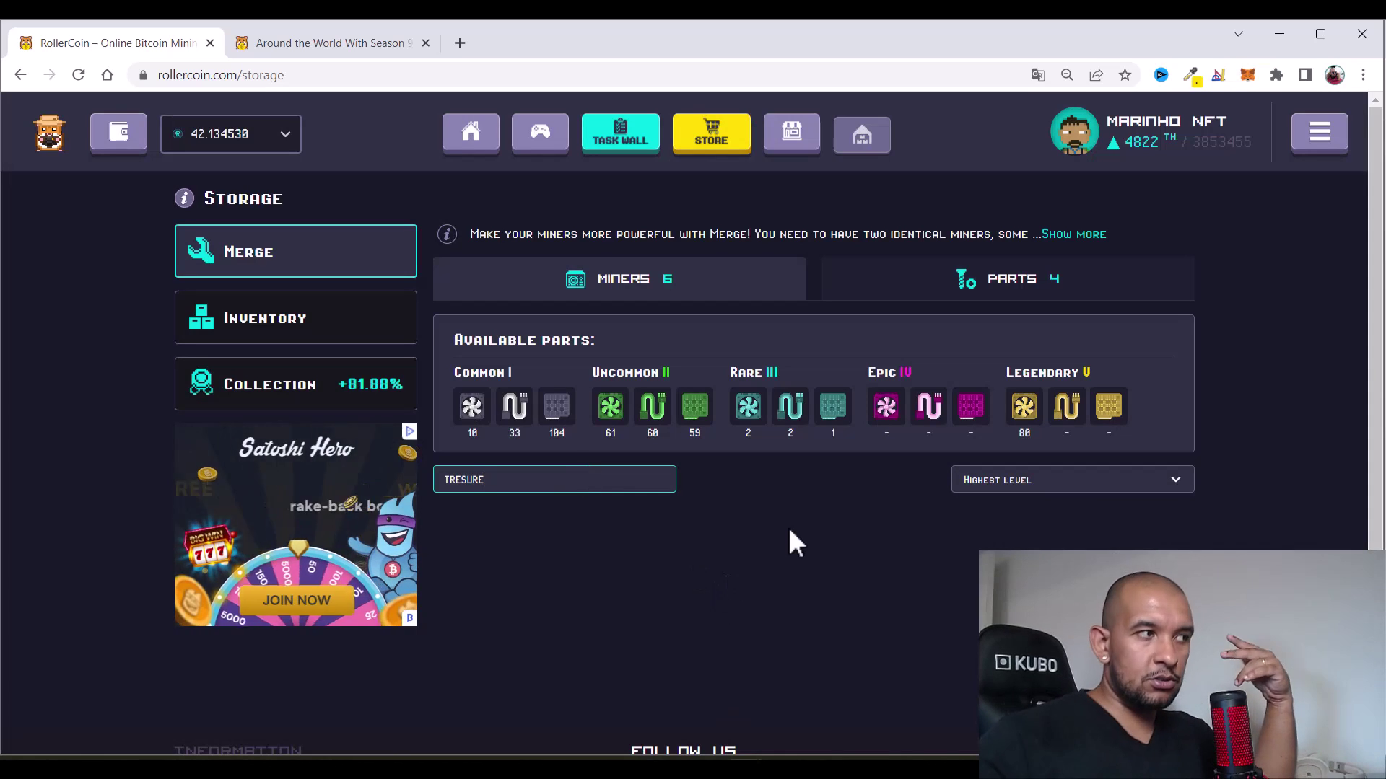
# Correct the miner search to TREASURE and look through the listed miners
pyautogui.scroll(-4, 818, 505)
pyautogui.doubleClick(547, 229)
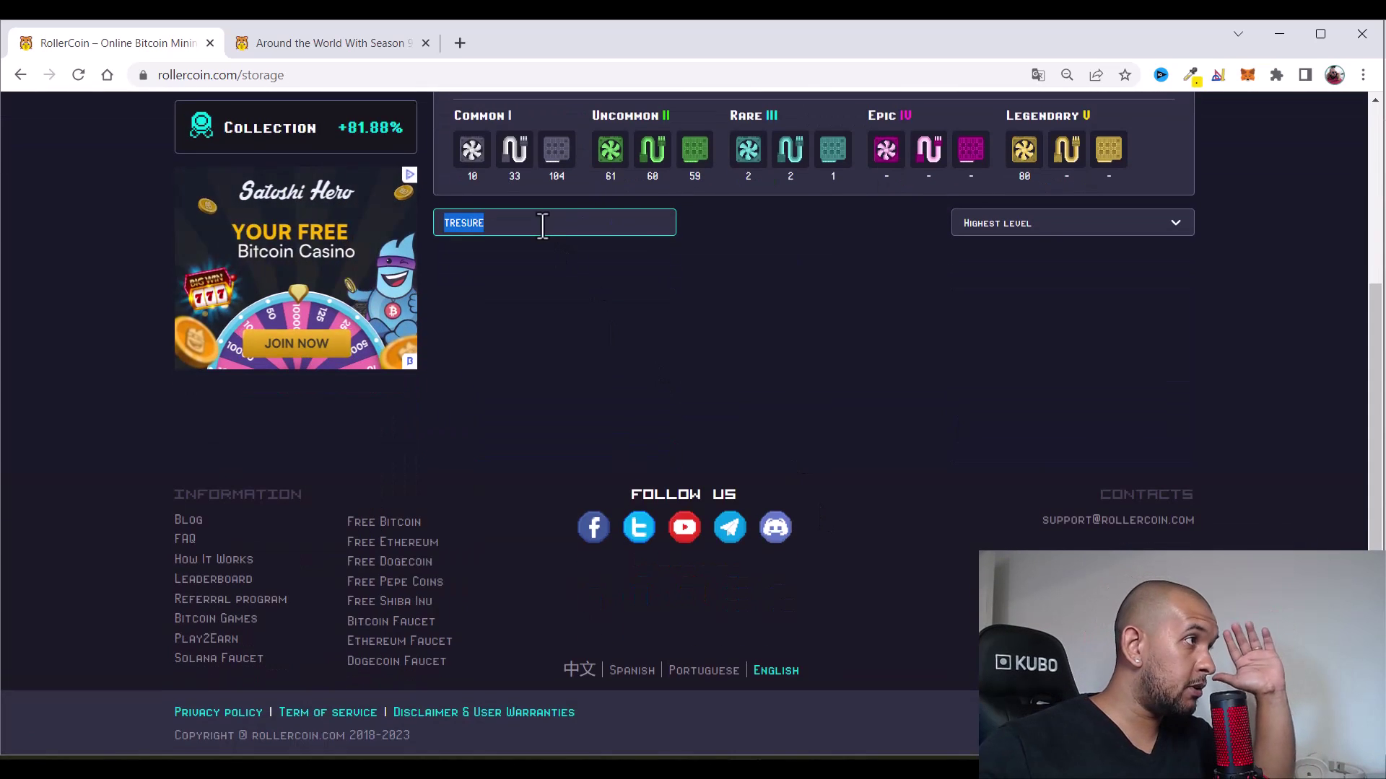
pyautogui.press('BackSpace')
pyautogui.press('BackSpace')
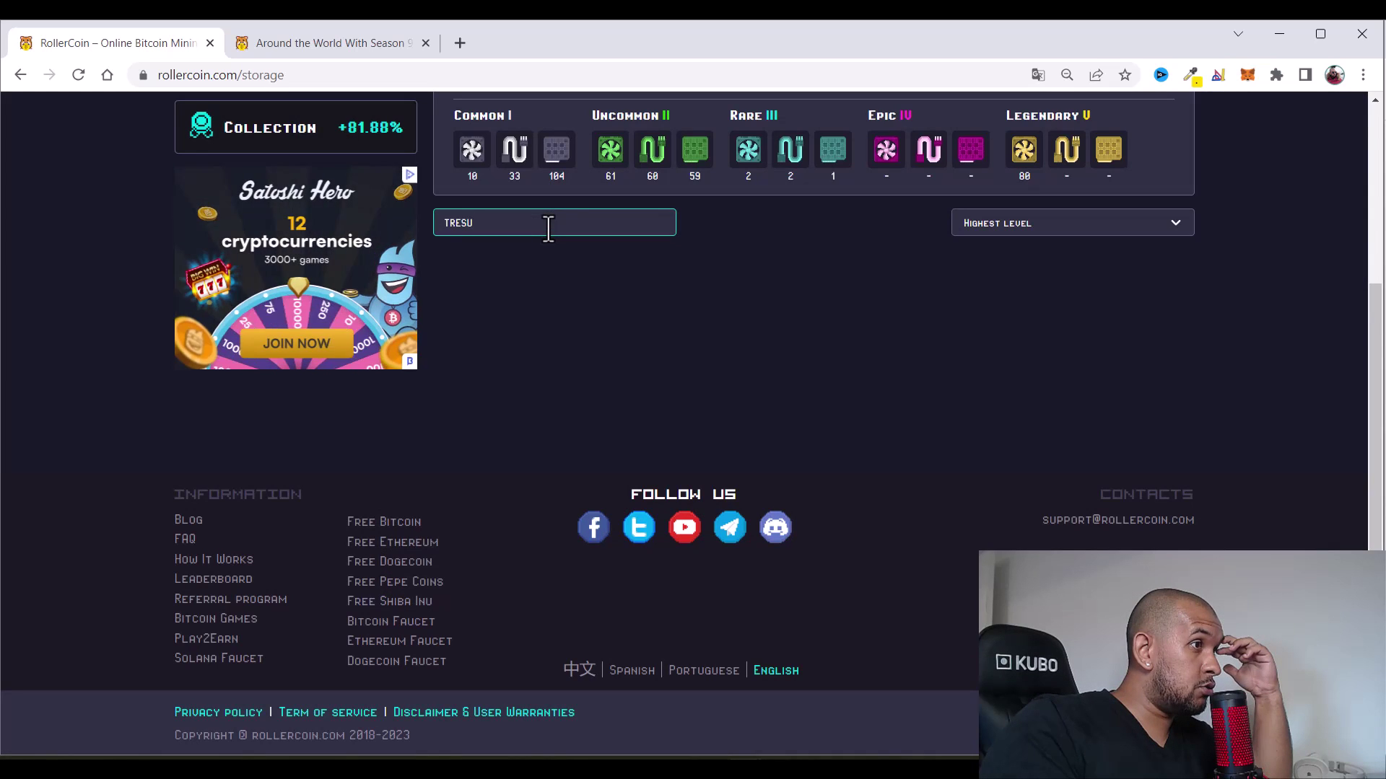
pyautogui.press('BackSpace')
pyautogui.write('s')
pyautogui.hotkey('ctrl', 'a')
pyautogui.write('TREASURE')
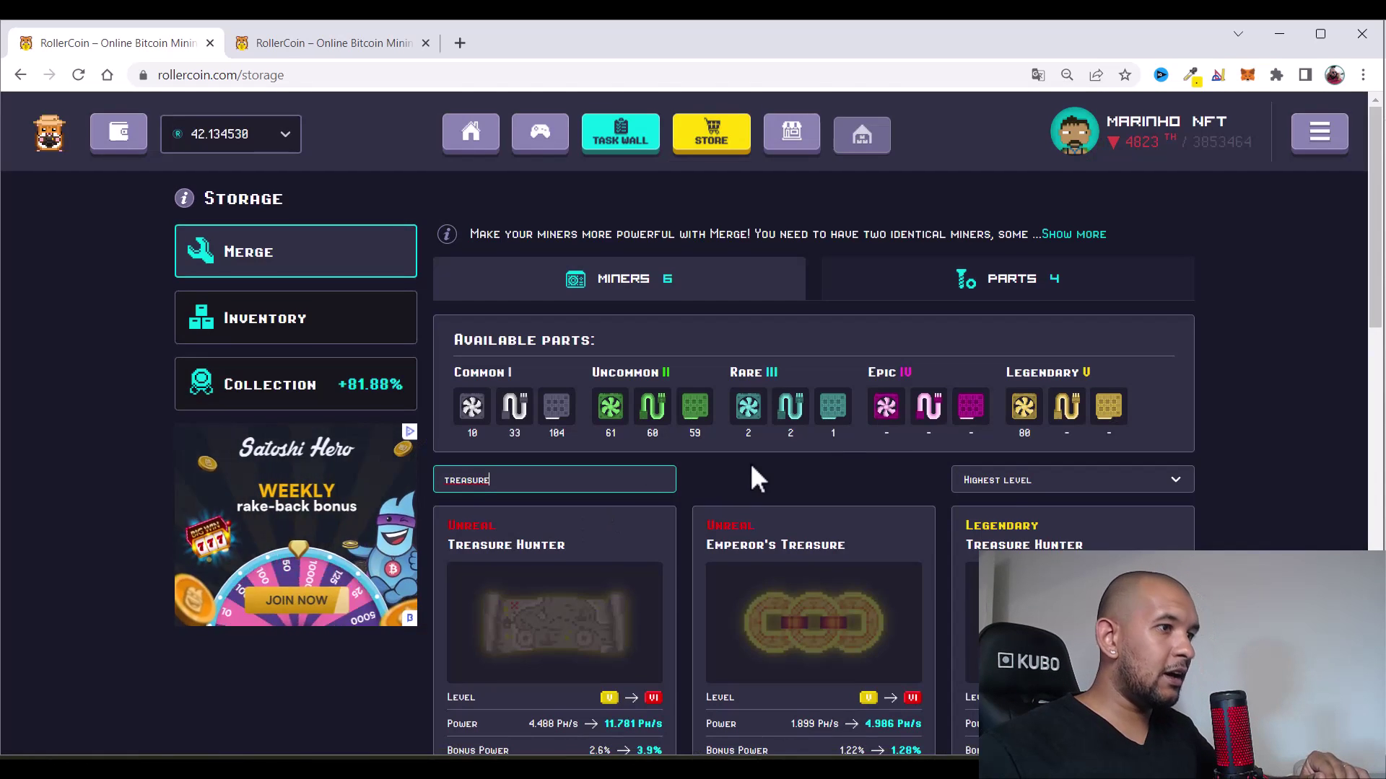
pyautogui.scroll(-8, 750, 464)
pyautogui.scroll(-5, 751, 464)
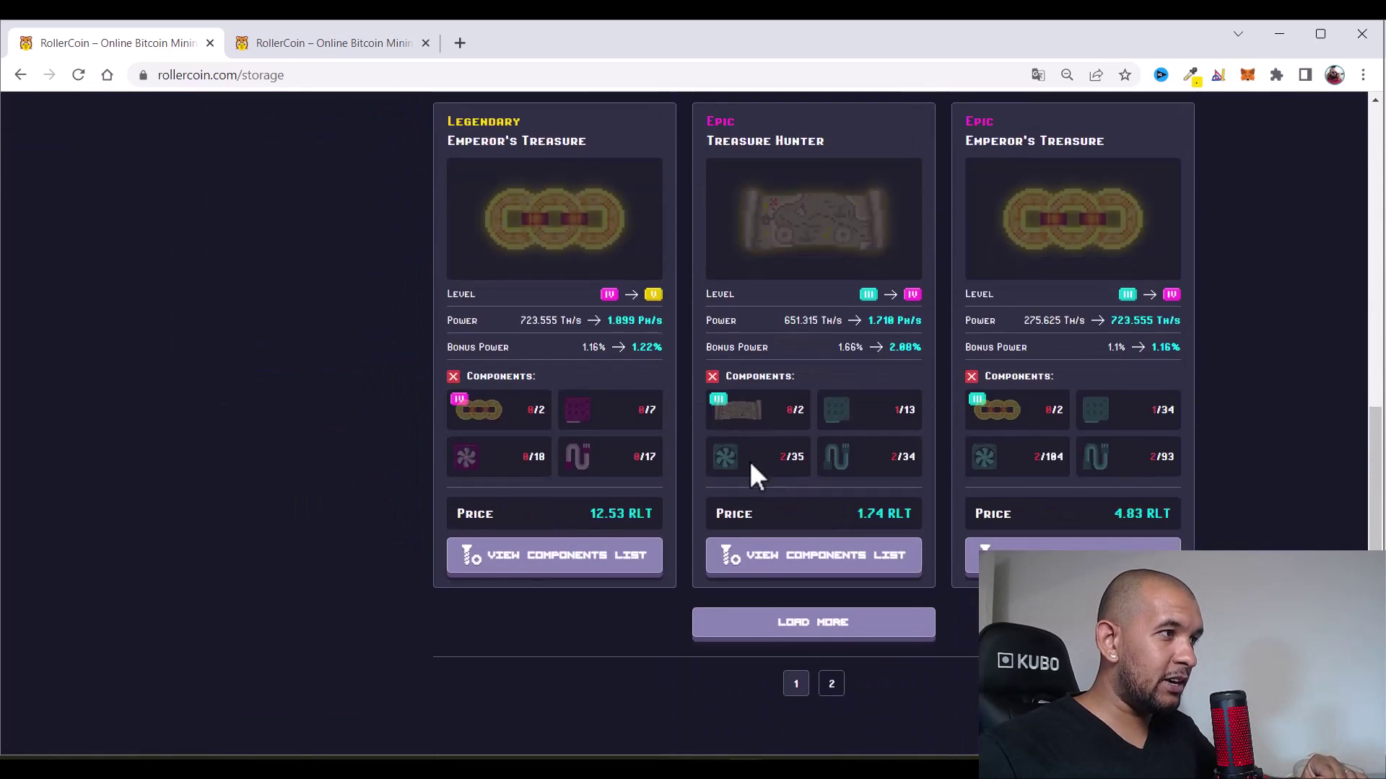
pyautogui.scroll(5, 749, 460)
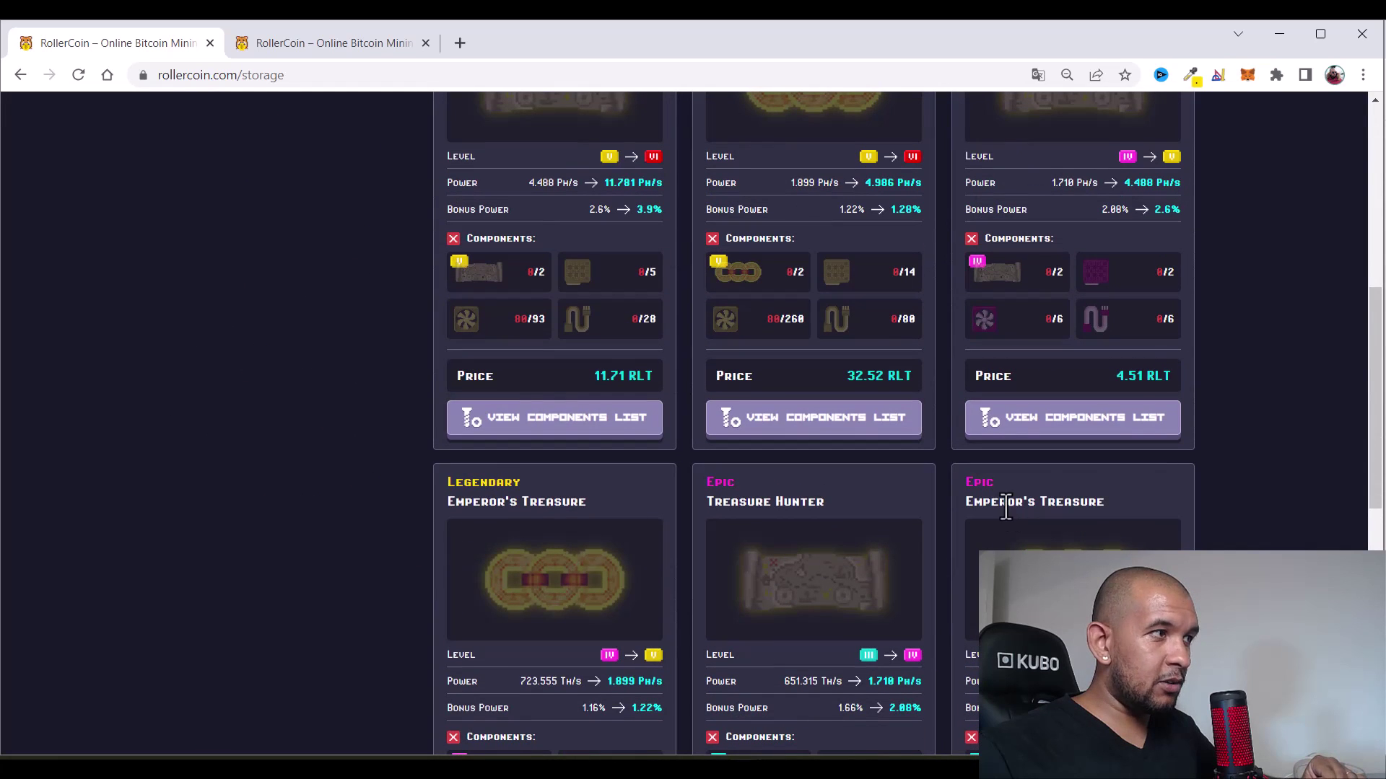
pyautogui.scroll(5, 1025, 520)
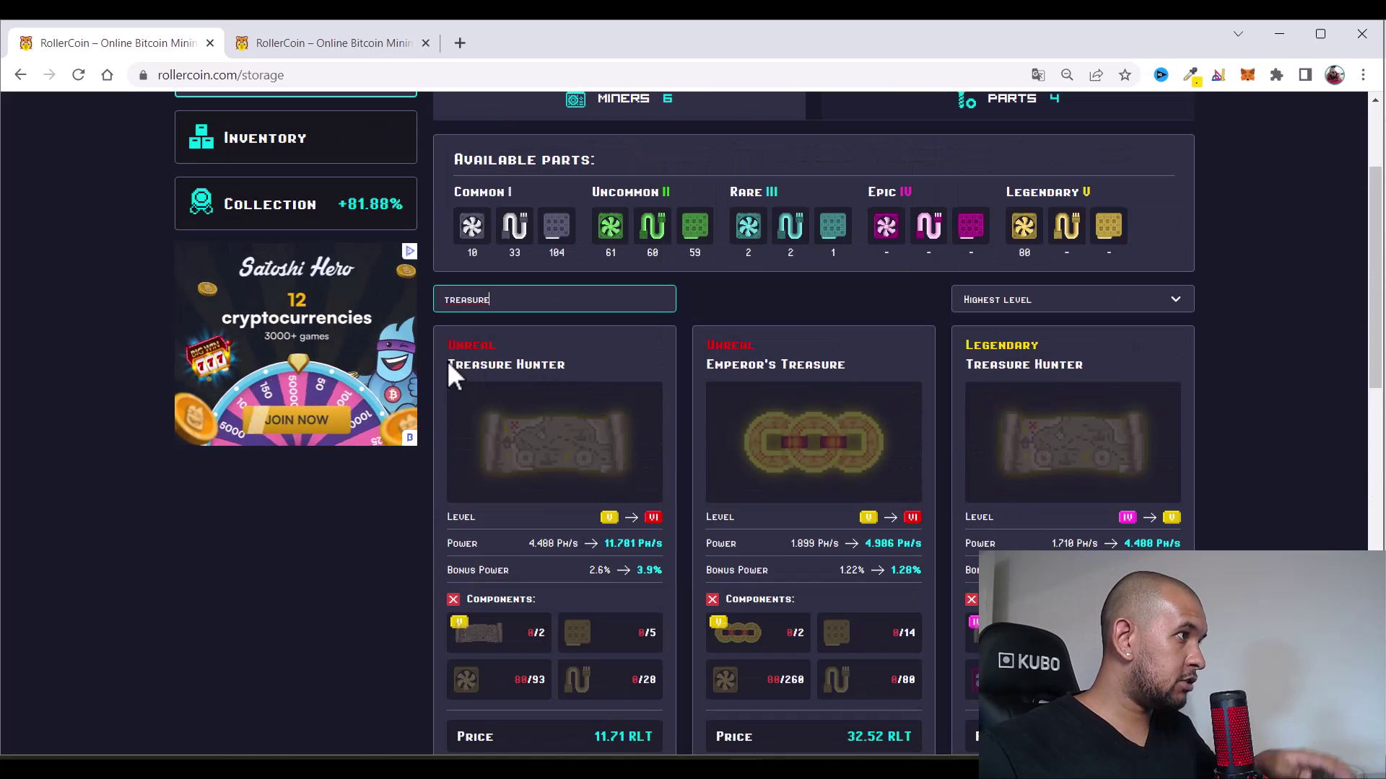
# Narrow the search to Treasure Hunter using its copied name and check the power of the Uncommon merge
pyautogui.moveTo(448, 363); pyautogui.dragTo(586, 371)
pyautogui.hotkey('ctrl', 'c')
pyautogui.doubleClick(534, 300)
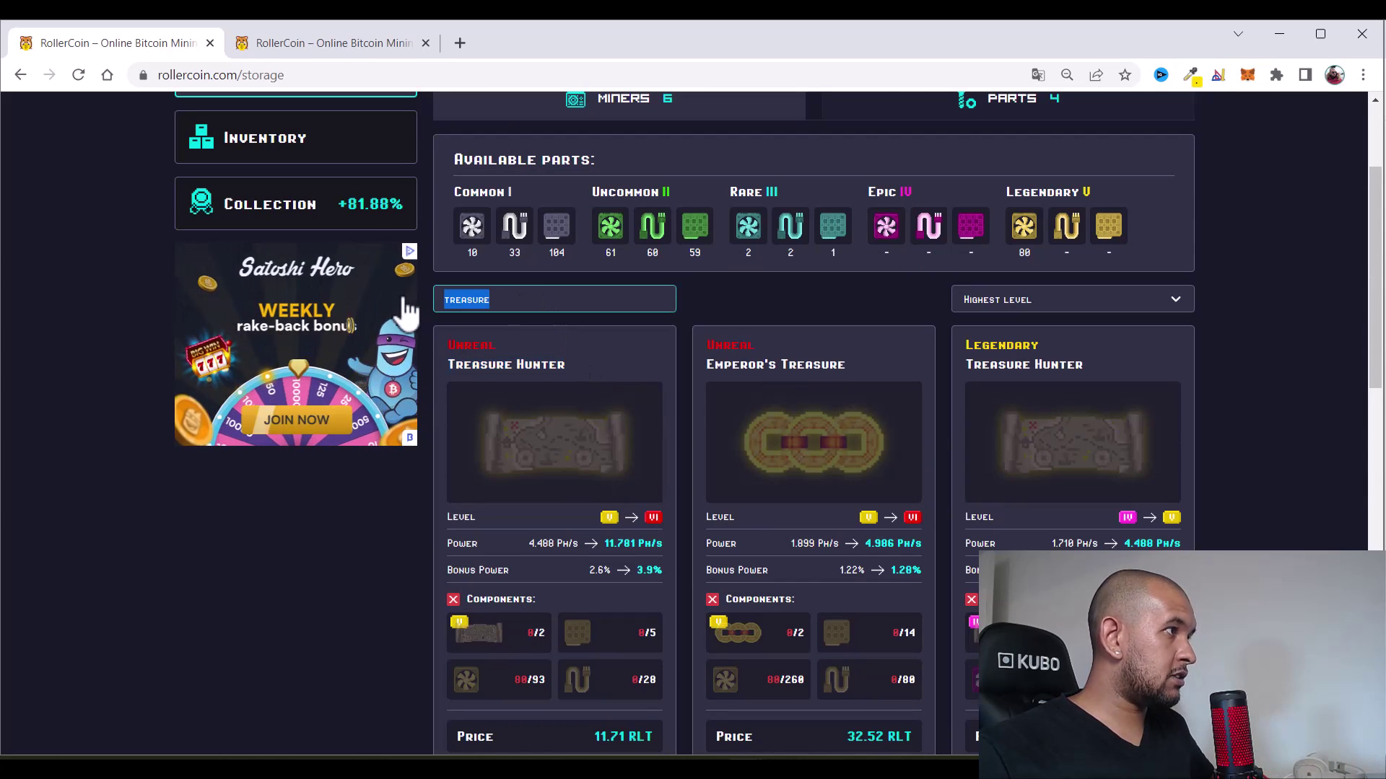
pyautogui.hotkey('ctrl', 'v')
pyautogui.scroll(-9, 992, 457)
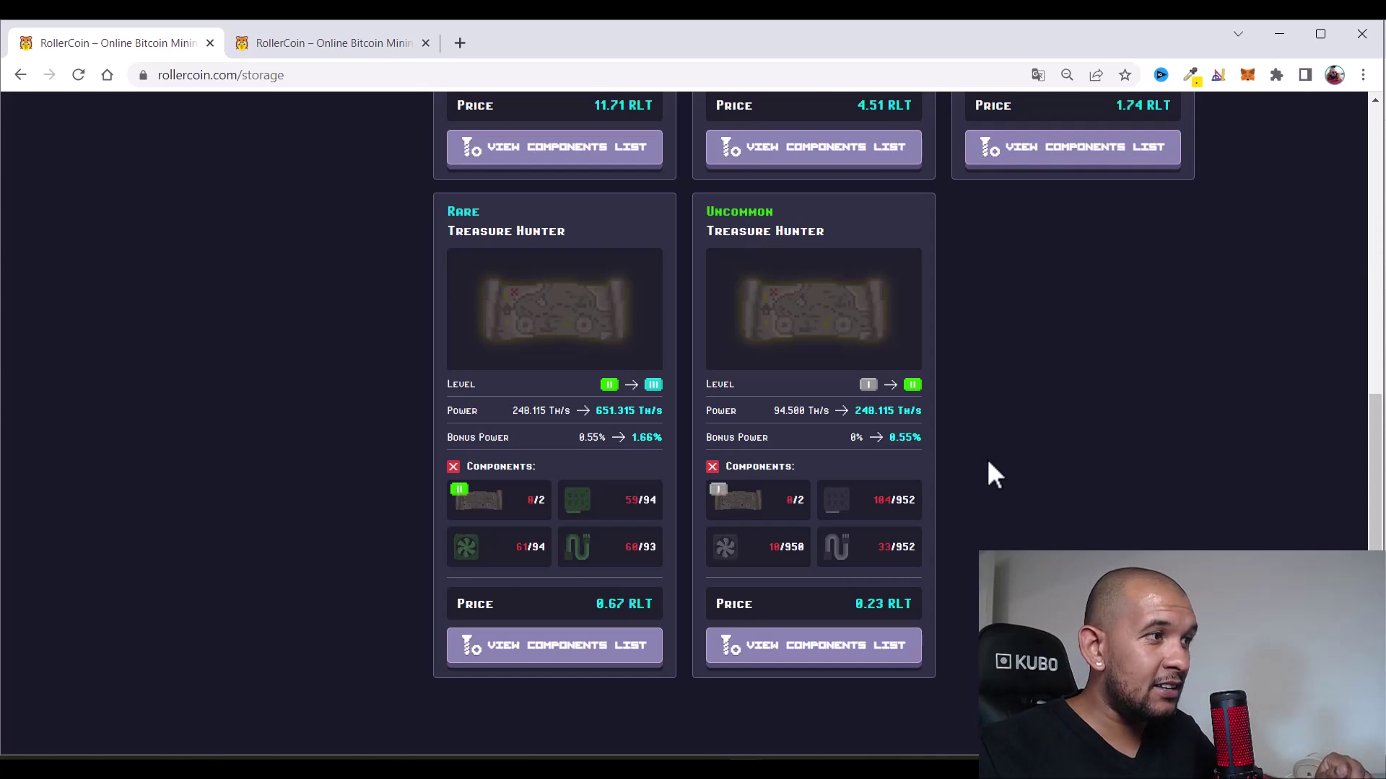
pyautogui.moveTo(774, 411); pyautogui.dragTo(801, 413)
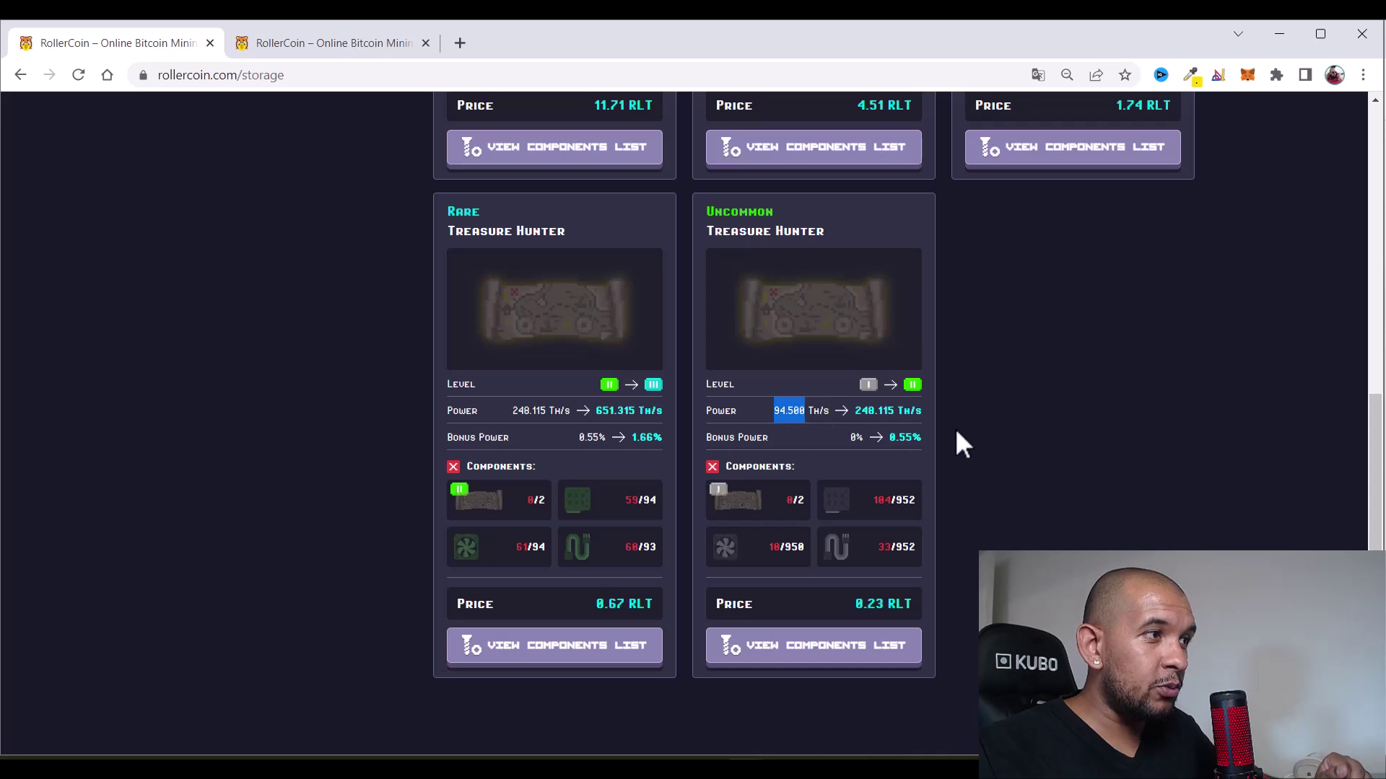
# Calculate the power gained by the Uncommon Treasure Hunter merge in Calculator by doubling 94500 and subtracting 240115
pyautogui.hotkey('alt', 'Tab')
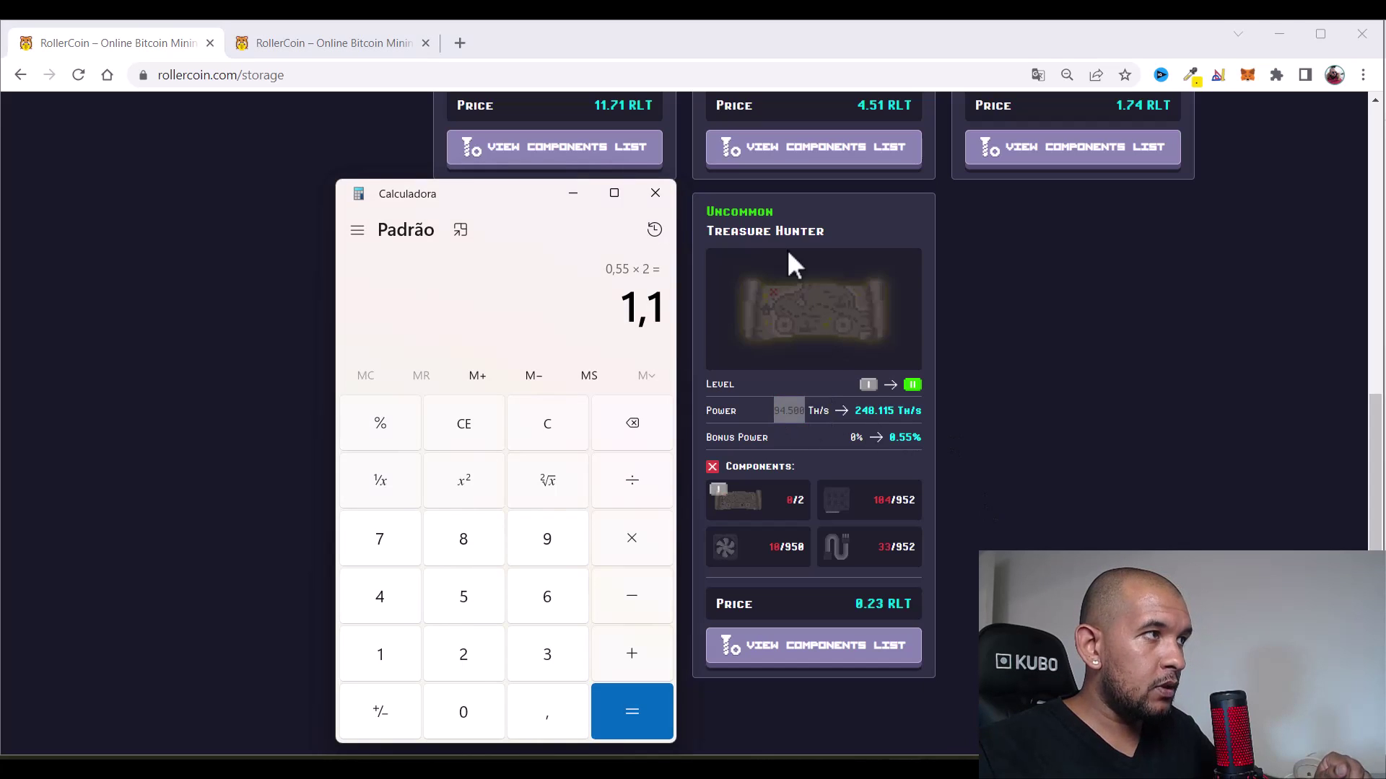
pyautogui.click(566, 433)
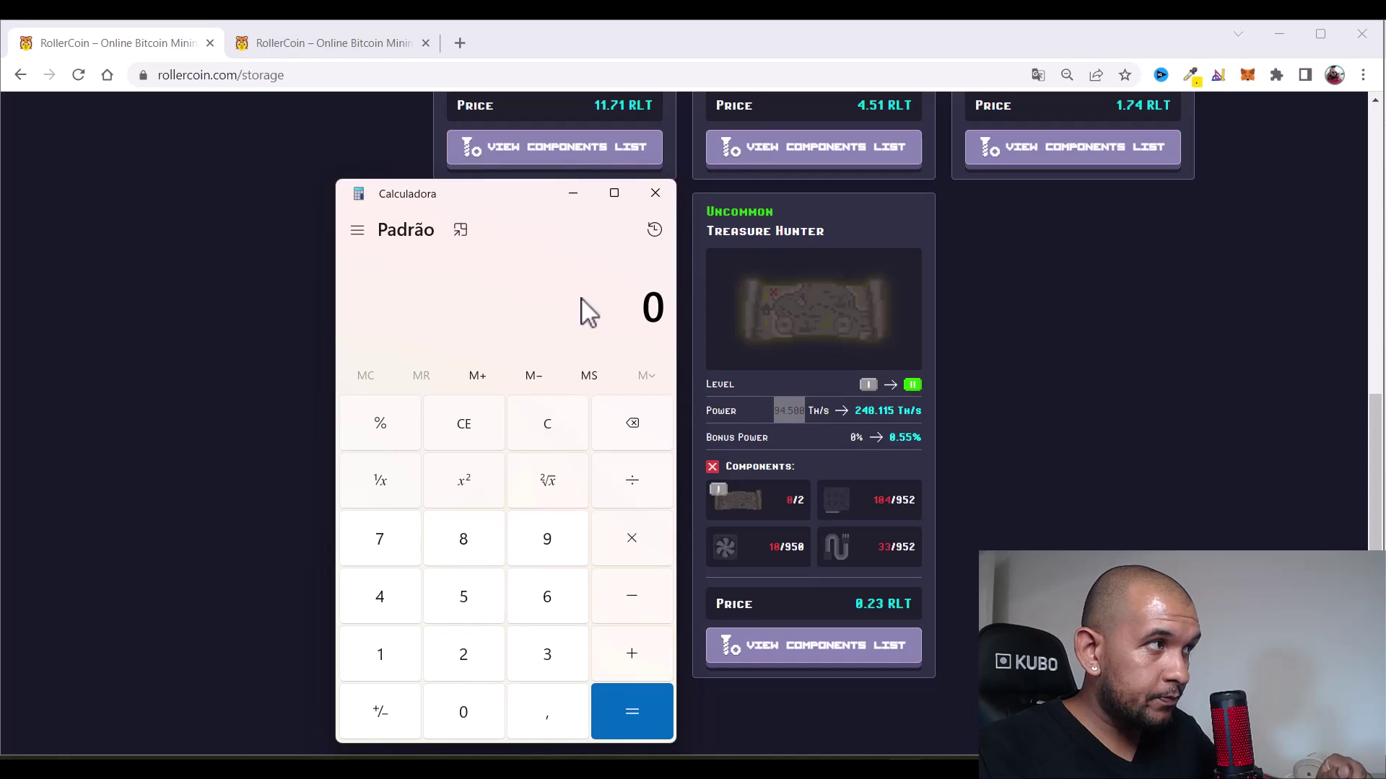
pyautogui.click(809, 577)
pyautogui.hotkey('alt', 'Tab')
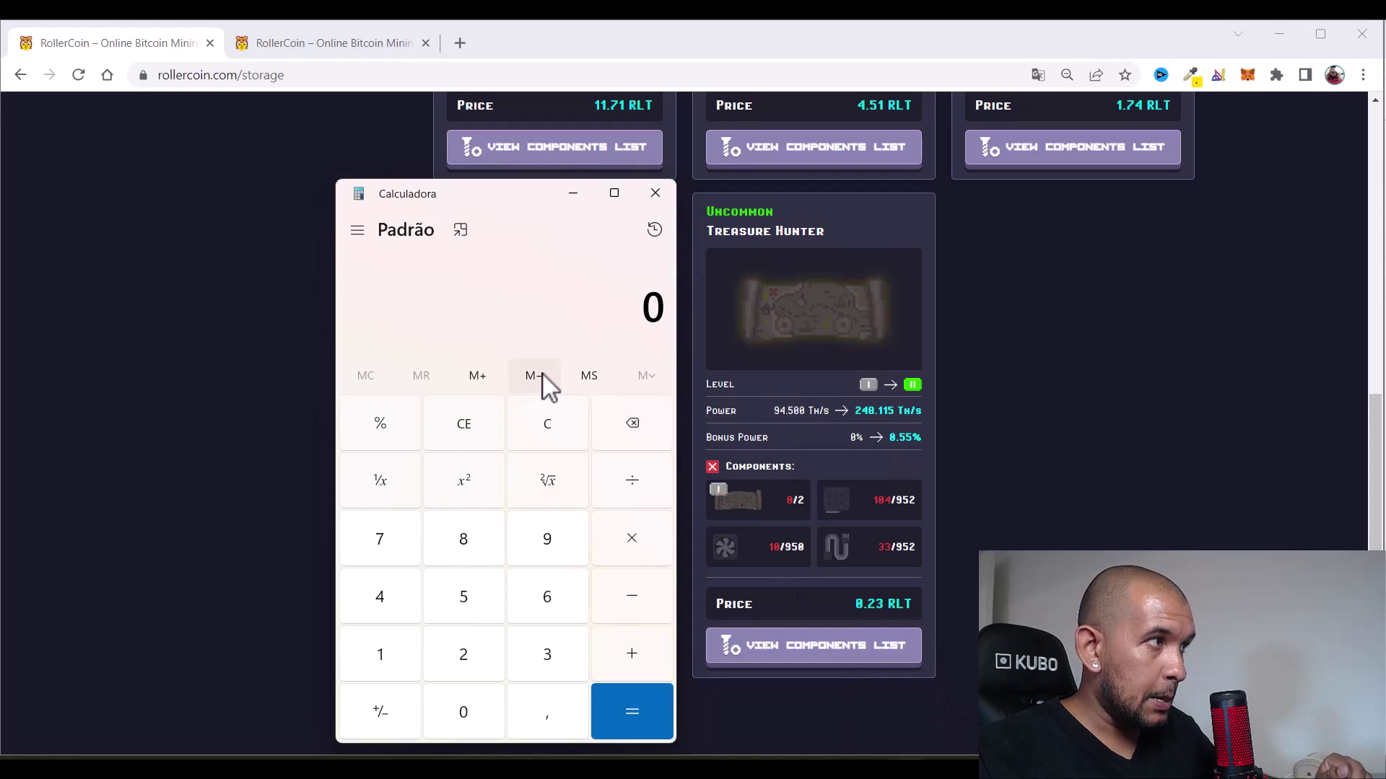
pyautogui.write('94500 × ')
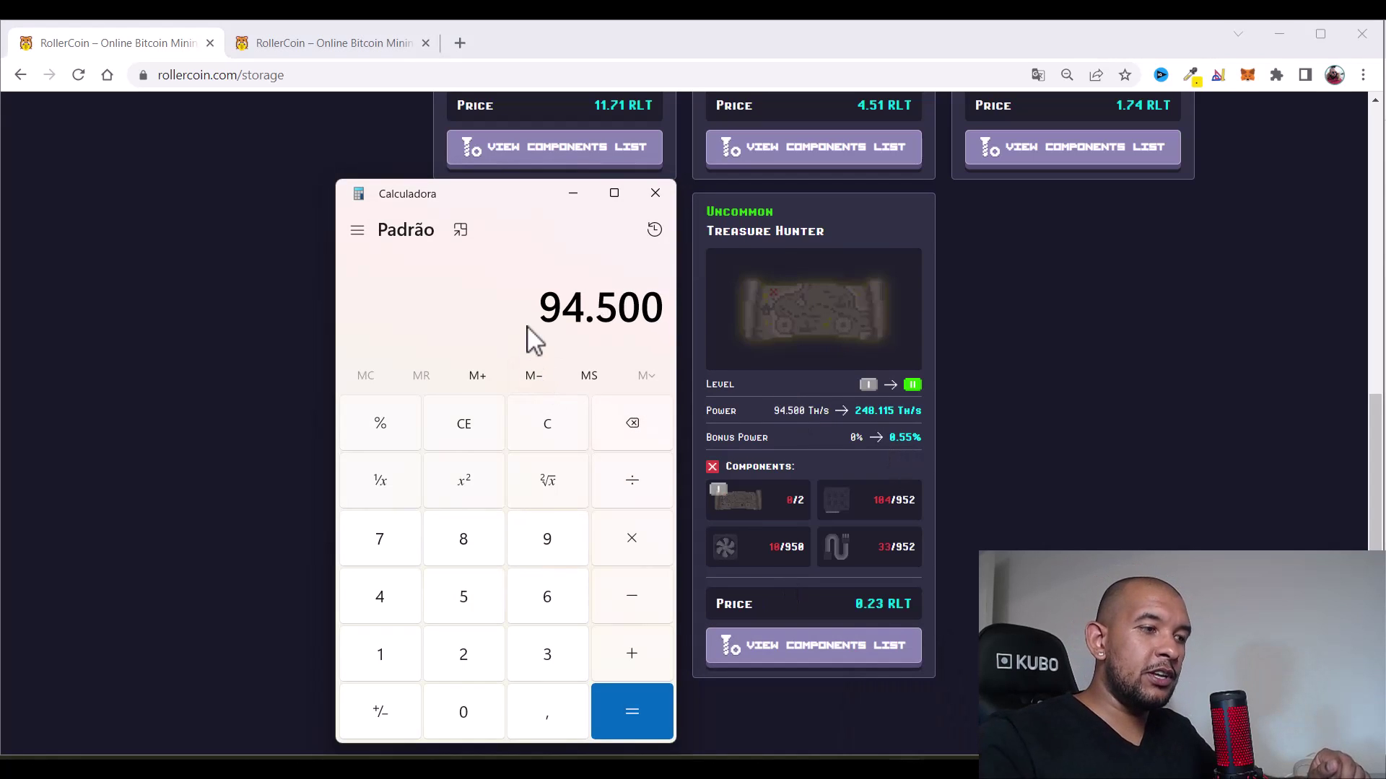
pyautogui.write('2')
pyautogui.press('Return')
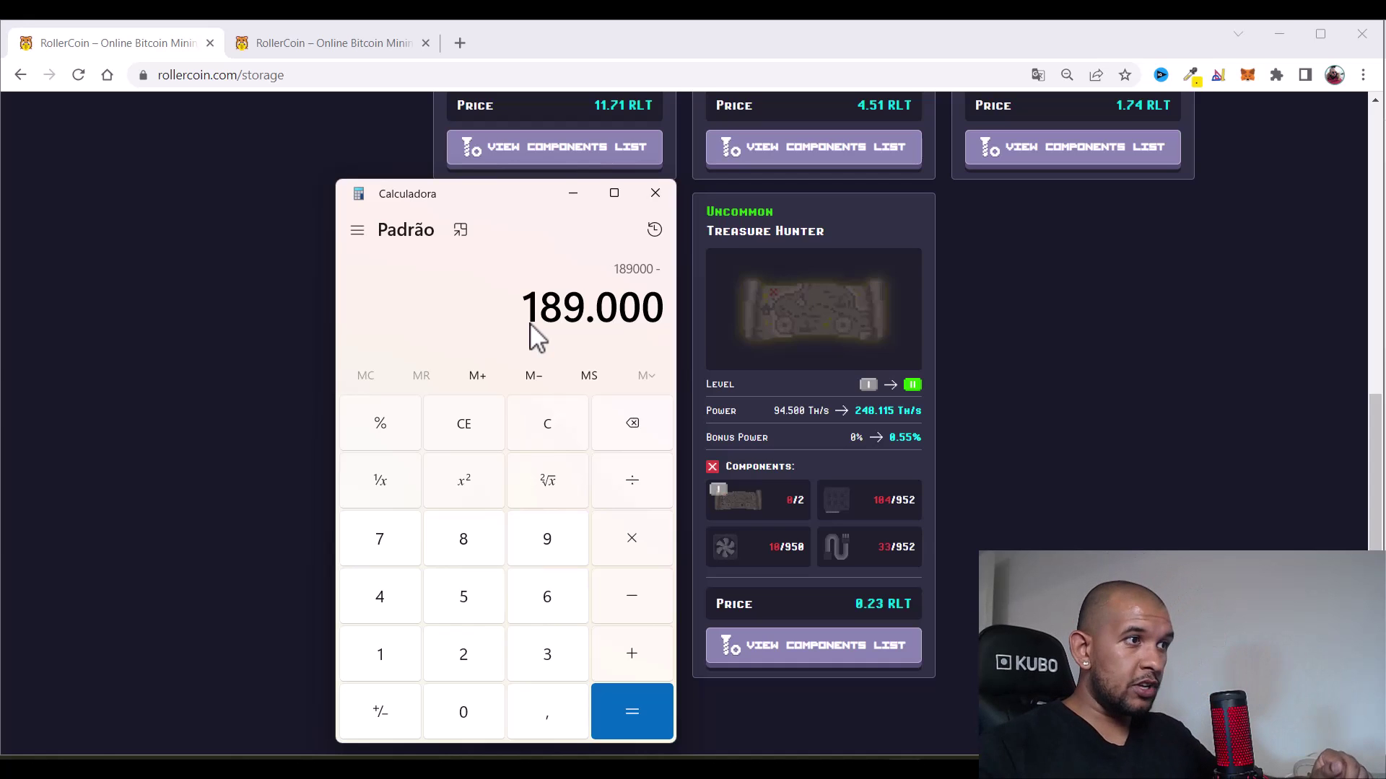
pyautogui.write('240115')
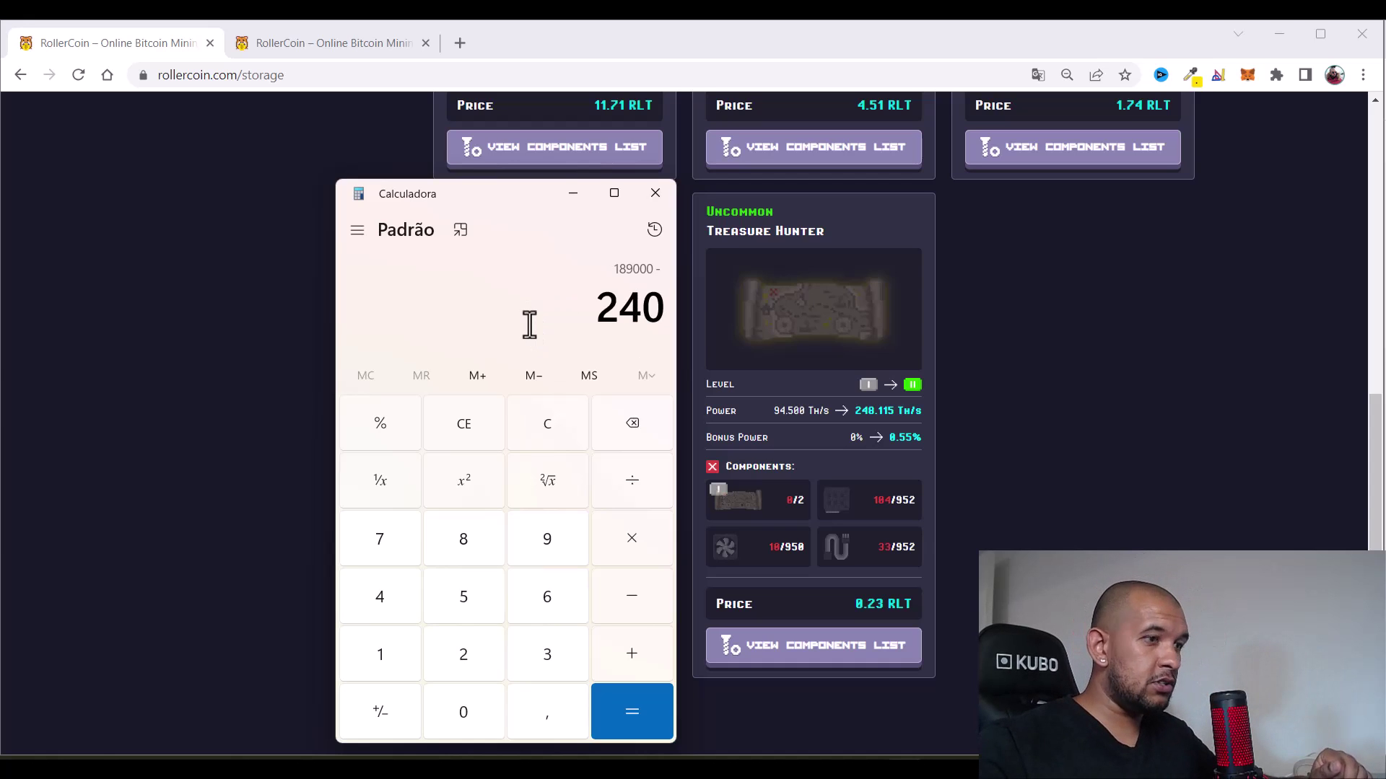
pyautogui.press('Return')
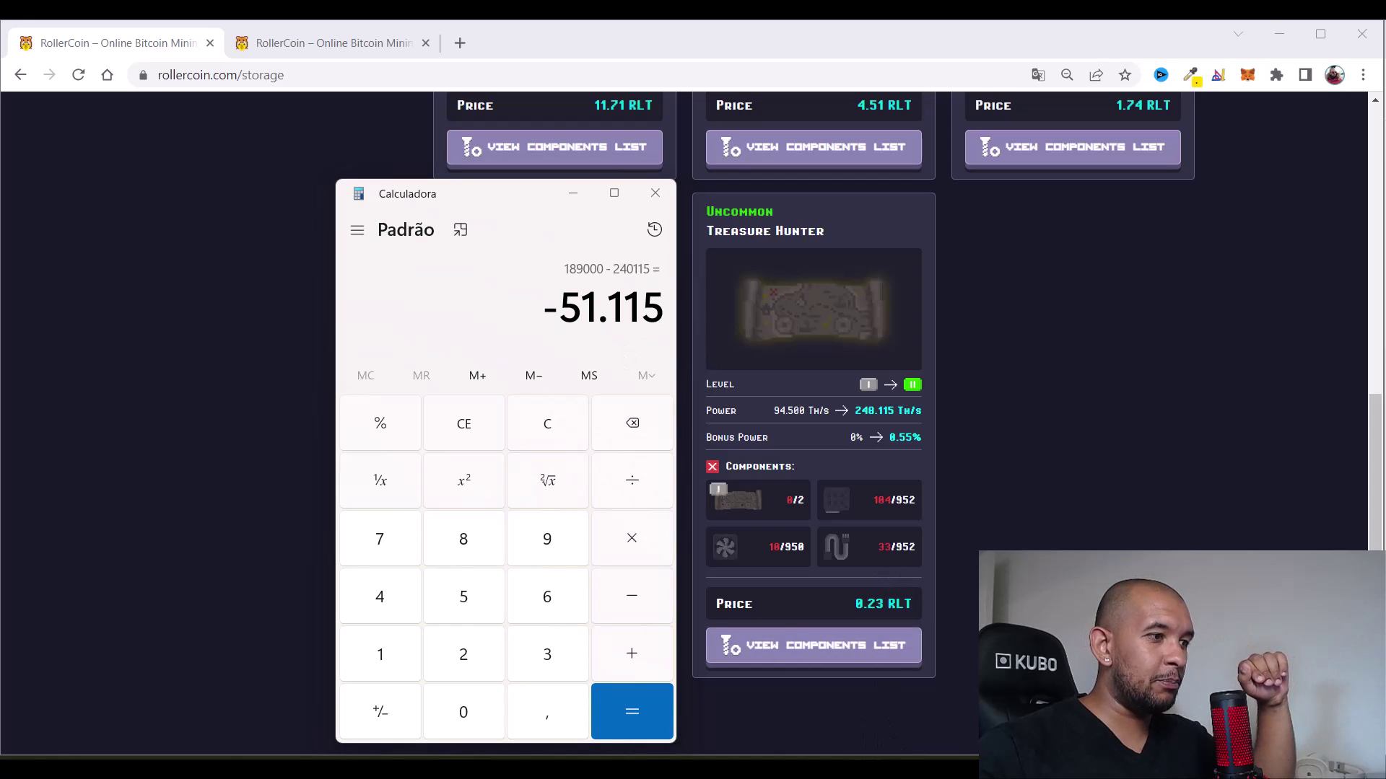
# Switch to the COMPRAR OU CRAFTAR spreadsheet and enter 51115 for Craft 3 under 100% FREE in J9
pyautogui.hotkey('alt', 'Tab')
pyautogui.click(860, 389)
pyautogui.scroll(5, 860, 397)
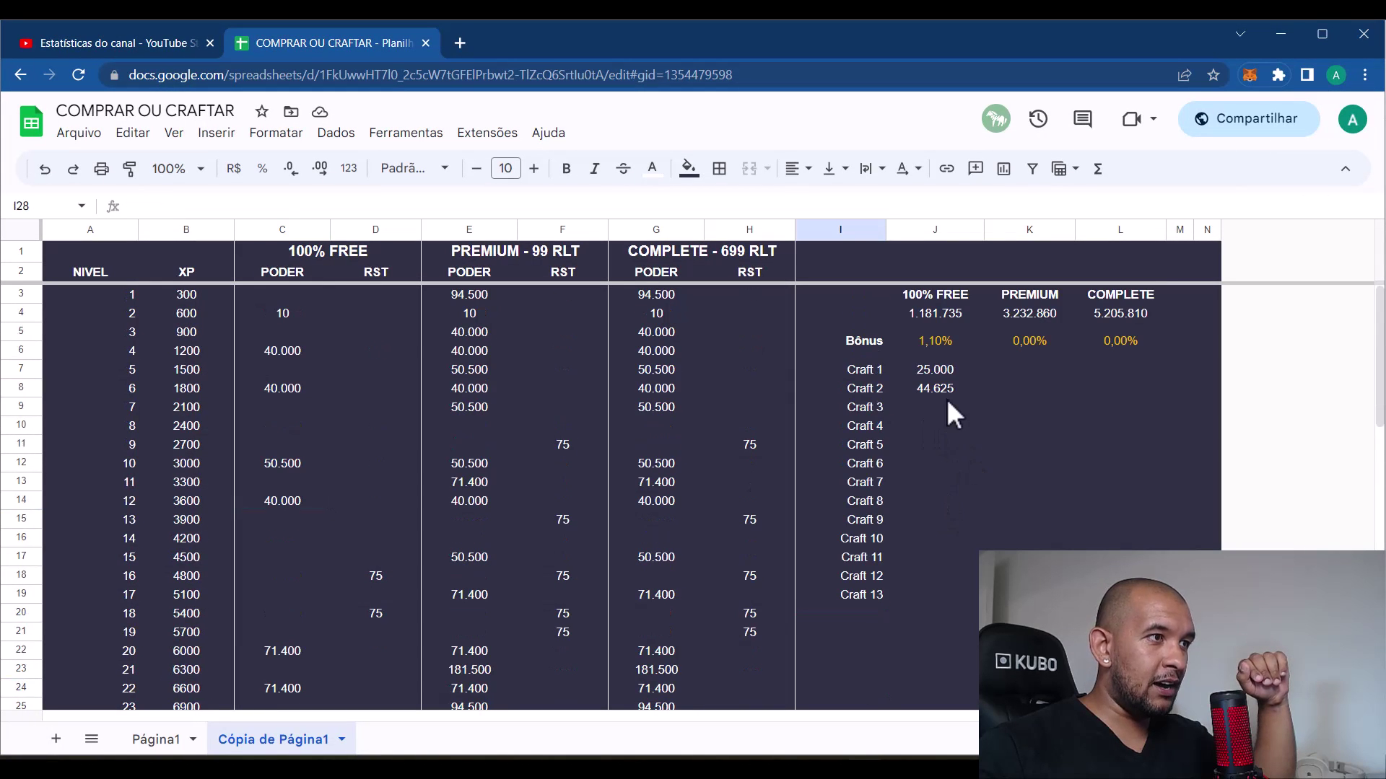
pyautogui.click(940, 409)
pyautogui.write('51115')
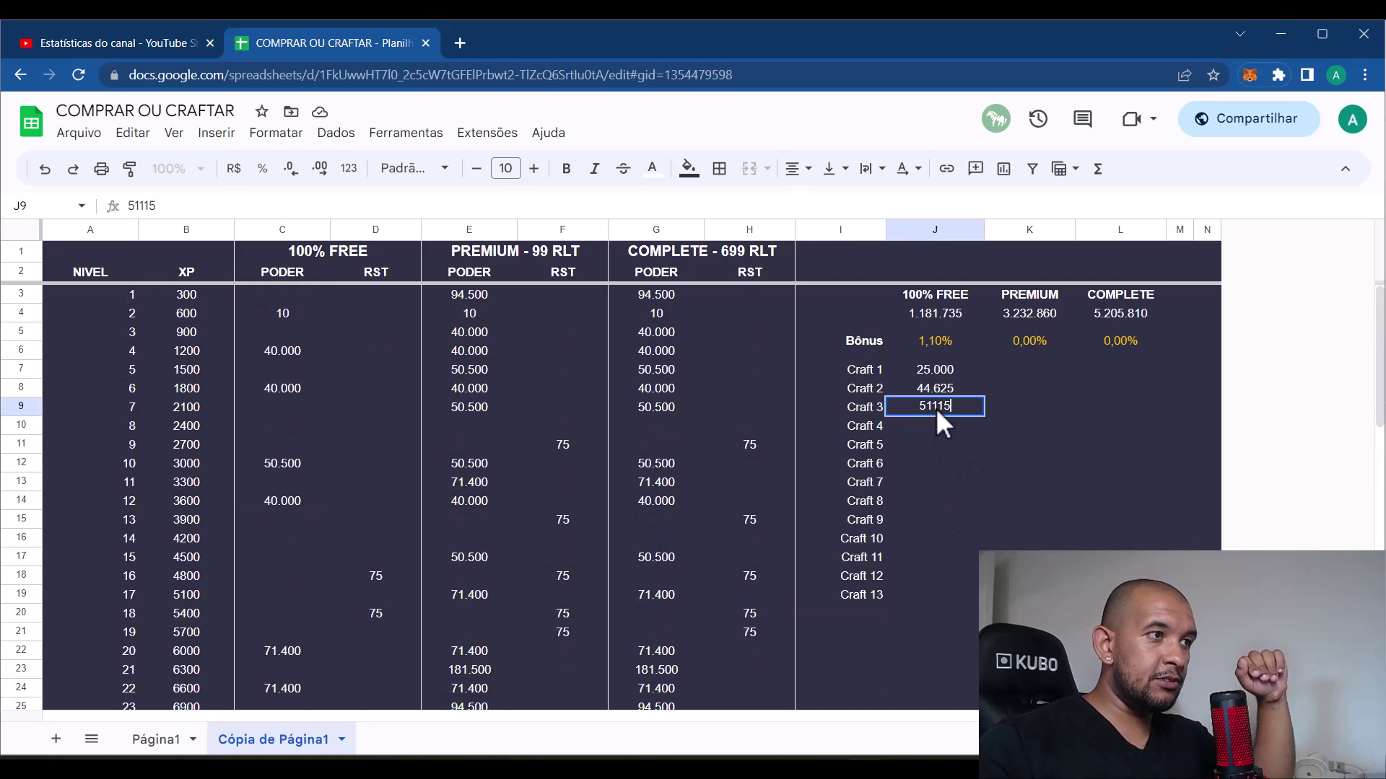
pyautogui.press('Return')
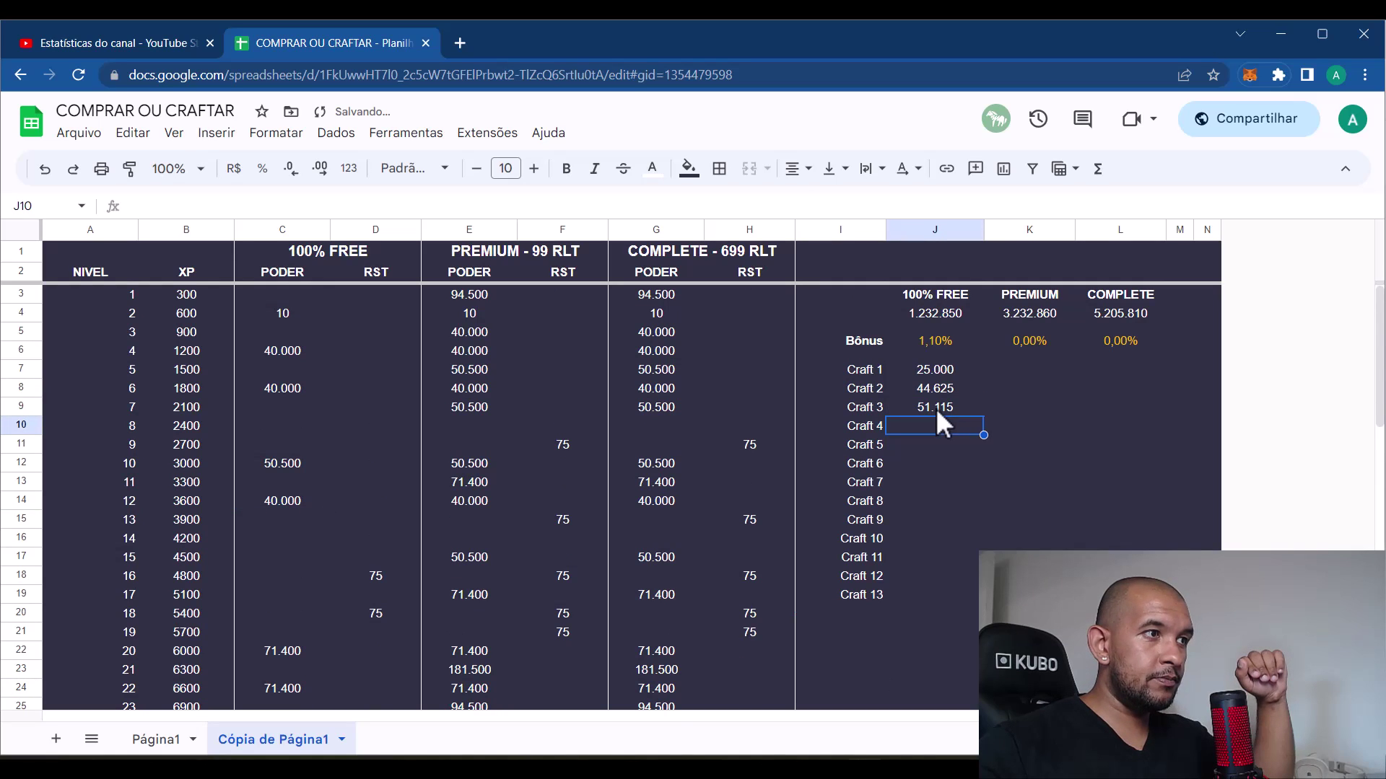
# Add the Treasure Hunter merge bonus to the 100% FREE Bônus in Calculator as 1,1 + 0,55
pyautogui.hotkey('alt', 'Tab')
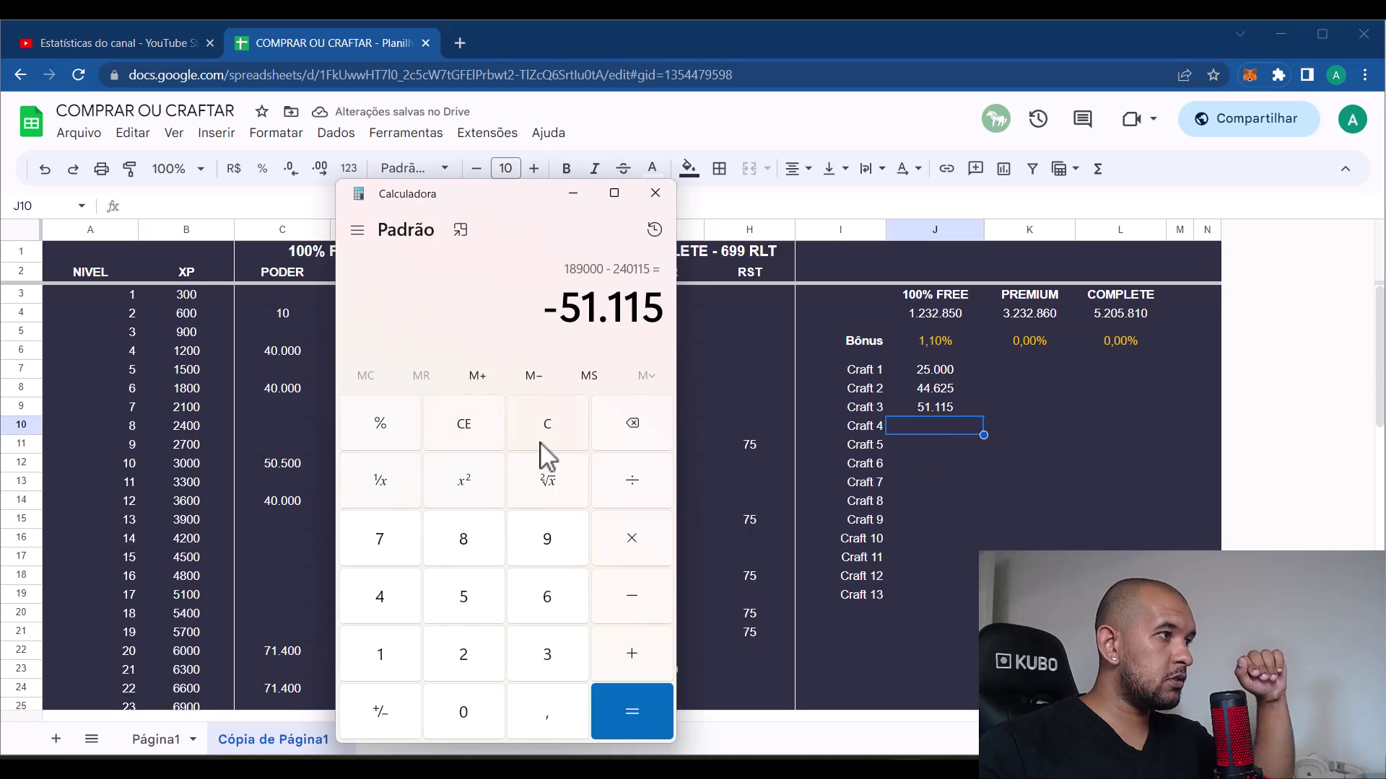
pyautogui.click(546, 440)
pyautogui.write('1,1 + ')
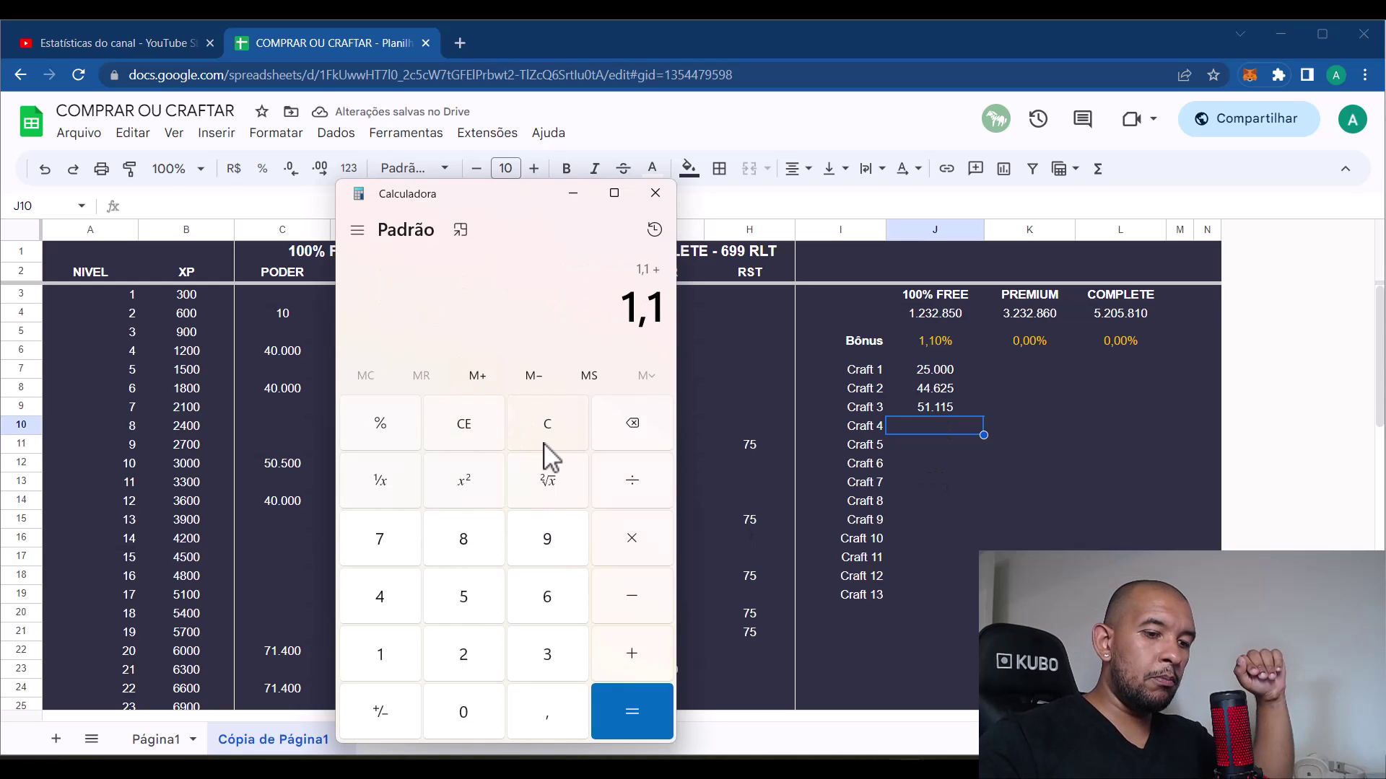
pyautogui.write('0,55')
pyautogui.press('Return')
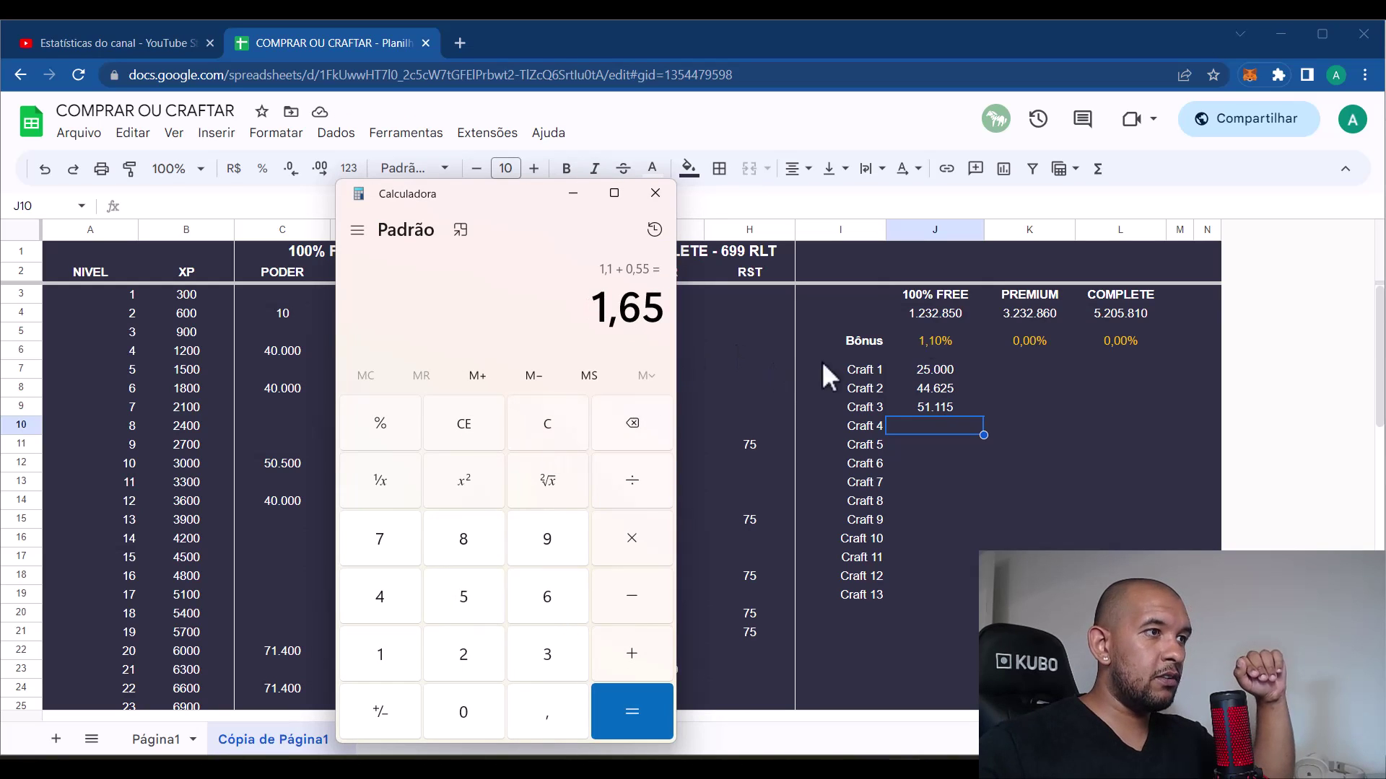
# Set the 100% FREE Bônus to 1,65% and select the Craft 4 cell J10
pyautogui.click(935, 340)
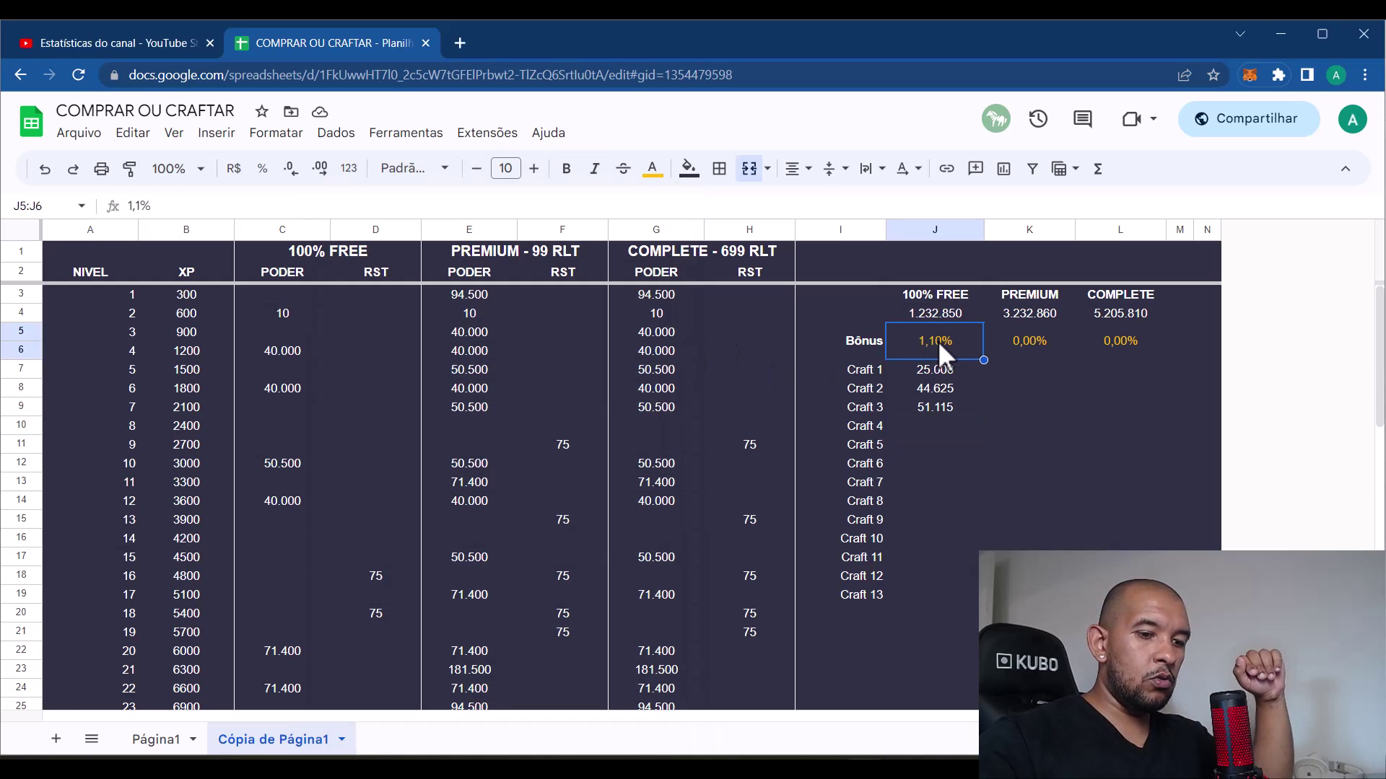
pyautogui.doubleClick(938, 341)
pyautogui.press('BackSpace')
pyautogui.press('Return')
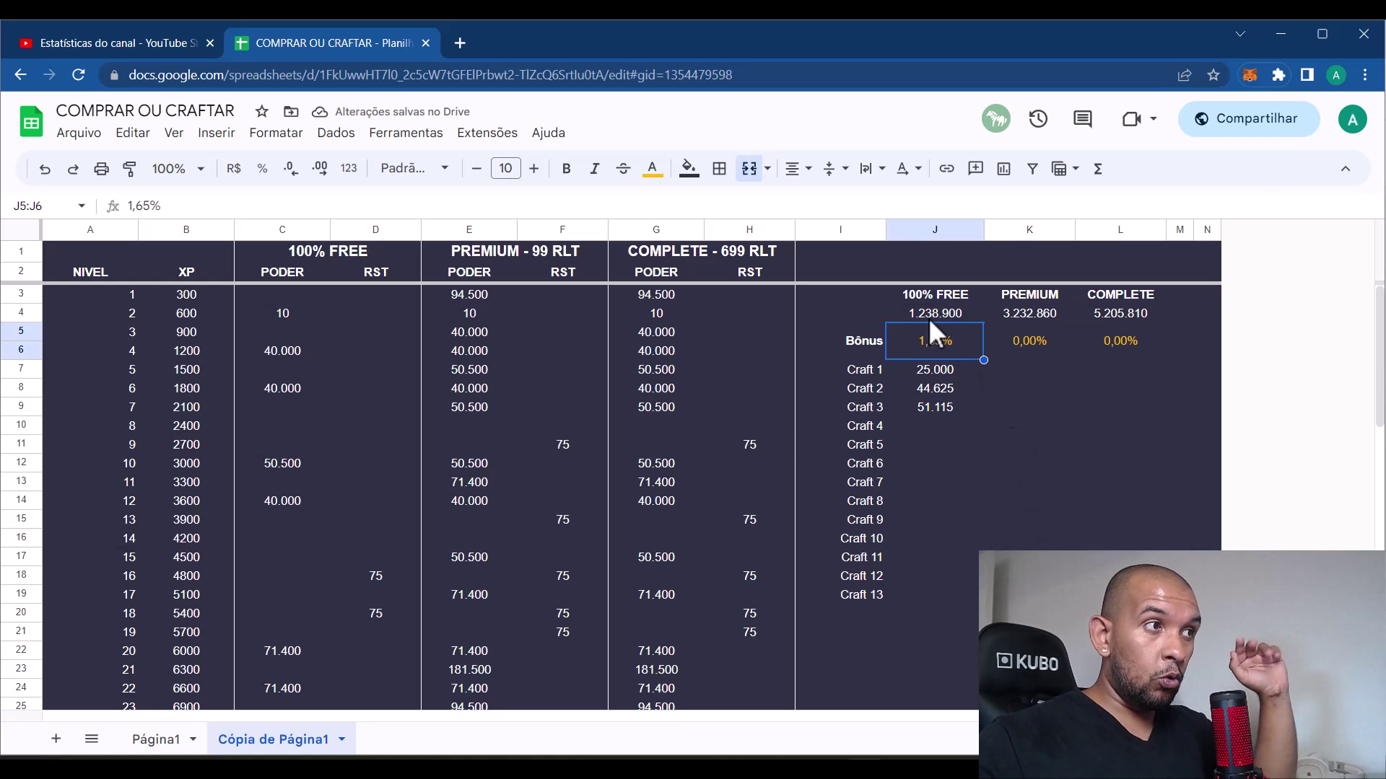
pyautogui.click(951, 431)
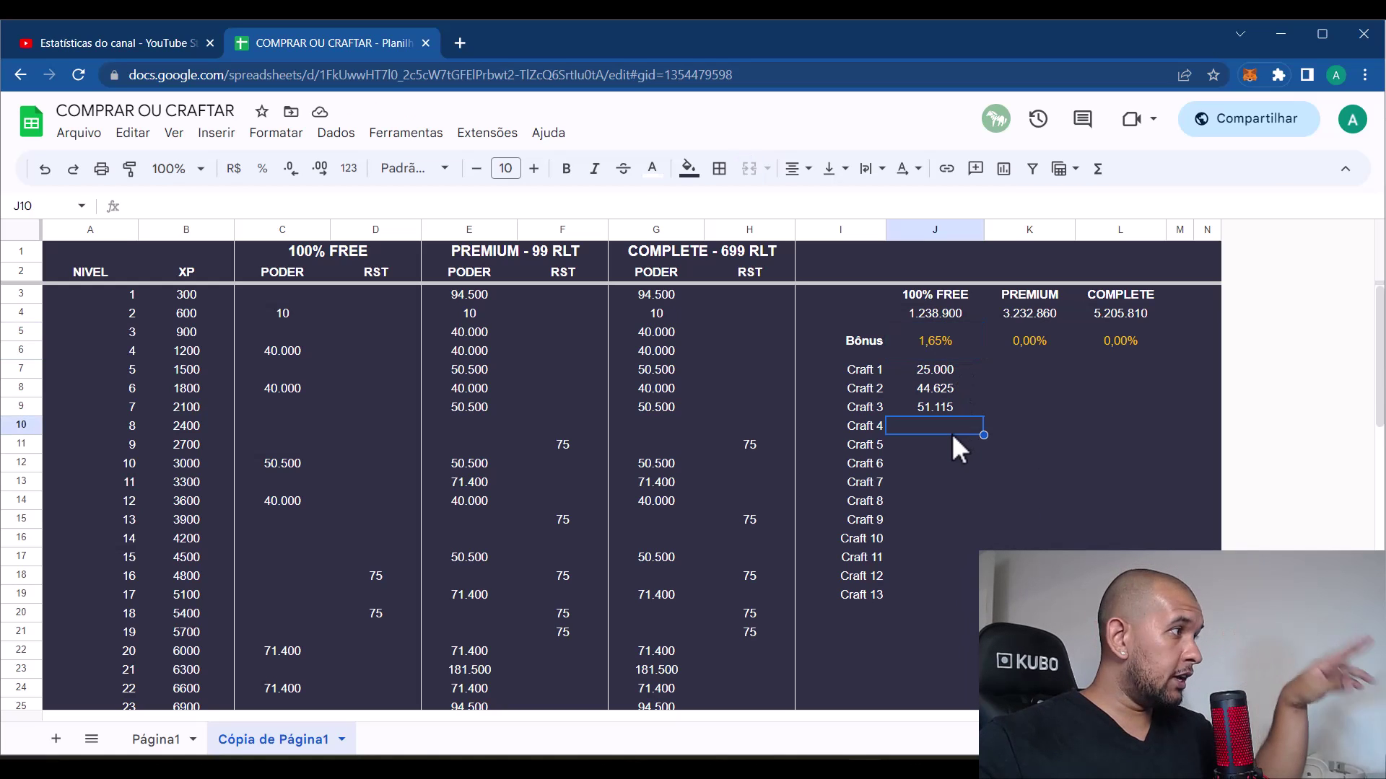
# Examine the higher-level miners in the 100% FREE PODER column, comparing the powers at levels 40 and 42 for the next merge
pyautogui.click(286, 440)
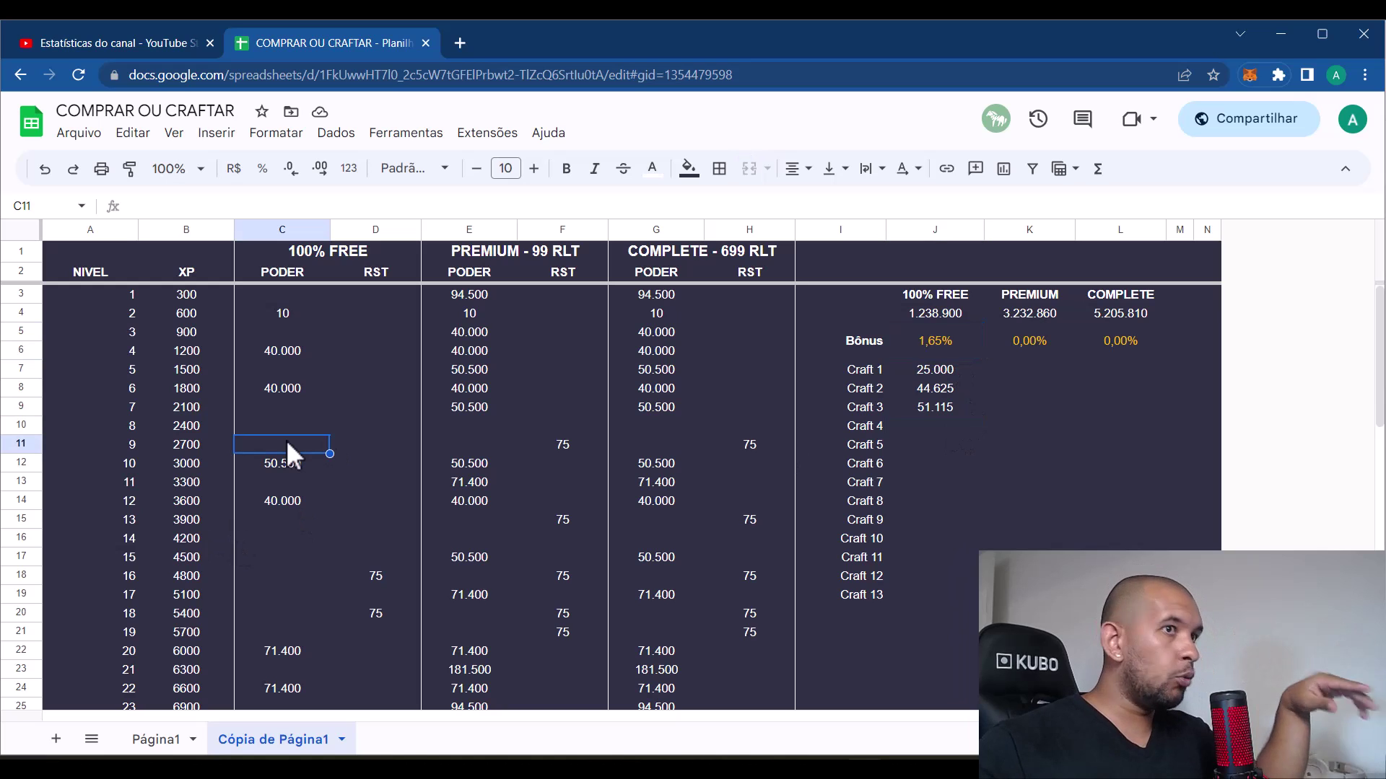
pyautogui.scroll(-3, 284, 442)
pyautogui.scroll(-2, 284, 442)
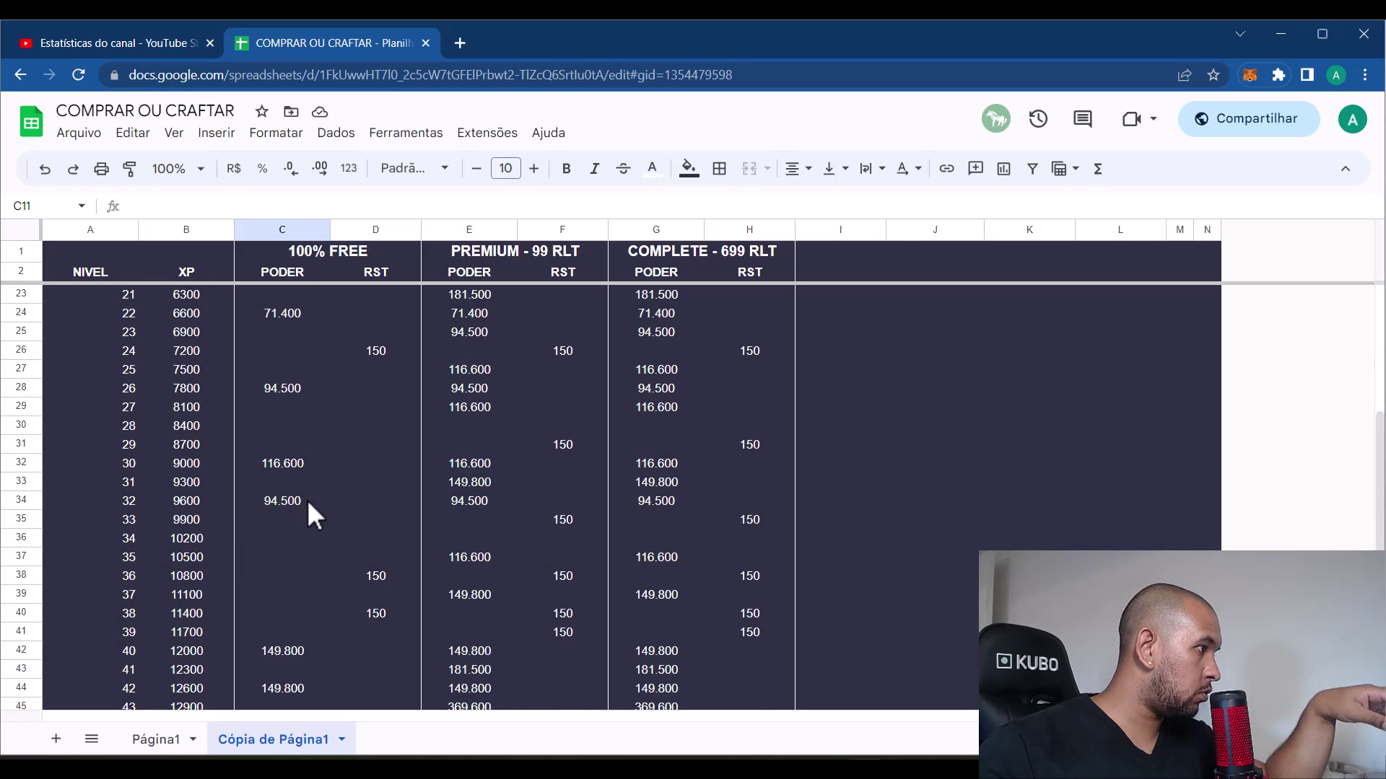
pyautogui.scroll(-3, 309, 505)
pyautogui.click(274, 540)
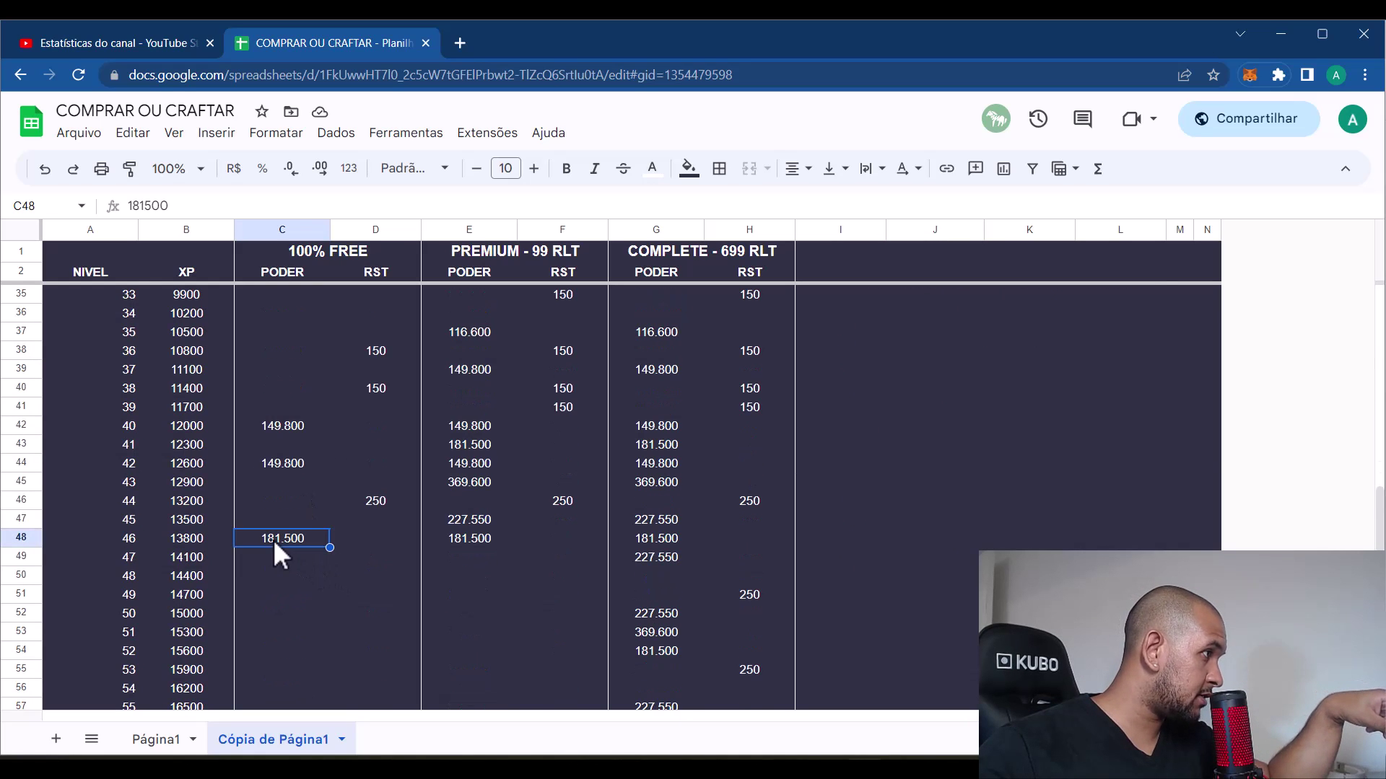
pyautogui.click(276, 425)
pyautogui.moveTo(276, 424); pyautogui.dragTo(275, 470)
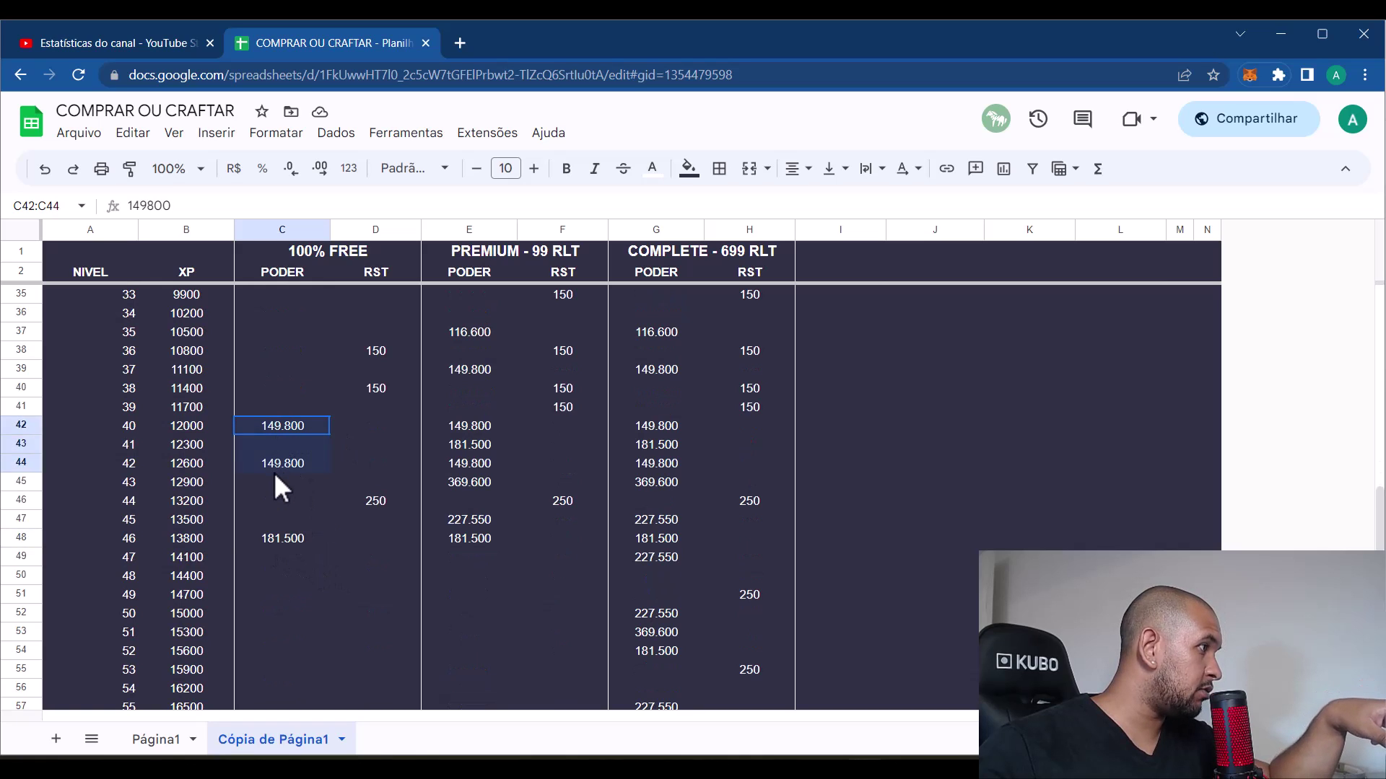
pyautogui.click(280, 463)
pyautogui.click(276, 426)
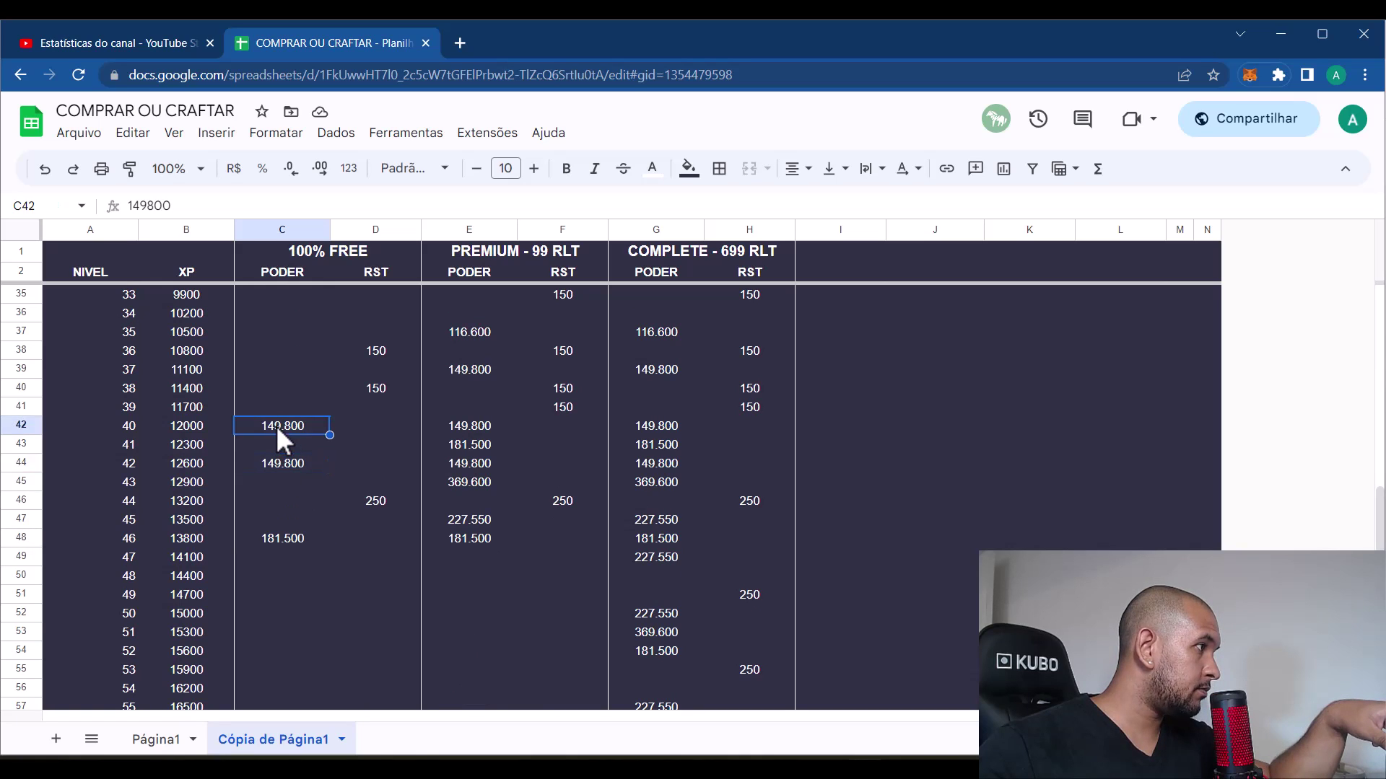
pyautogui.click(279, 469)
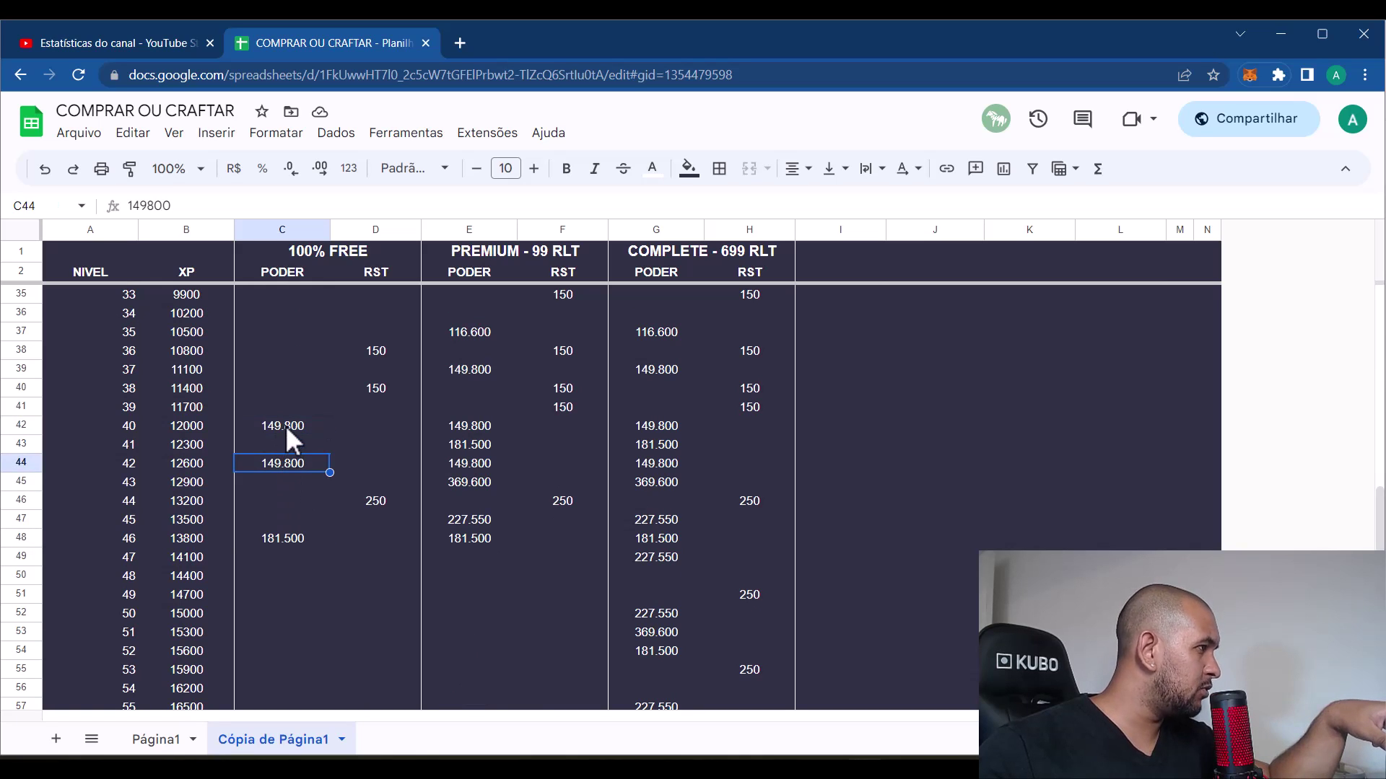
pyautogui.click(284, 425)
pyautogui.click(284, 464)
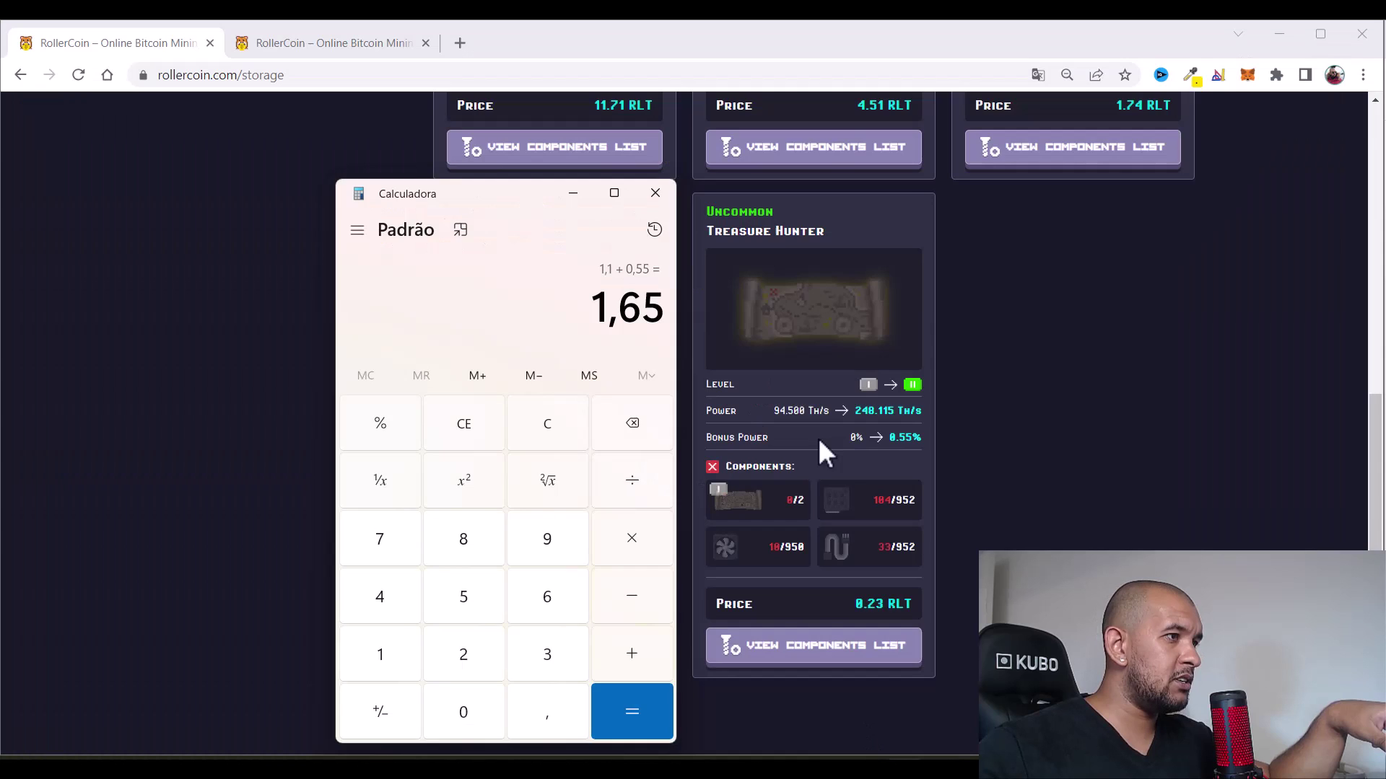
# Switch to the RollerCoin event pass rewards to identify the free miner given at level 42
pyautogui.click(819, 452)
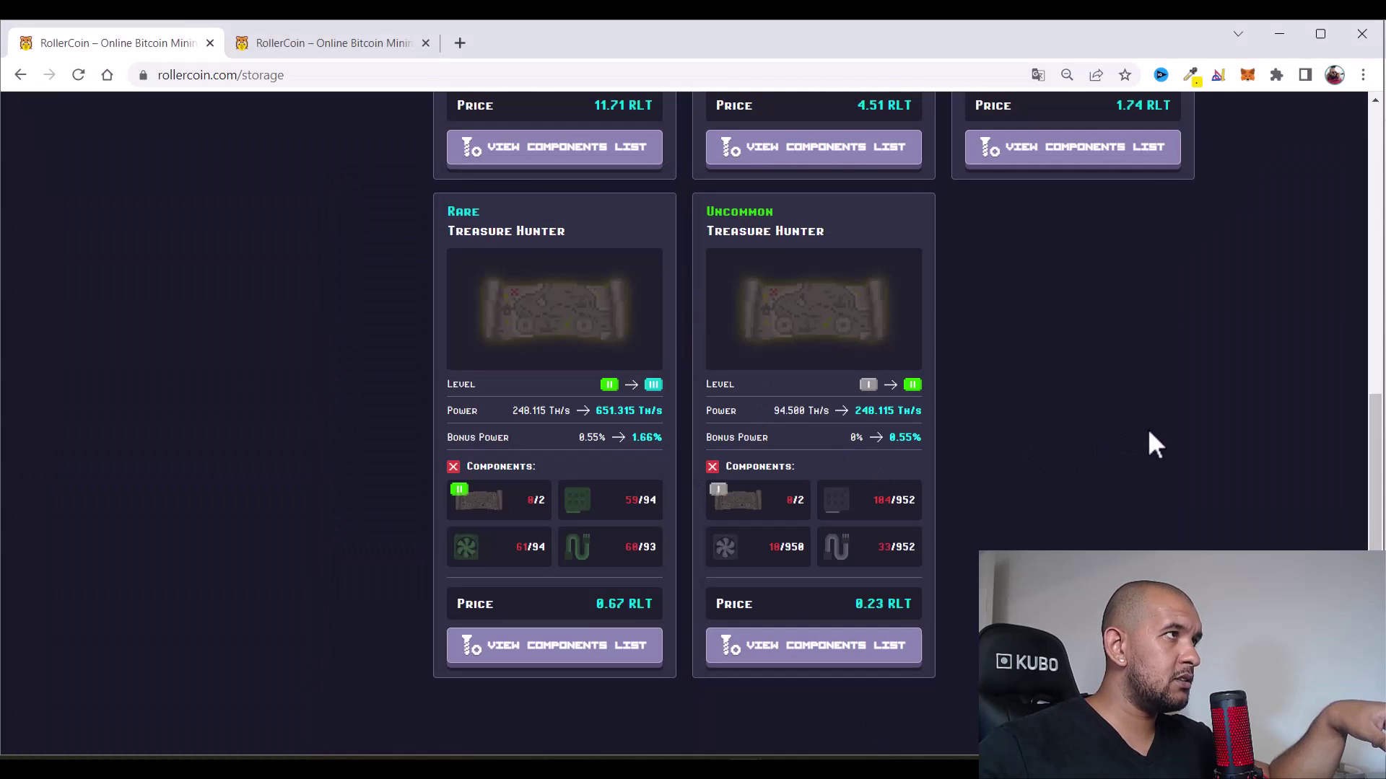
pyautogui.hotkey('ctrl', 'Tab')
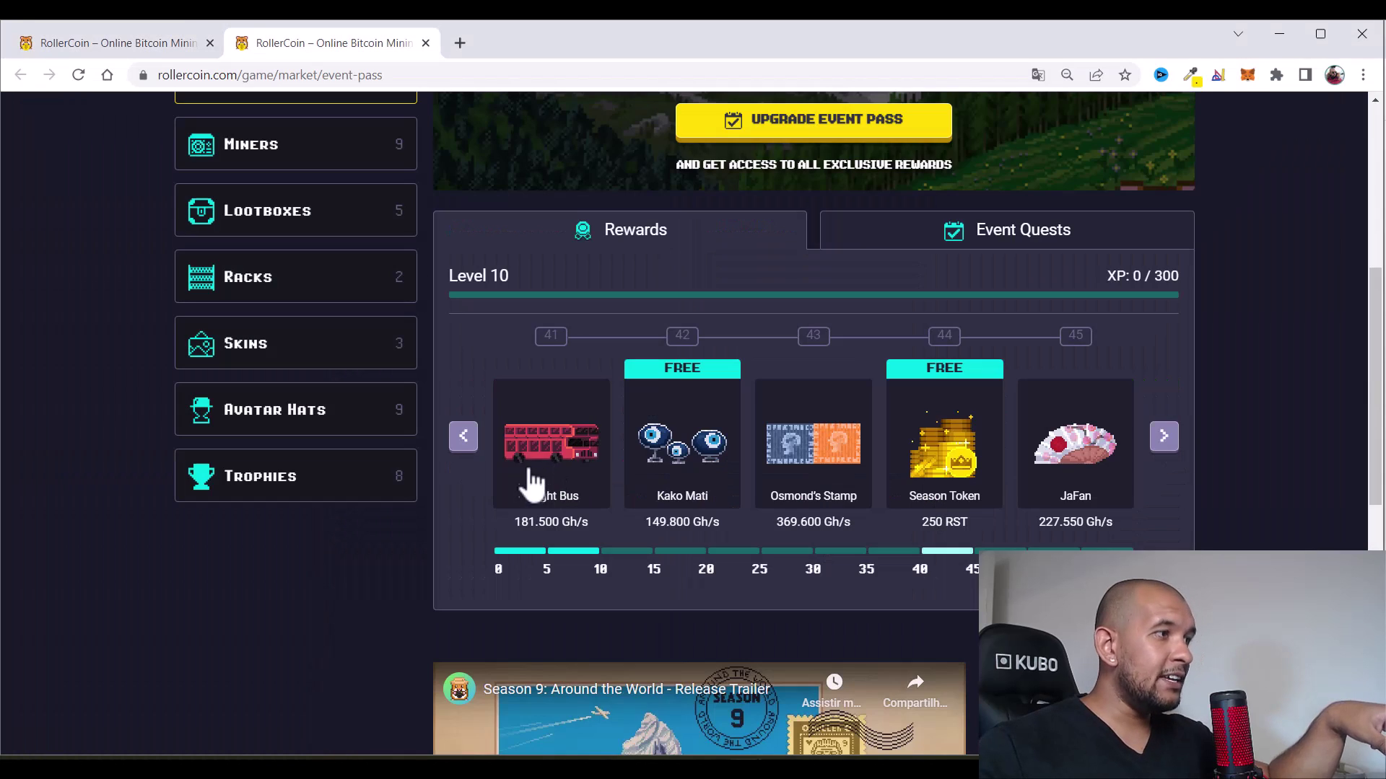
# Check the event pass rewards for levels 36 to 40 and the component requirements for crafting the Uncommon Kako Mati in the storage page
pyautogui.click(462, 441)
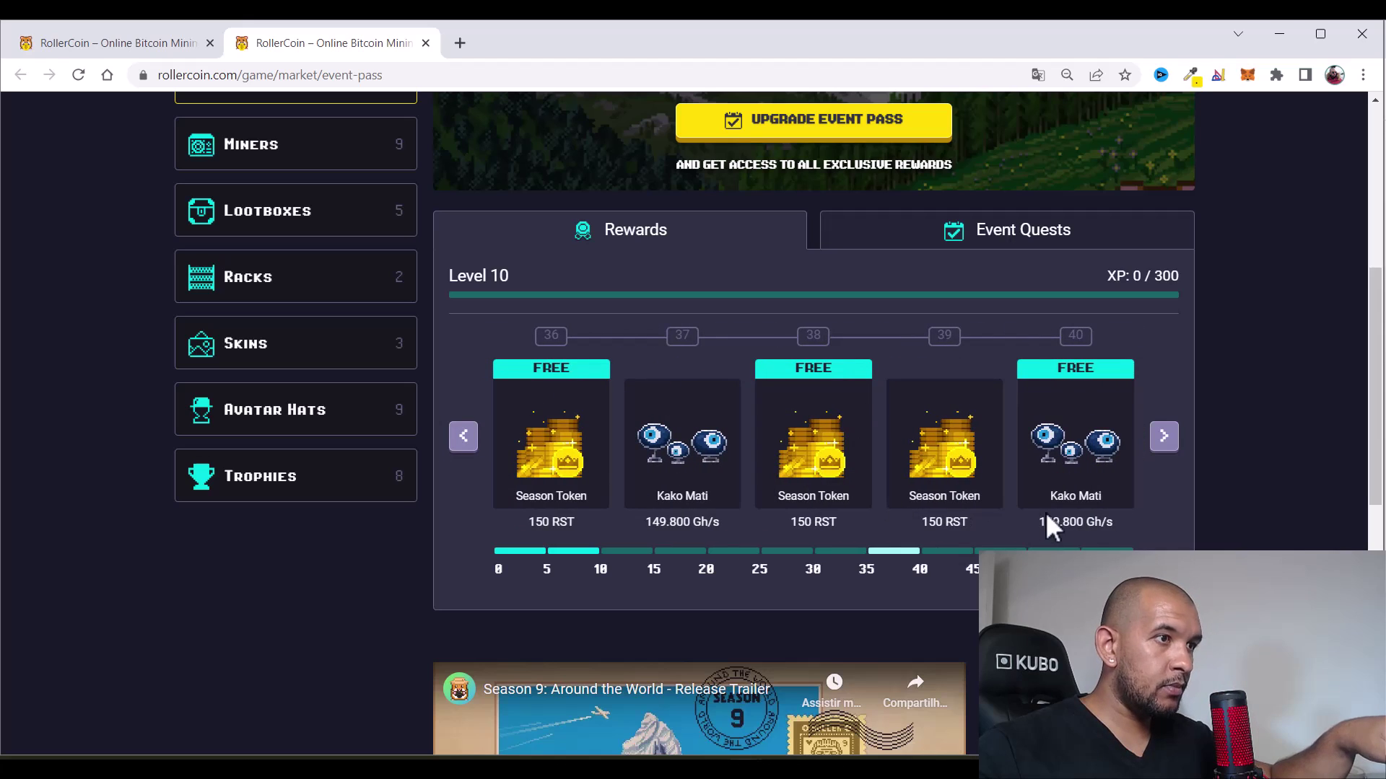
pyautogui.scroll(6, 1046, 427)
pyautogui.click(43, 45)
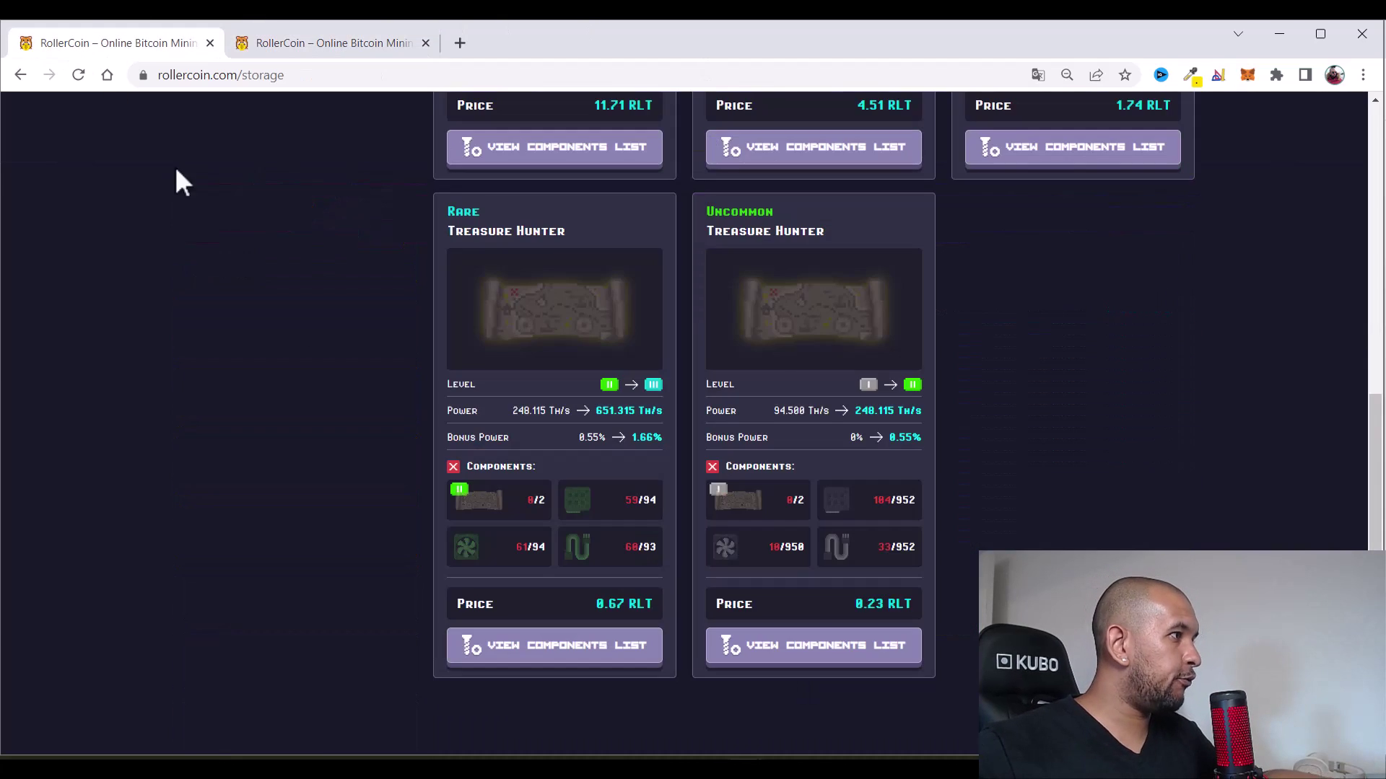
pyautogui.scroll(10, 433, 303)
pyautogui.scroll(-10, 649, 412)
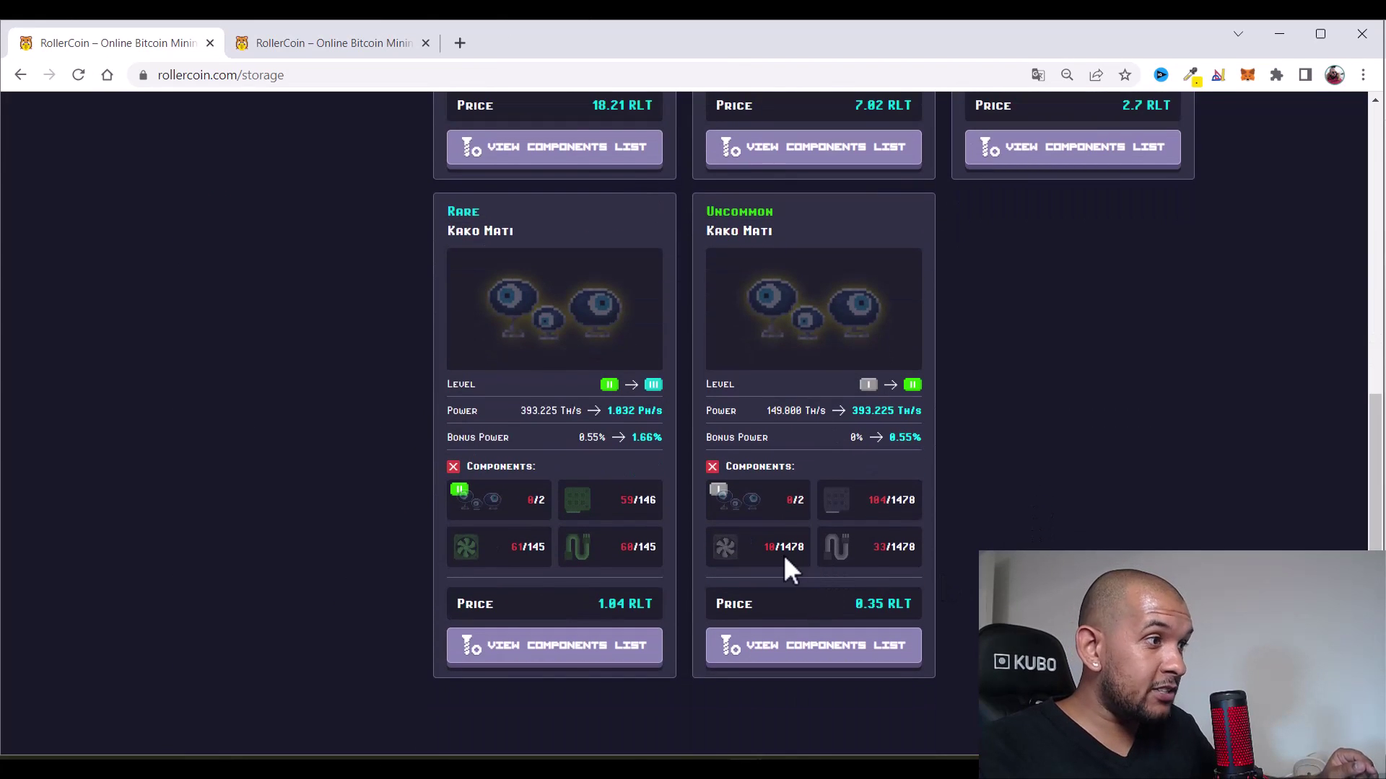
pyautogui.moveTo(789, 558); pyautogui.dragTo(819, 554)
pyautogui.moveTo(918, 550); pyautogui.dragTo(890, 550)
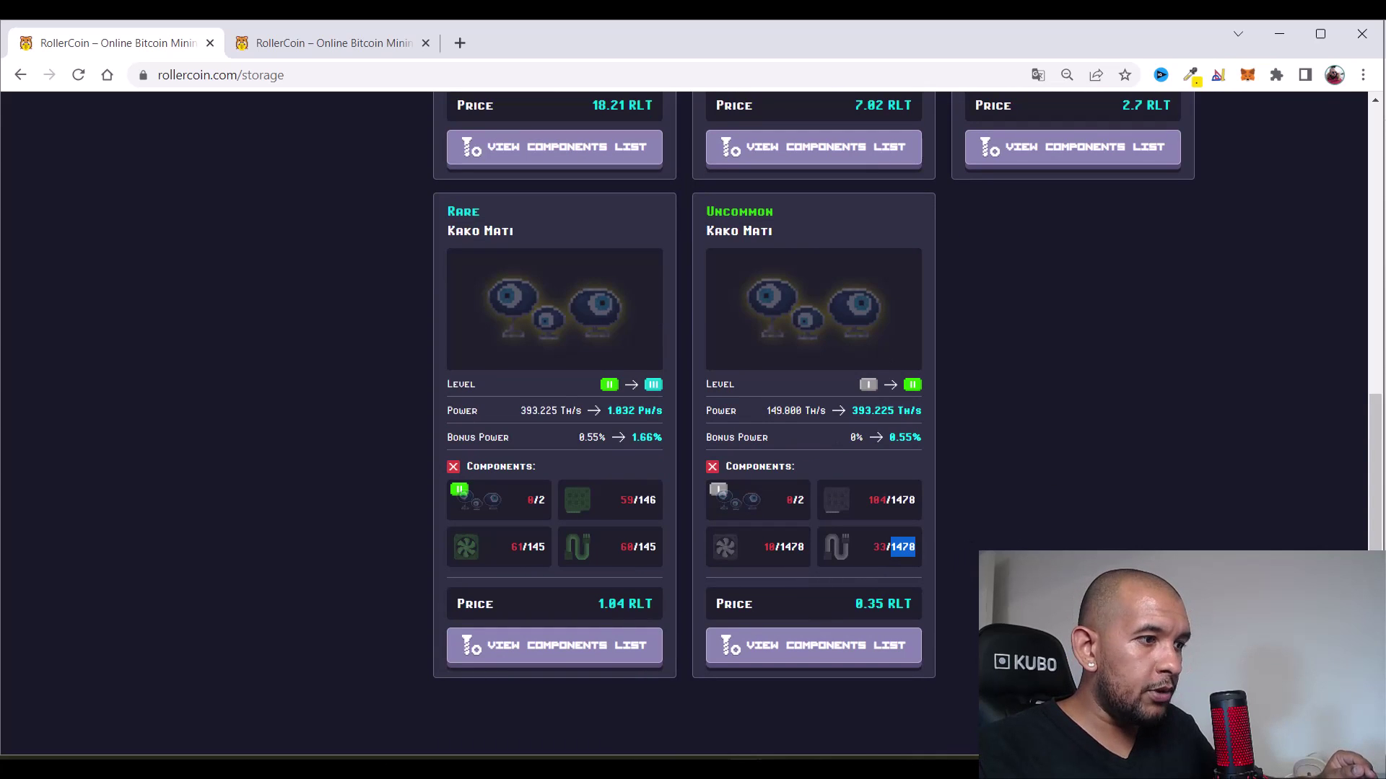
# Switch to Calculator and compute 149800 × 2 minus 393225, comparing two basic Kako Mati miners with the crafted one
pyautogui.hotkey('alt', 'Tab')
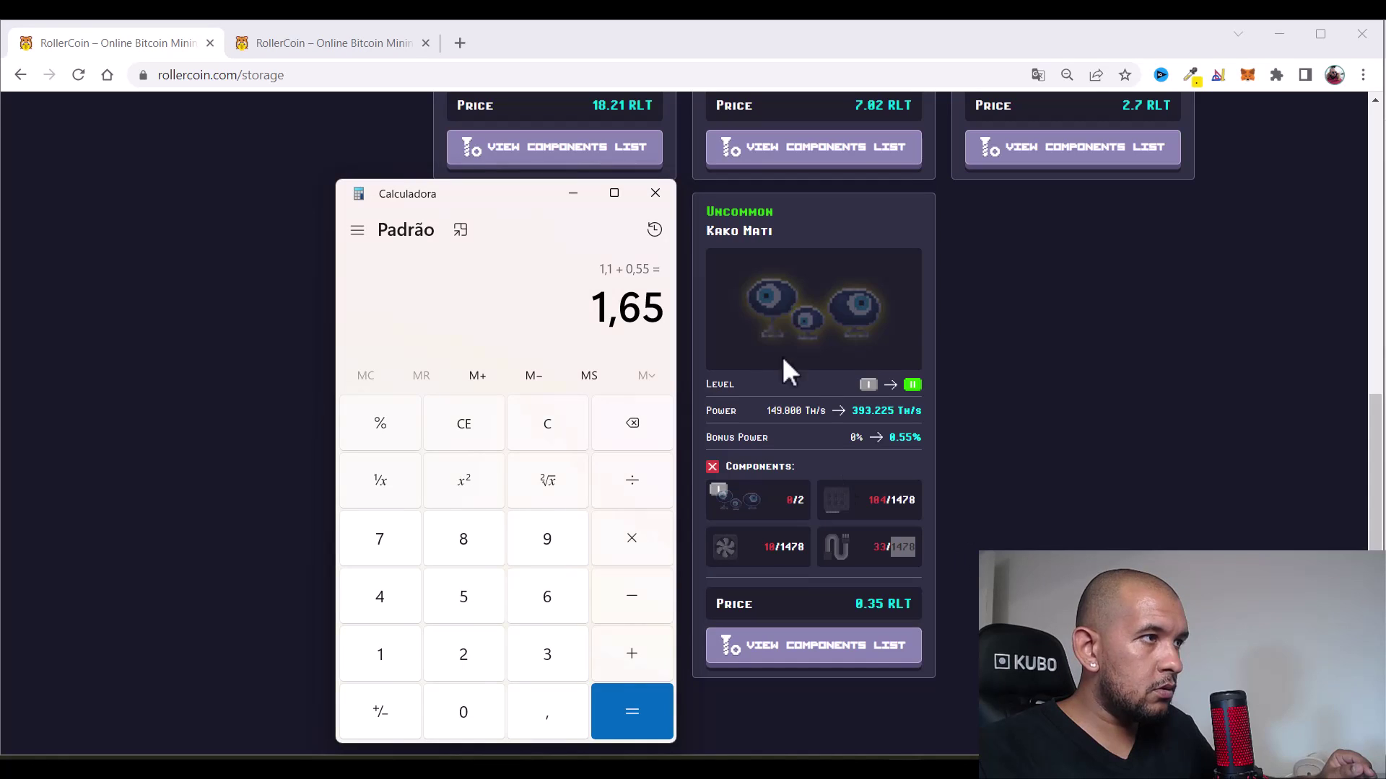
pyautogui.click(565, 441)
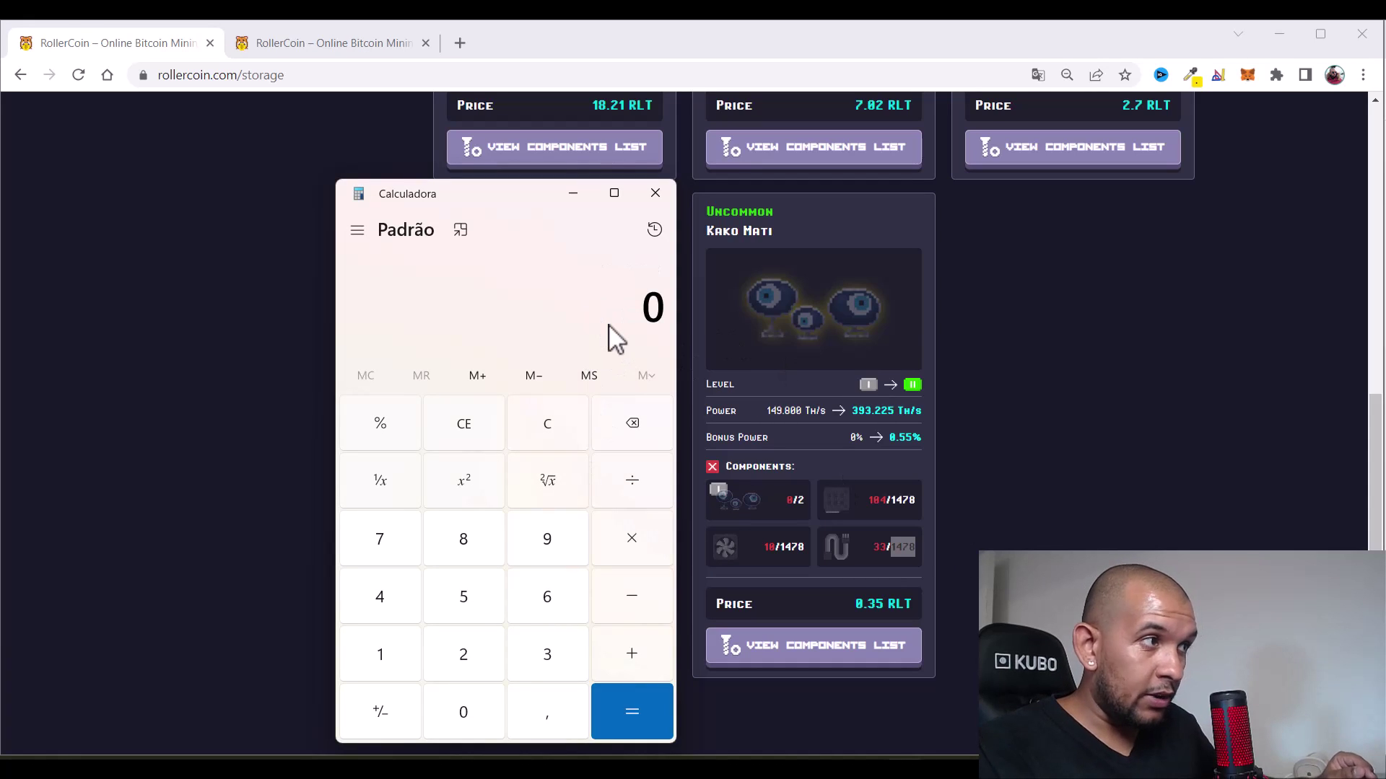
pyautogui.write('149')
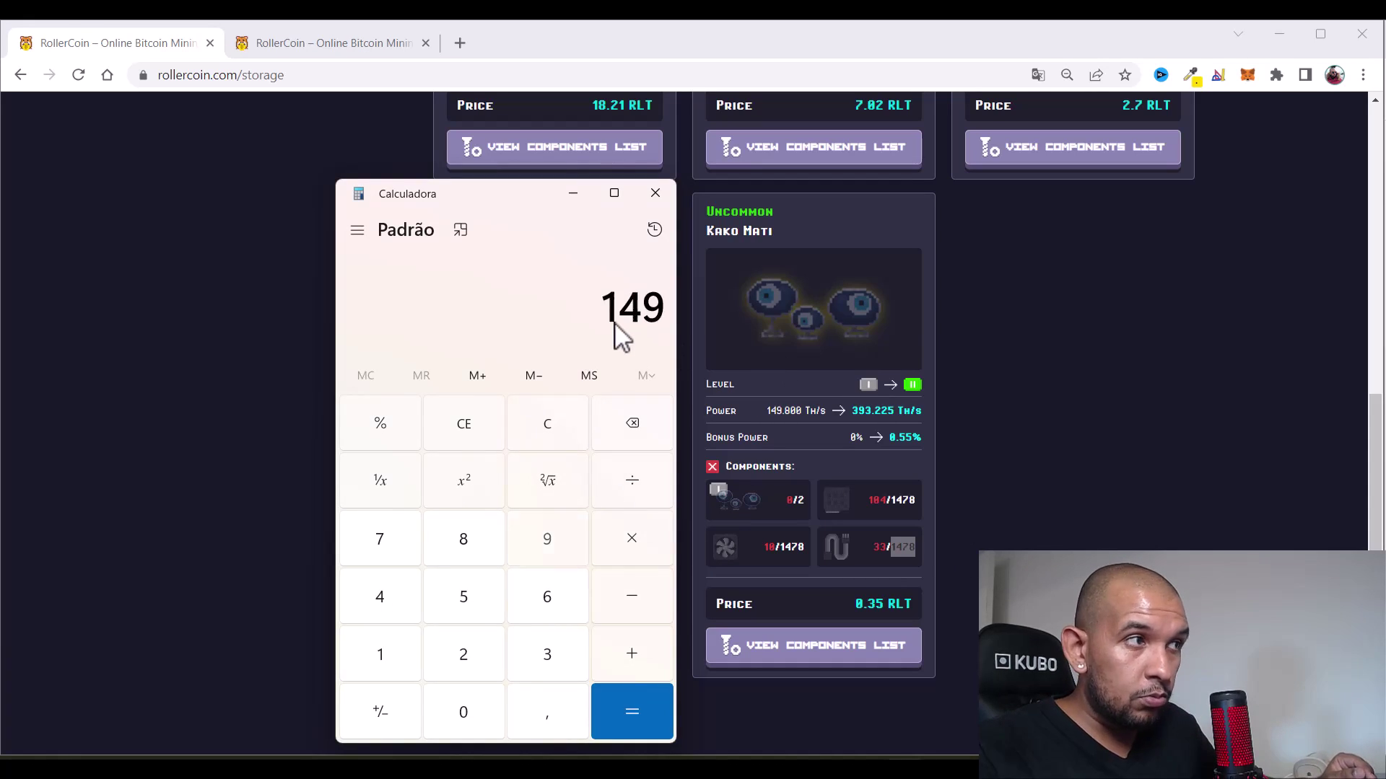
pyautogui.write('800*2')
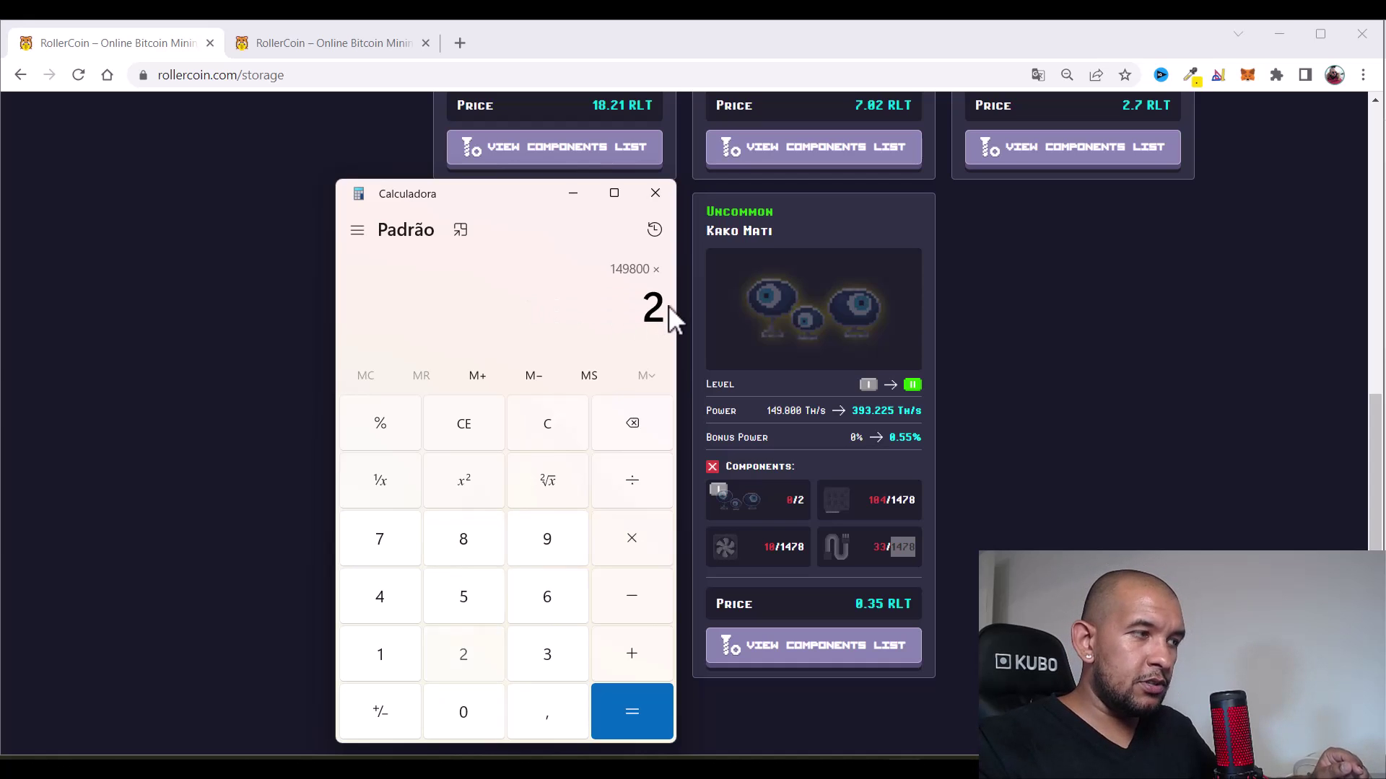
pyautogui.press('Return')
pyautogui.write('- ')
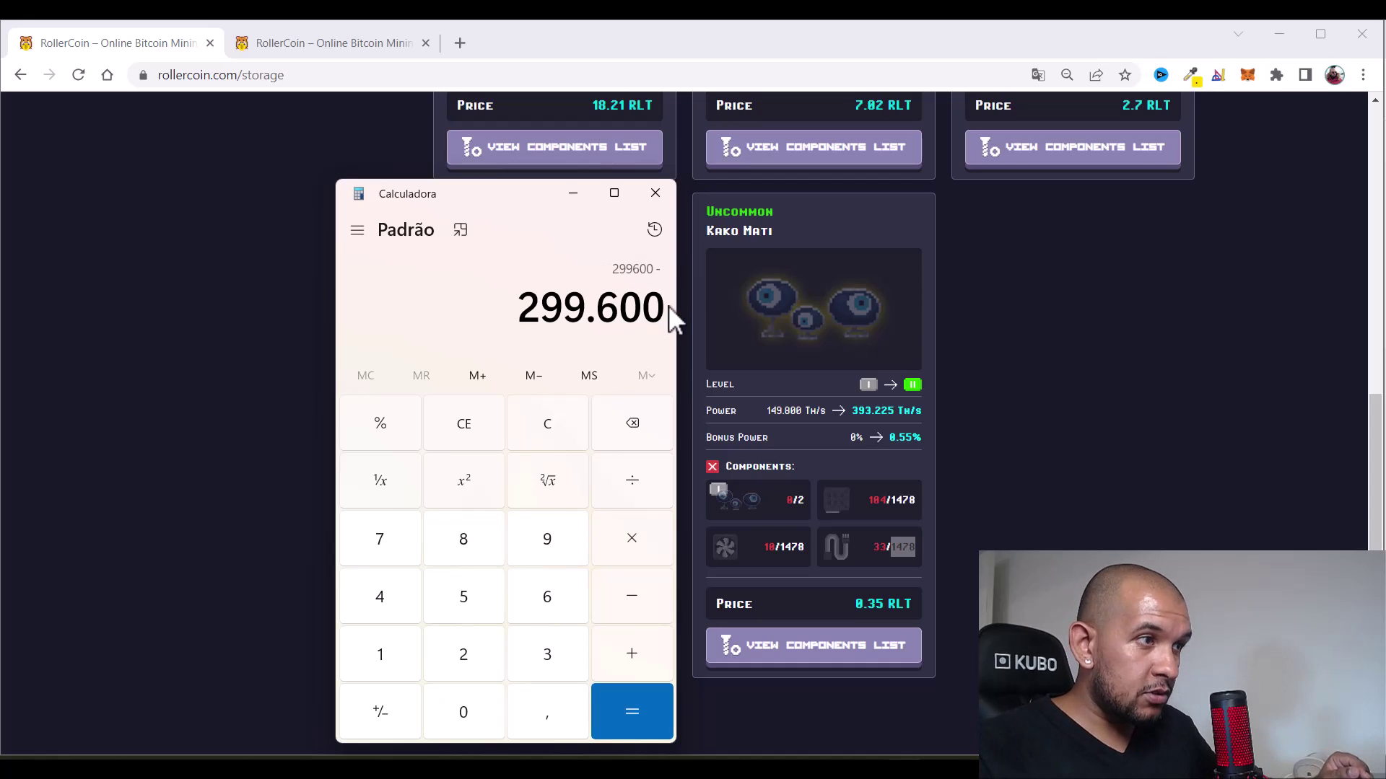
pyautogui.write('393')
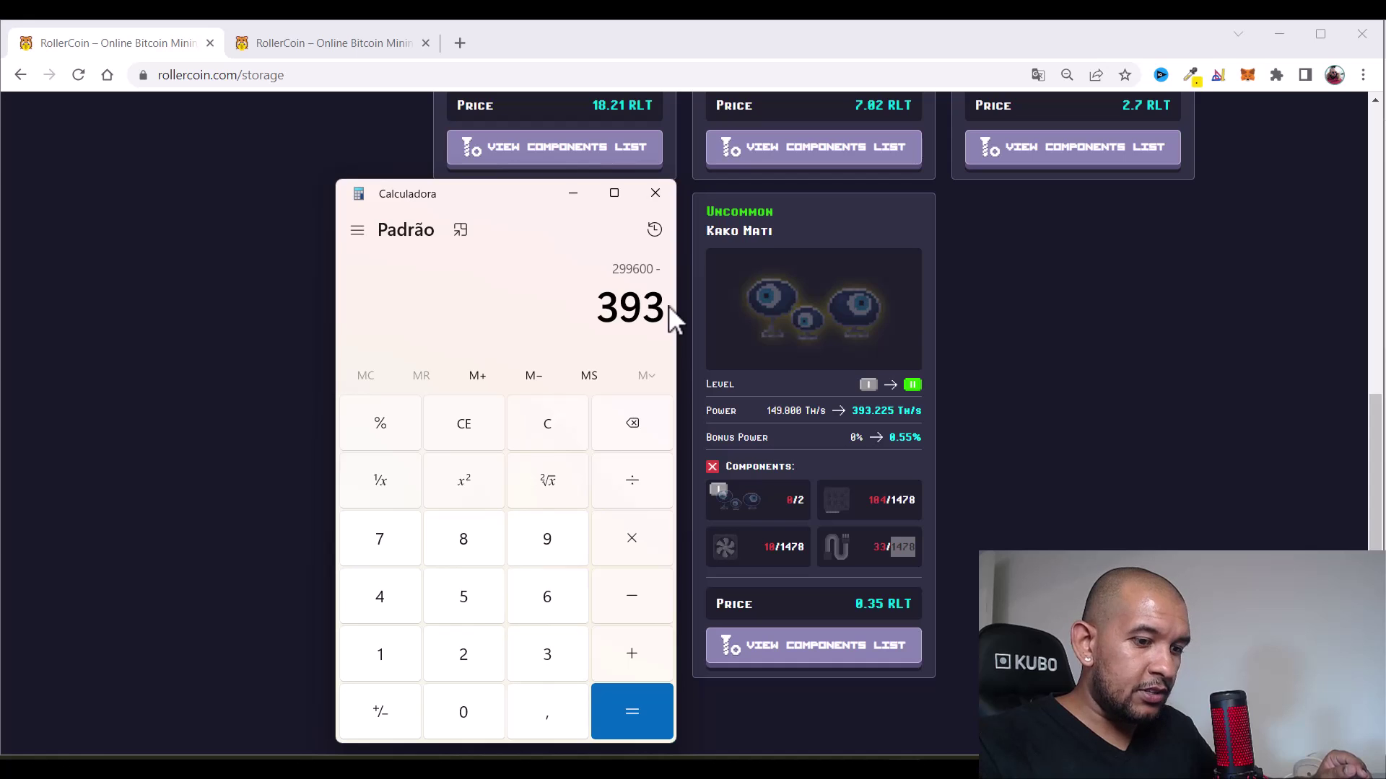
pyautogui.write('225')
pyautogui.press('Return')
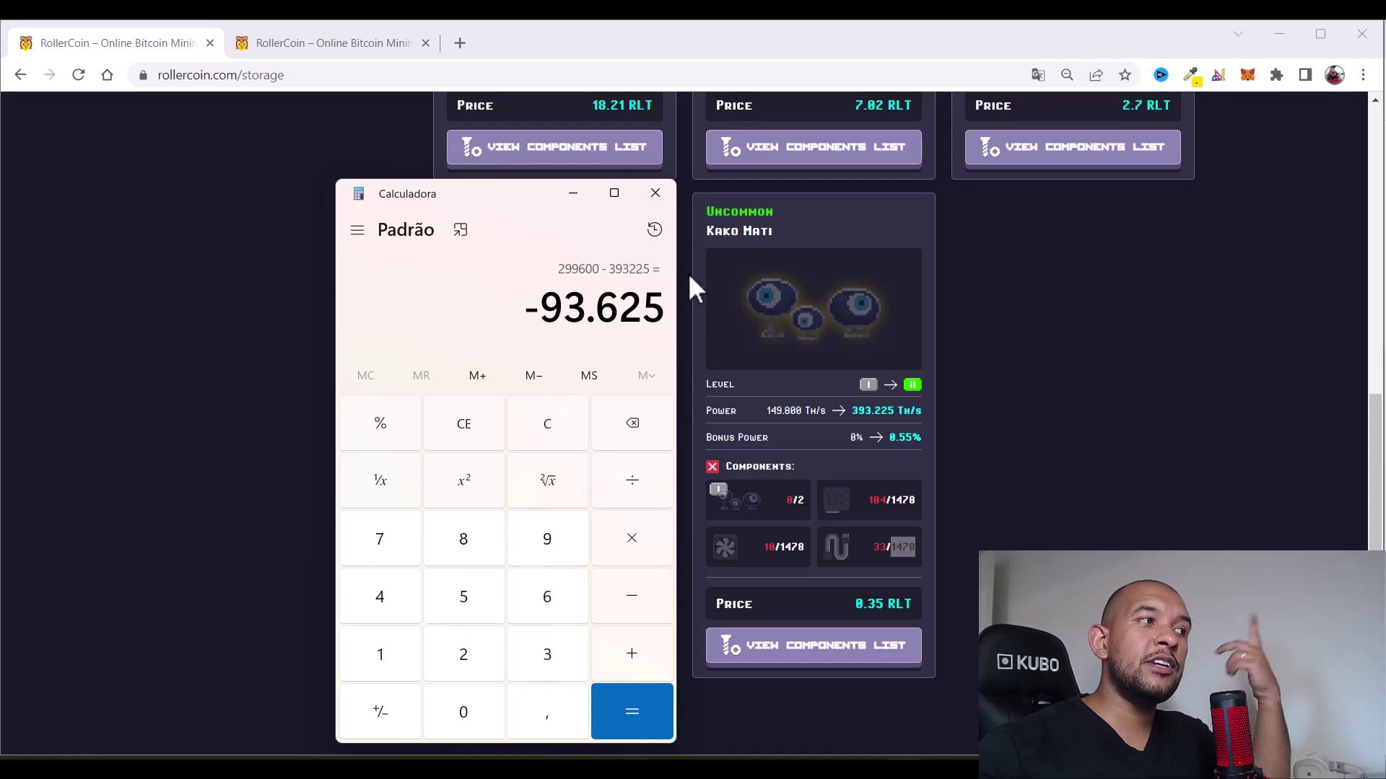
# Switch to the COMPRAR OU CRAFTAR spreadsheet and enter 93625 for Craft 4 in the 100% FREE column
pyautogui.click(880, 735)
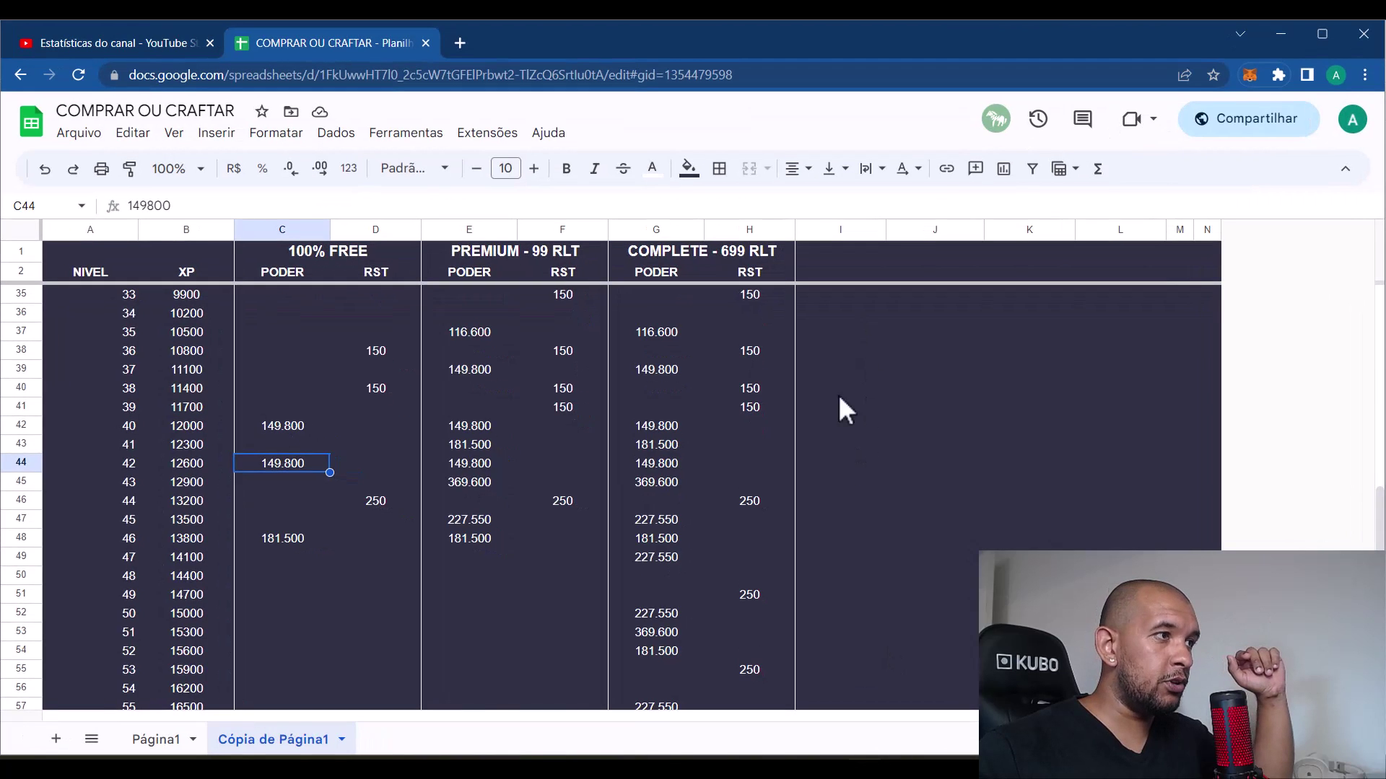
pyautogui.scroll(10, 837, 394)
pyautogui.click(946, 426)
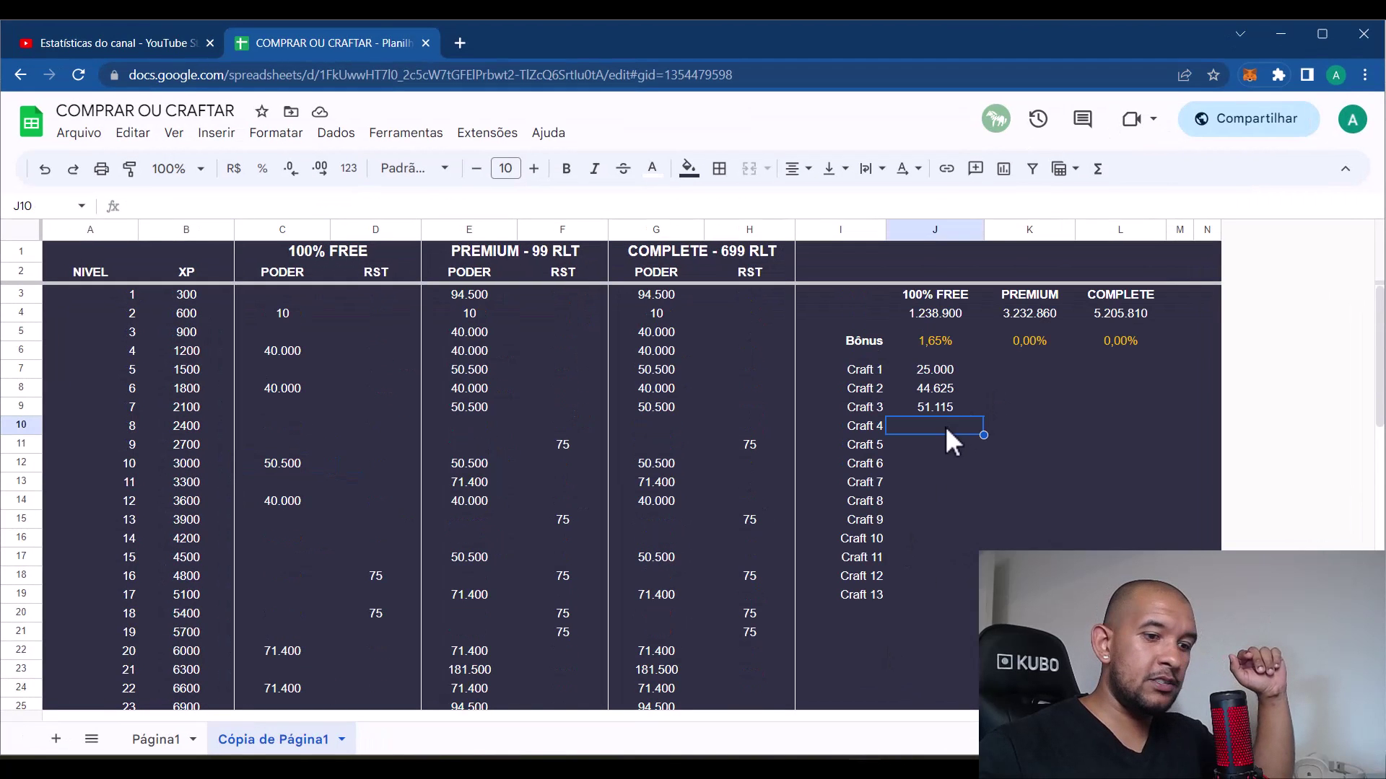
pyautogui.write('93625')
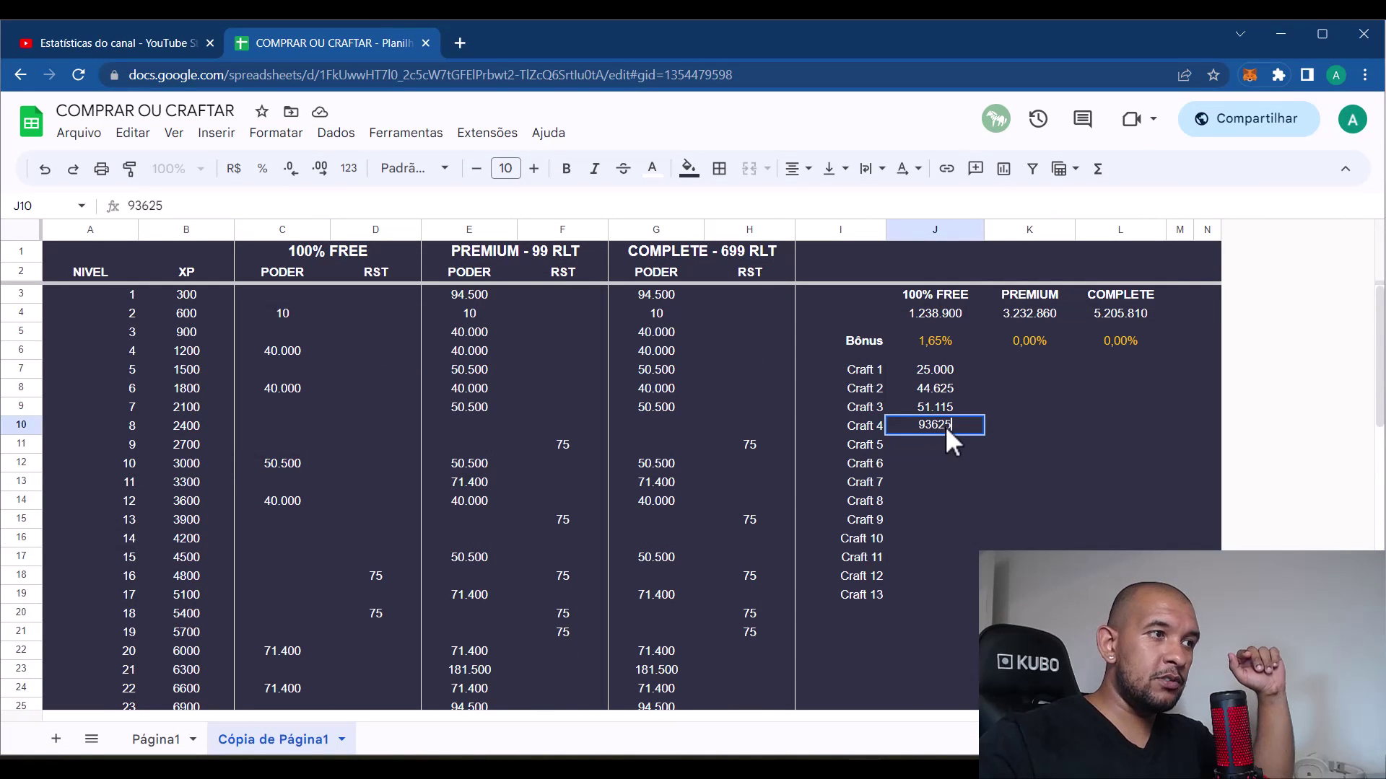
pyautogui.press('Return')
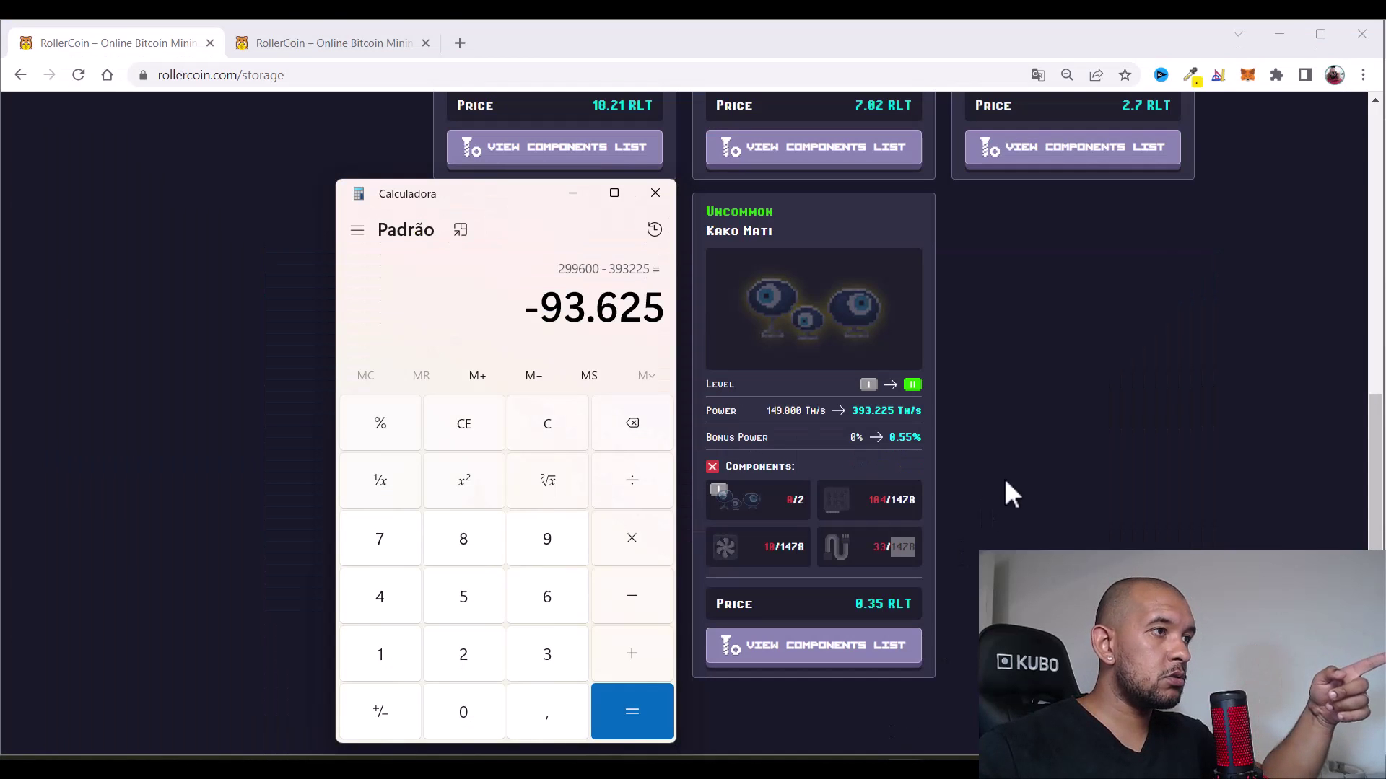
# Check the Uncommon Kako Mati's bonus power in RollerCoin and add 1,65 + 0,55 in Calculator
pyautogui.click(1012, 472)
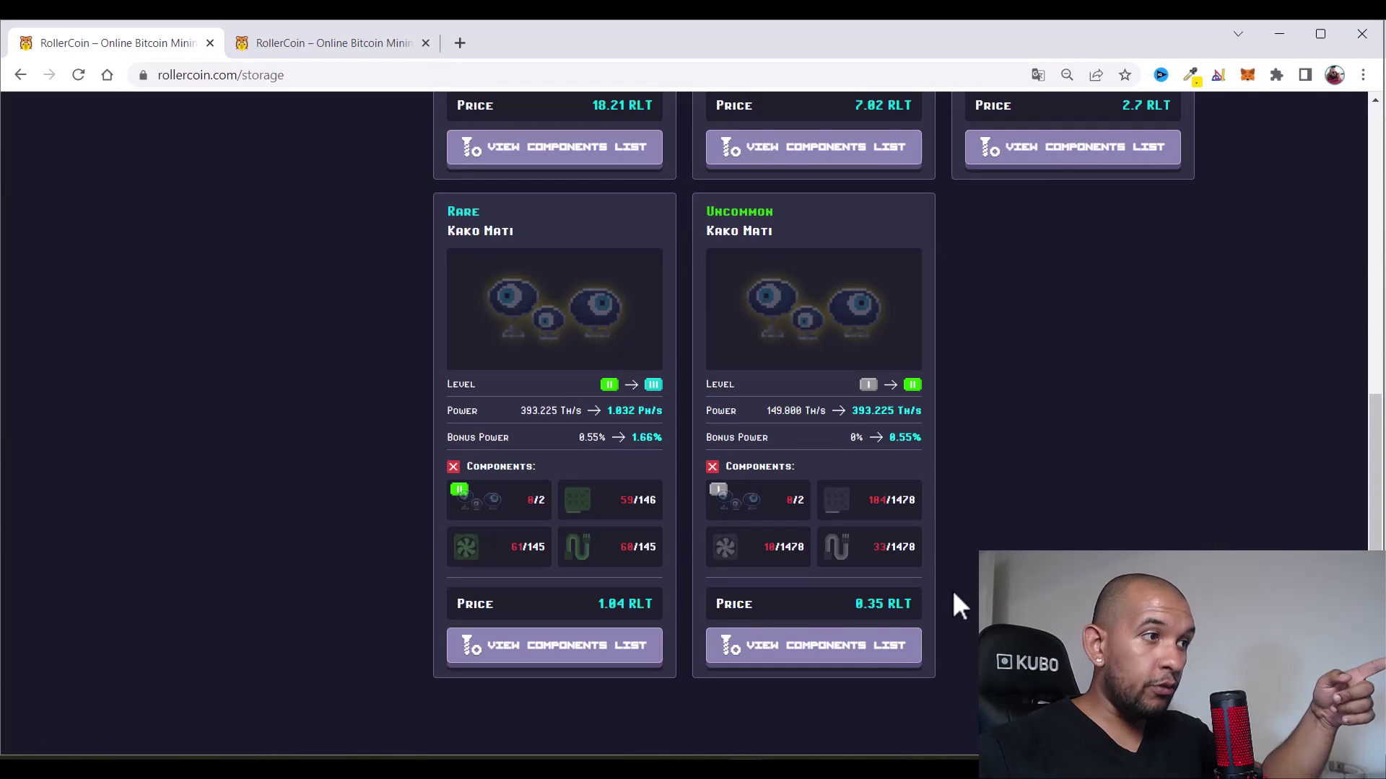
pyautogui.moveTo(931, 437); pyautogui.dragTo(888, 437)
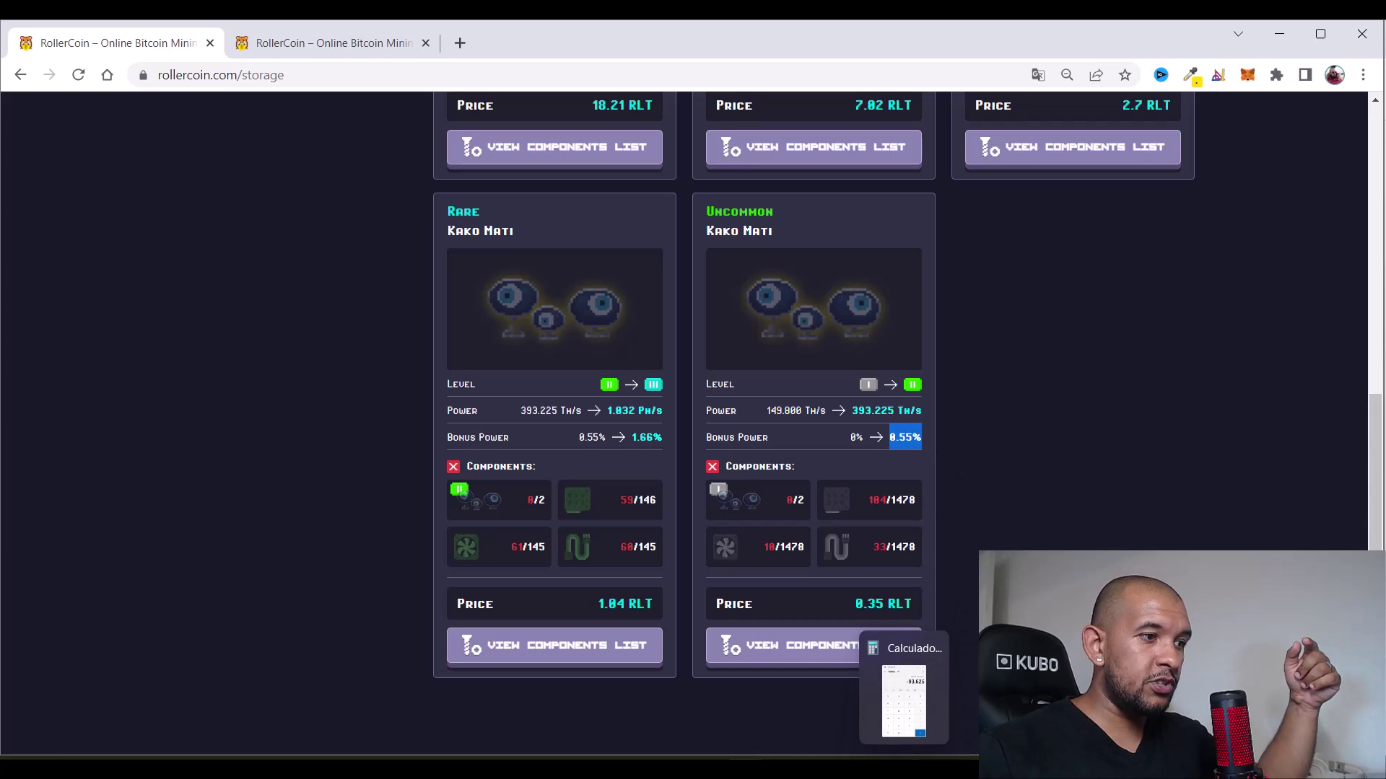
pyautogui.click(931, 771)
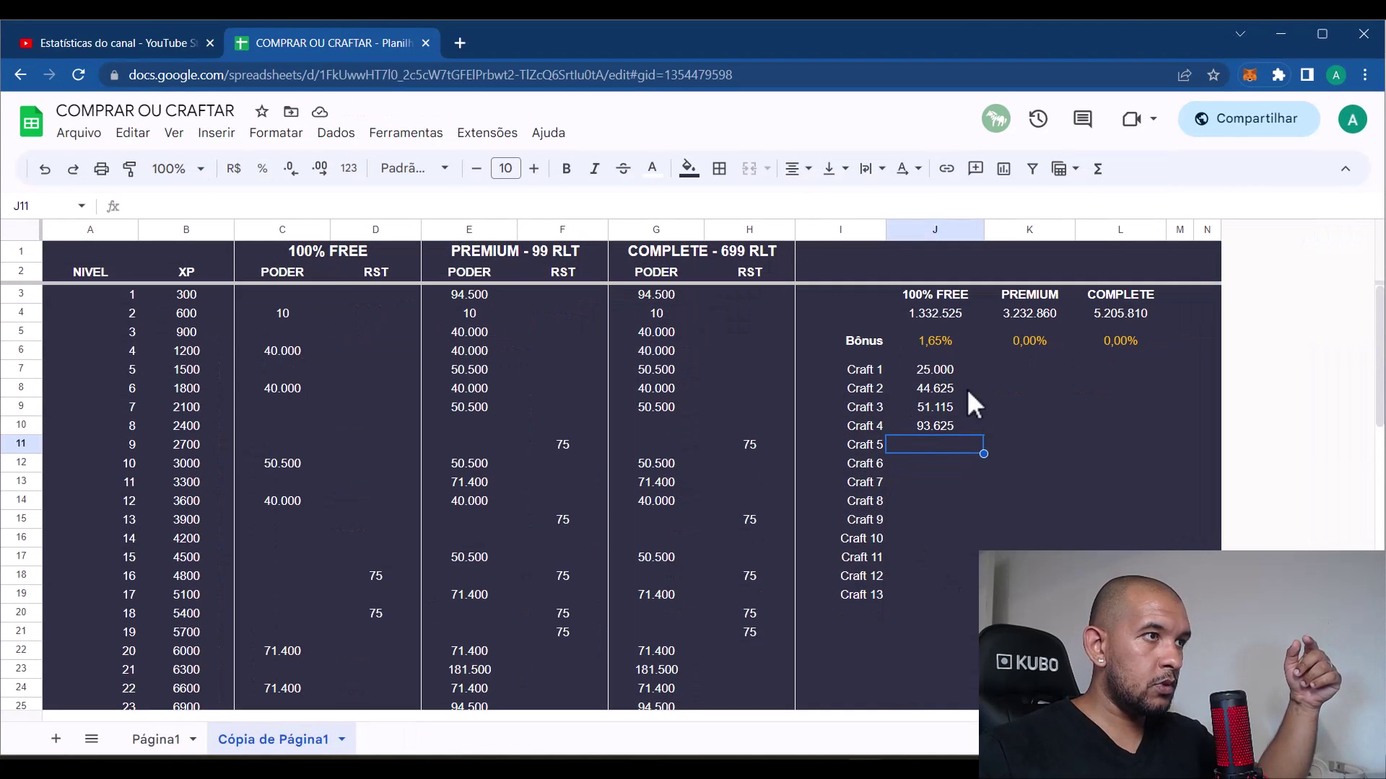
pyautogui.click(904, 771)
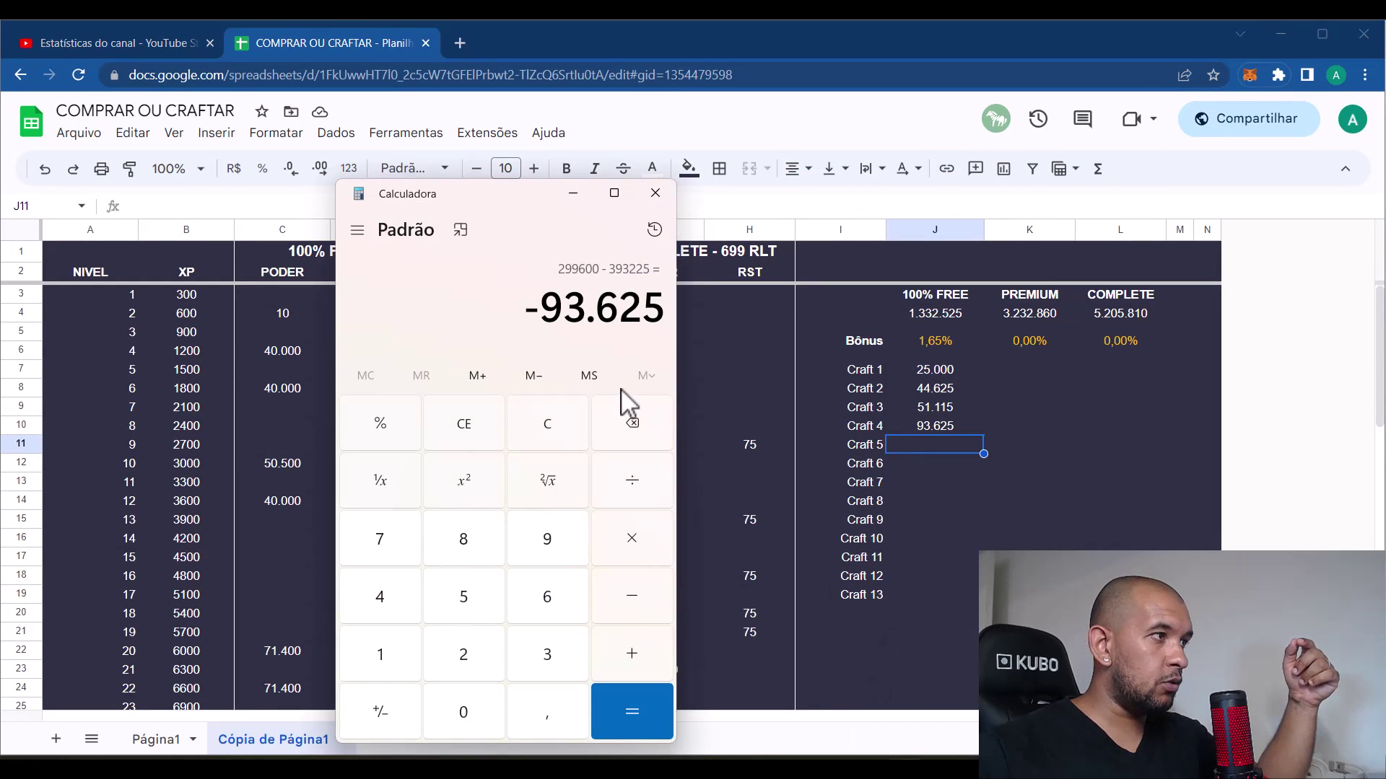
pyautogui.click(532, 418)
pyautogui.write('1,6')
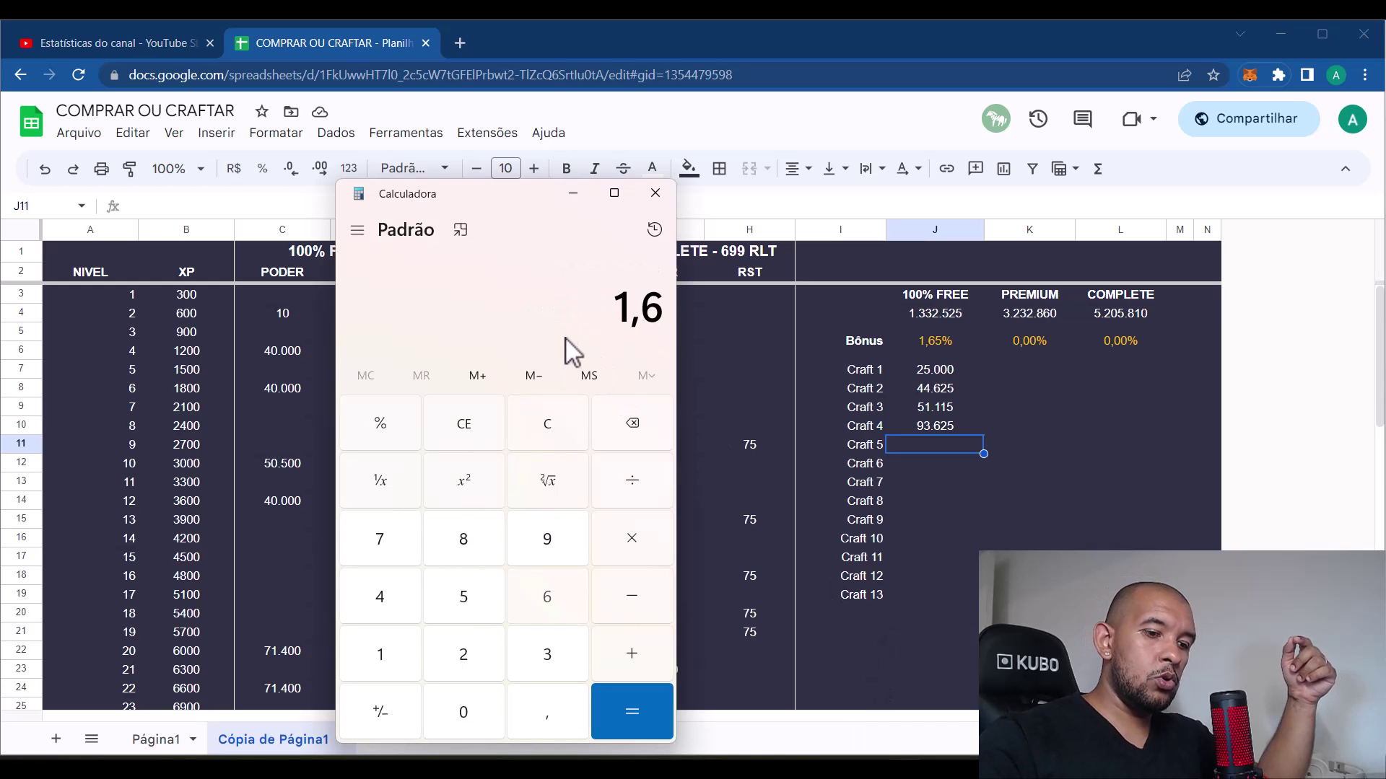
pyautogui.write('5 + 0,55')
pyautogui.press('Return')
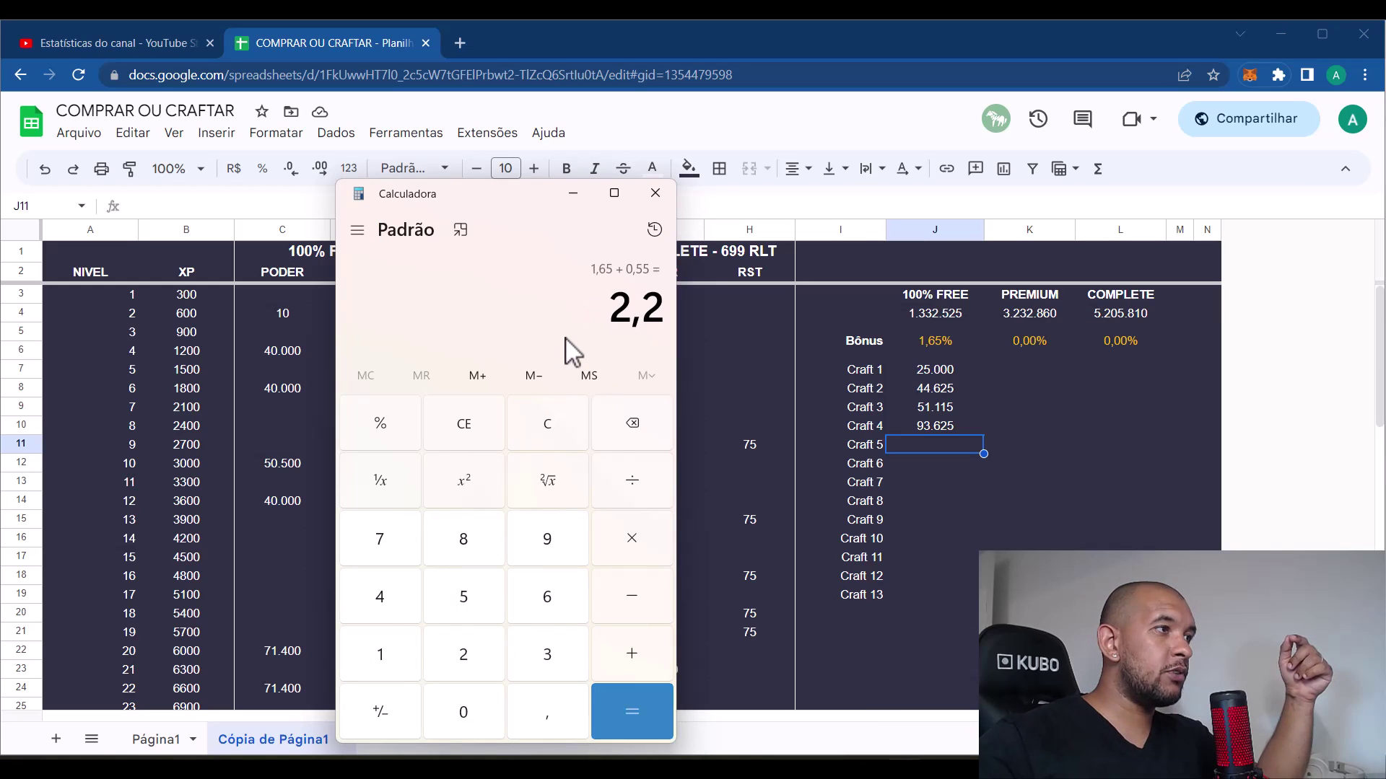
# Set the Bônus value in the spreadsheet's 100% FREE column to 2,2%
pyautogui.click(941, 343)
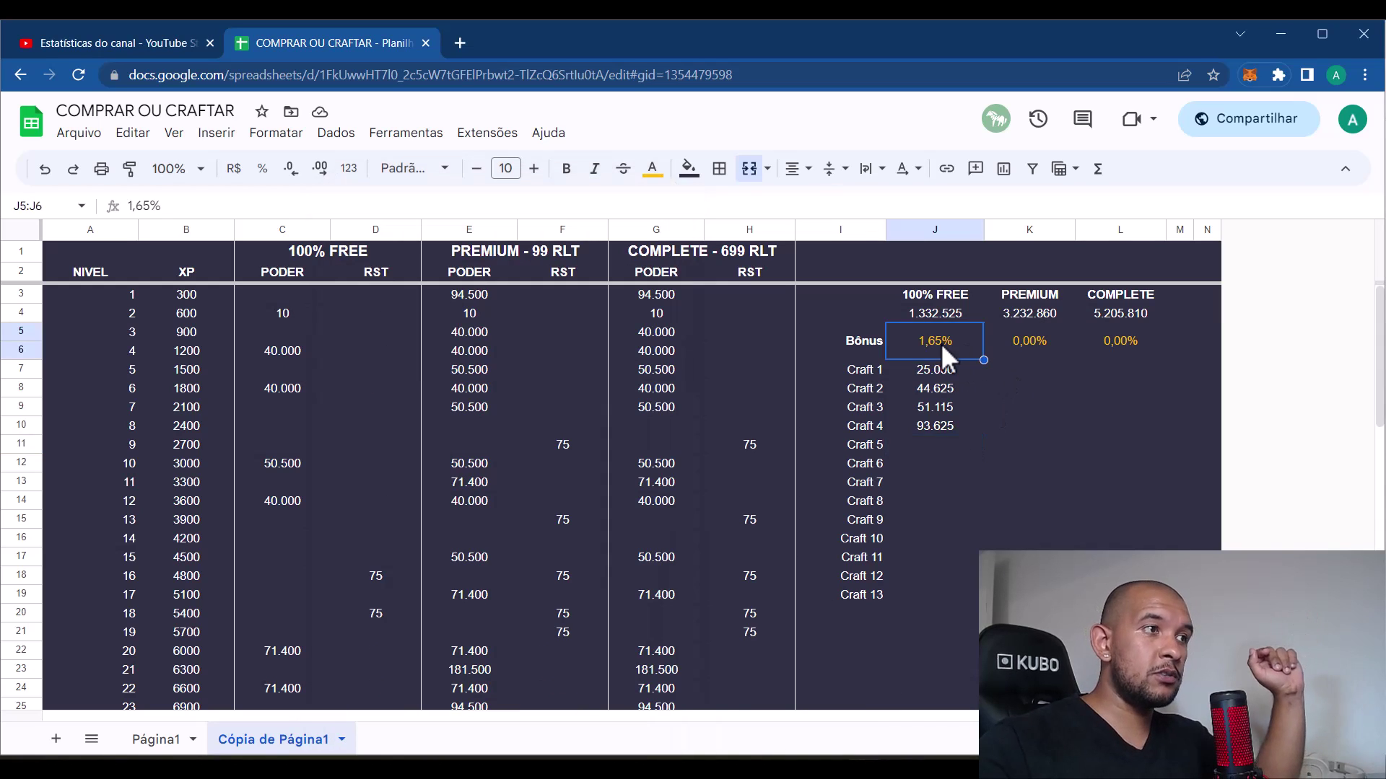
pyautogui.write('2,2')
pyautogui.press('Return')
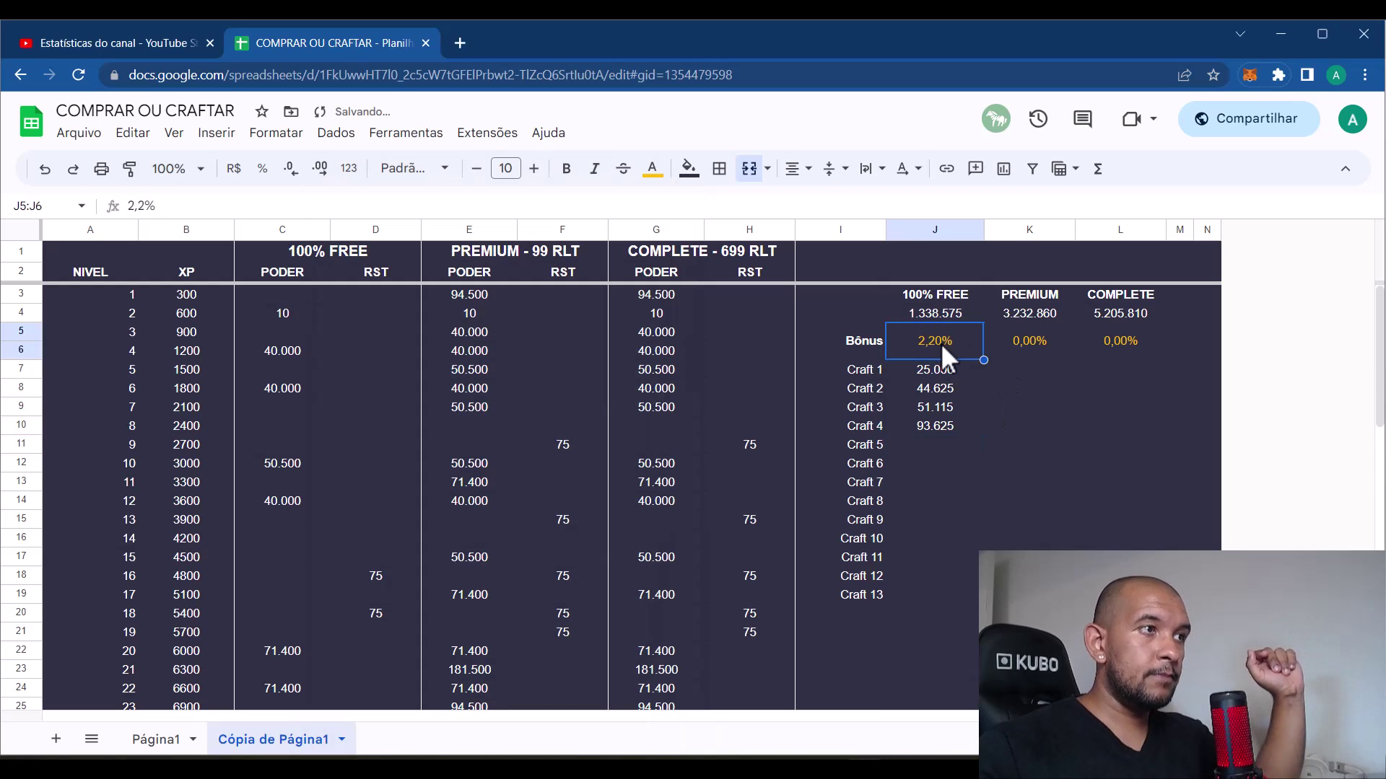
pyautogui.click(978, 459)
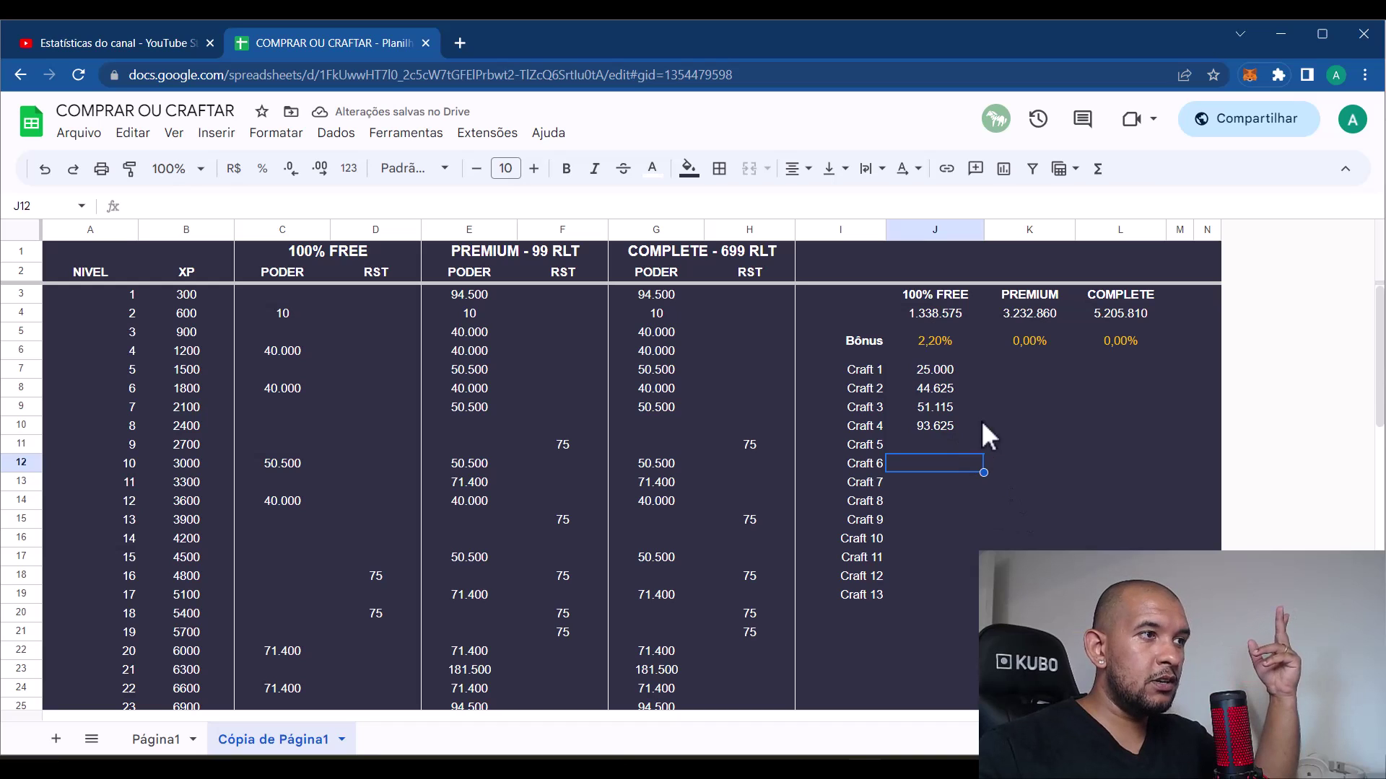
# Review the Craft 1 to Craft 4 values in the 100% FREE column against the reward table and its totals
pyautogui.moveTo(934, 370); pyautogui.dragTo(943, 432)
pyautogui.click(1002, 514)
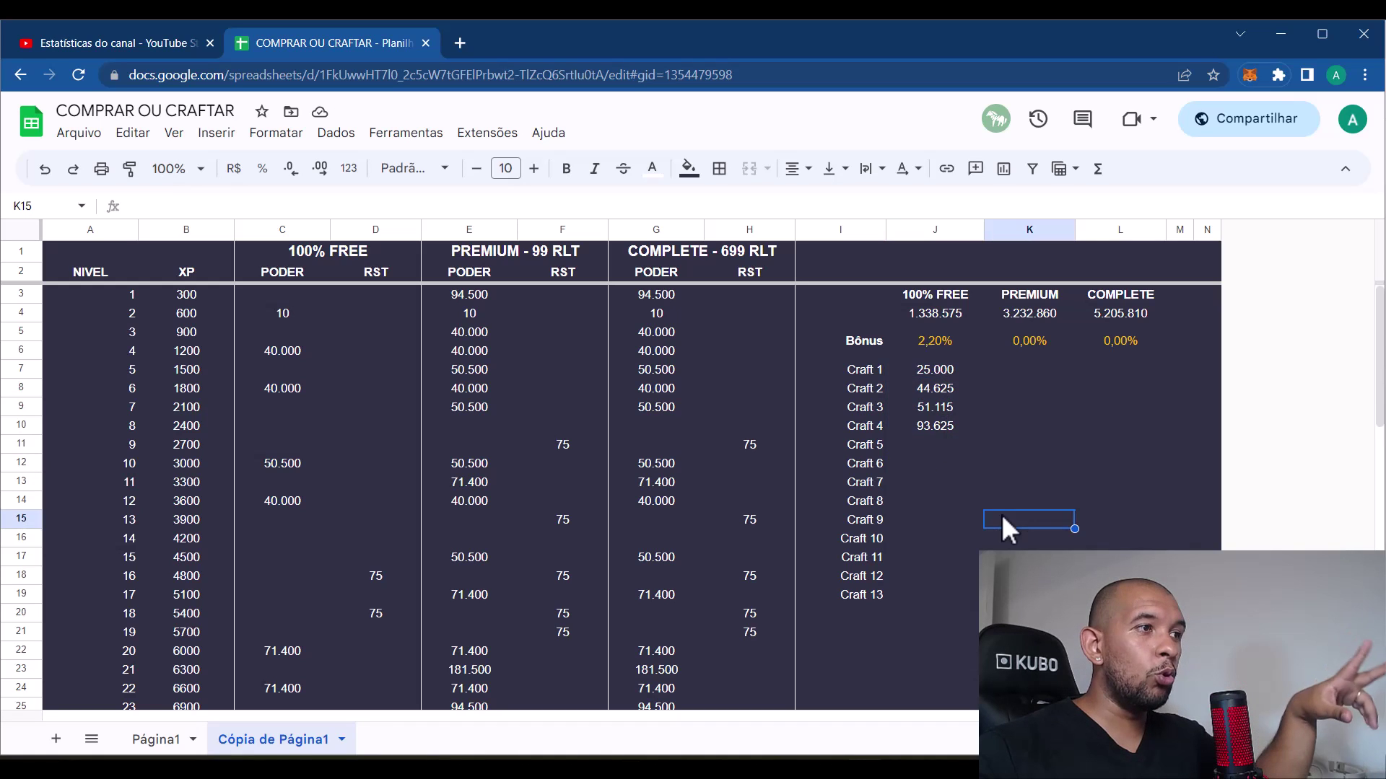
pyautogui.scroll(-10, 950, 525)
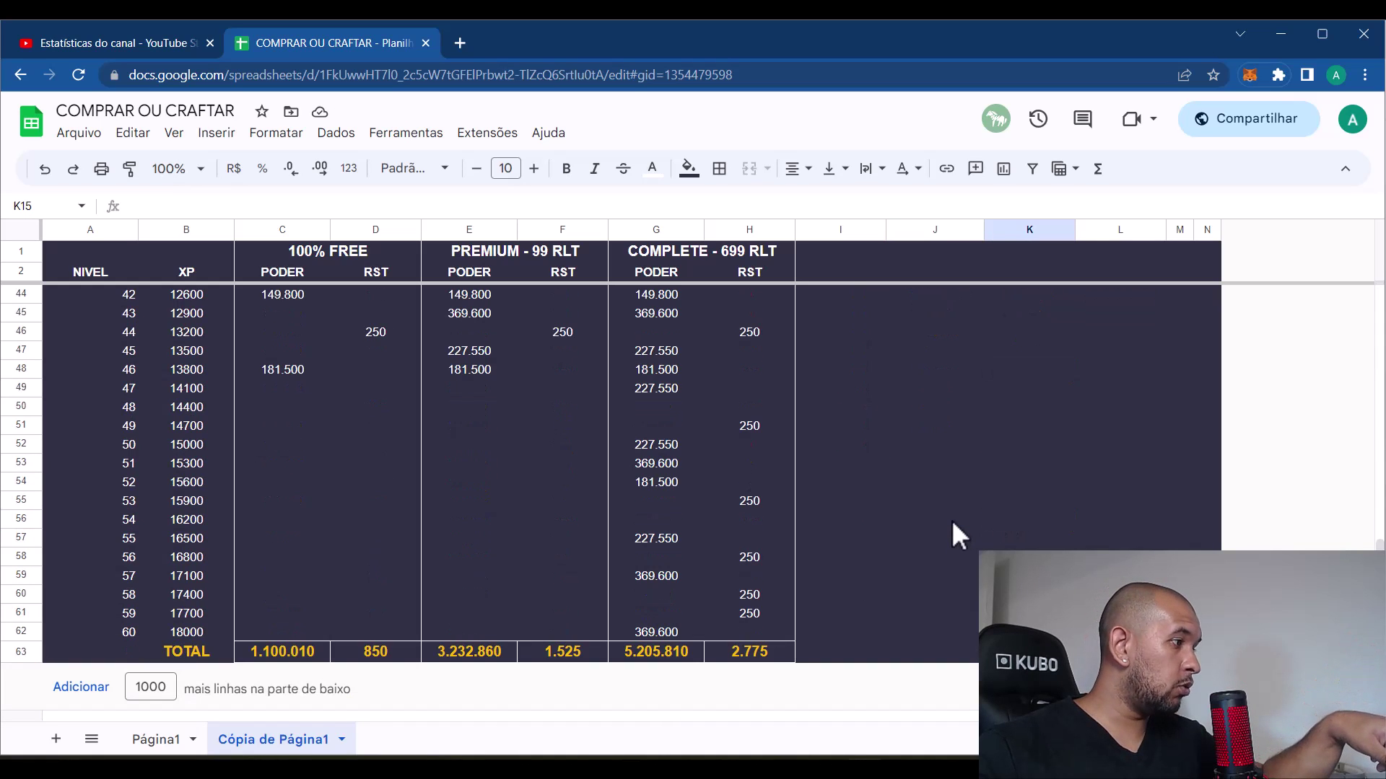
pyautogui.scroll(10, 951, 519)
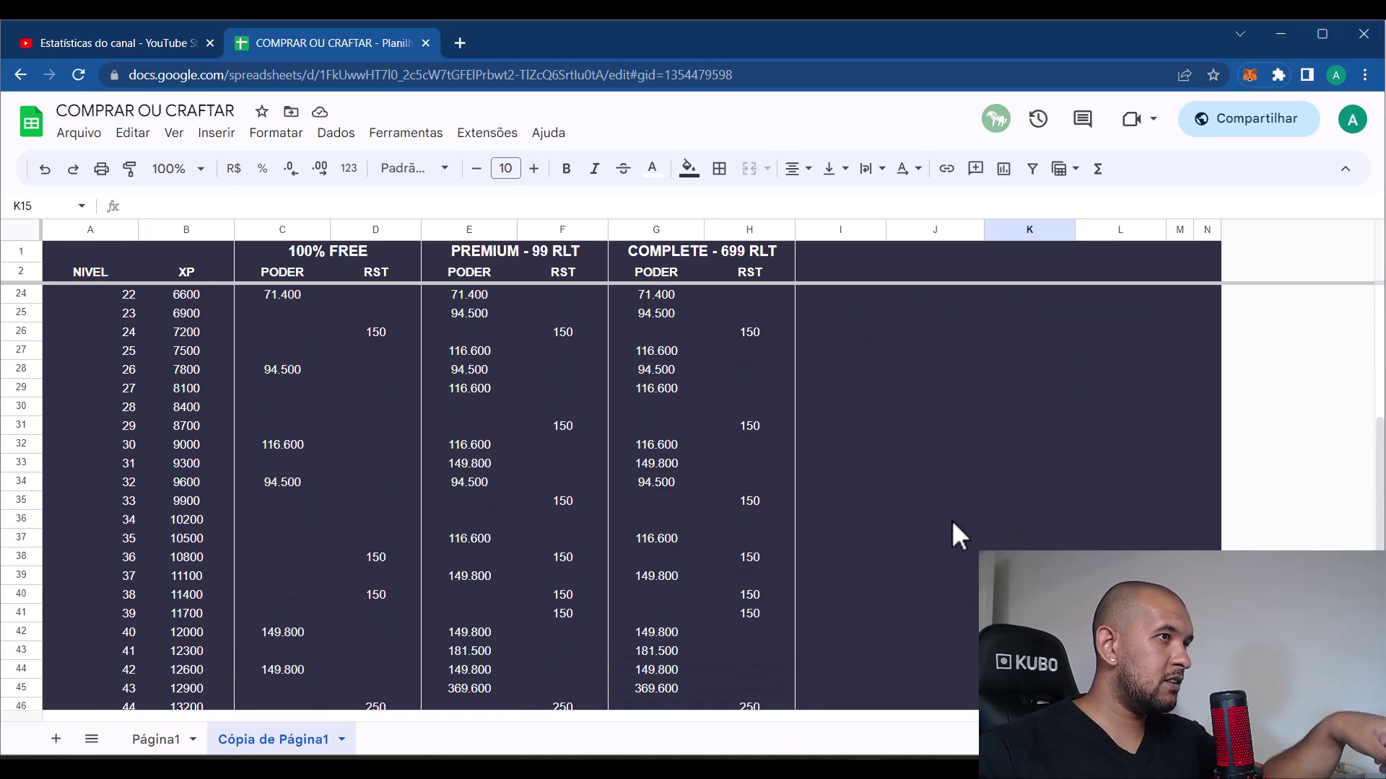
pyautogui.scroll(-4, 954, 517)
pyautogui.scroll(4, 954, 516)
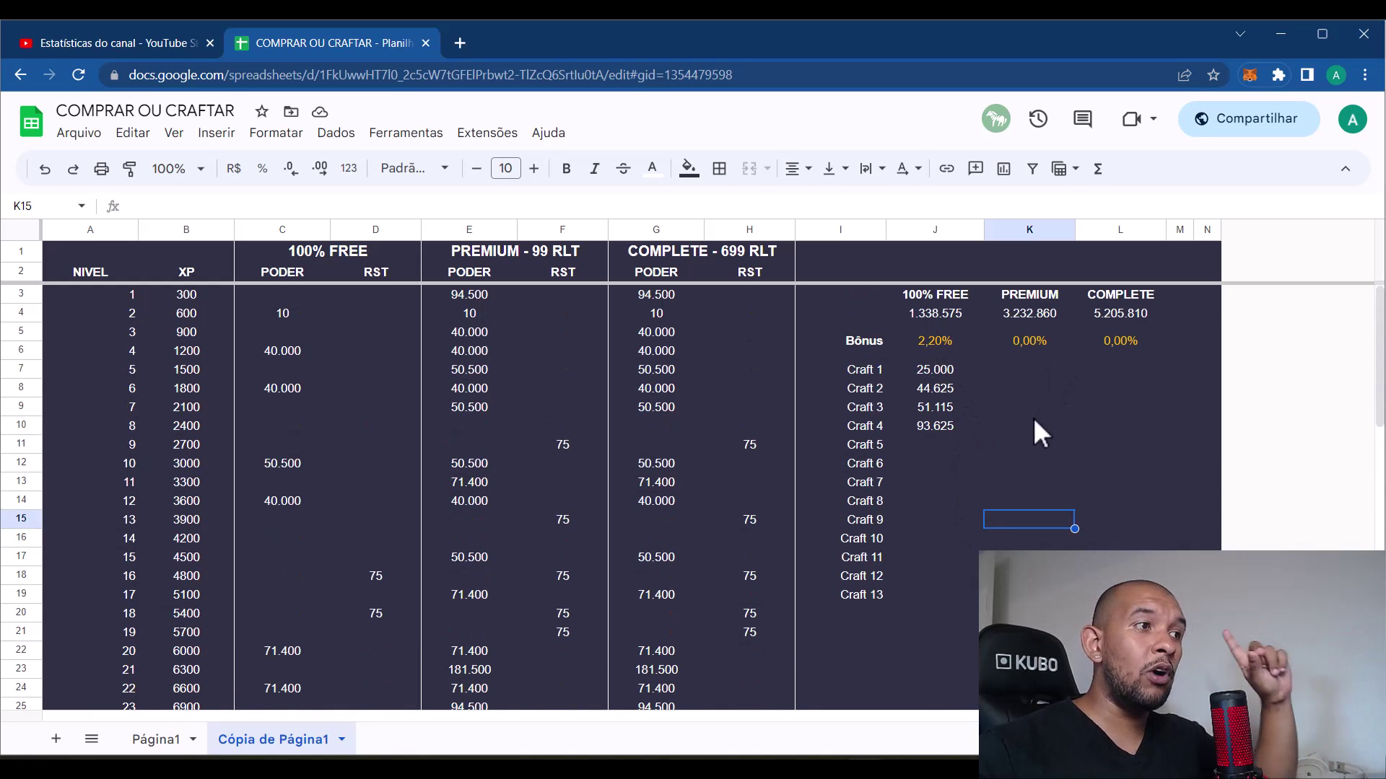
pyautogui.moveTo(947, 365); pyautogui.dragTo(951, 427)
pyautogui.click(961, 514)
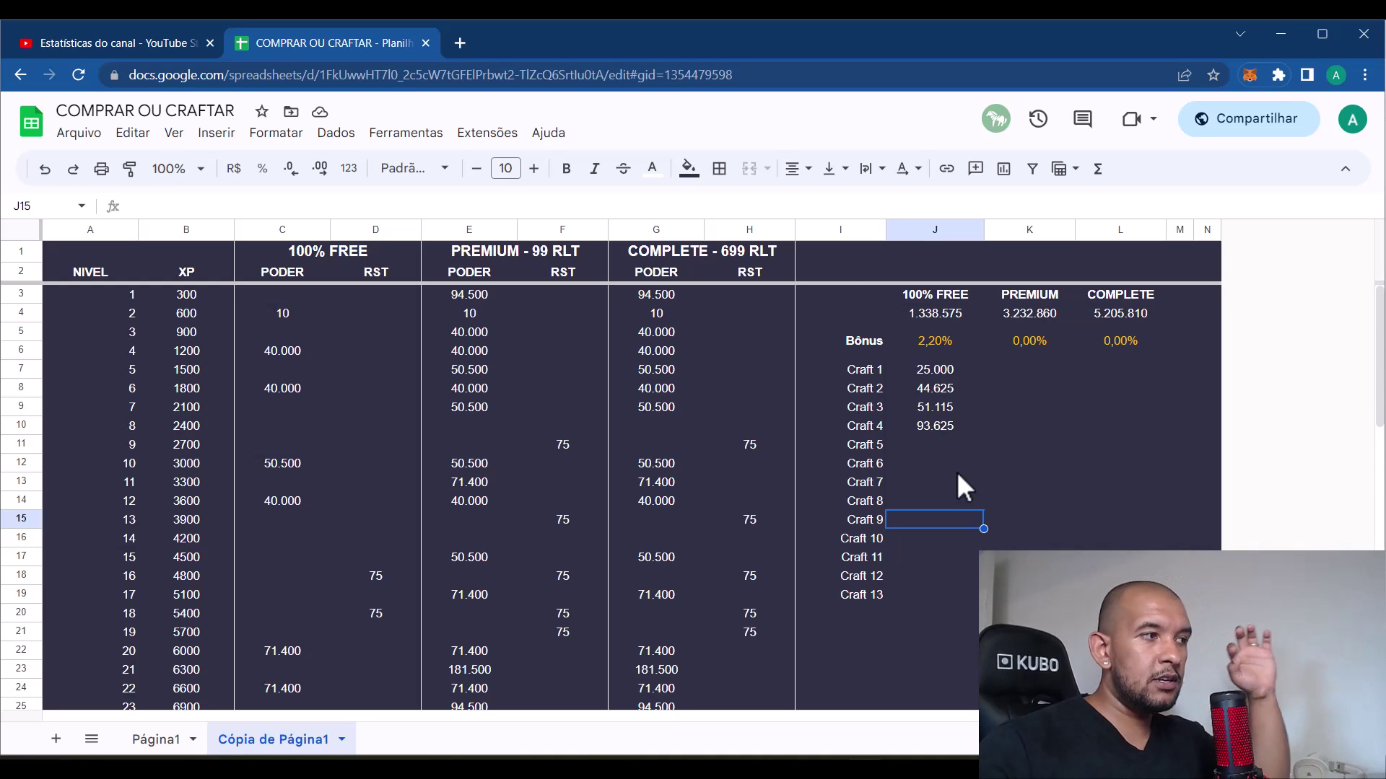
# Locate the 100% FREE RST total in the TOTAL row and divide 850 by 40 in Calculator
pyautogui.scroll(-3, 958, 473)
pyautogui.scroll(-10, 957, 473)
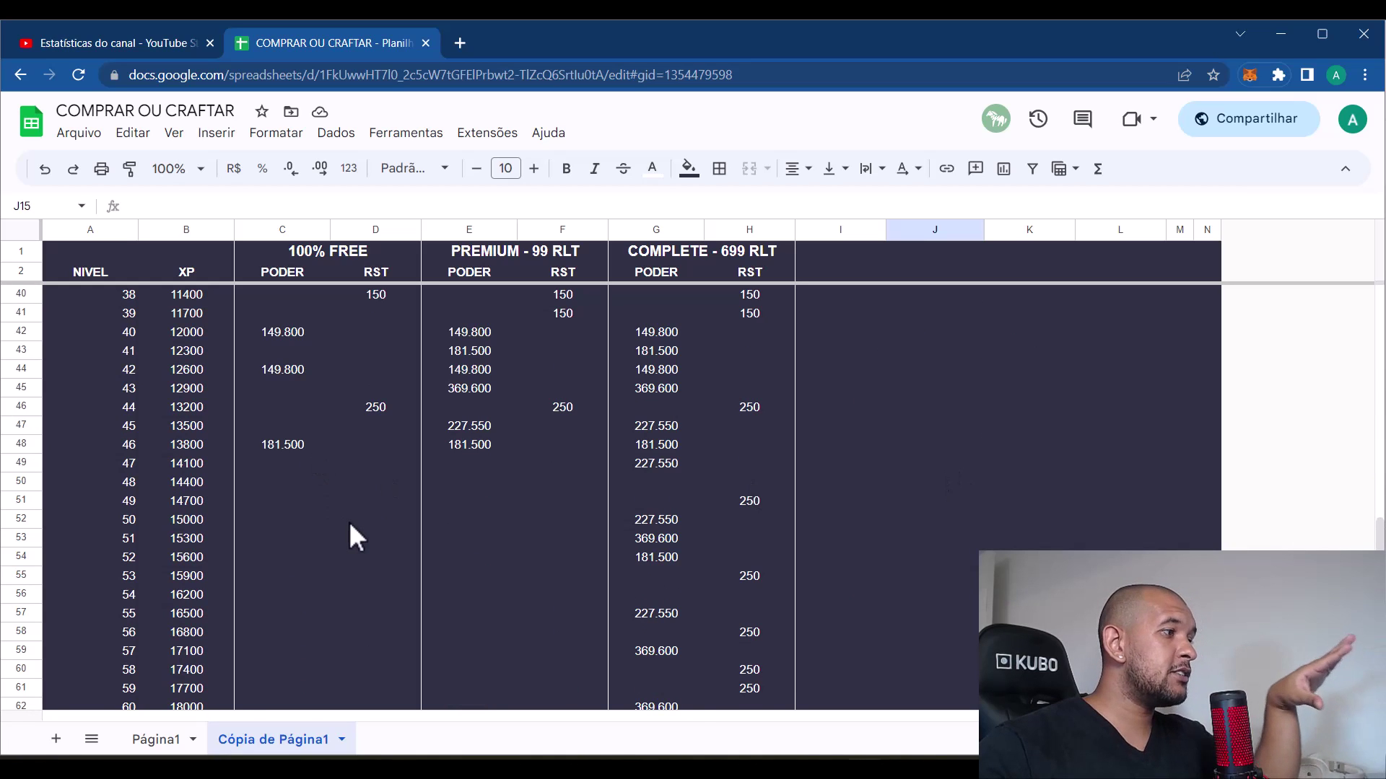
pyautogui.scroll(-2, 348, 520)
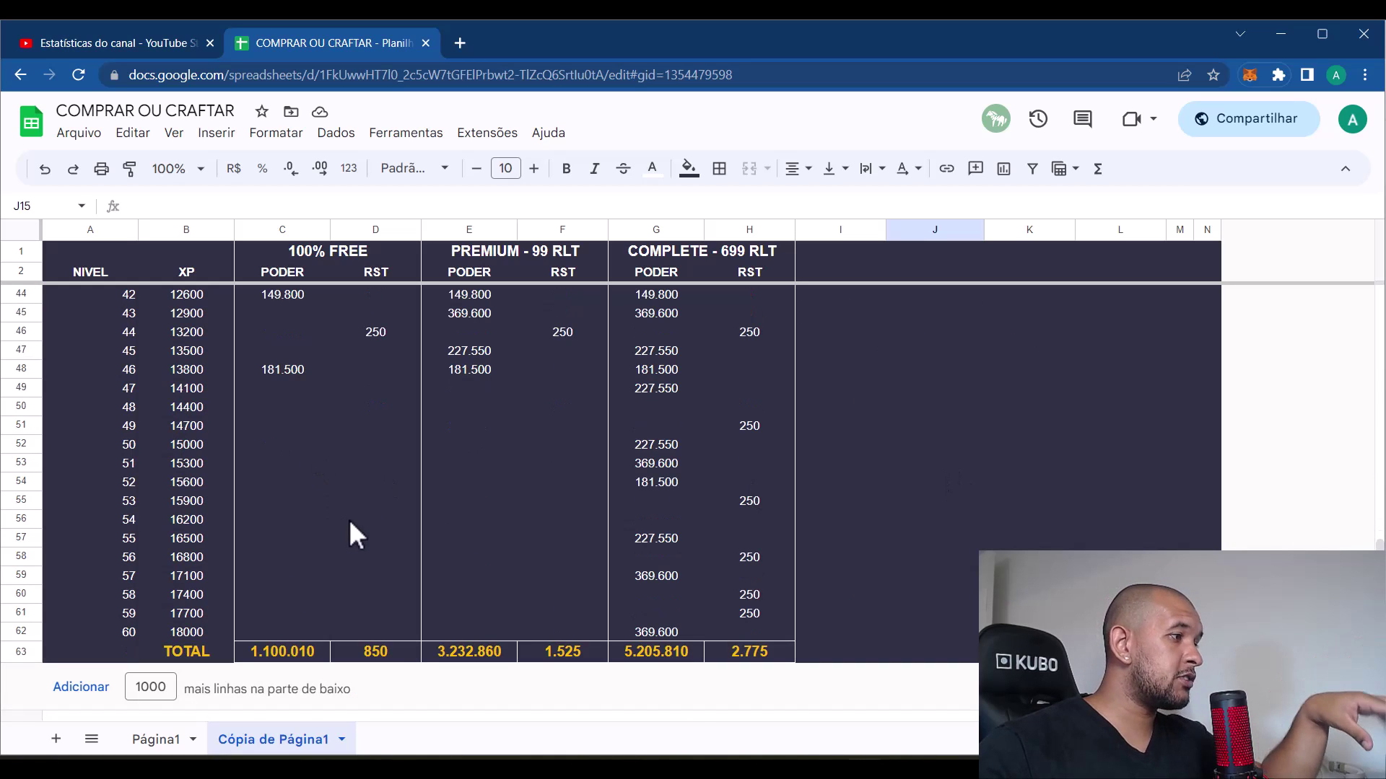
pyautogui.click(374, 655)
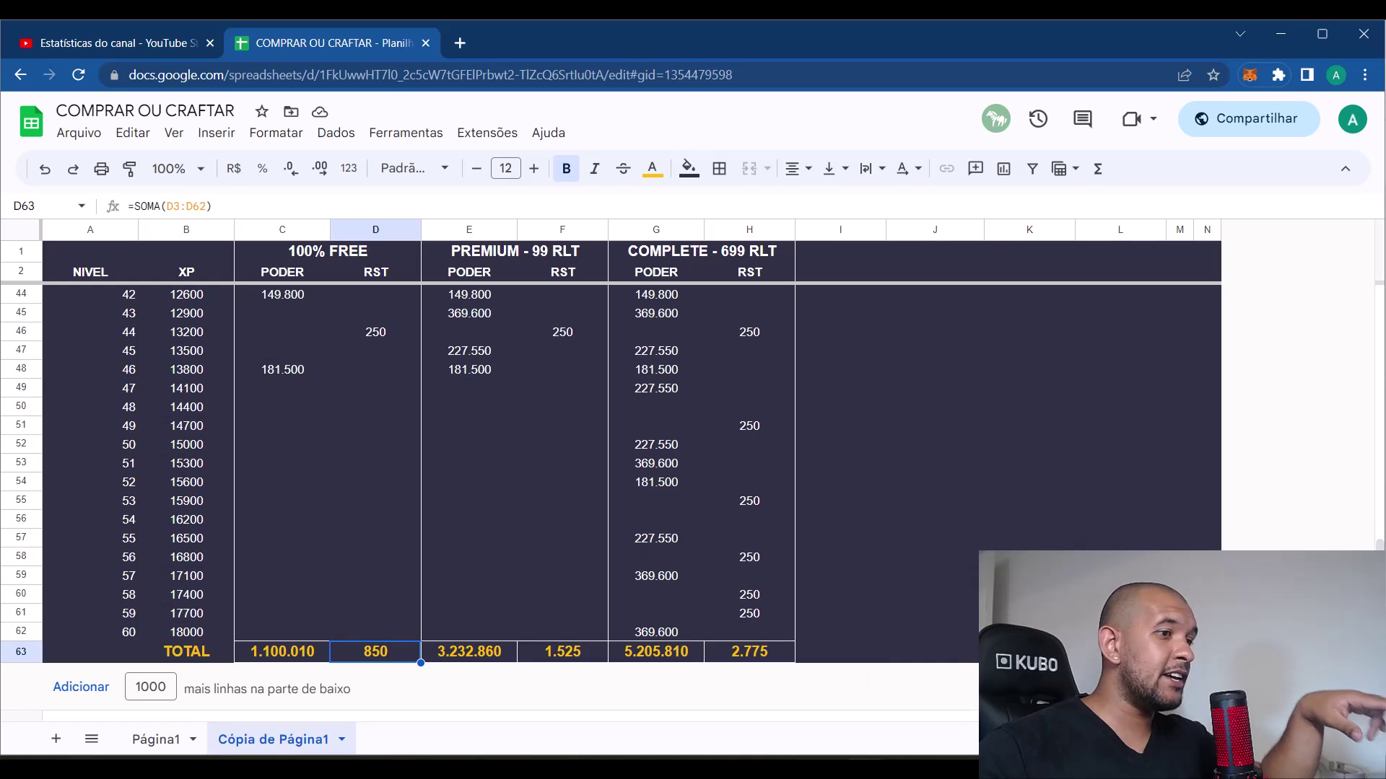
pyautogui.hotkey('alt', 'Tab')
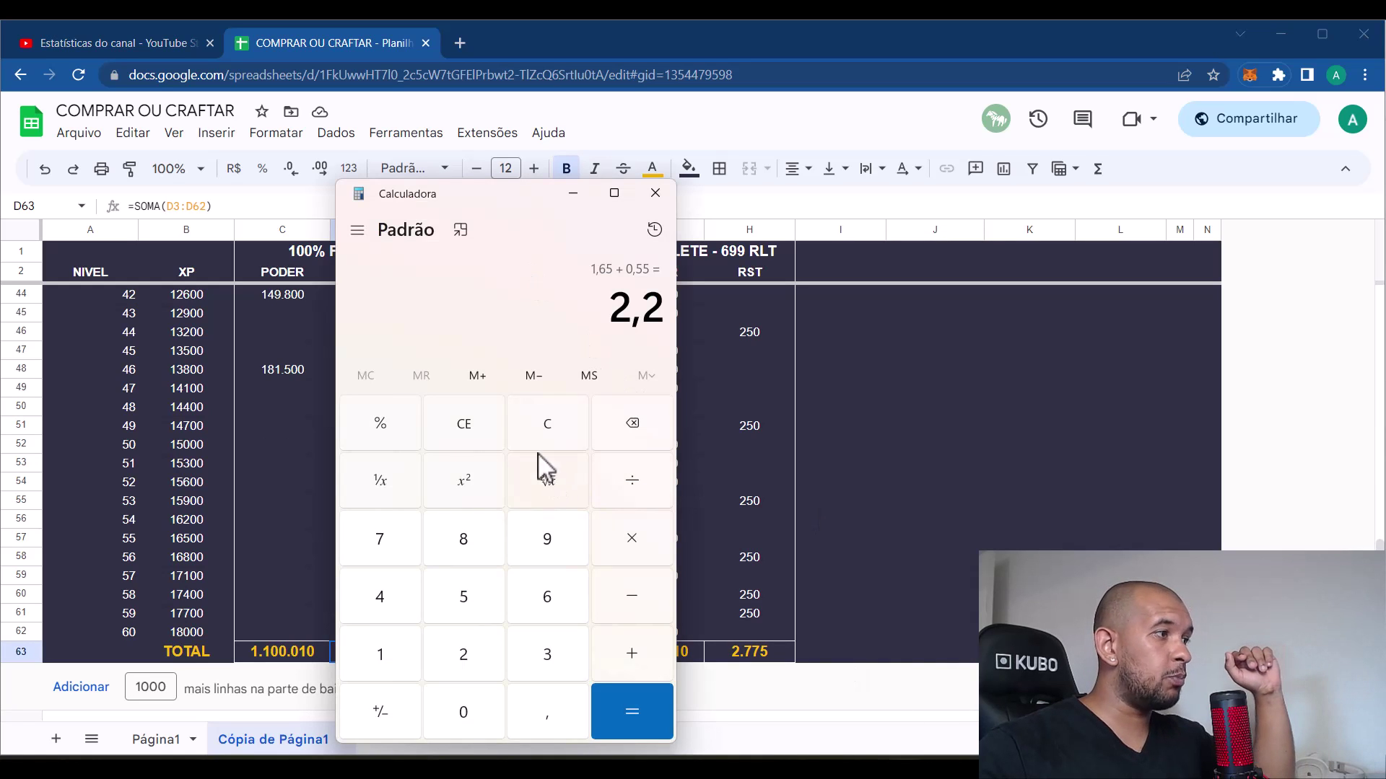
pyautogui.click(568, 425)
pyautogui.write('850')
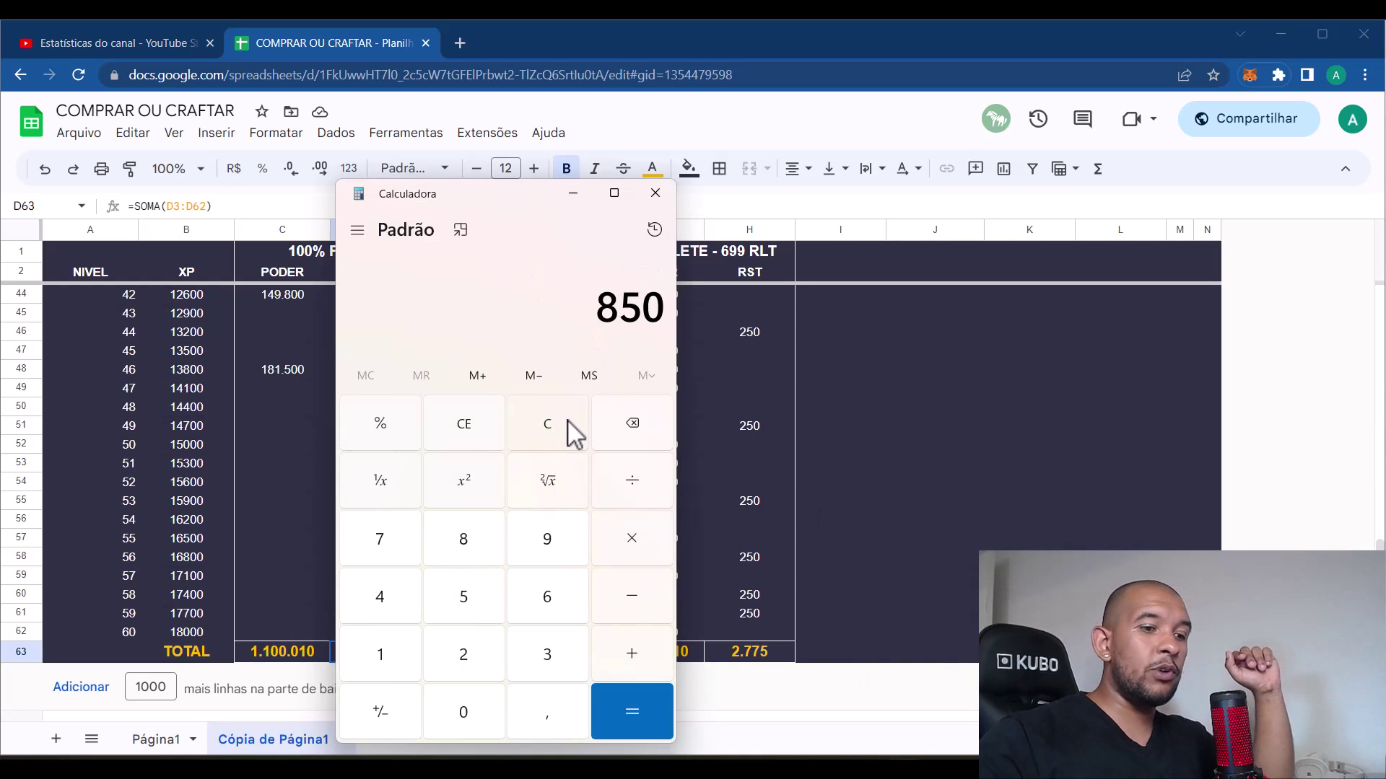
pyautogui.write(' ÷ 40')
pyautogui.press('Return')
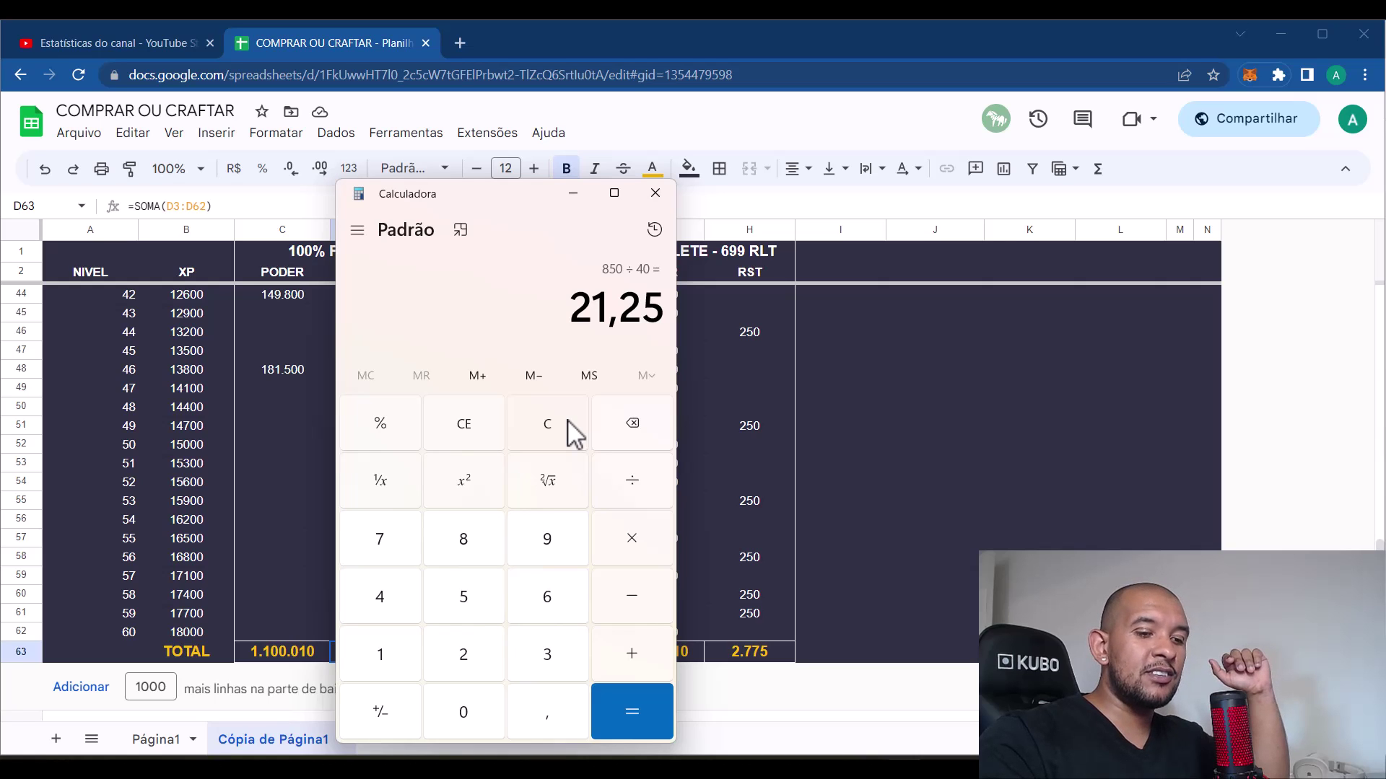
# Multiply the 21,25 result by 175 in Calculator, and multiply that product by 0,0013
pyautogui.write('175')
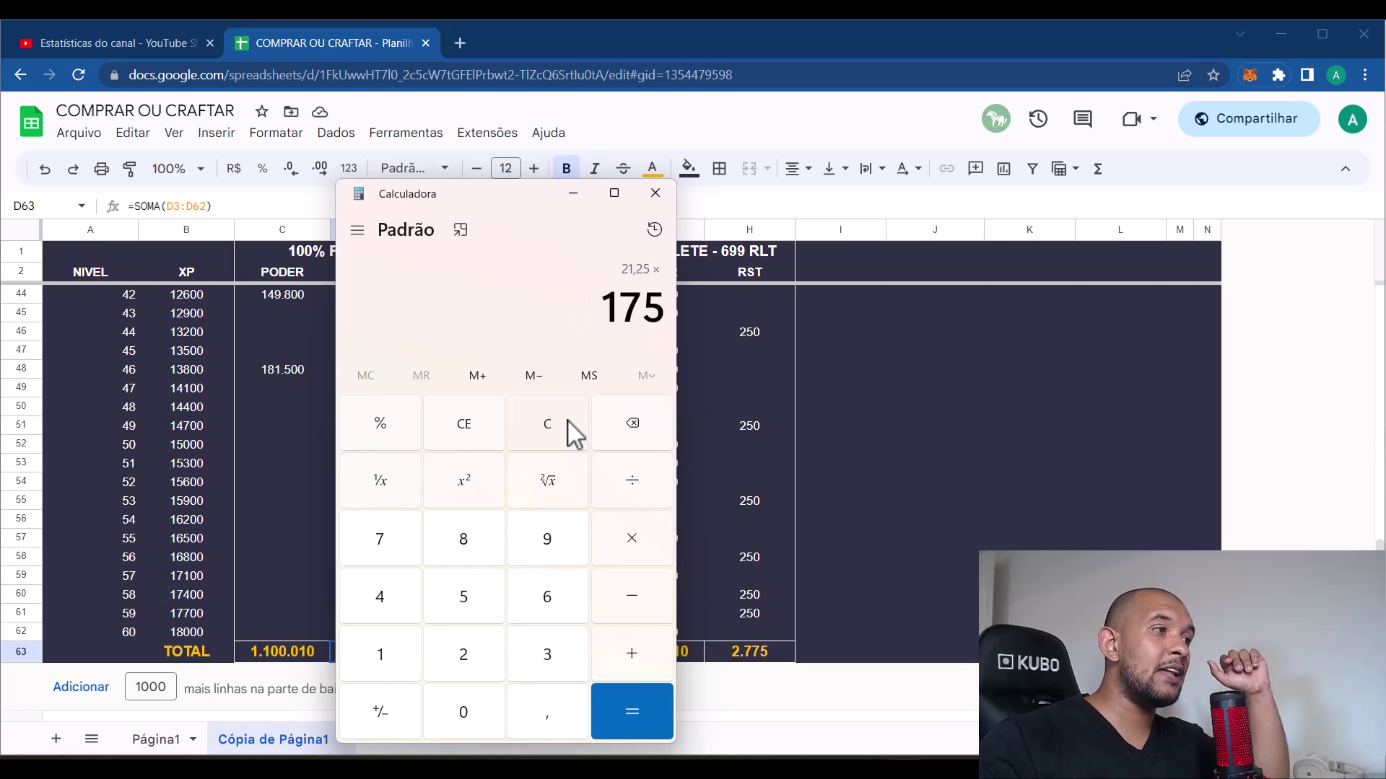
pyautogui.press('Return')
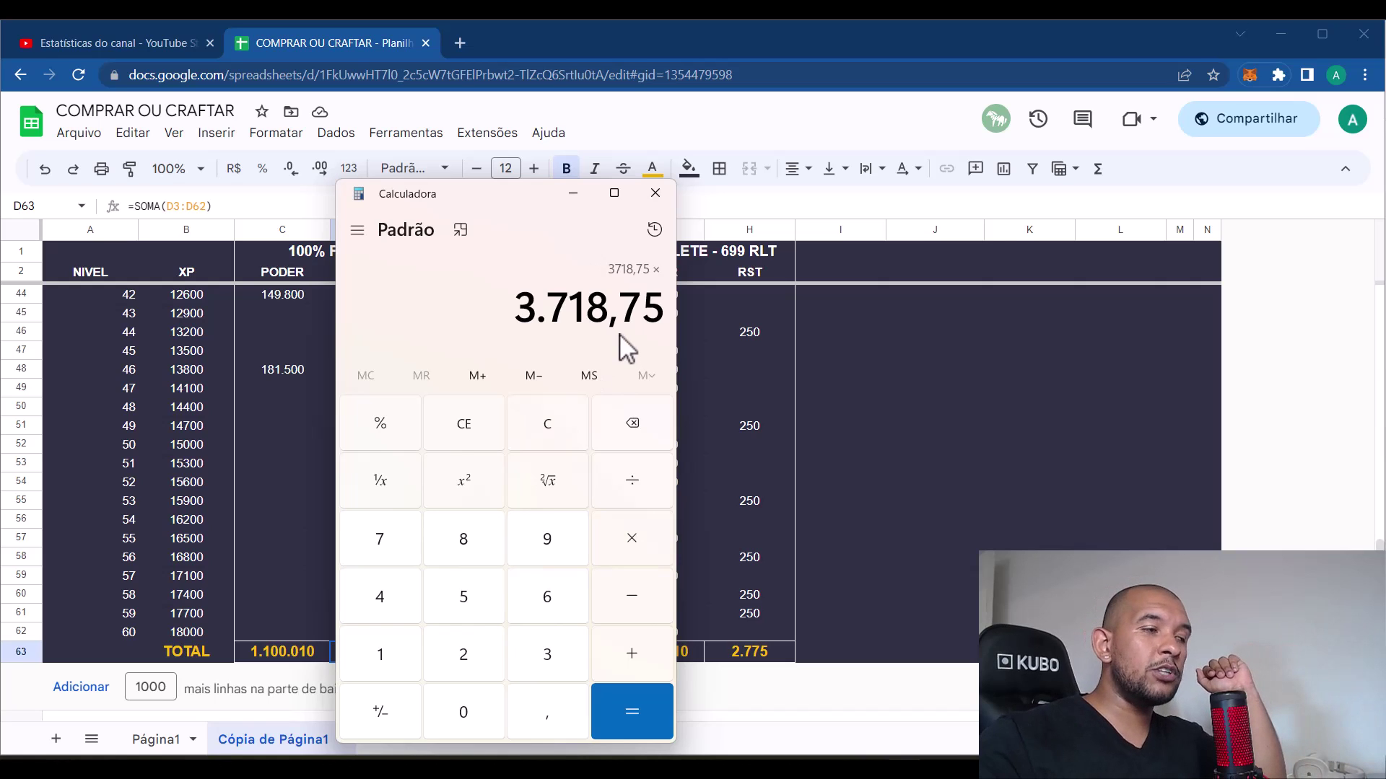
pyautogui.write('0,00')
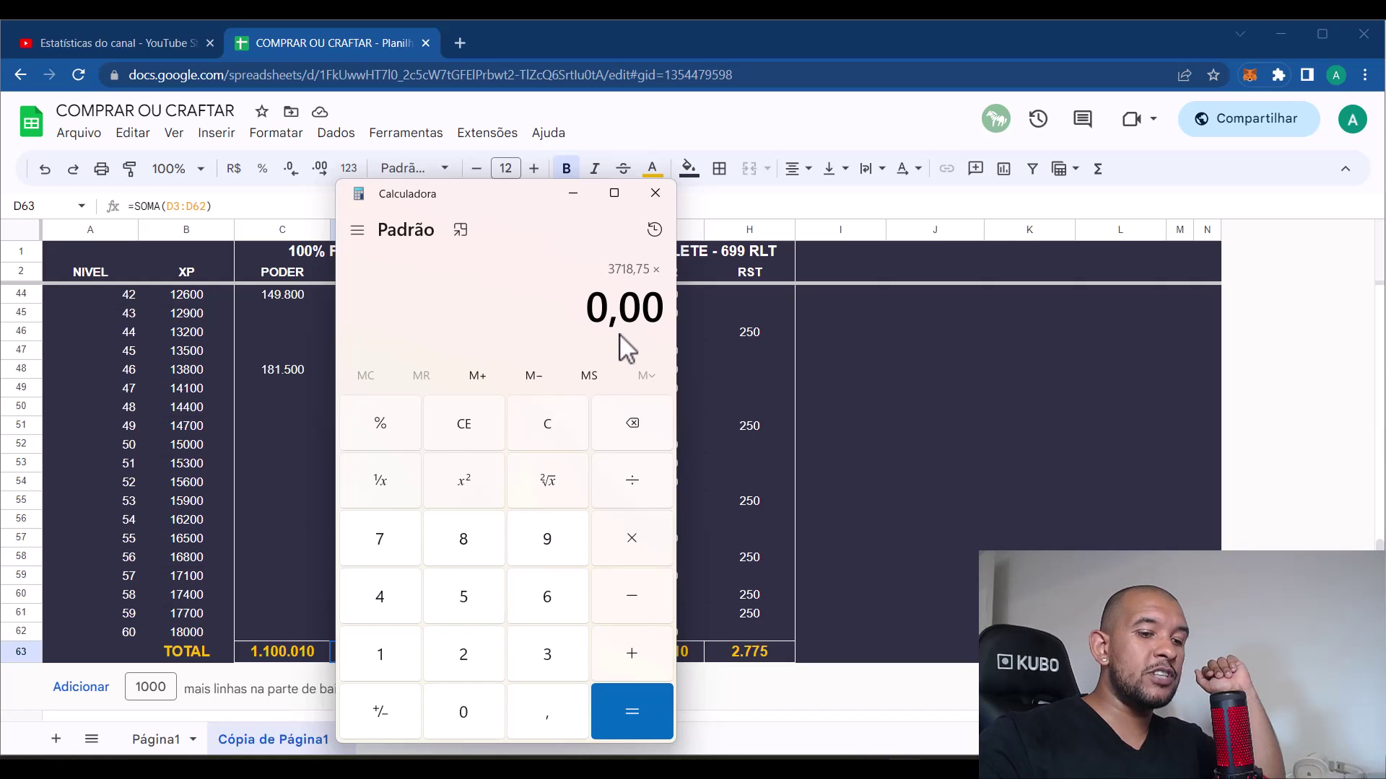
pyautogui.write('13')
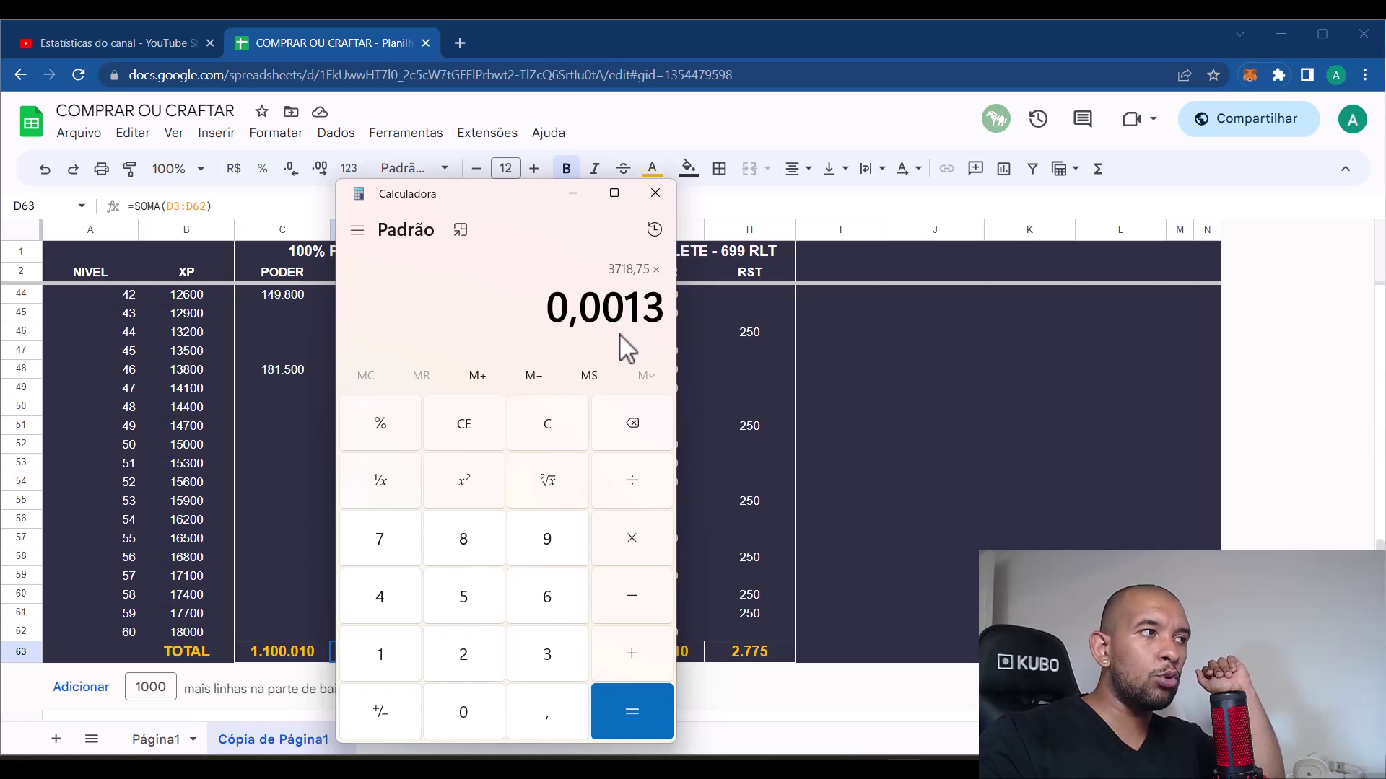
pyautogui.press('Return')
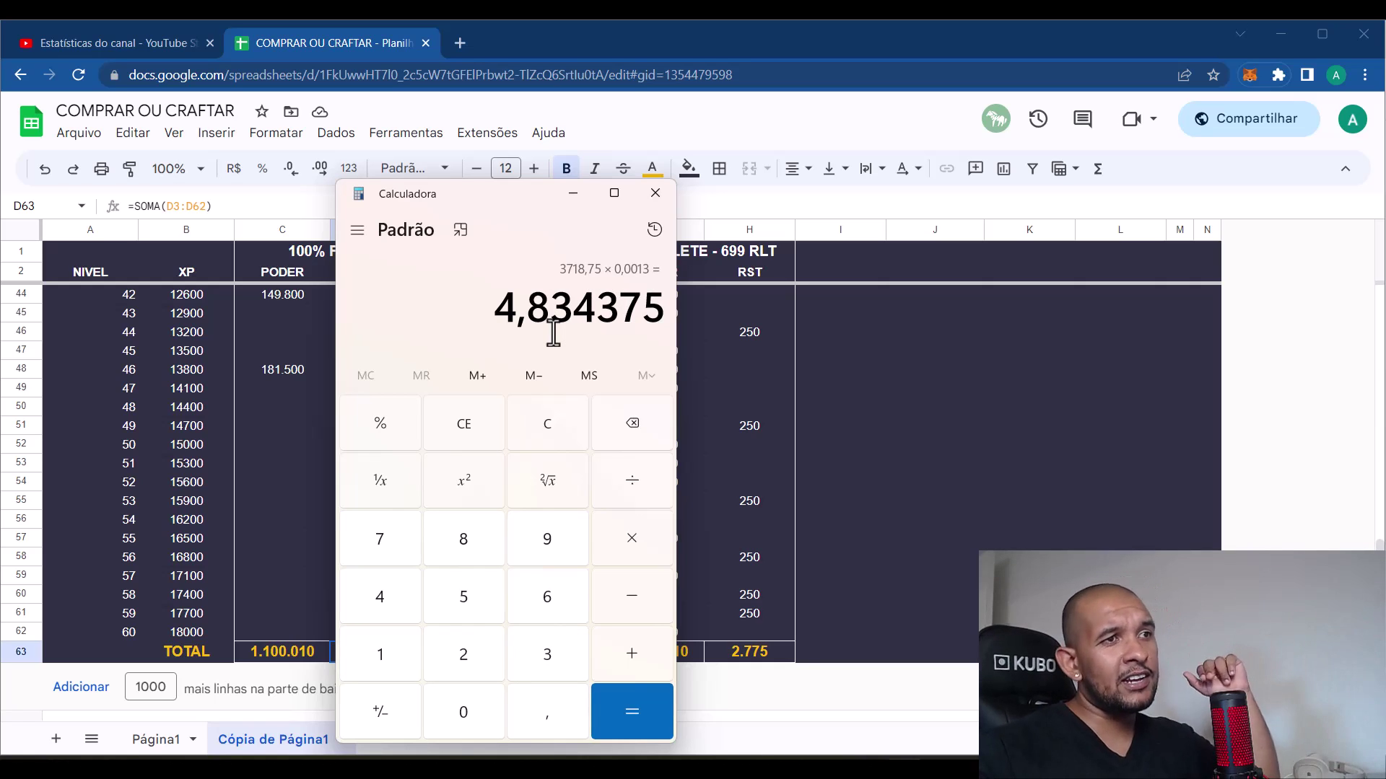
# Review the Bônus and craft cells of the PREMIUM and COMPLETE columns in the spreadsheet's comparison table
pyautogui.click(894, 404)
pyautogui.scroll(10, 985, 396)
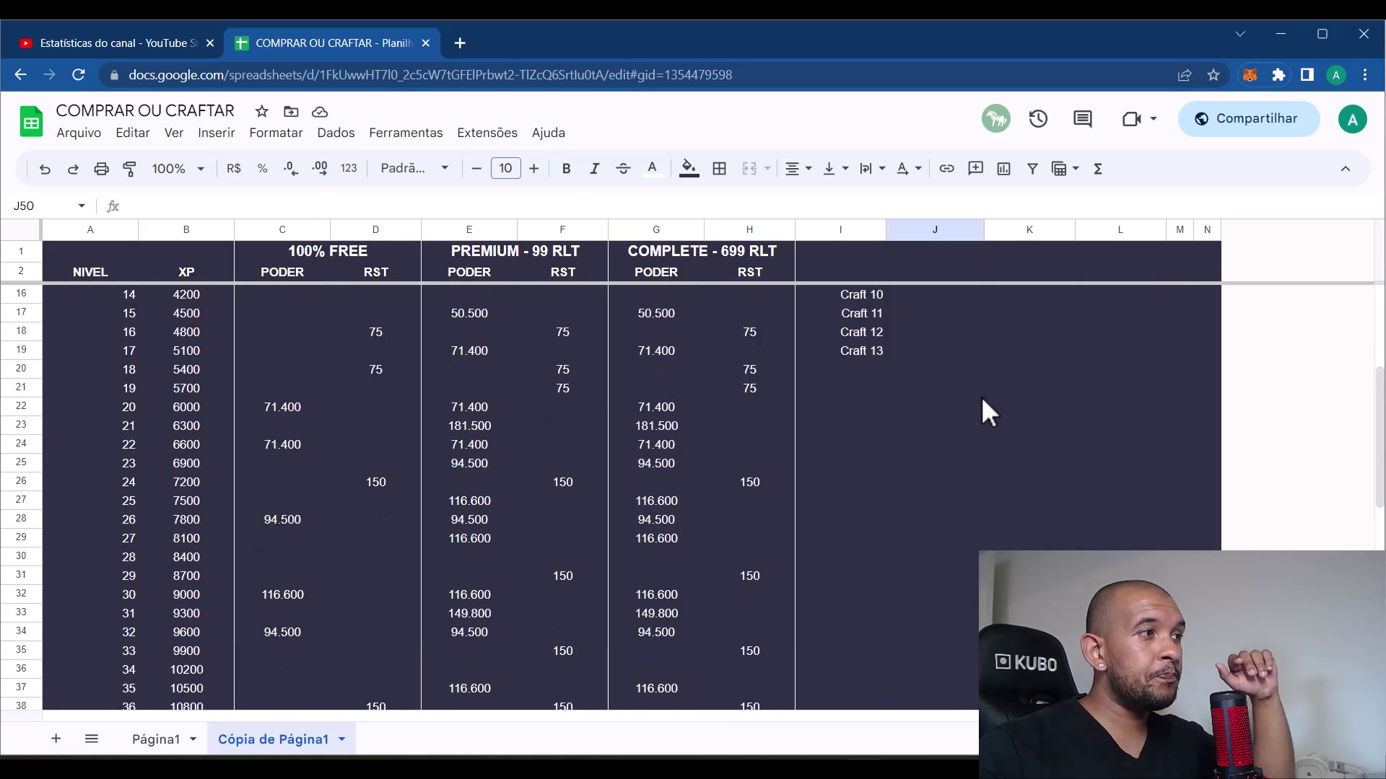
pyautogui.click(1025, 340)
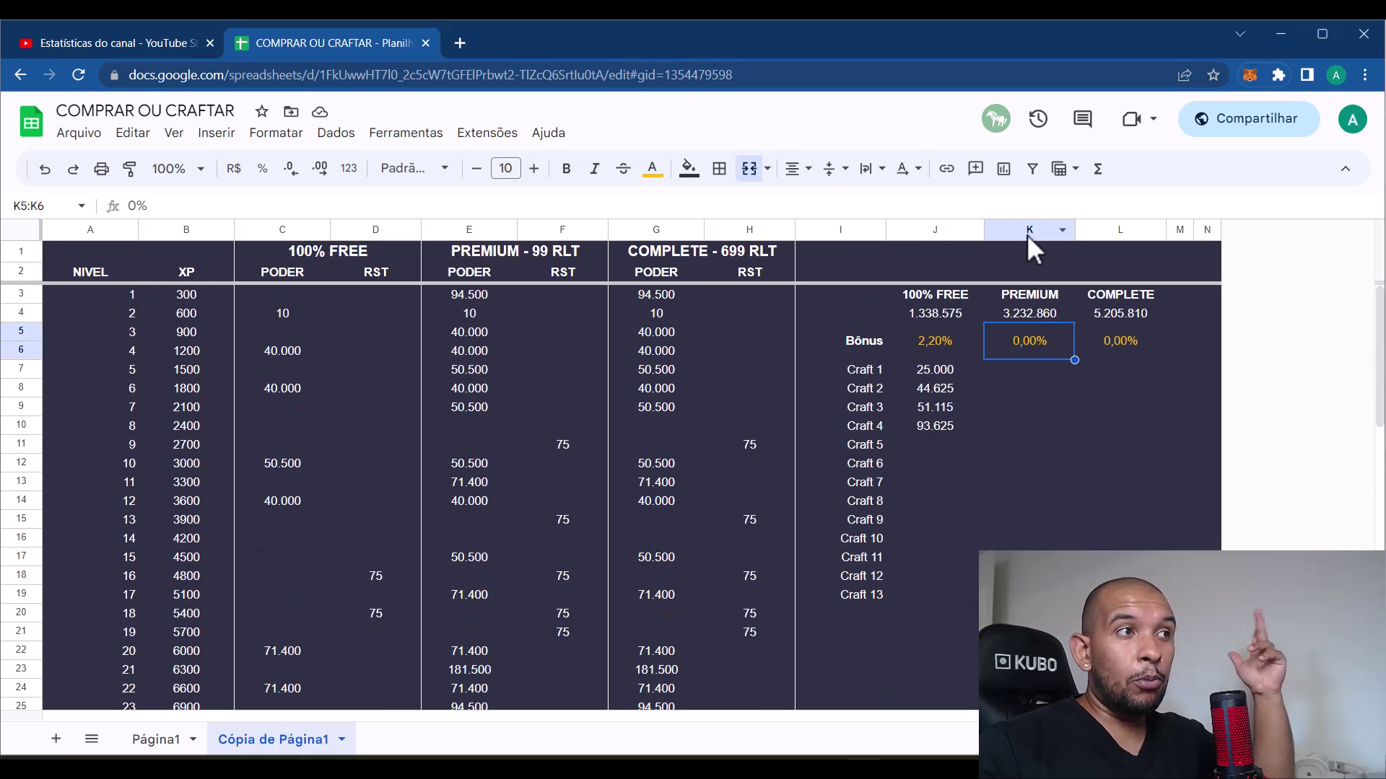
pyautogui.moveTo(1032, 369); pyautogui.dragTo(1029, 453)
pyautogui.press('Down')
pyautogui.press('Down')
pyautogui.press('Down')
pyautogui.press('Down')
pyautogui.press('Down')
pyautogui.press('Down')
pyautogui.press('Down')
pyautogui.press('Down')
pyautogui.moveTo(1017, 368); pyautogui.dragTo(1020, 471)
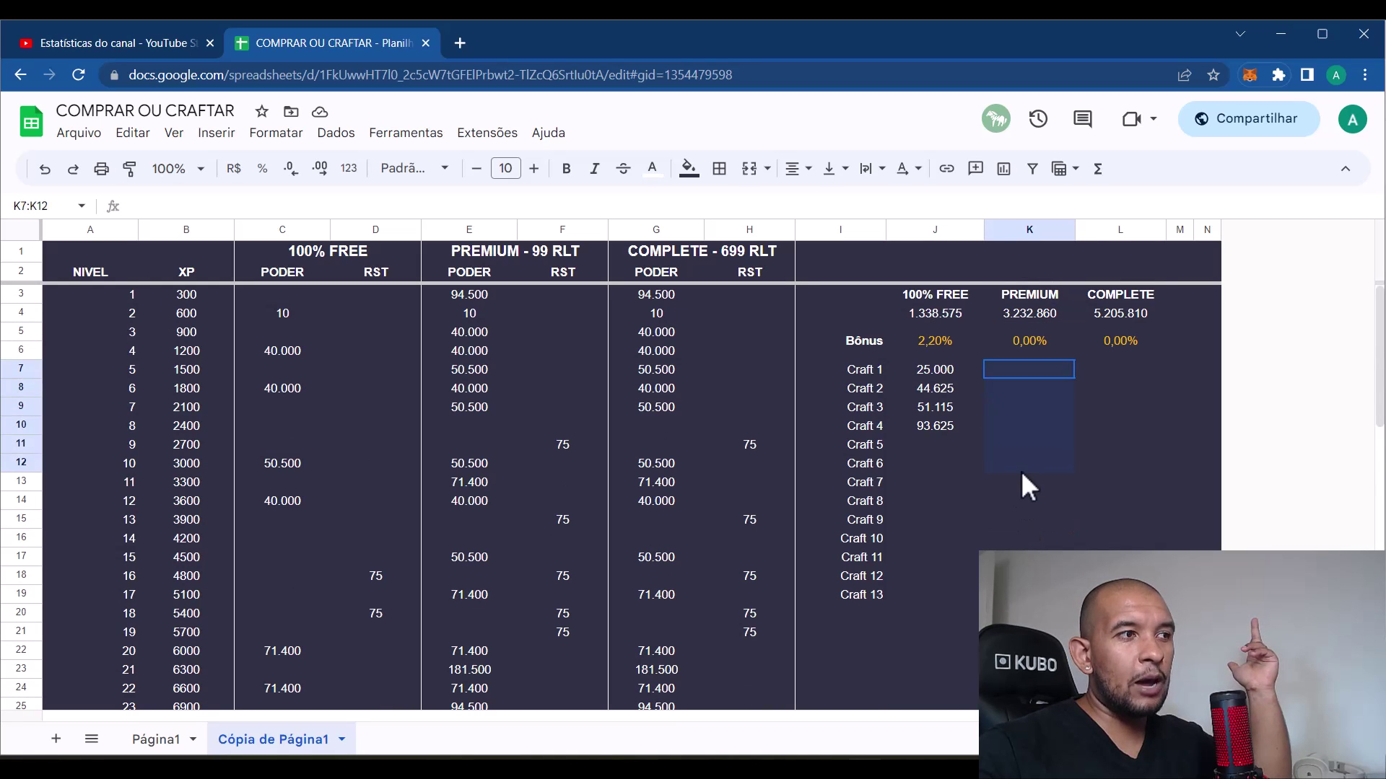
pyautogui.click(1123, 357)
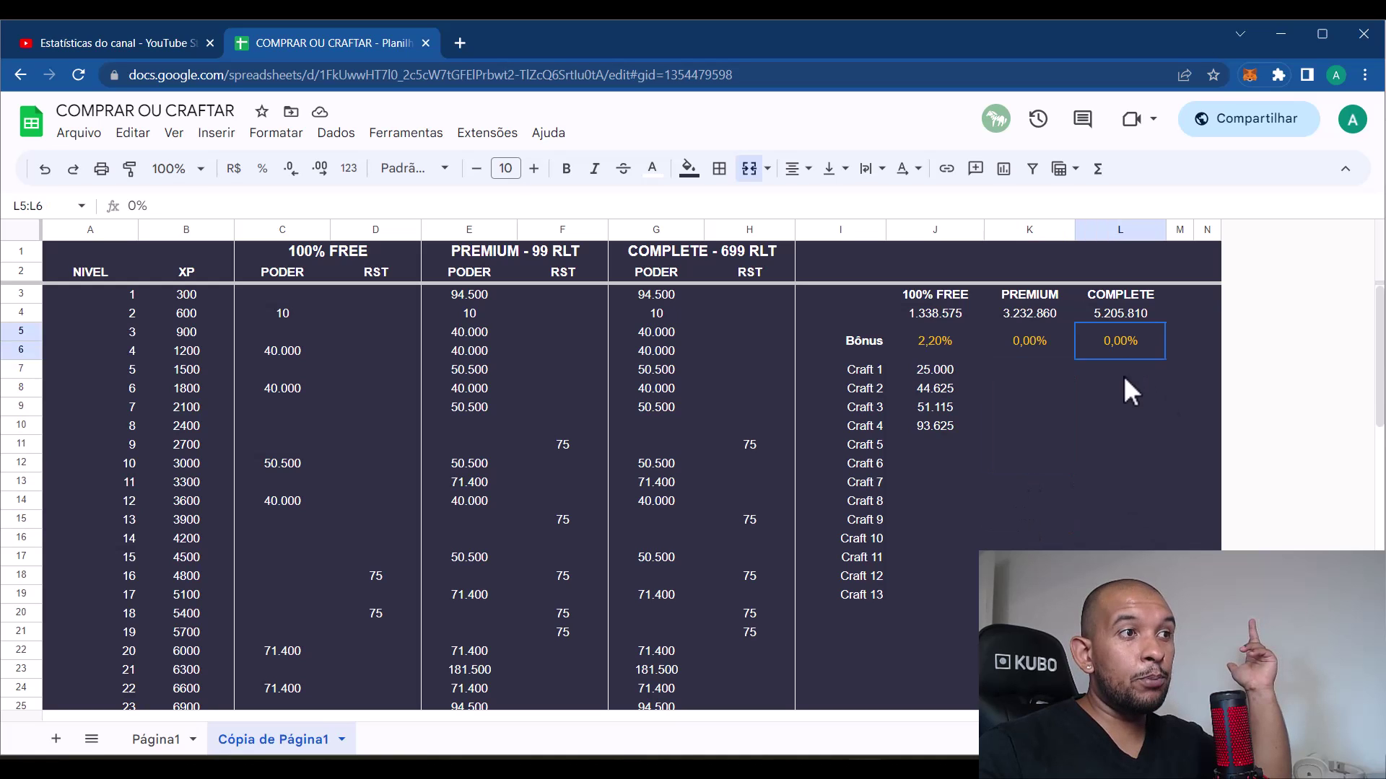
pyautogui.press('Left')
pyautogui.click(1026, 410)
pyautogui.moveTo(1032, 342); pyautogui.dragTo(1035, 468)
pyautogui.click(1028, 522)
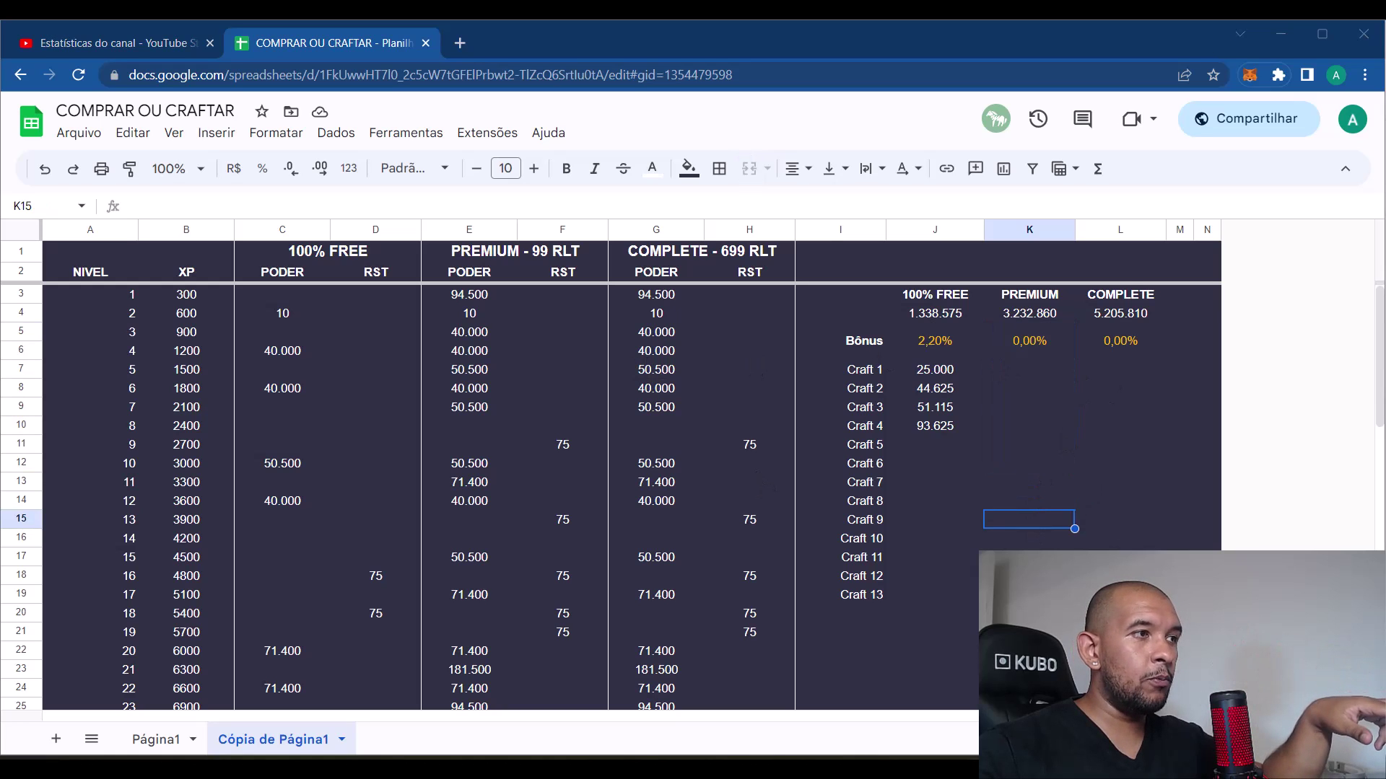
# Switch to the Notepad list of miners and examine the MISSIONARIES and COUNTRY lines with their quantities and power
pyautogui.hotkey('alt', 'Tab')
pyautogui.moveTo(1028, 246); pyautogui.dragTo(784, 260)
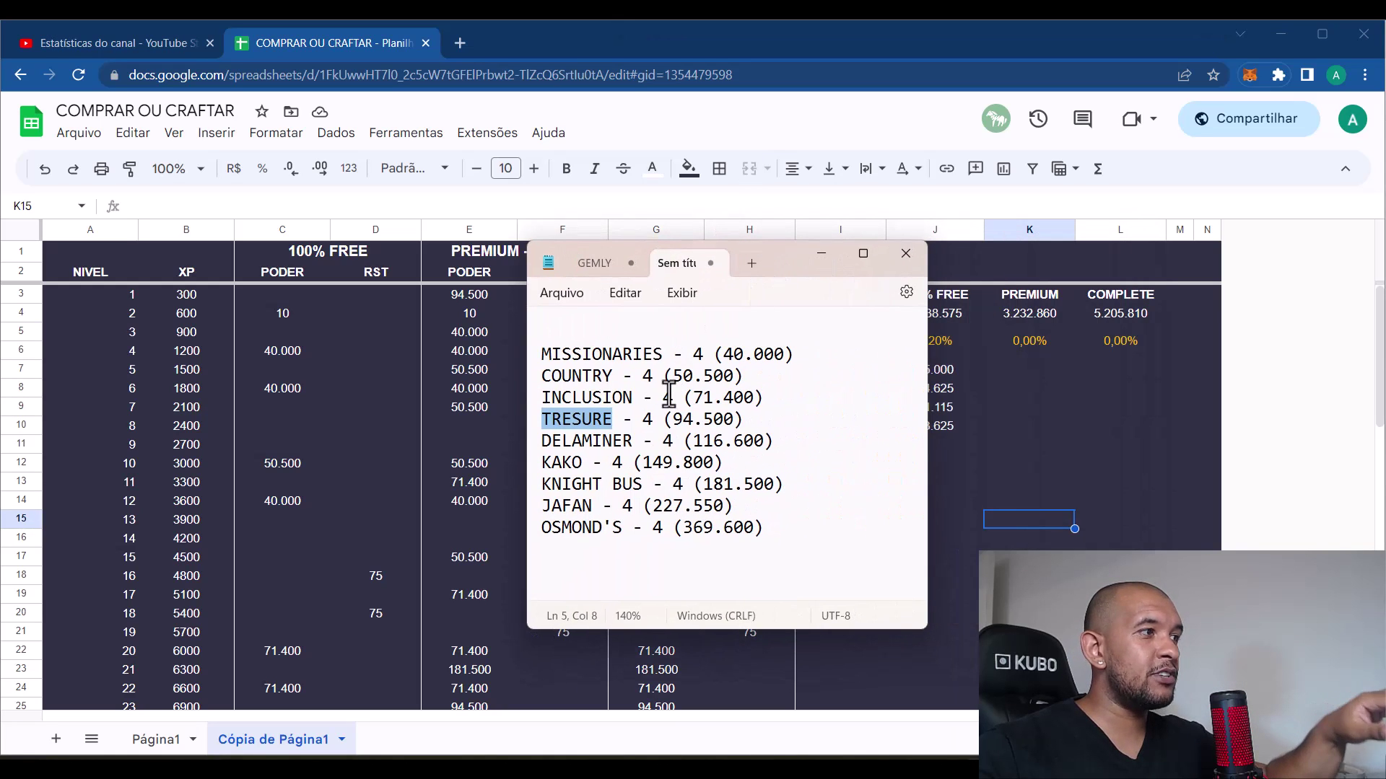
pyautogui.moveTo(795, 353); pyautogui.dragTo(541, 359)
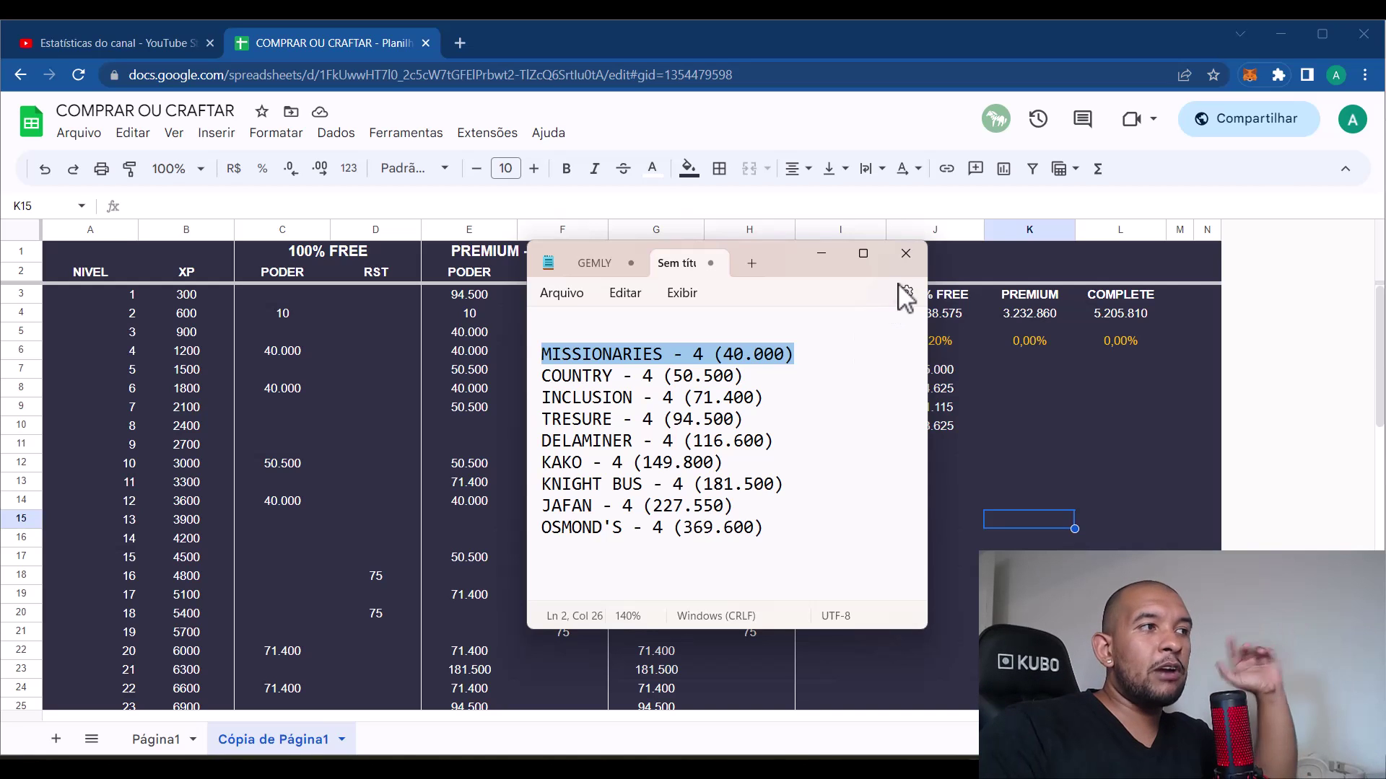
pyautogui.click(807, 378)
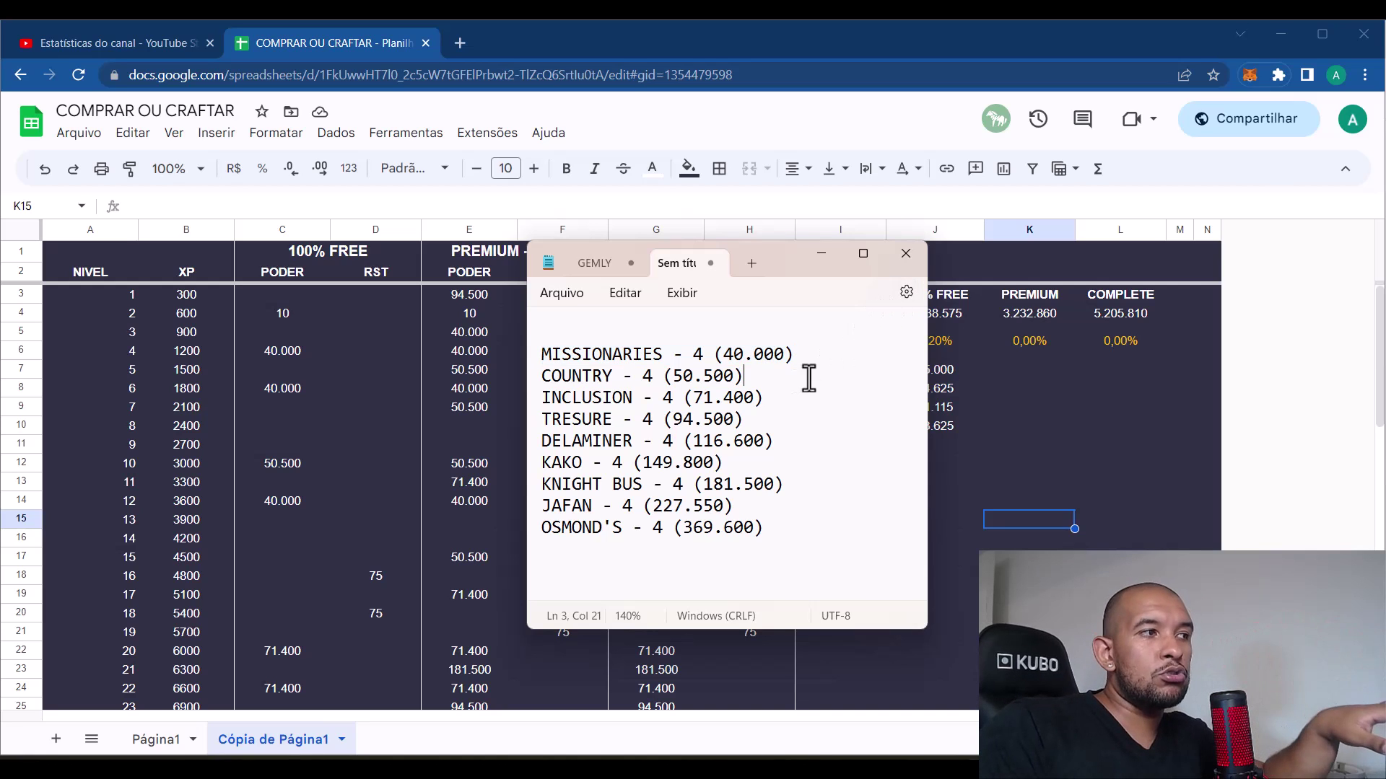
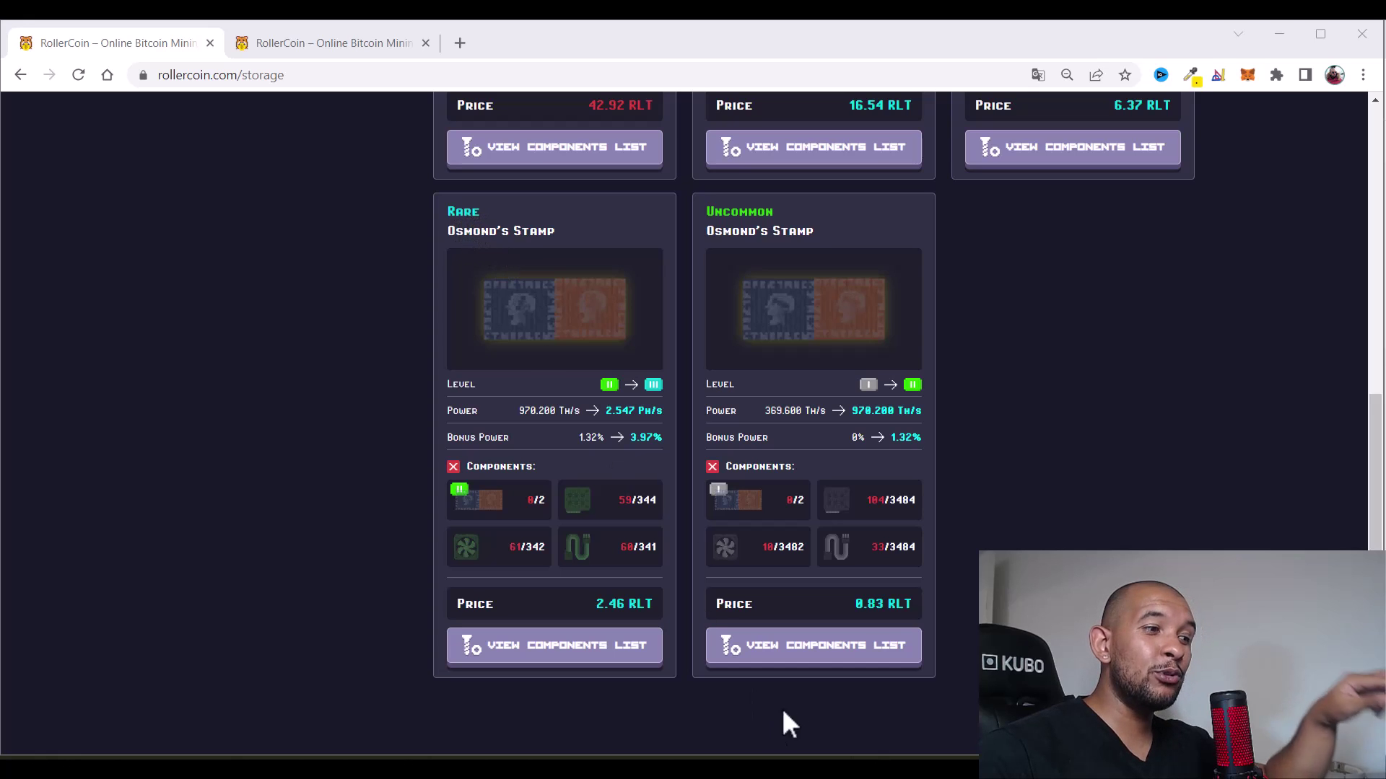
# Subtract the Rare Osmond's Stamp power of 2.547.000 from 1.478.400 in Calculator
pyautogui.click(901, 693)
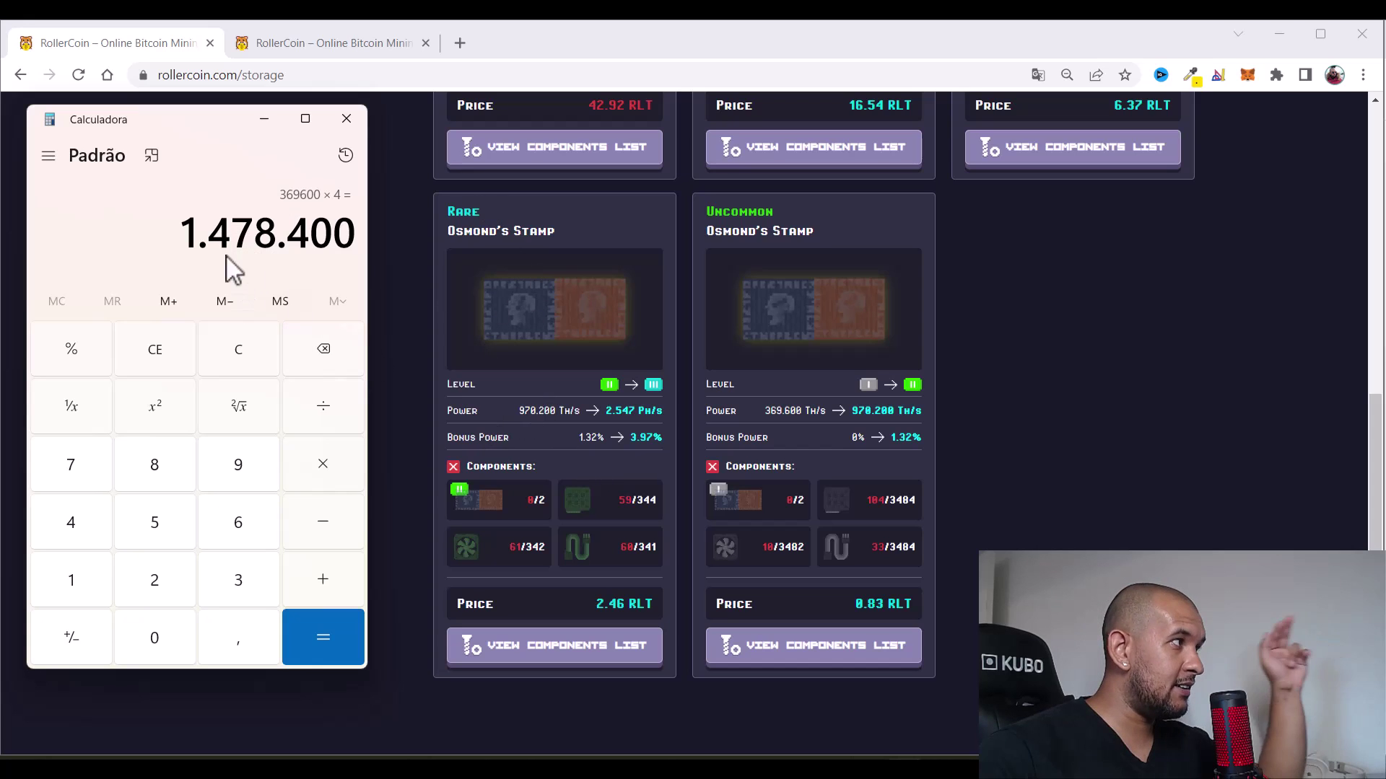
pyautogui.press('-')
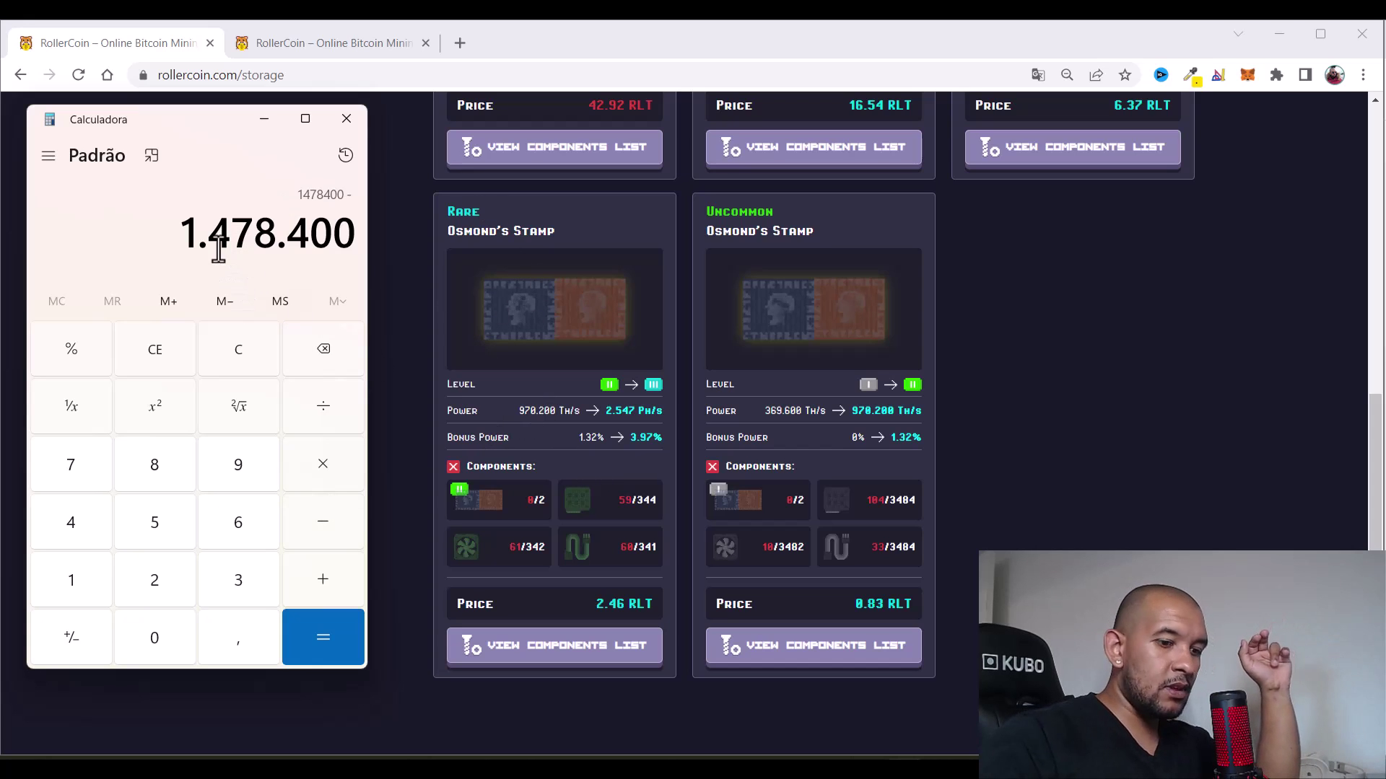
pyautogui.write('2')
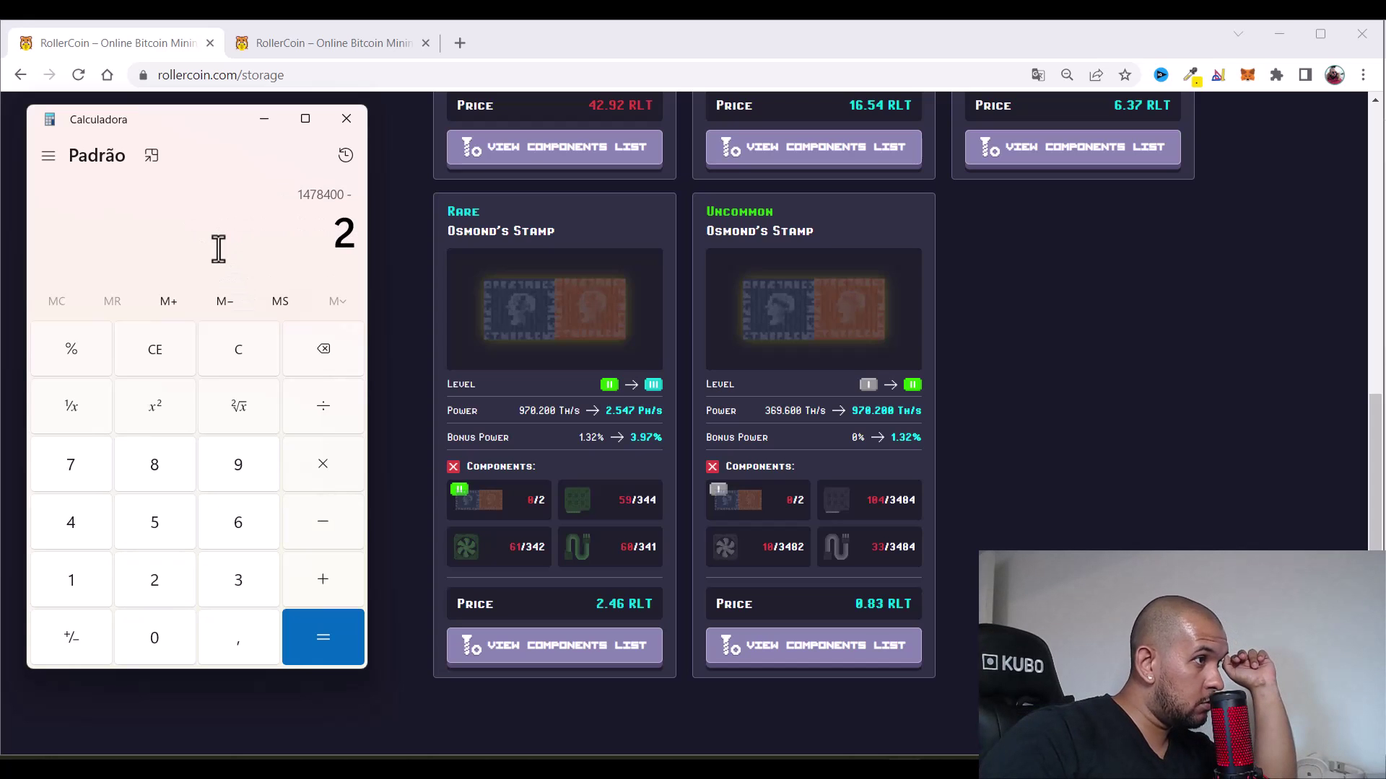
pyautogui.write('.54')
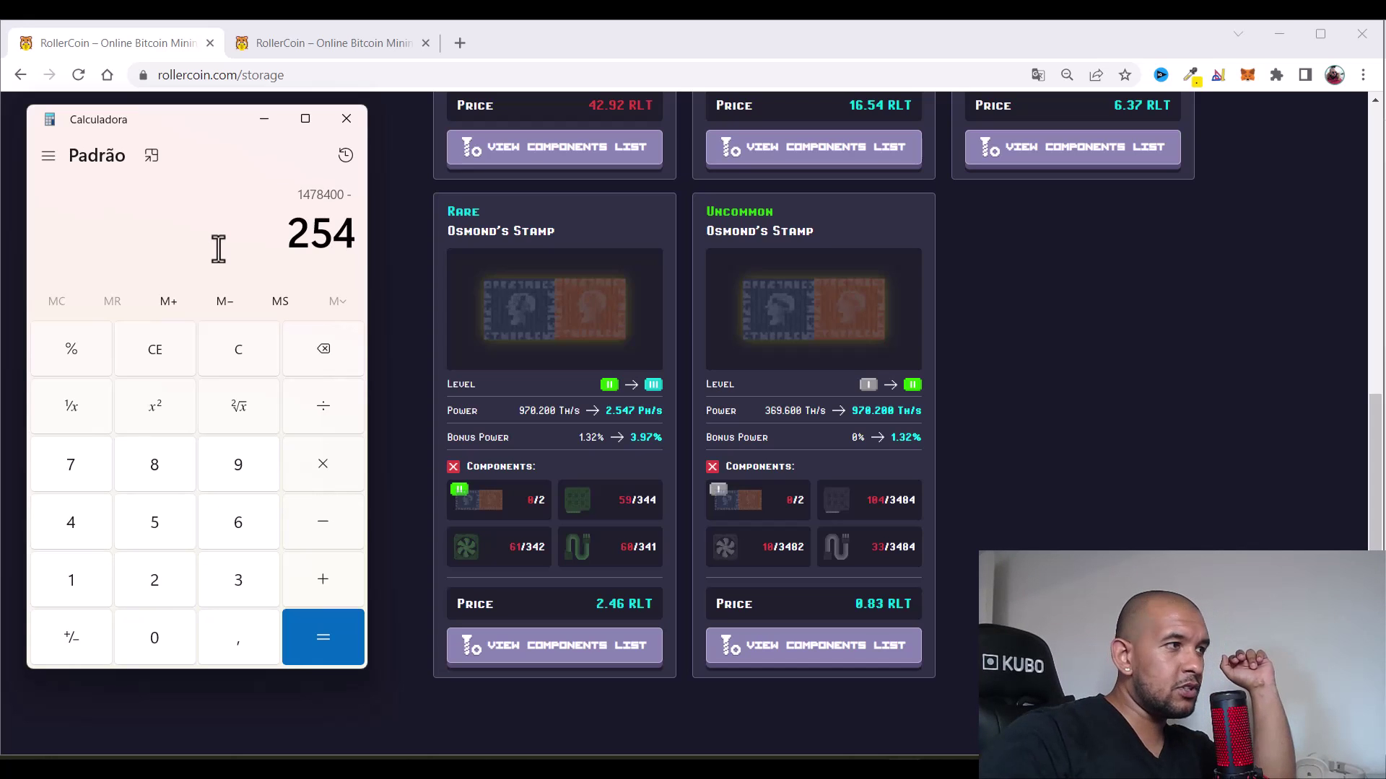
pyautogui.write('7.000')
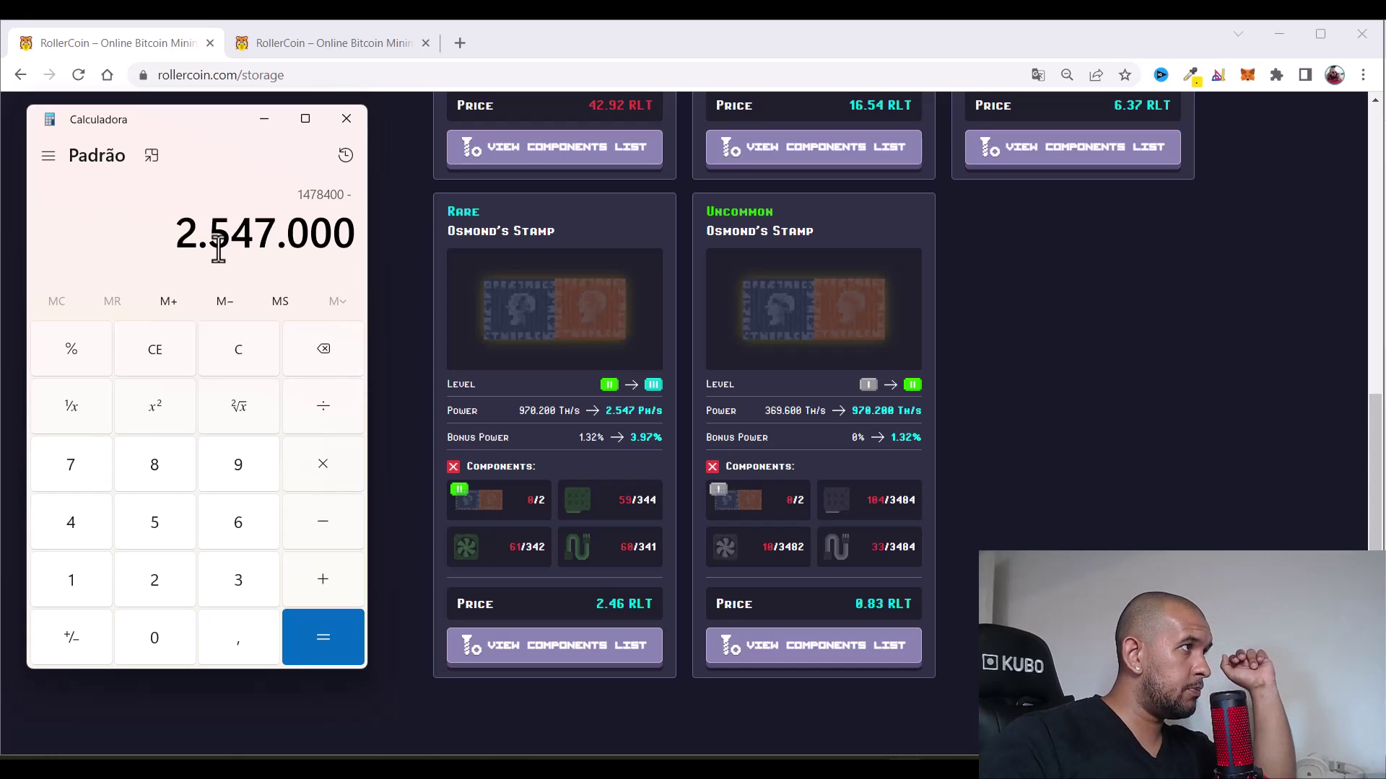
pyautogui.press('Return')
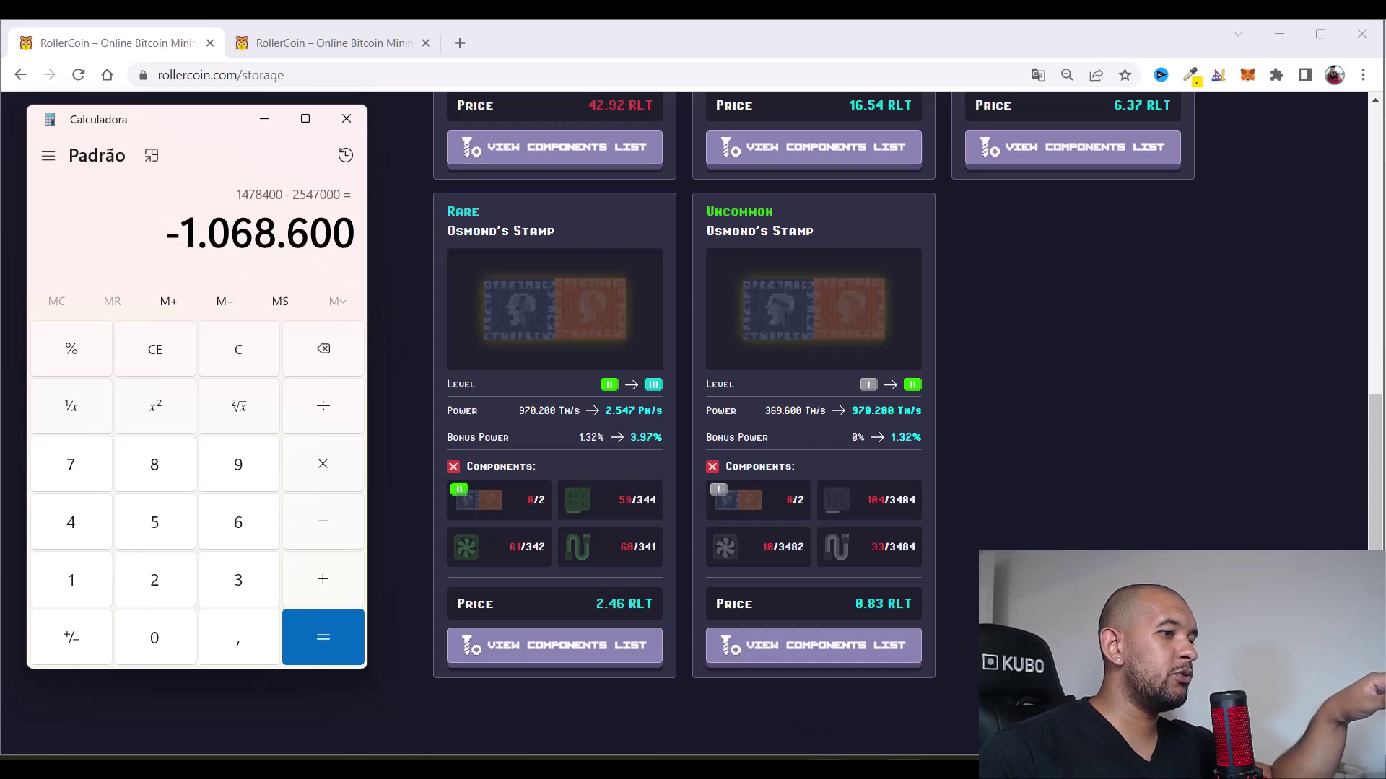
# Switch to the spreadsheet and enter 1068600 for Craft 9 in the COMPLETE column
pyautogui.hotkey('alt', 'Tab')
pyautogui.click(1125, 520)
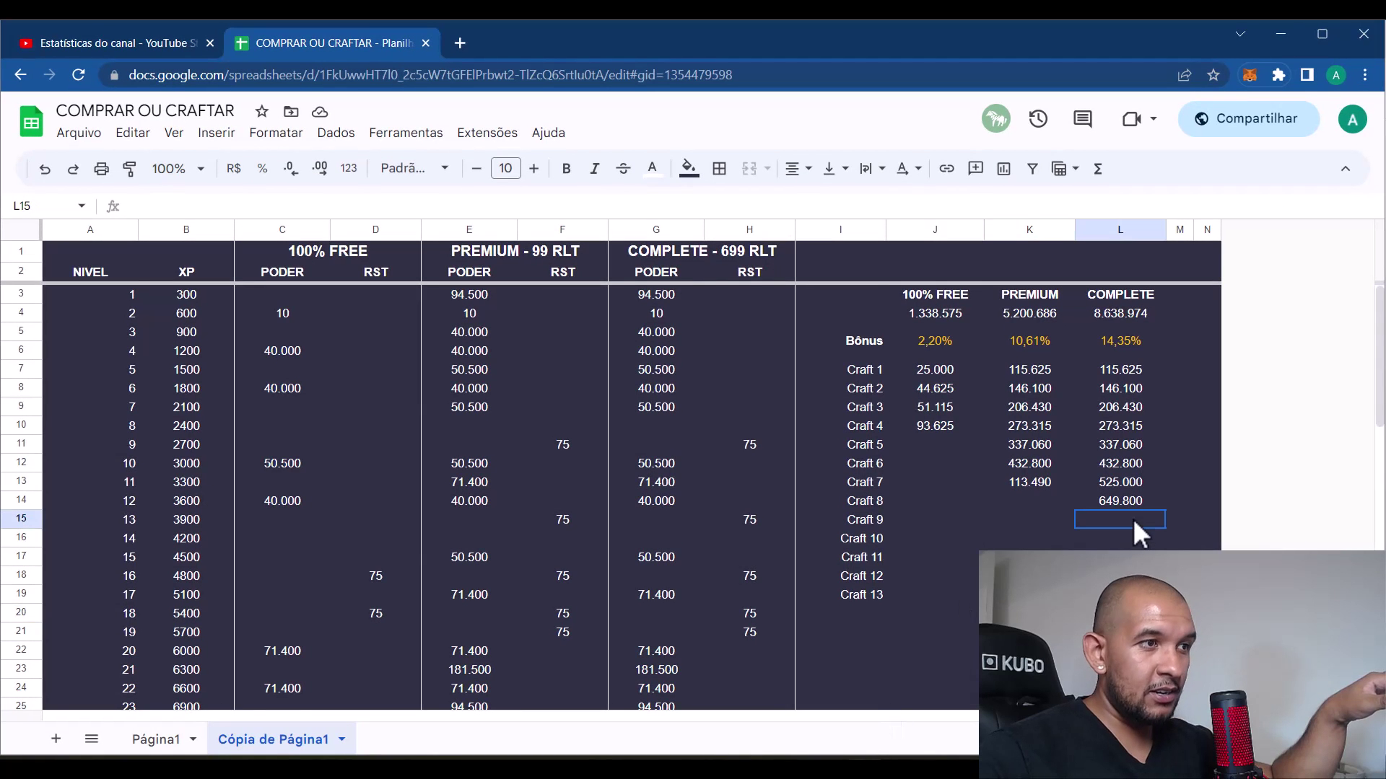
pyautogui.write('10')
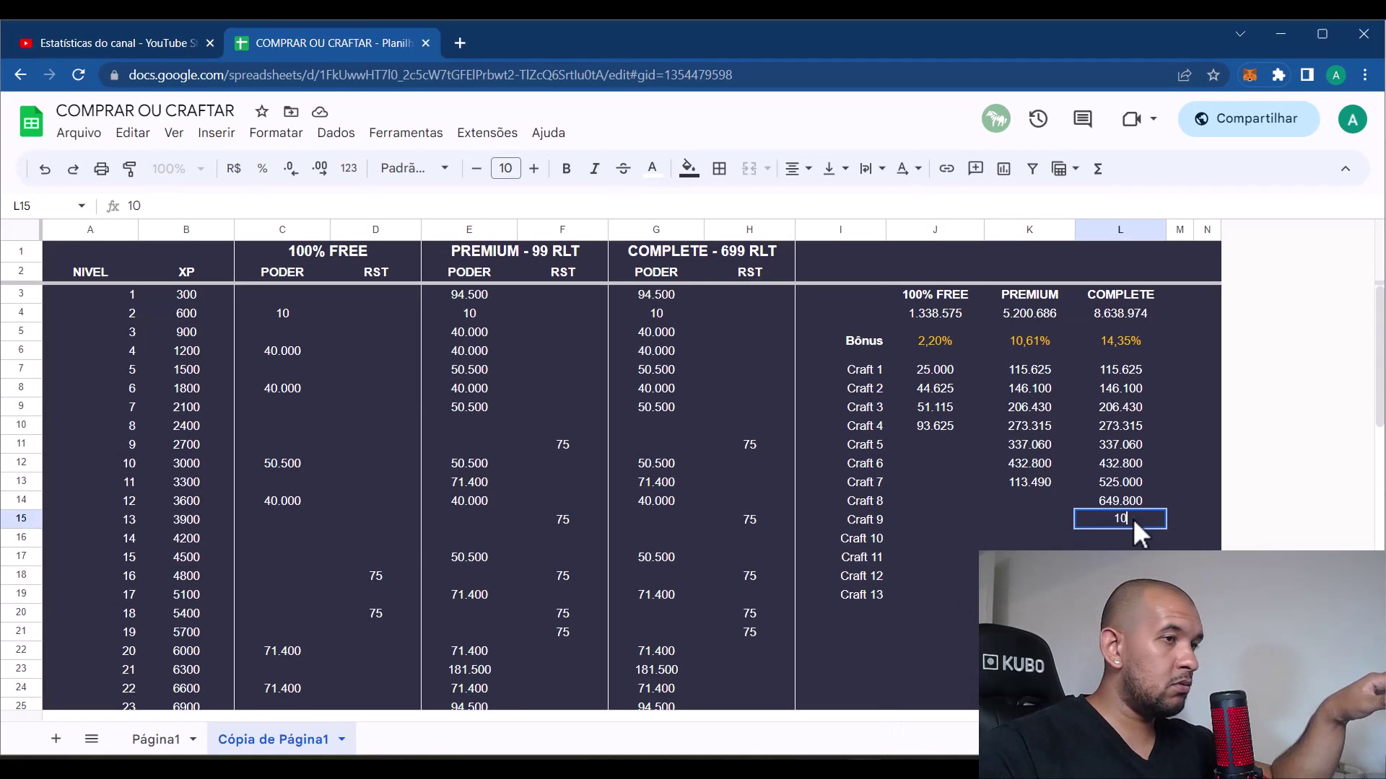
pyautogui.write('68600')
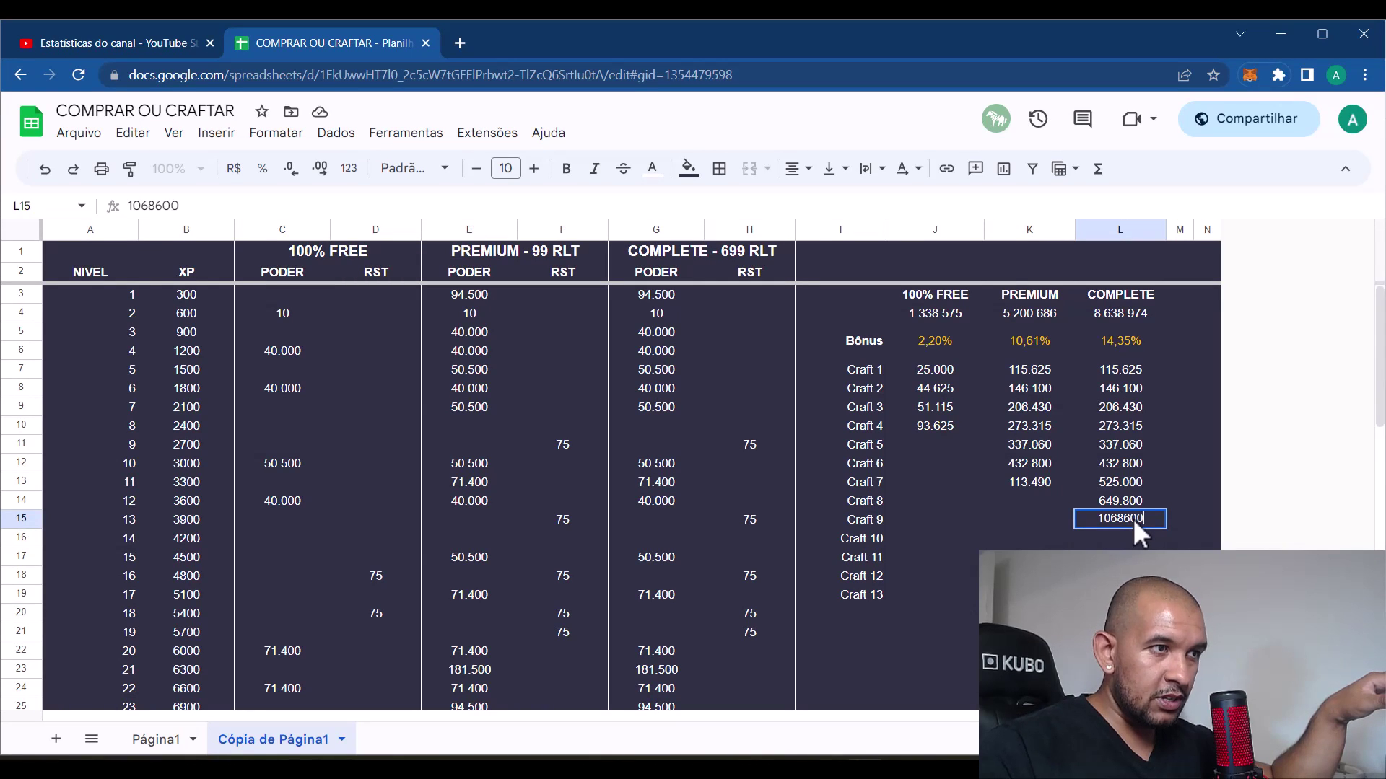
pyautogui.press('Return')
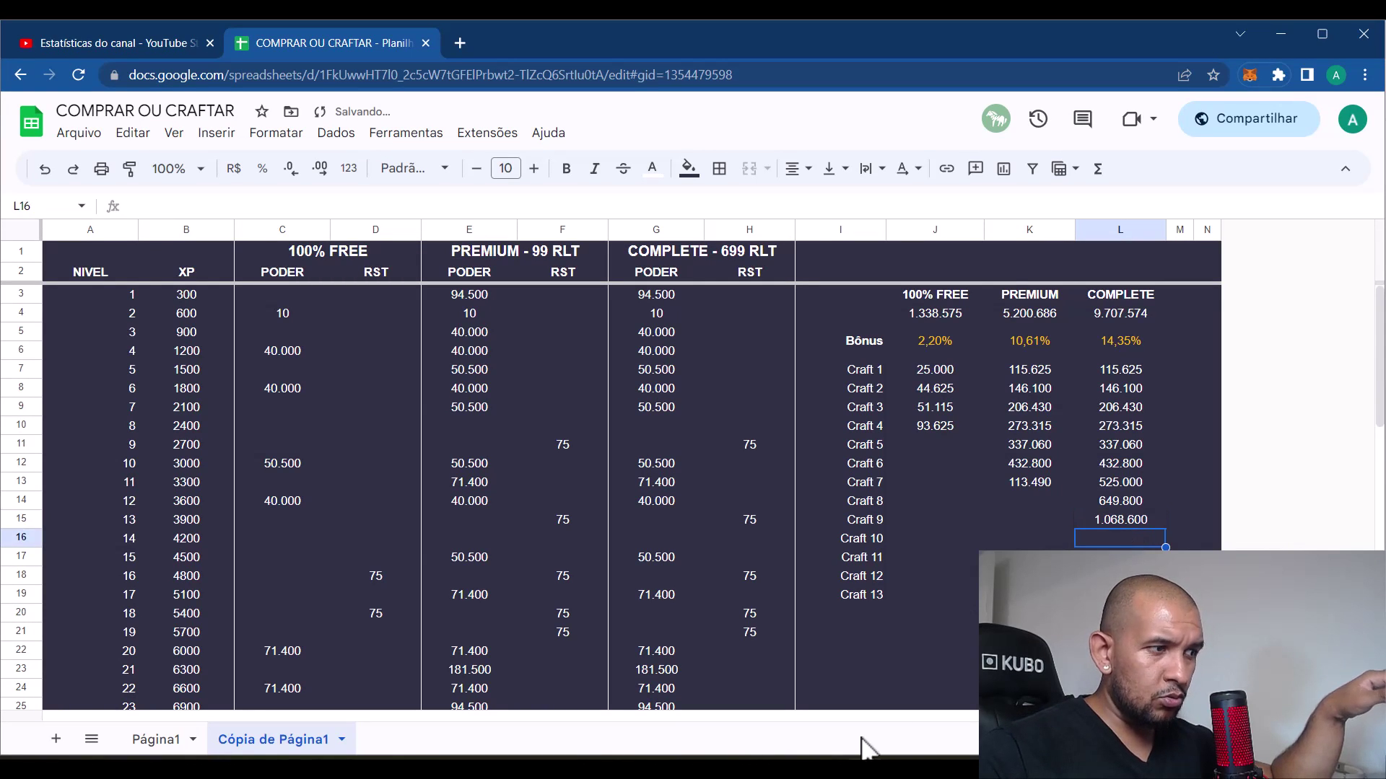
# Add the Rare Osmond's Stamp bonus power from RollerCoin to the COMPLETE bonus in Calculator: 14,35 + 3,97
pyautogui.hotkey('alt', 'Tab')
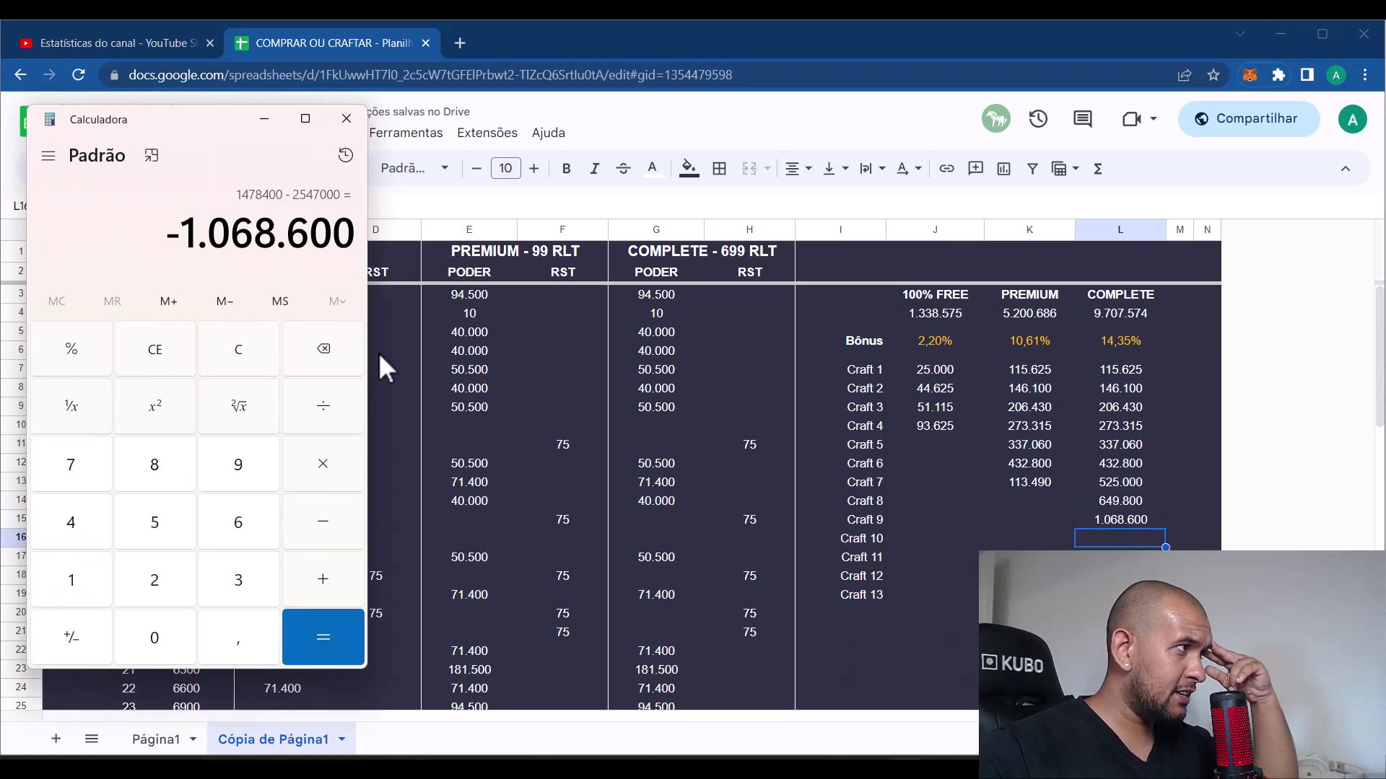
pyautogui.click(225, 358)
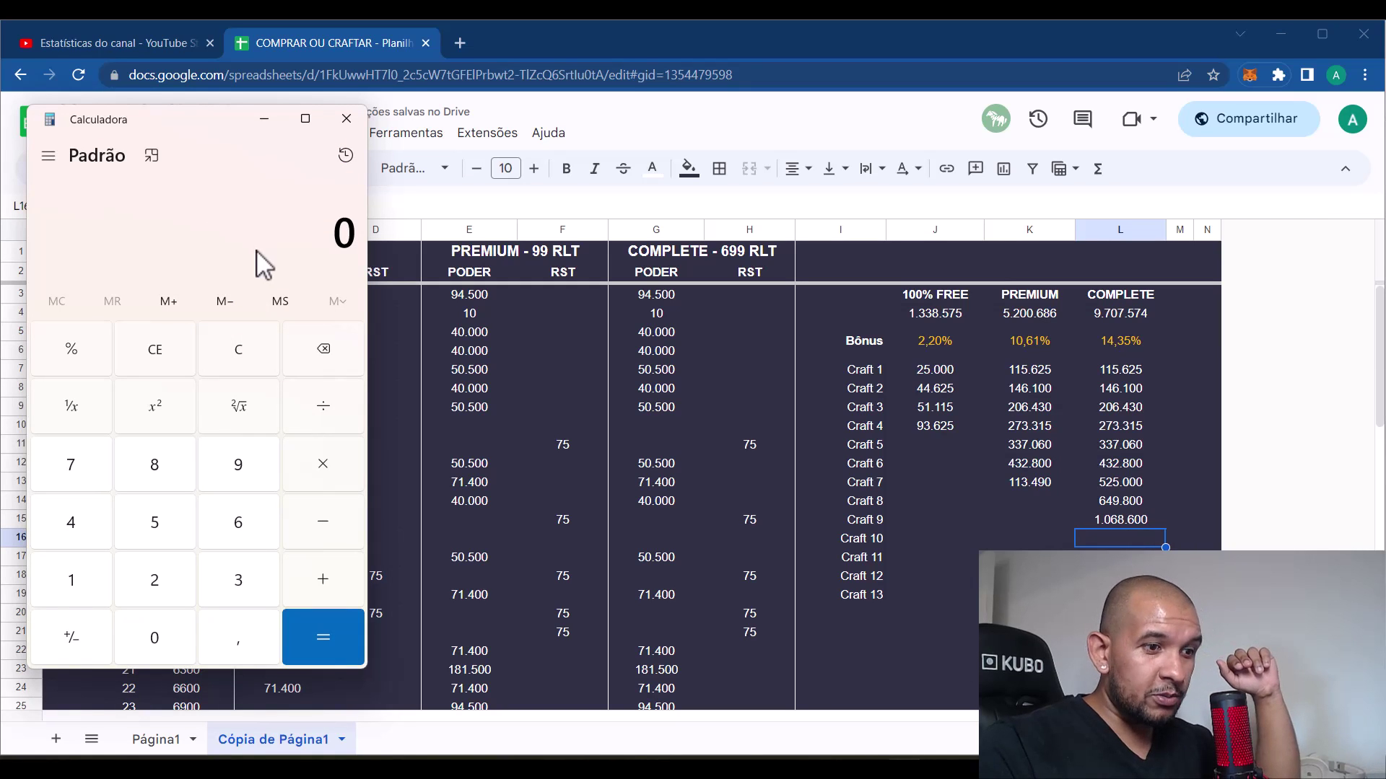
pyautogui.write('14,35')
pyautogui.press('+')
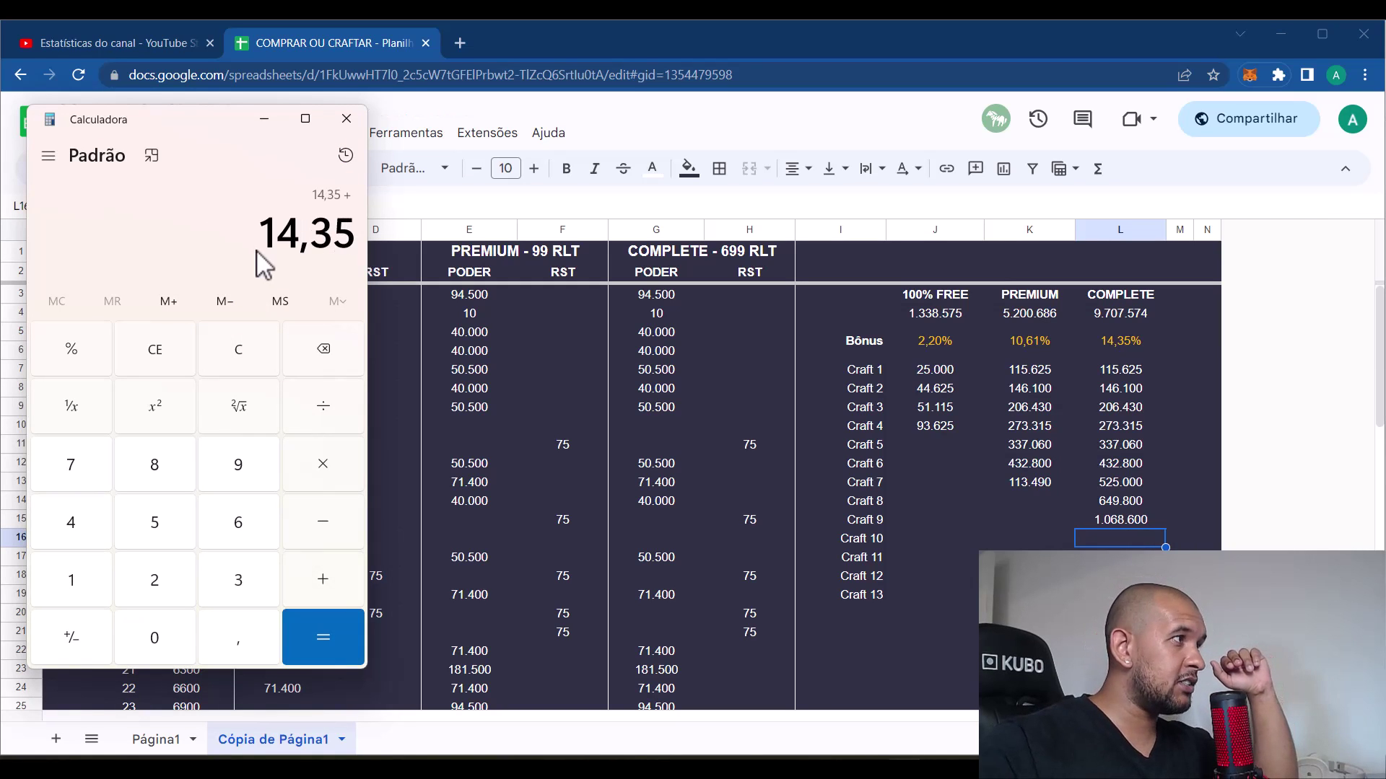
pyautogui.hotkey('alt', 'Tab')
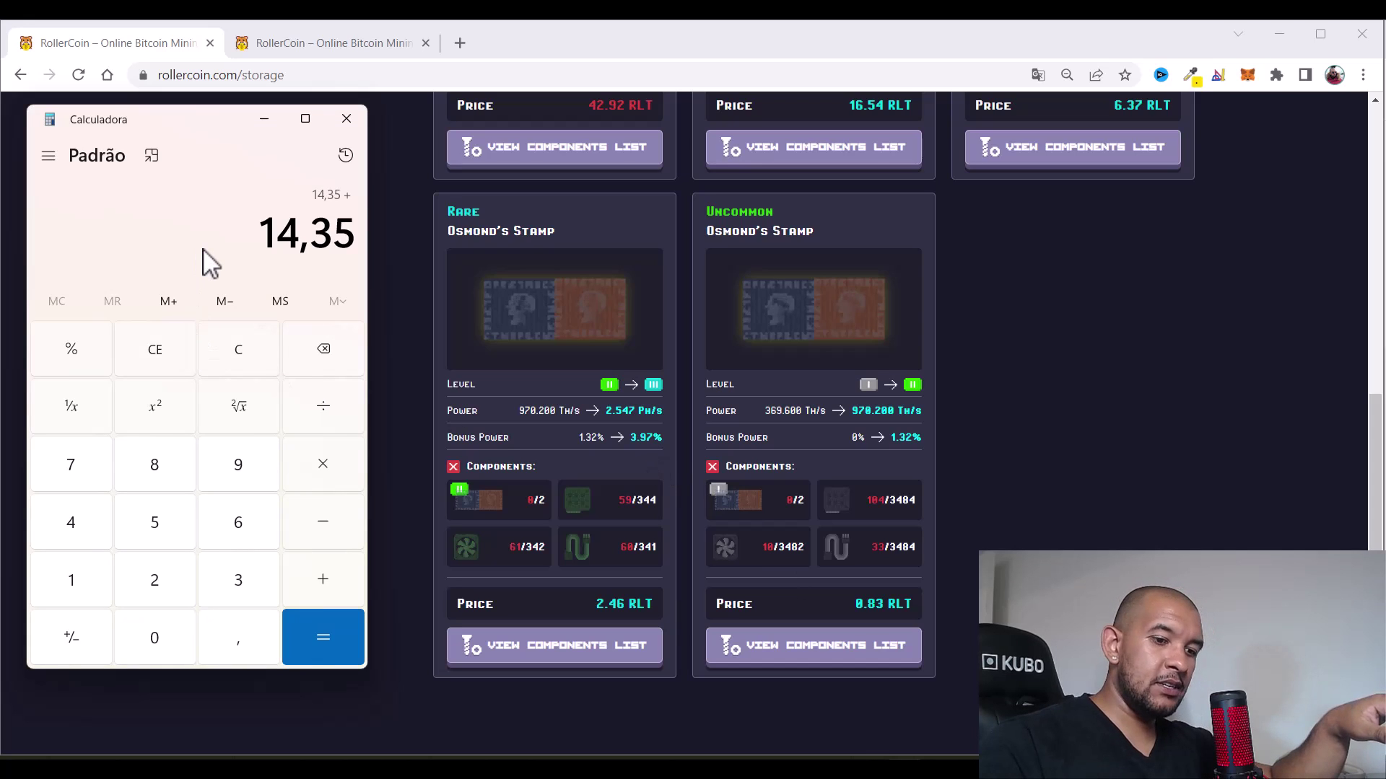
pyautogui.write('3,97')
pyautogui.press('Return')
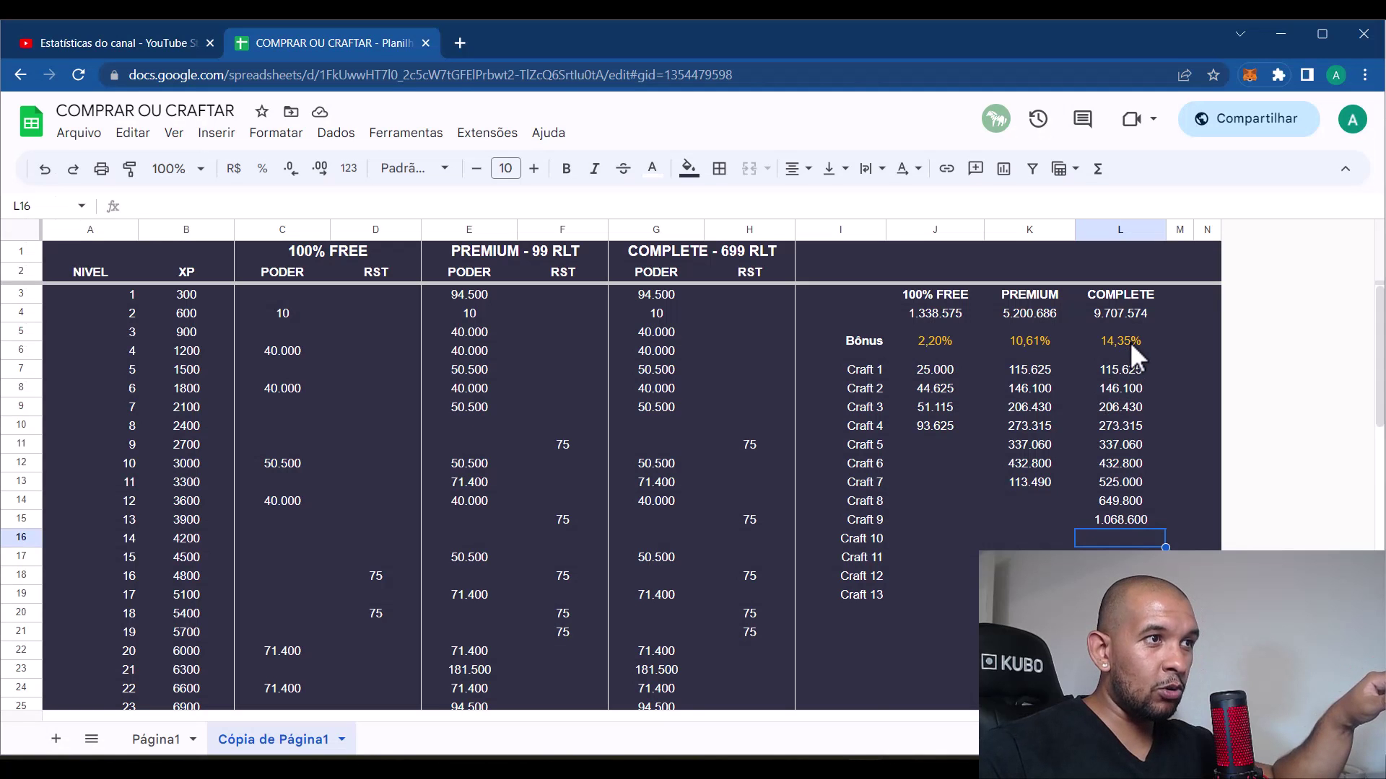
# Set the Bônus value in the spreadsheet's COMPLETE column to 18,32%
pyautogui.click(1129, 340)
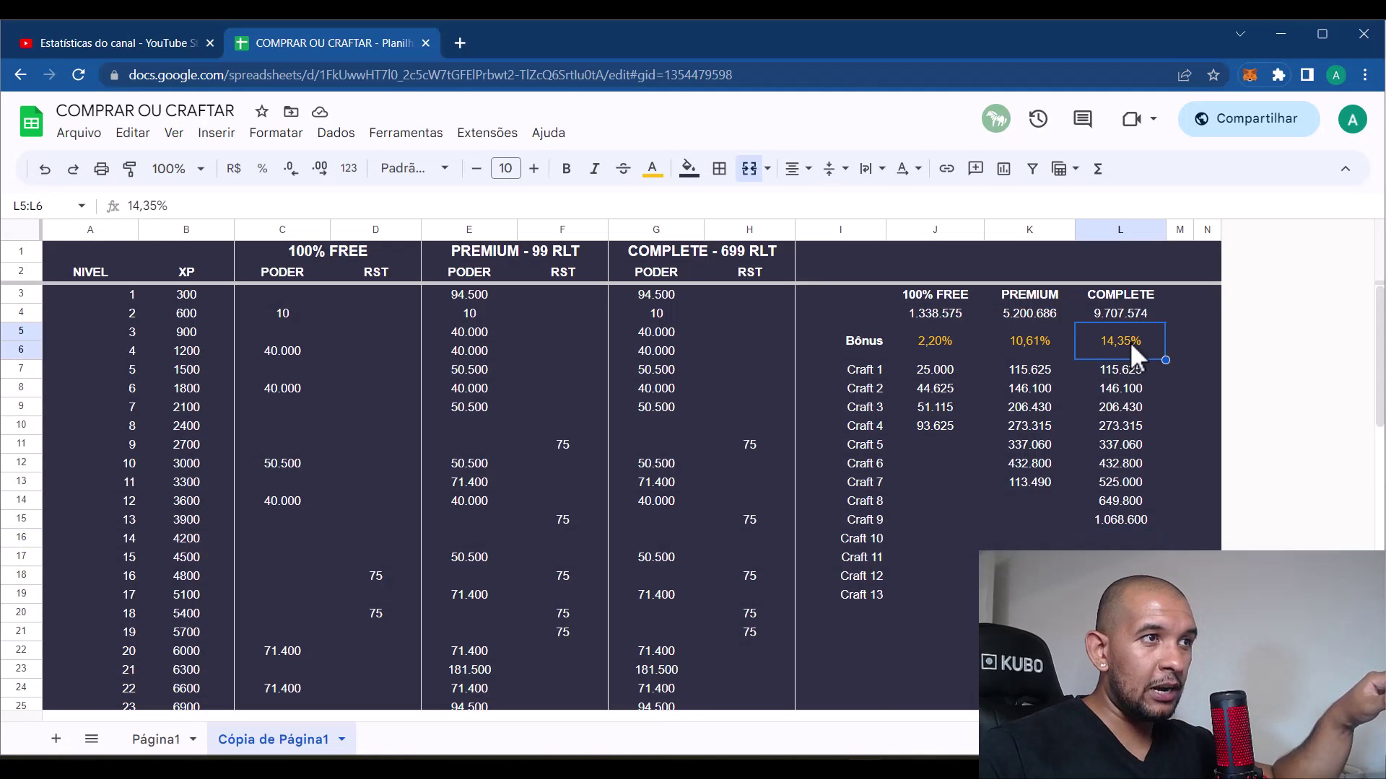
pyautogui.write('18,32')
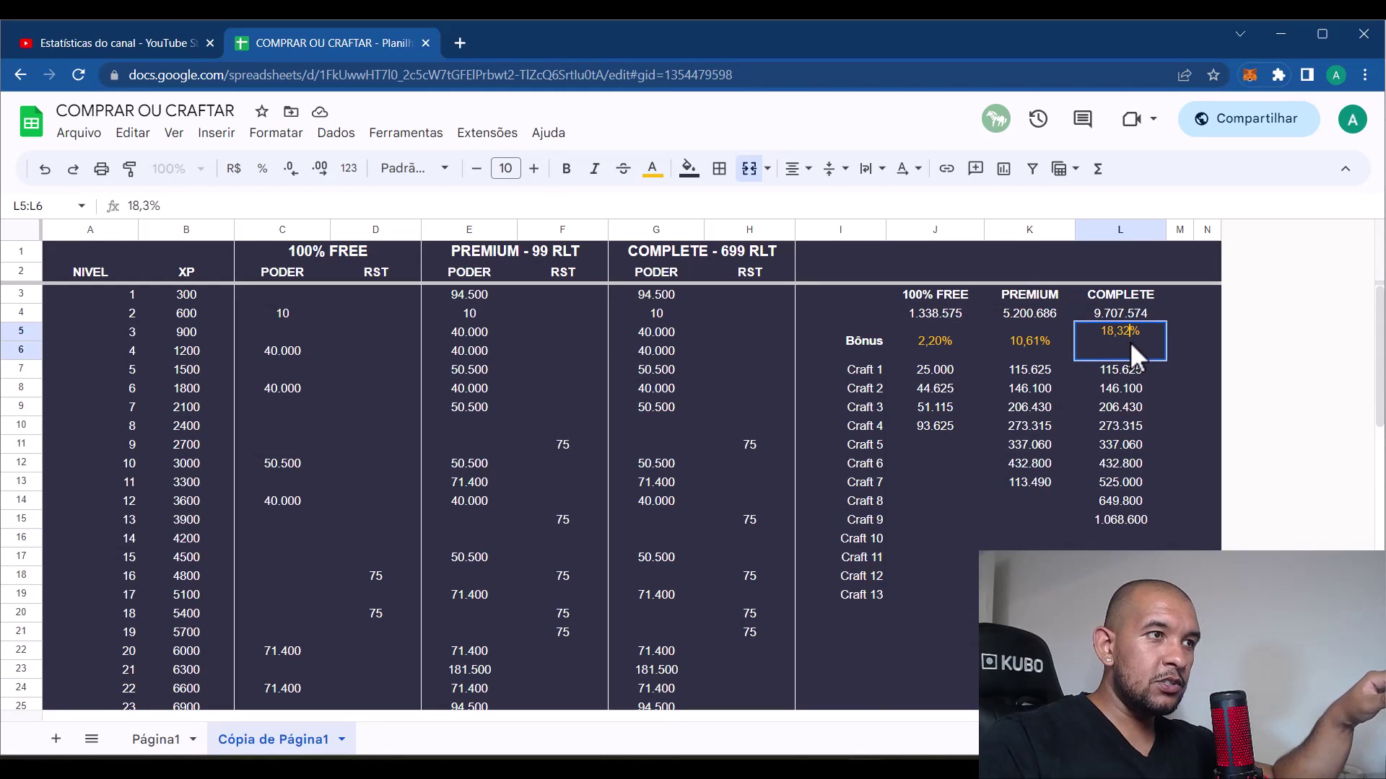
pyautogui.press('Return')
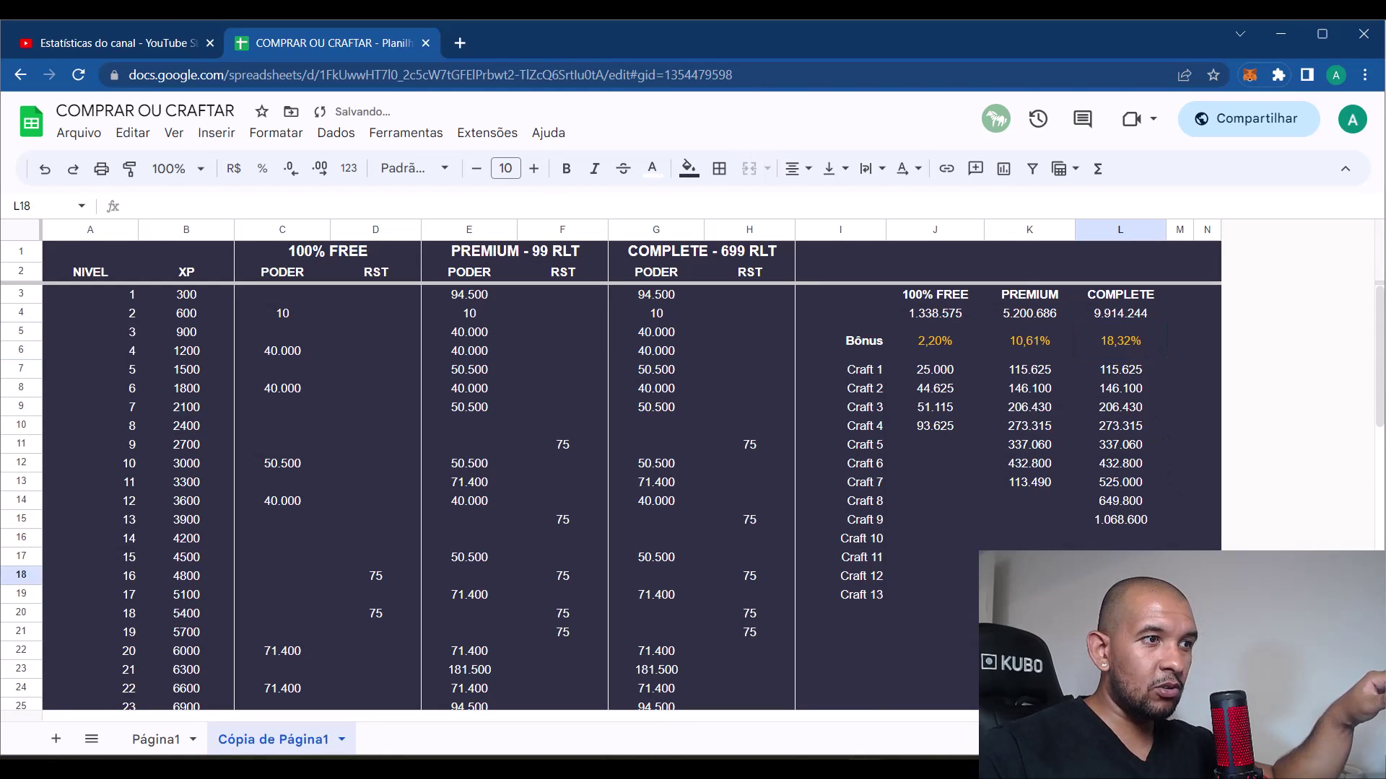
# Review the PREMIUM column's Craft 1 to Craft 7 values and look through the reward table's higher levels
pyautogui.click(1172, 522)
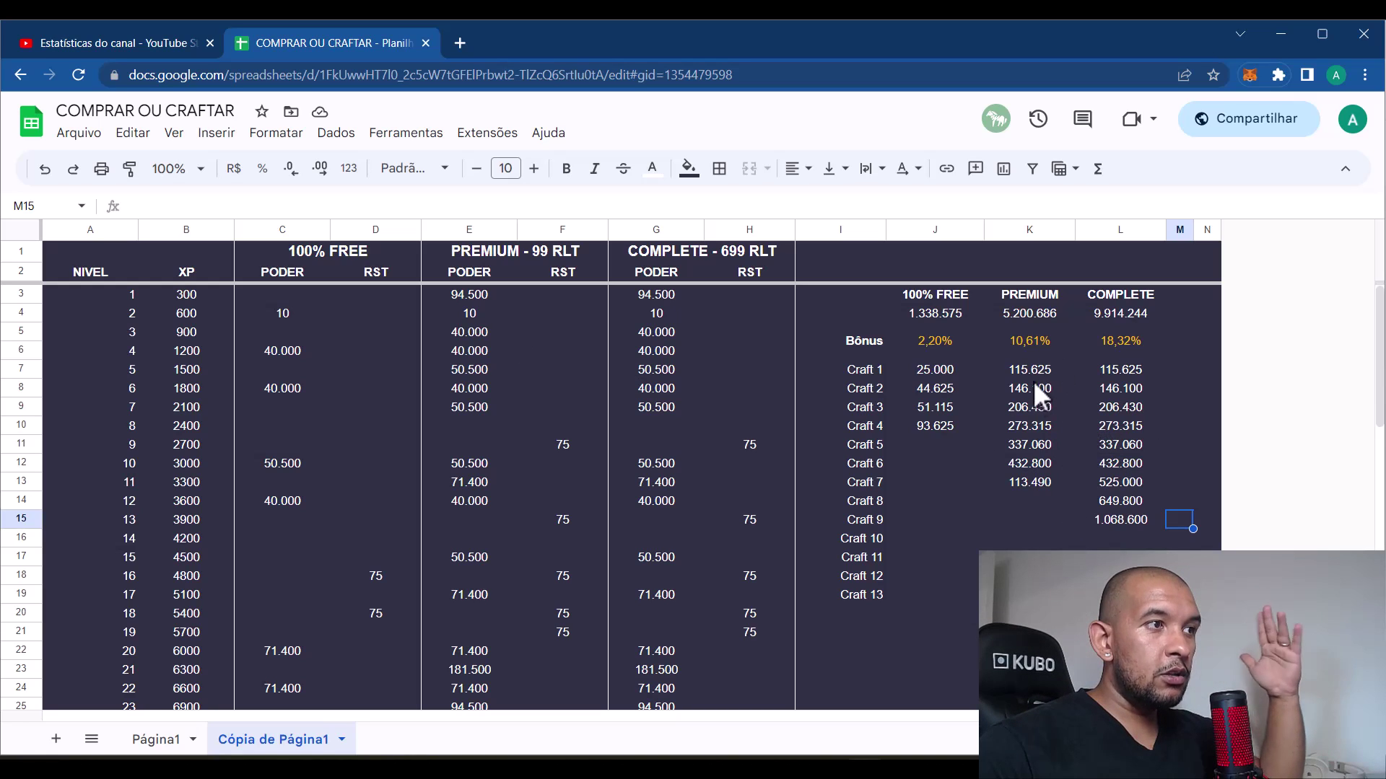
pyautogui.moveTo(1033, 372); pyautogui.dragTo(1028, 482)
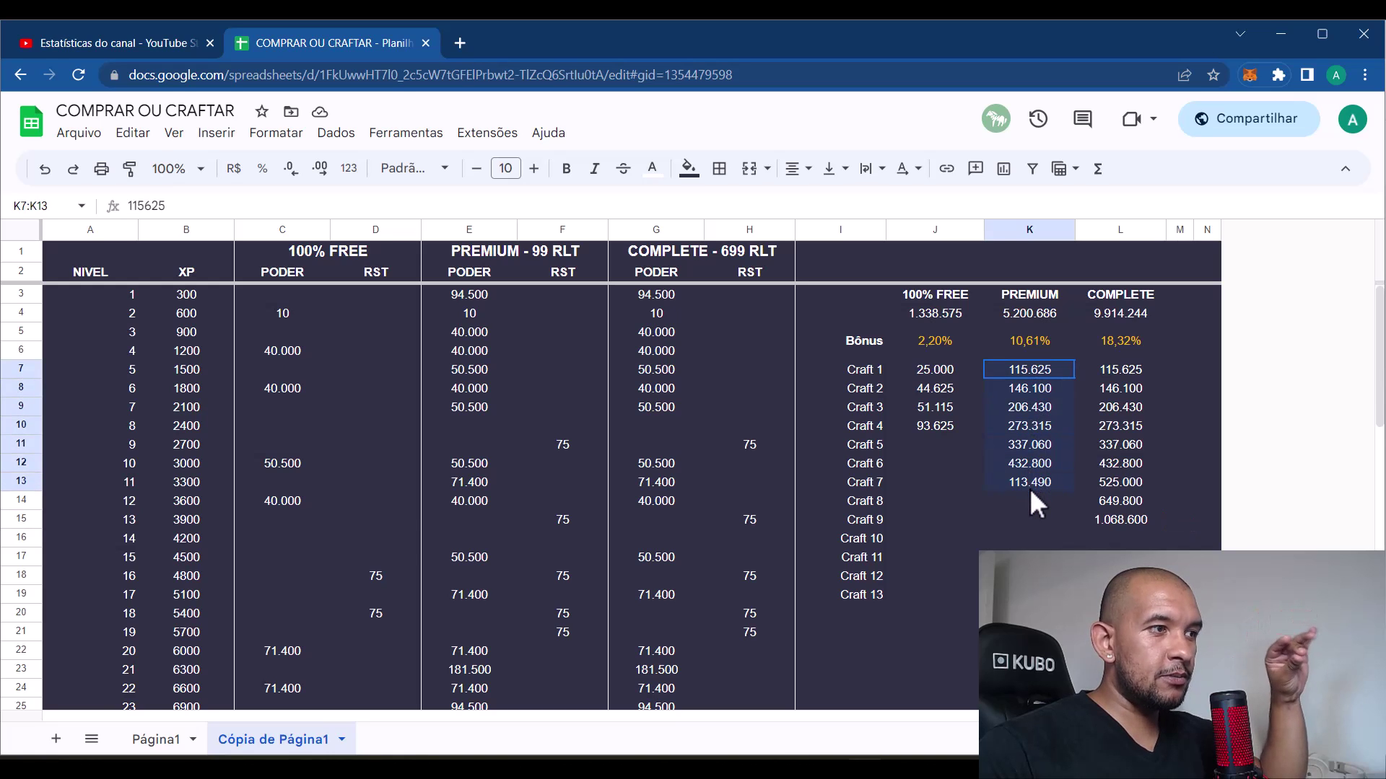
pyautogui.scroll(-10, 393, 514)
pyautogui.scroll(5, 391, 513)
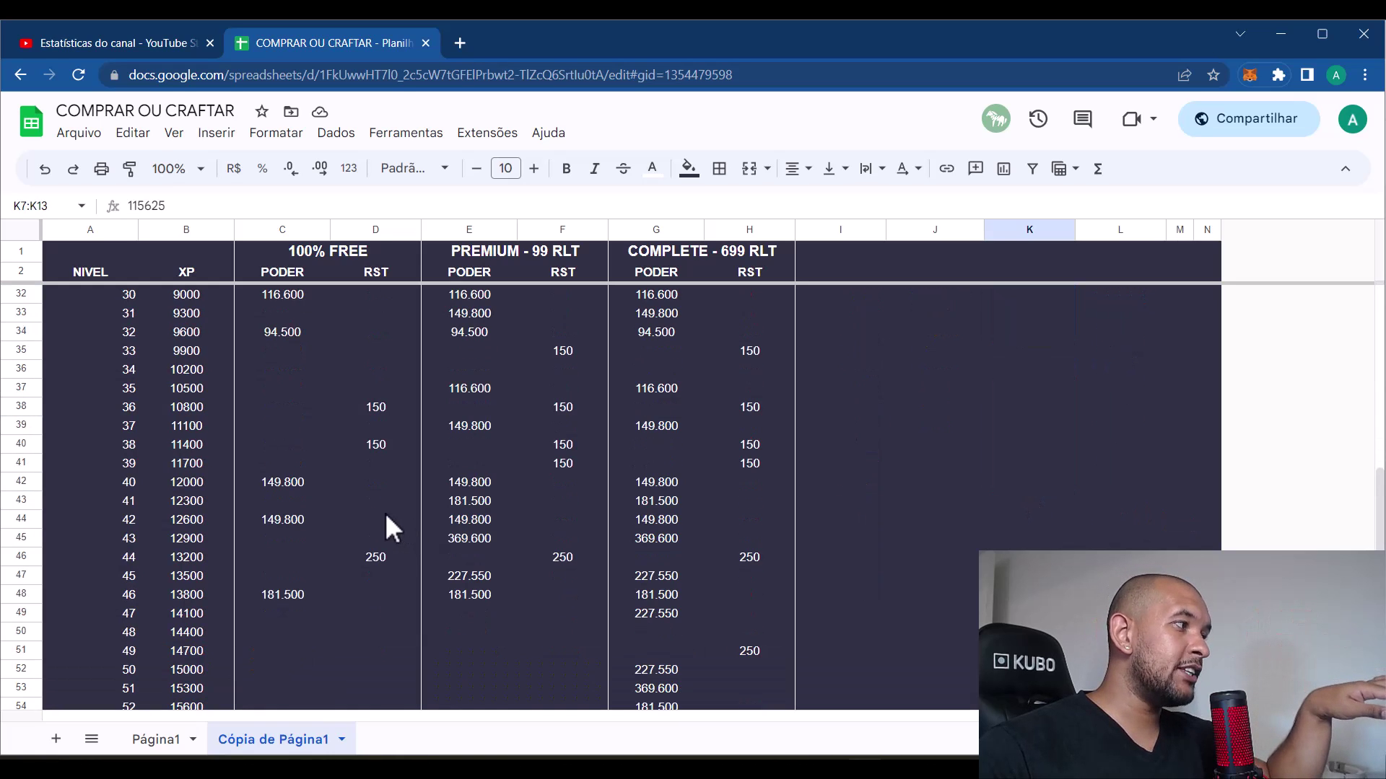
# Examine the PREMIUM power rewards around level 46, the PREMIUM Bônus and the Craft 1 to Craft 7 values in the summary
pyautogui.scroll(-2, 501, 503)
pyautogui.click(477, 519)
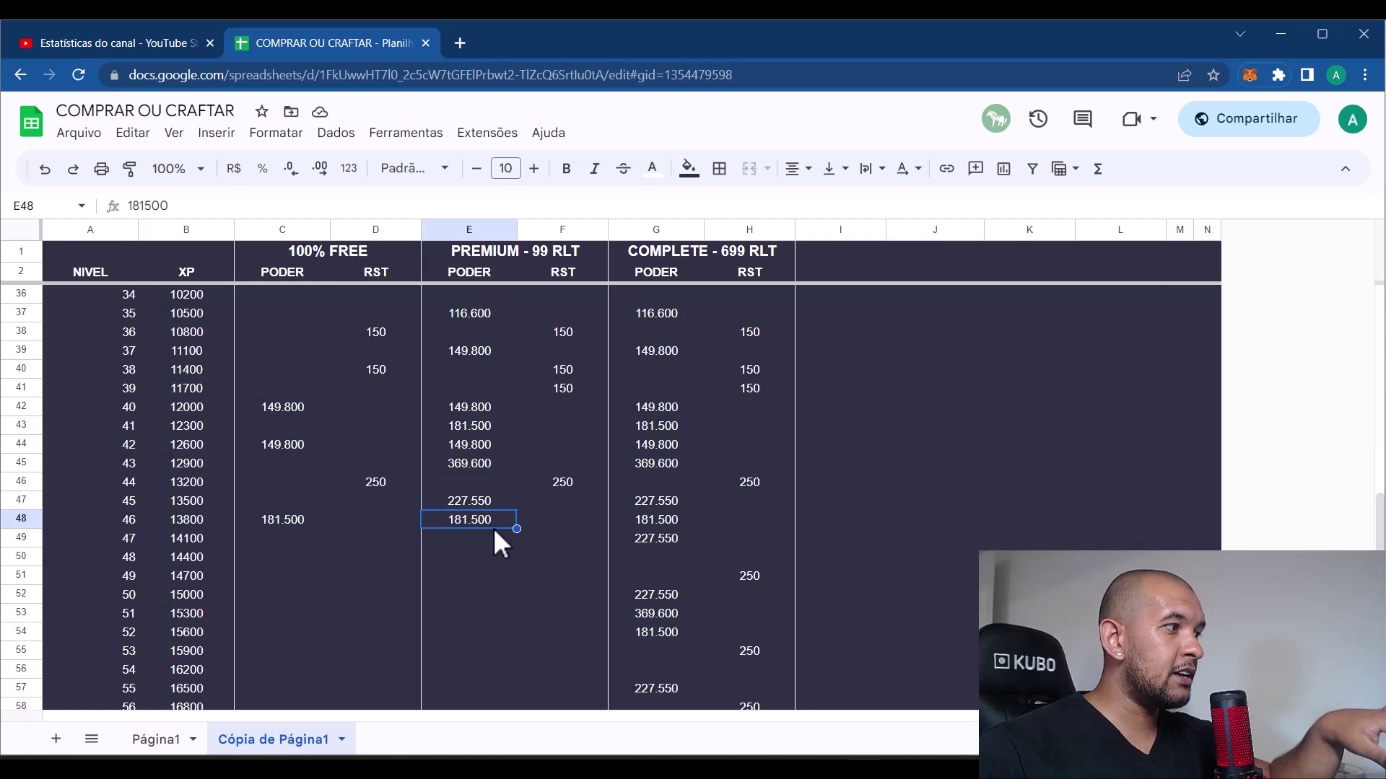
pyautogui.scroll(11, 1097, 505)
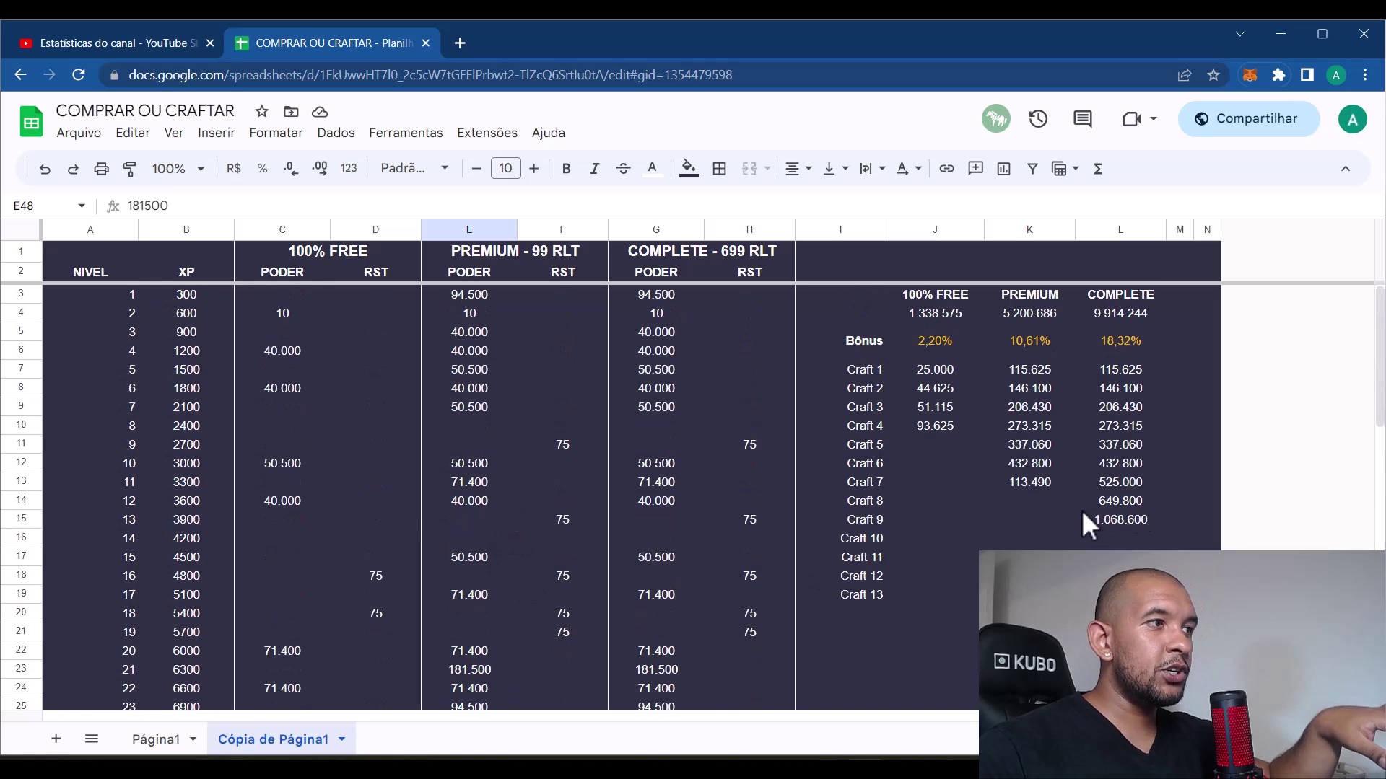
pyautogui.click(1030, 374)
pyautogui.moveTo(1029, 373); pyautogui.dragTo(1029, 480)
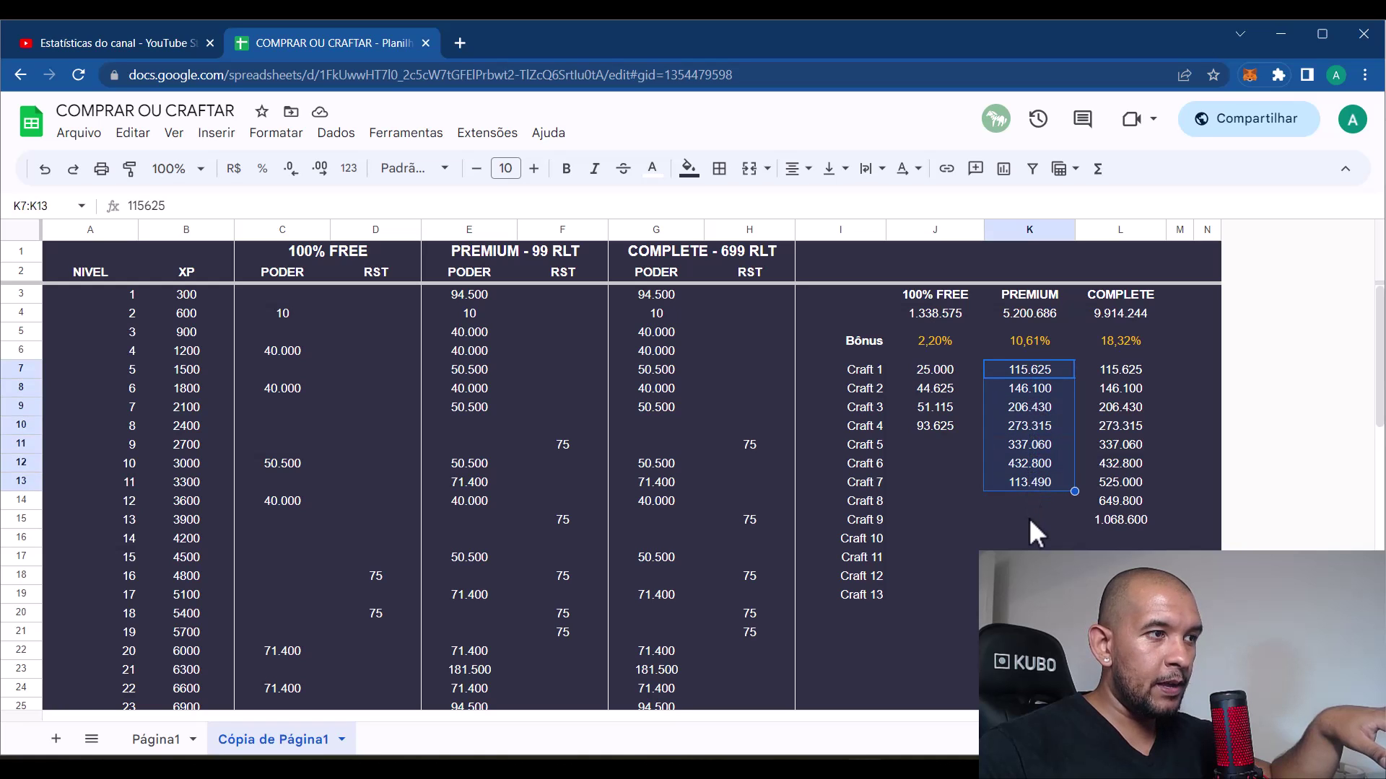
pyautogui.moveTo(1032, 372); pyautogui.dragTo(1032, 495)
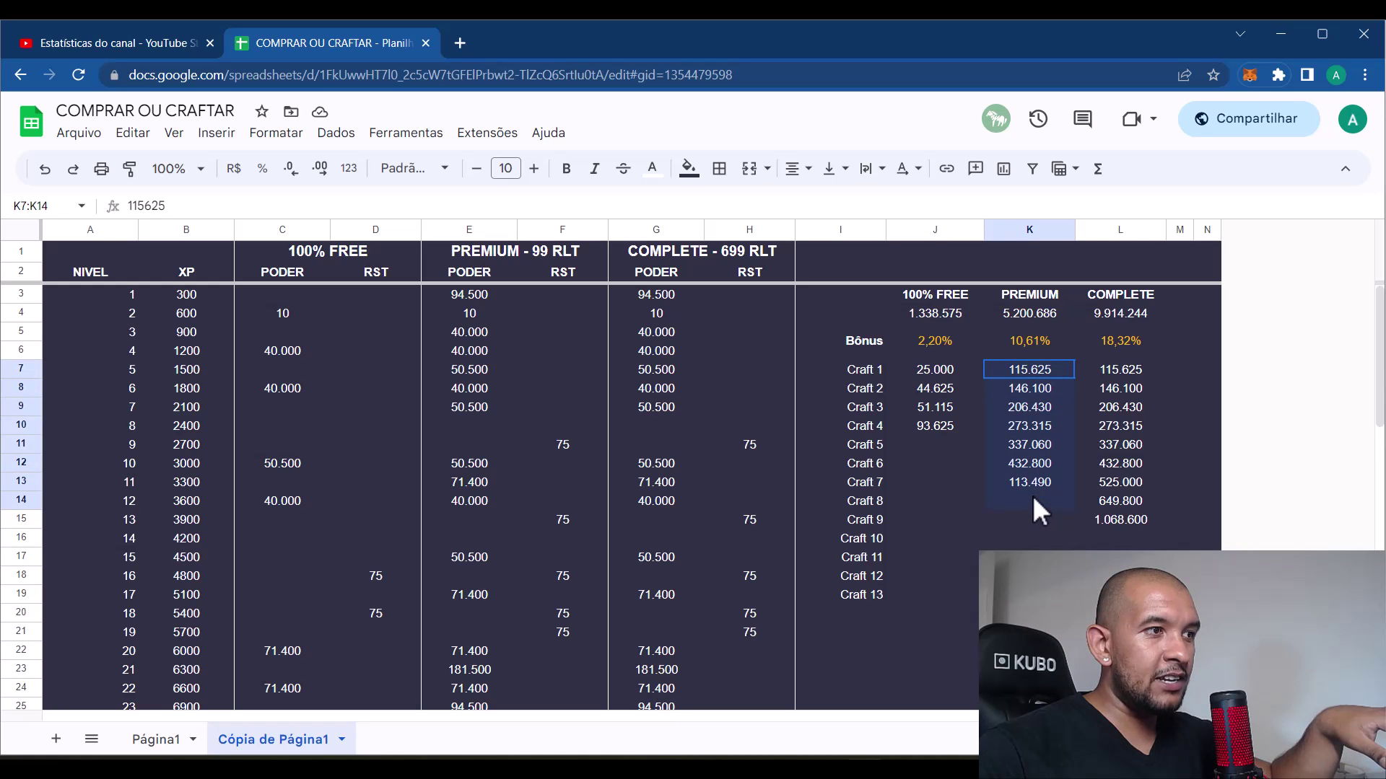
pyautogui.click(1032, 505)
pyautogui.click(1031, 339)
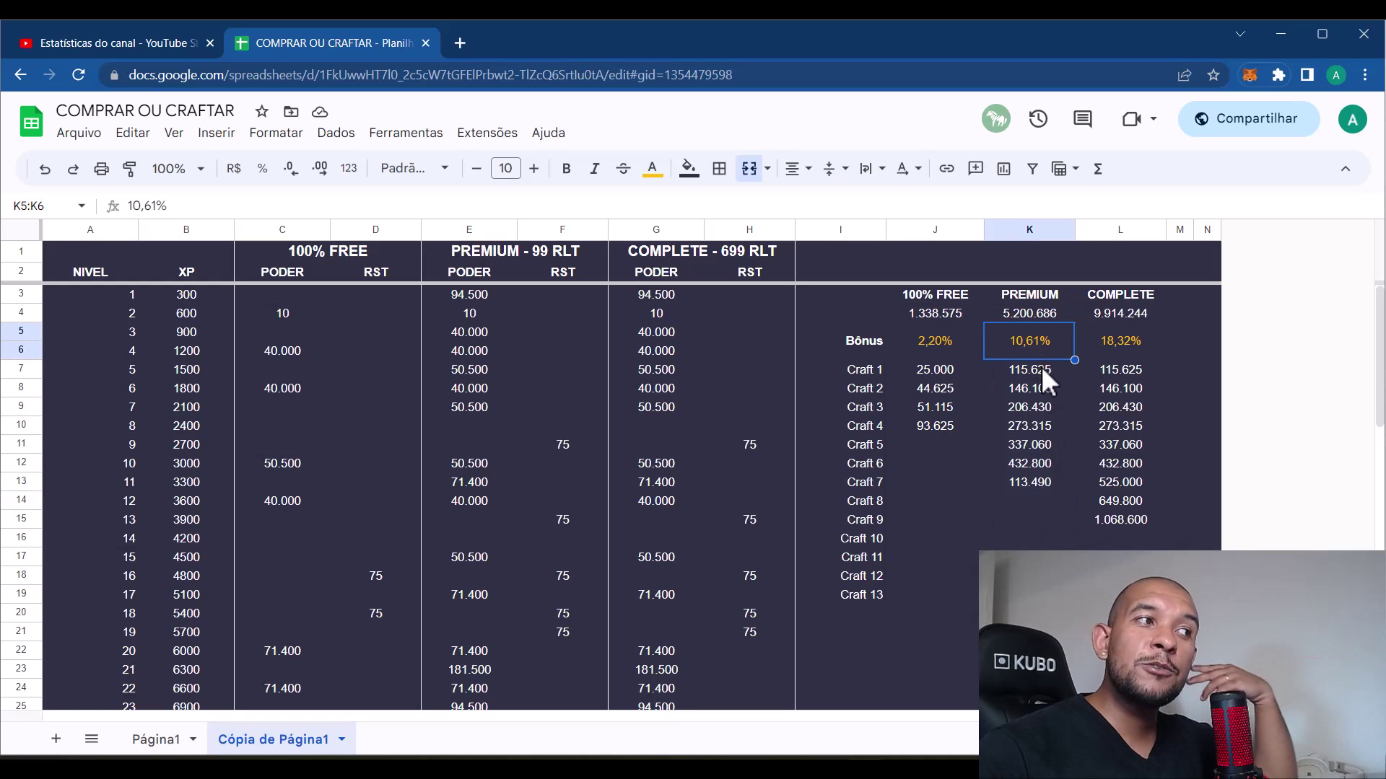
pyautogui.click(1035, 435)
pyautogui.moveTo(1040, 365); pyautogui.dragTo(1033, 473)
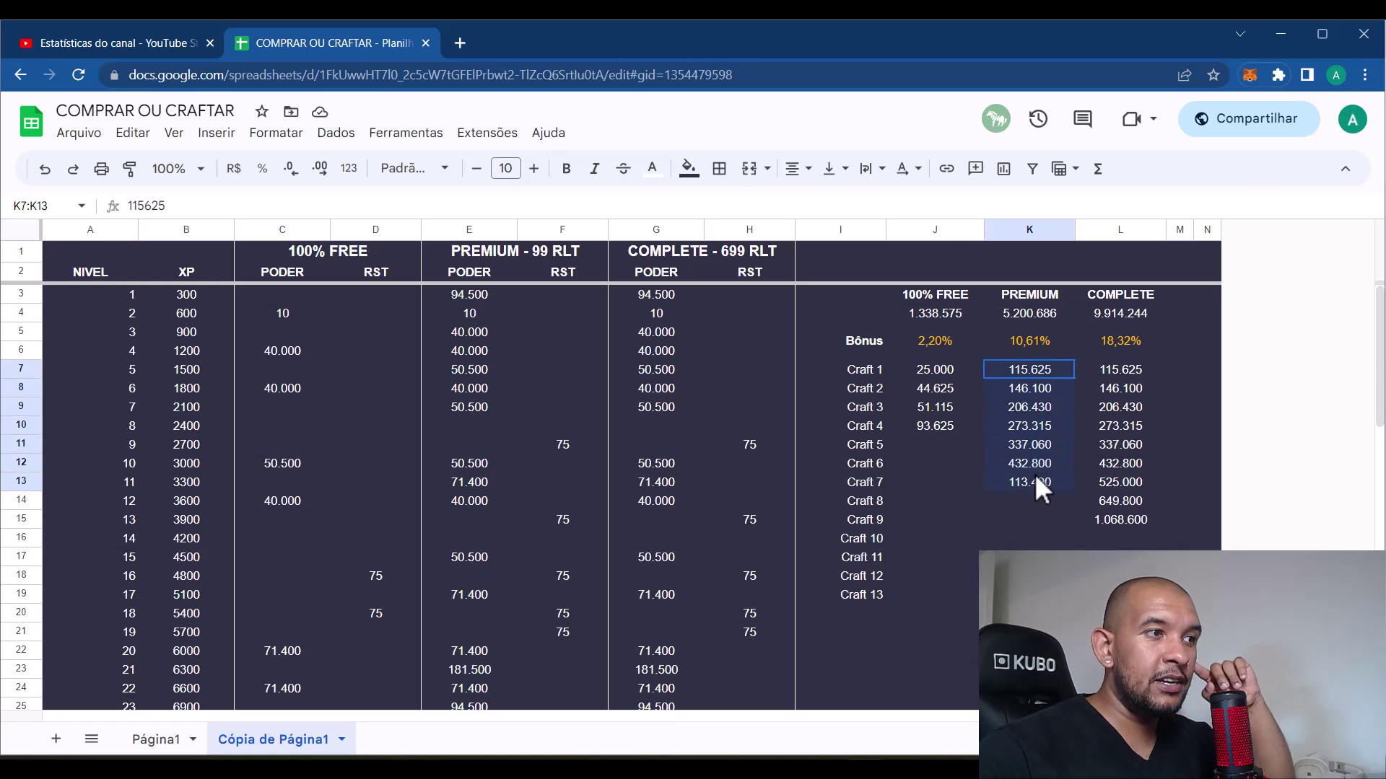
pyautogui.click(1036, 517)
# Check the reward table's TOTAL row against the PREMIUM total power formula and its craft values
pyautogui.scroll(-12, 331, 567)
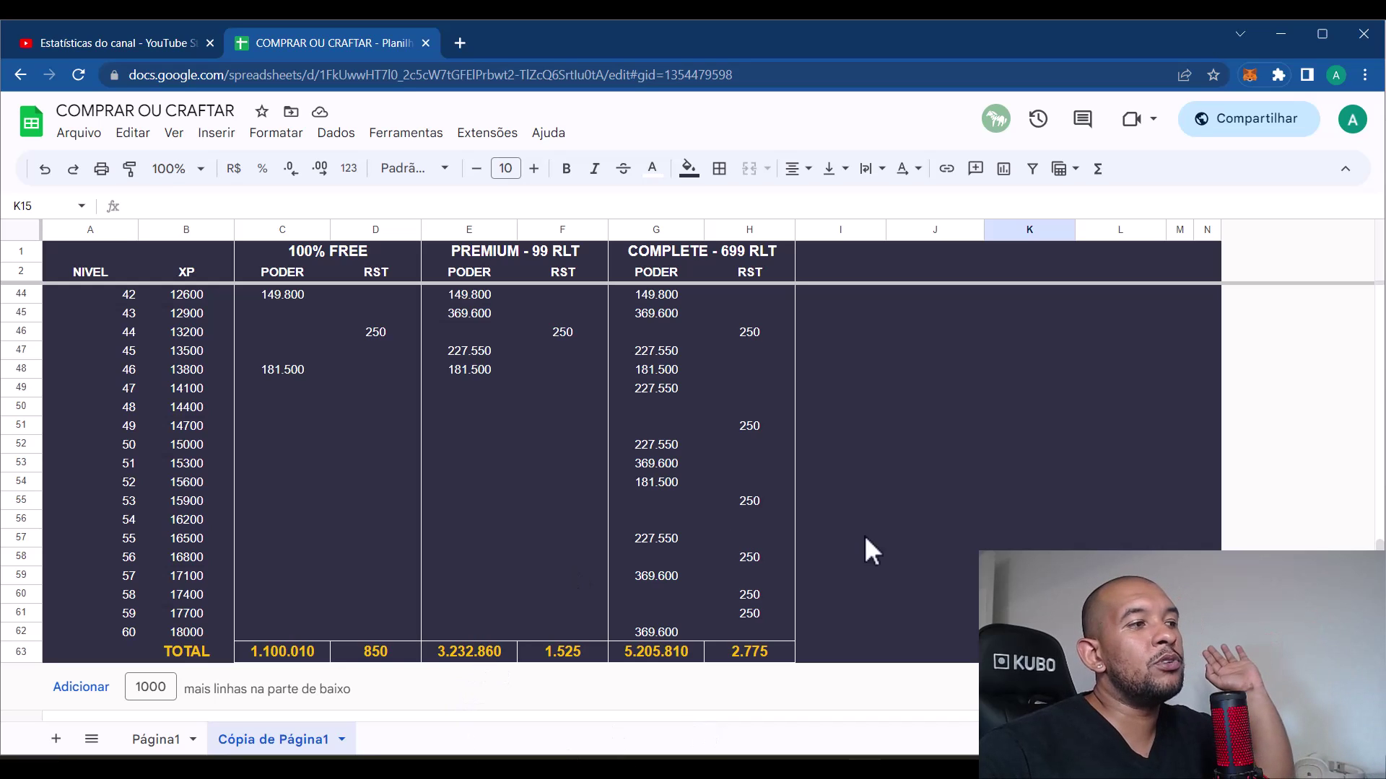
pyautogui.scroll(13, 866, 551)
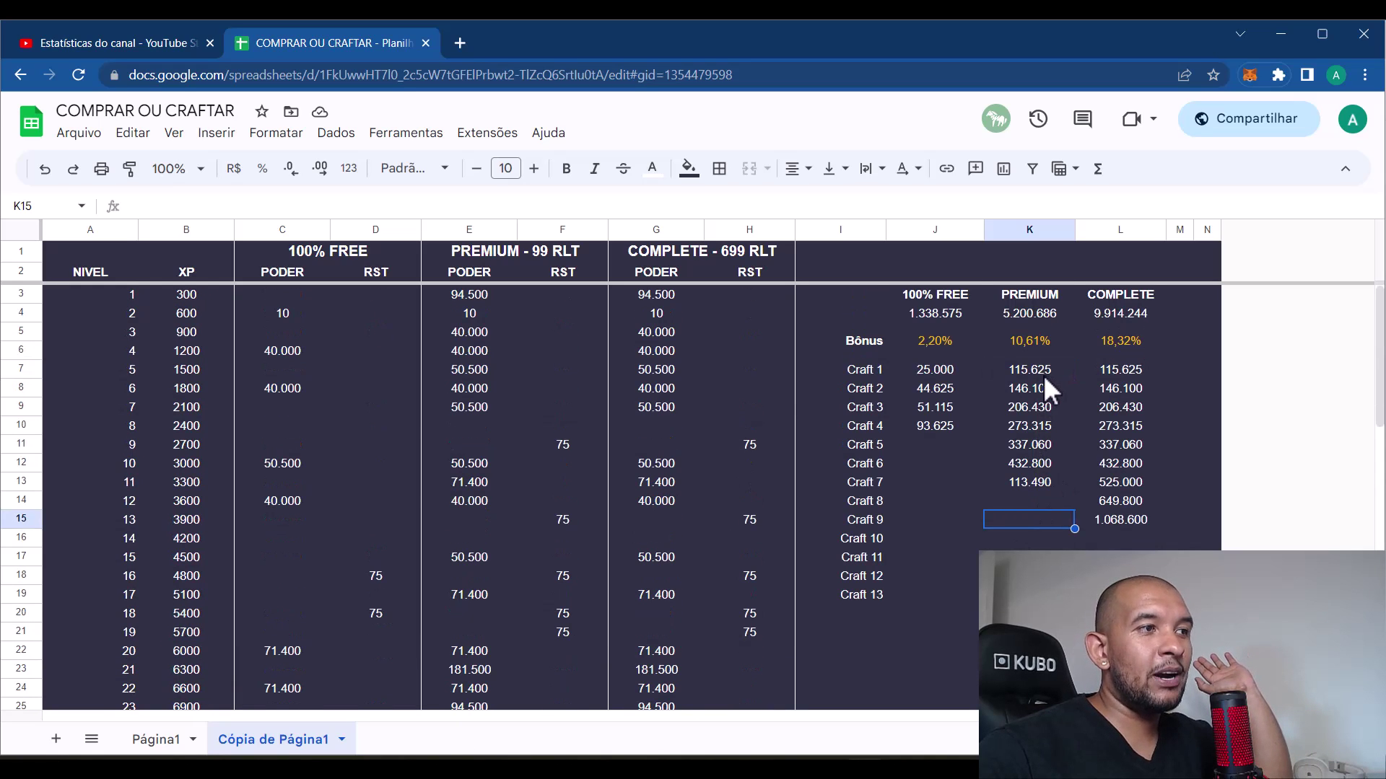
pyautogui.moveTo(1028, 369); pyautogui.dragTo(1006, 474)
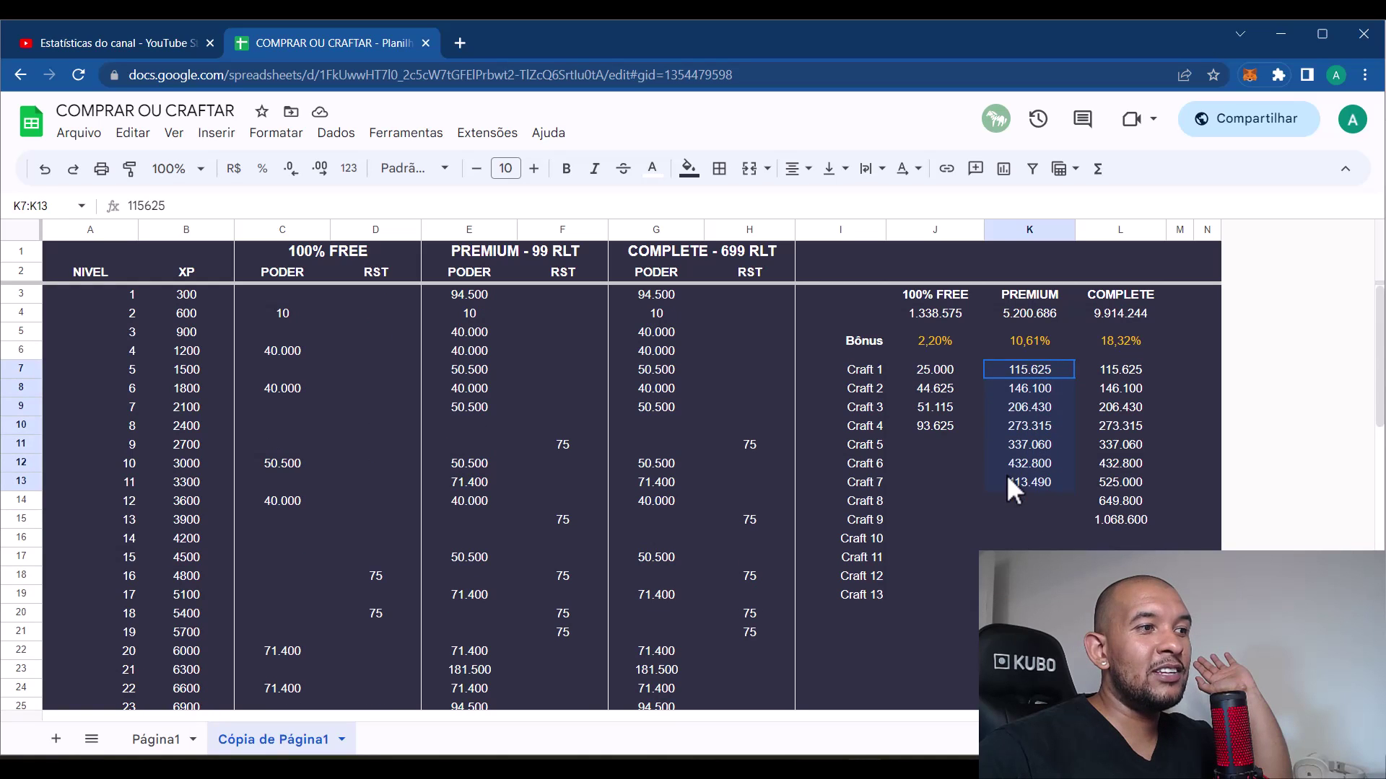
pyautogui.click(1035, 316)
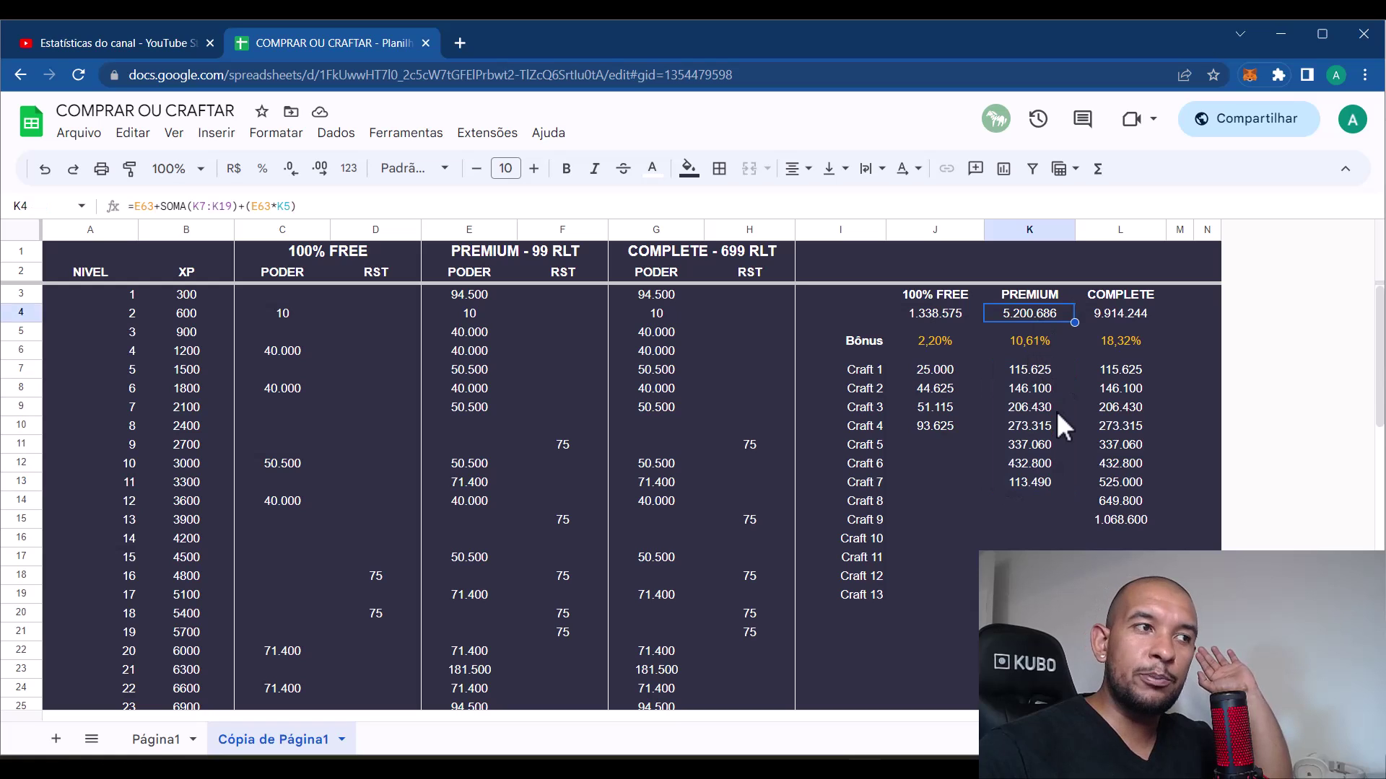
pyautogui.click(1027, 371)
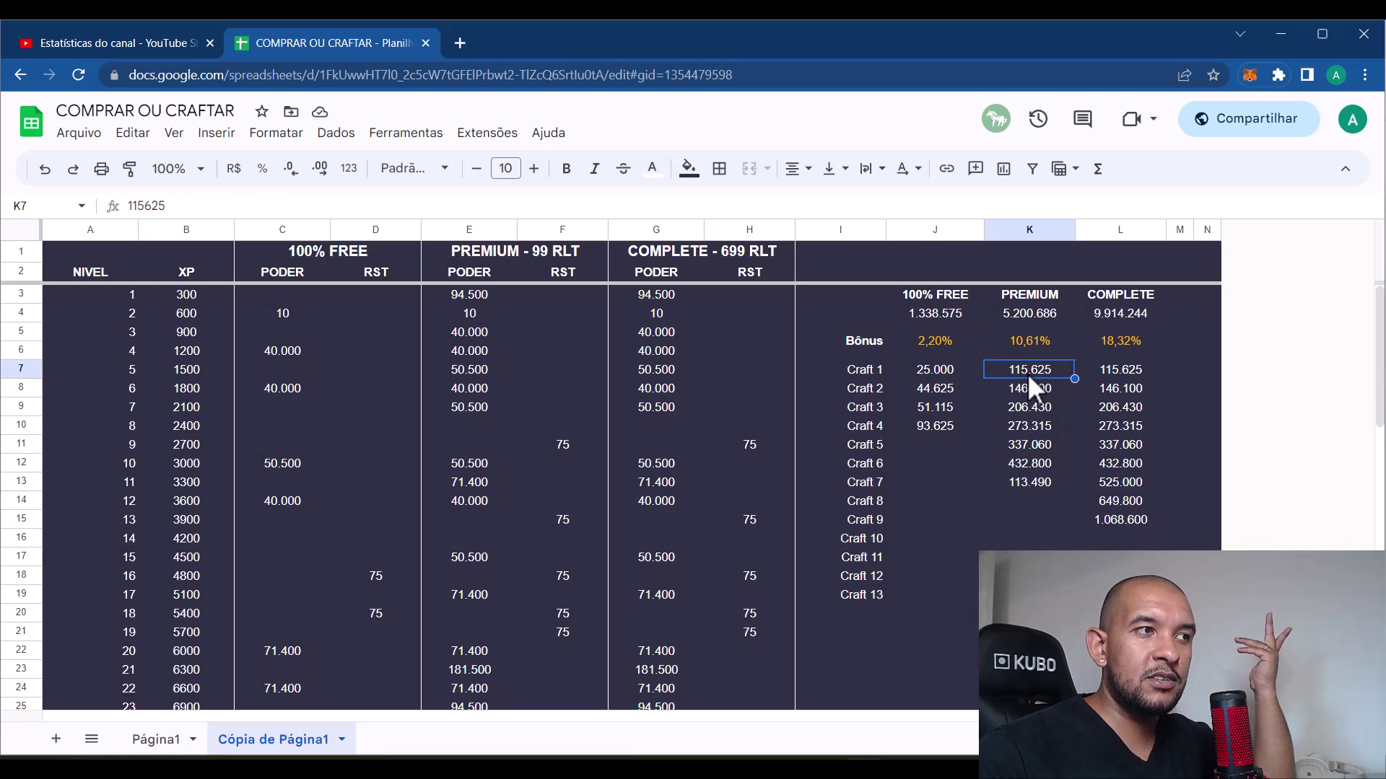
pyautogui.moveTo(1028, 486); pyautogui.dragTo(1012, 318)
pyautogui.click(1029, 395)
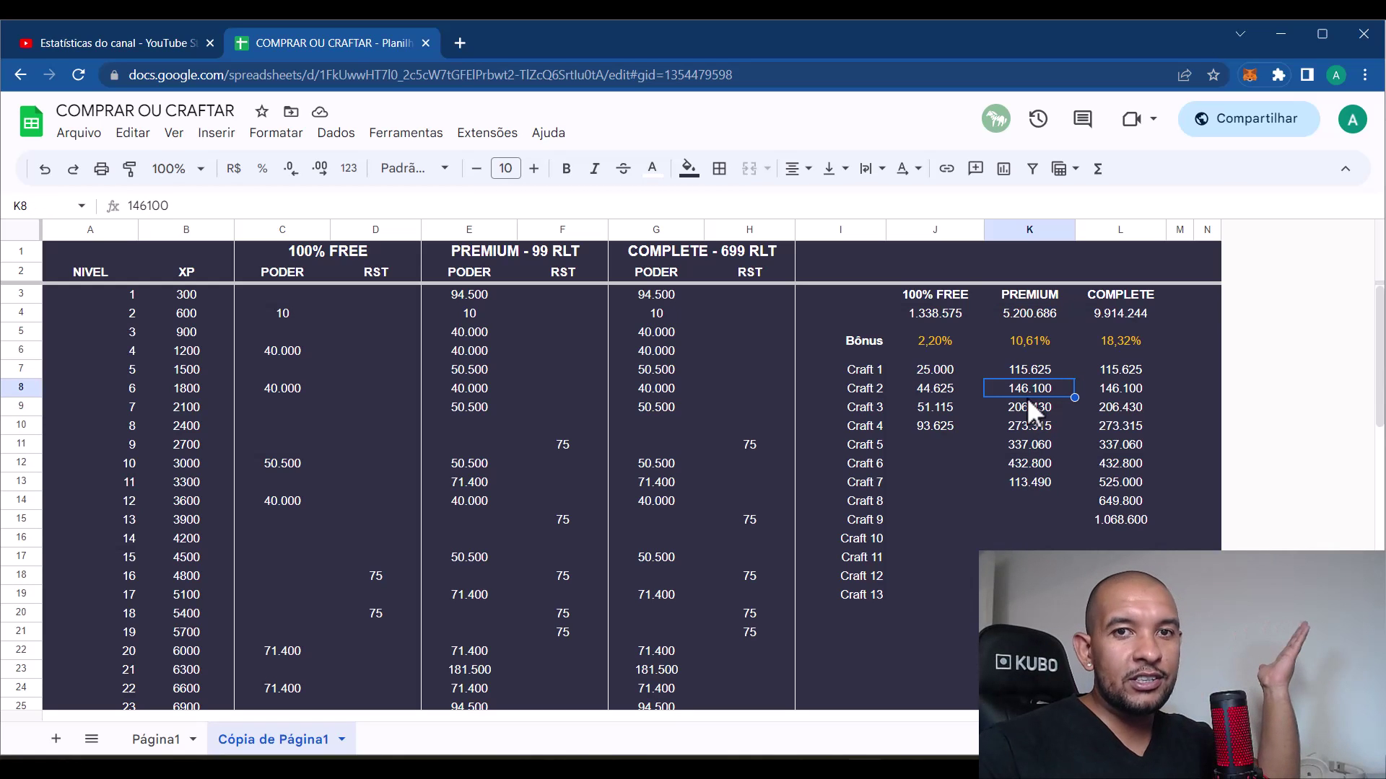
pyautogui.moveTo(1025, 314); pyautogui.dragTo(1037, 484)
pyautogui.click(1045, 382)
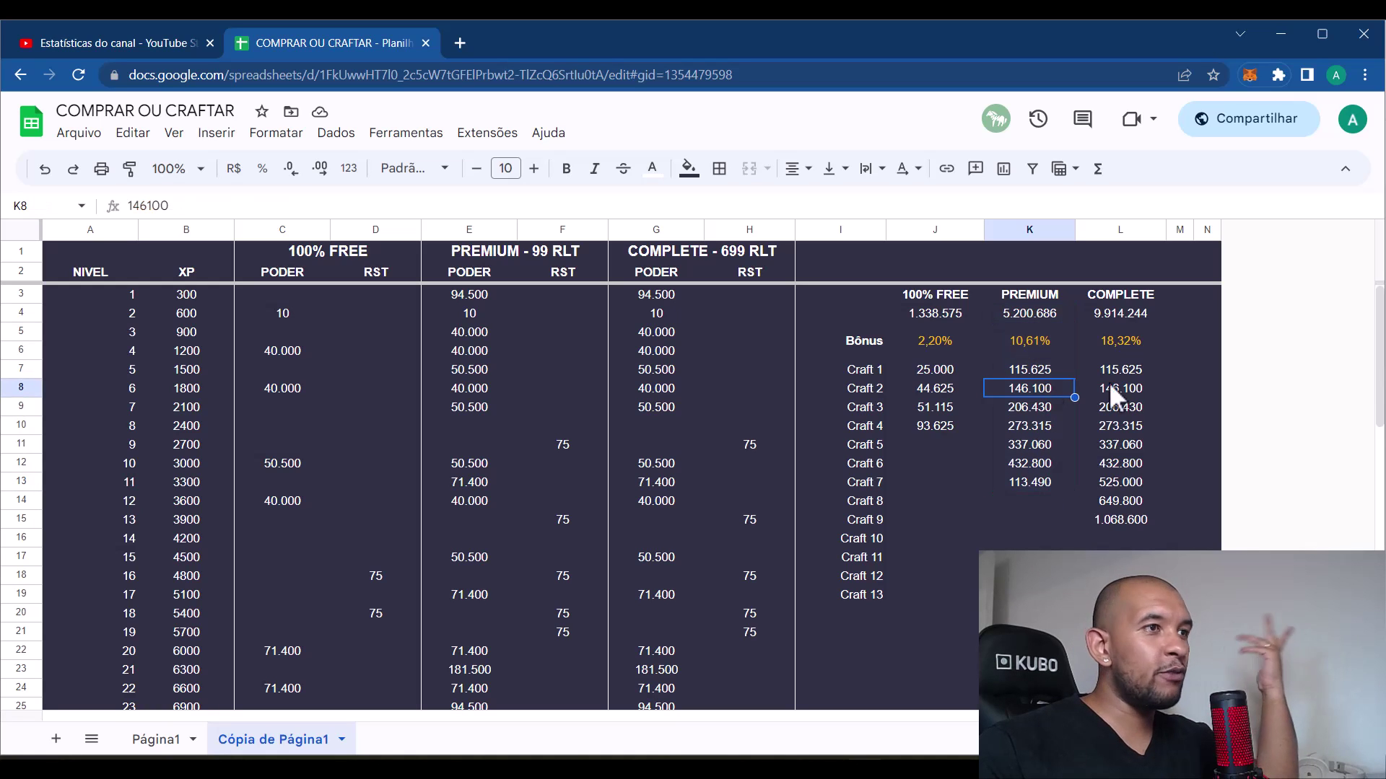
# Examine the COMPLETE summary column's total power, Bônus and Craft 1 to Craft 9 values
pyautogui.click(1137, 318)
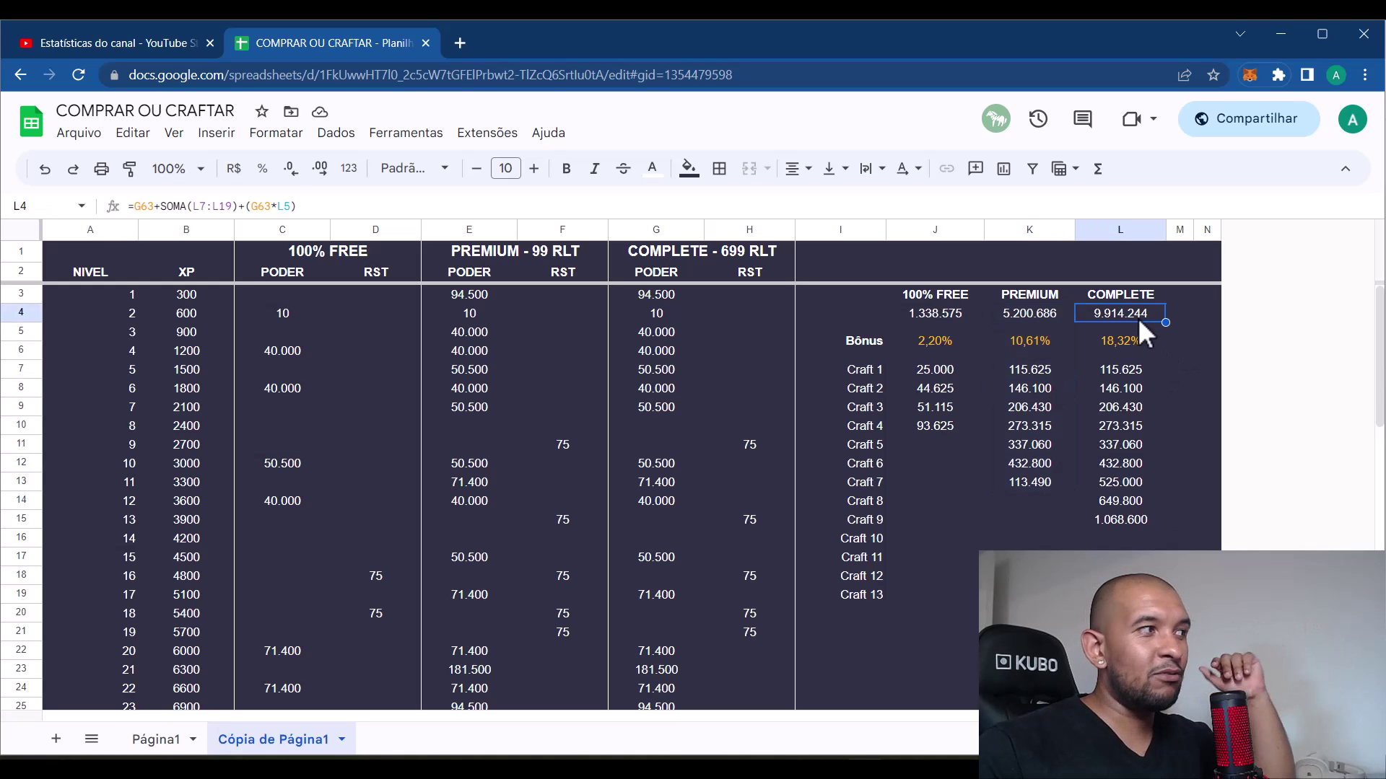
pyautogui.click(1133, 392)
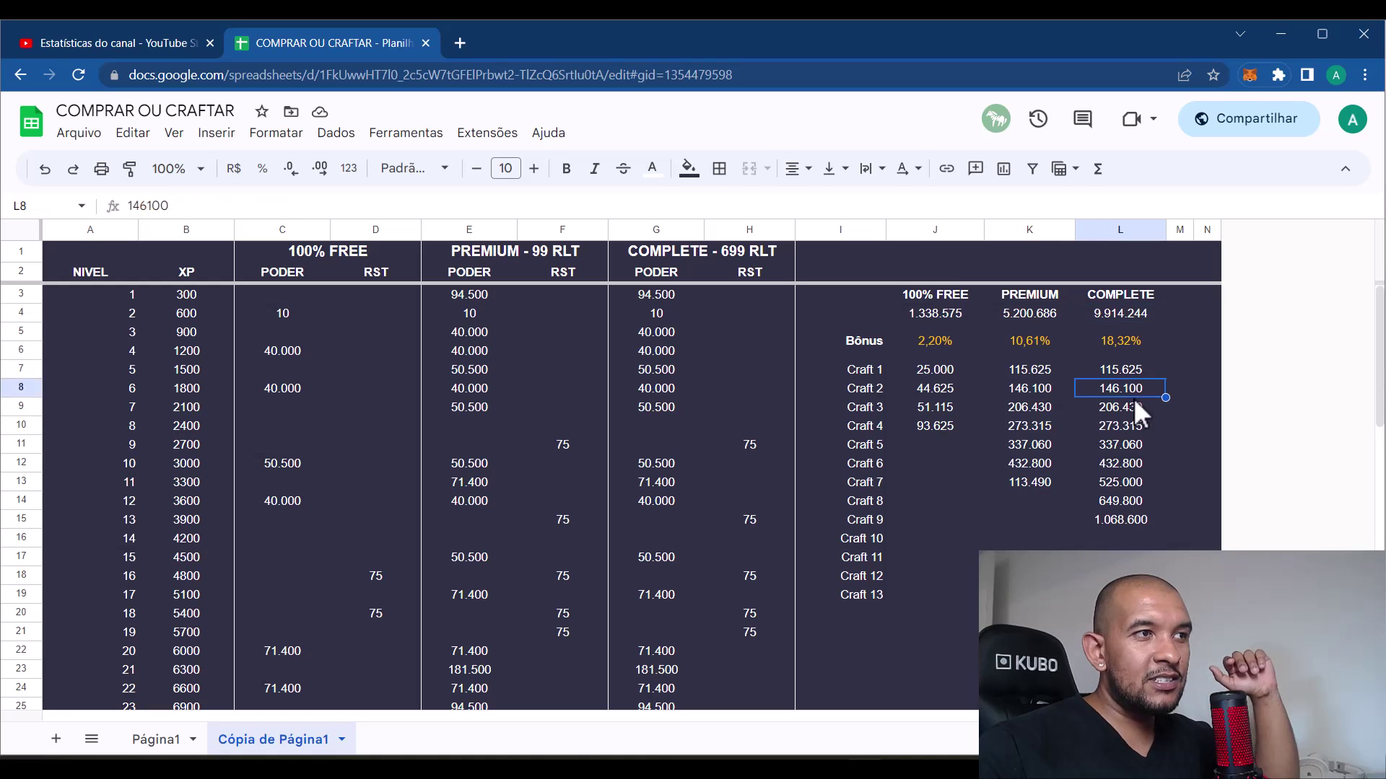
pyautogui.click(1130, 315)
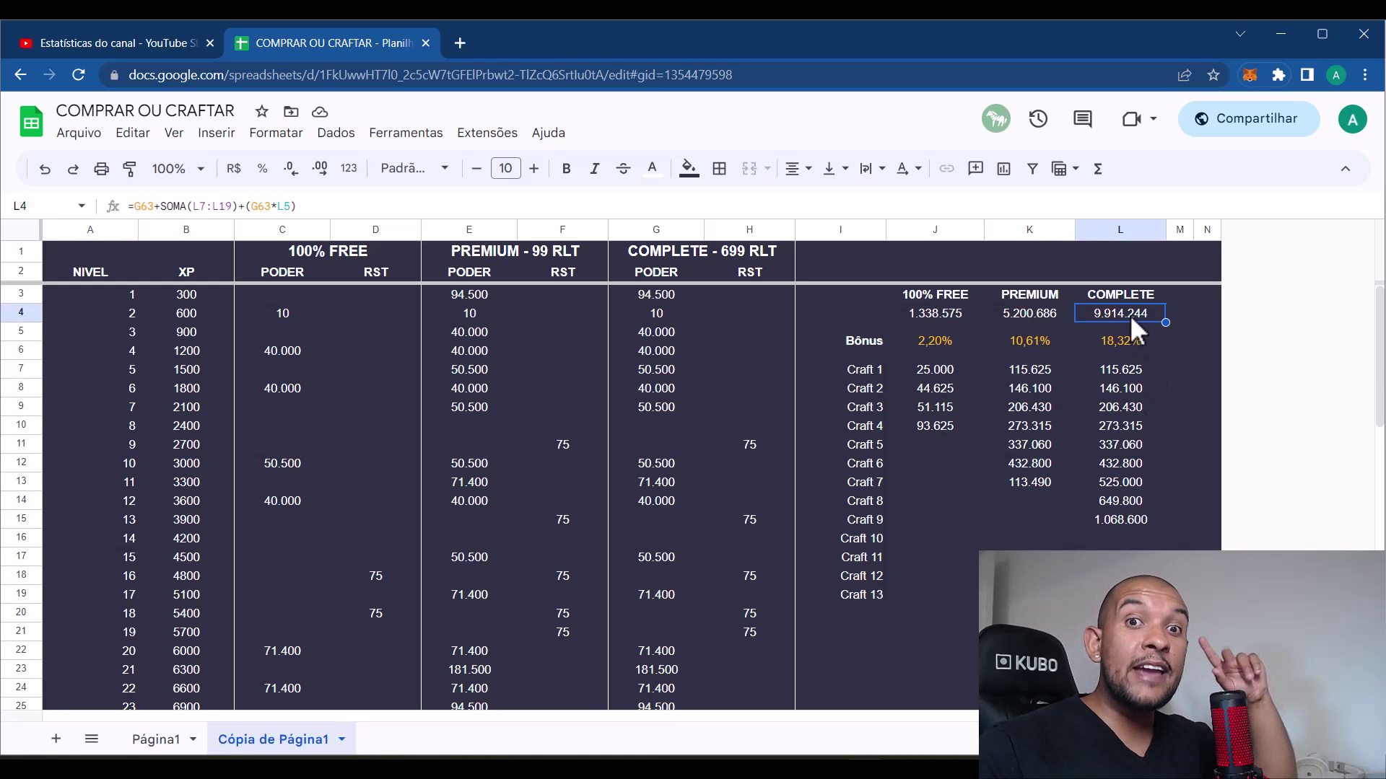
pyautogui.click(1135, 345)
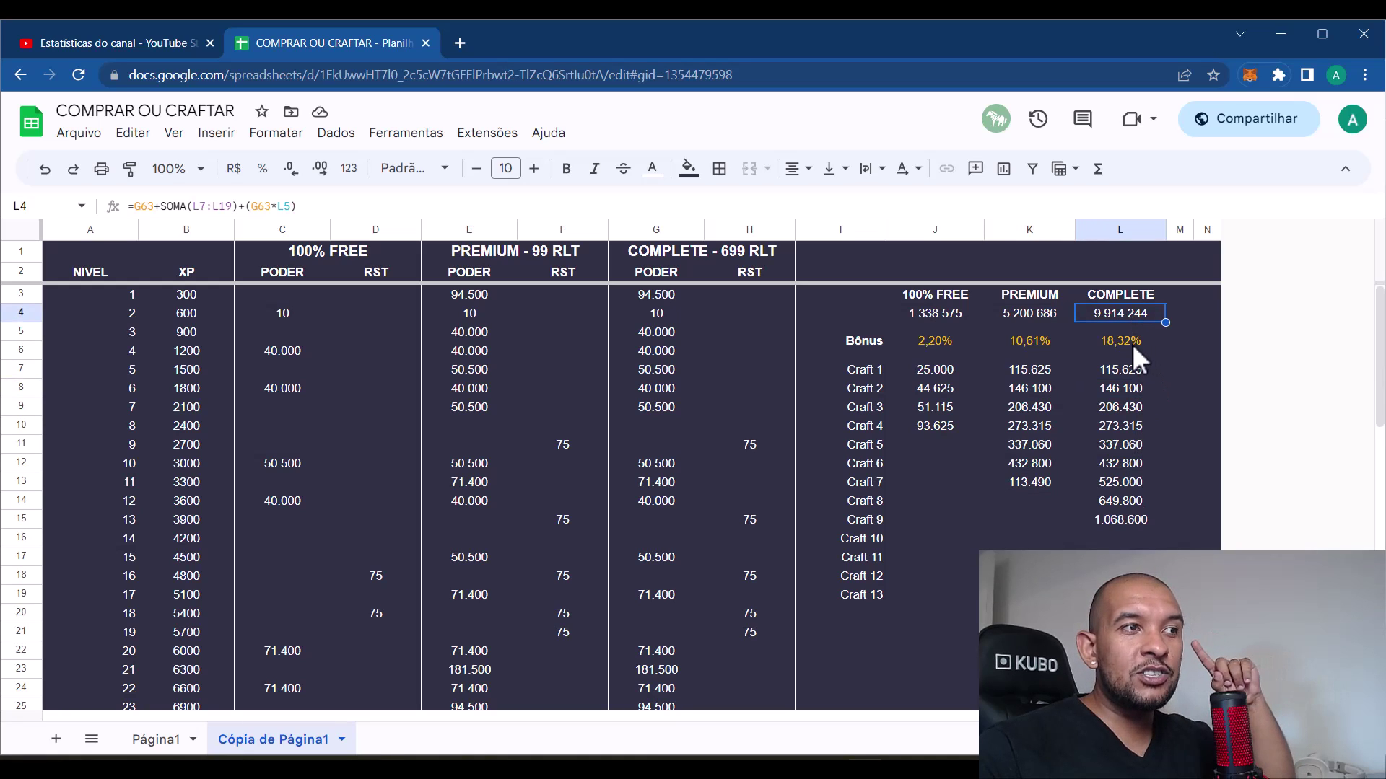
pyautogui.moveTo(1117, 516); pyautogui.dragTo(1099, 370)
pyautogui.click(1120, 575)
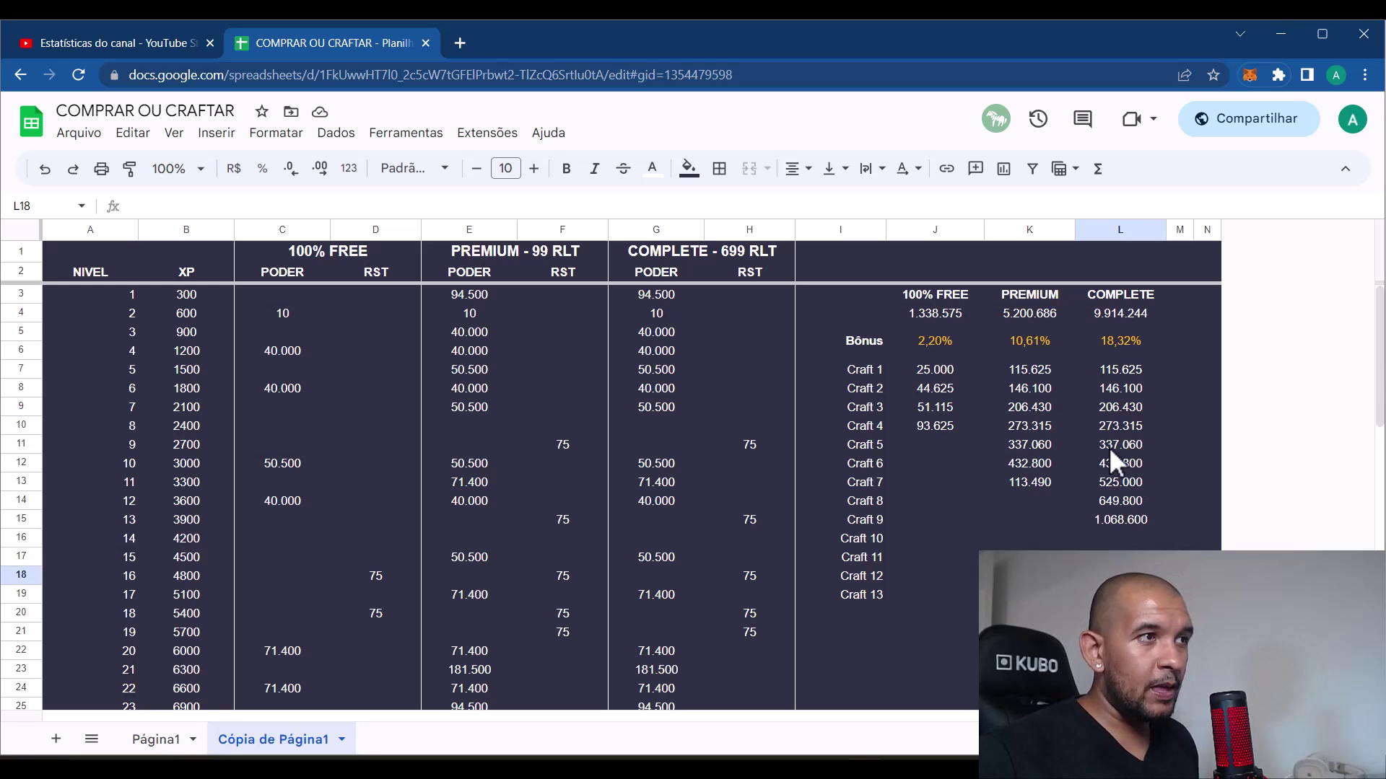
# Compare the whole PREMIUM and COMPLETE summary columns and look over the reward table's TOTAL row
pyautogui.click(1038, 295)
pyautogui.moveTo(1038, 310); pyautogui.dragTo(1038, 485)
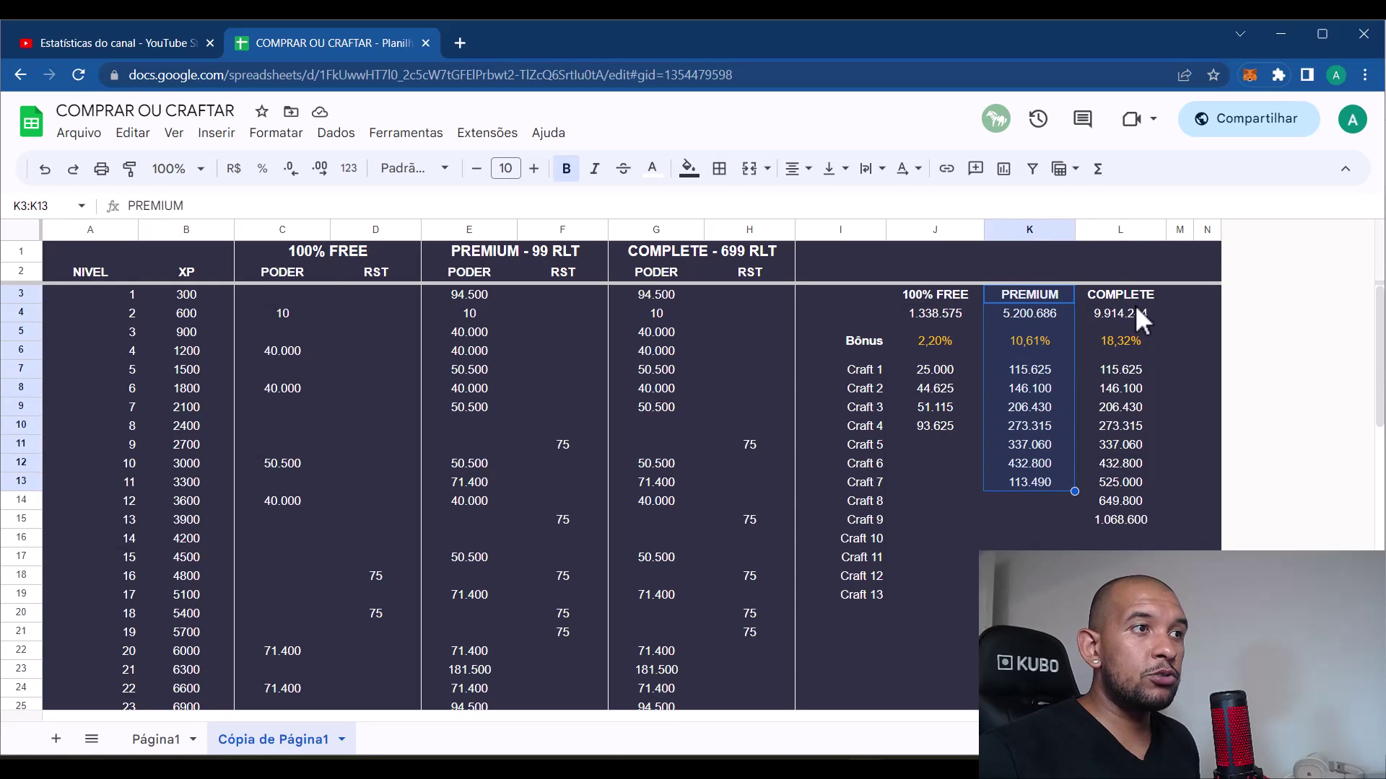
pyautogui.moveTo(1129, 300); pyautogui.dragTo(1123, 525)
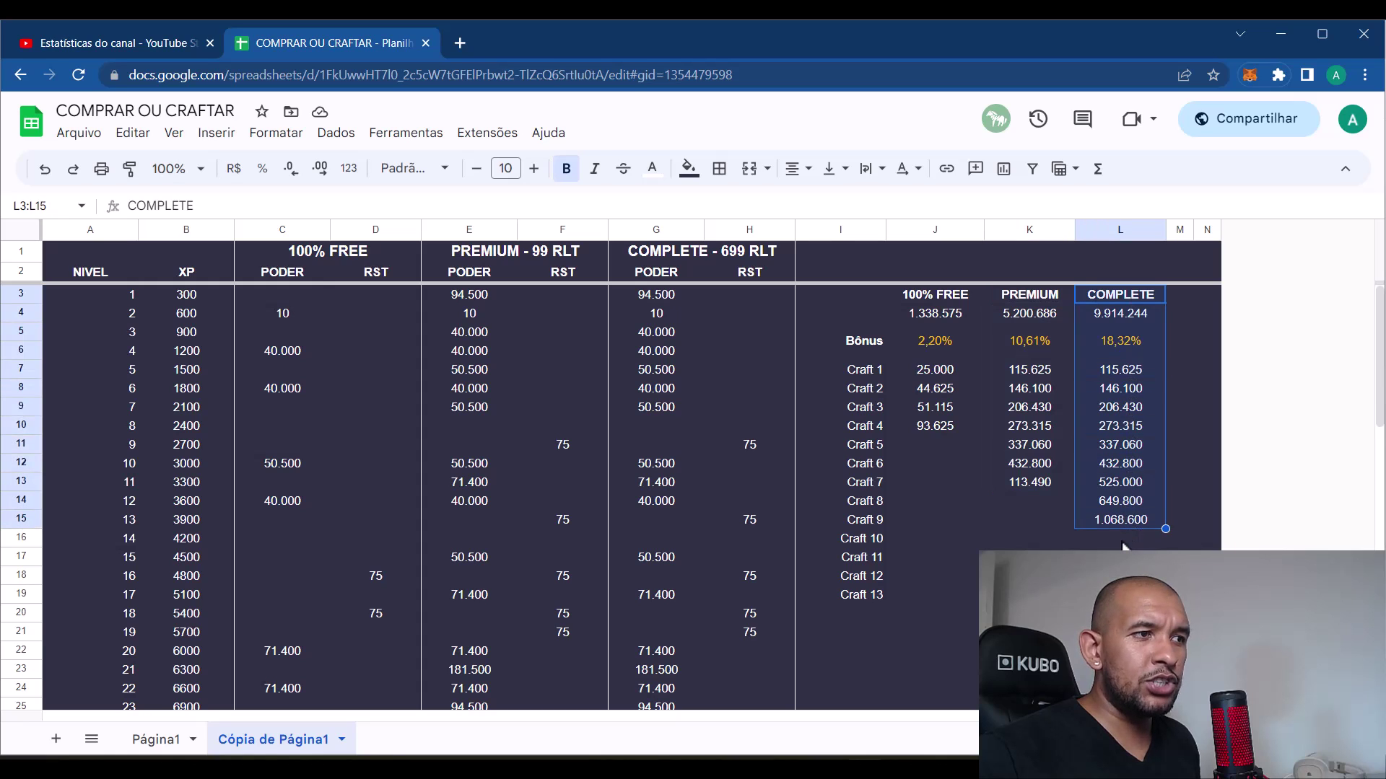
pyautogui.click(1122, 537)
pyautogui.moveTo(1133, 300); pyautogui.dragTo(1119, 522)
pyautogui.scroll(-4, 456, 510)
pyautogui.scroll(-7, 457, 510)
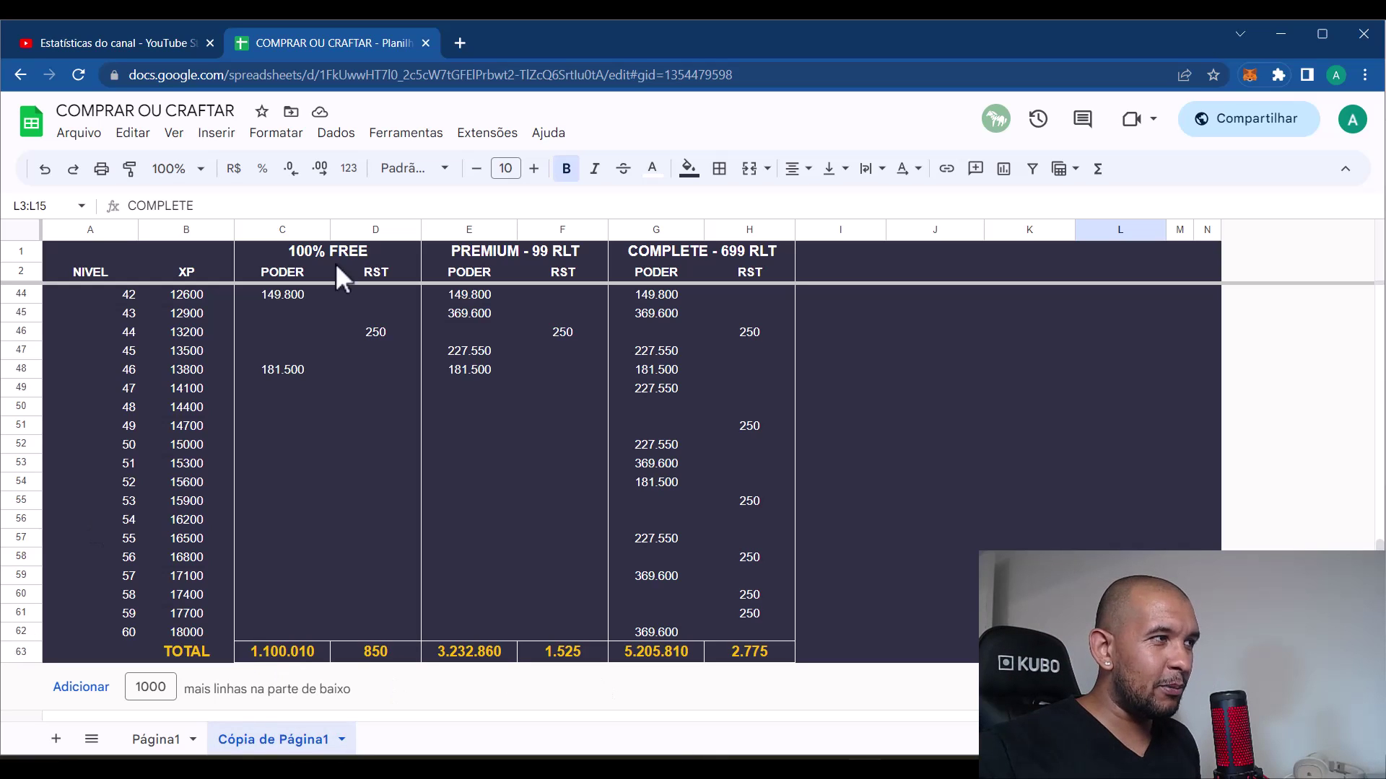
pyautogui.scroll(8, 795, 488)
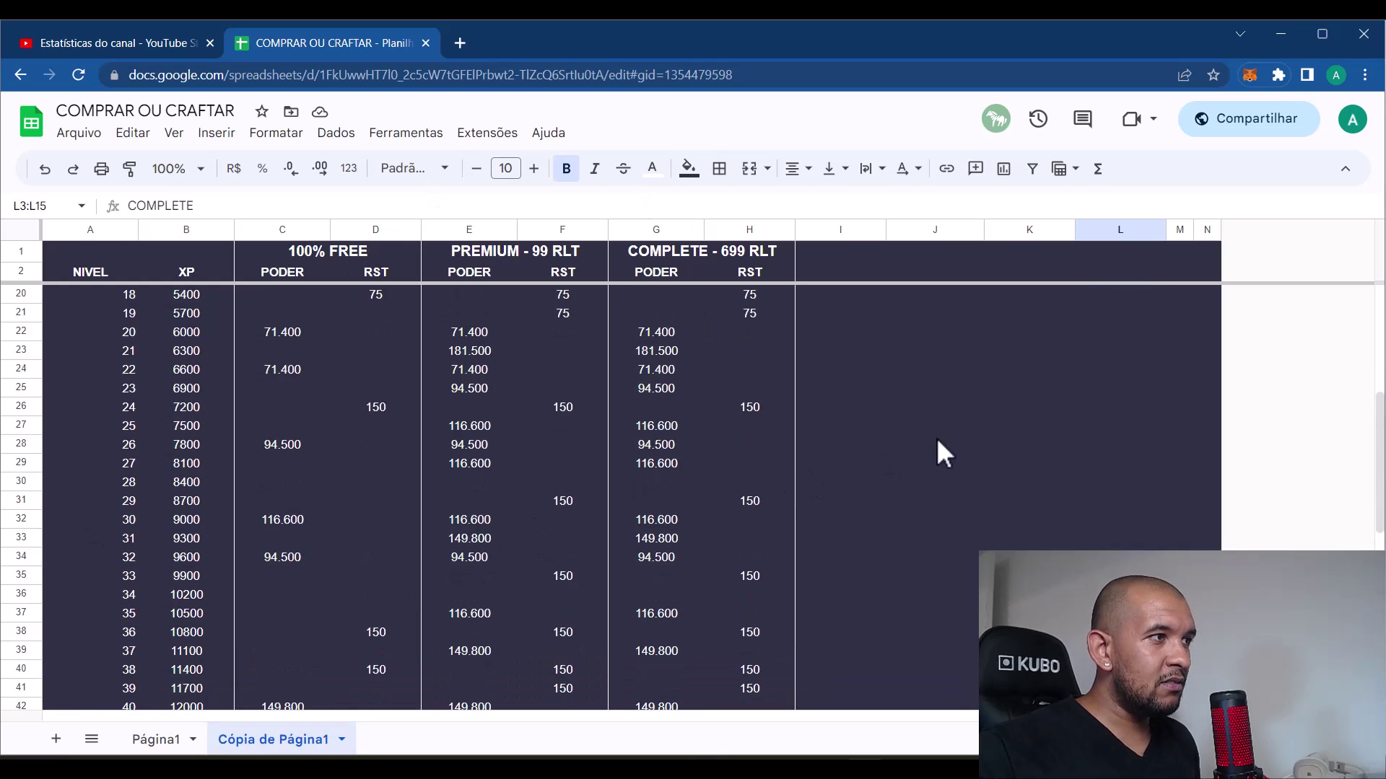
pyautogui.scroll(6, 941, 437)
pyautogui.click(1096, 540)
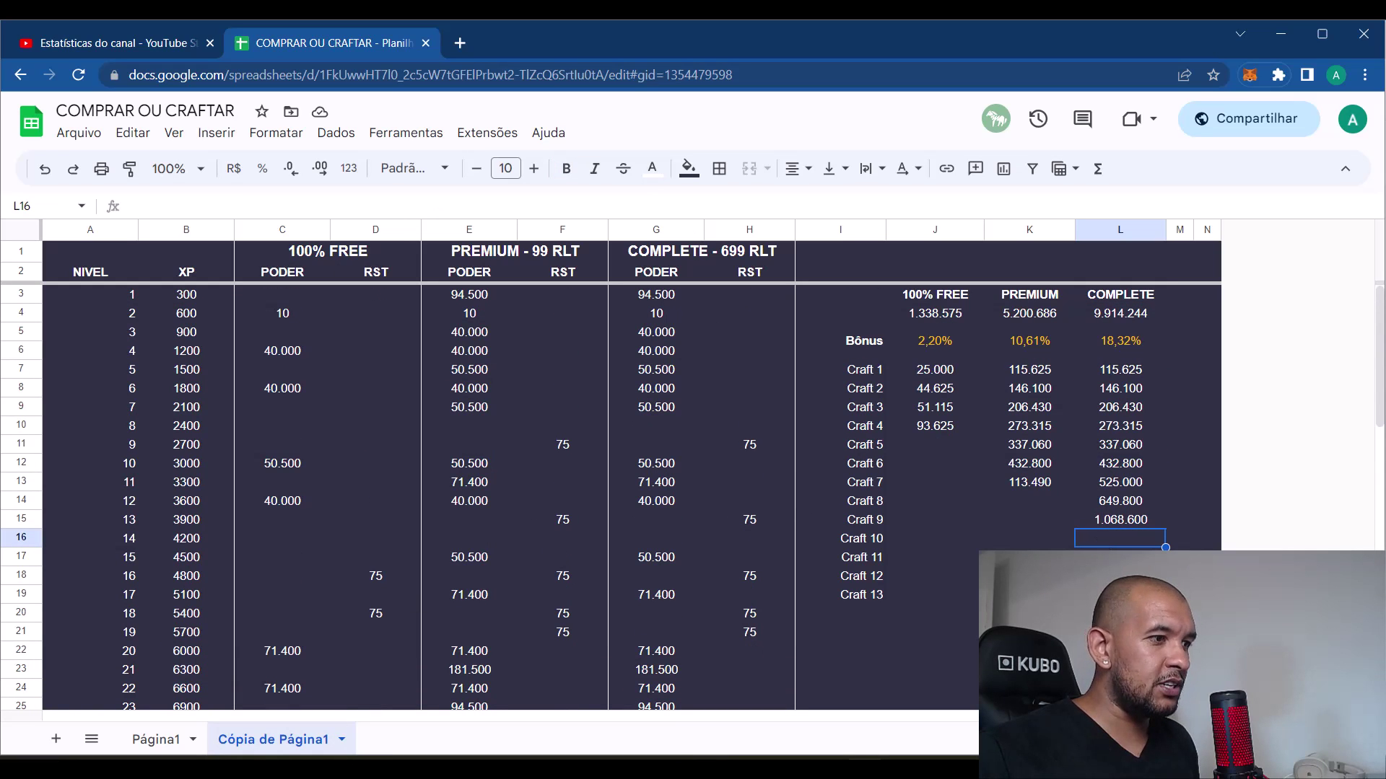
# Switch to RollerCoin, leave the storage page and open the Sales History of My Orders in the Marketplace
pyautogui.hotkey('alt', 'Tab')
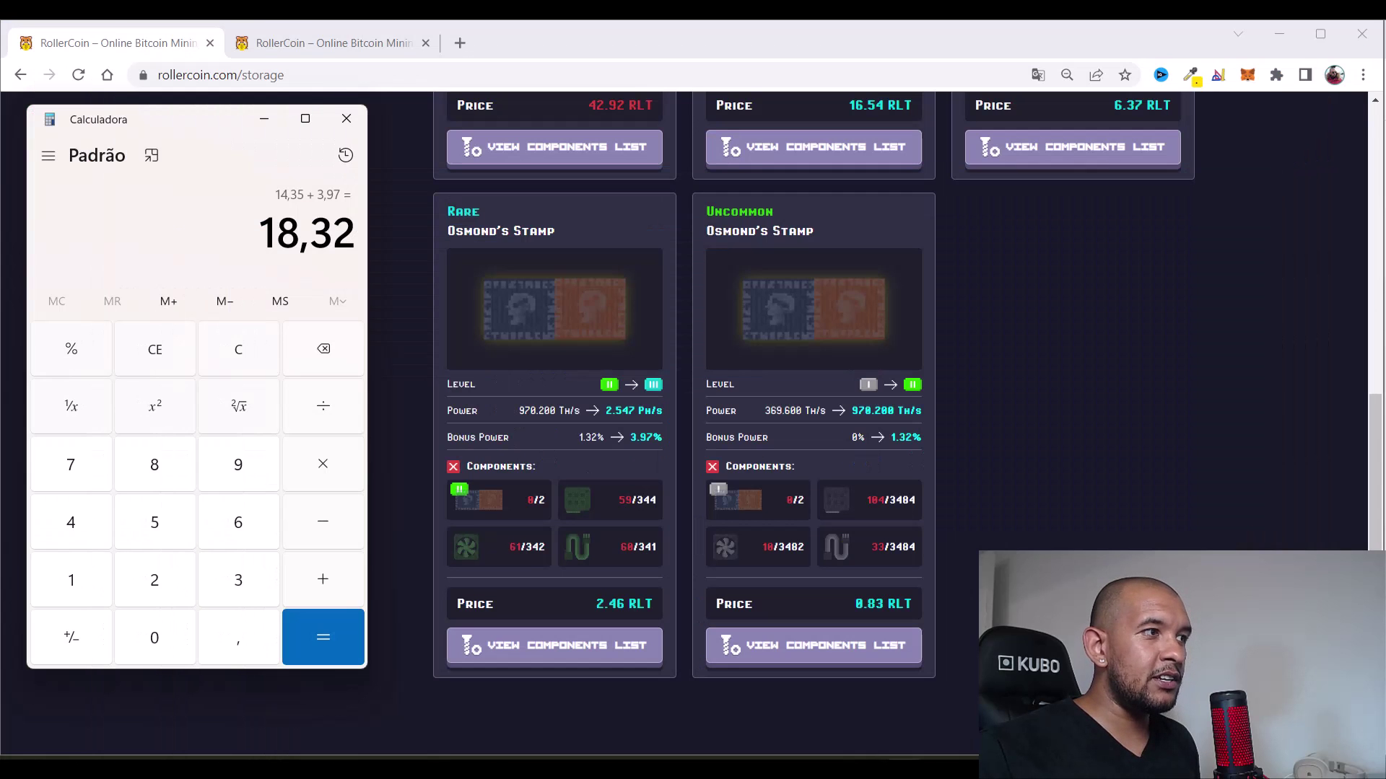
pyautogui.click(970, 507)
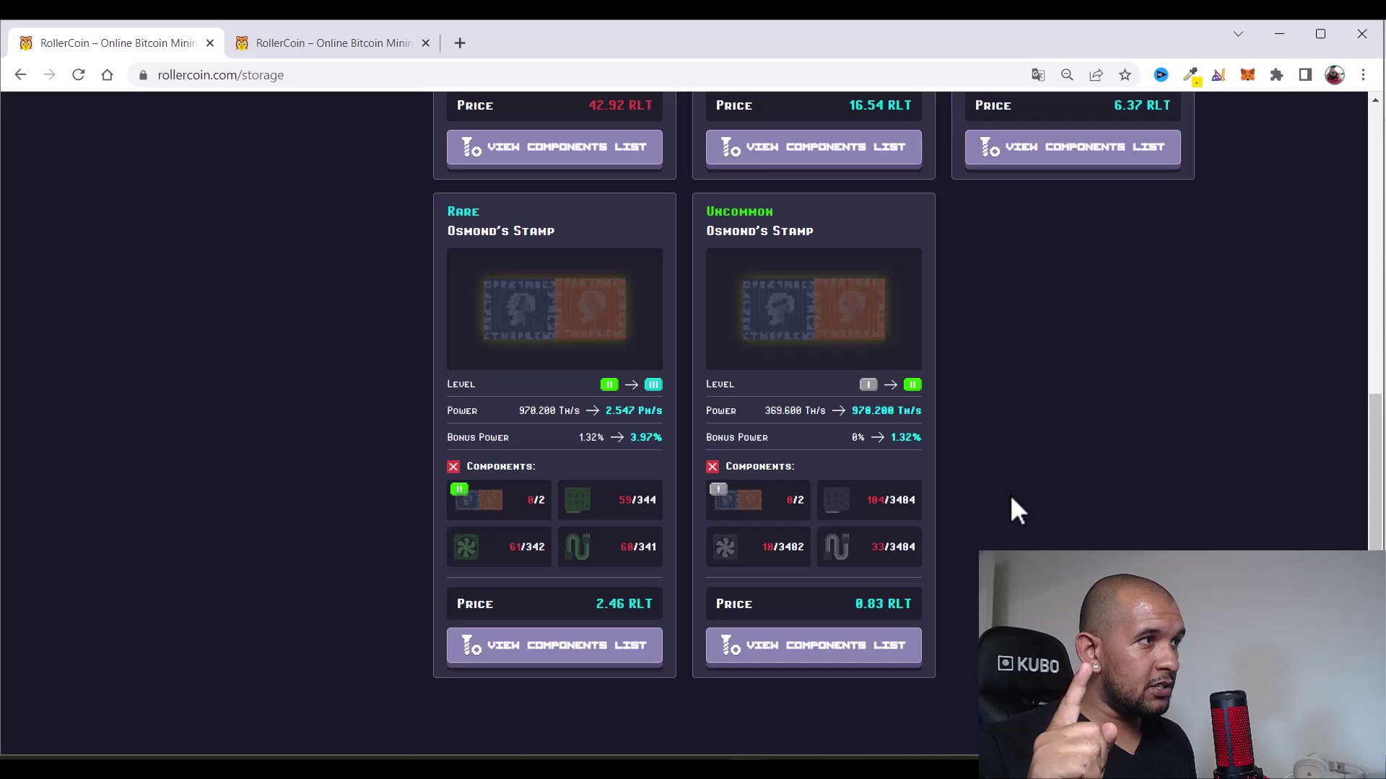
pyautogui.scroll(2, 1009, 430)
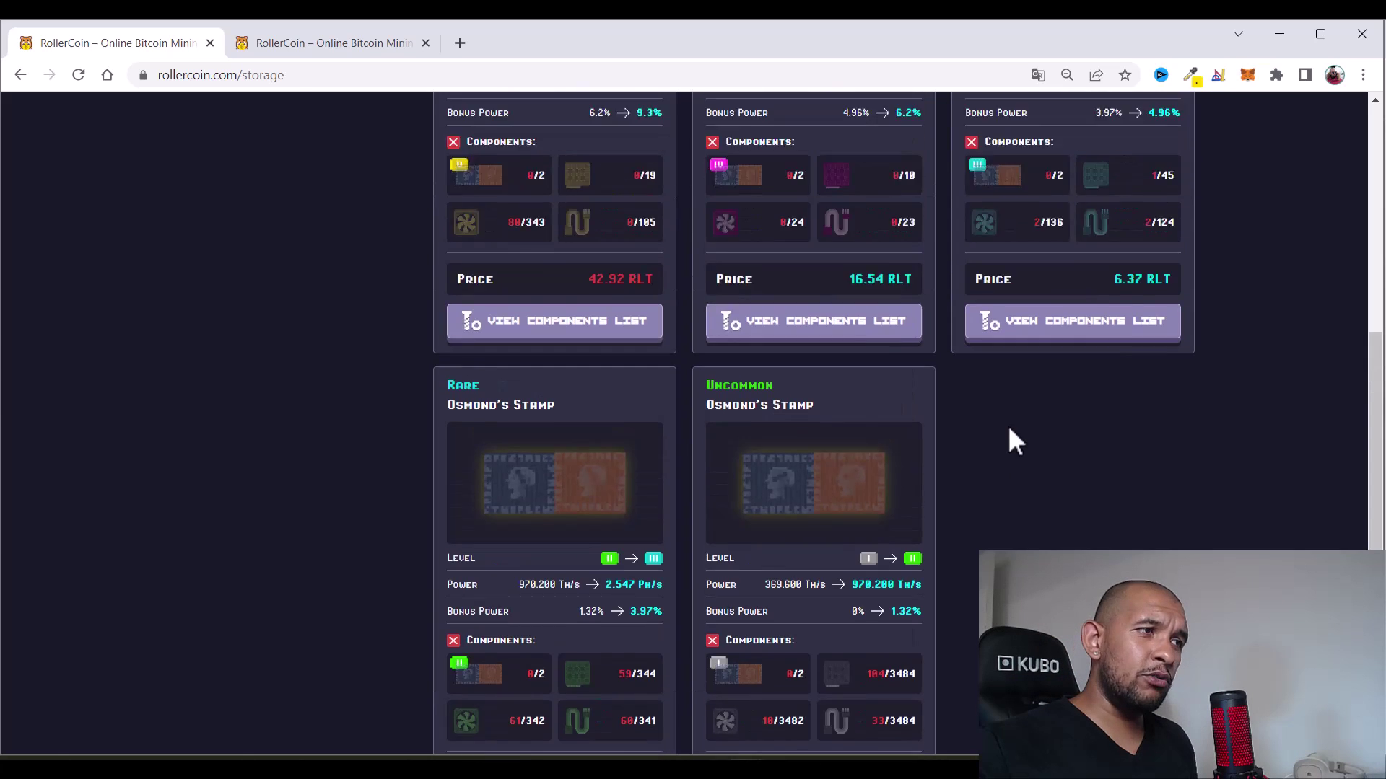
pyautogui.scroll(7, 1009, 431)
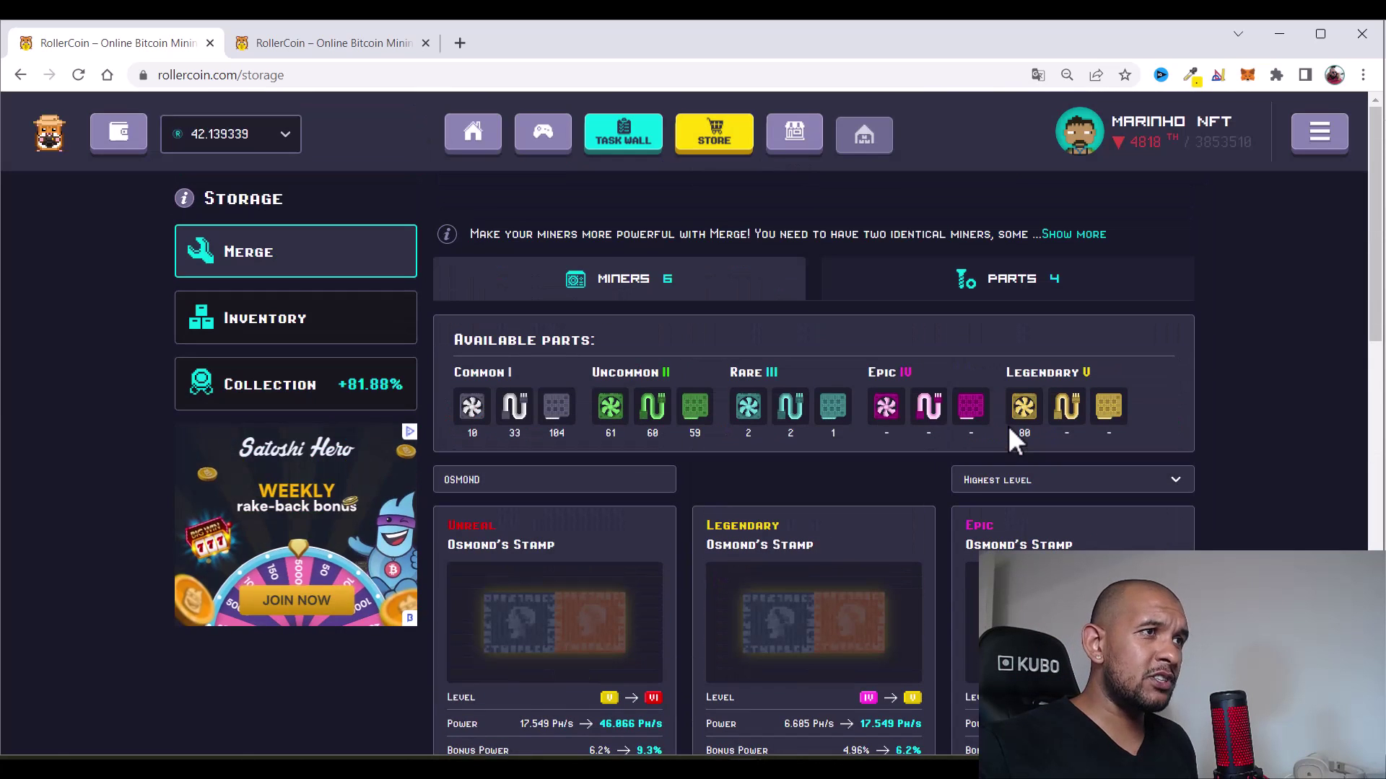
pyautogui.click(476, 144)
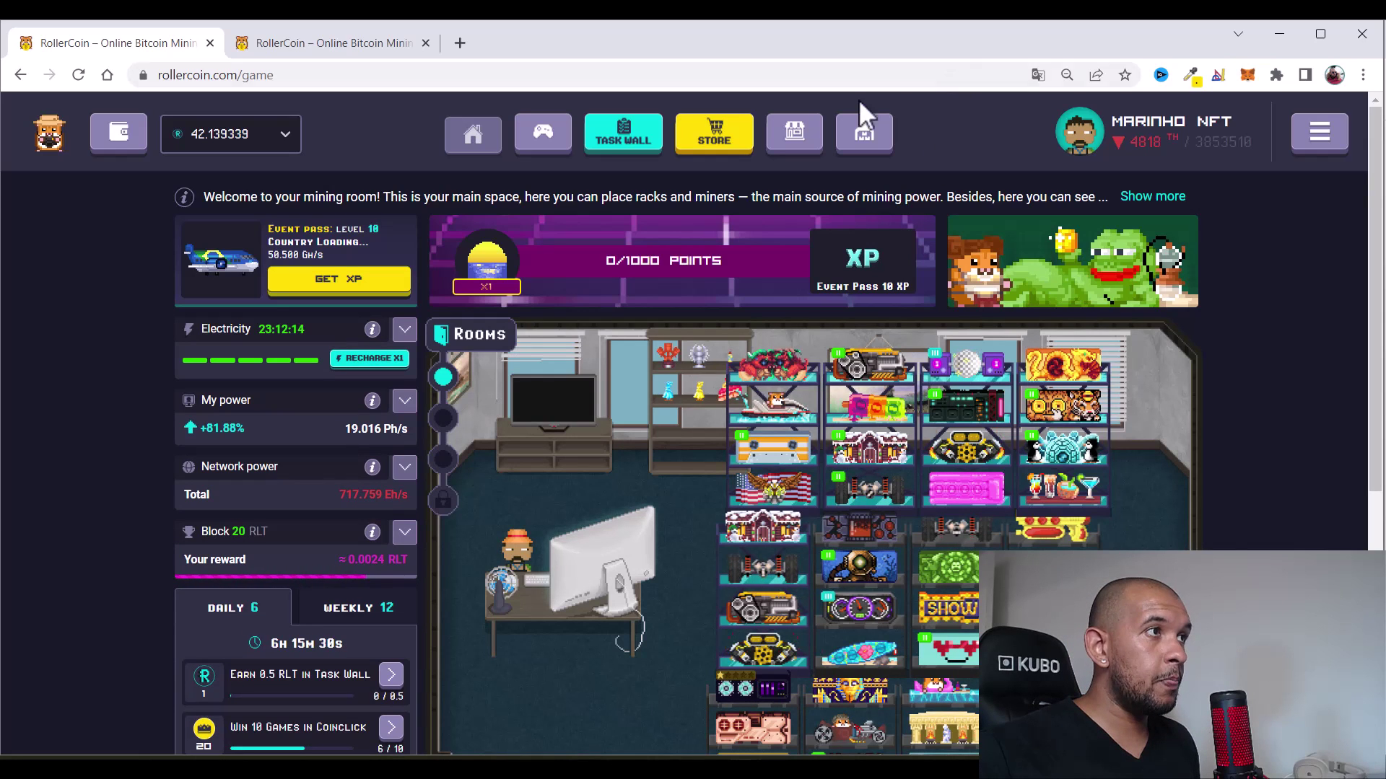
pyautogui.click(797, 137)
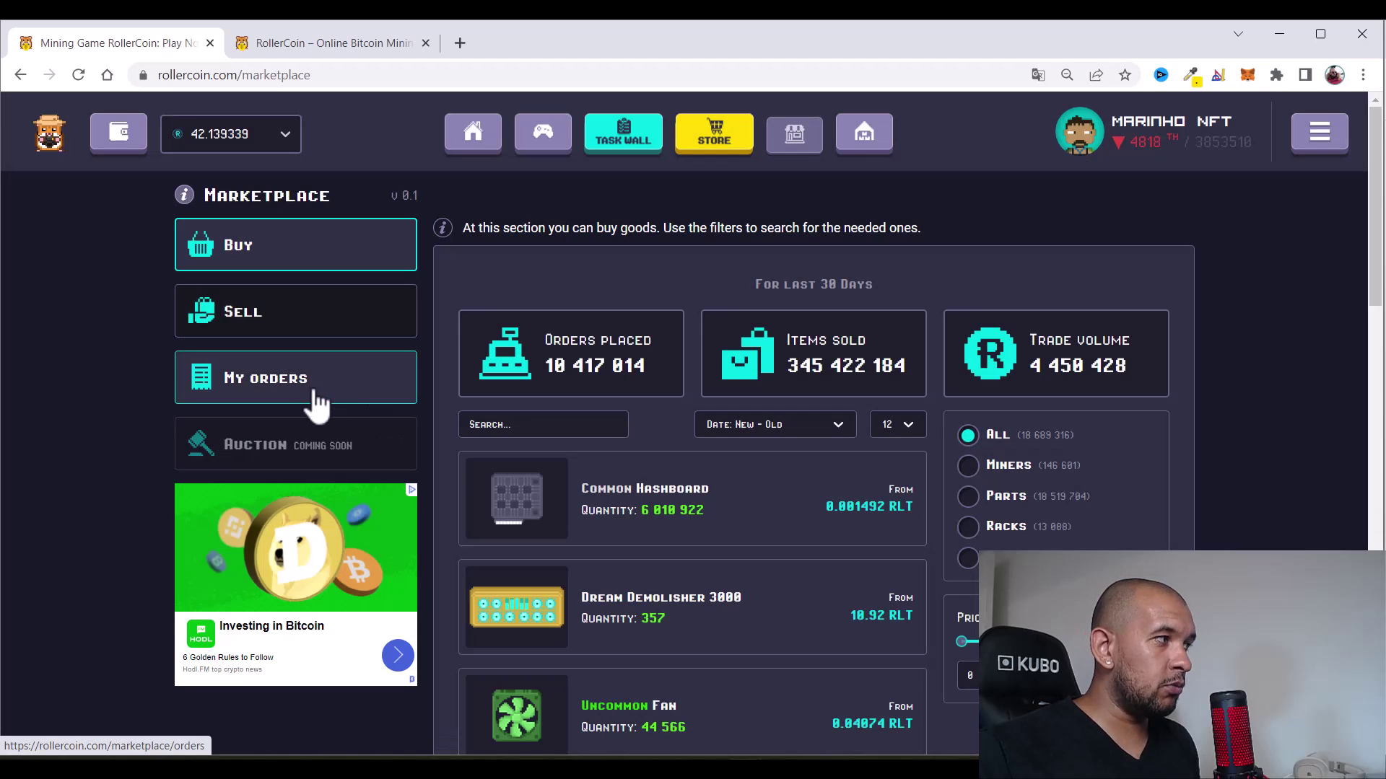
pyautogui.click(316, 395)
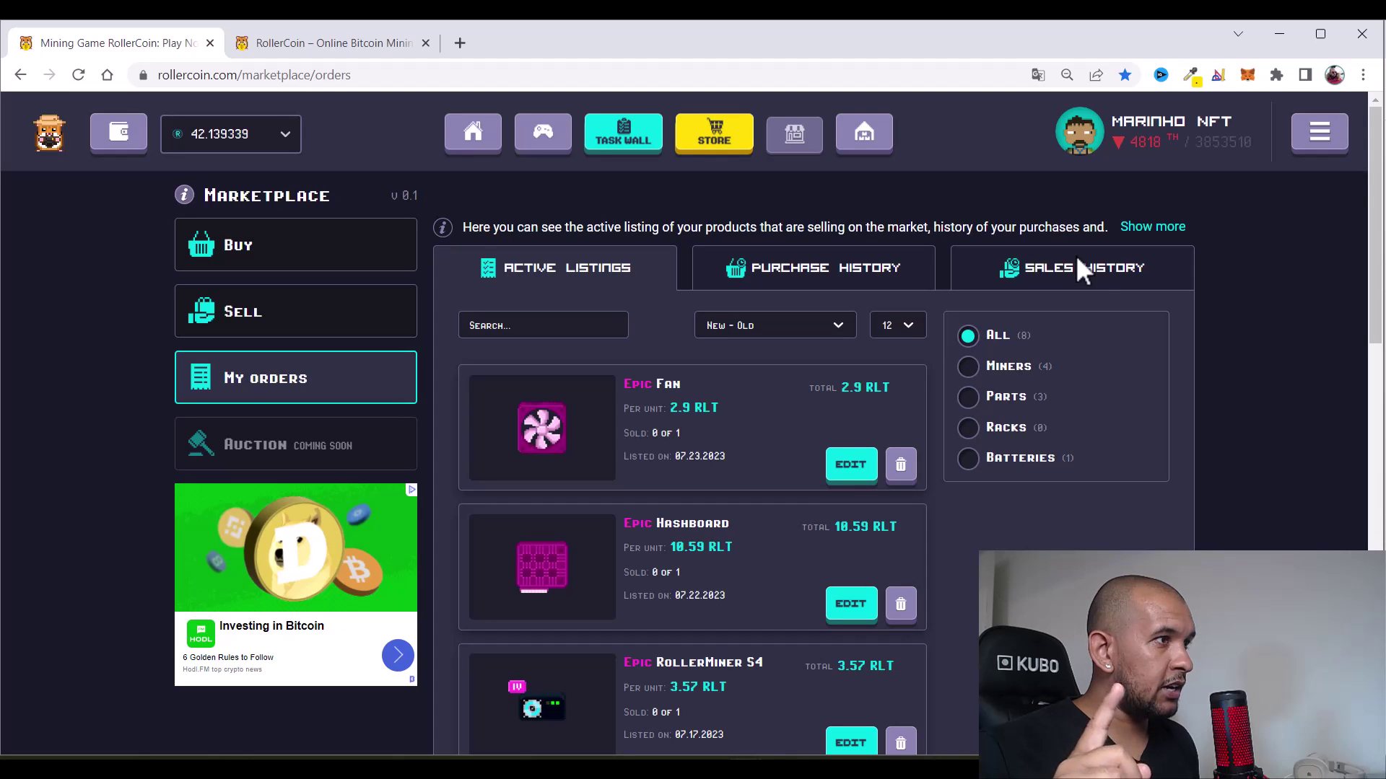
pyautogui.click(1054, 290)
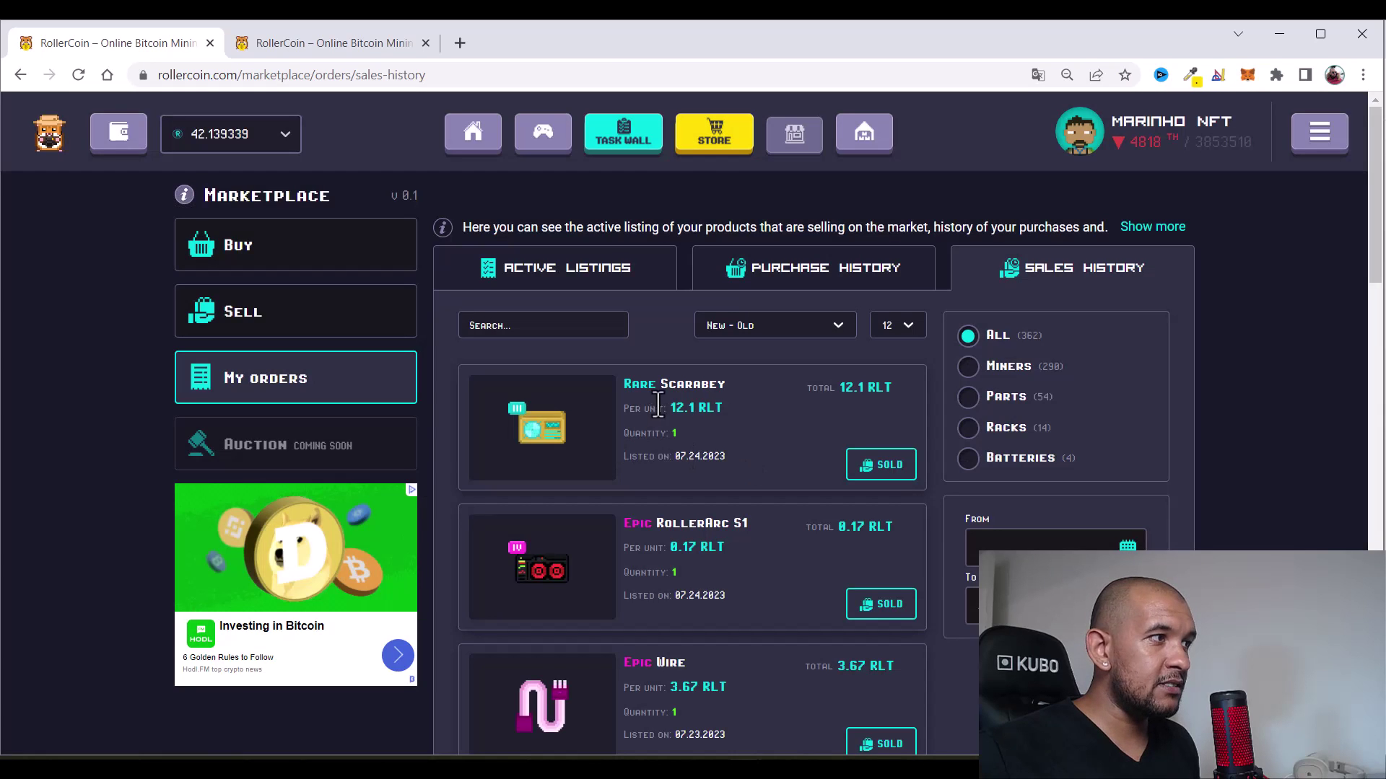
# Examine the Rare Scarabey sale and its price per unit in the sales history, and switch back to the spreadsheet
pyautogui.doubleClick(673, 382)
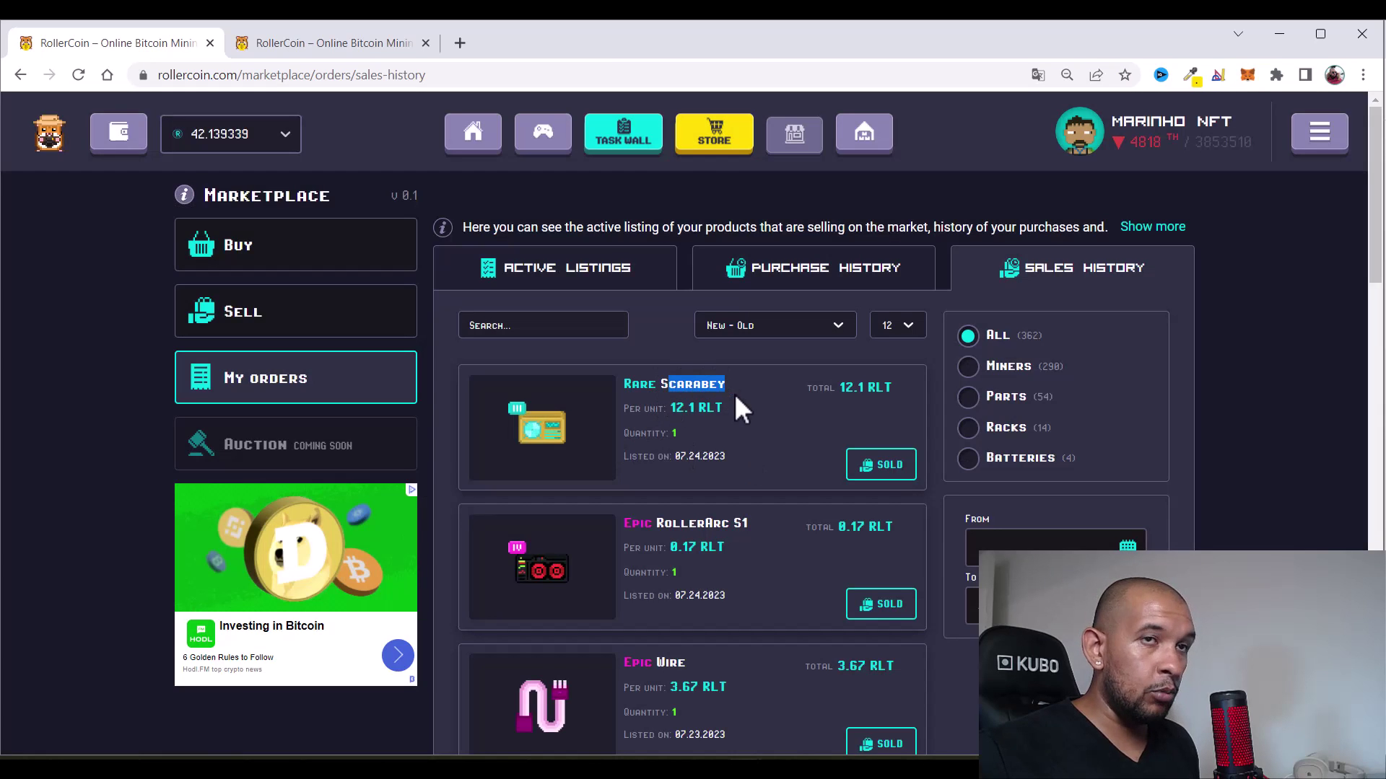
pyautogui.click(734, 392)
pyautogui.moveTo(670, 408); pyautogui.dragTo(693, 416)
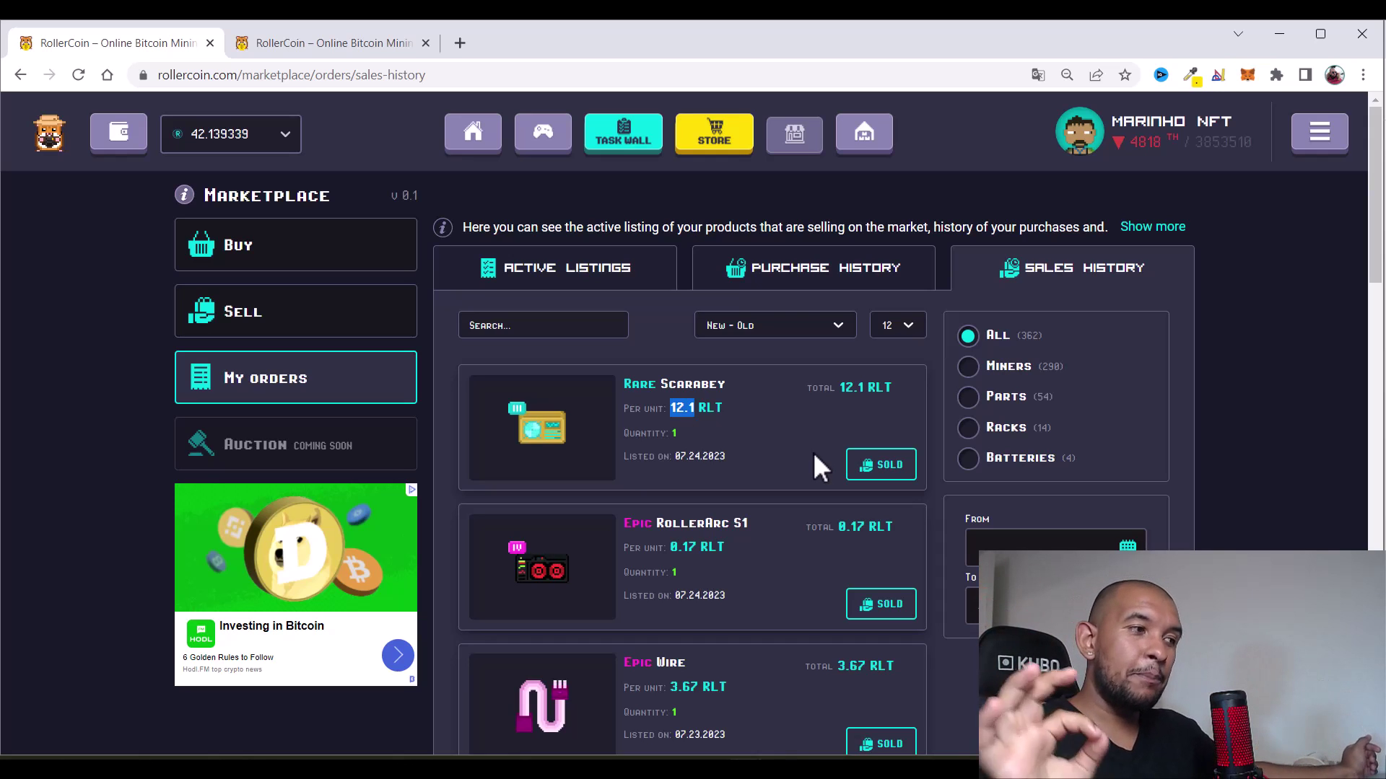
pyautogui.moveTo(875, 634)
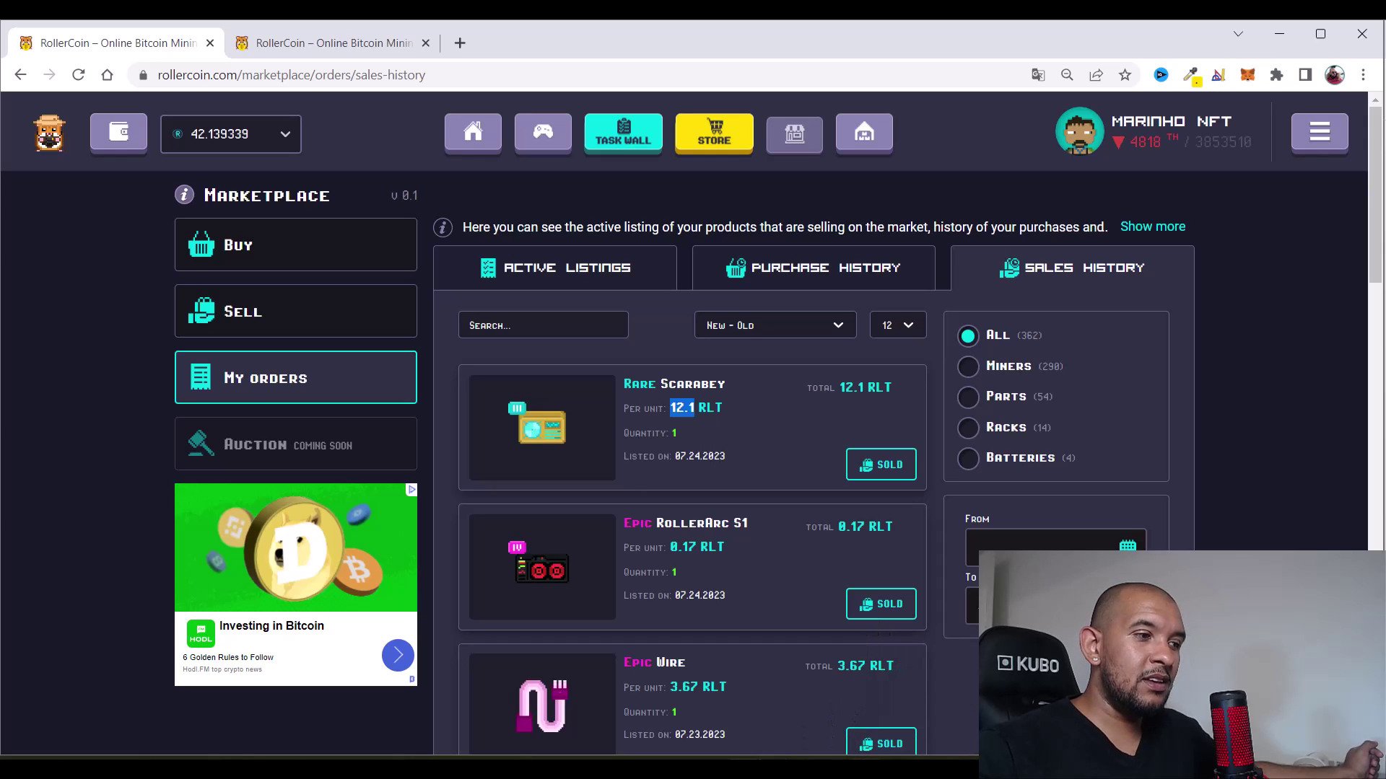
pyautogui.hotkey('alt', 'Tab')
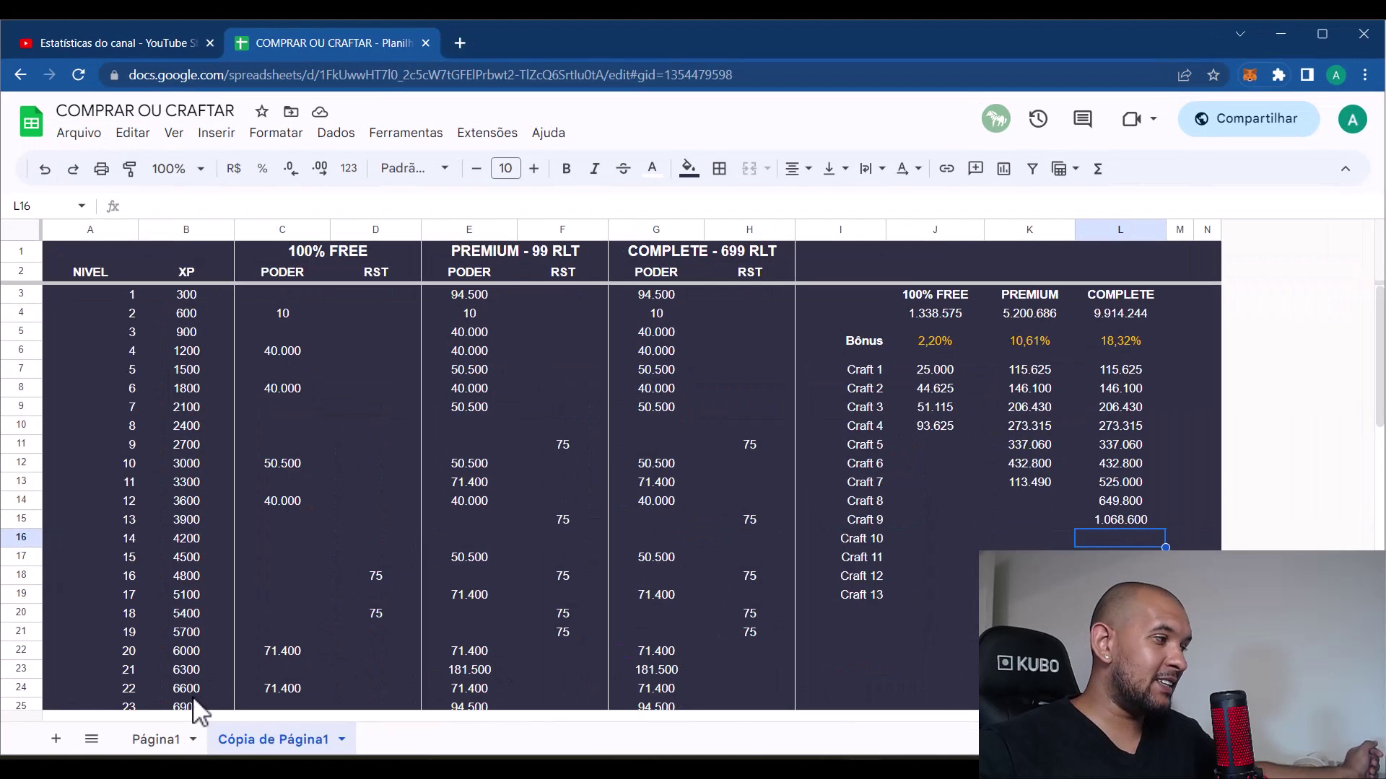
# Open the Página1 sheet and examine the Scarabey machine's prices for levels 1 to 5
pyautogui.click(154, 741)
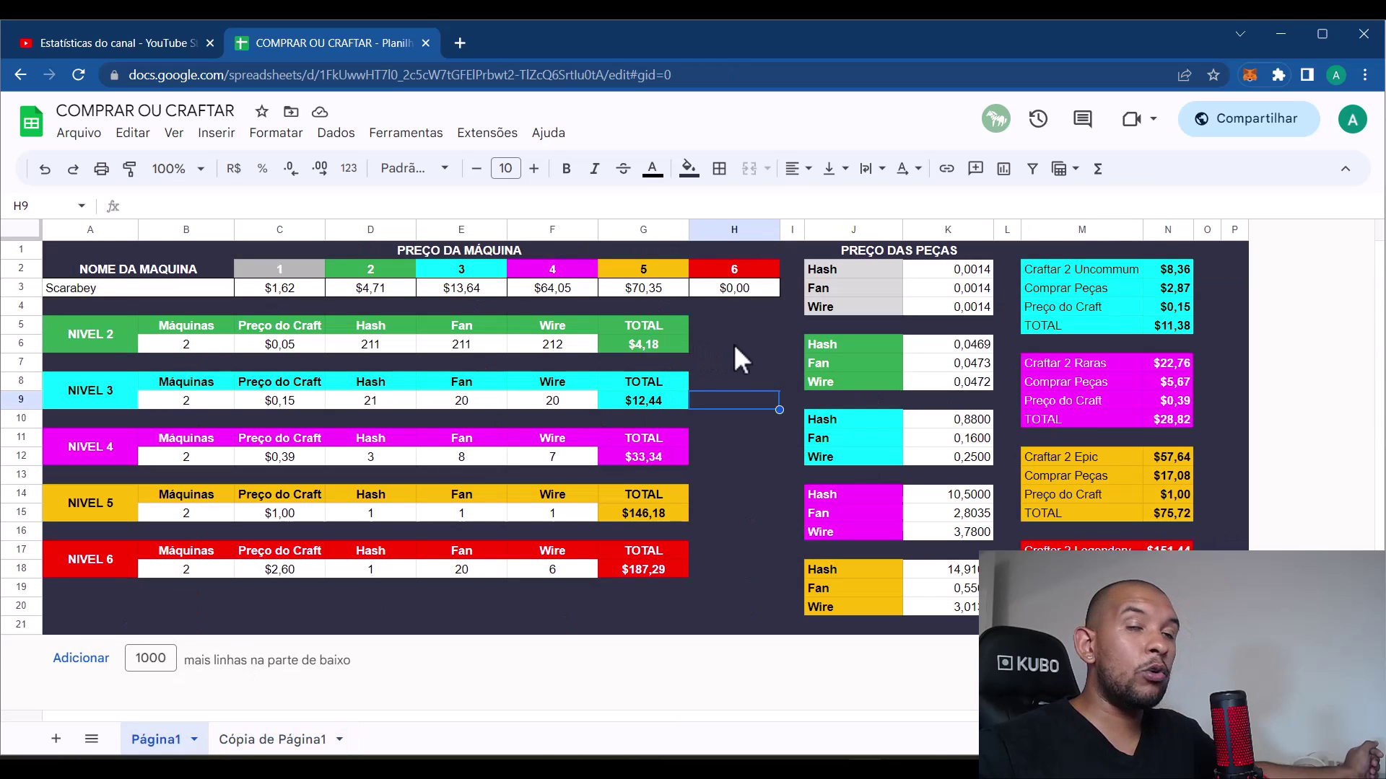
pyautogui.click(767, 326)
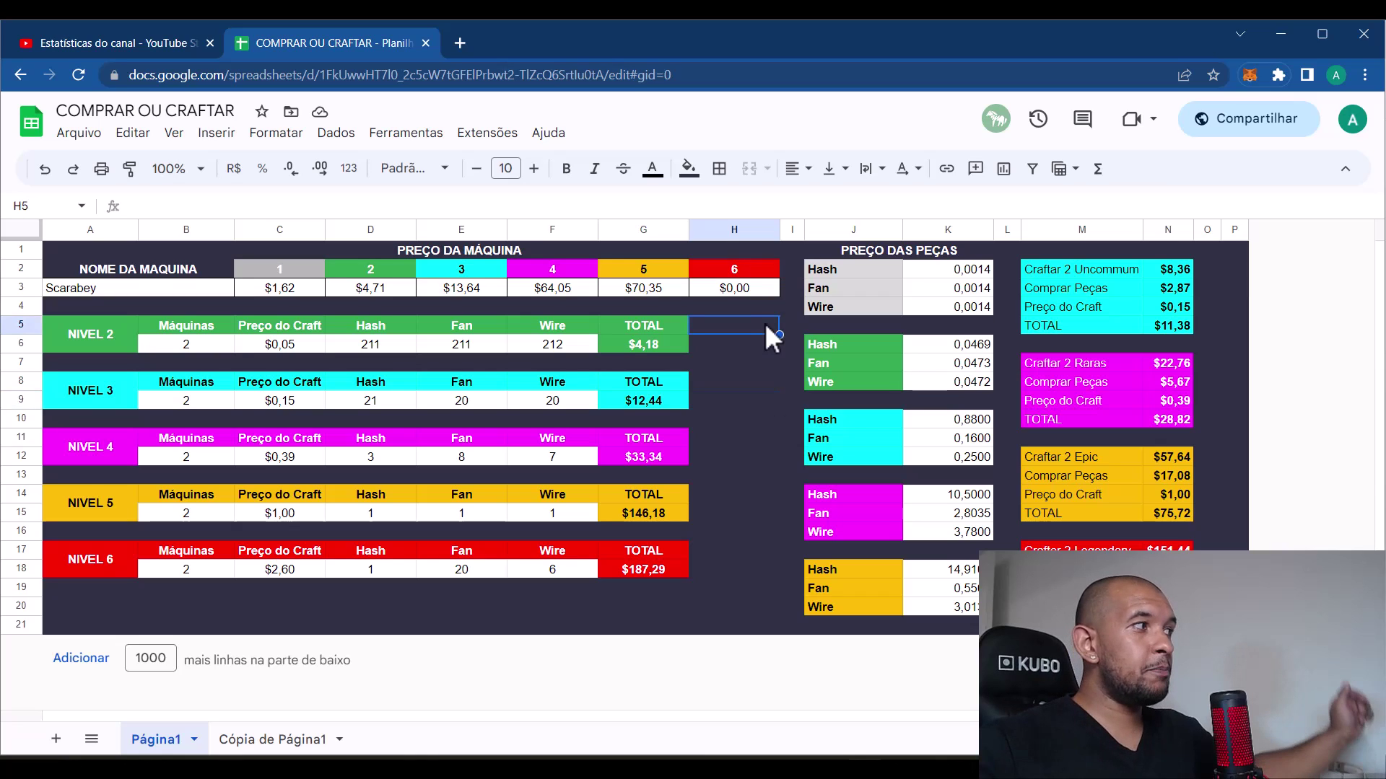
pyautogui.click(106, 288)
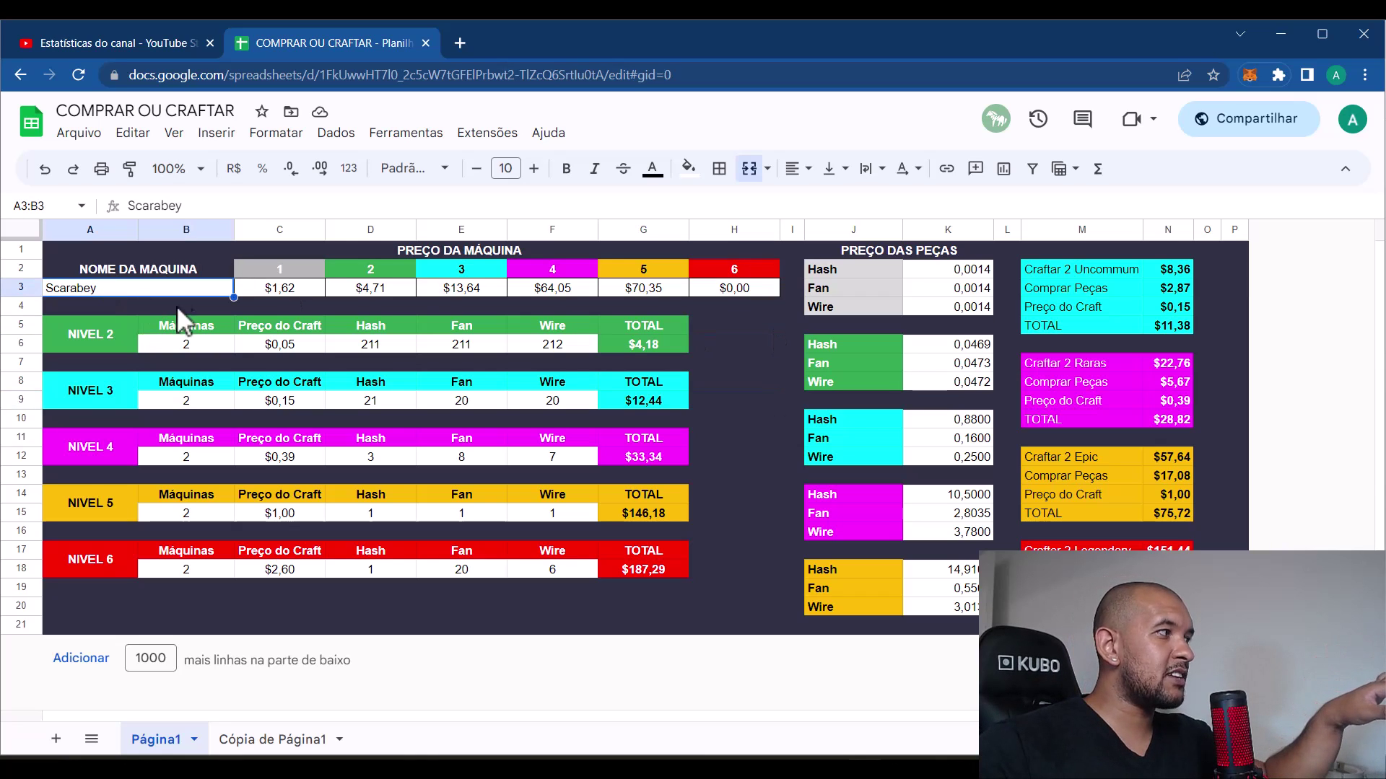
pyautogui.click(306, 288)
pyautogui.click(362, 284)
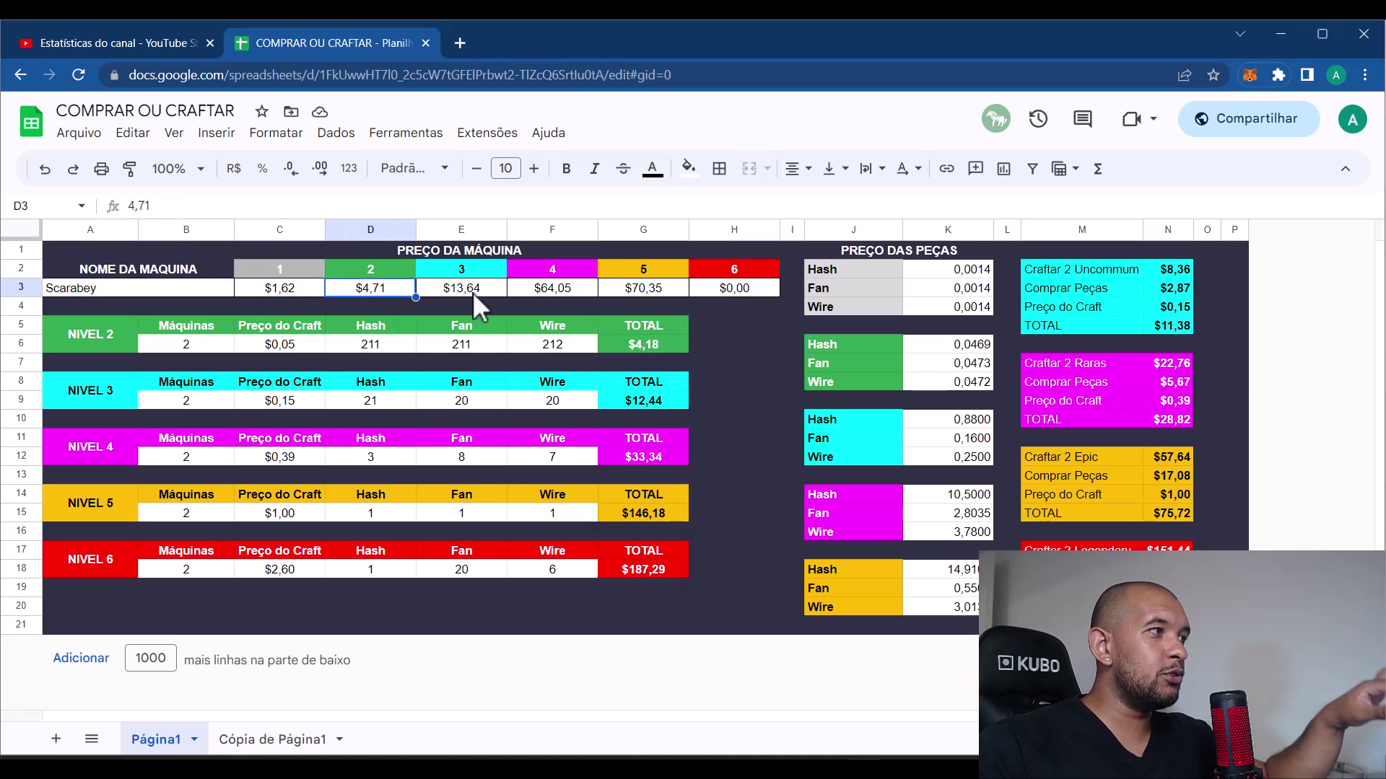
pyautogui.click(484, 289)
pyautogui.click(553, 287)
pyautogui.click(651, 288)
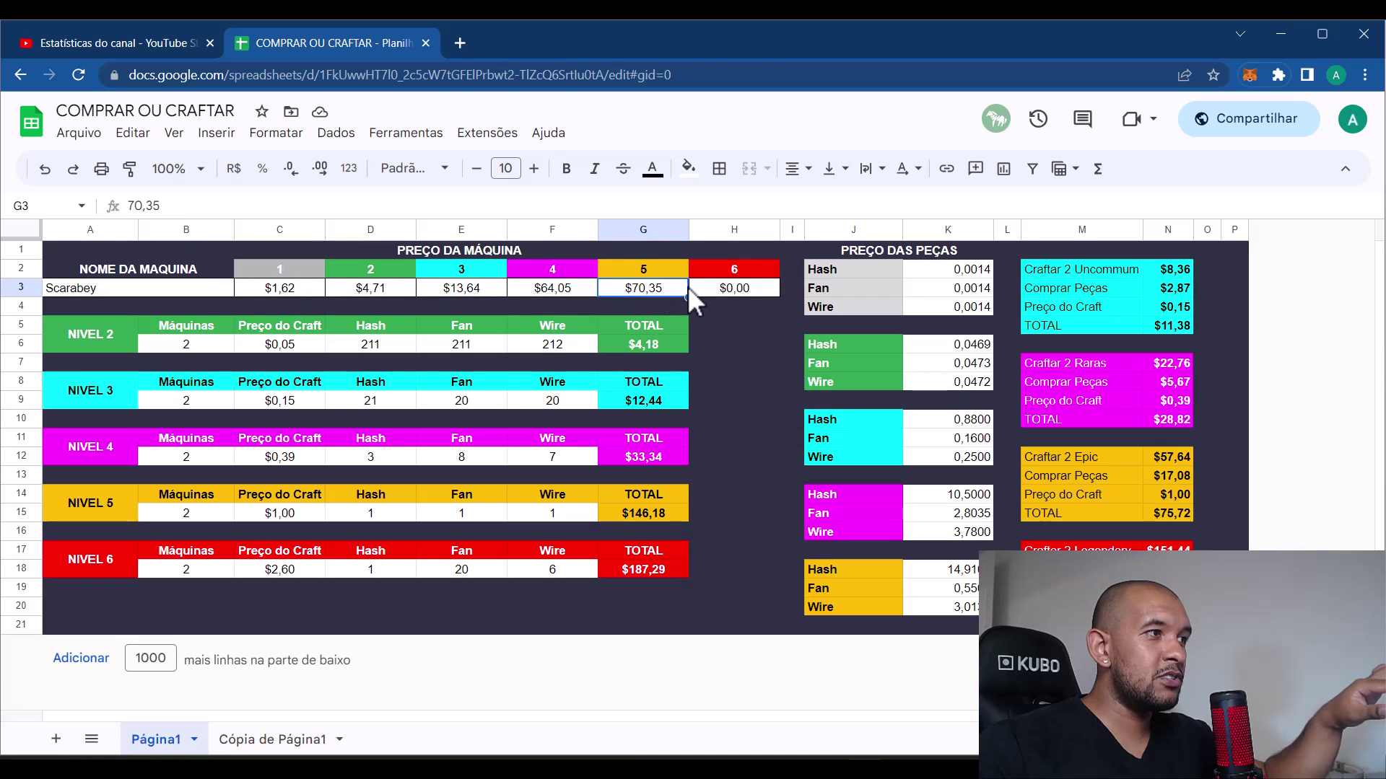
pyautogui.click(768, 337)
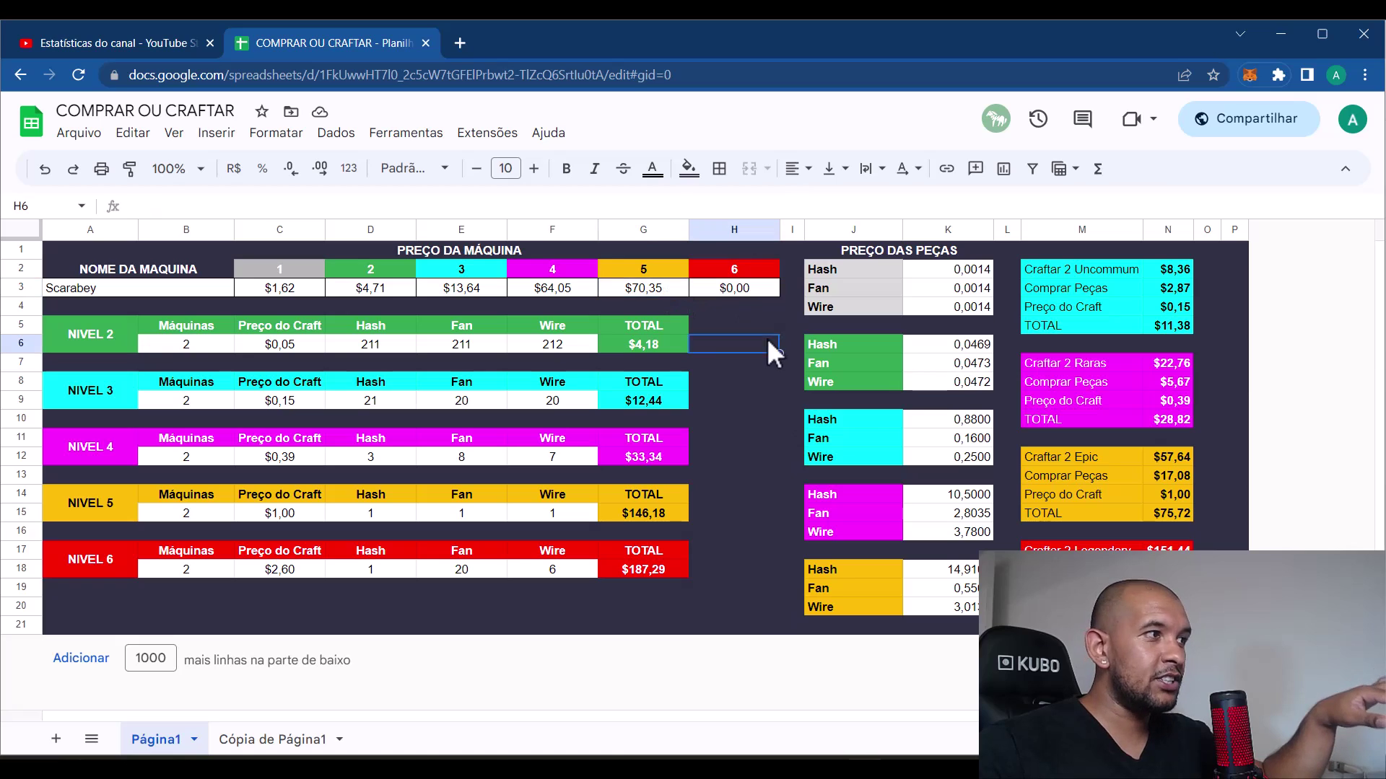
# Examine the NIVEL 2 and NIVEL 3 craft totals and compare them with the Rare Scarabey sale price in RollerCoin
pyautogui.click(661, 344)
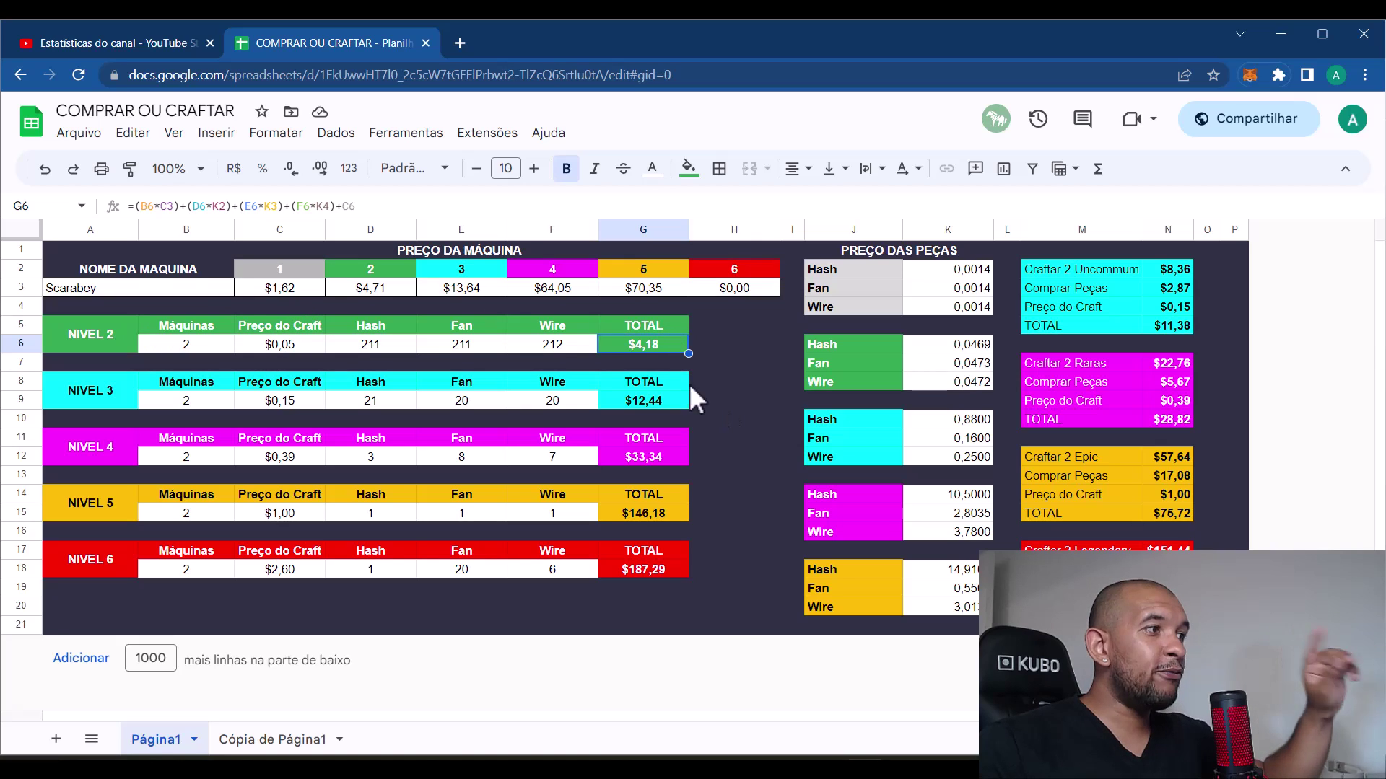
pyautogui.click(103, 391)
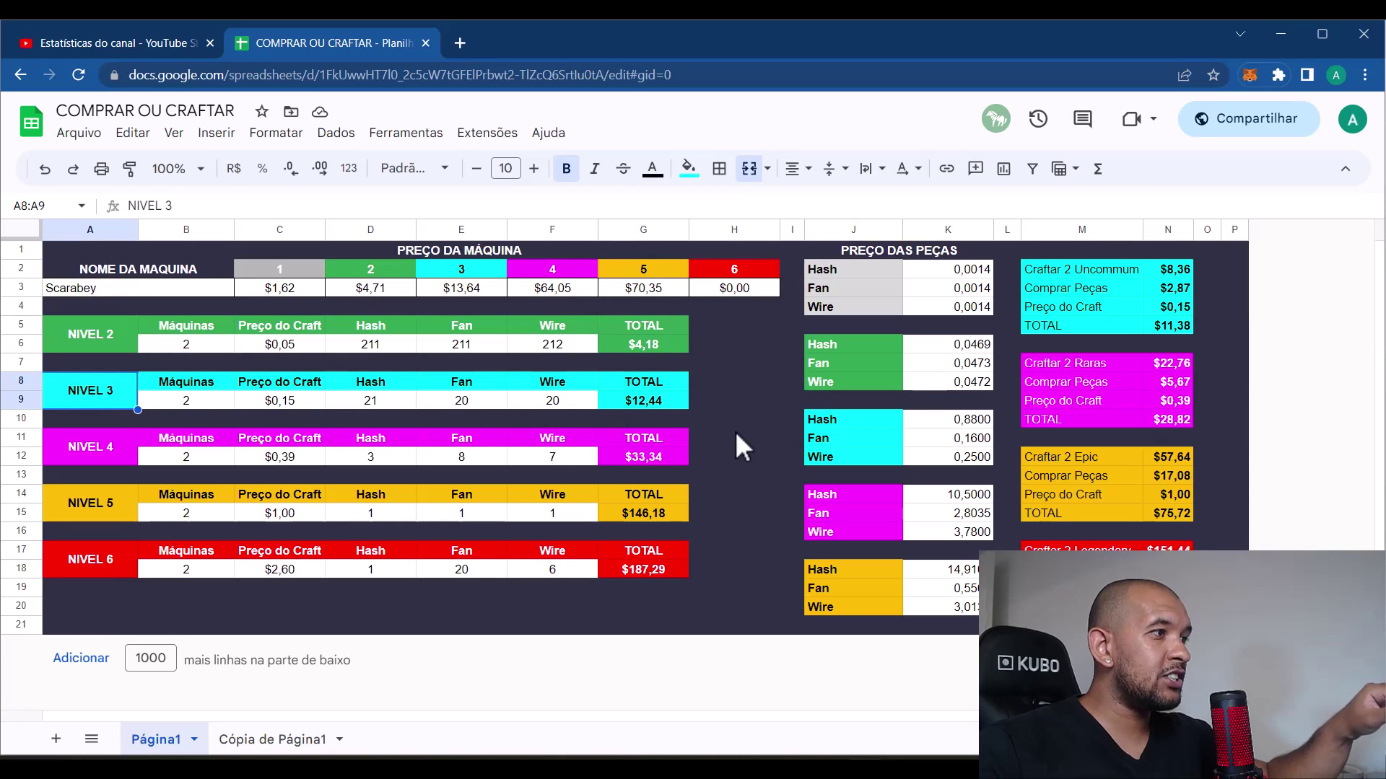
pyautogui.click(653, 402)
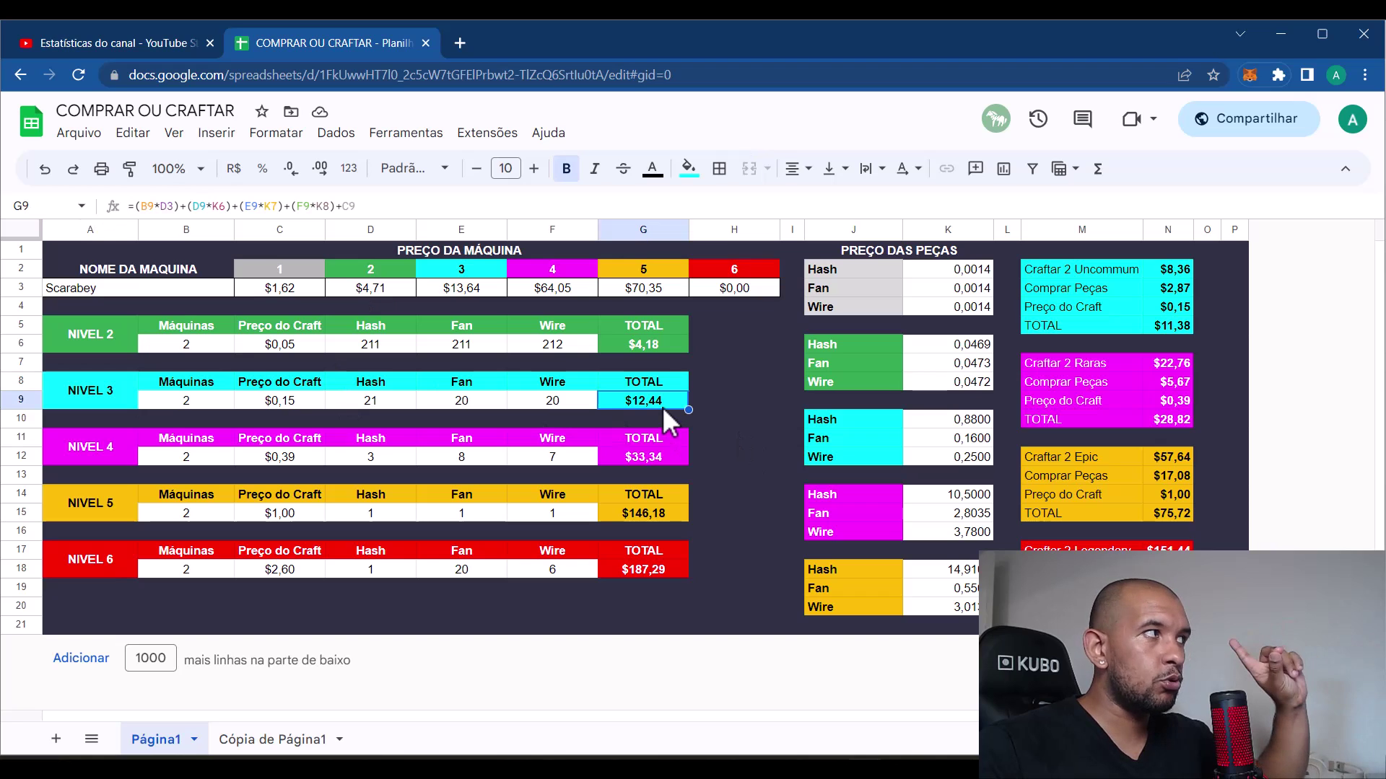
pyautogui.hotkey('alt', 'Tab')
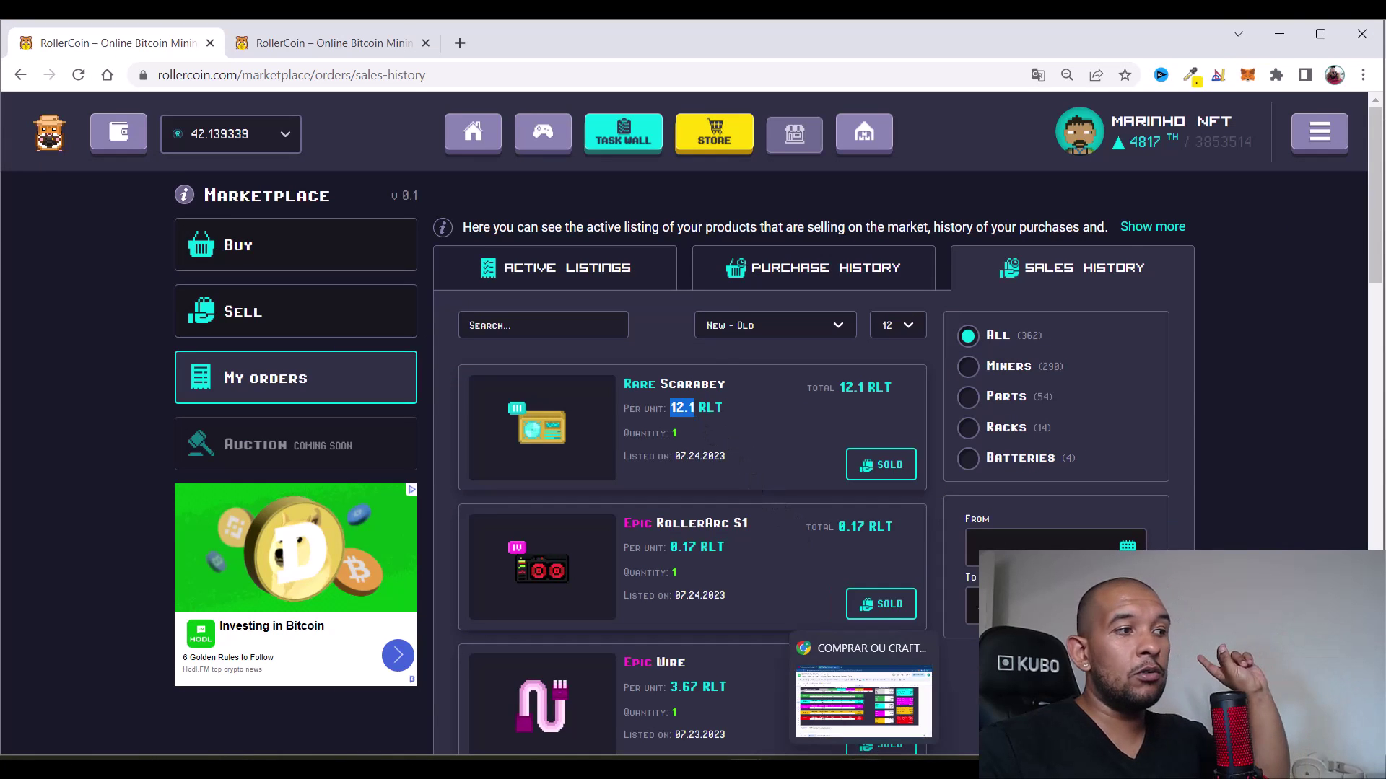
pyautogui.hotkey('alt', 'Tab')
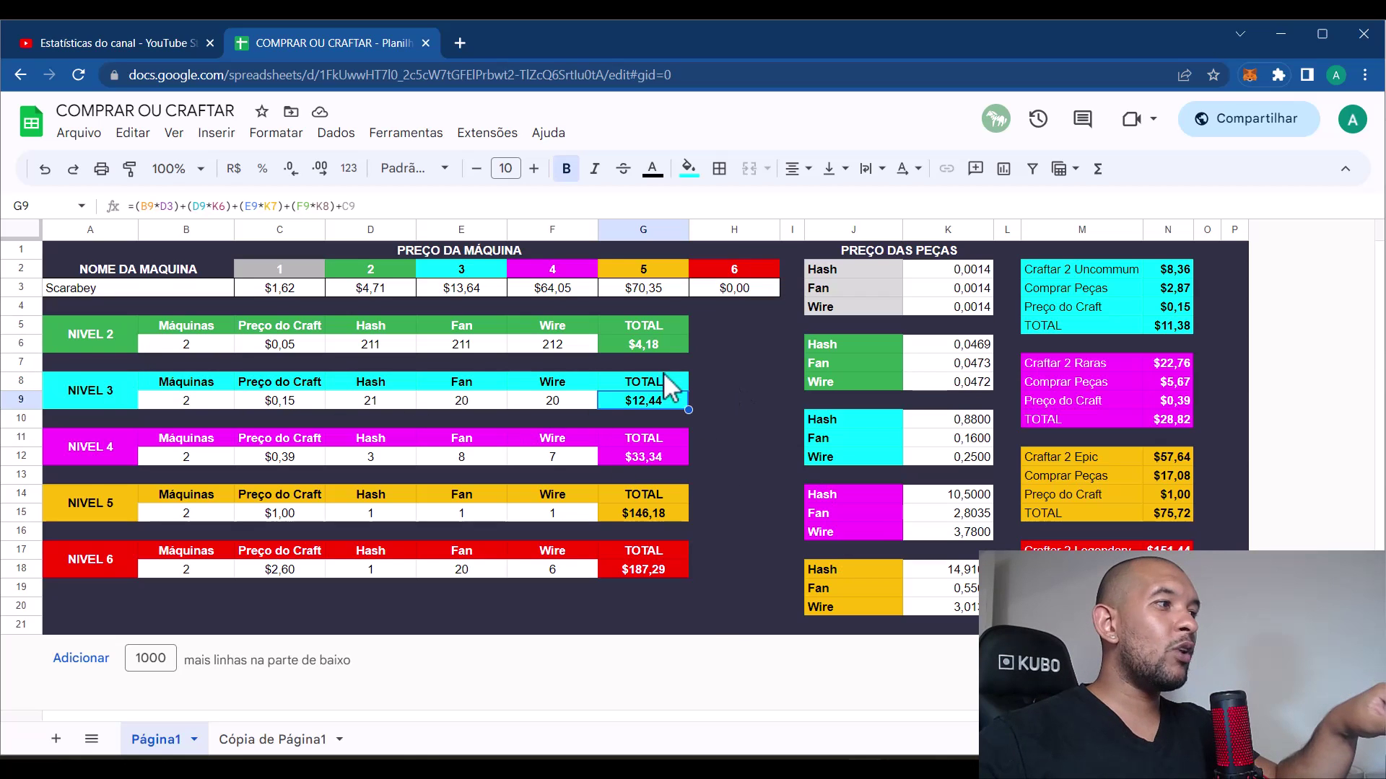
# Compare the NIVEL 2 craft total and the level 1 Scarabey price with the Craftar 2 Uncommum block's TOTAL
pyautogui.click(652, 343)
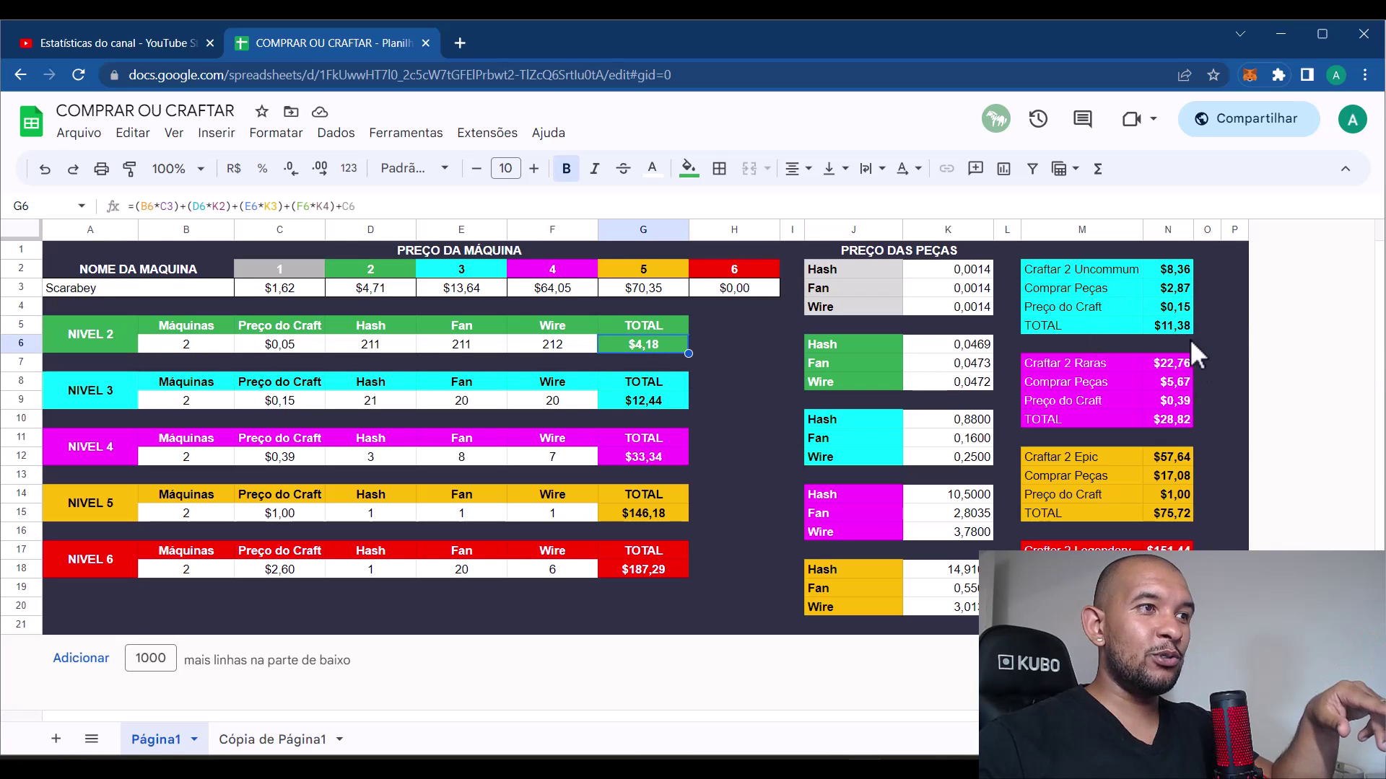
pyautogui.click(1088, 278)
pyautogui.click(272, 287)
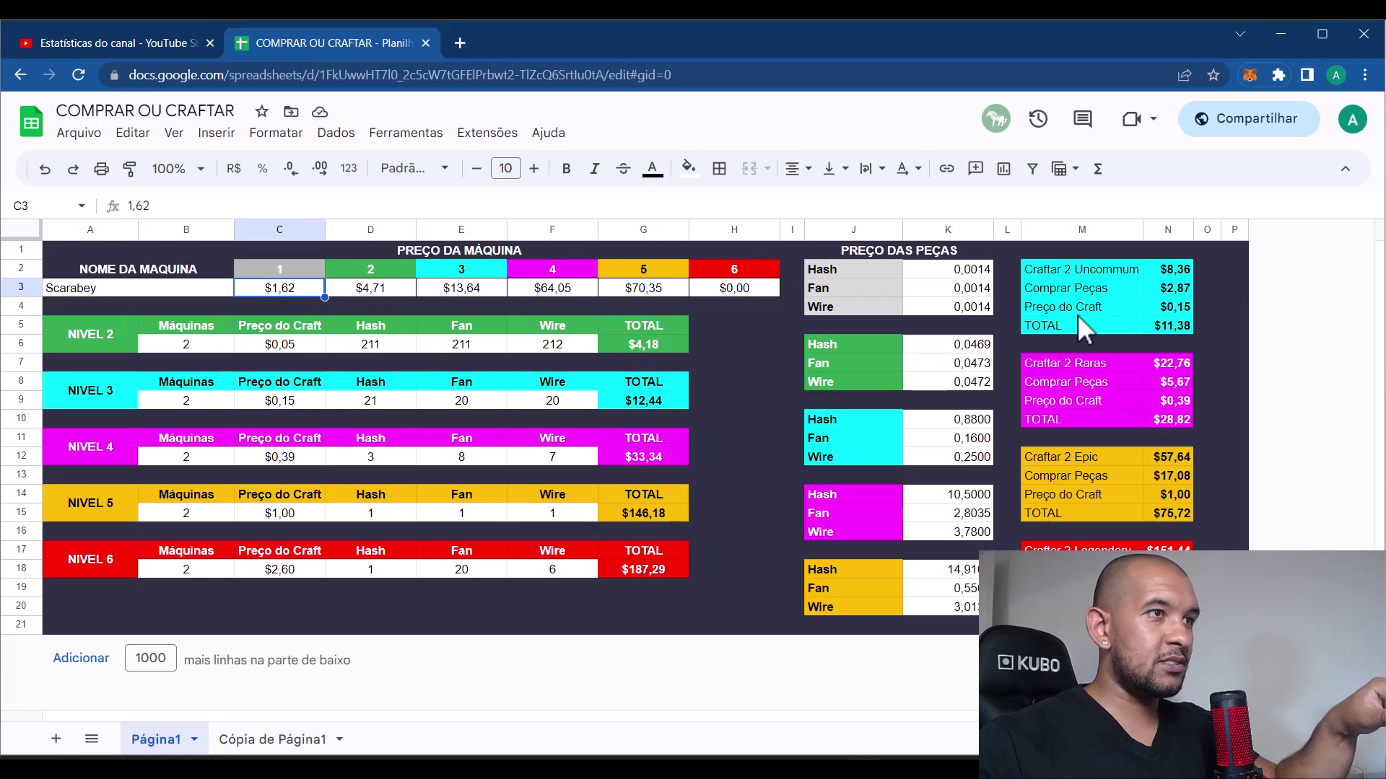
pyautogui.click(659, 345)
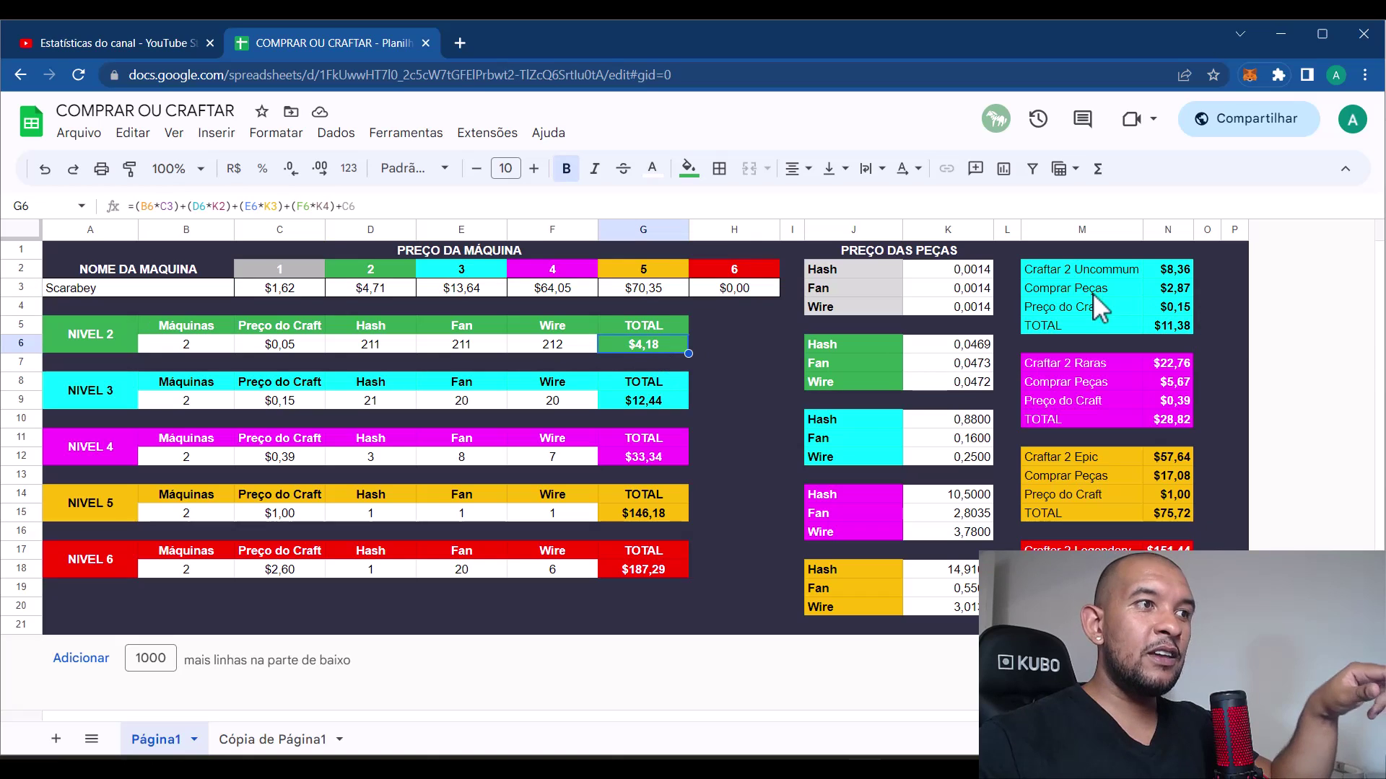
pyautogui.click(1184, 329)
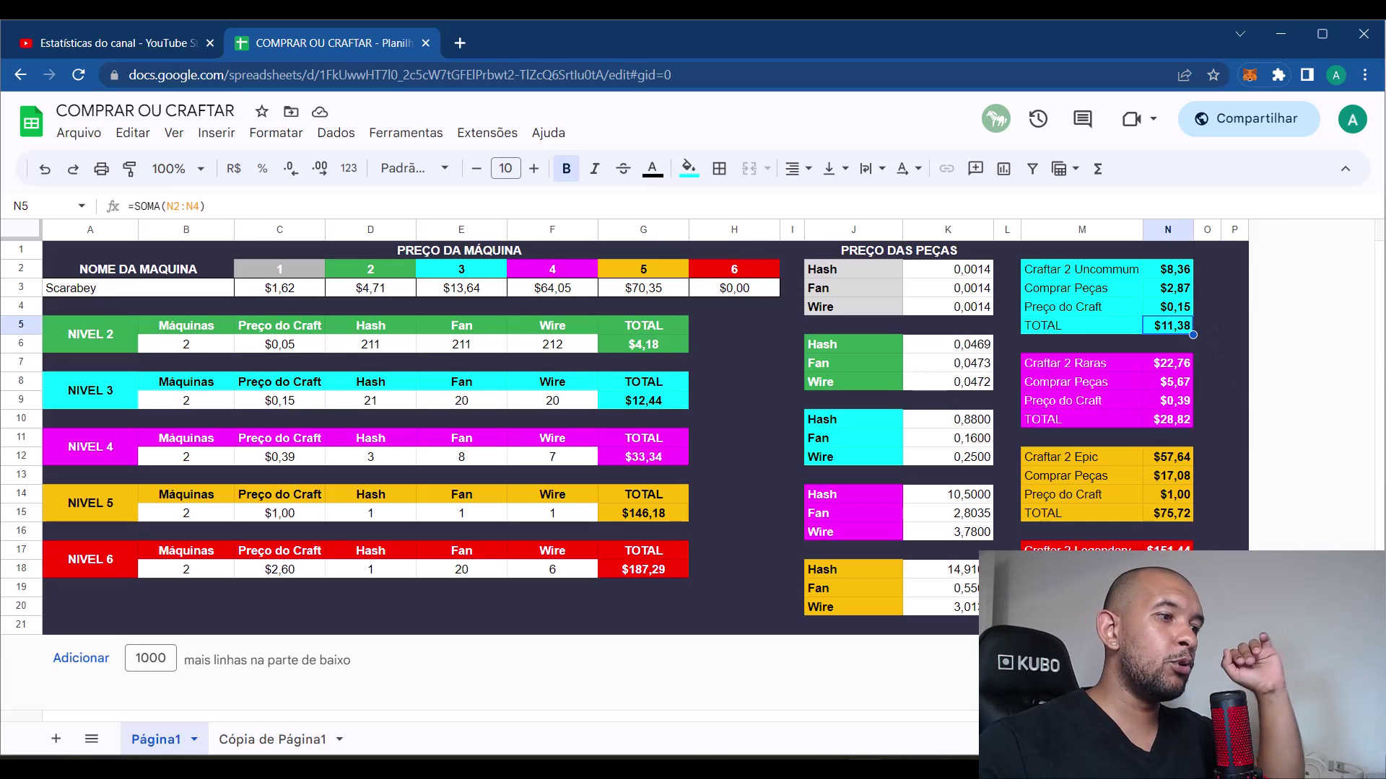
# Switch to RollerCoin and search the Marketplace's Buy section for Scarabey
pyautogui.moveTo(866, 759)
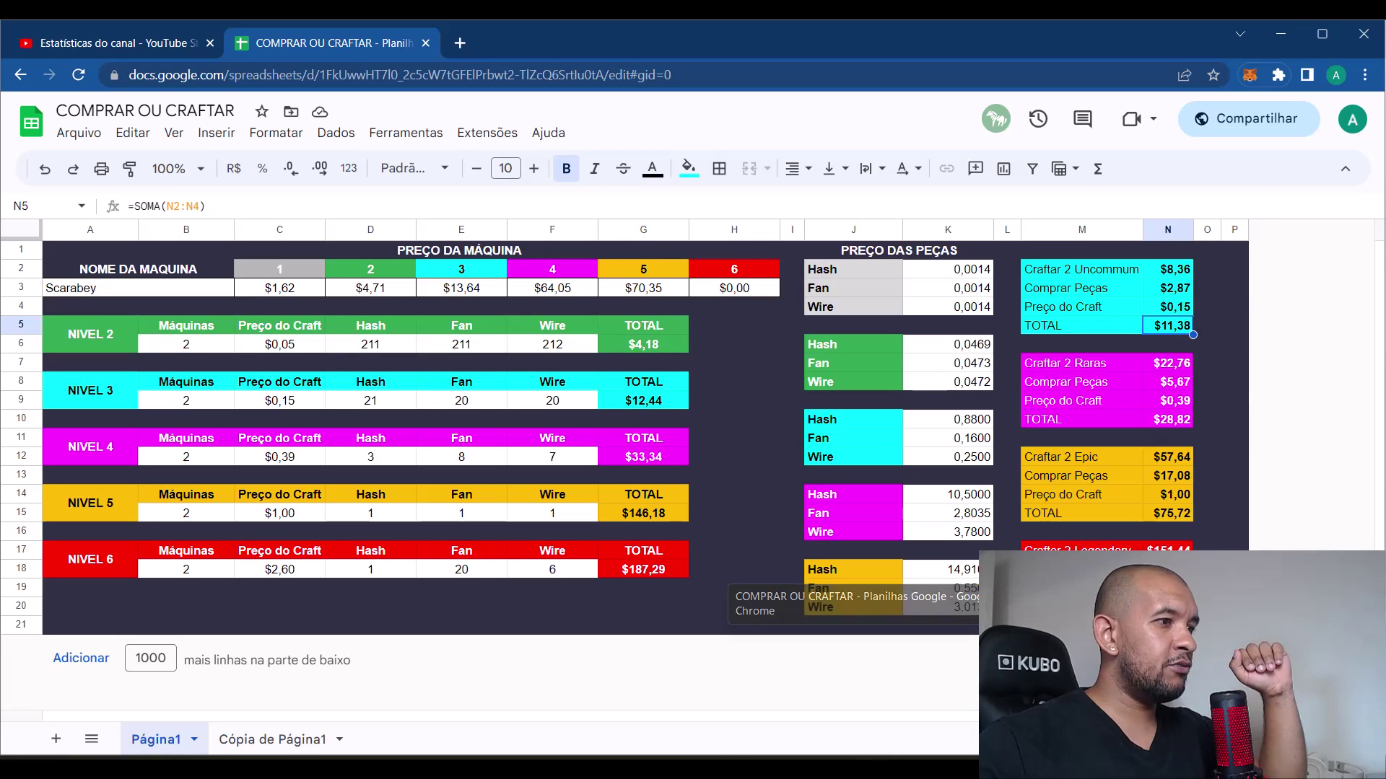
pyautogui.hotkey('alt', 'Tab')
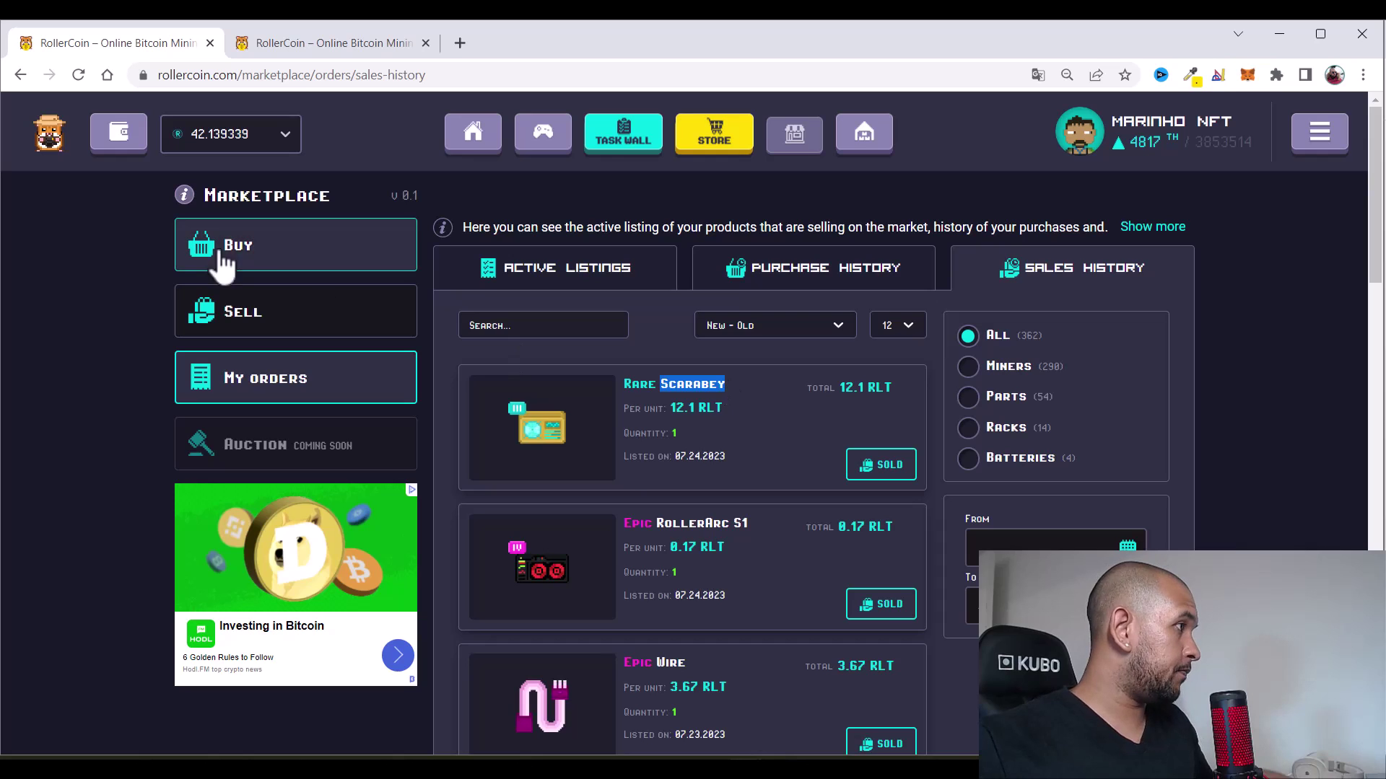
pyautogui.click(265, 246)
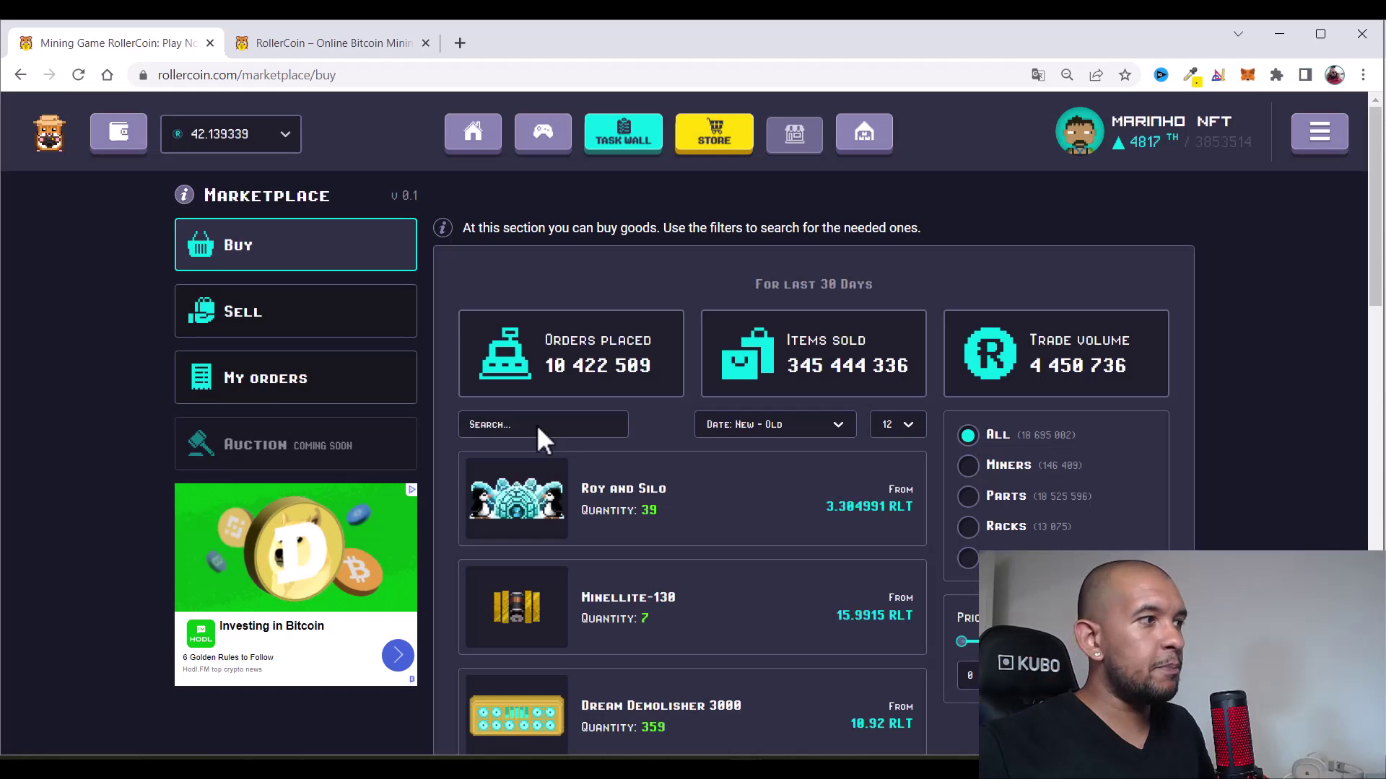
pyautogui.click(536, 425)
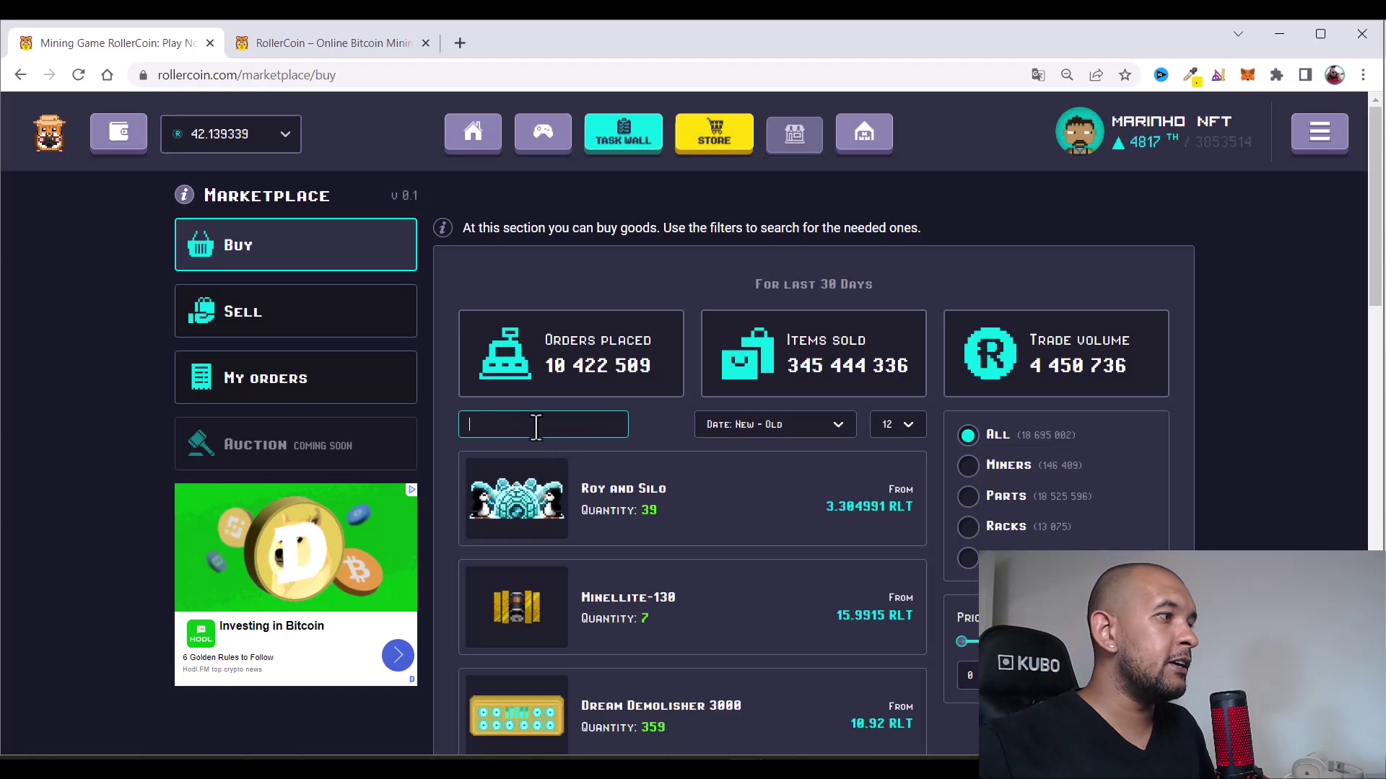
pyautogui.write('Scarabey')
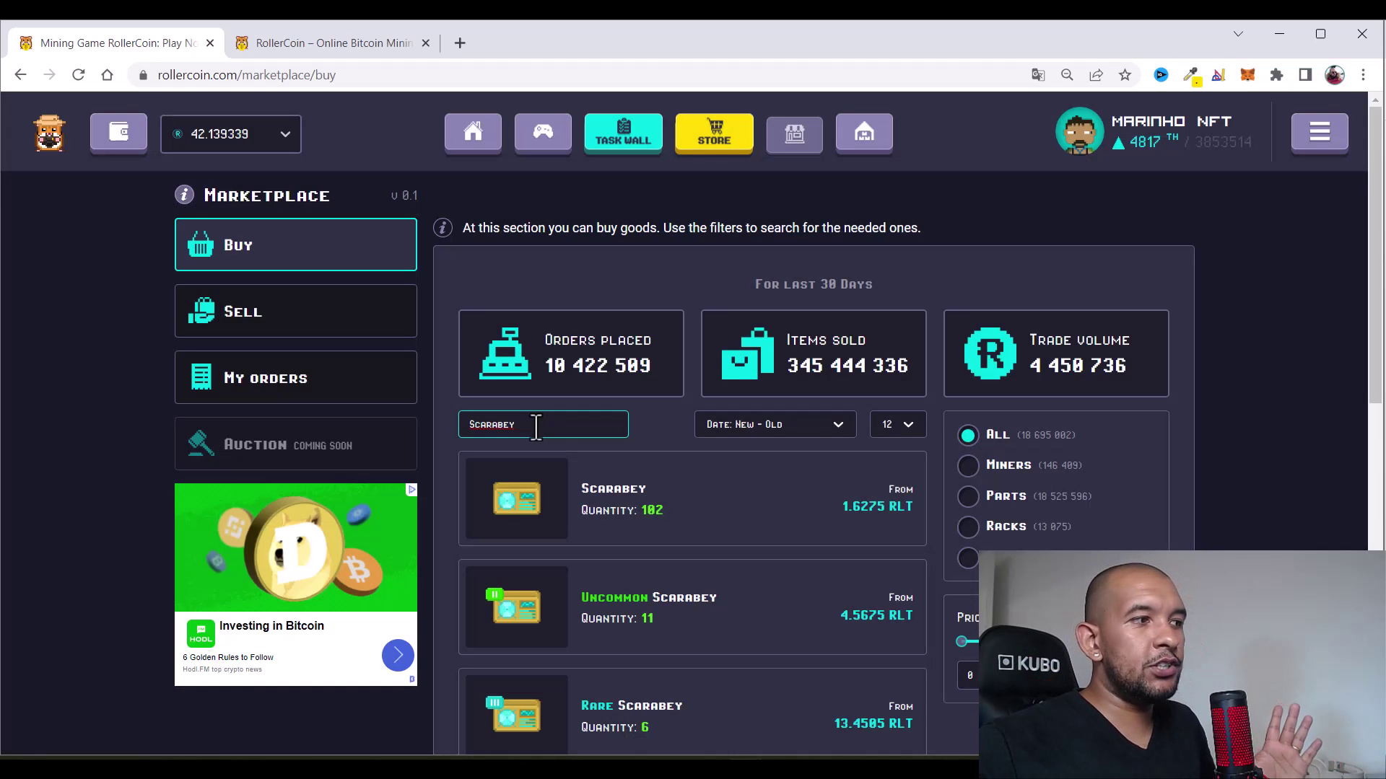
pyautogui.scroll(-2, 730, 521)
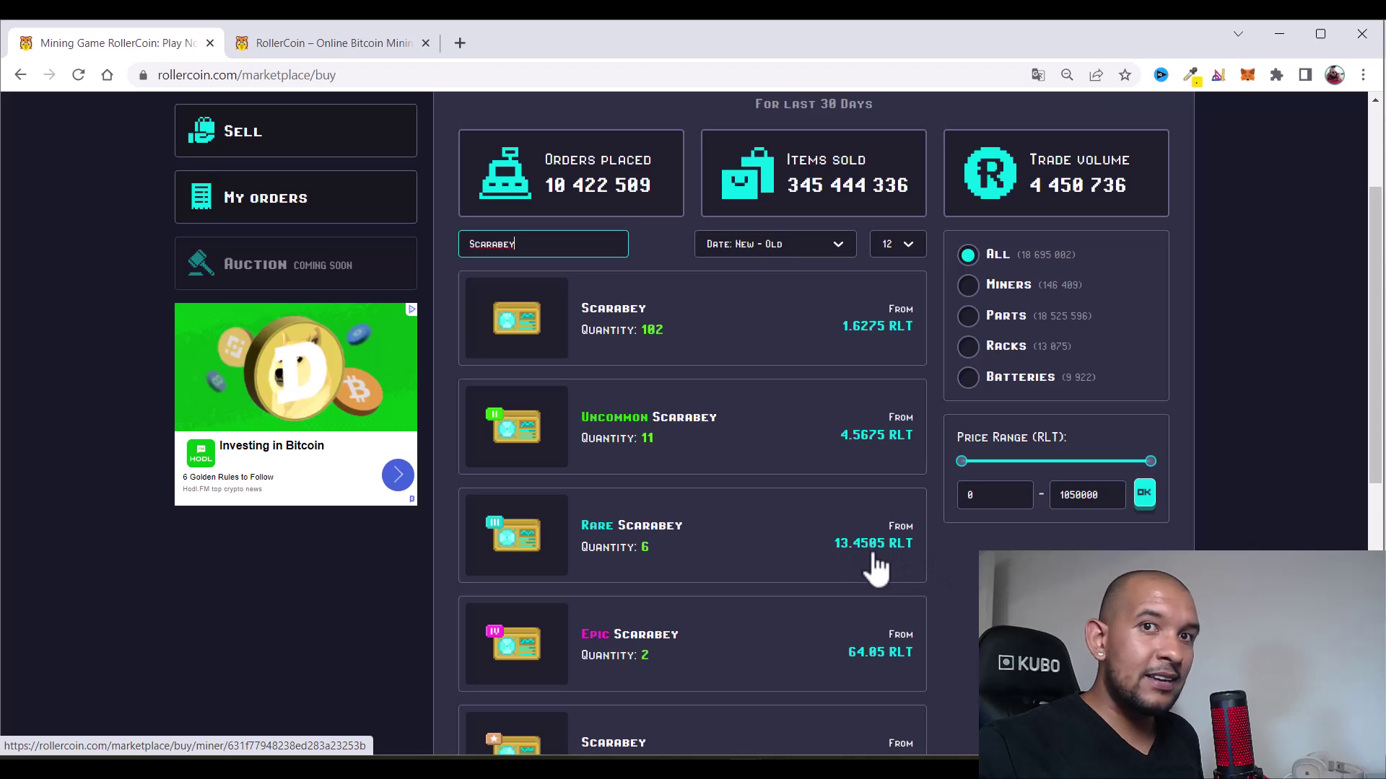
# Open the basic Scarabey miner's listing and set the purchase quantity to 4
pyautogui.click(310, 45)
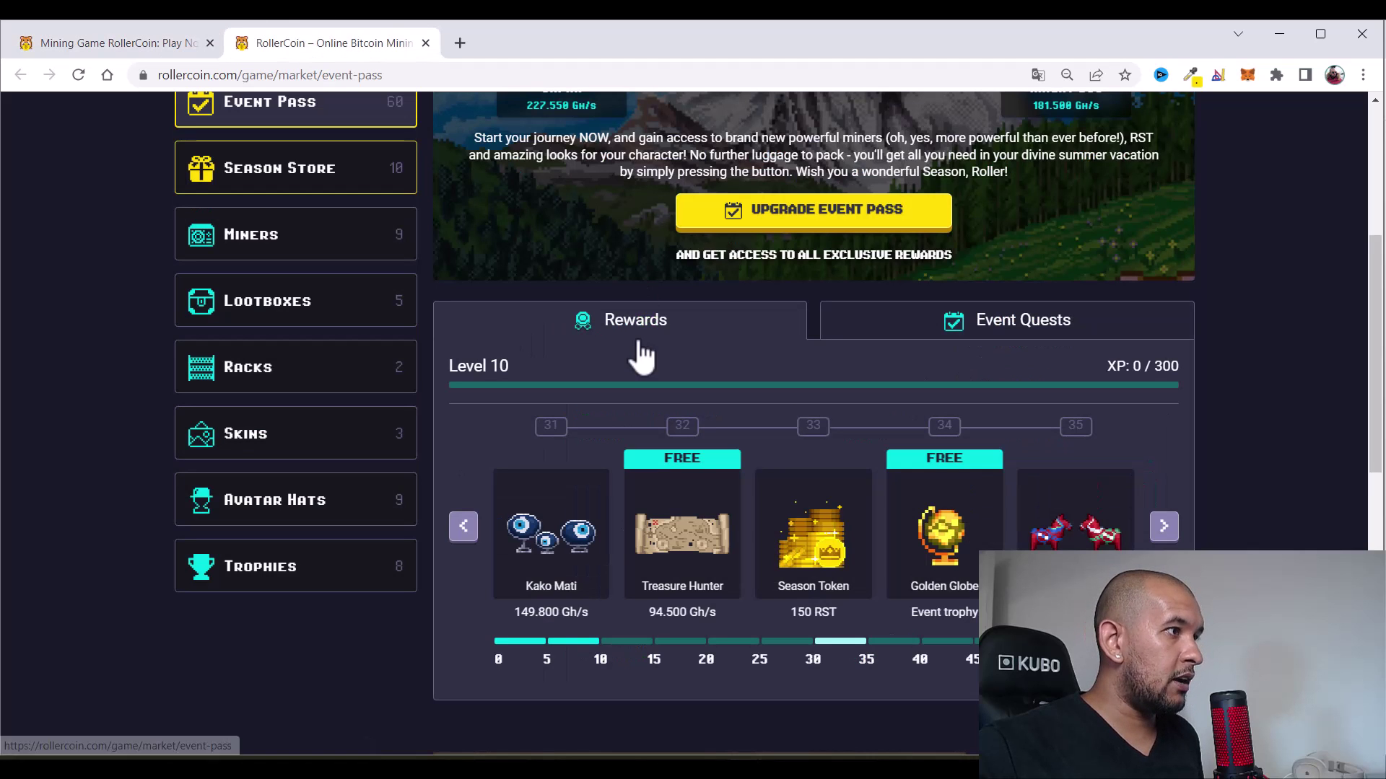
pyautogui.click(78, 42)
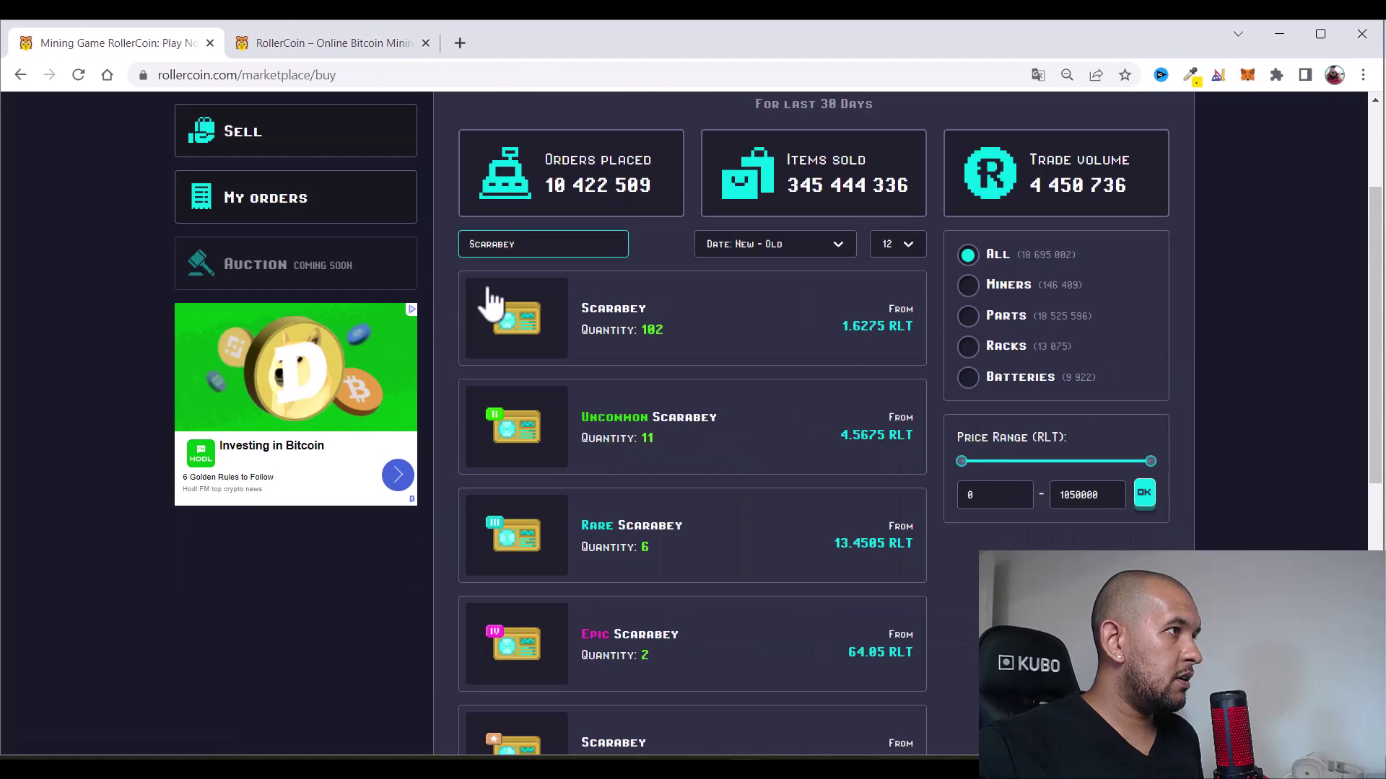
pyautogui.click(782, 337)
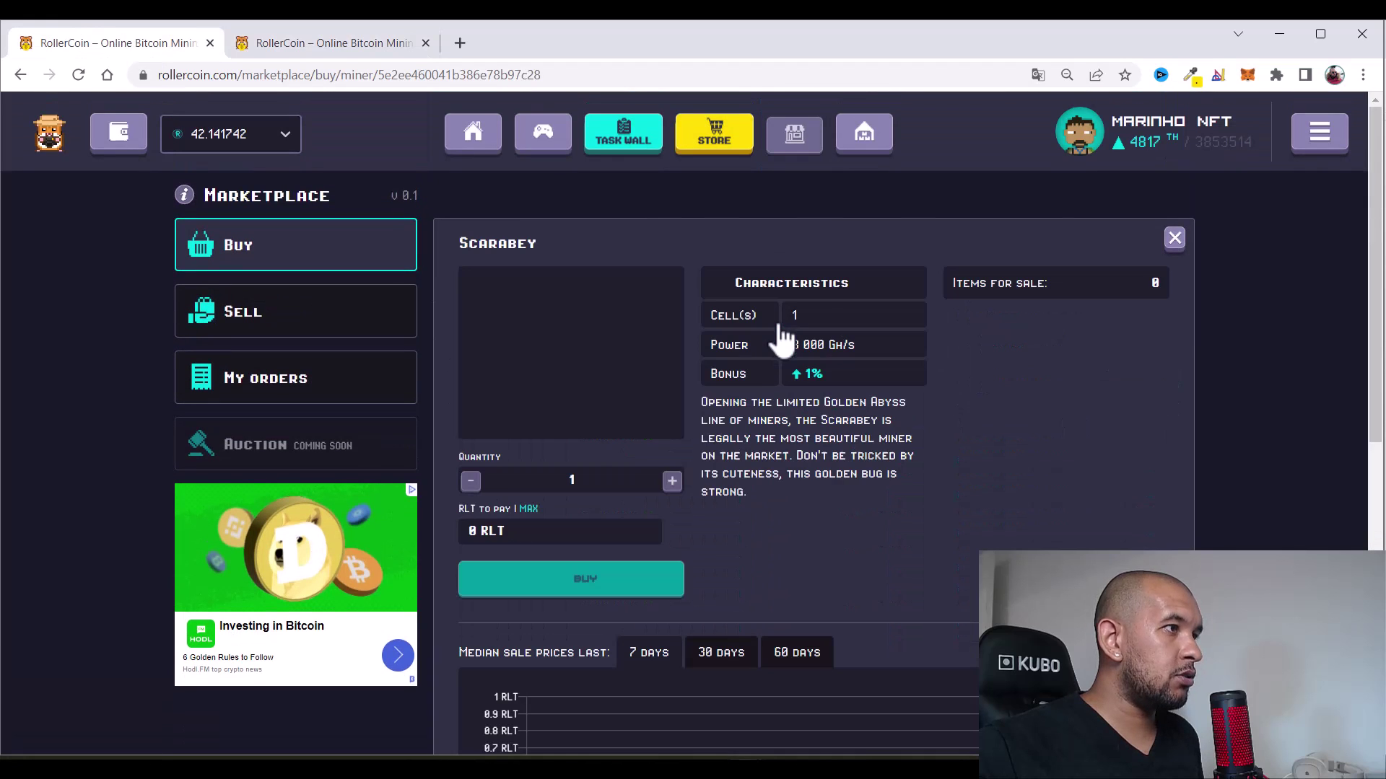
pyautogui.moveTo(593, 475); pyautogui.dragTo(542, 480)
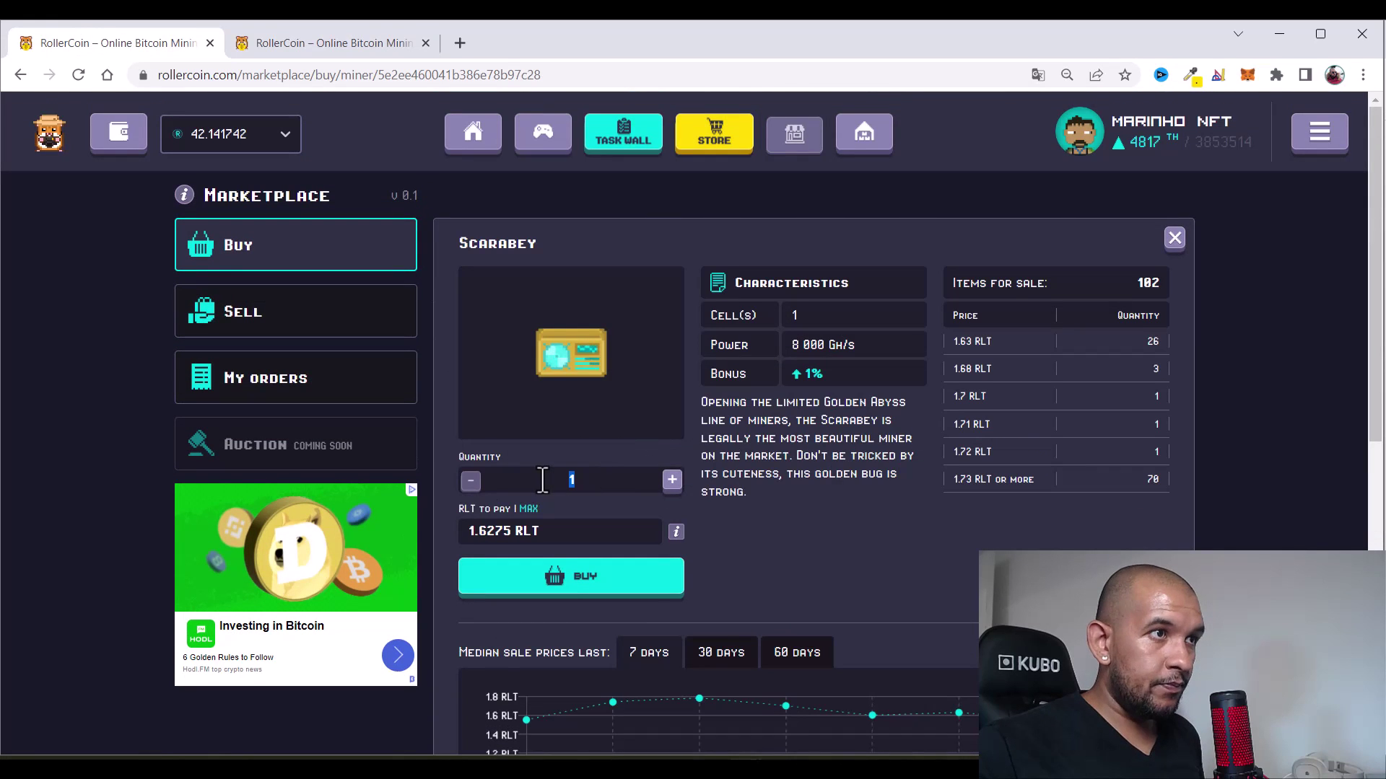
pyautogui.write('4')
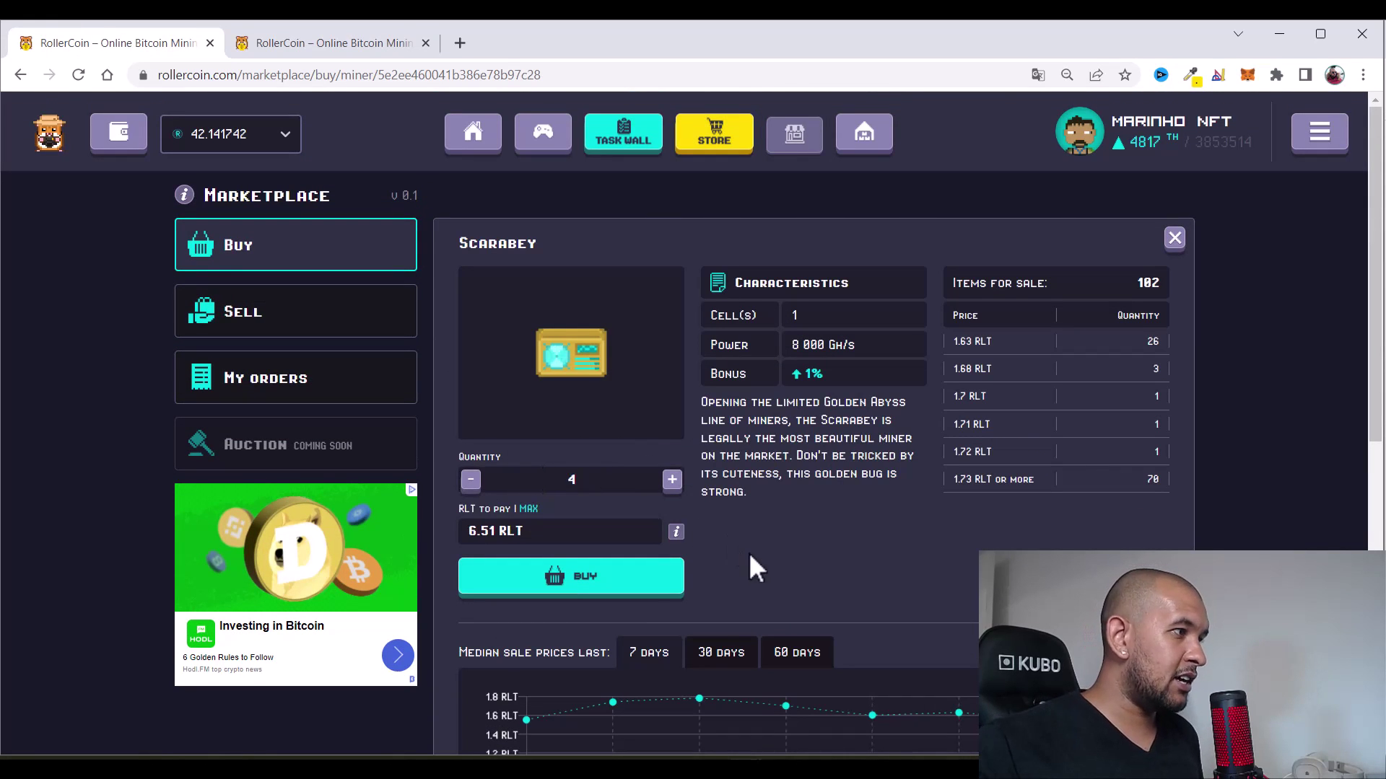
# Bring up the Calculator, clear it, move it beside the listing, enter the cost 6,51 and return to RollerCoin
pyautogui.click(908, 753)
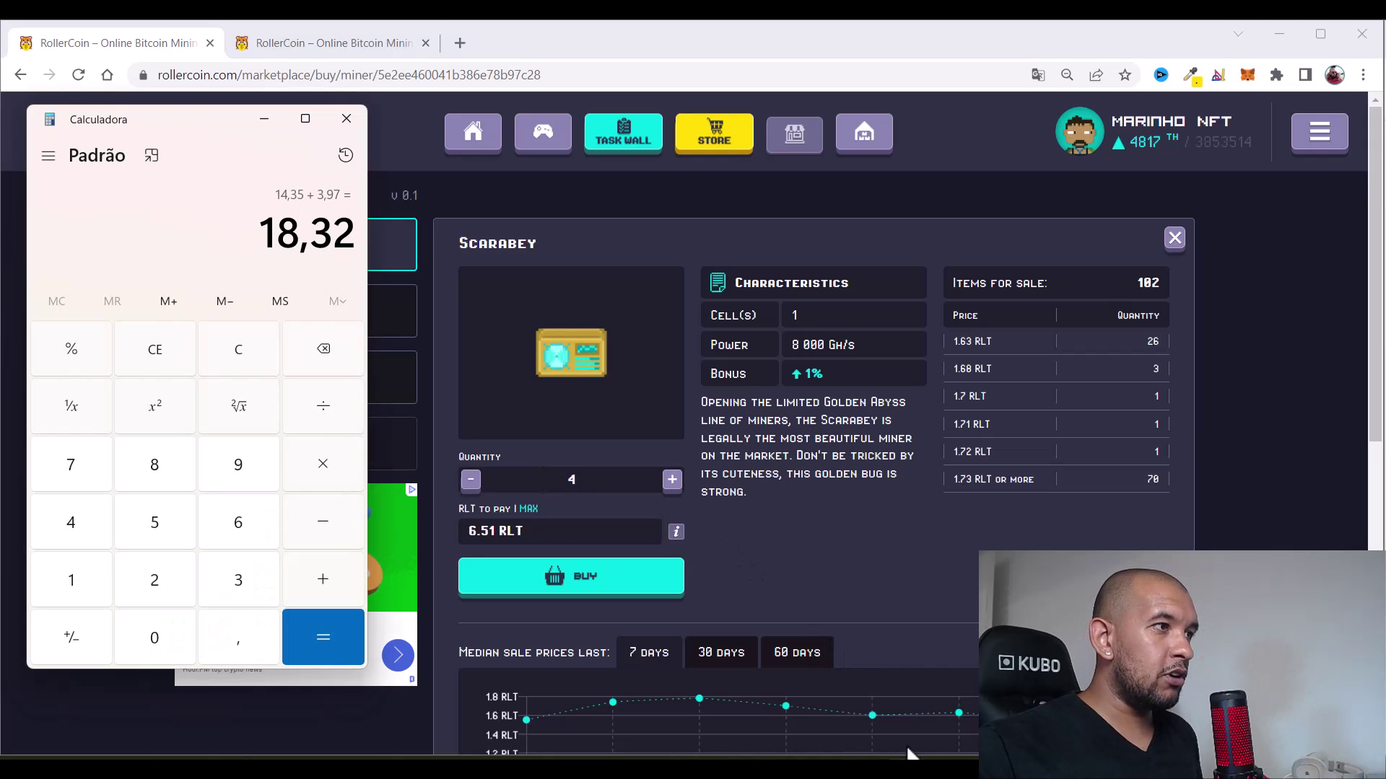
pyautogui.click(217, 360)
pyautogui.moveTo(235, 130); pyautogui.dragTo(1042, 241)
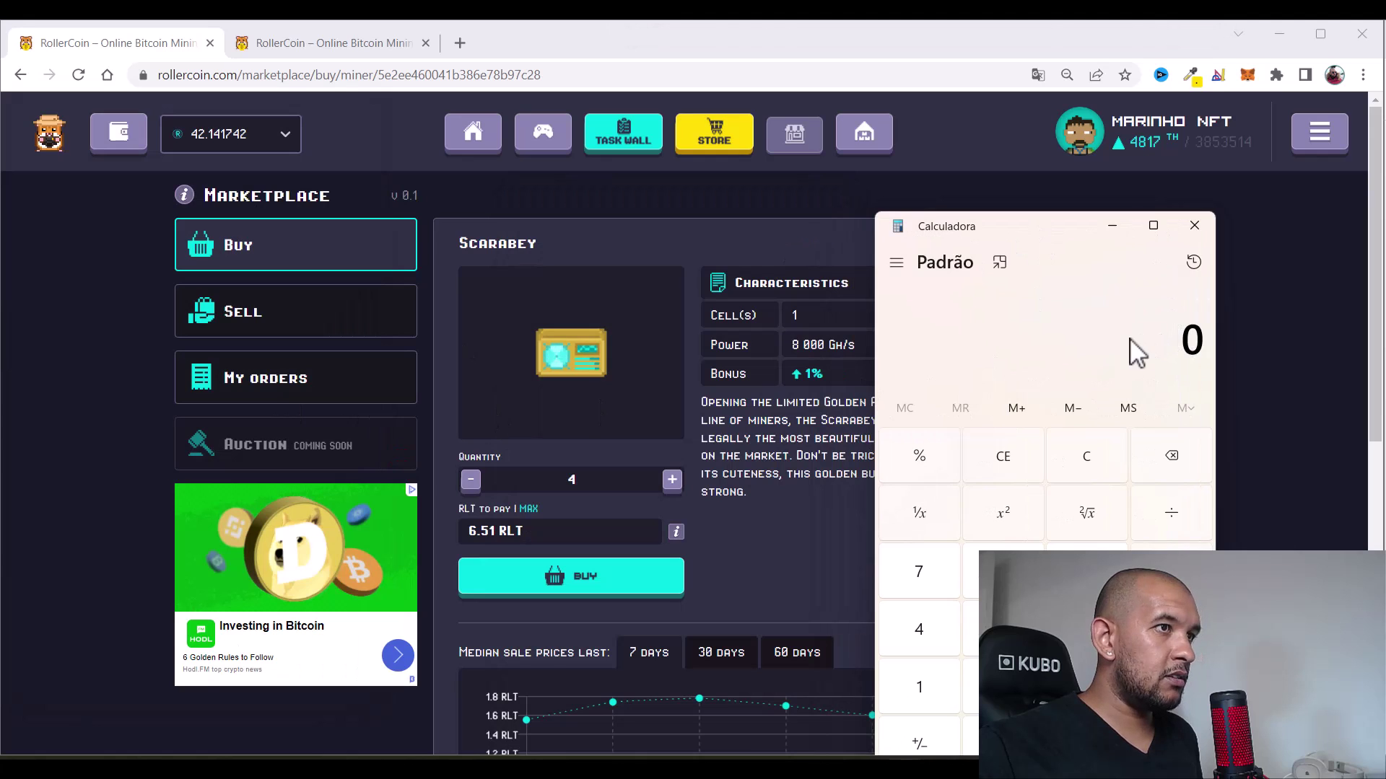
pyautogui.write('6,')
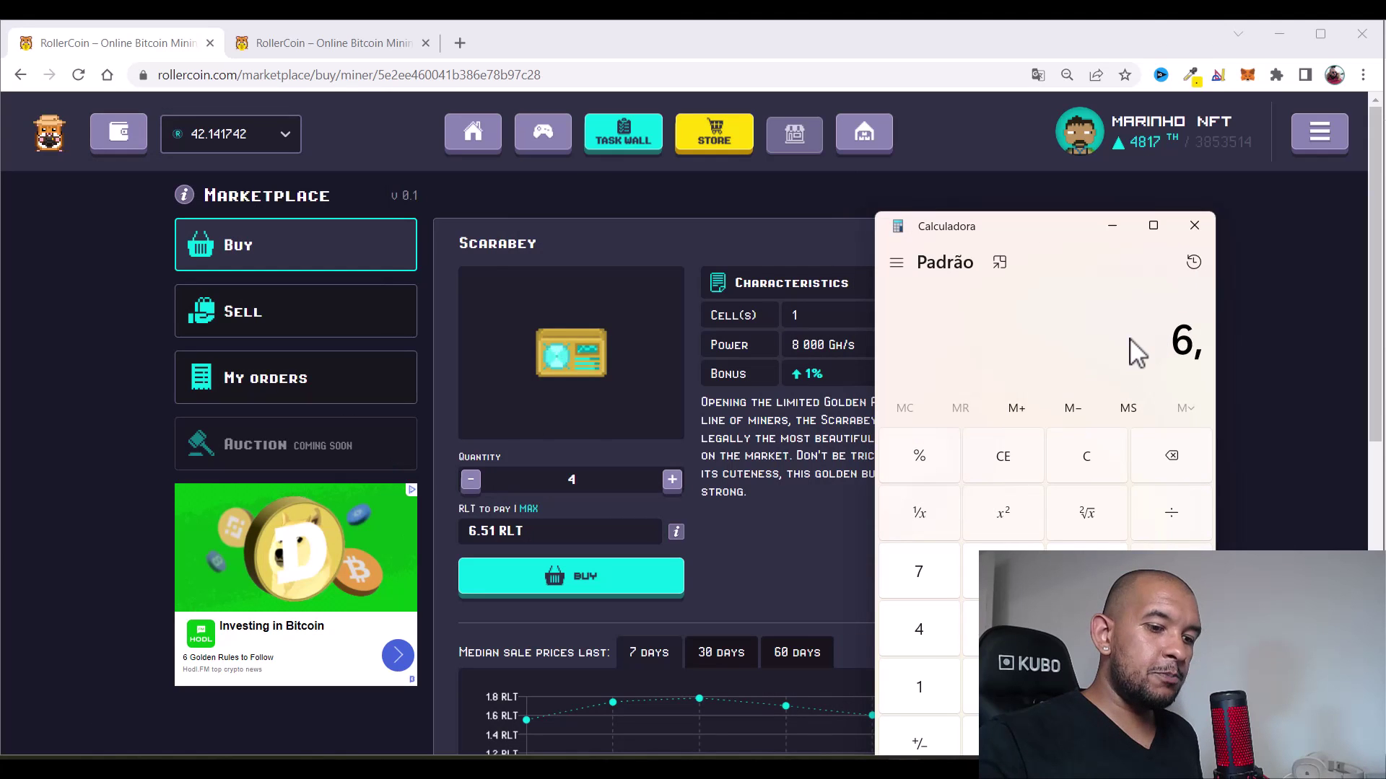
pyautogui.write('51')
pyautogui.click(840, 425)
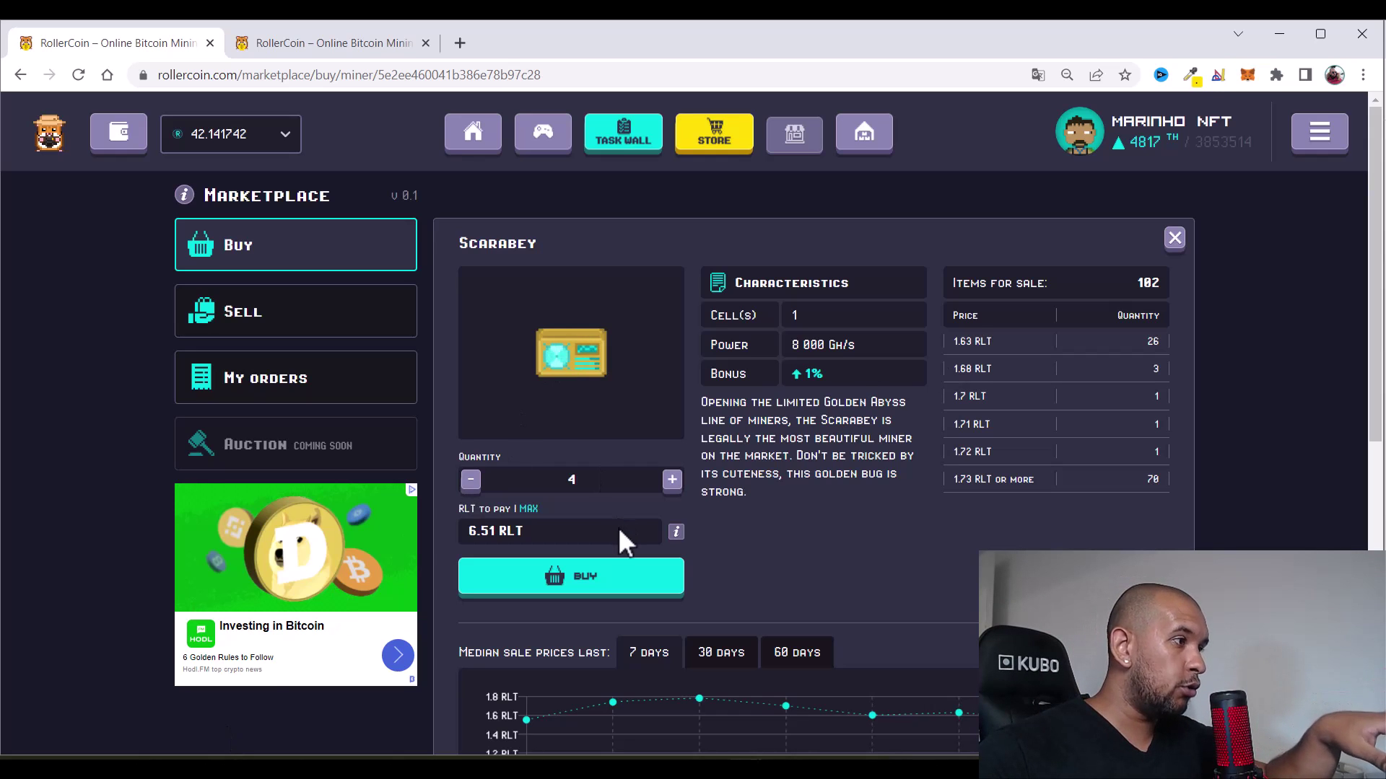
# Buy the four Scarabey miners, check the cost noted in the Calculator and minimize it
pyautogui.click(575, 580)
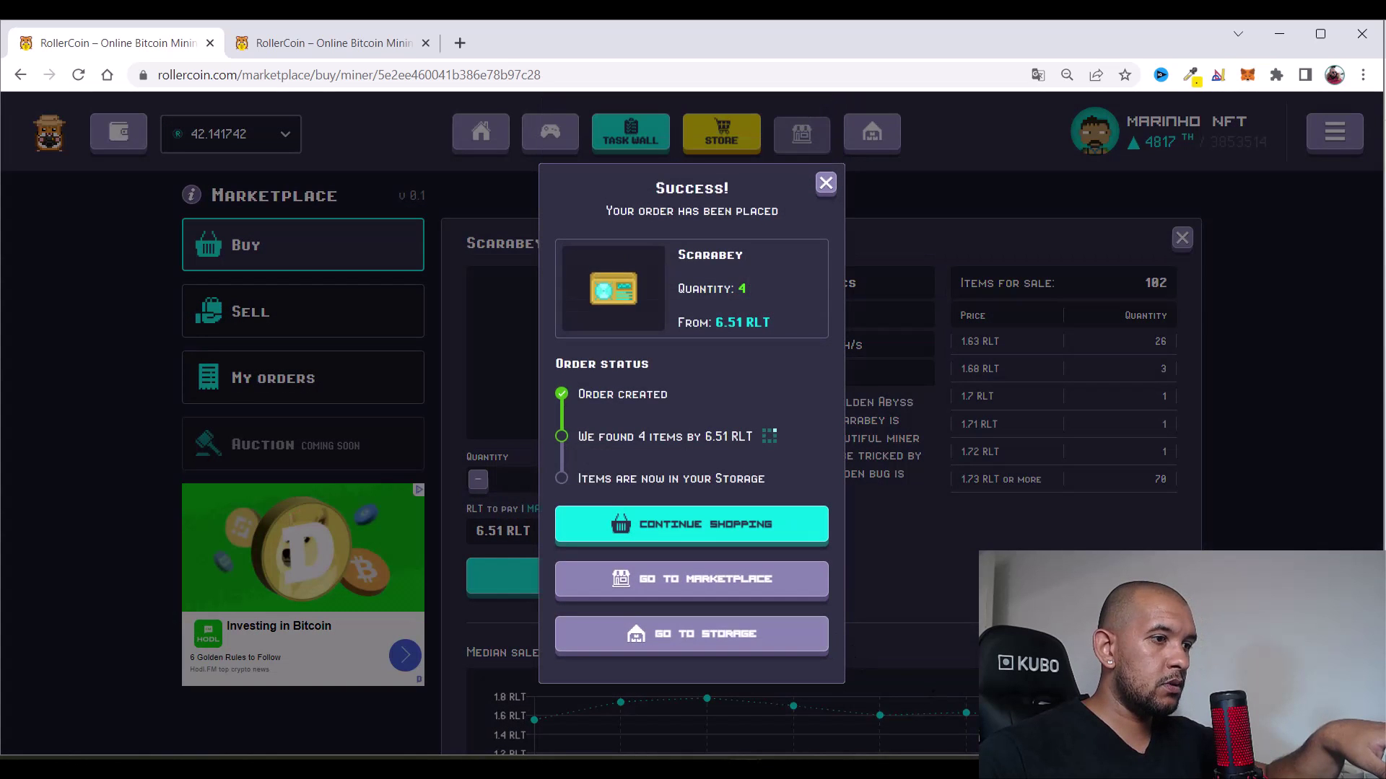
pyautogui.hotkey('alt', 'Tab')
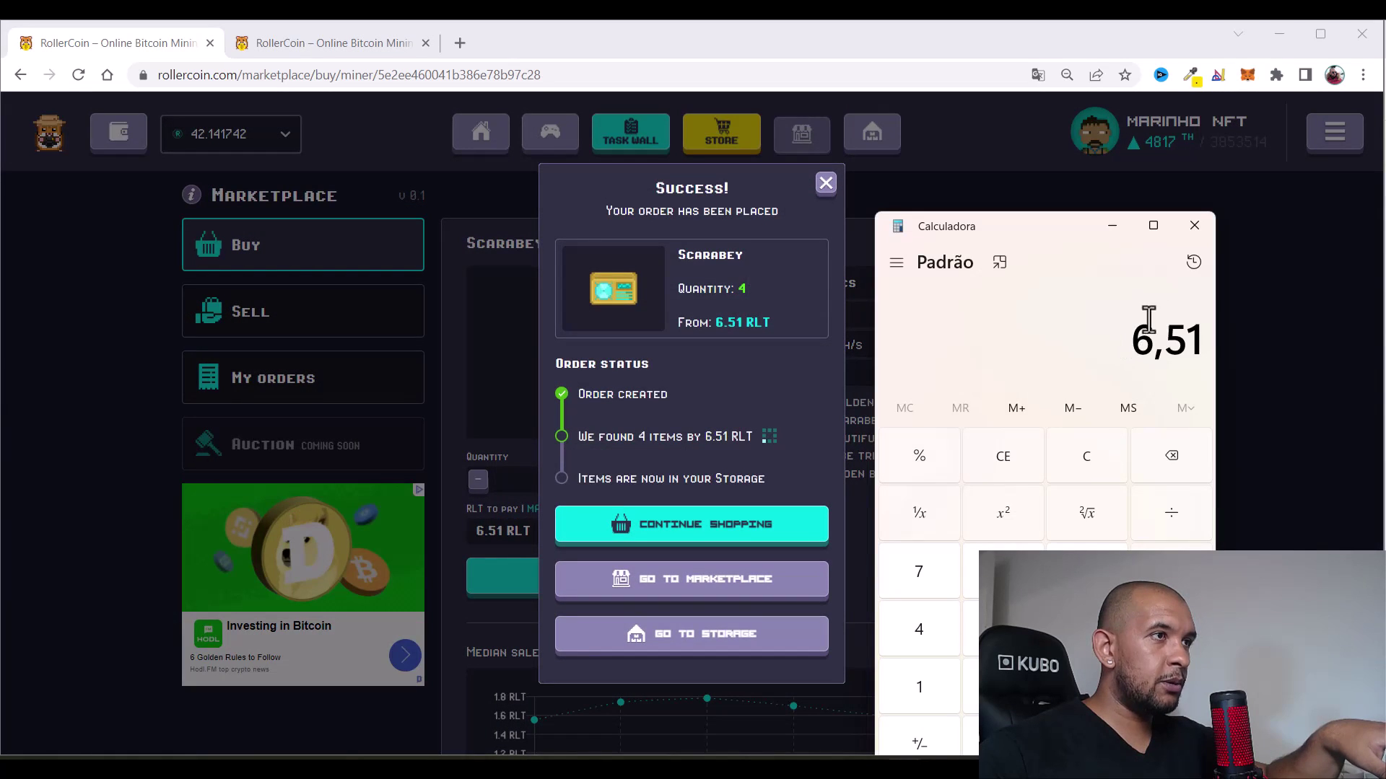
pyautogui.click(1112, 228)
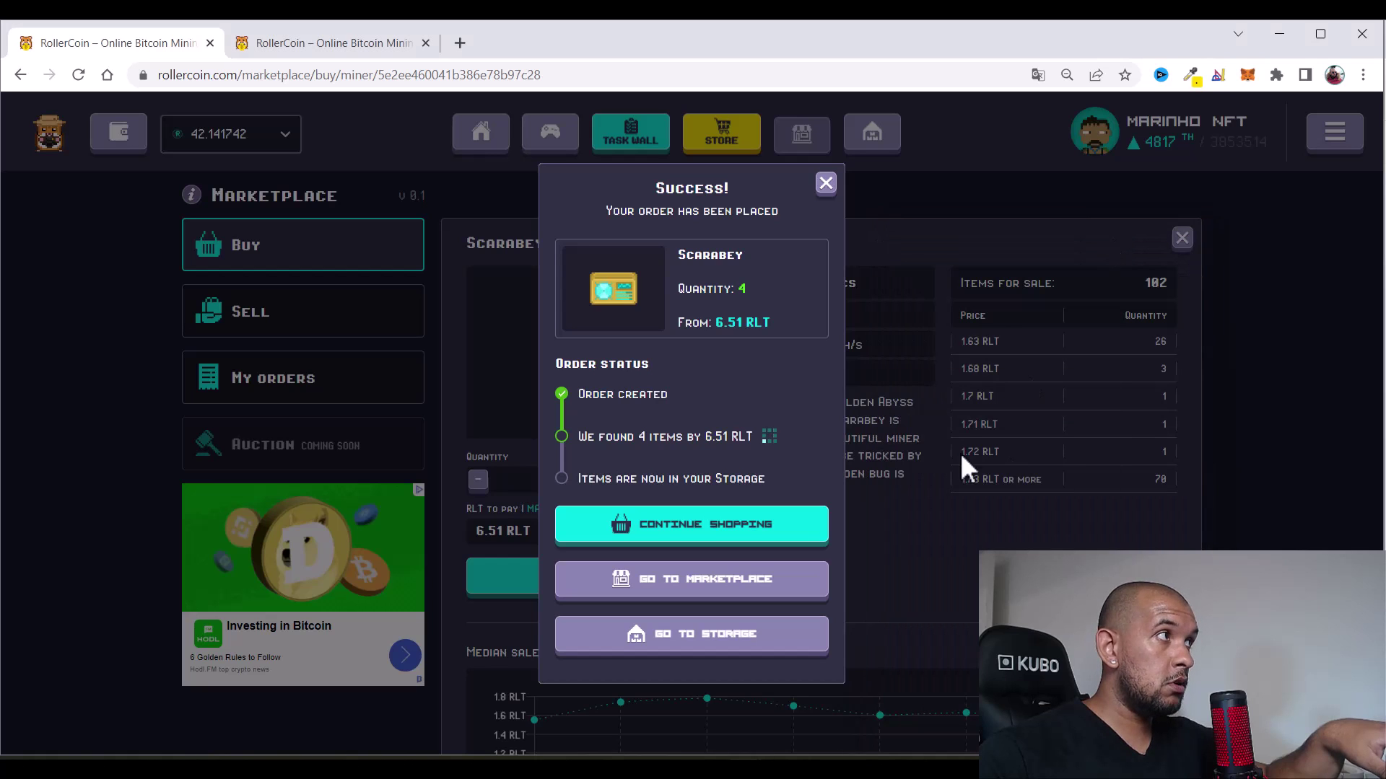
# Switch to the COMPRAR OU CRAFTAR spreadsheet and check the Hash, Fan and Wire quantities needed for a Nivel 2 craft
pyautogui.click(866, 693)
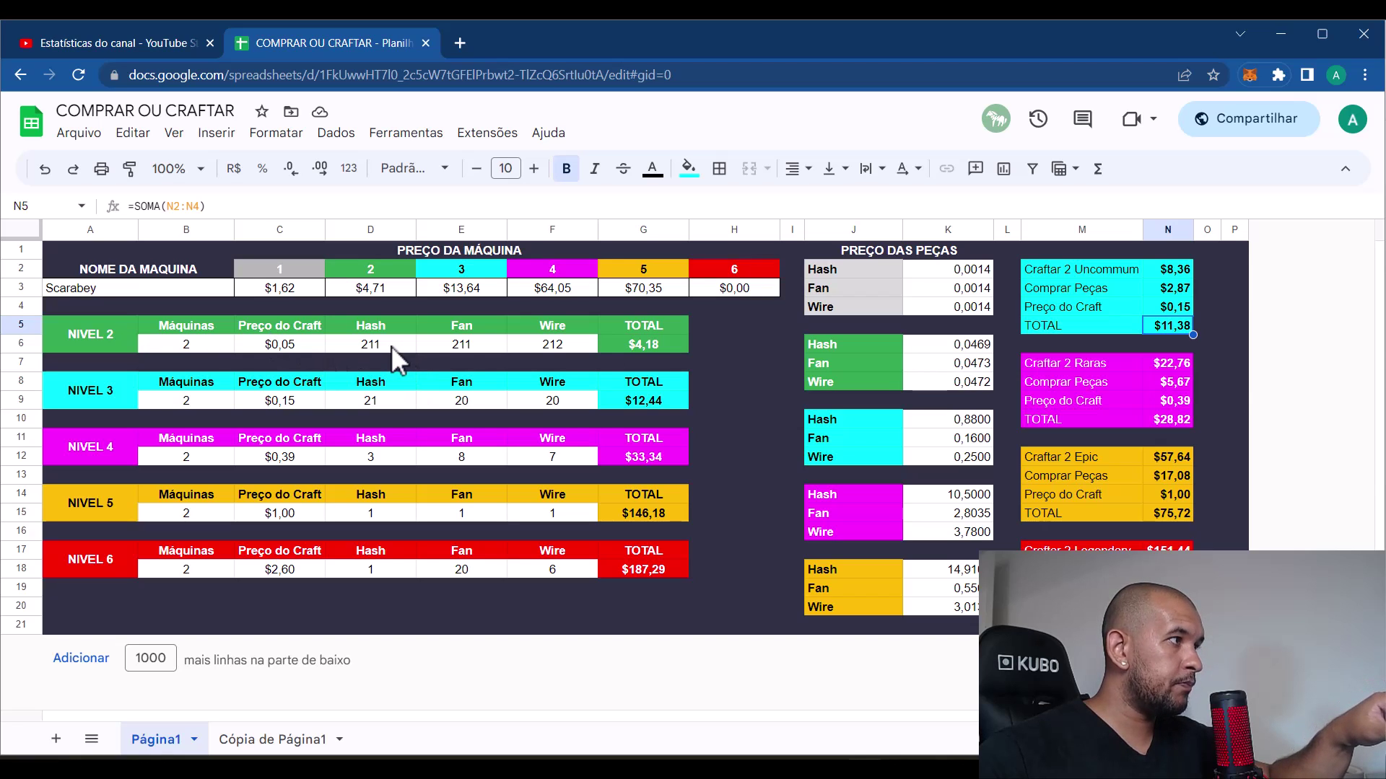
pyautogui.click(573, 345)
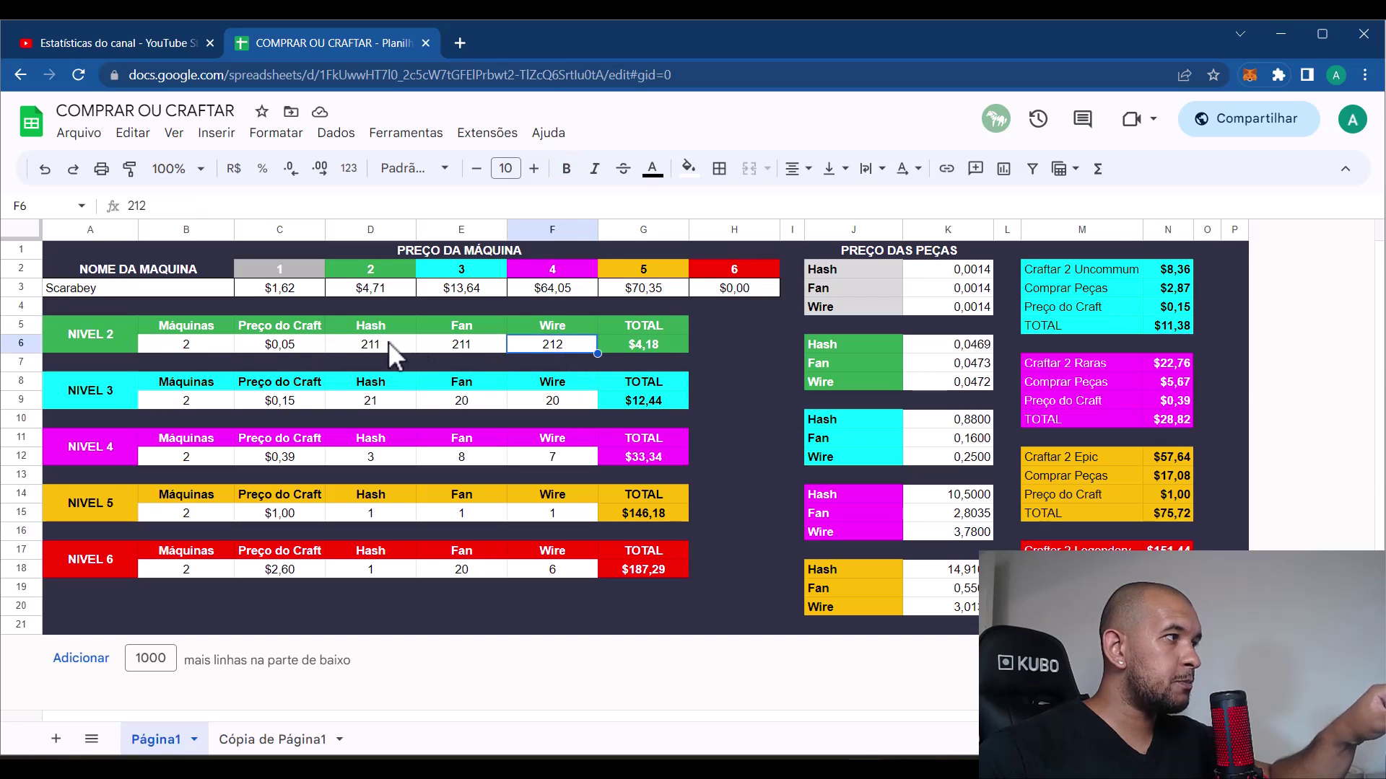
pyautogui.click(389, 342)
pyautogui.click(461, 346)
pyautogui.click(555, 350)
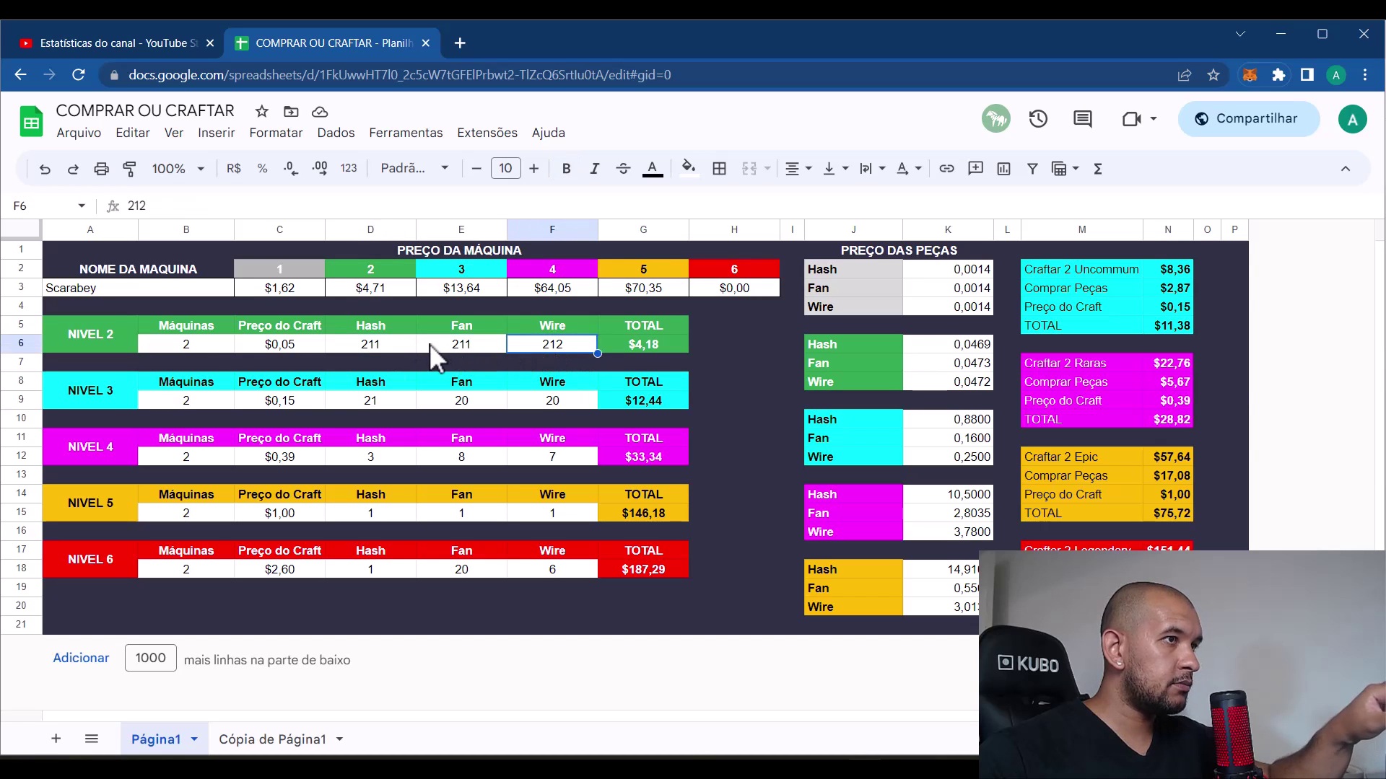
pyautogui.click(379, 340)
pyautogui.click(459, 352)
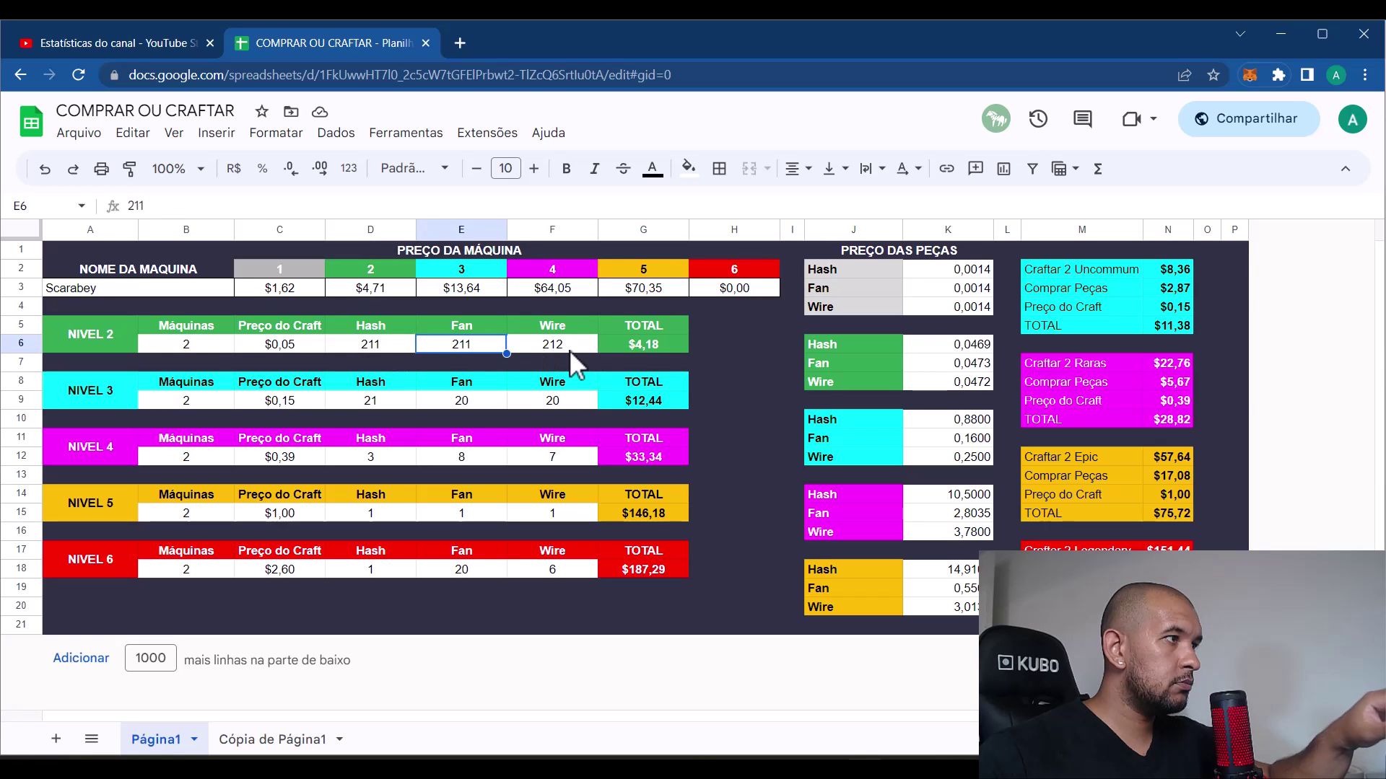
pyautogui.click(570, 346)
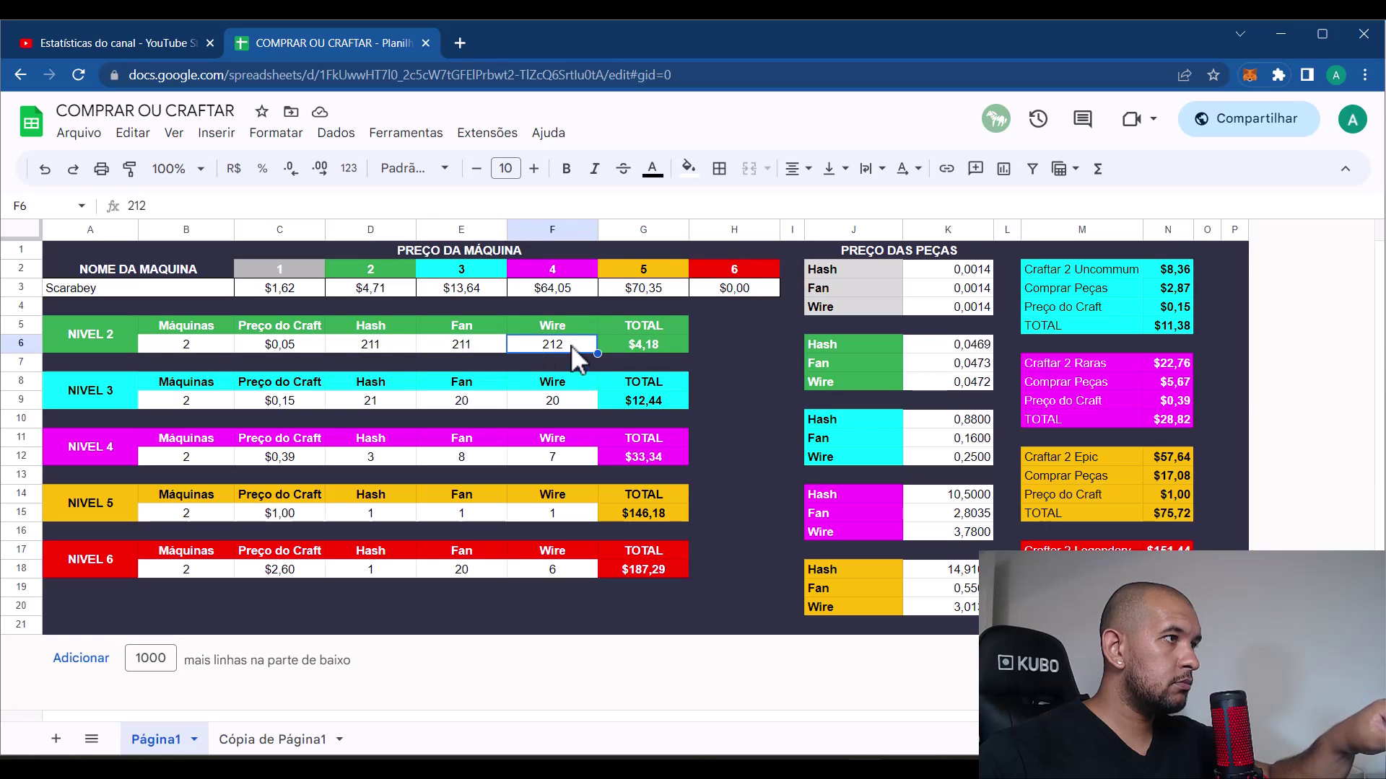
pyautogui.click(384, 344)
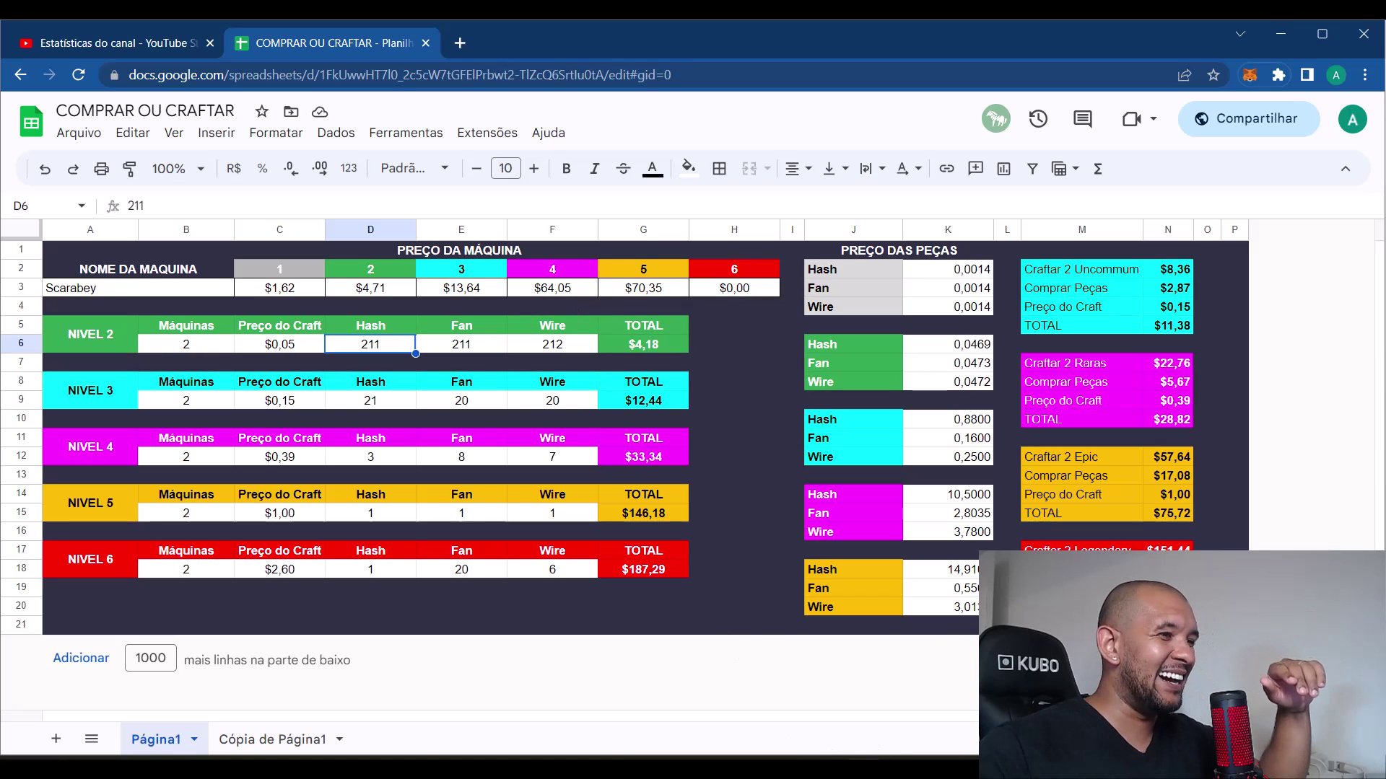
pyautogui.moveTo(864, 769)
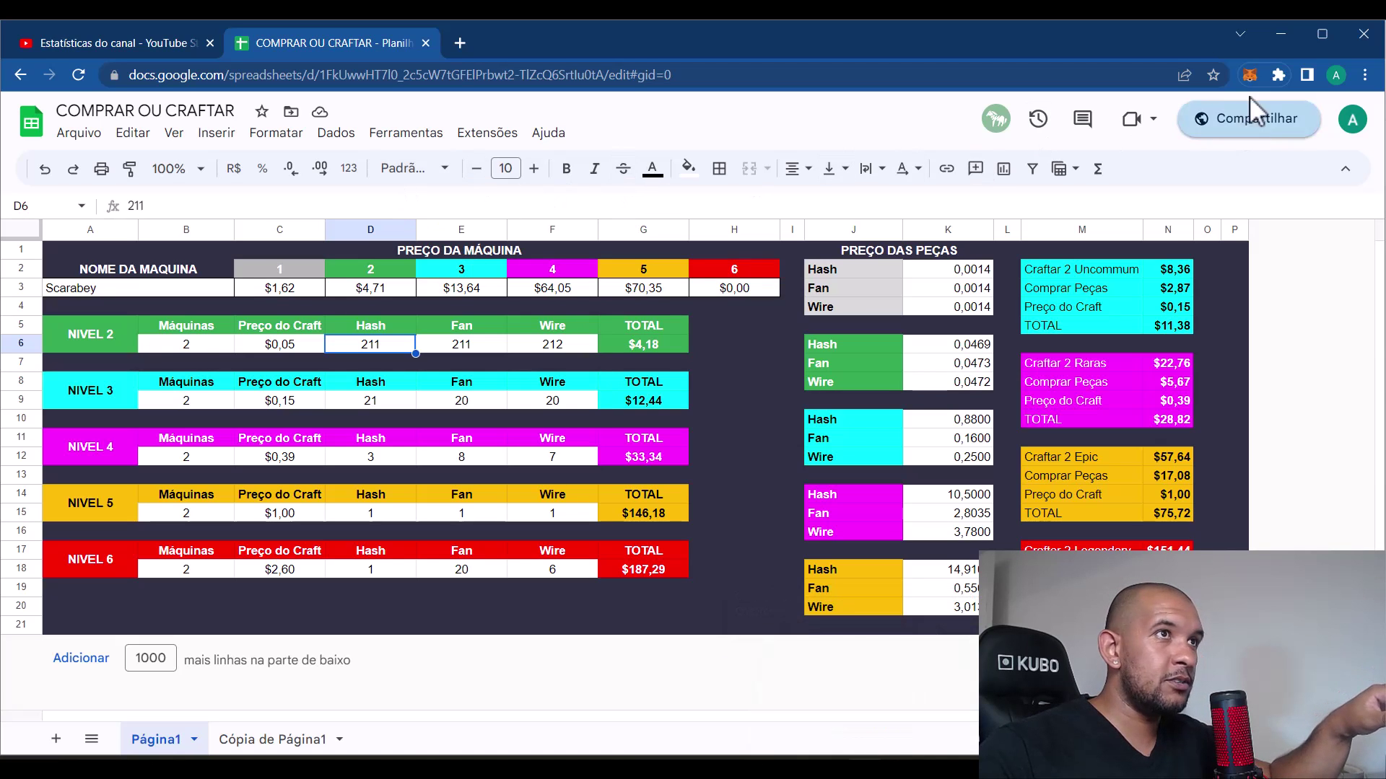
# Go back to RollerCoin, return from the Scarabey order to the Marketplace's Buy section and check the wallet's coin balances
pyautogui.click(1280, 32)
pyautogui.click(672, 531)
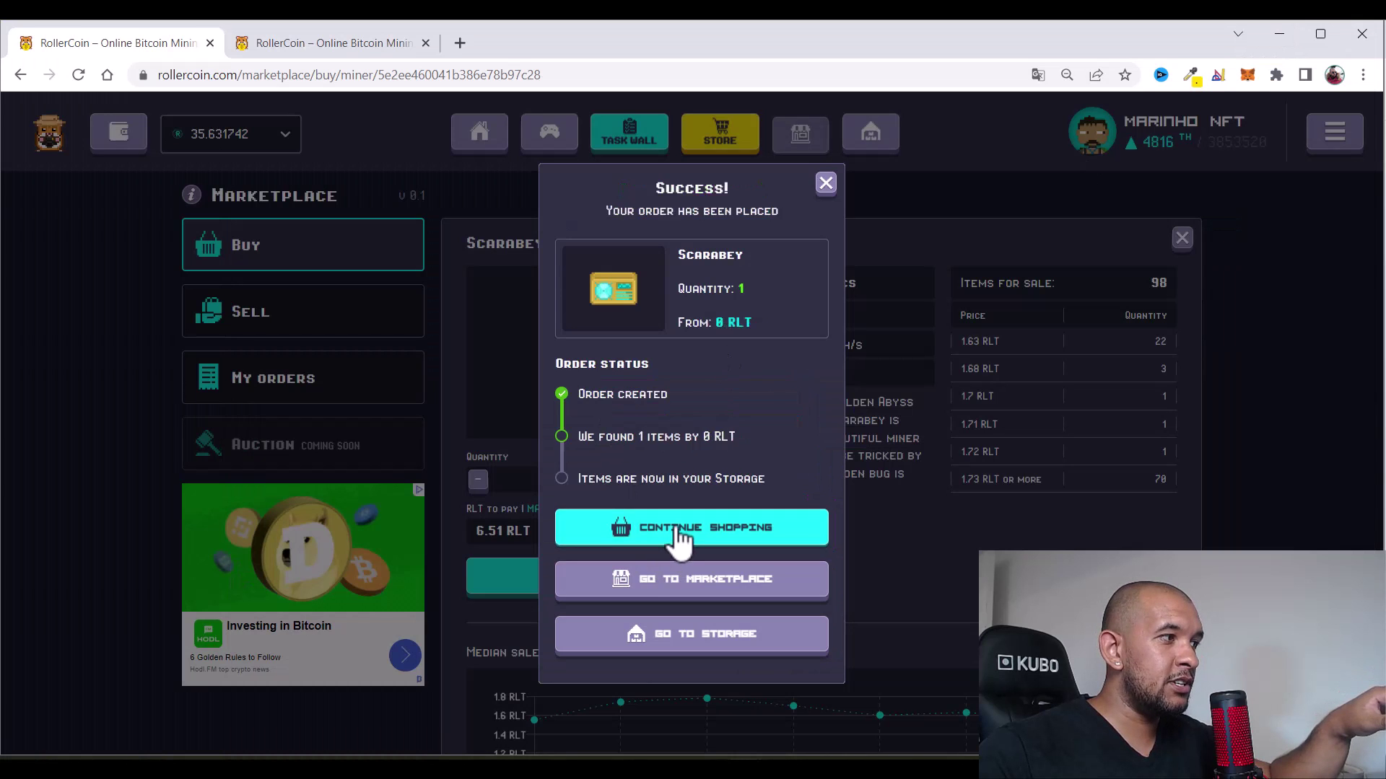
pyautogui.click(674, 534)
pyautogui.click(283, 268)
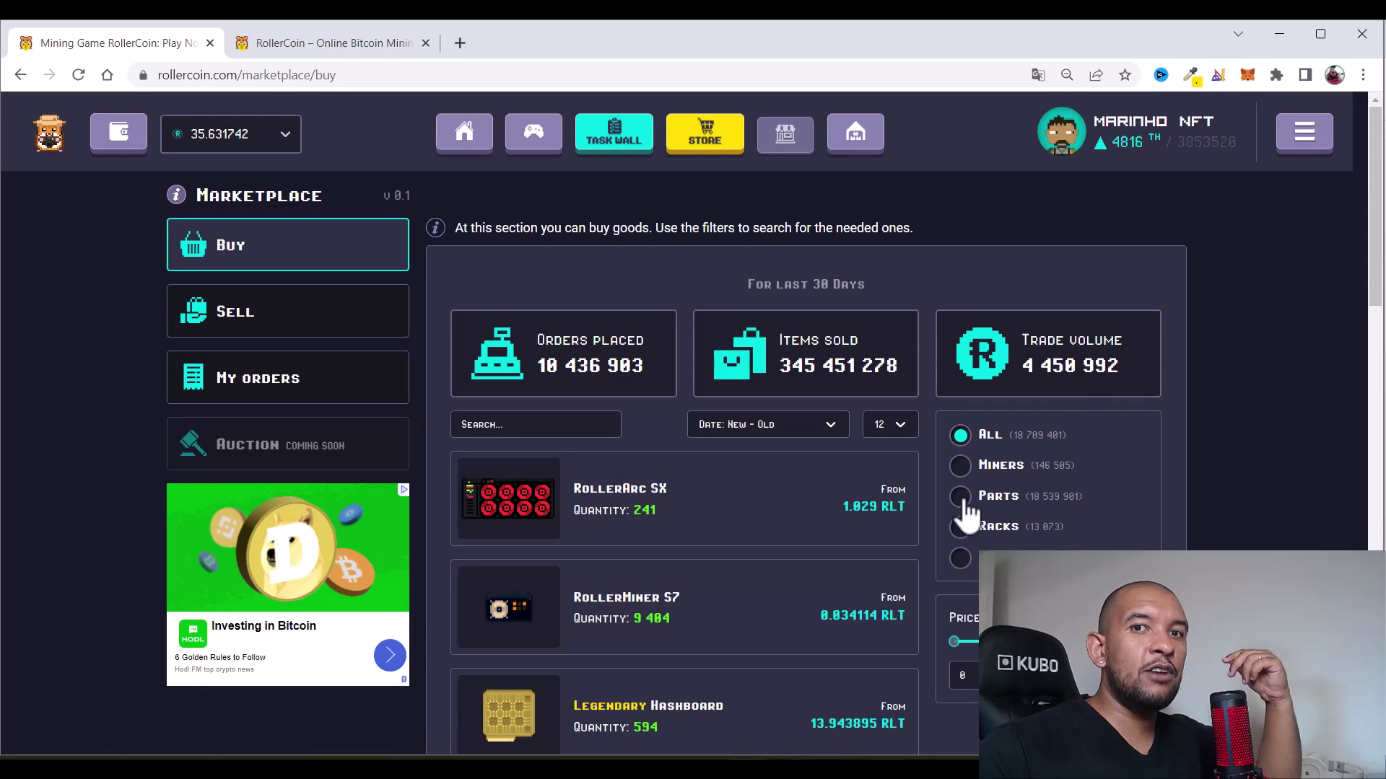
pyautogui.click(281, 137)
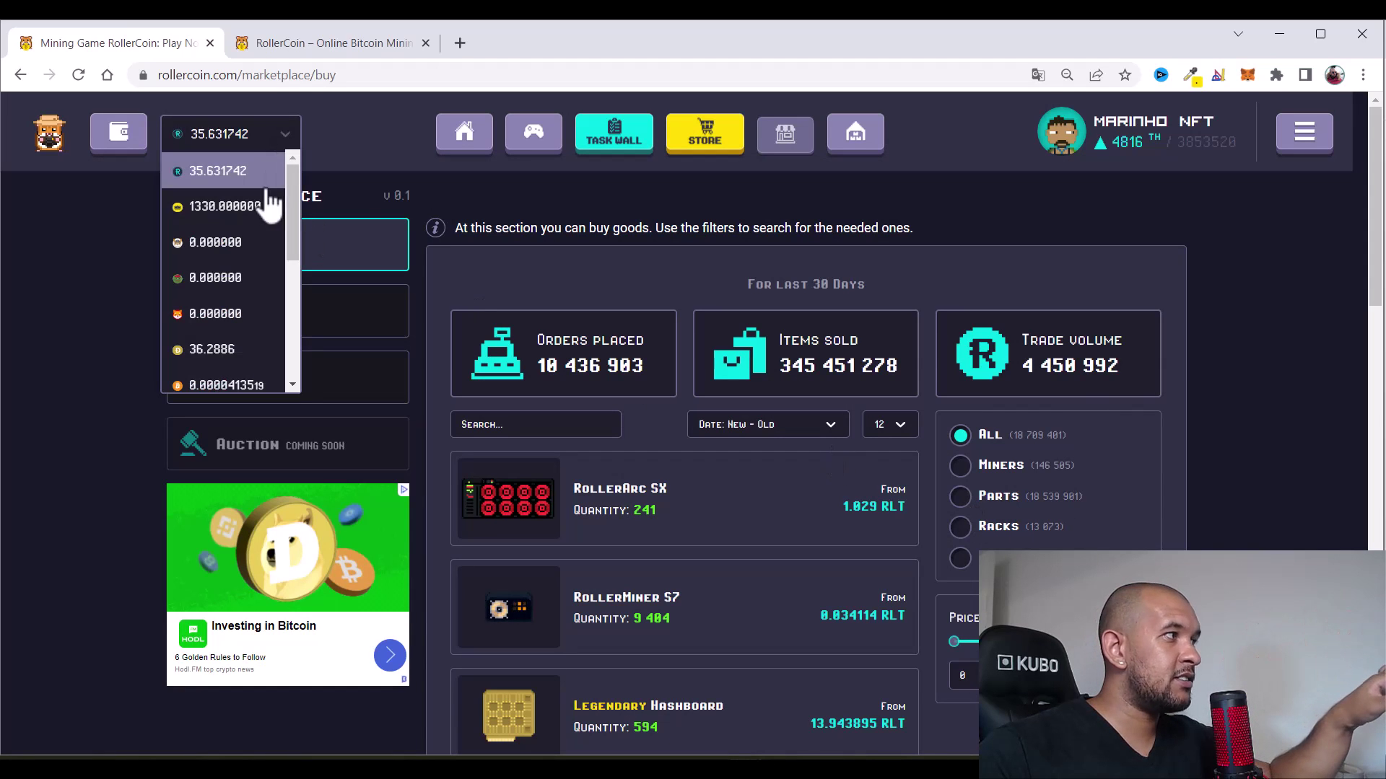
pyautogui.click(387, 171)
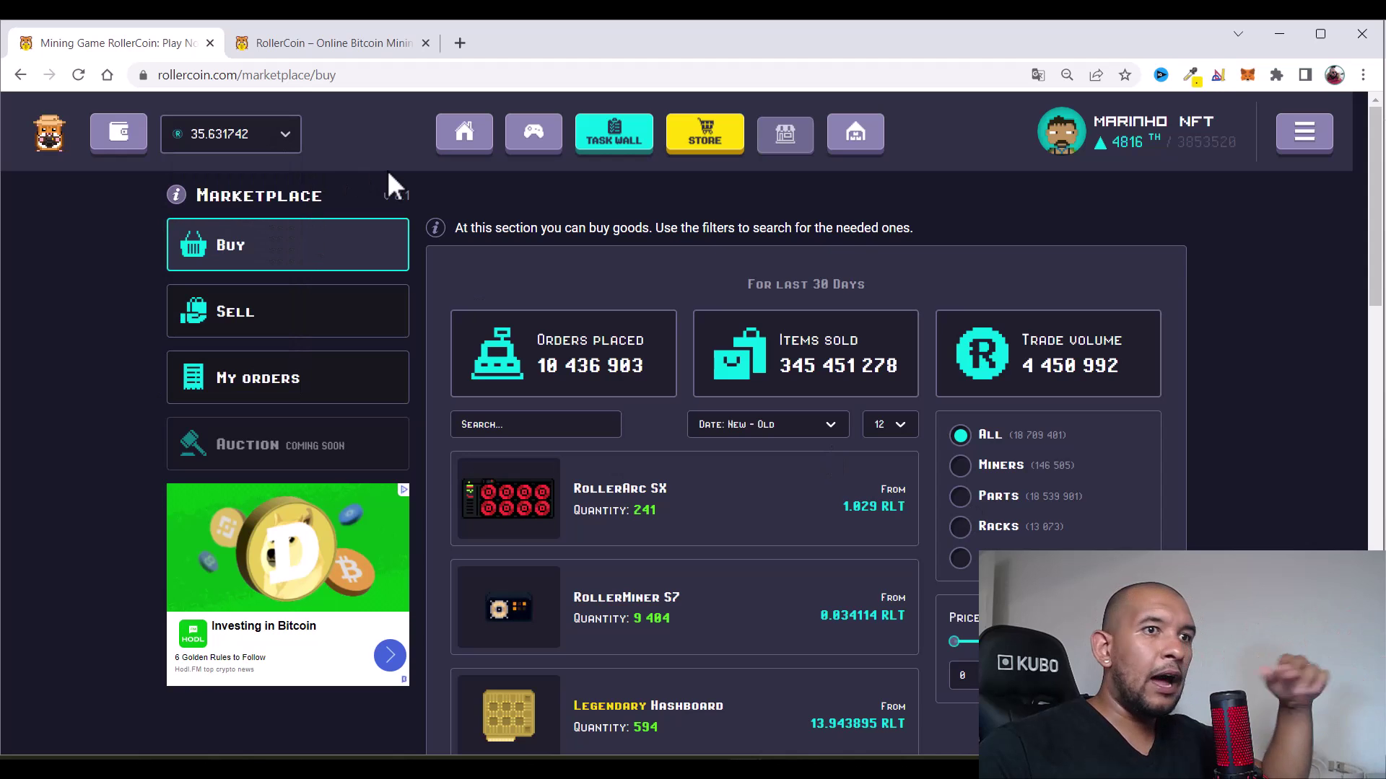
# Filter the Marketplace to parts and buy 422 Common Hashboards
pyautogui.click(964, 505)
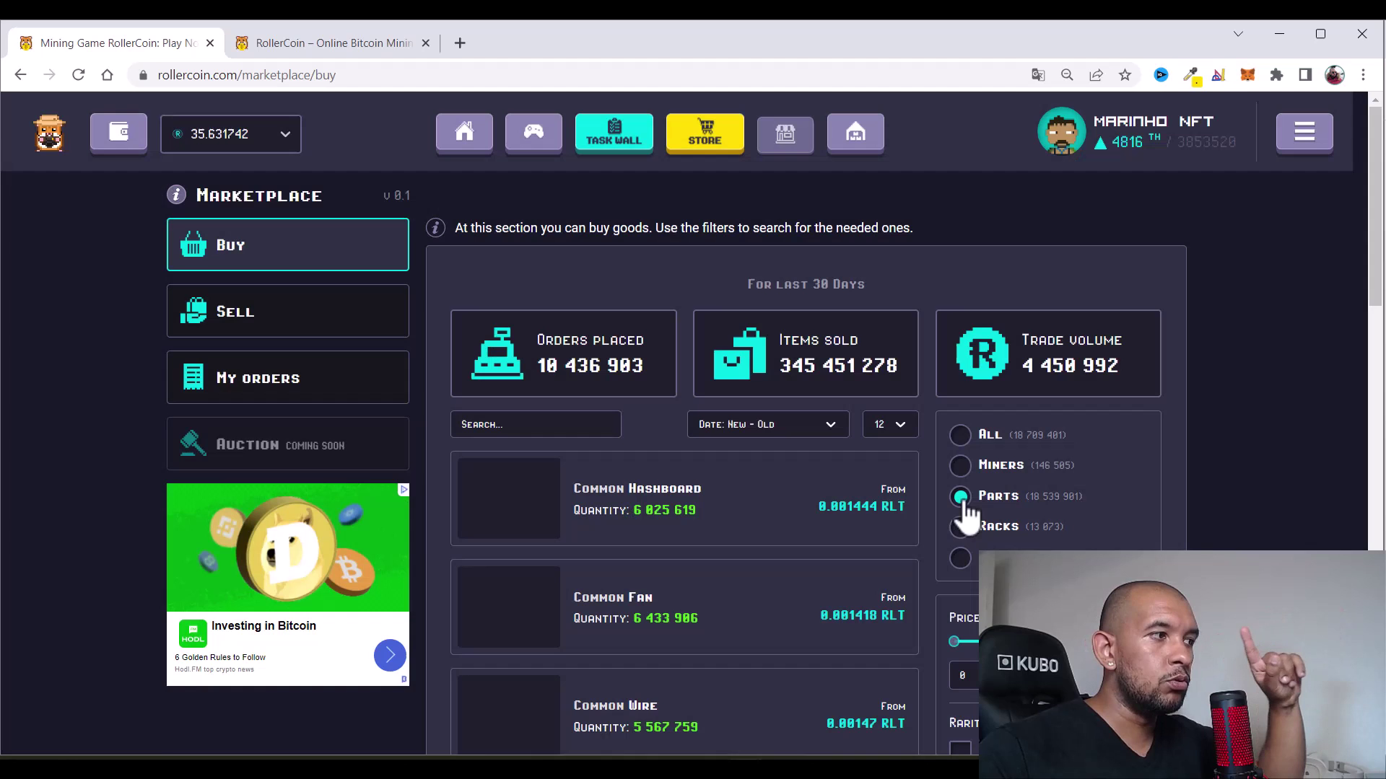
pyautogui.scroll(-3, 787, 433)
pyautogui.click(668, 324)
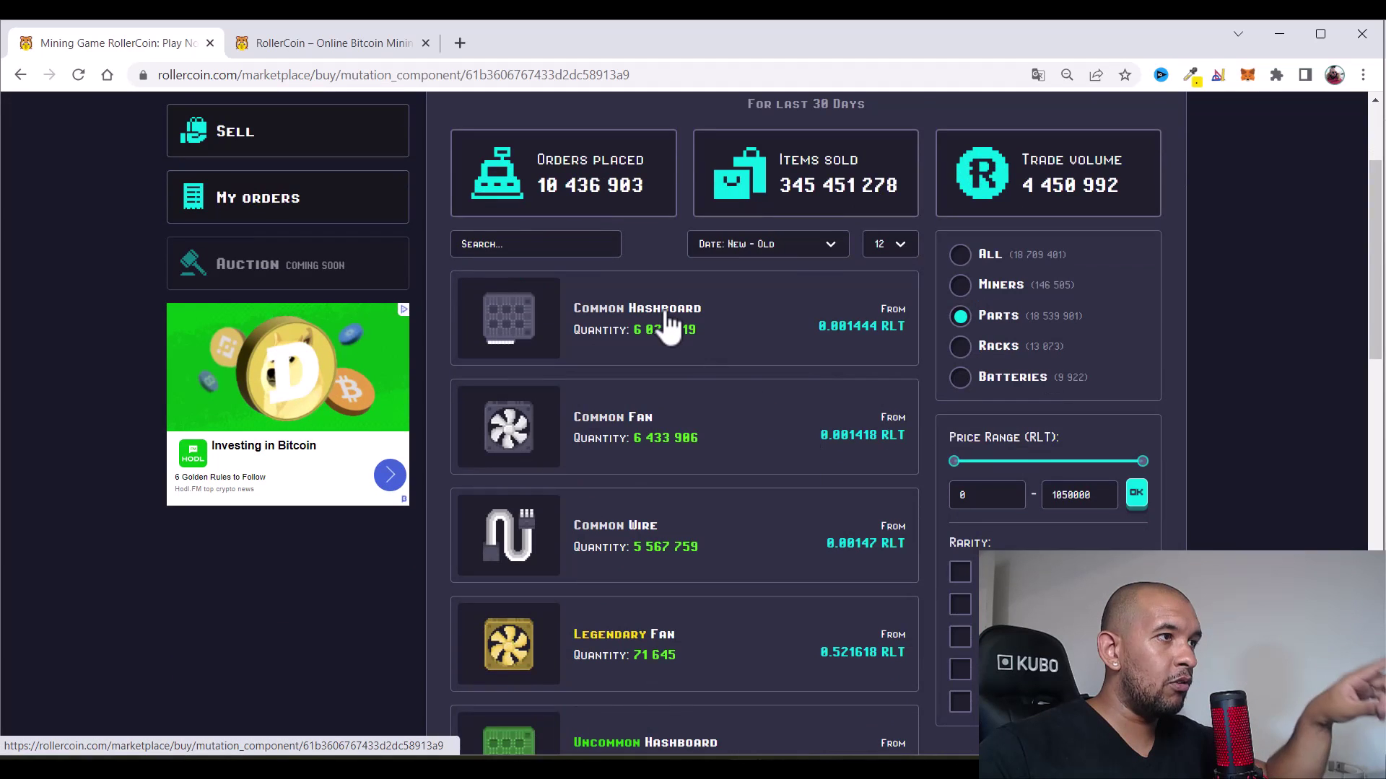
pyautogui.moveTo(582, 439); pyautogui.dragTo(520, 441)
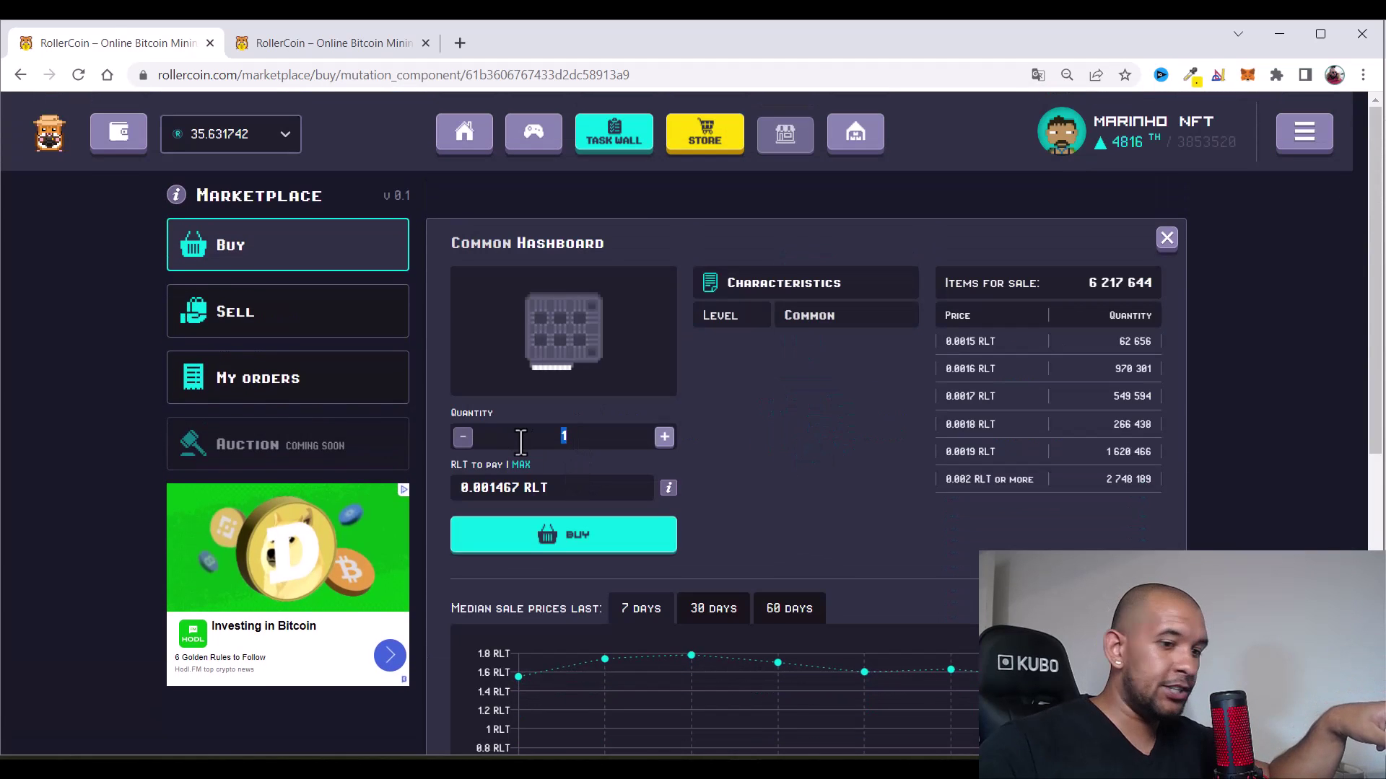
pyautogui.write('422')
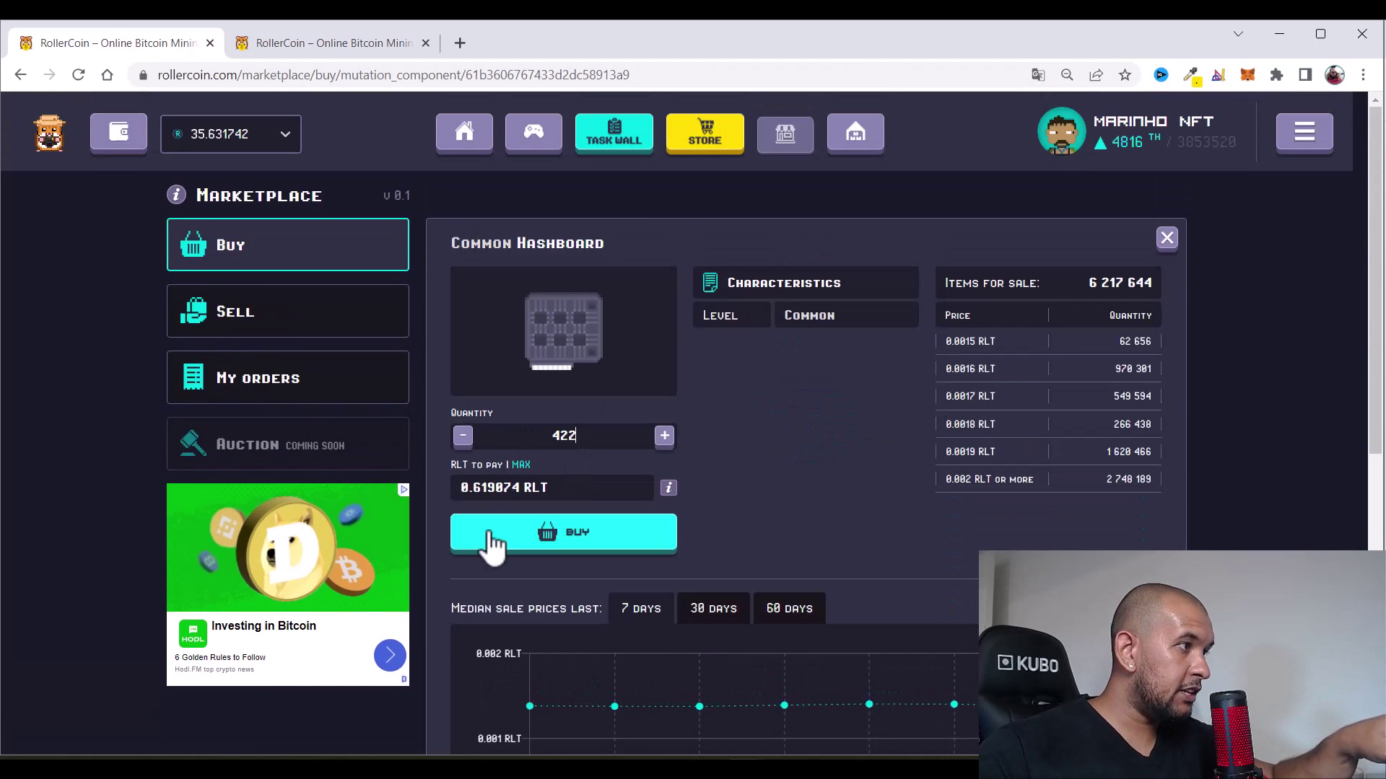
pyautogui.click(560, 547)
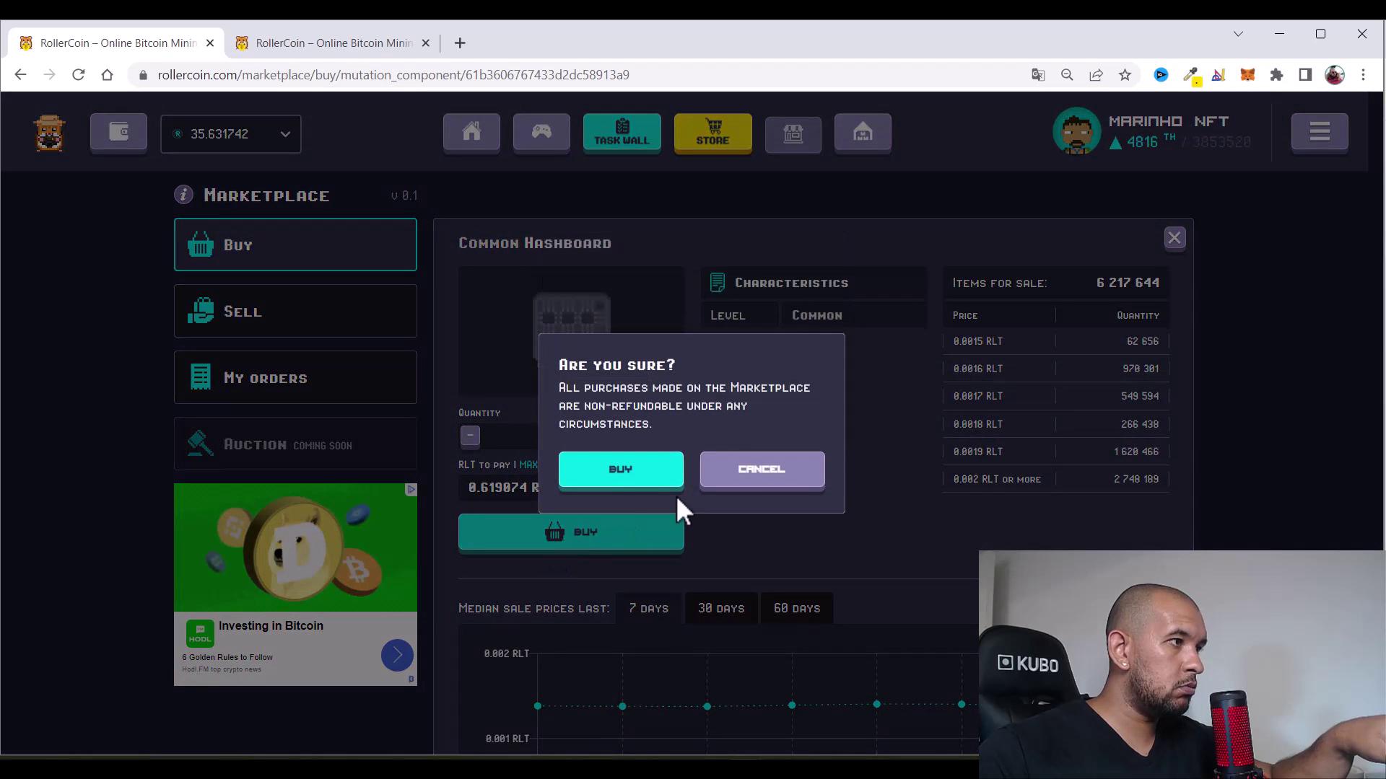
pyautogui.click(620, 443)
# Add the hashboard cost of 0,61 to the Calculator's running total and dismiss the RollerCoin order confirmation
pyautogui.hotkey('alt', 'Tab')
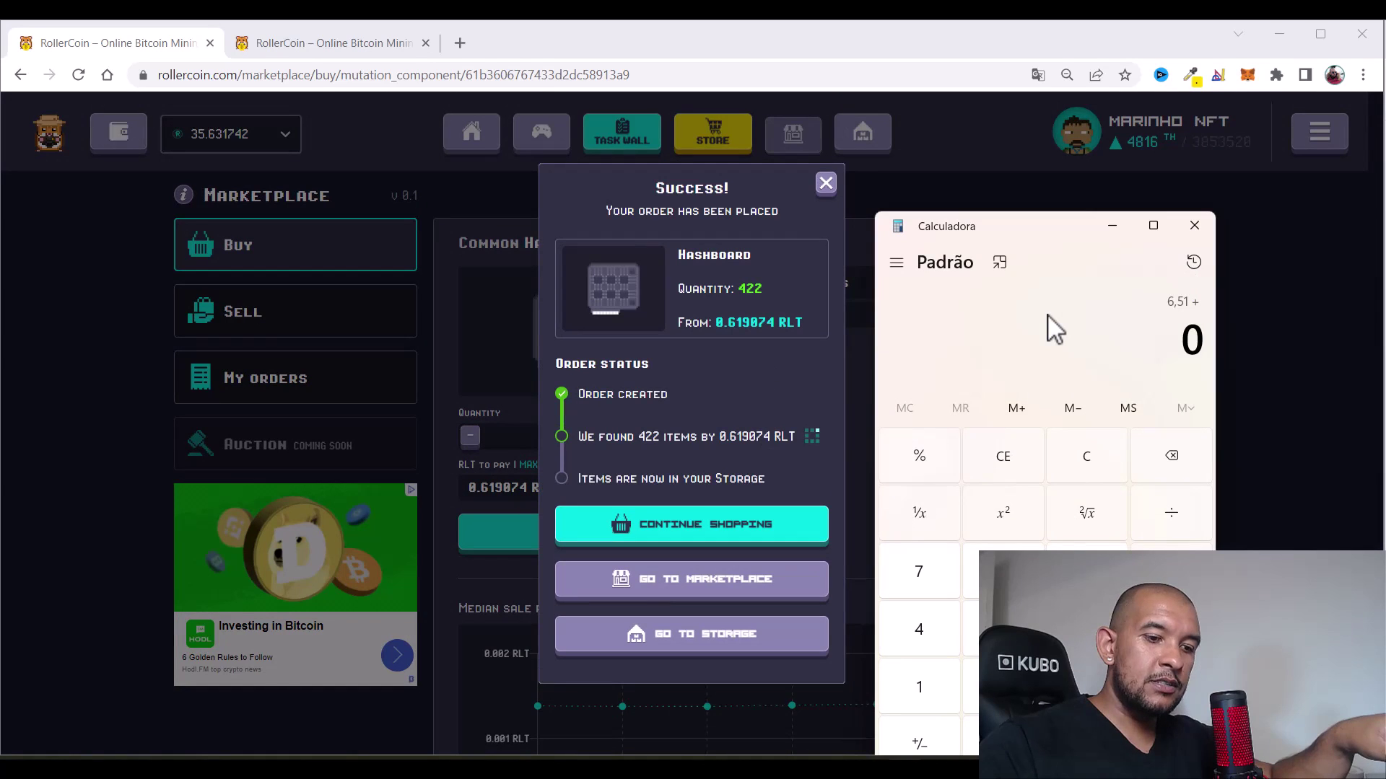
pyautogui.write('61')
pyautogui.press('+')
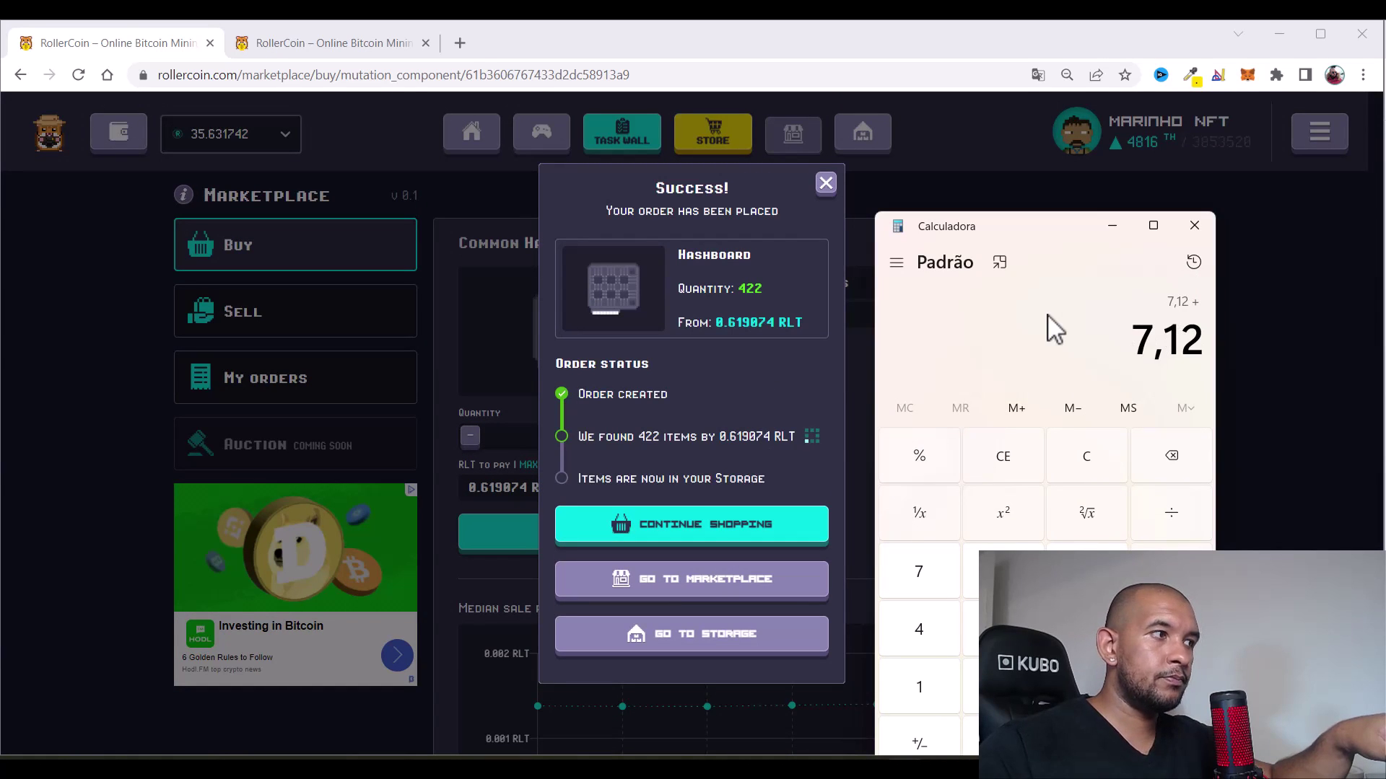
pyautogui.click(741, 397)
pyautogui.click(685, 530)
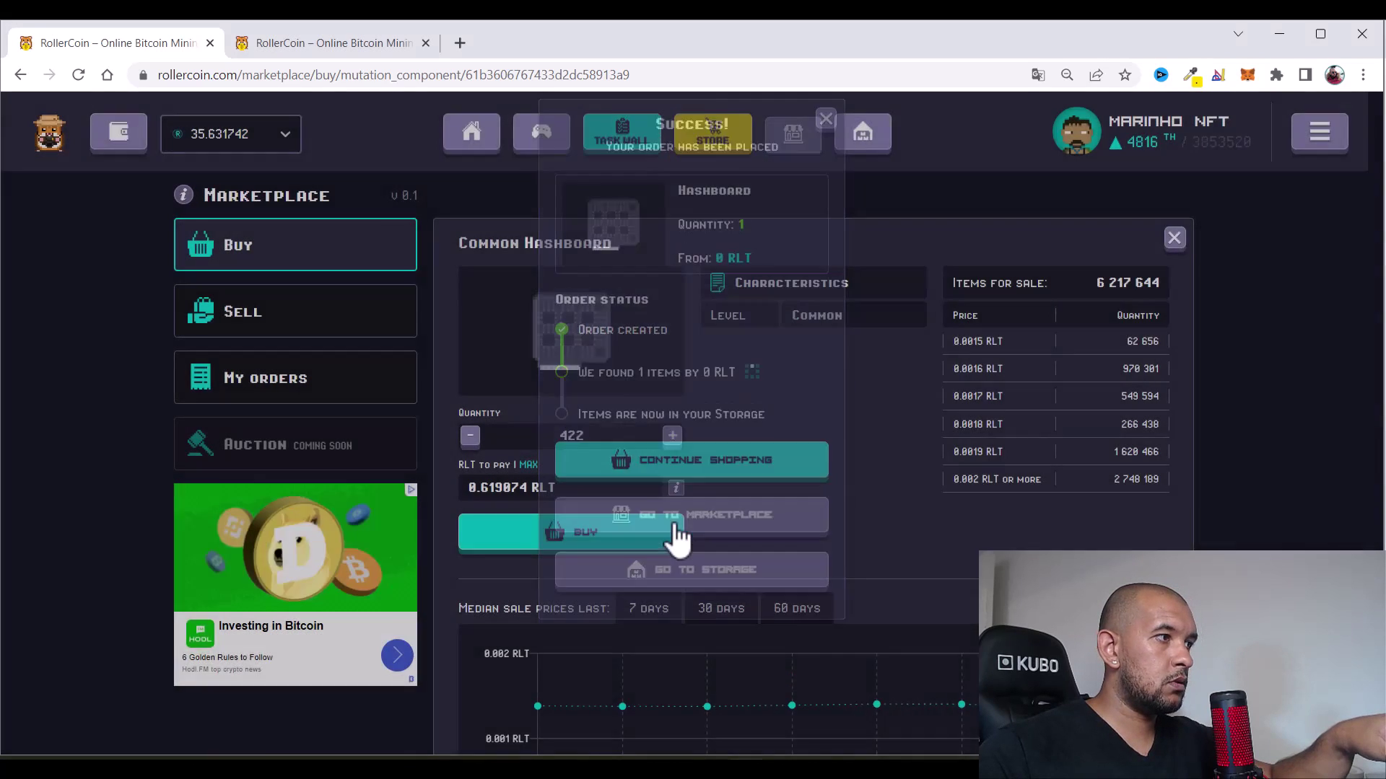
# Reopen the Buy section filtered to parts and buy 422 Common Fans
pyautogui.click(295, 264)
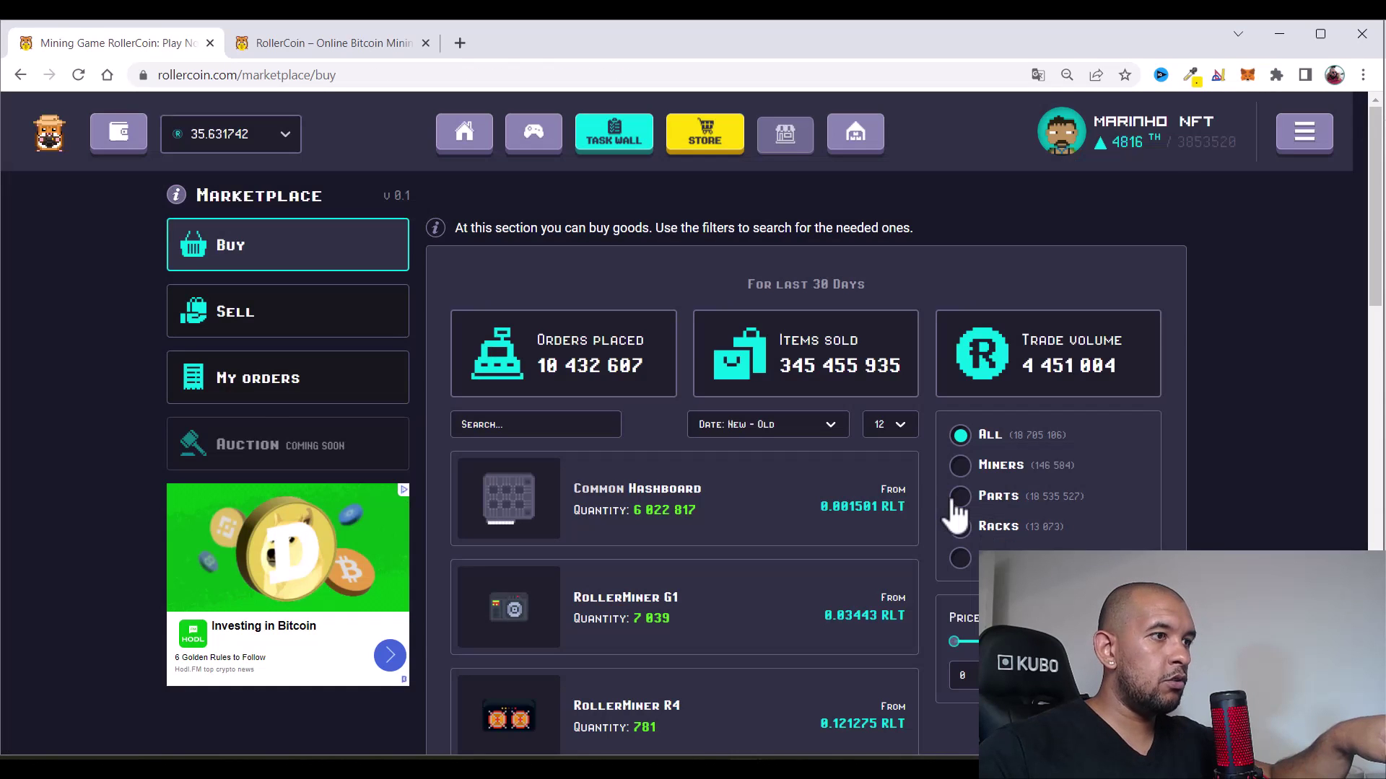
pyautogui.click(960, 497)
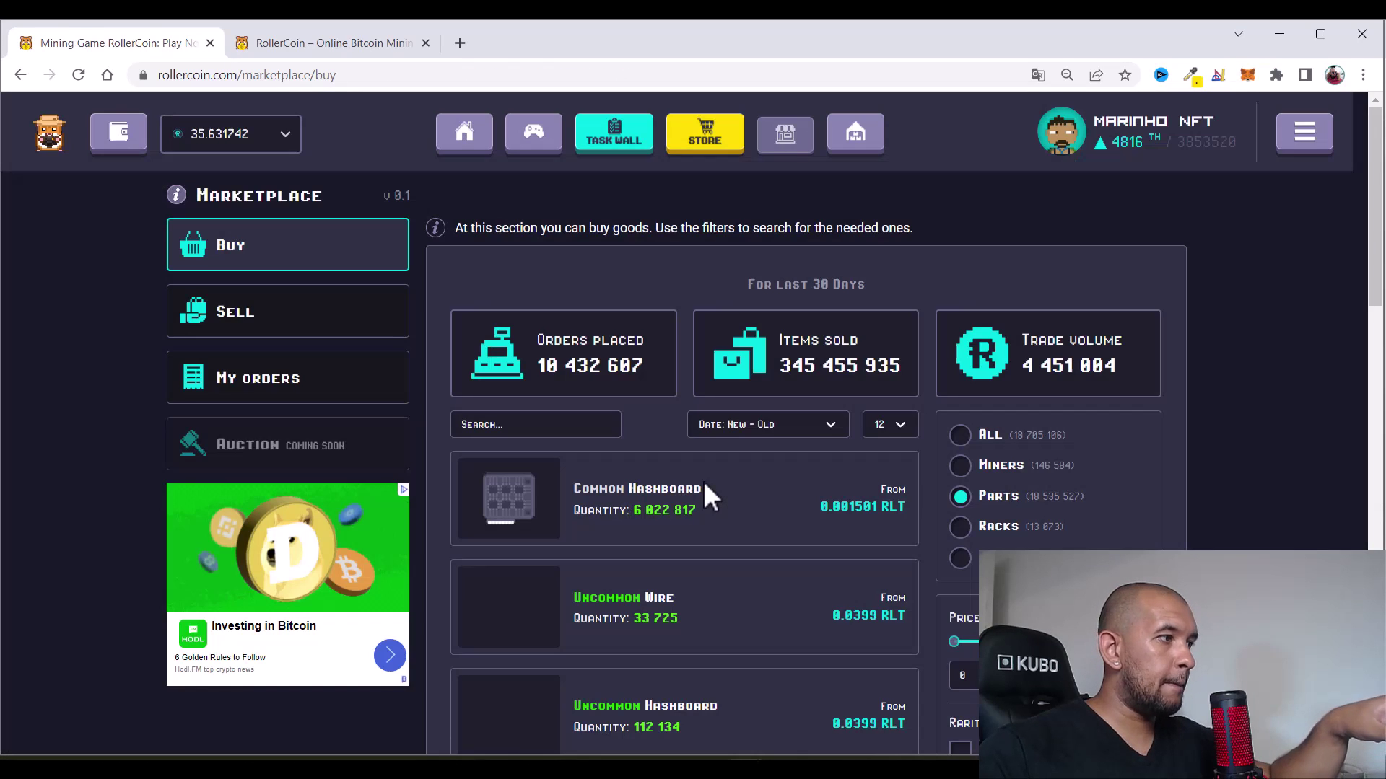
pyautogui.scroll(-3, 704, 480)
pyautogui.scroll(-3, 704, 479)
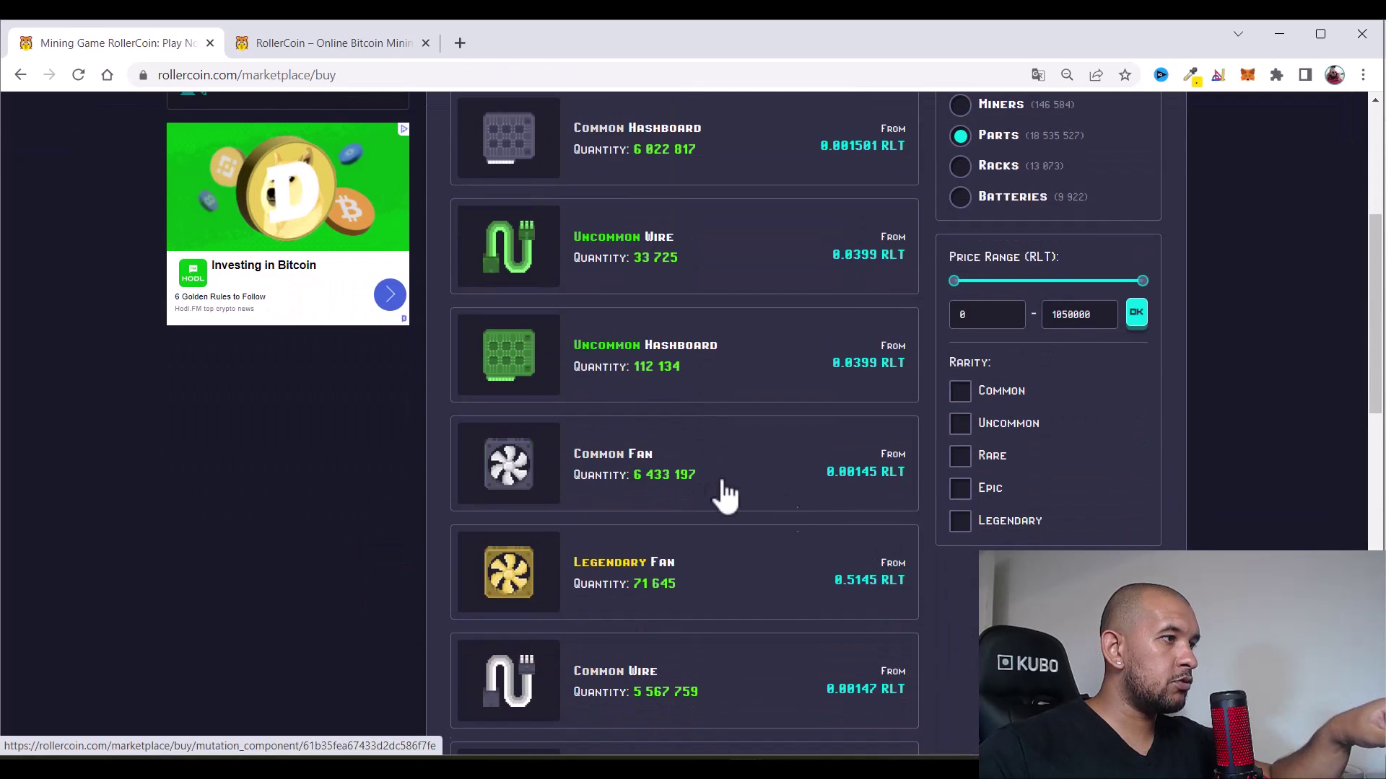
pyautogui.click(634, 470)
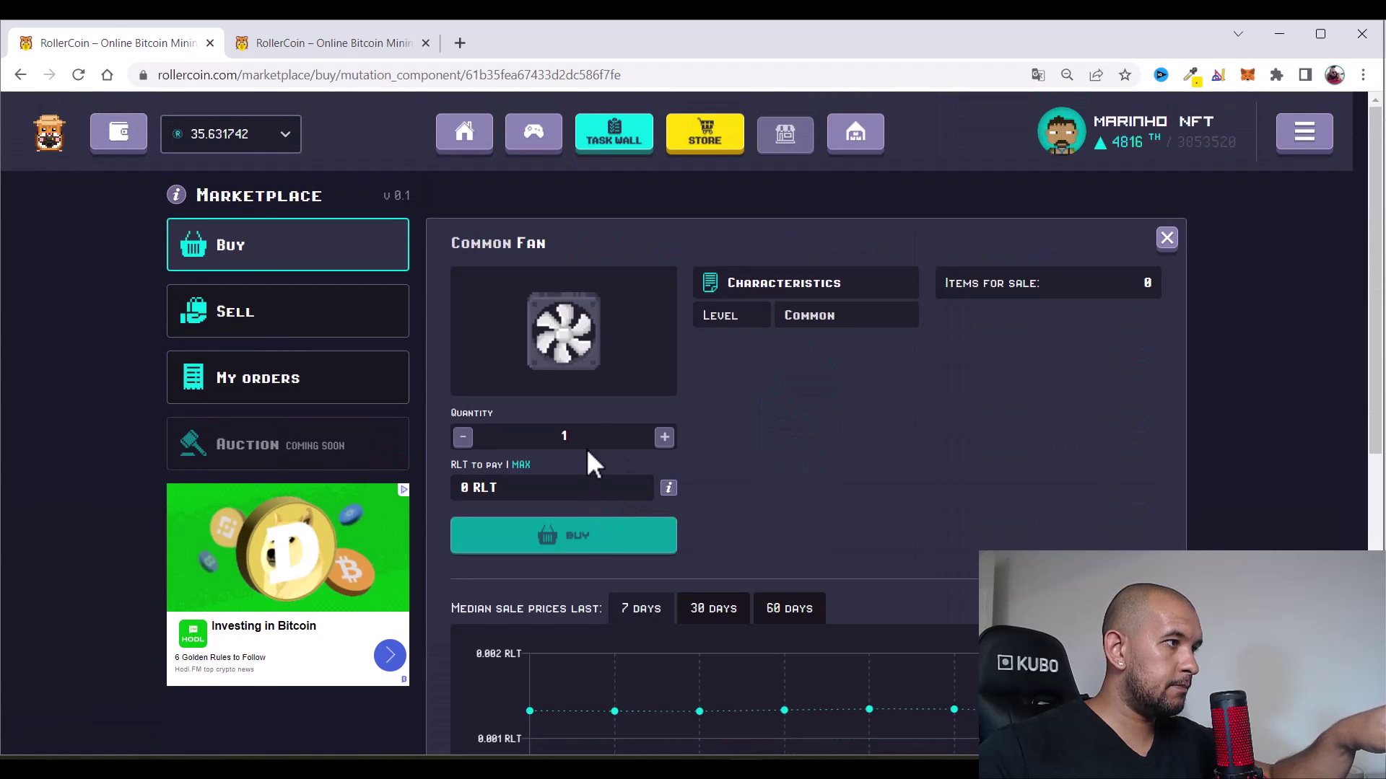
pyautogui.moveTo(580, 438); pyautogui.dragTo(543, 438)
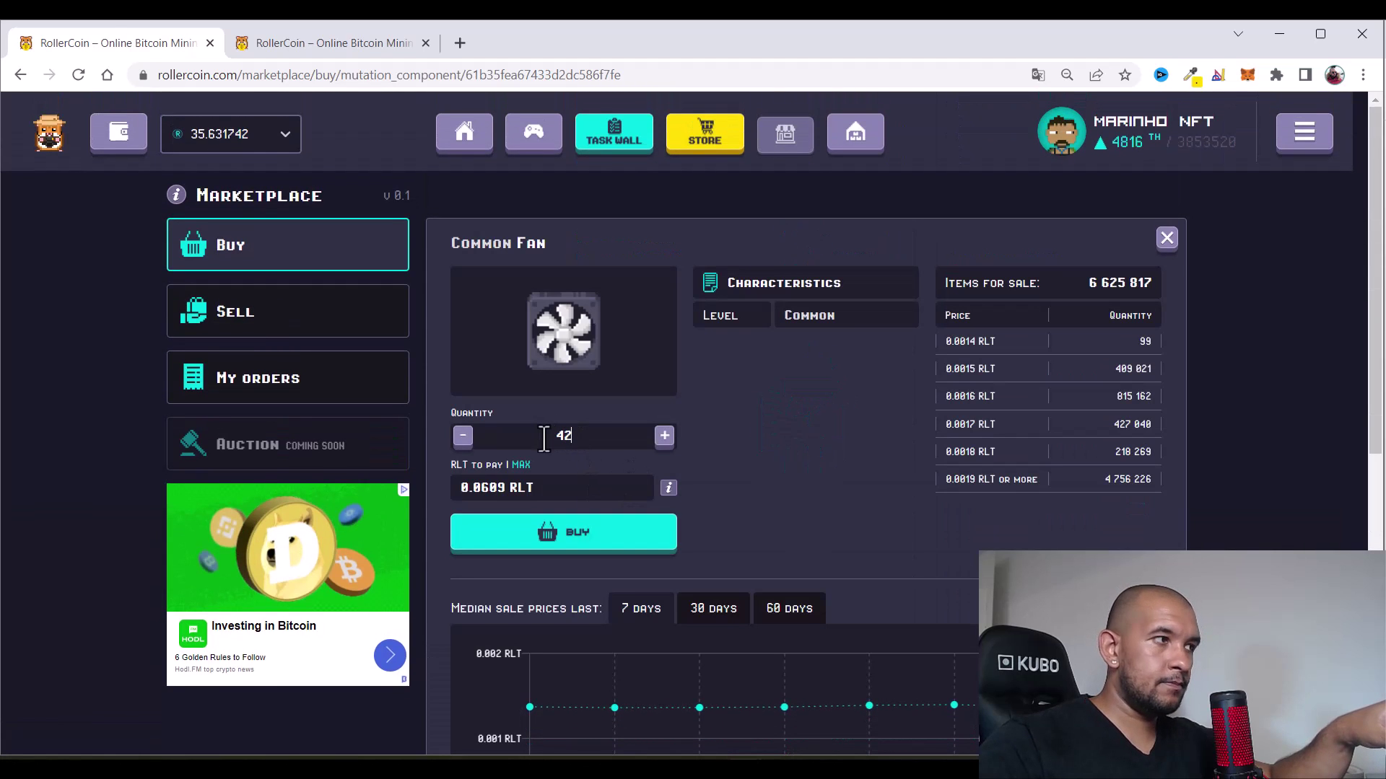
pyautogui.click(557, 549)
pyautogui.click(618, 475)
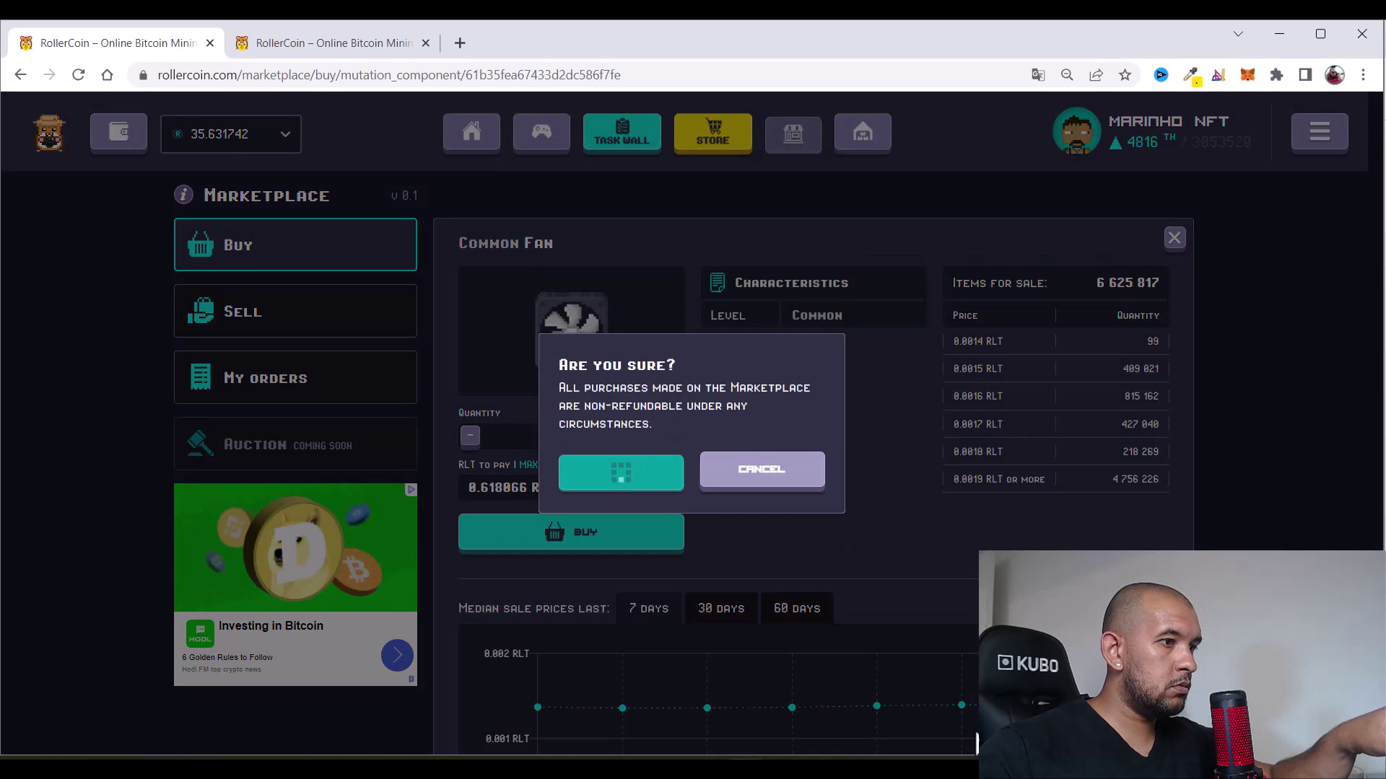
# Add the fan cost of 0,61 to the Calculator's running total and close the fan order confirmation in RollerCoin
pyautogui.hotkey('alt', 'Tab')
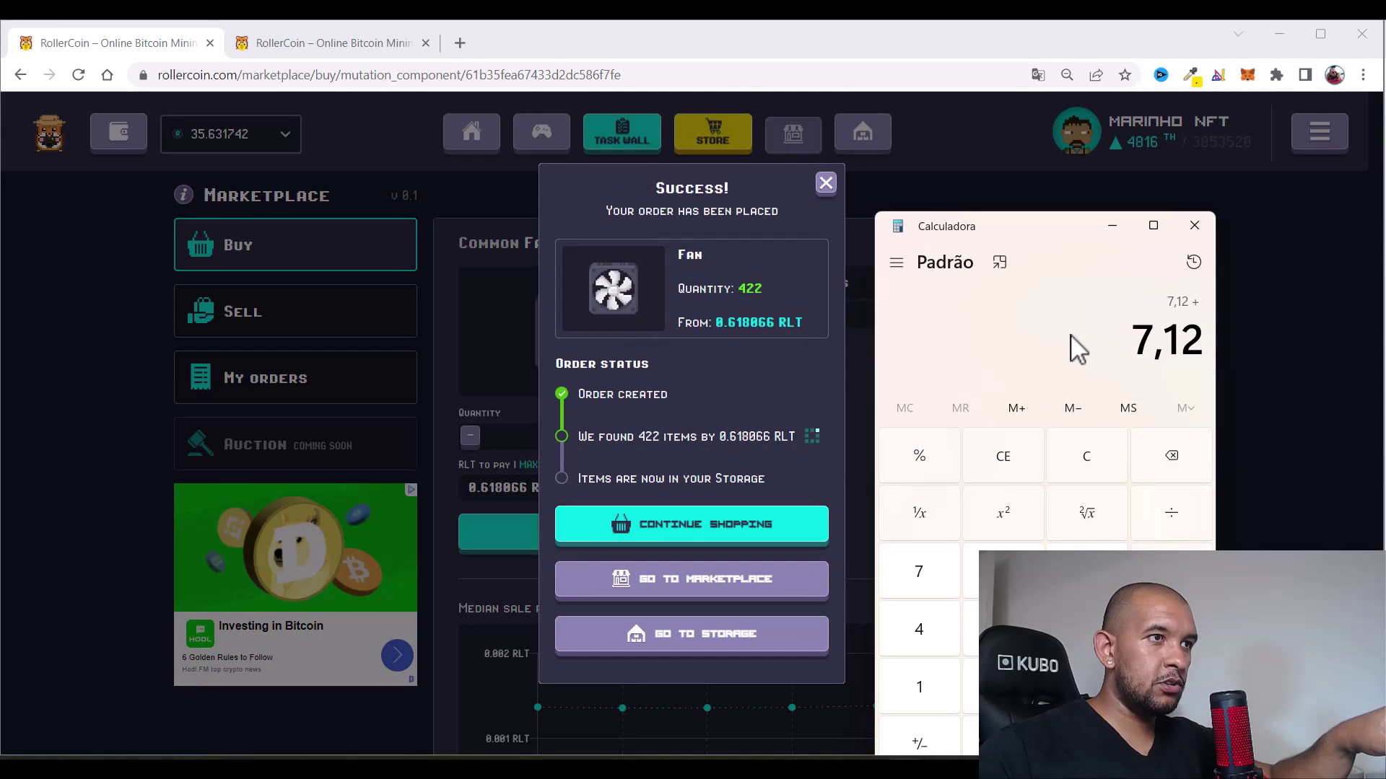
pyautogui.write('61')
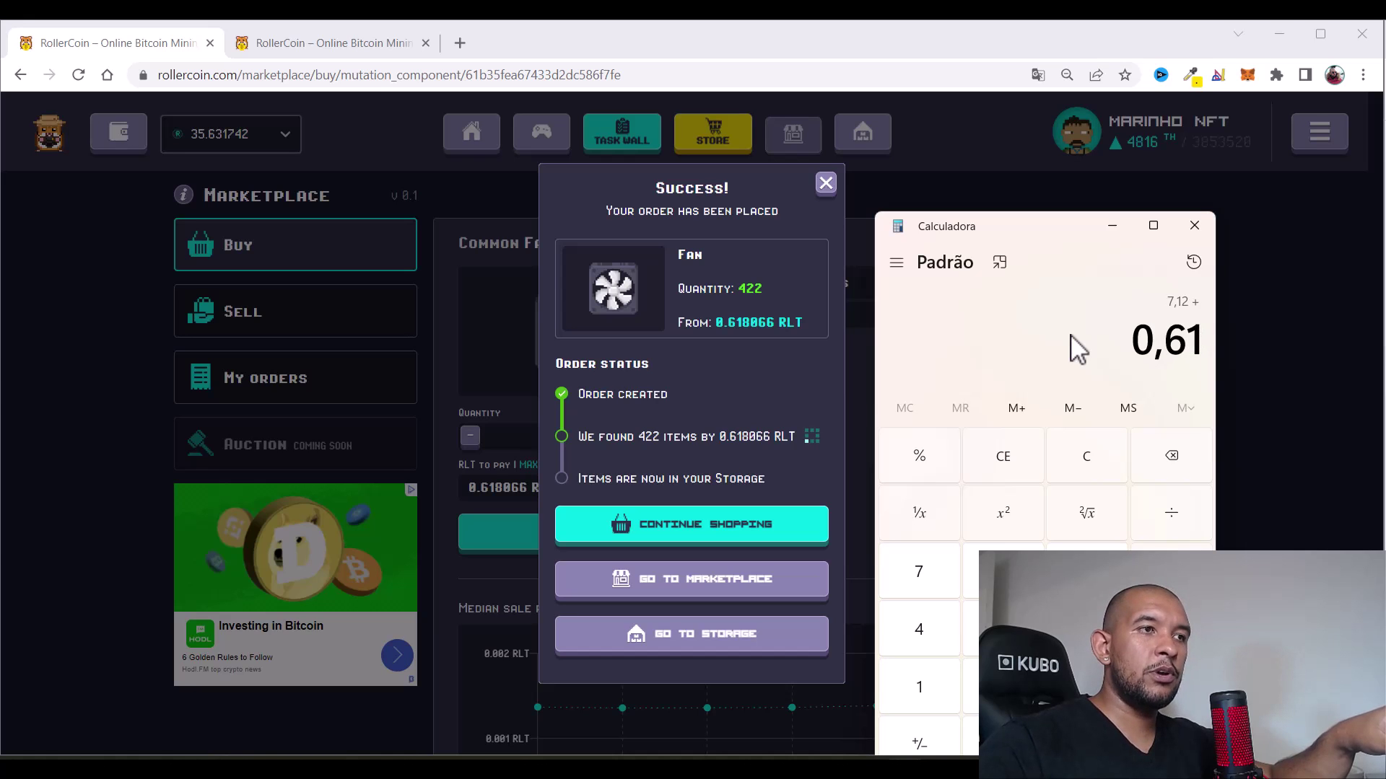
pyautogui.press('Return')
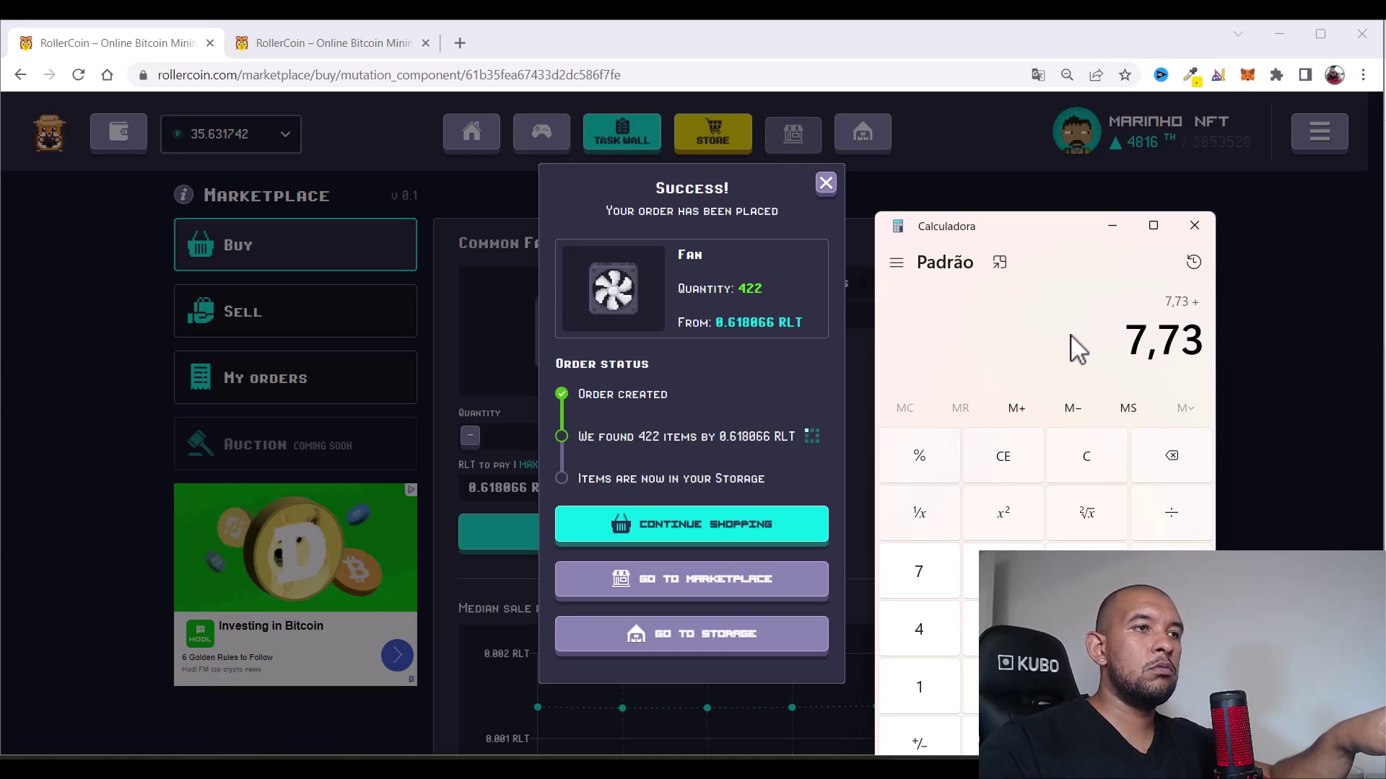
pyautogui.click(650, 534)
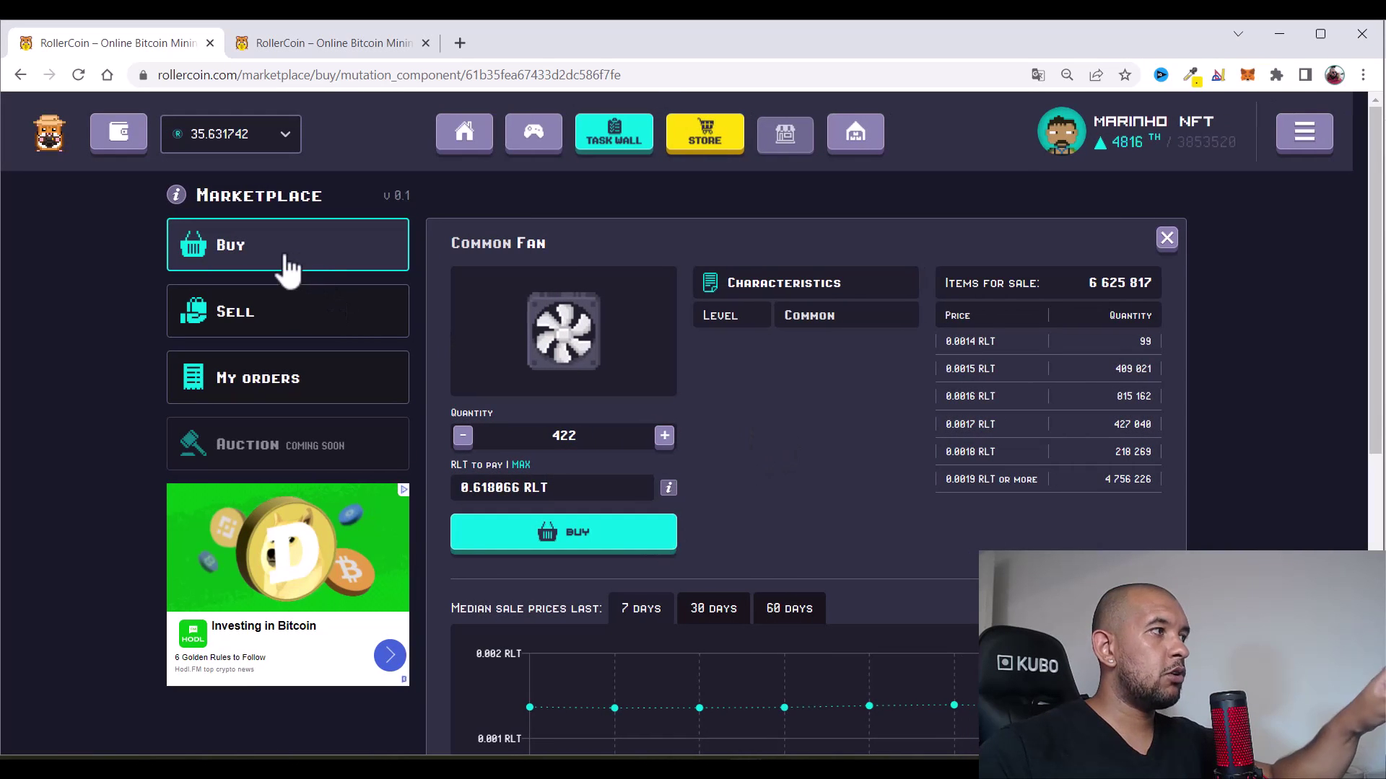
# Reopen the Marketplace's Buy section filtered to parts and buy 422 Common Wires
pyautogui.click(288, 268)
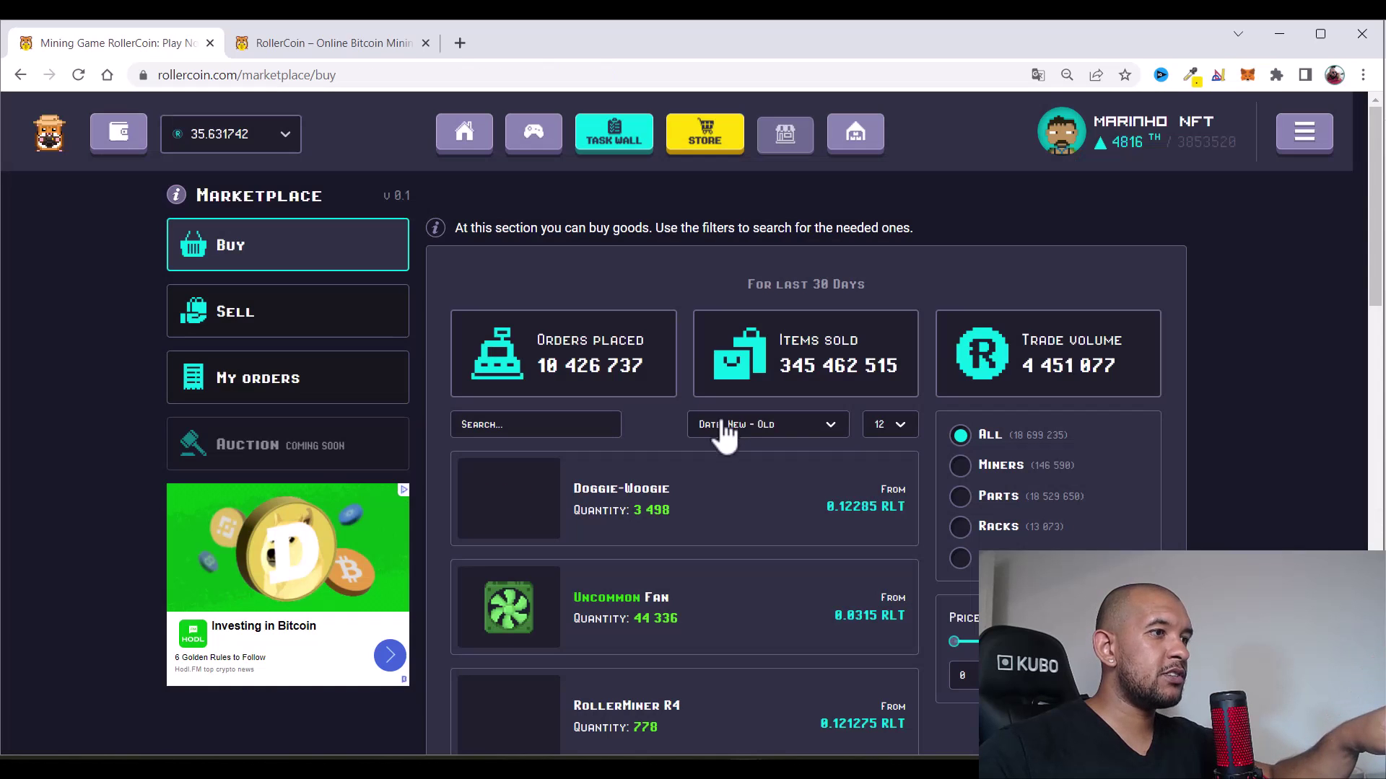
pyautogui.click(960, 496)
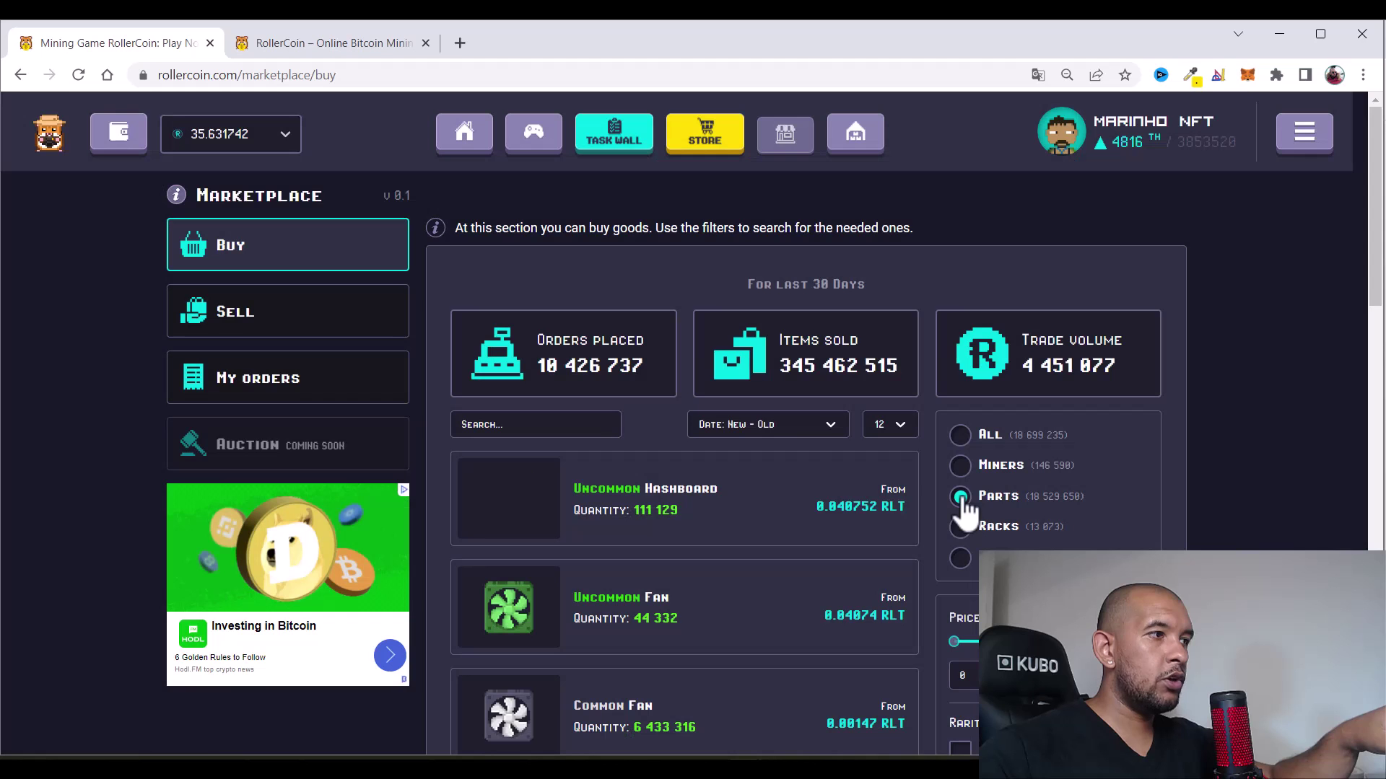
pyautogui.scroll(-4, 639, 508)
pyautogui.scroll(-3, 686, 563)
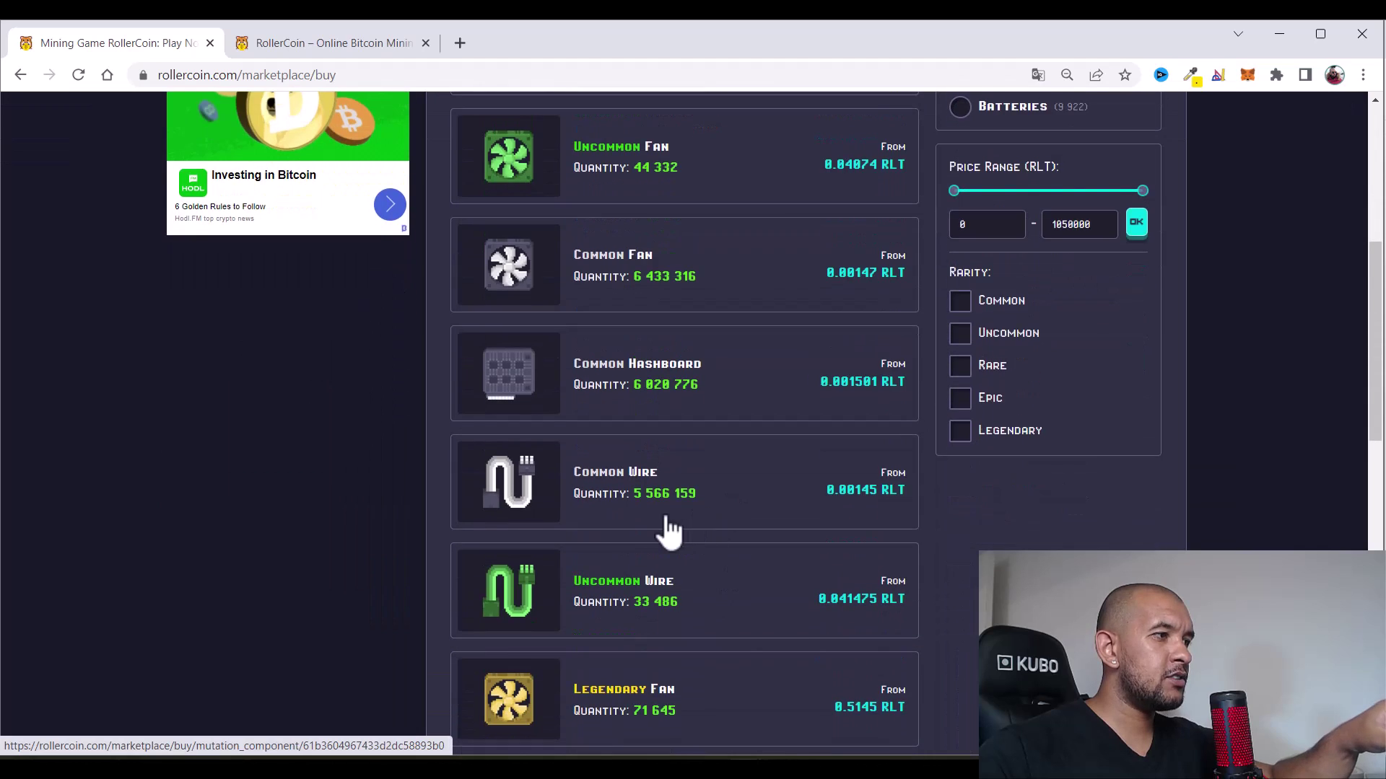
pyautogui.click(638, 495)
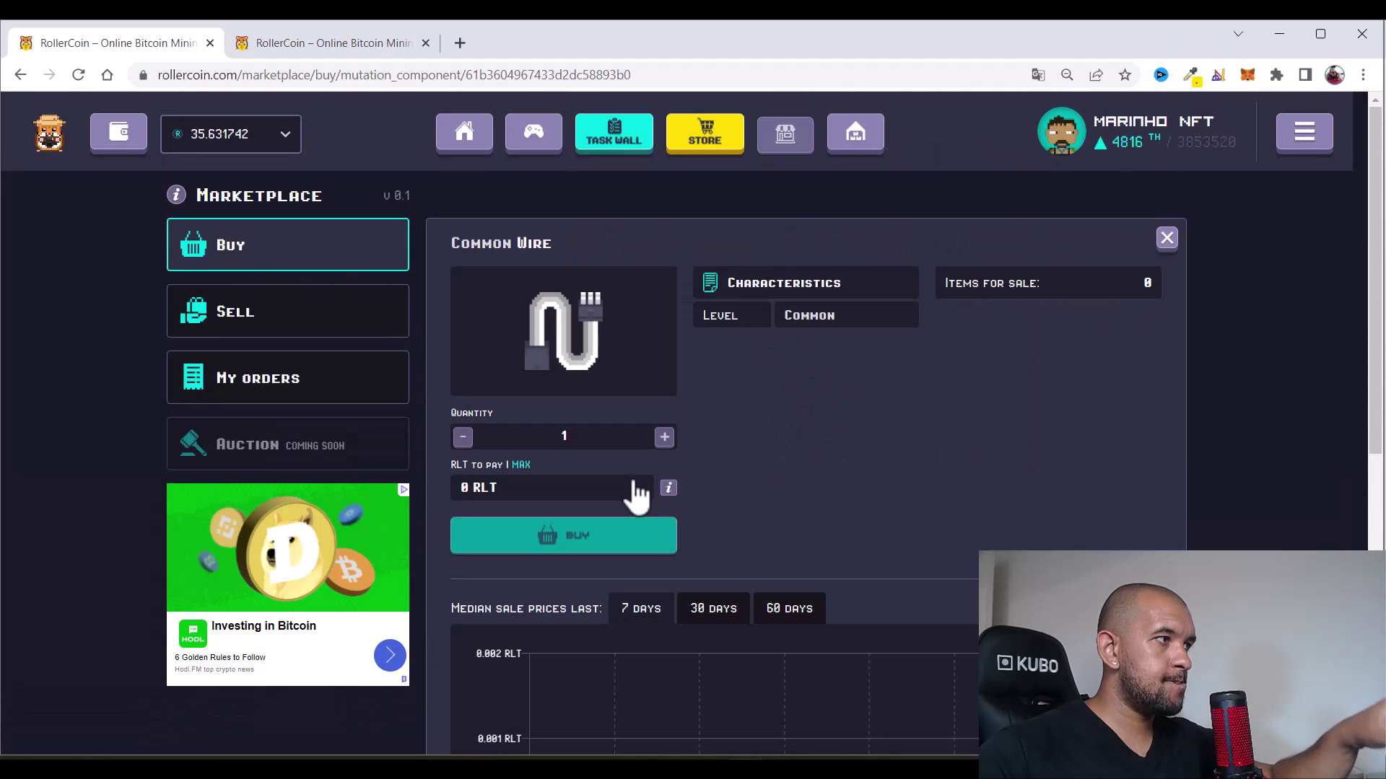
pyautogui.doubleClick(531, 437)
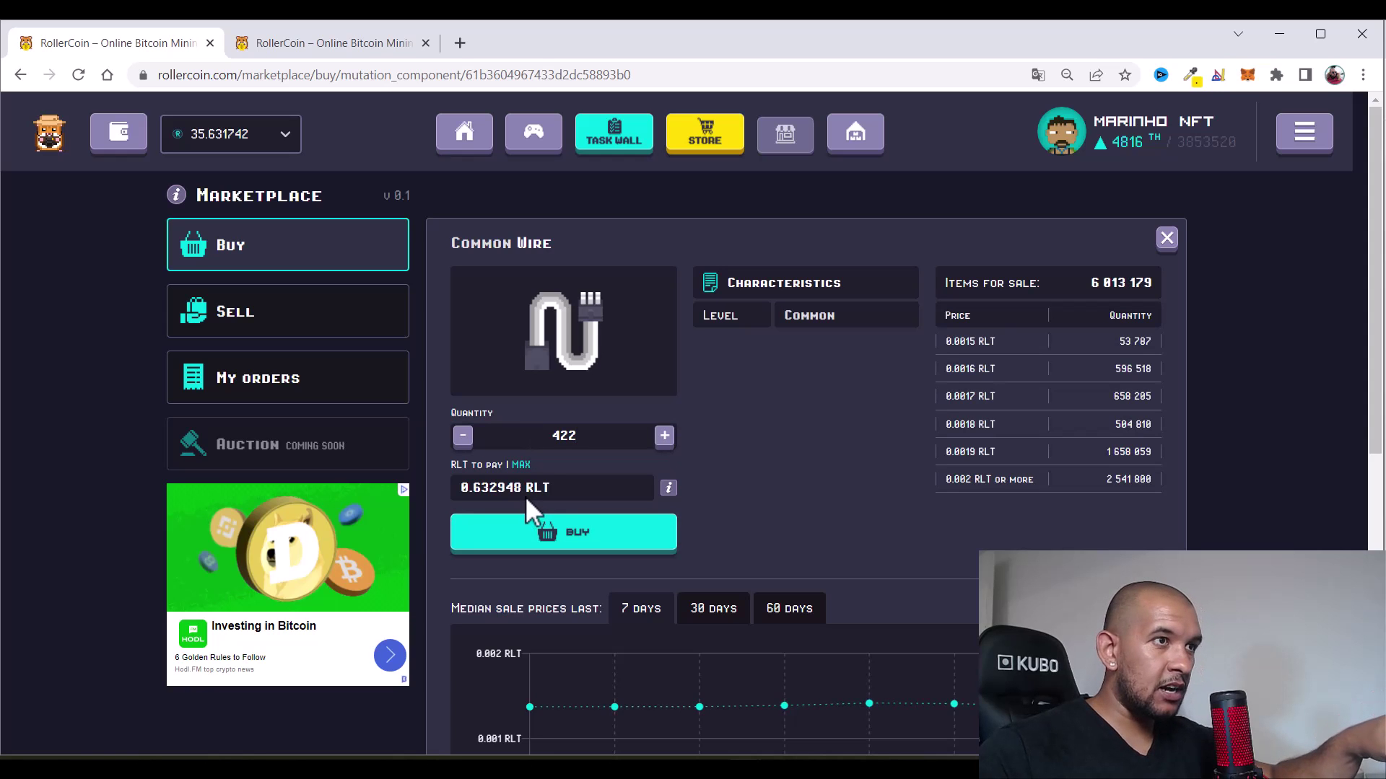
pyautogui.click(556, 533)
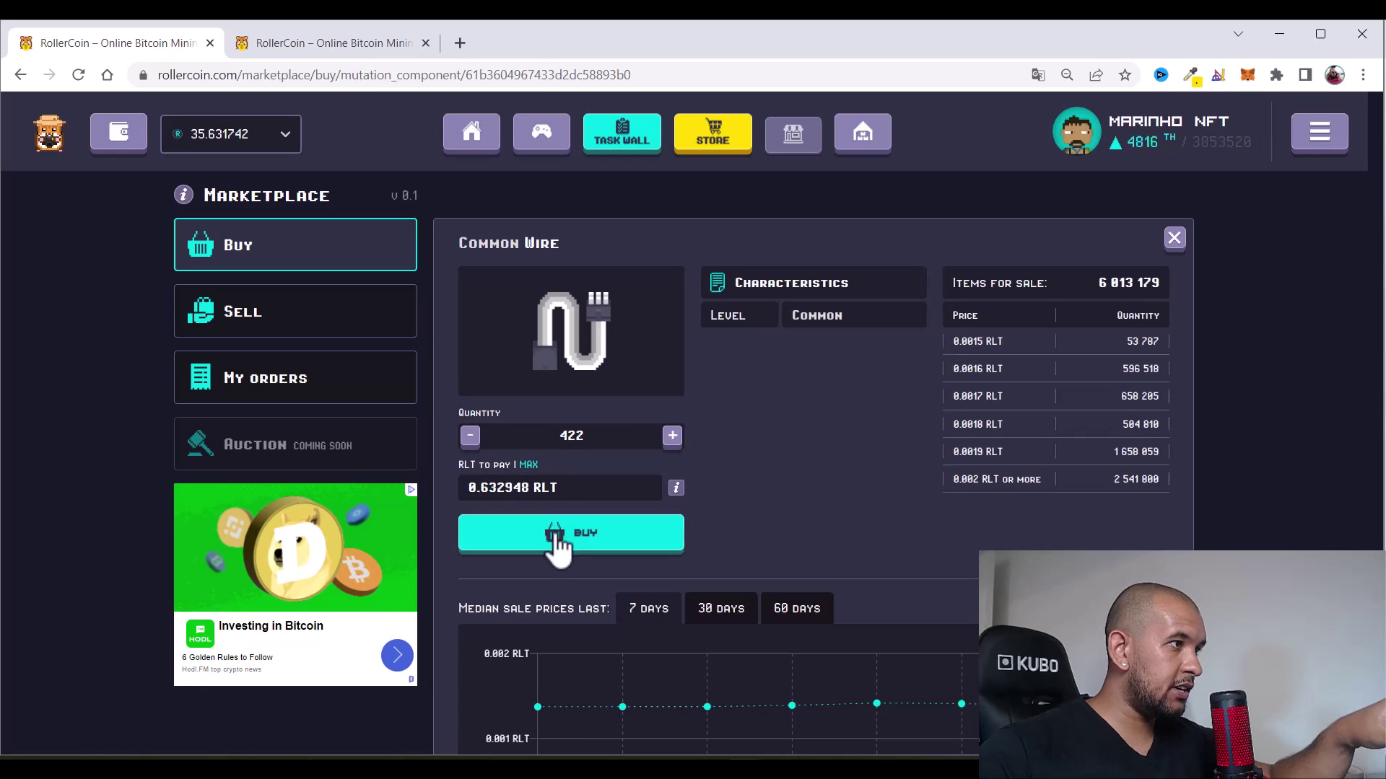
pyautogui.click(610, 469)
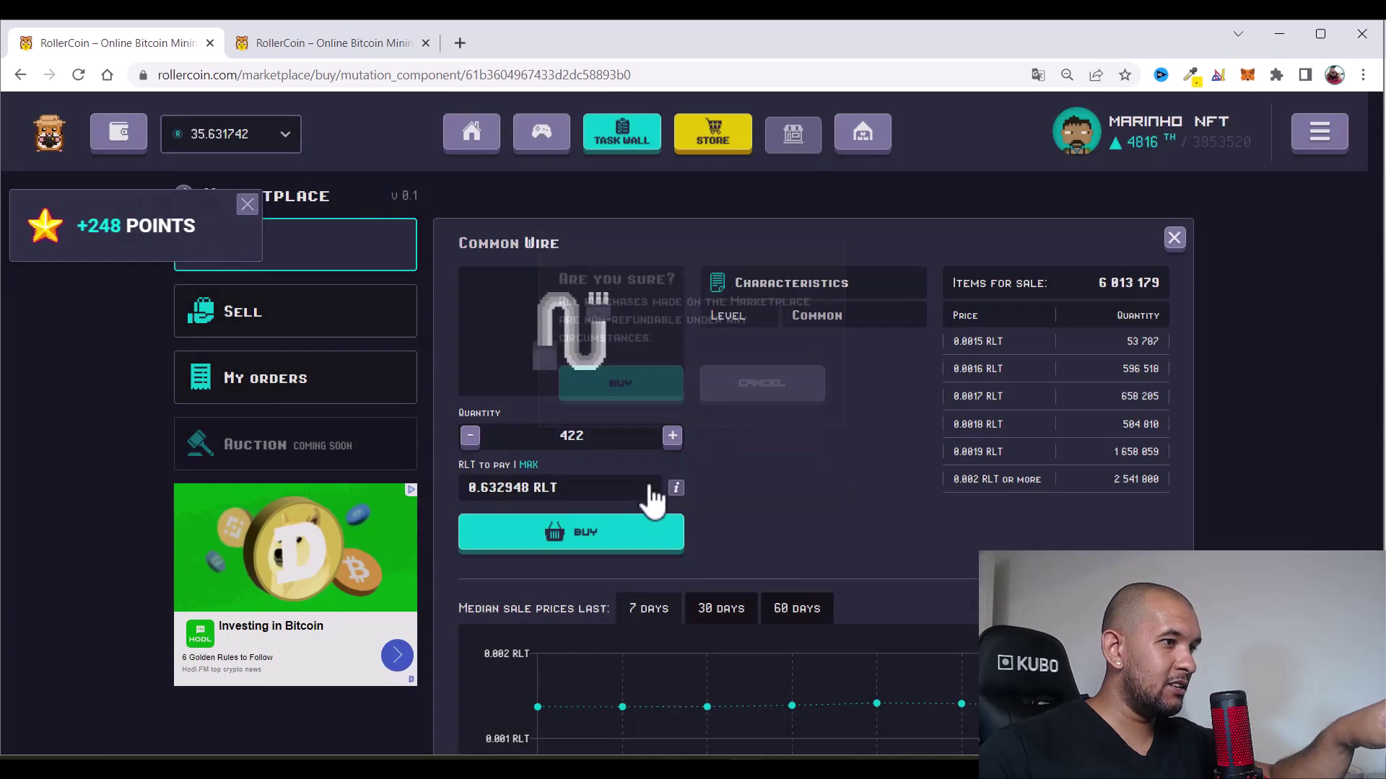
# Add the wire cost of 0,63 to the Calculator's running total and dismiss the wire order confirmation in RollerCoin
pyautogui.hotkey('alt', 'Tab')
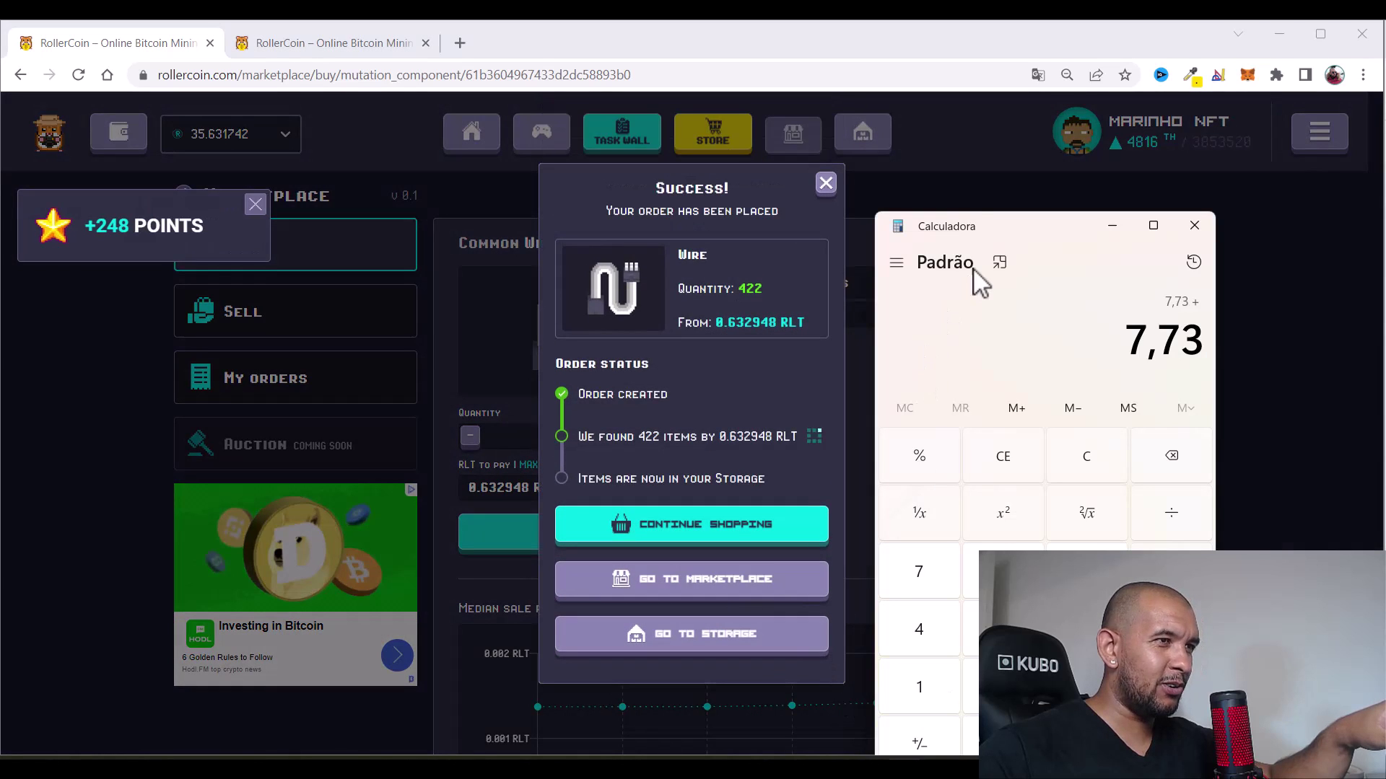
pyautogui.write('0,63')
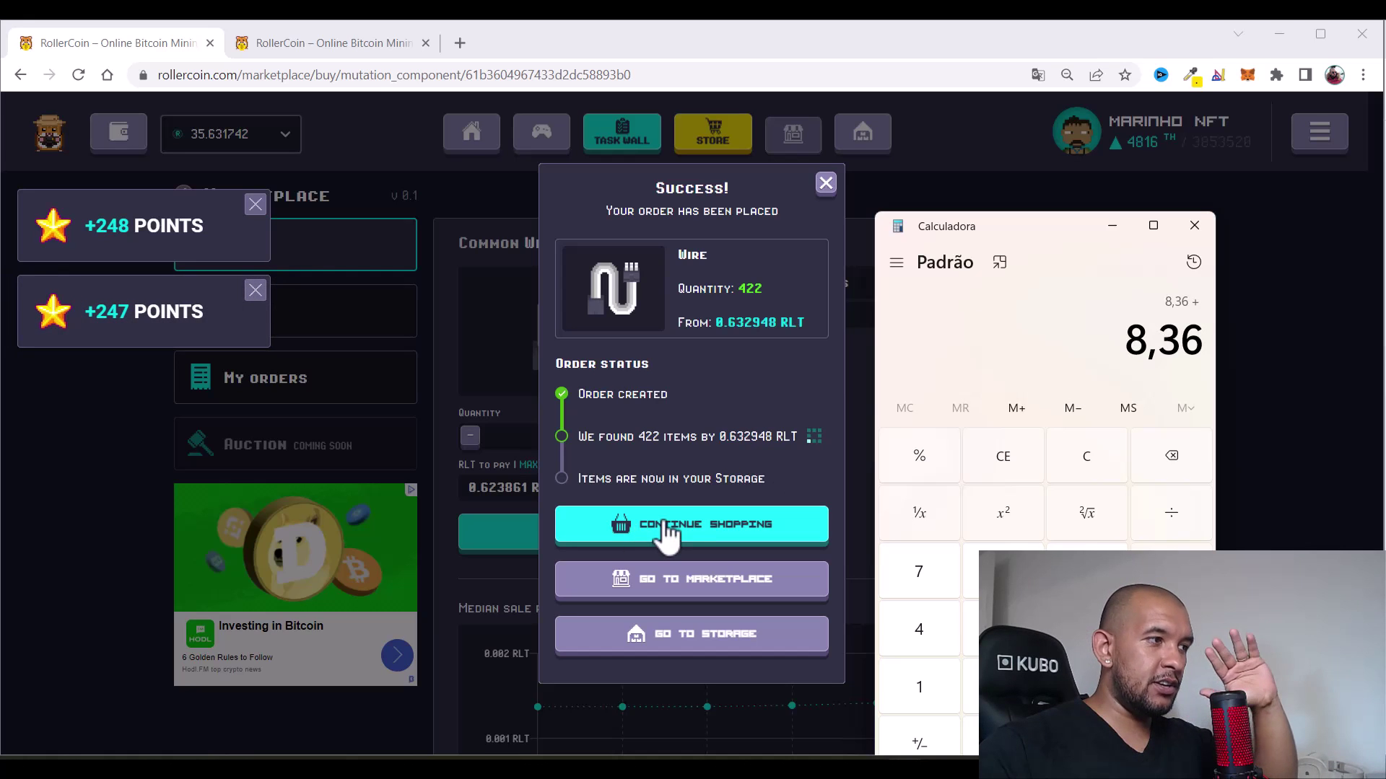
pyautogui.click(687, 535)
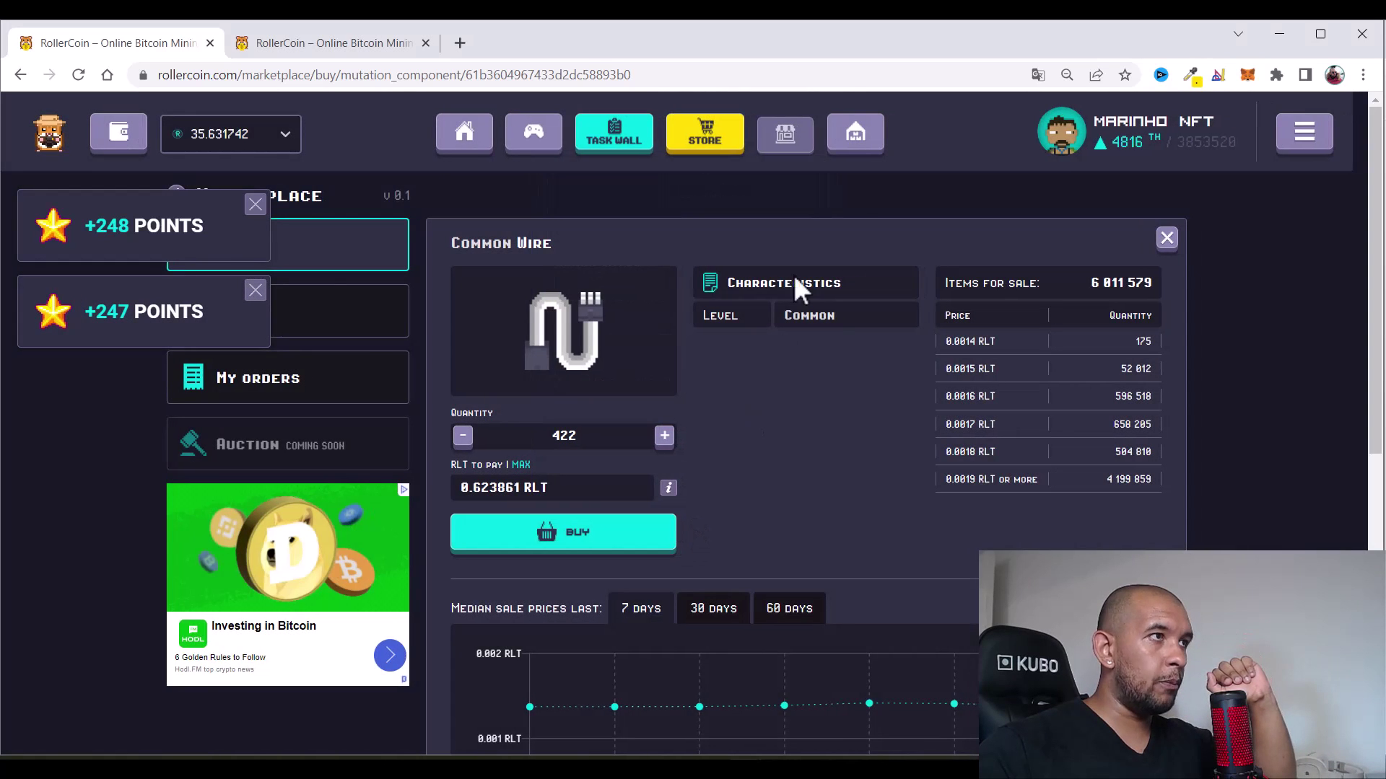
# Open the Storage's miner merge list and load more entries to find the Uncommon Scarabey merge
pyautogui.click(857, 137)
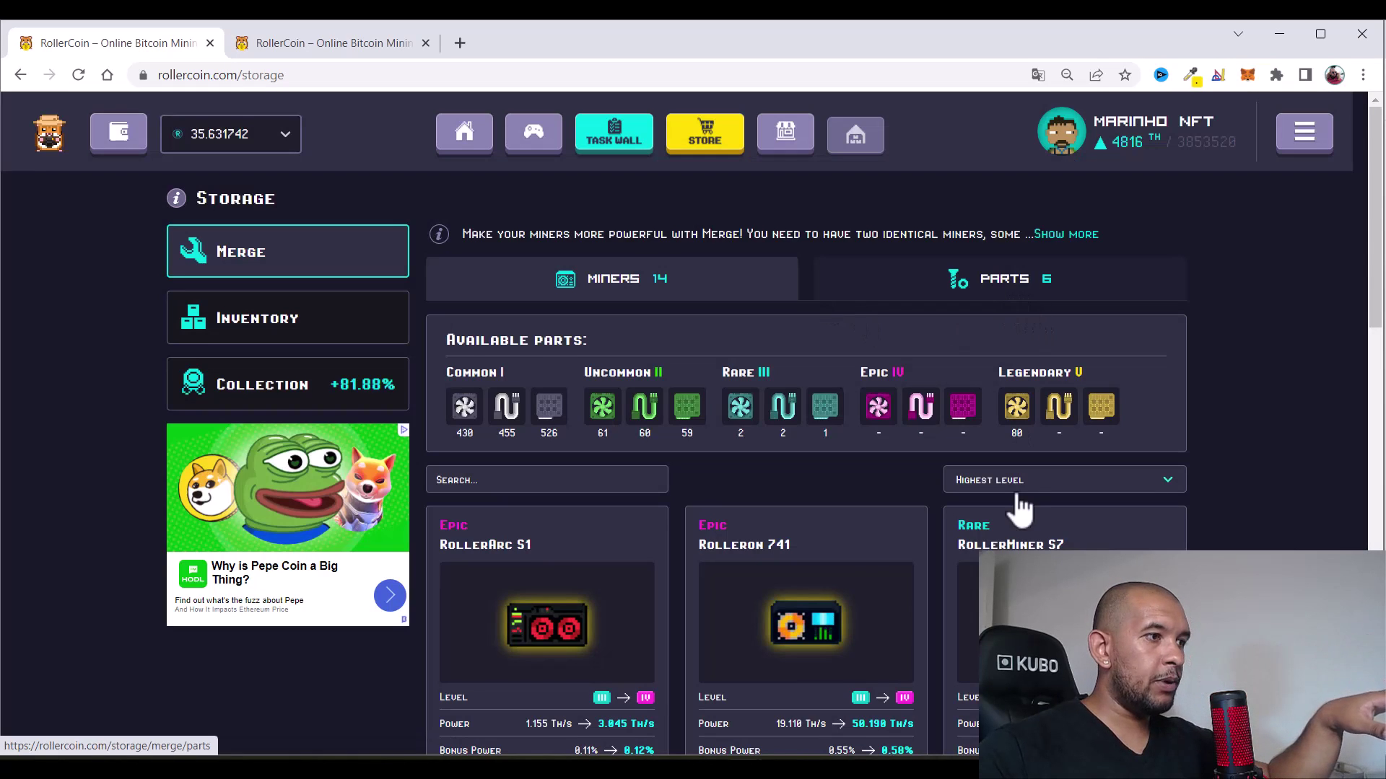
pyautogui.scroll(-15, 1021, 509)
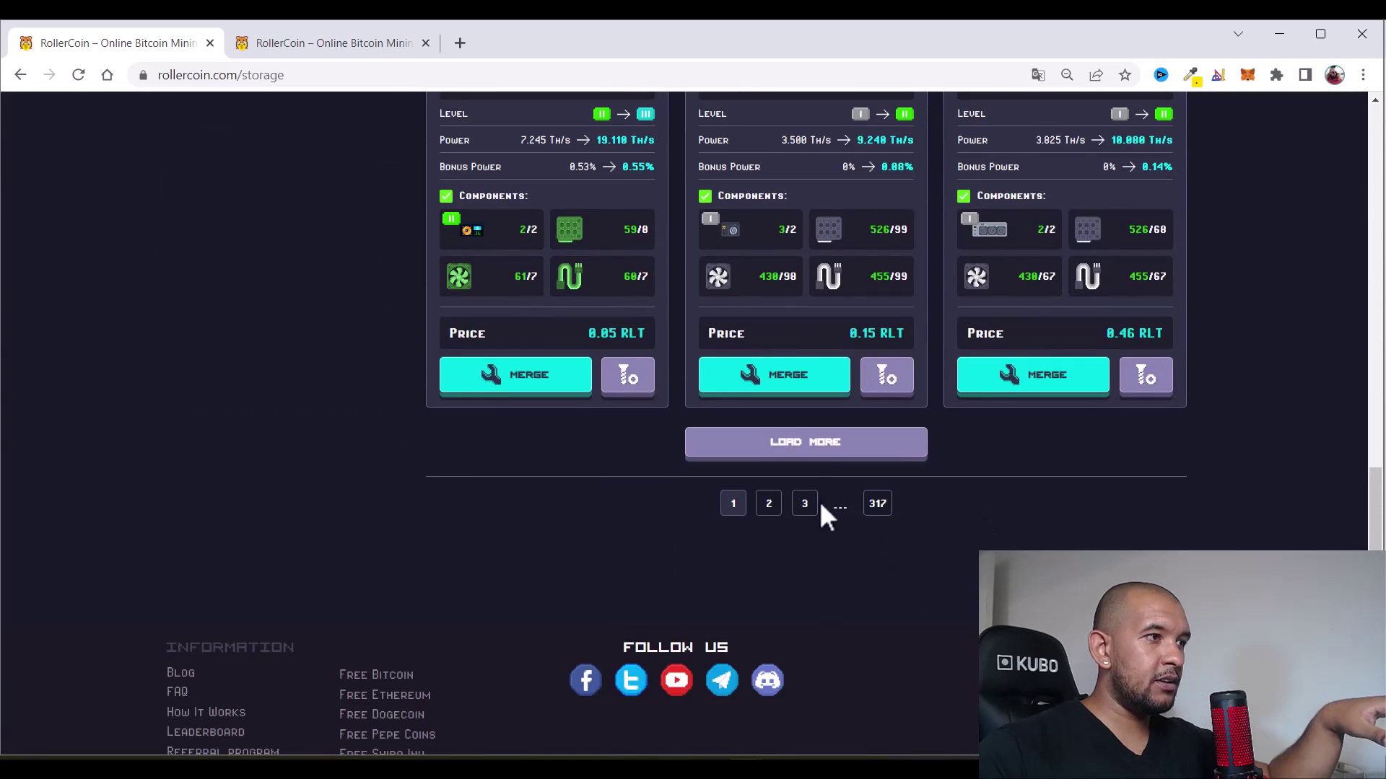
pyautogui.click(819, 451)
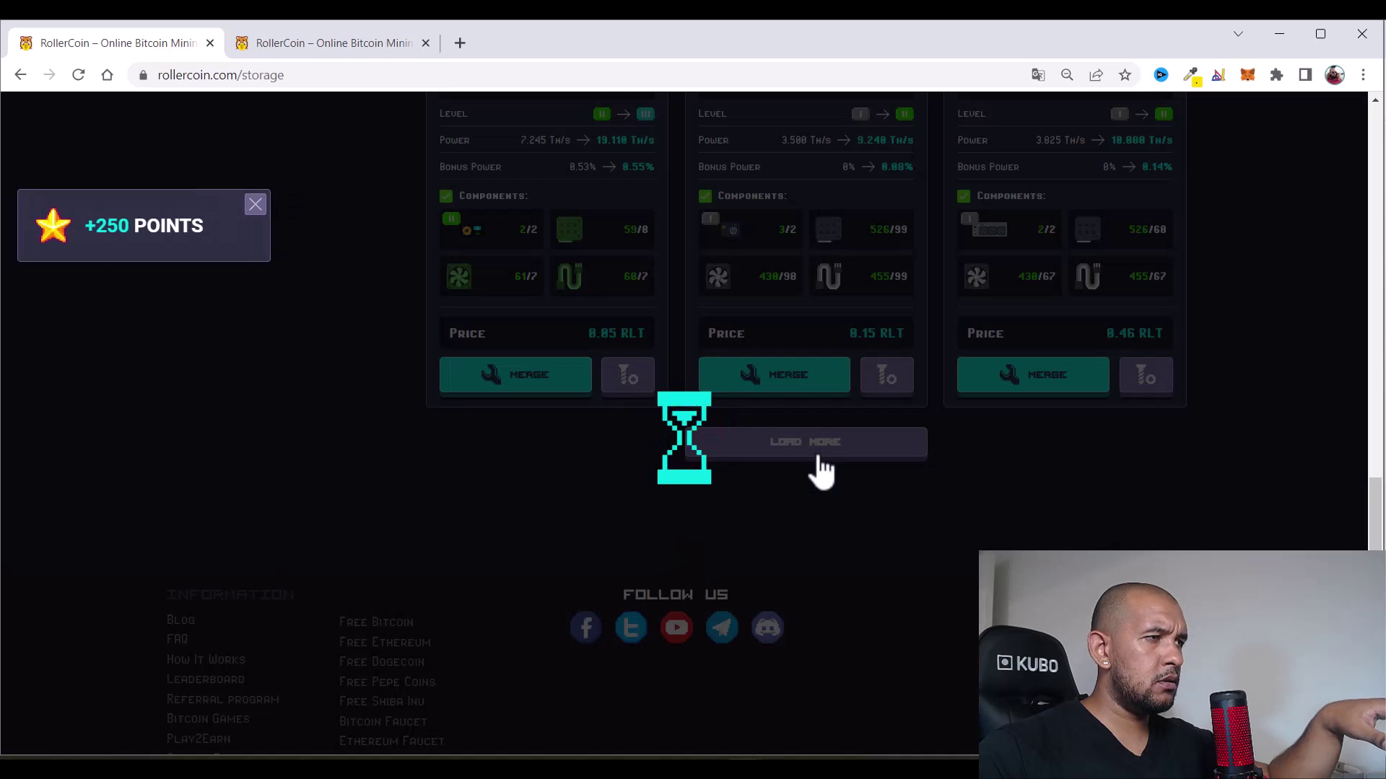
pyautogui.scroll(-4, 819, 455)
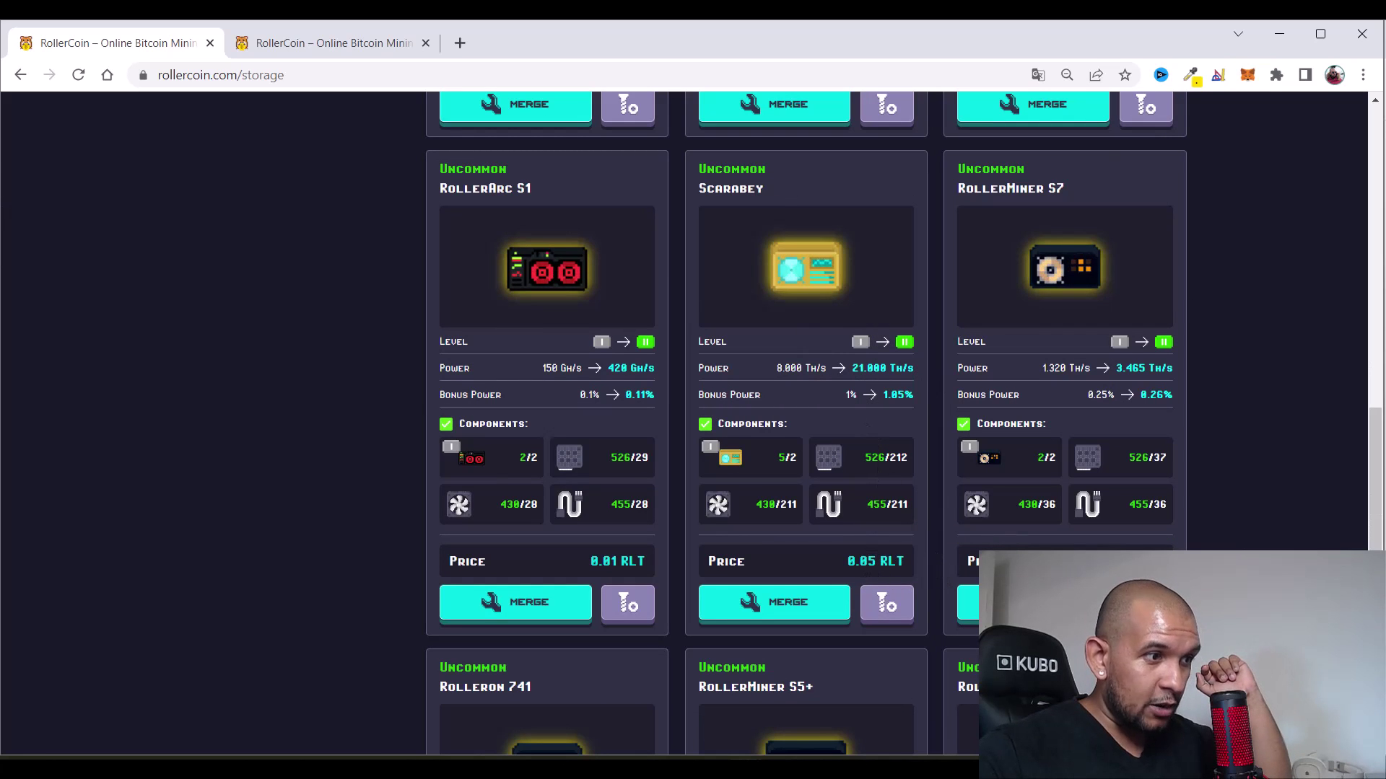
# Add the Scarabey merge fees of 0,1 to the Calculator's running total and minimize the Calculator
pyautogui.hotkey('alt', 'Tab')
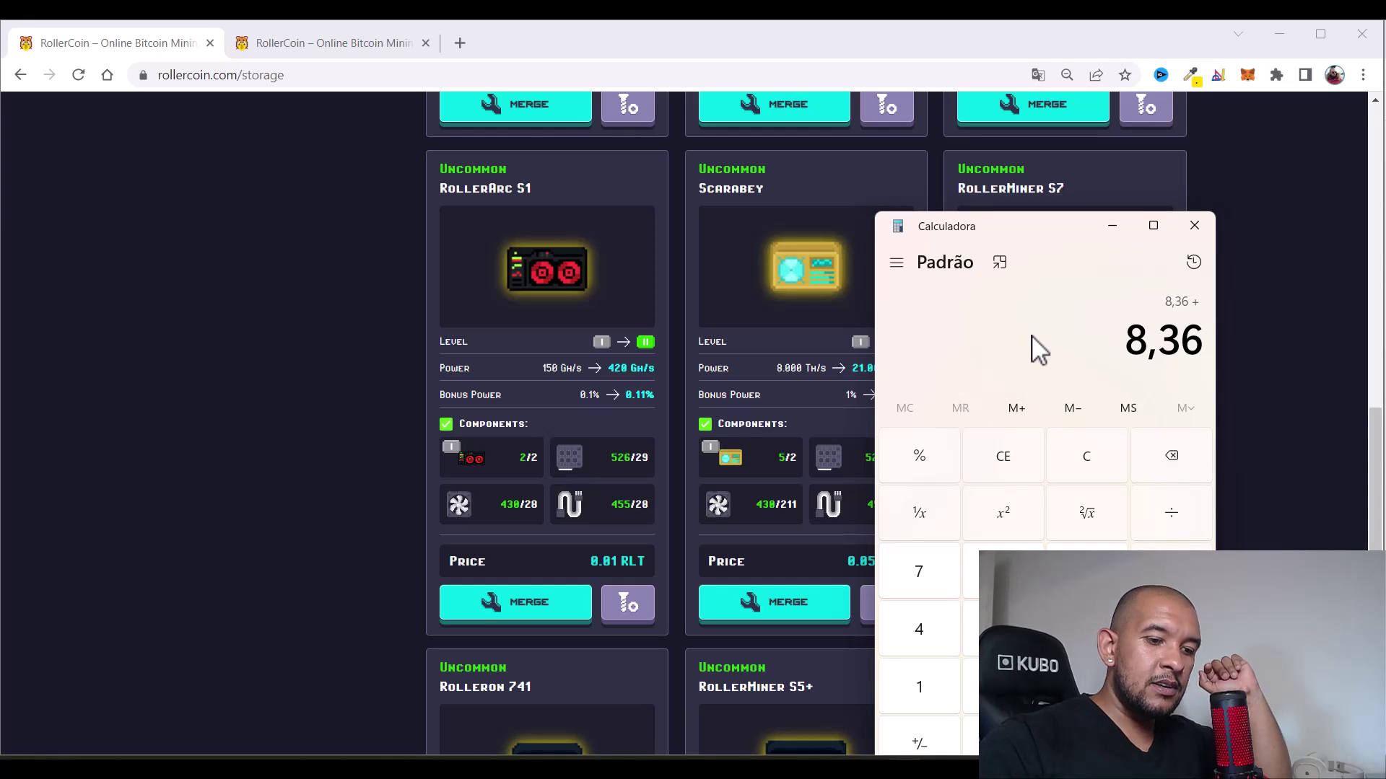
pyautogui.write('0,1')
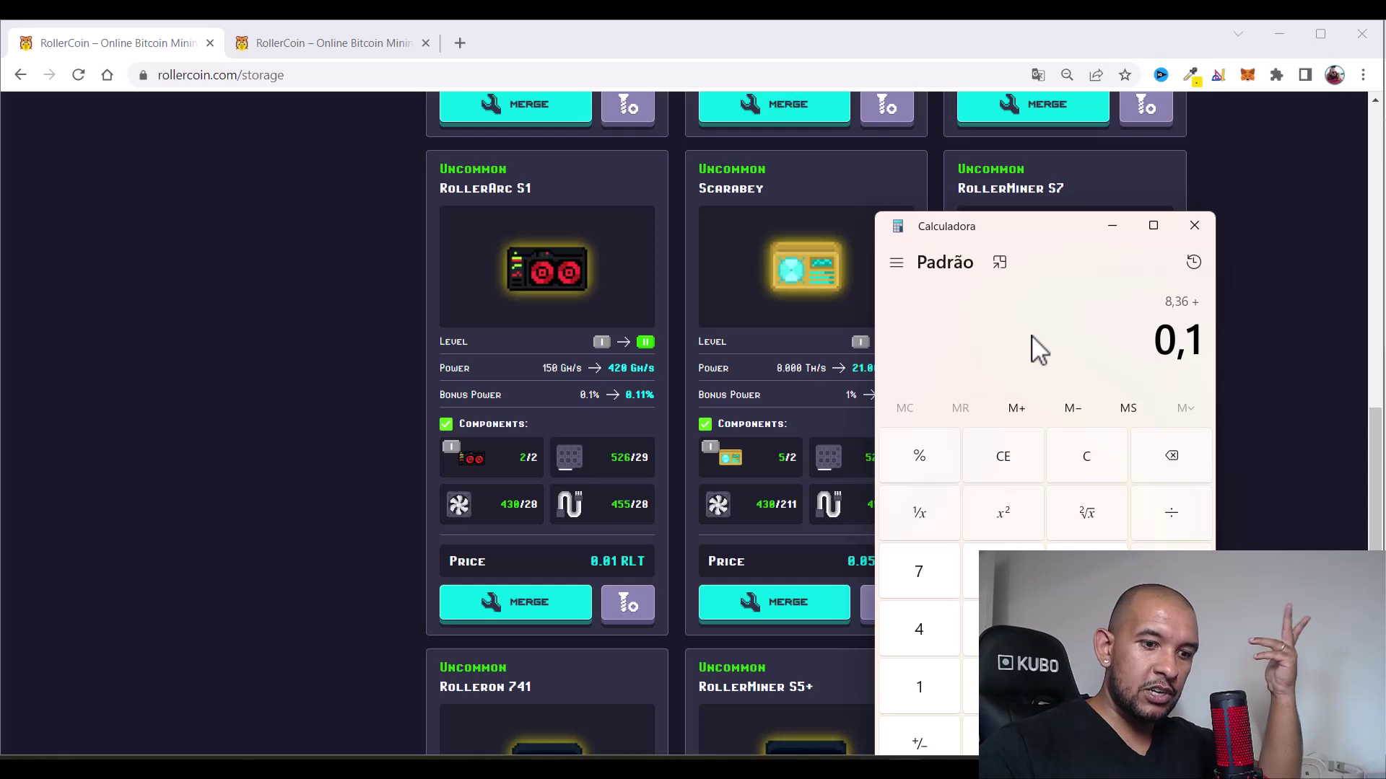
pyautogui.press('+')
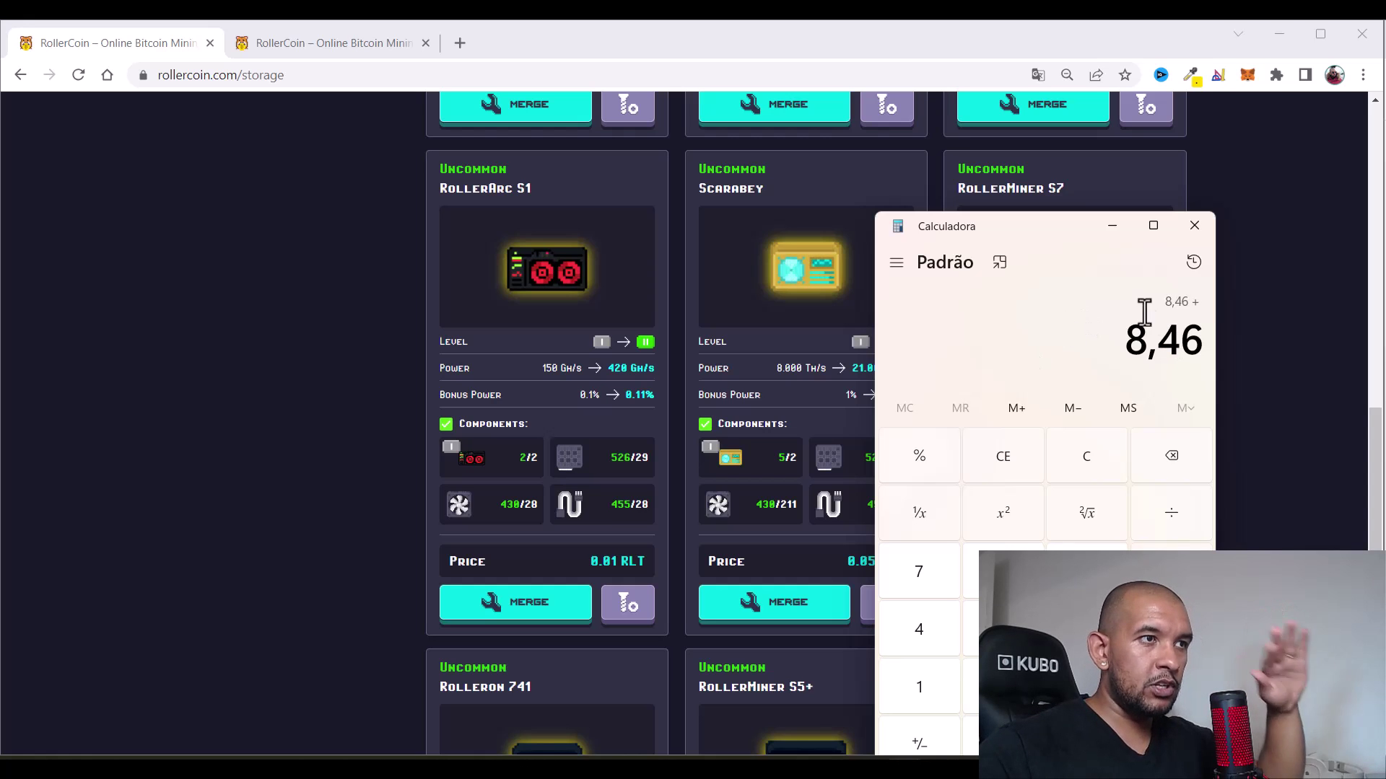
pyautogui.click(1112, 226)
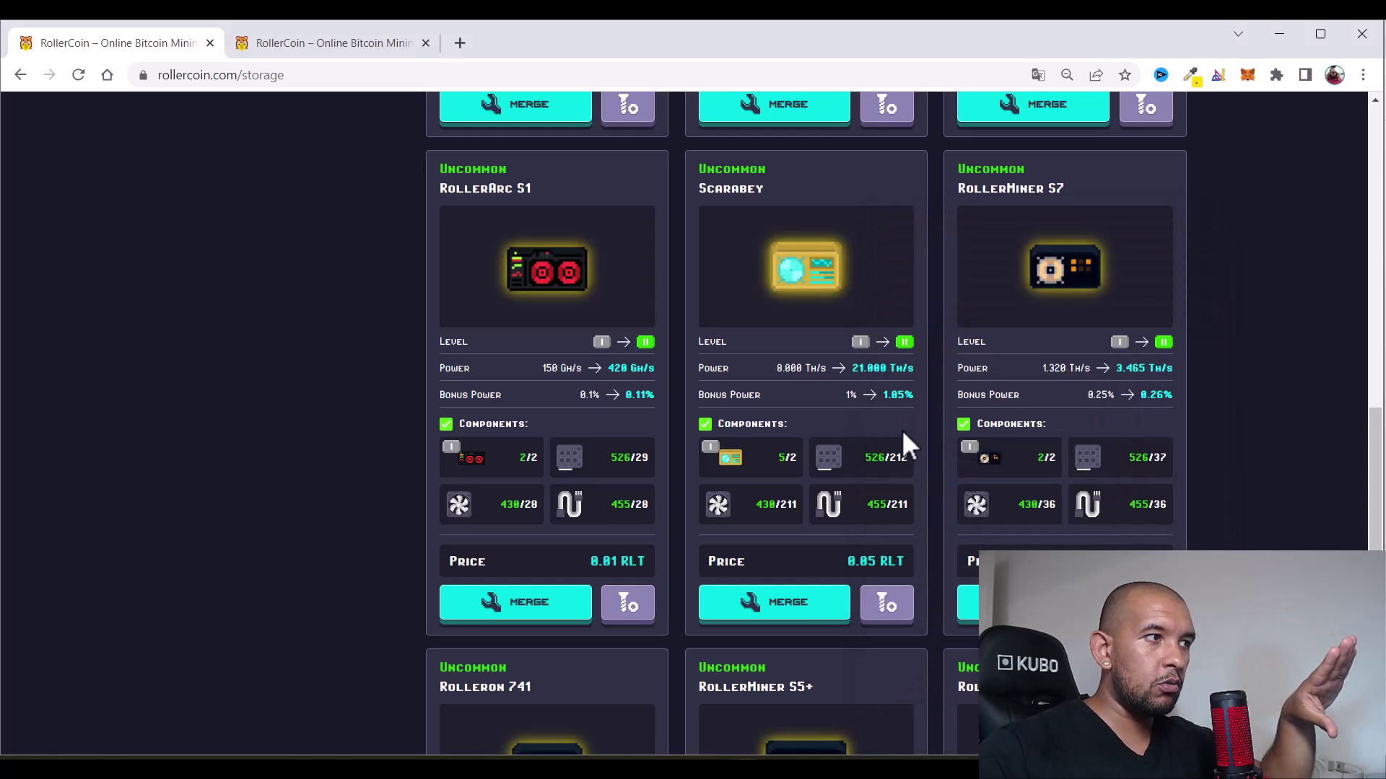
# Merge Common Scarabey miners into an Uncommon Scarabey twice, confirming each merge
pyautogui.click(825, 617)
pyautogui.click(766, 640)
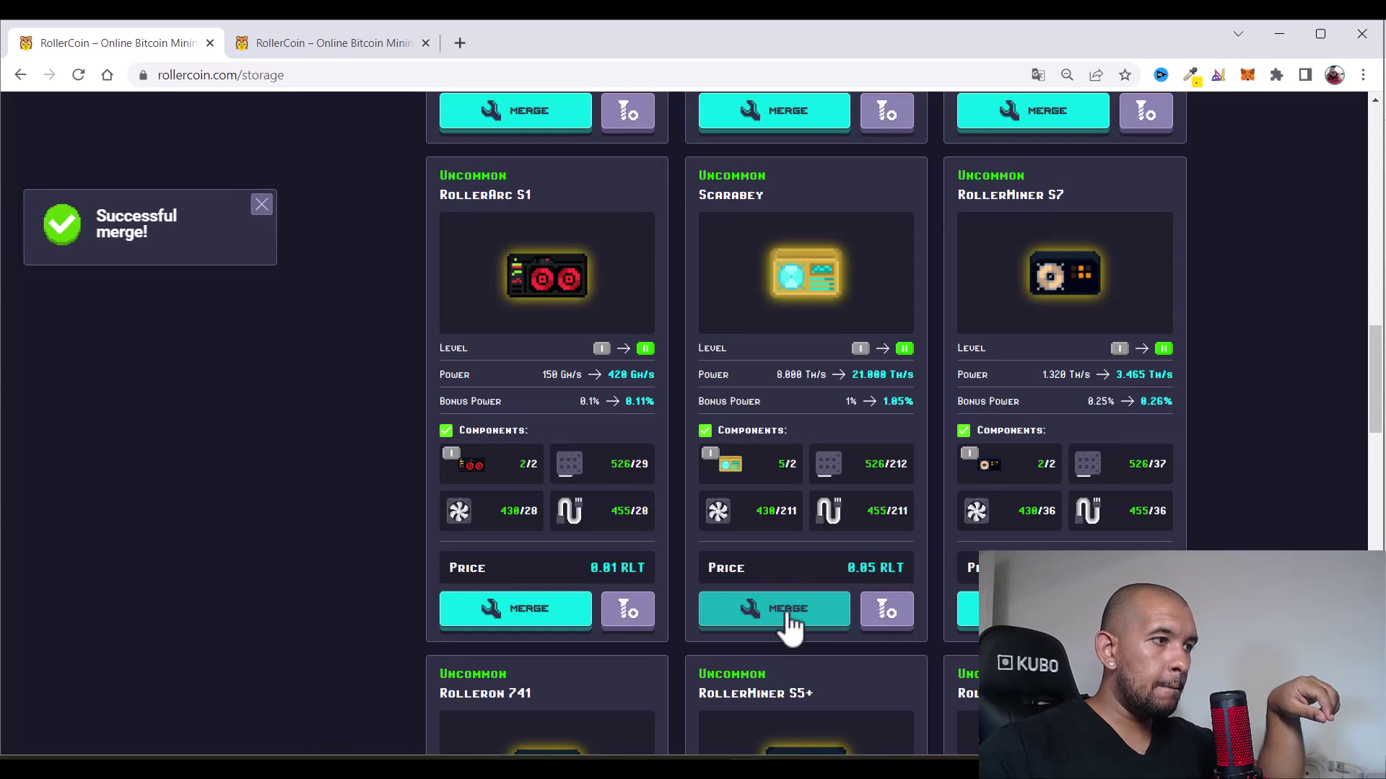
pyautogui.click(789, 622)
pyautogui.click(757, 639)
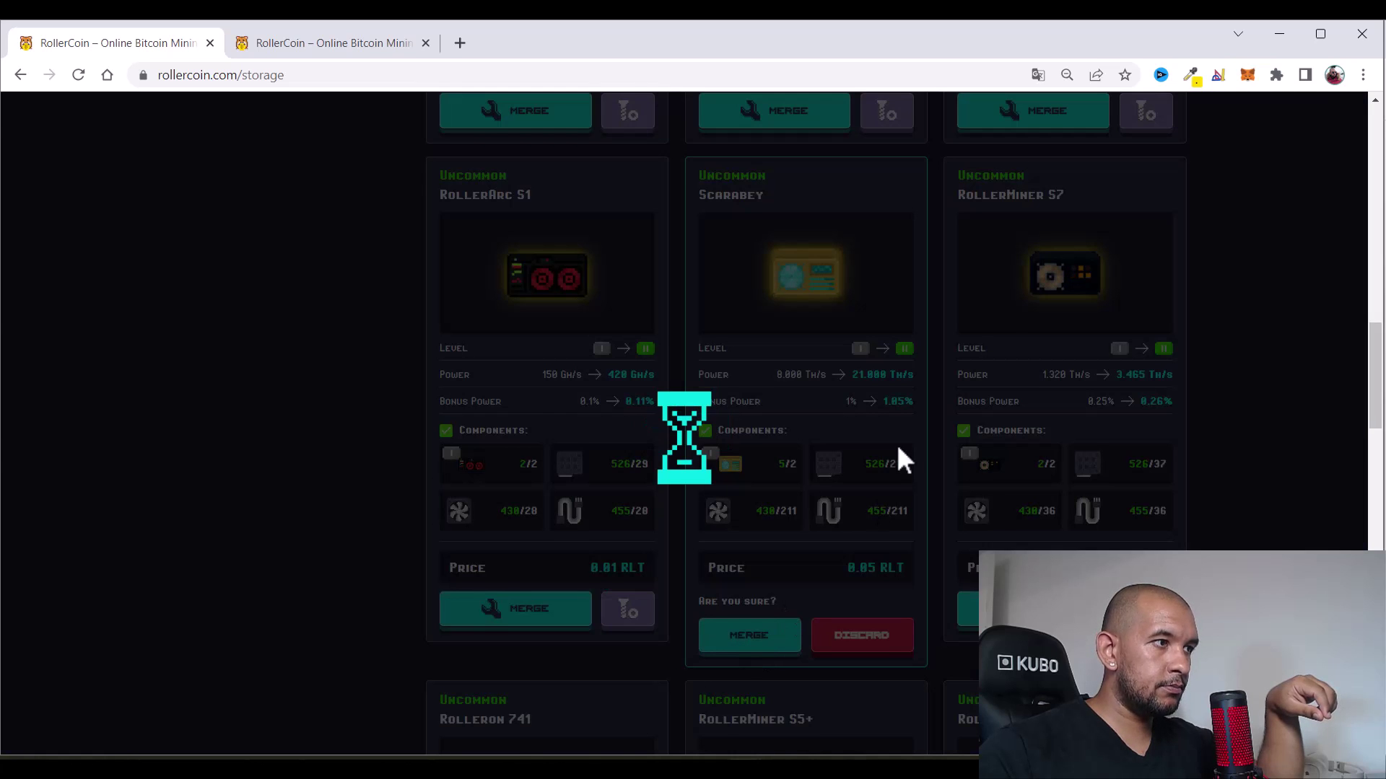
# Reload the Storage page and check the components required for the Rare Scarabey merge and the available parts
pyautogui.click(77, 75)
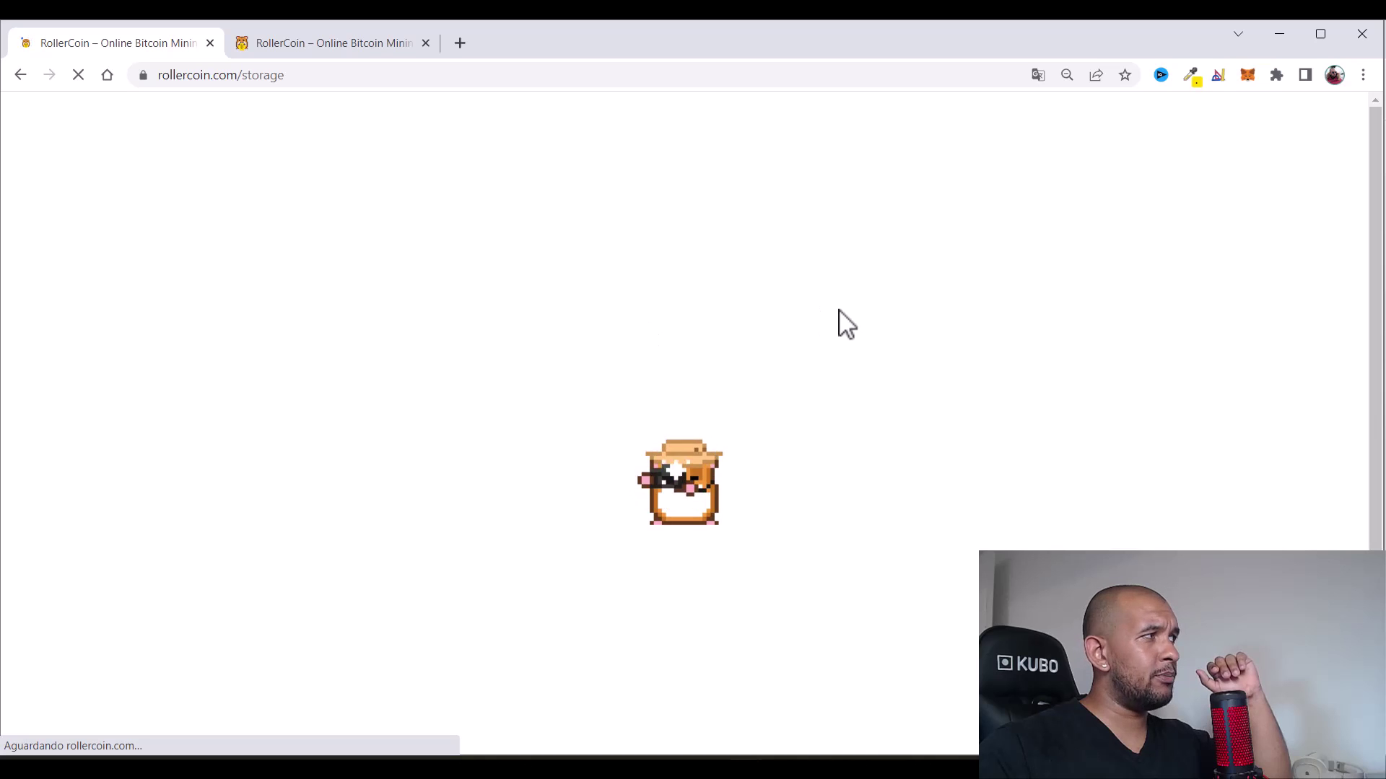
pyautogui.scroll(-1, 900, 365)
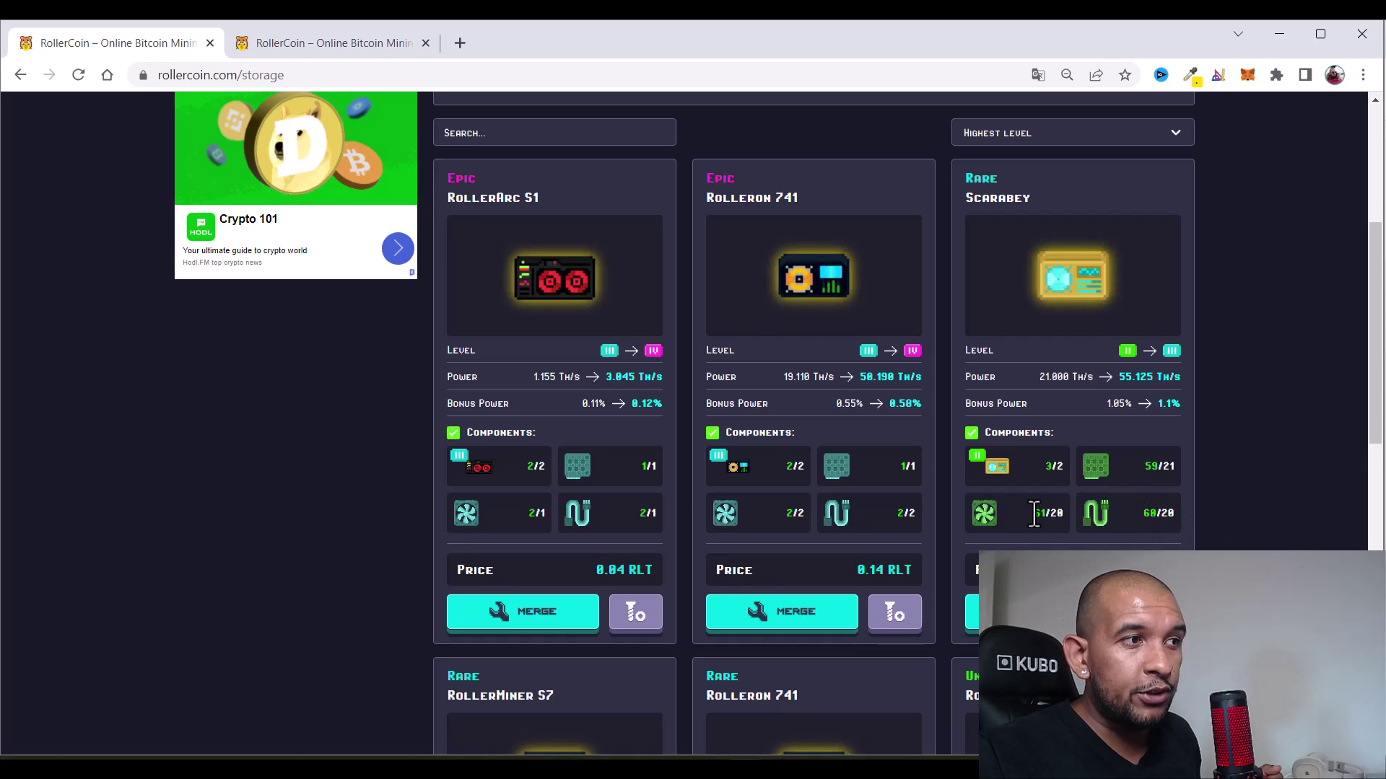
pyautogui.scroll(5, 908, 323)
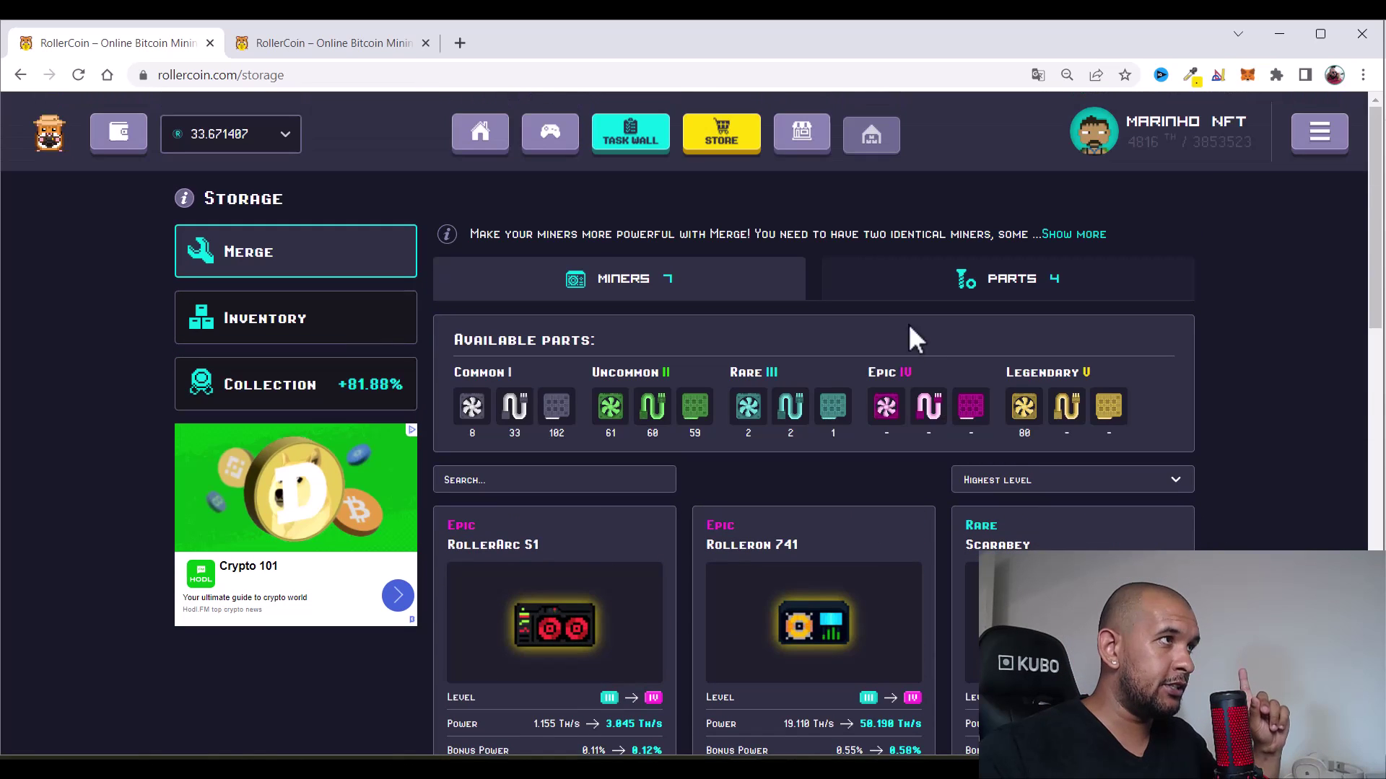
# Open the Marketplace filtered to parts and buy 21 Uncommon Hashboards
pyautogui.click(800, 135)
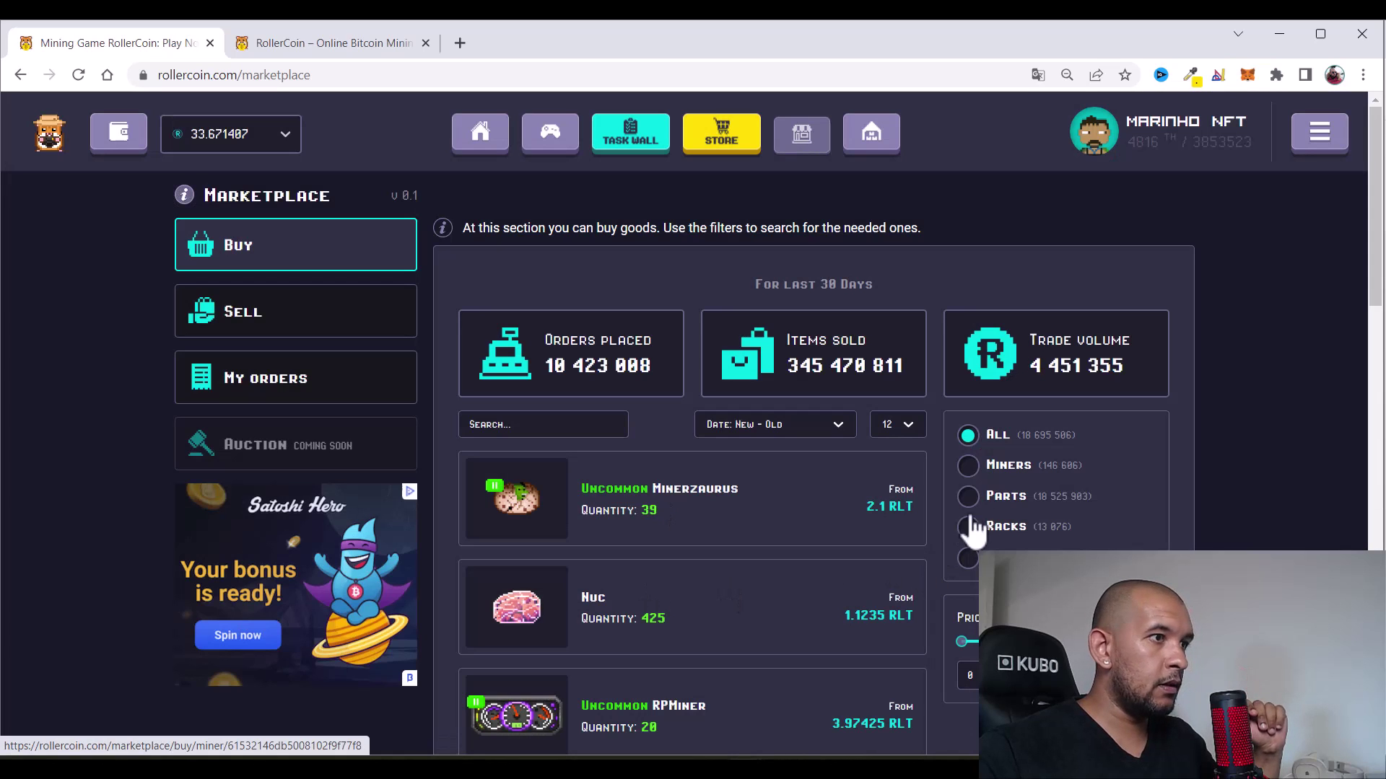
pyautogui.click(978, 505)
pyautogui.scroll(-2, 830, 483)
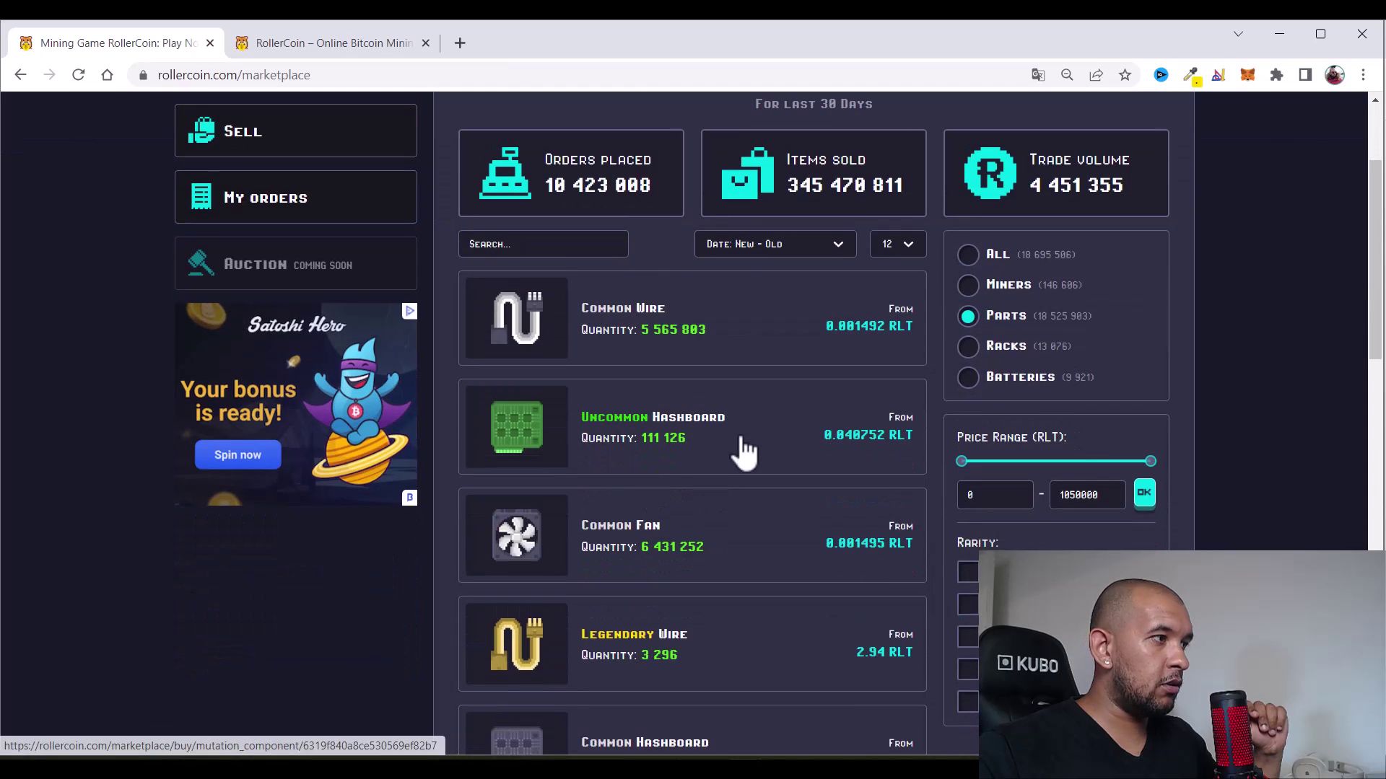
pyautogui.click(720, 431)
pyautogui.doubleClick(549, 446)
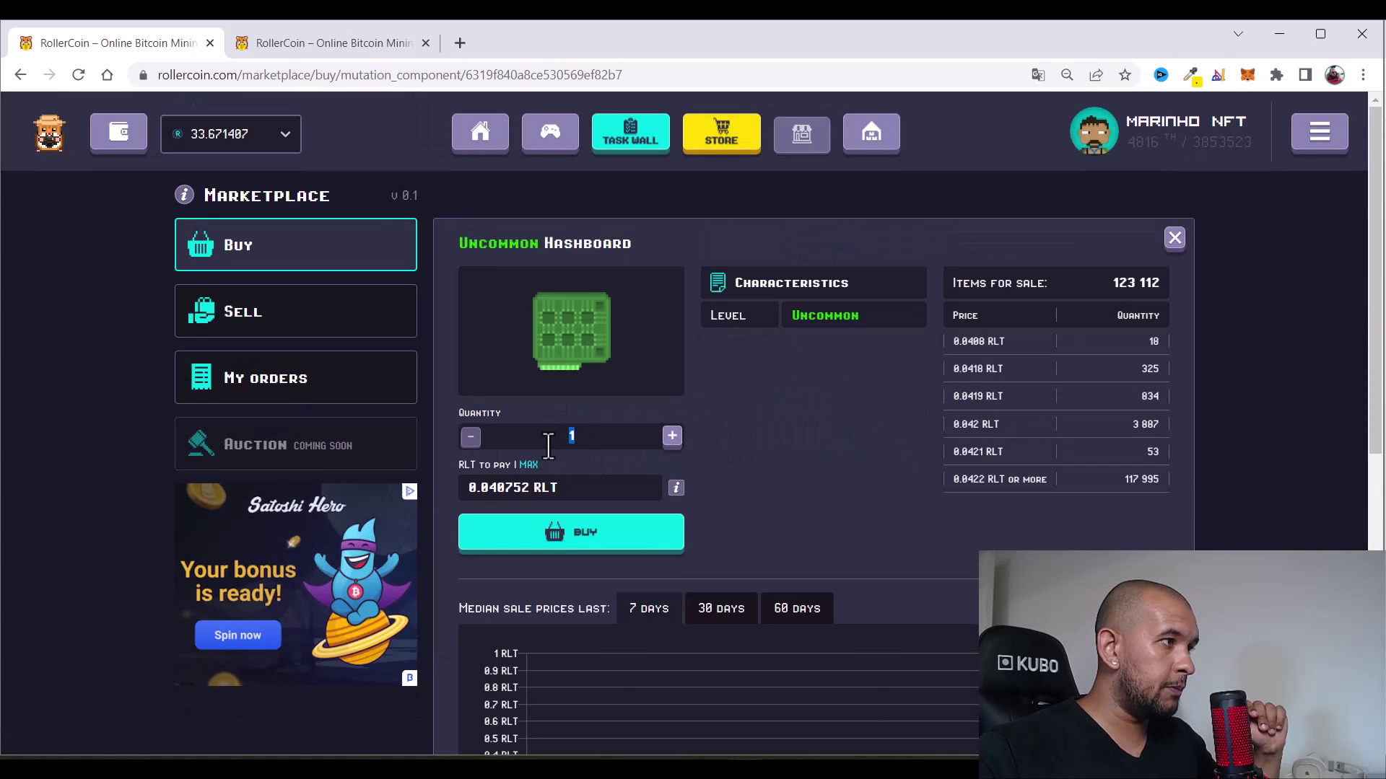
pyautogui.write('21')
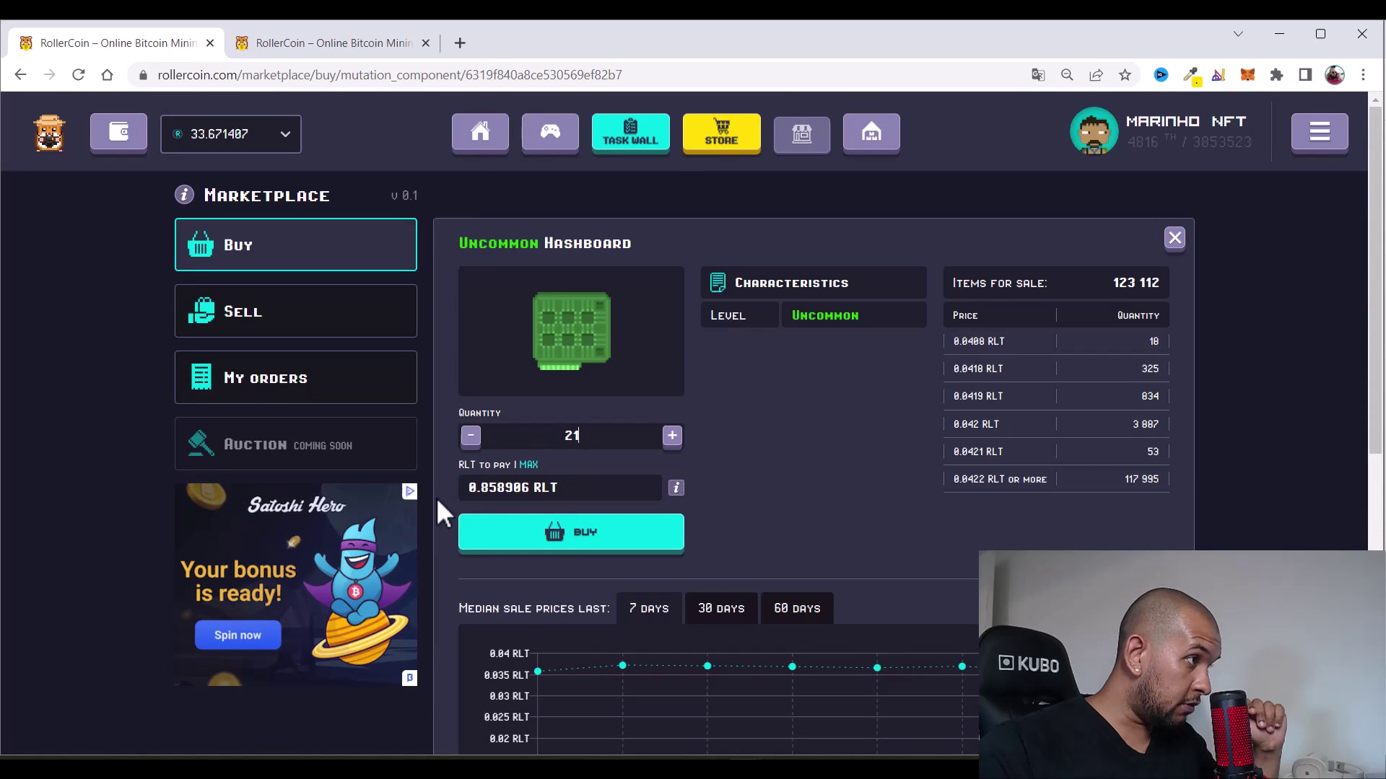
pyautogui.click(570, 534)
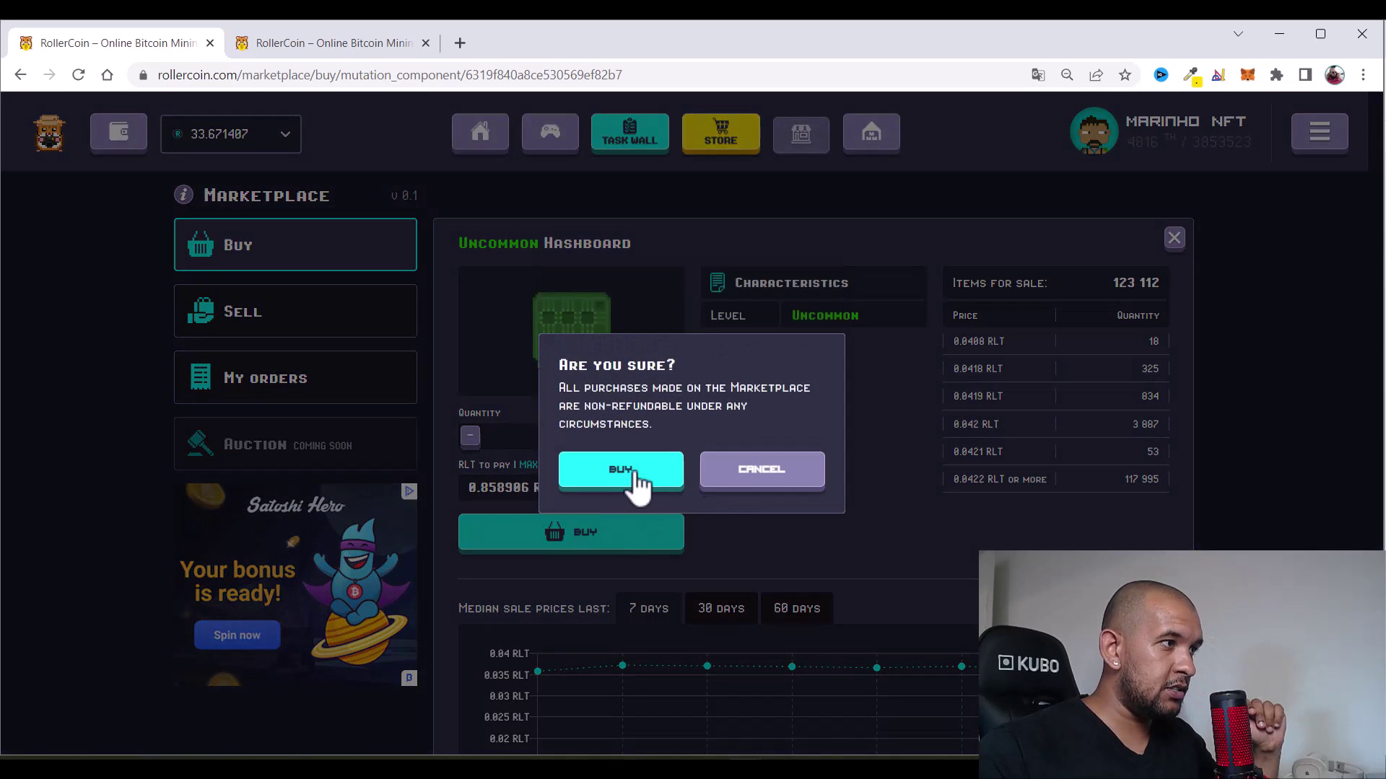
pyautogui.click(634, 476)
# Add the Uncommon Hashboard cost of 0,85 to the Calculator's running total and dismiss the purchase confirmation in RollerCoin
pyautogui.hotkey('alt', 'Tab')
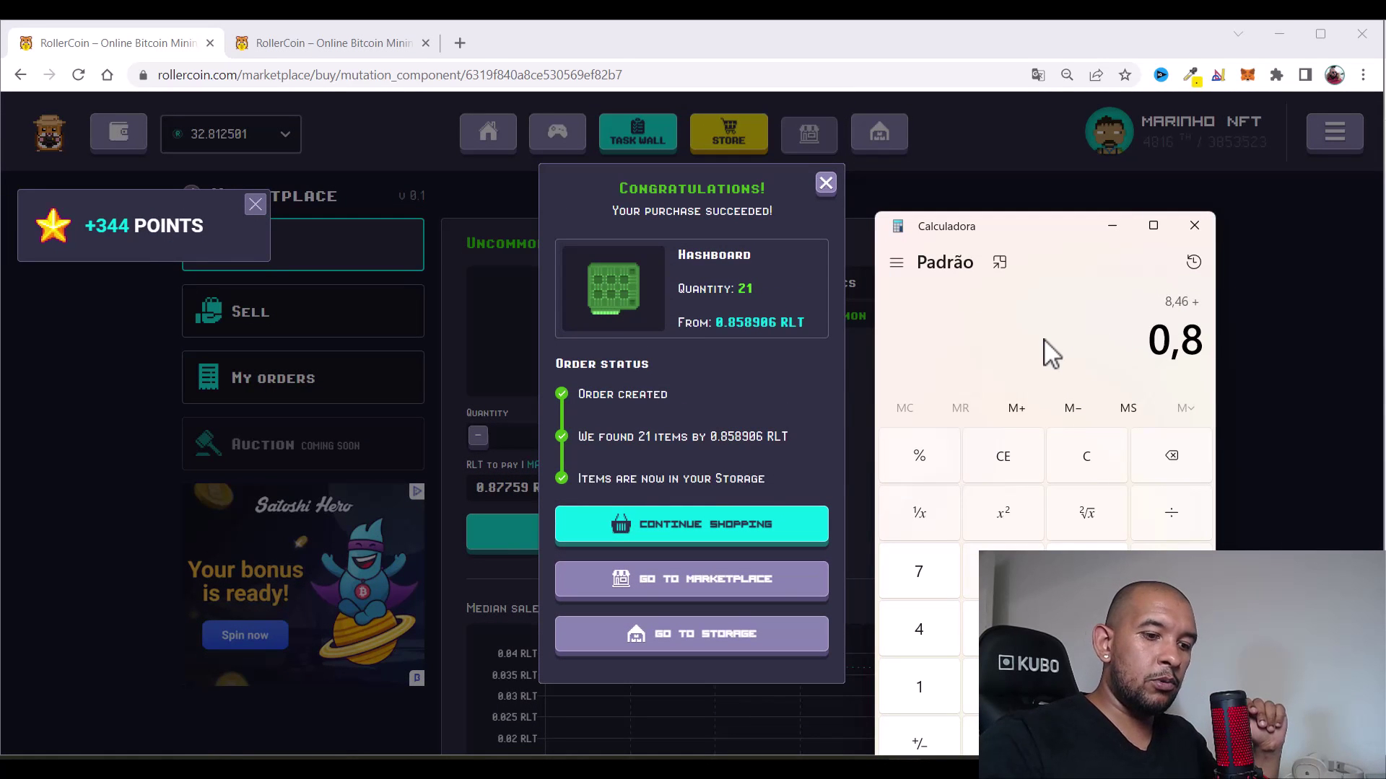
pyautogui.press('+')
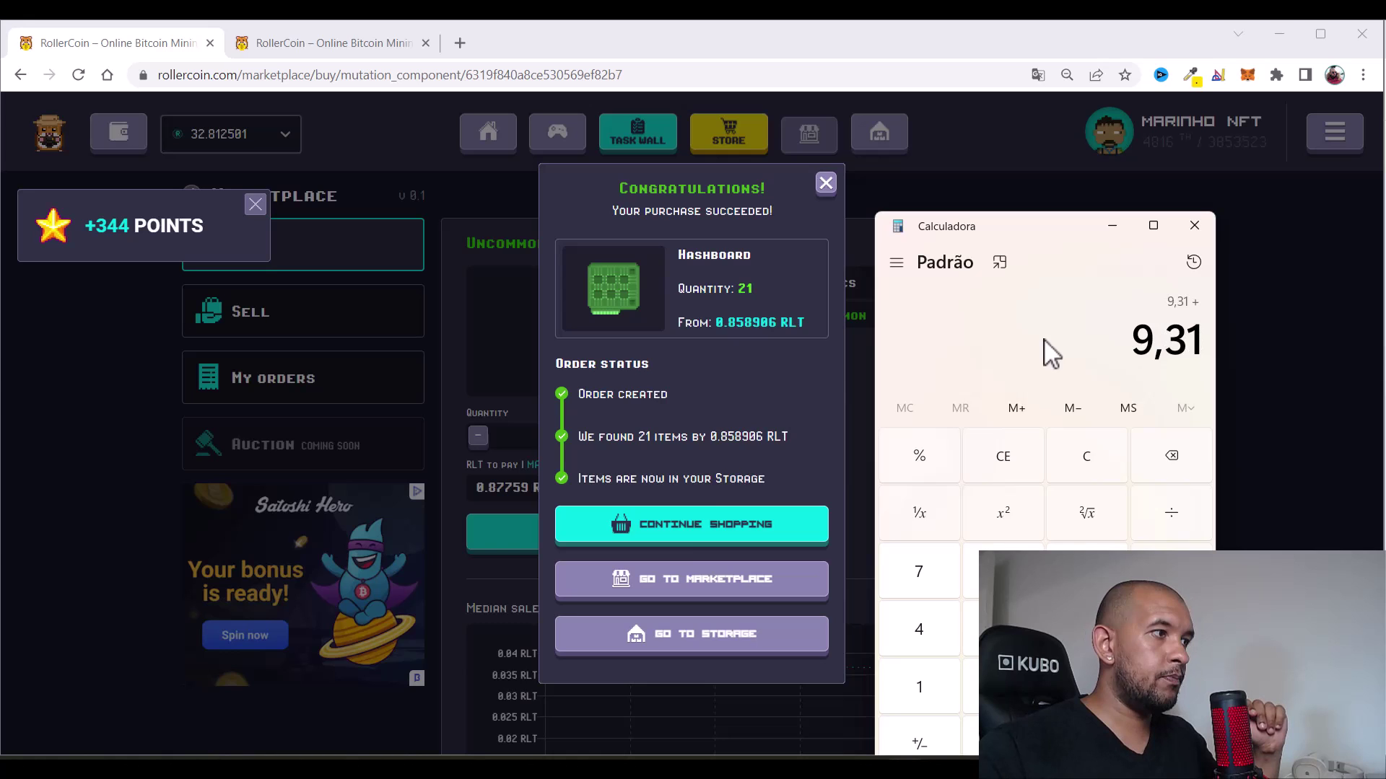
pyautogui.click(674, 532)
# Filter the Marketplace's items for purchase to parts and buy 20 Uncommon Fans
pyautogui.click(278, 267)
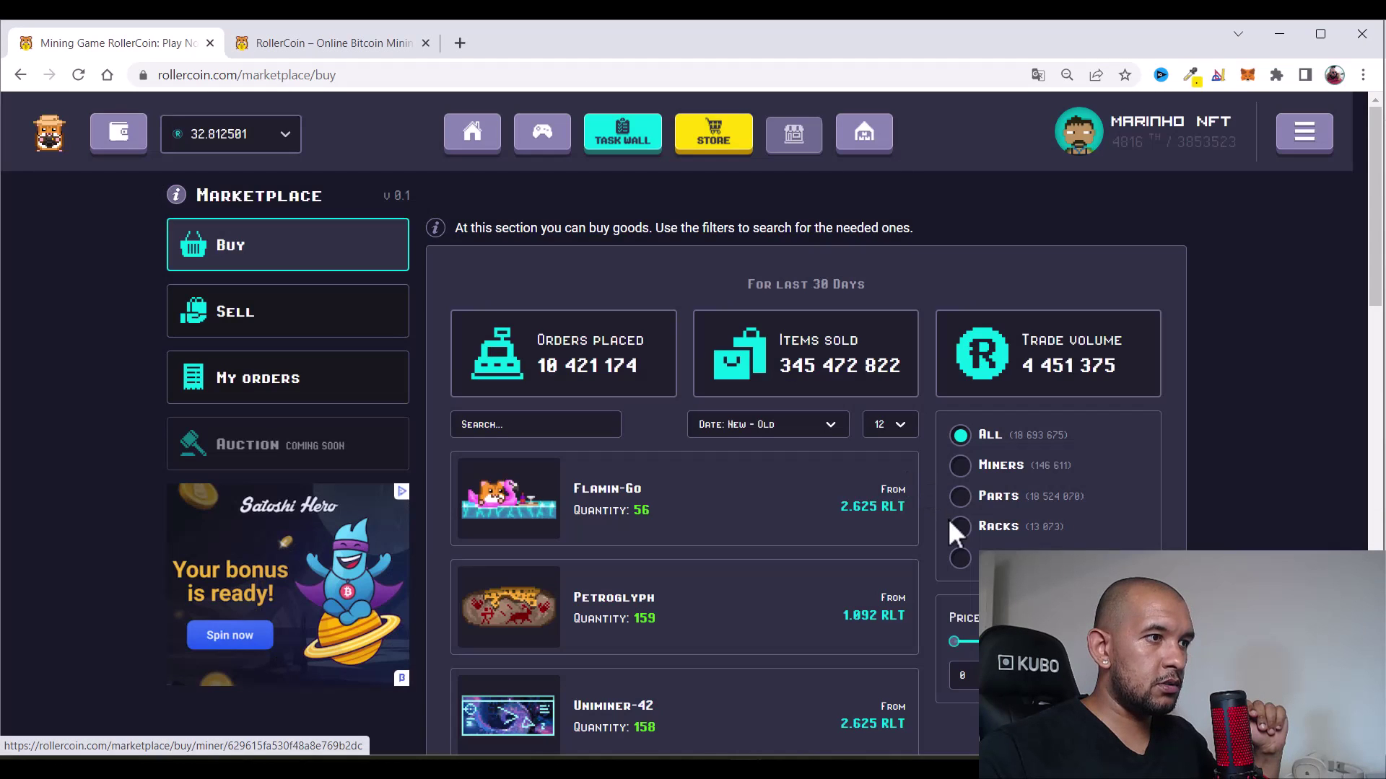
pyautogui.click(959, 498)
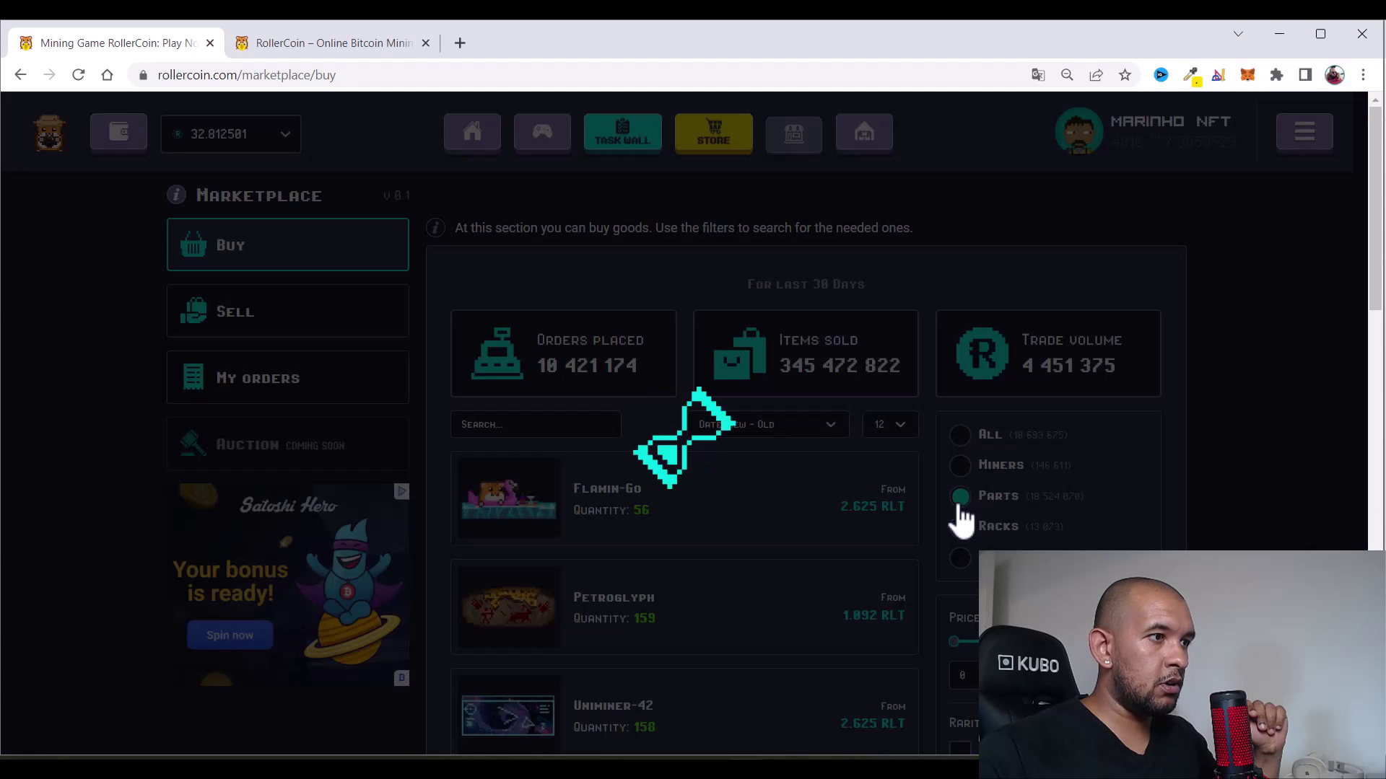
pyautogui.scroll(-4, 587, 501)
pyautogui.scroll(-5, 624, 498)
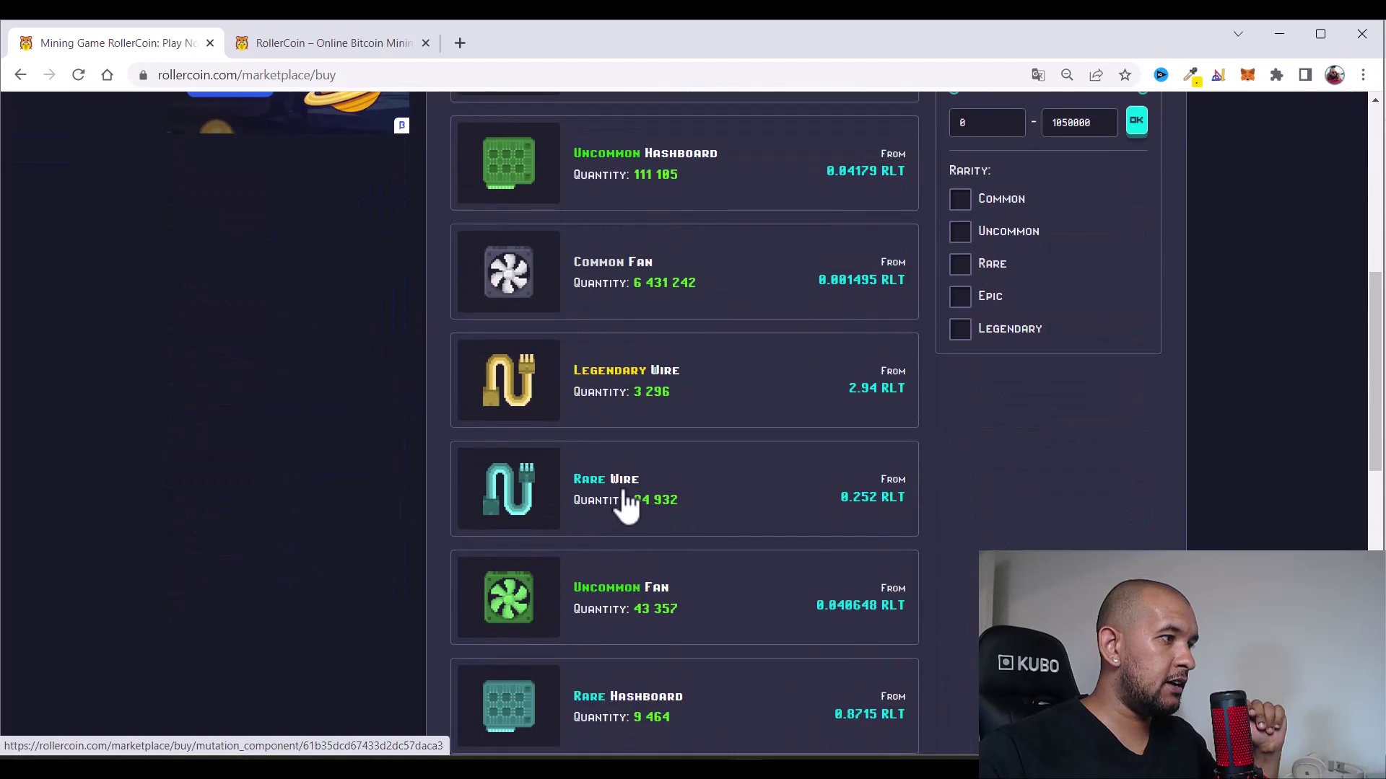
pyautogui.click(706, 452)
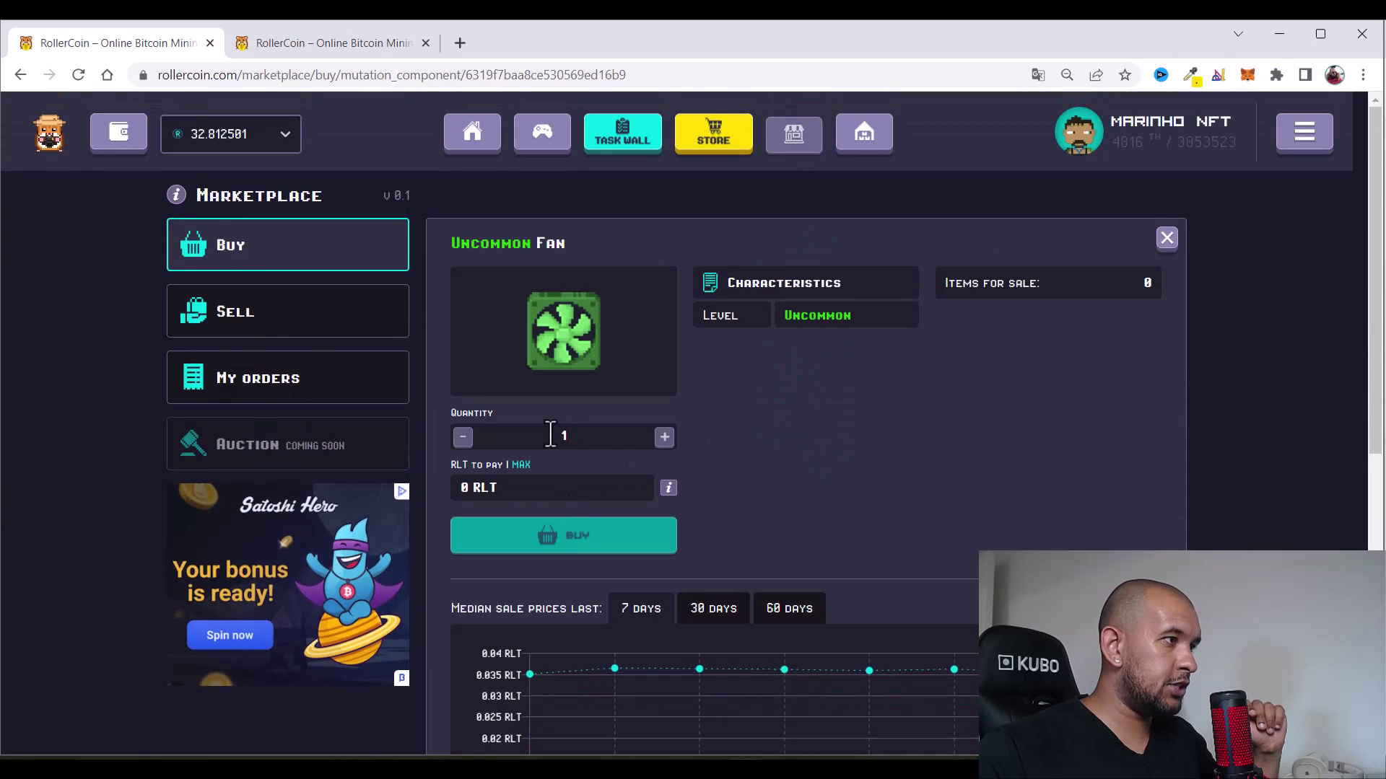
pyautogui.doubleClick(515, 433)
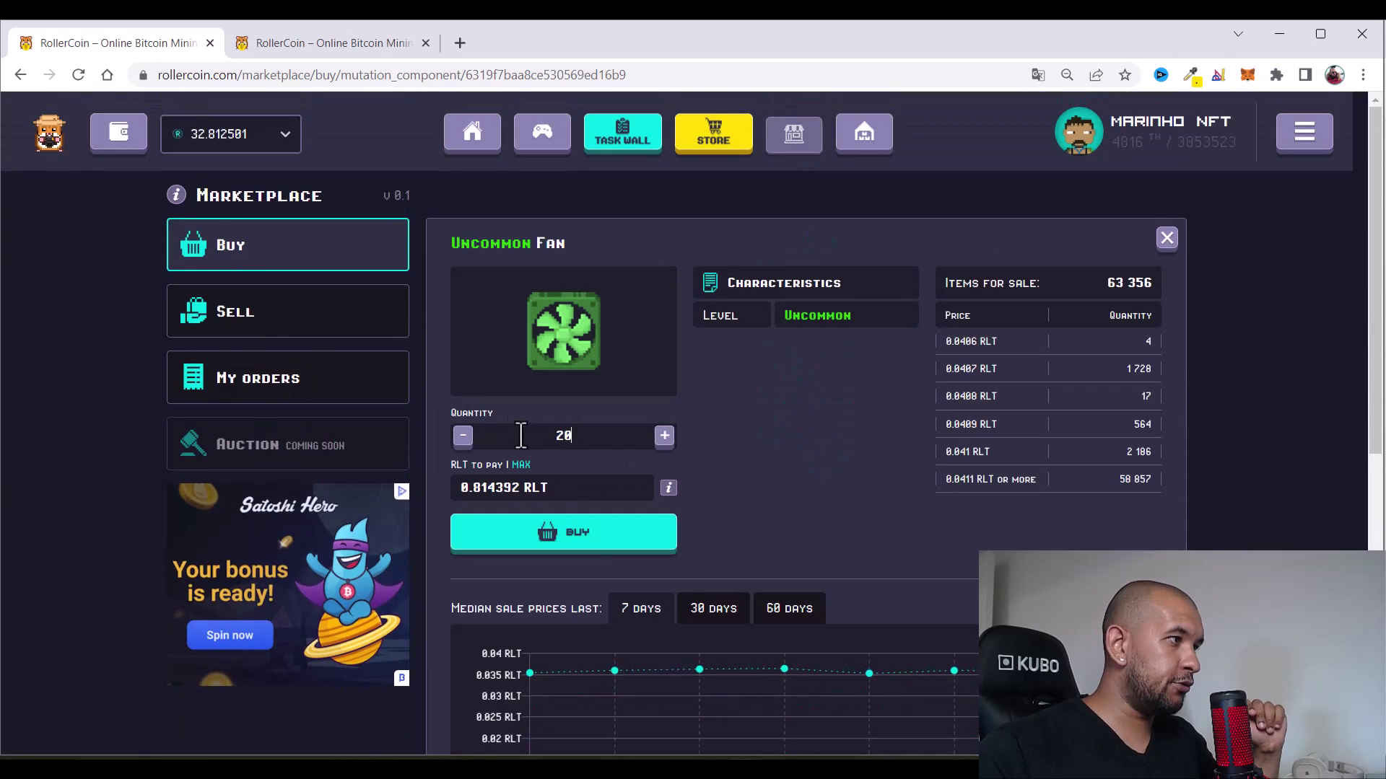
pyautogui.click(570, 537)
pyautogui.click(619, 476)
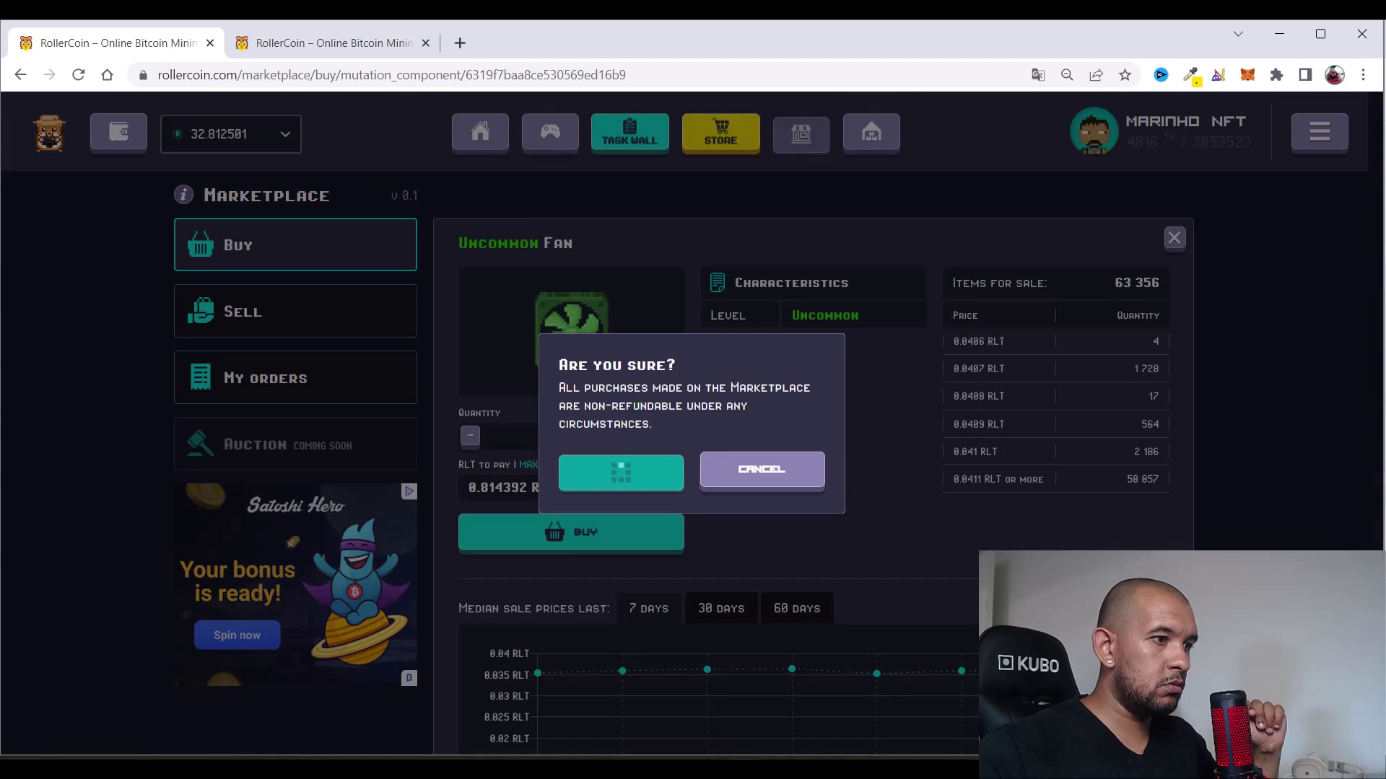
# Add the Uncommon Fan cost of 0,81 to the Calculator's running total and dismiss the purchase confirmation in RollerCoin
pyautogui.hotkey('alt', 'Tab')
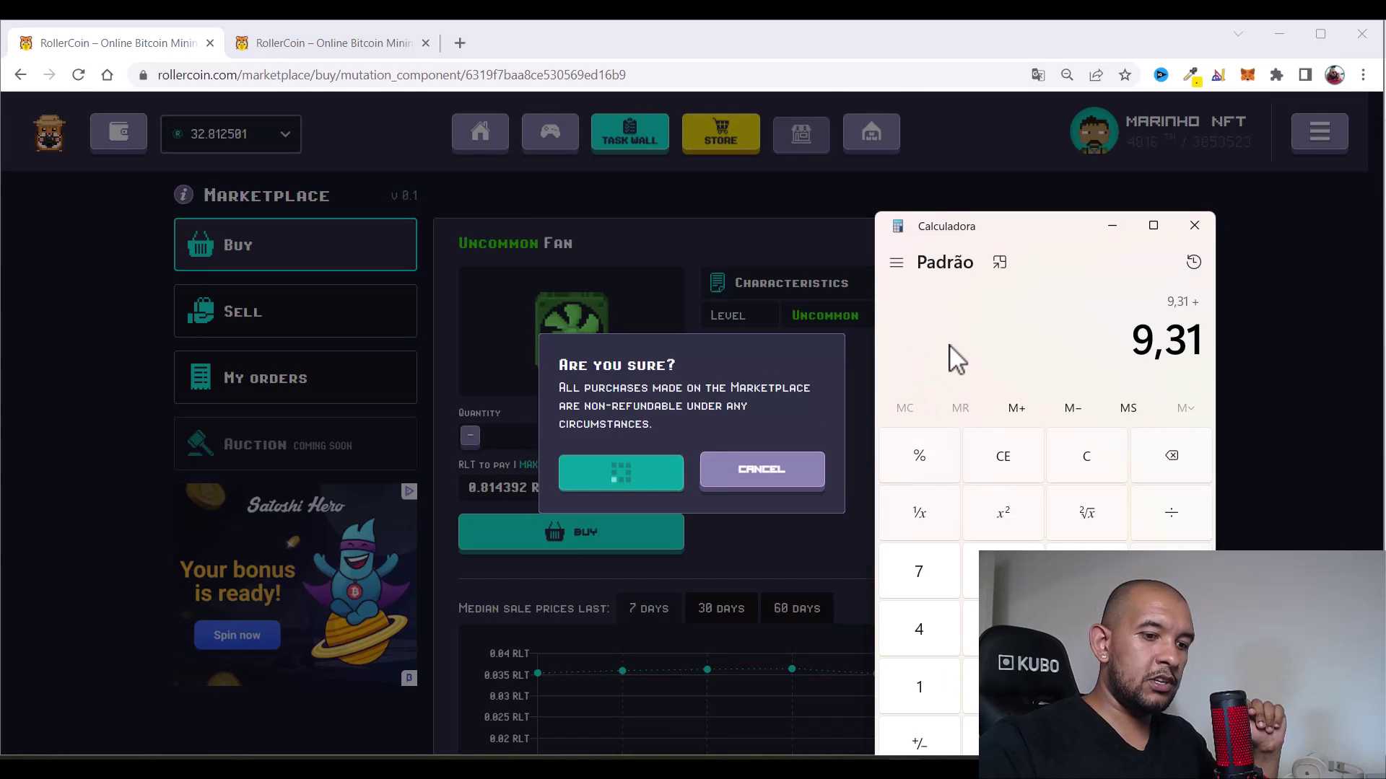
pyautogui.write('0,81+')
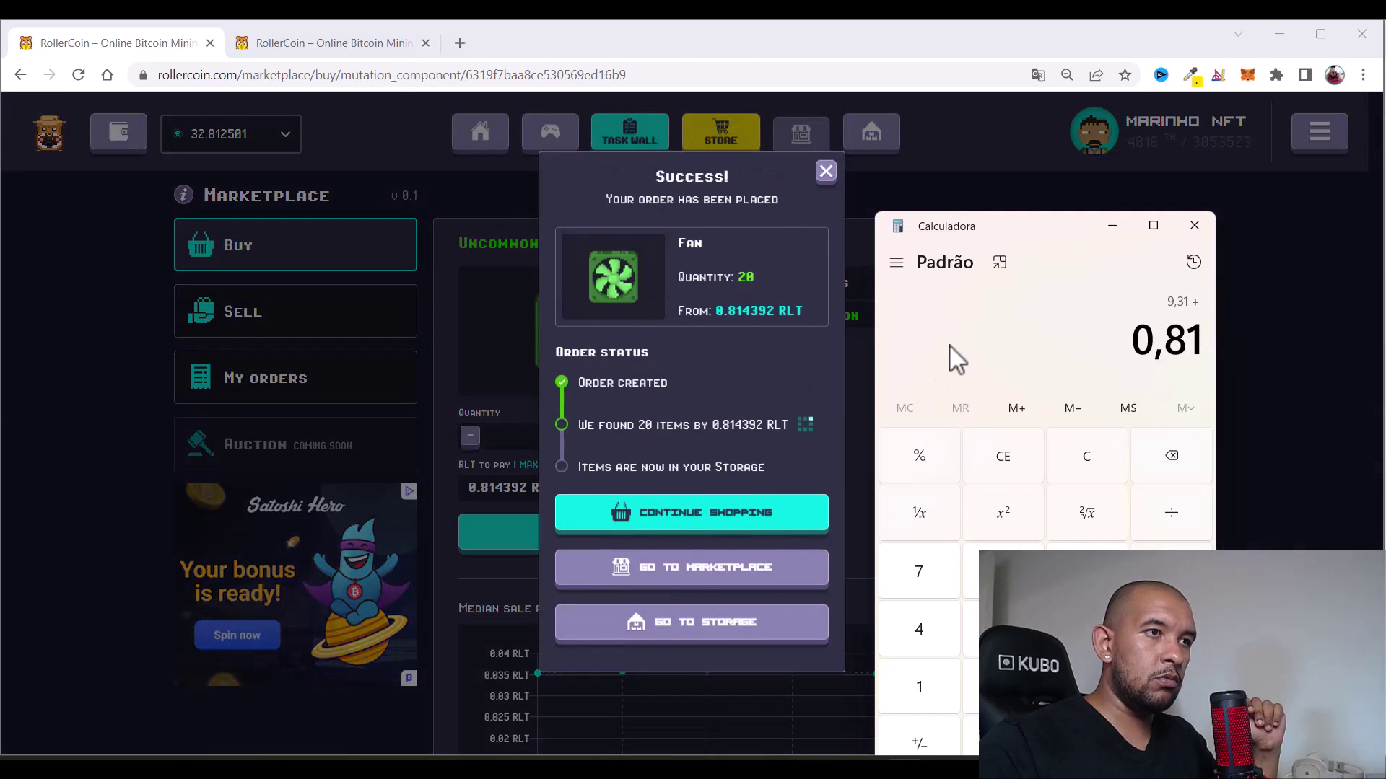
pyautogui.click(695, 537)
# Return to the Marketplace's parts listing and buy 20 Uncommon Wires
pyautogui.click(279, 247)
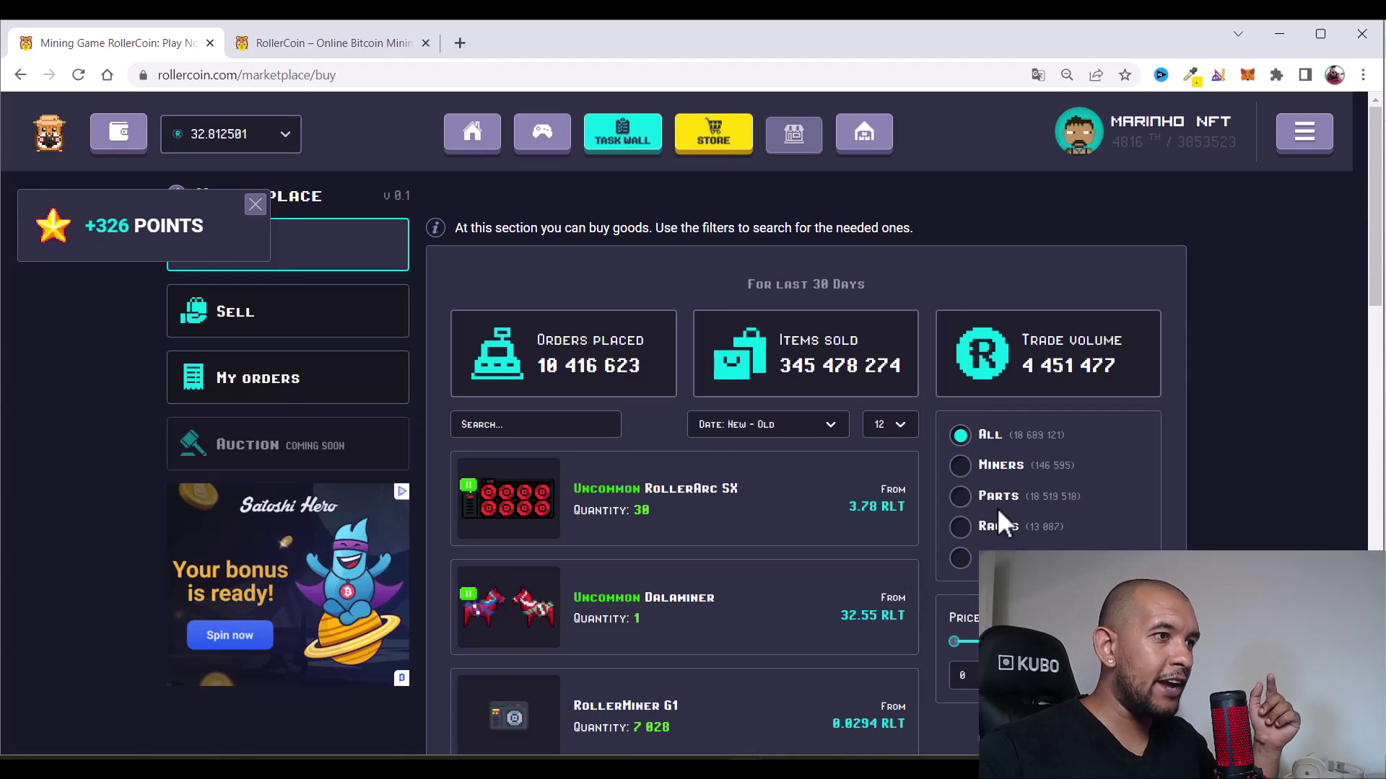
pyautogui.click(964, 498)
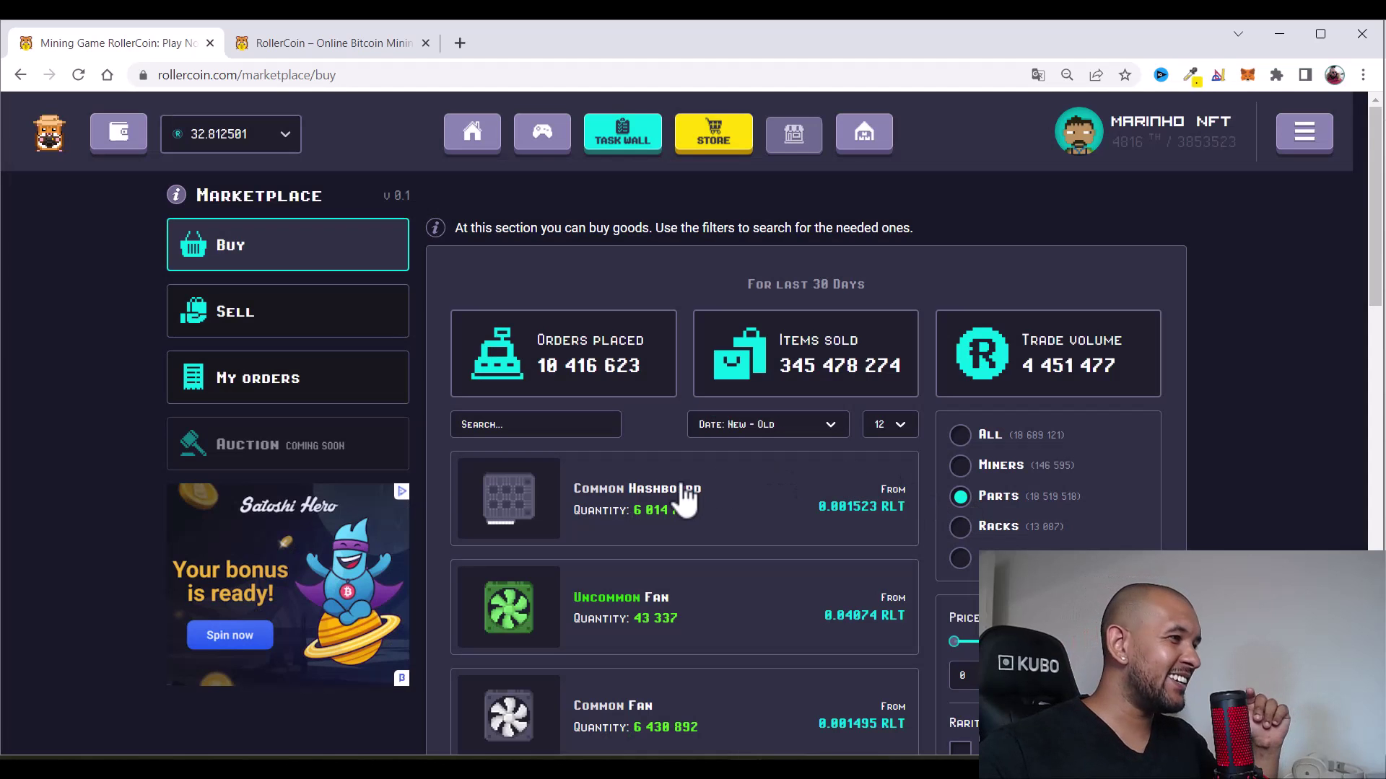
pyautogui.scroll(-10, 681, 497)
pyautogui.scroll(-2, 682, 497)
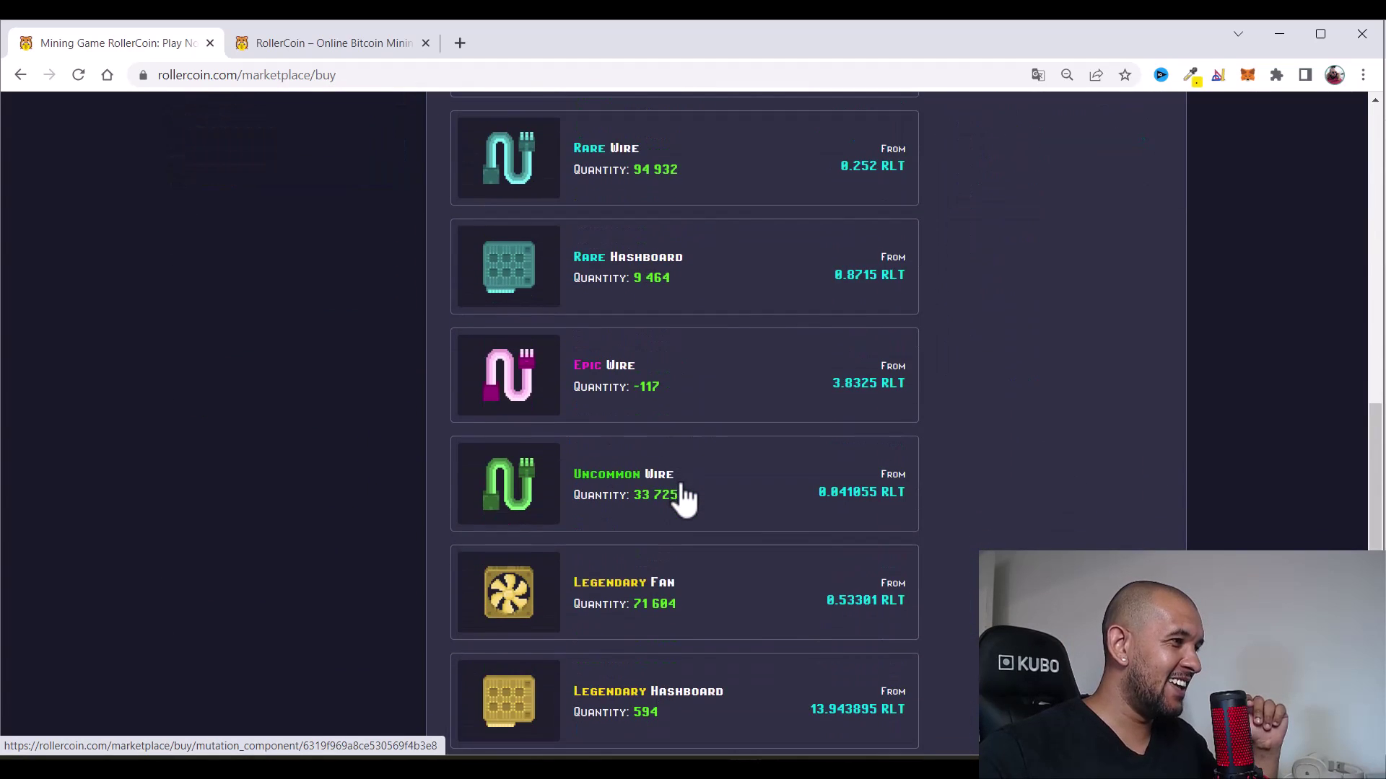
pyautogui.click(690, 498)
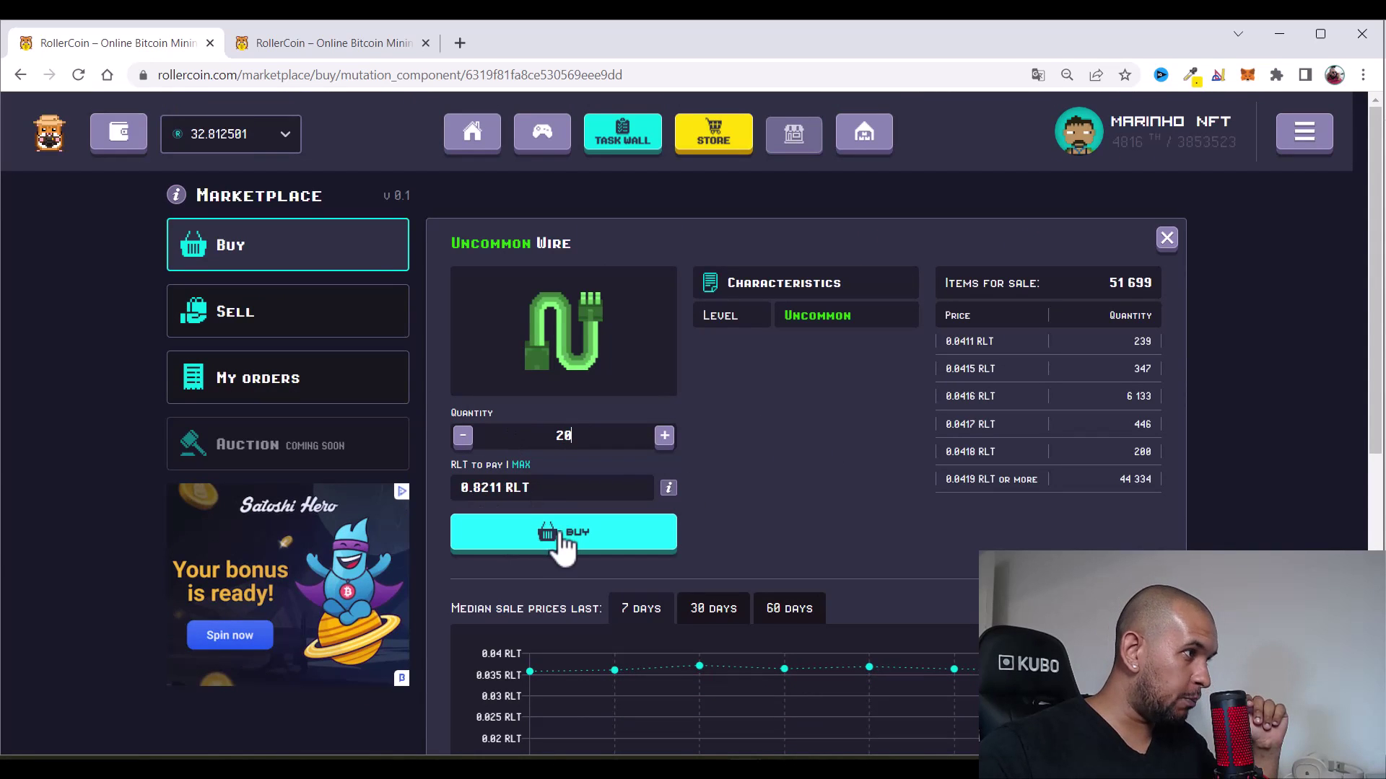
pyautogui.click(645, 530)
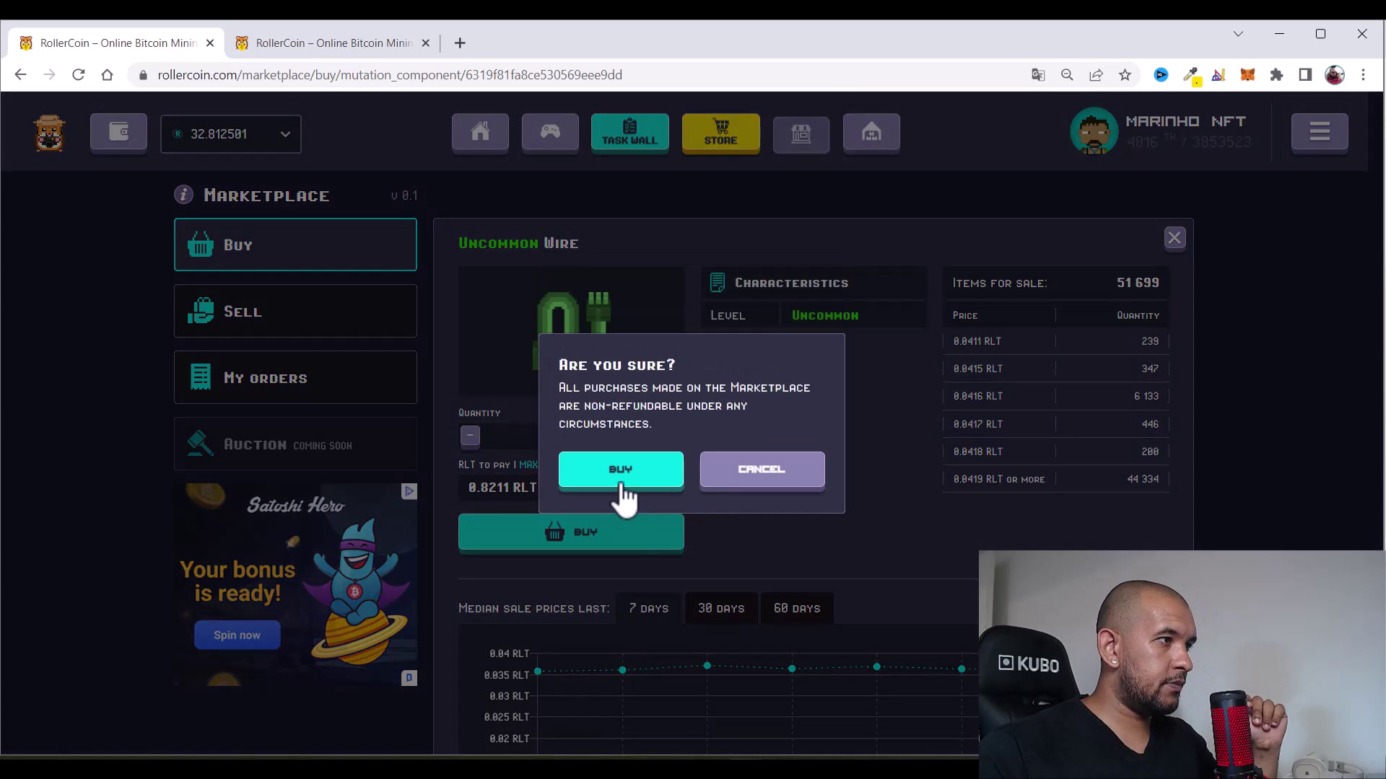
pyautogui.click(622, 477)
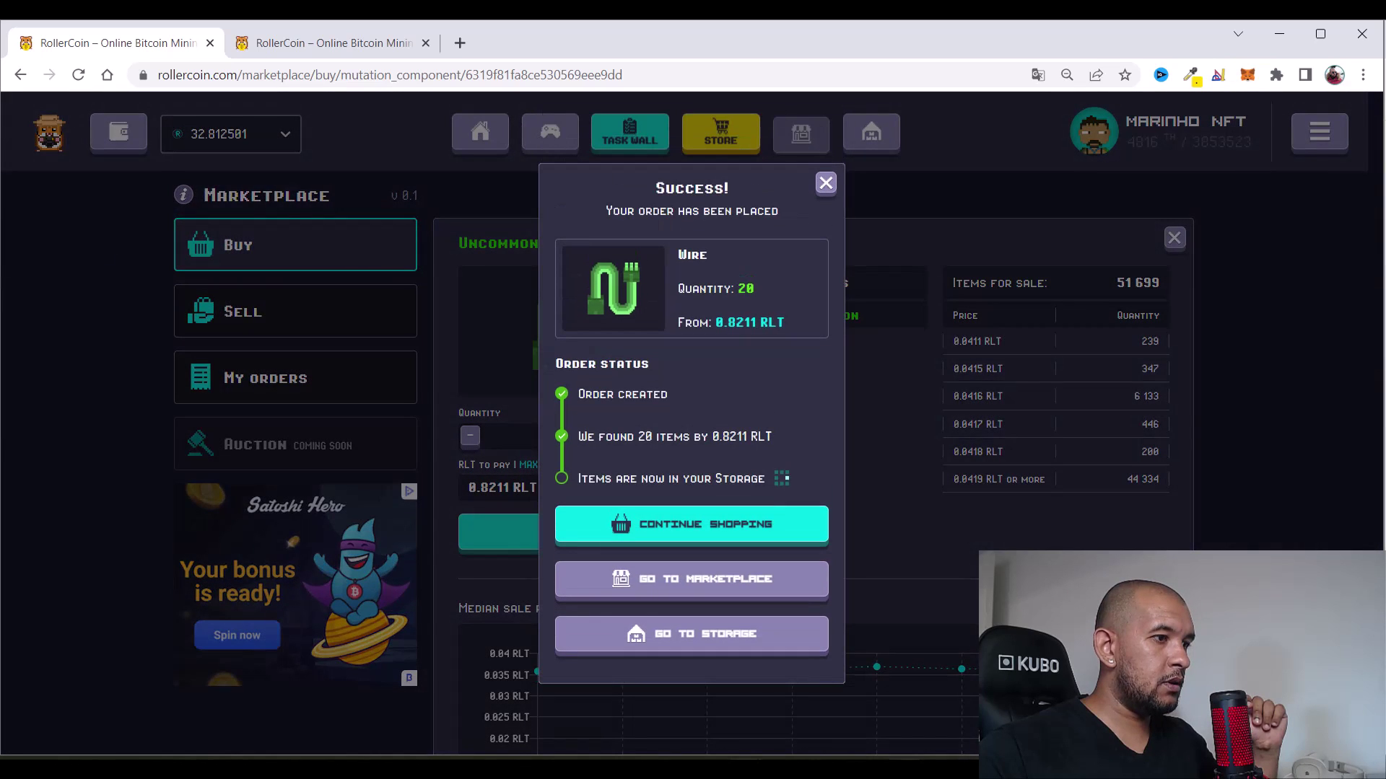
# Add the Uncommon Wire cost of 0,82 to the Calculator's running total and dismiss the purchase confirmation in RollerCoin
pyautogui.hotkey('alt', 'Tab')
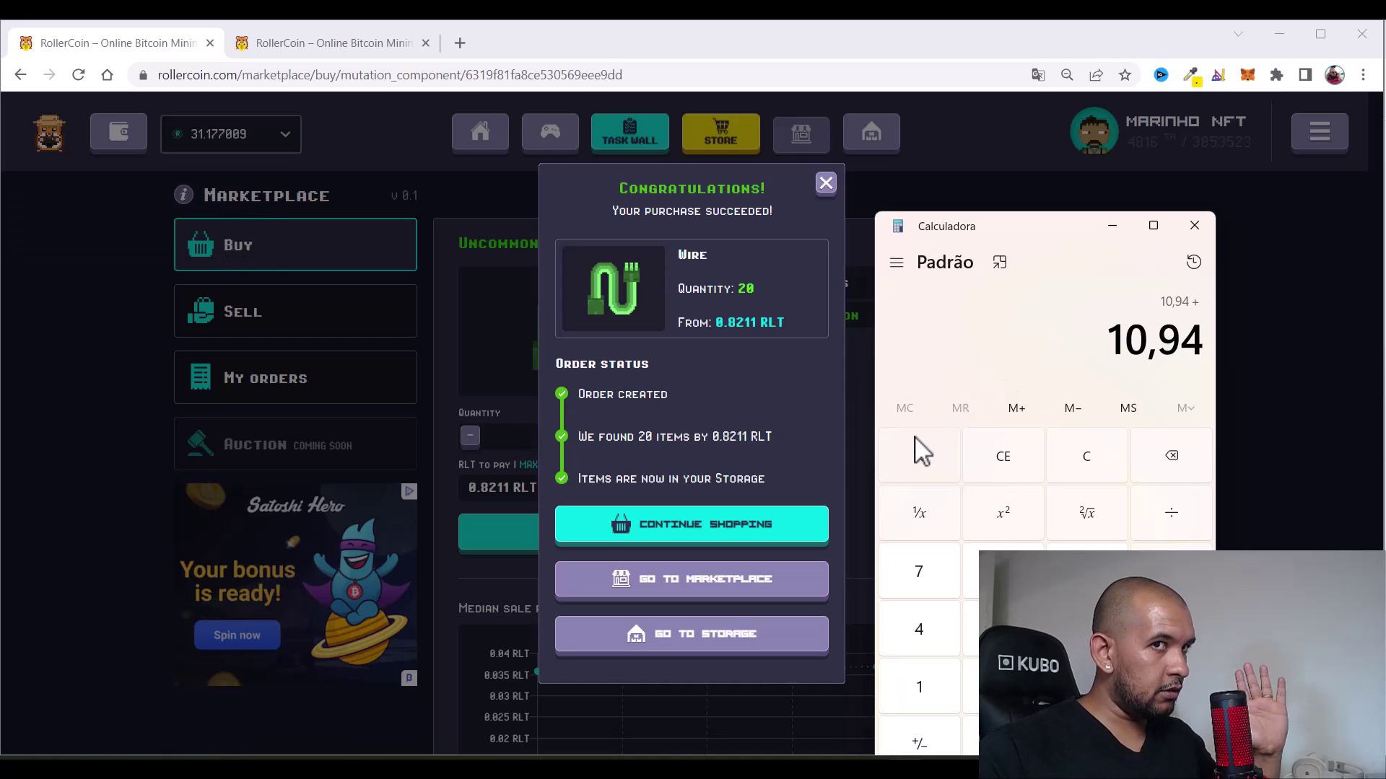
pyautogui.click(751, 534)
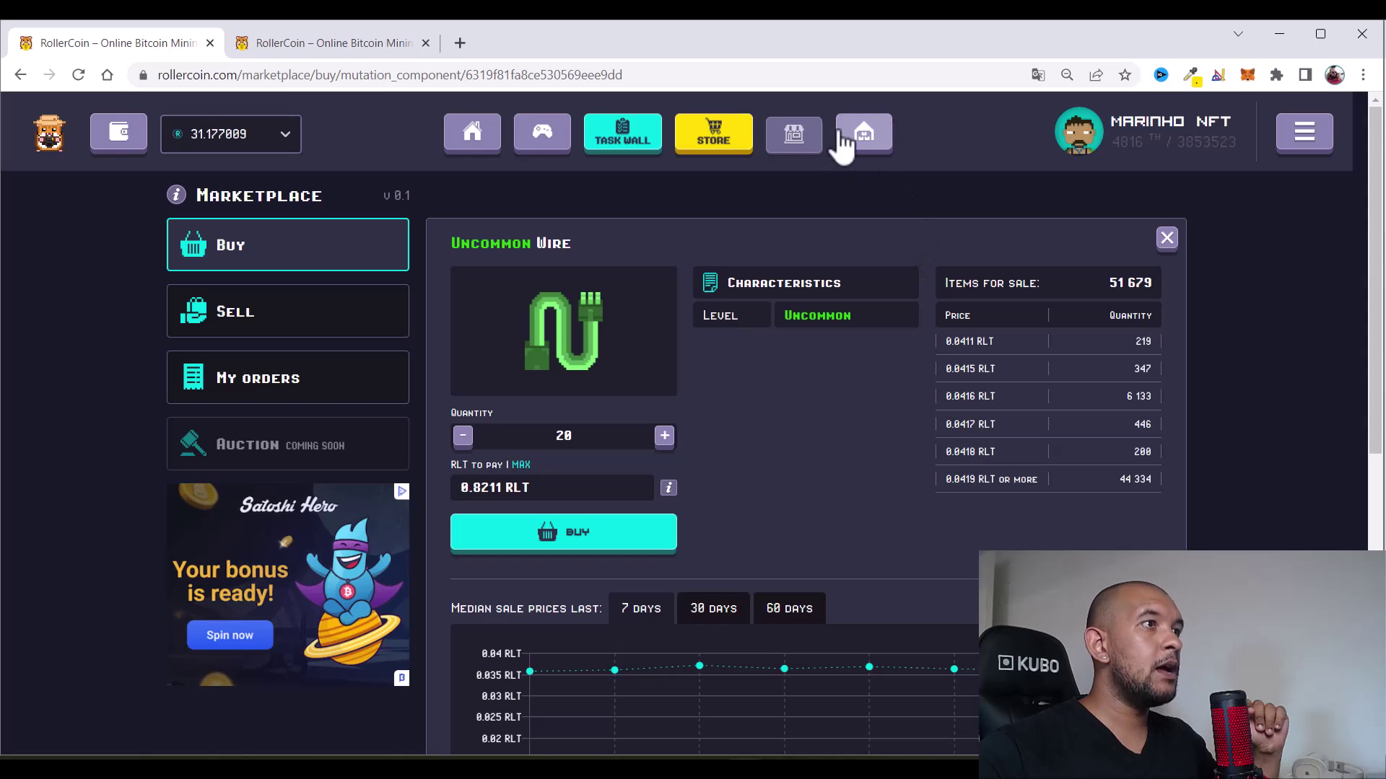
# Open Storage, add the 0,15 merge fee to the Calculator's total, and merge the Uncommon Scarabeys into a Rare Scarabey
pyautogui.click(862, 143)
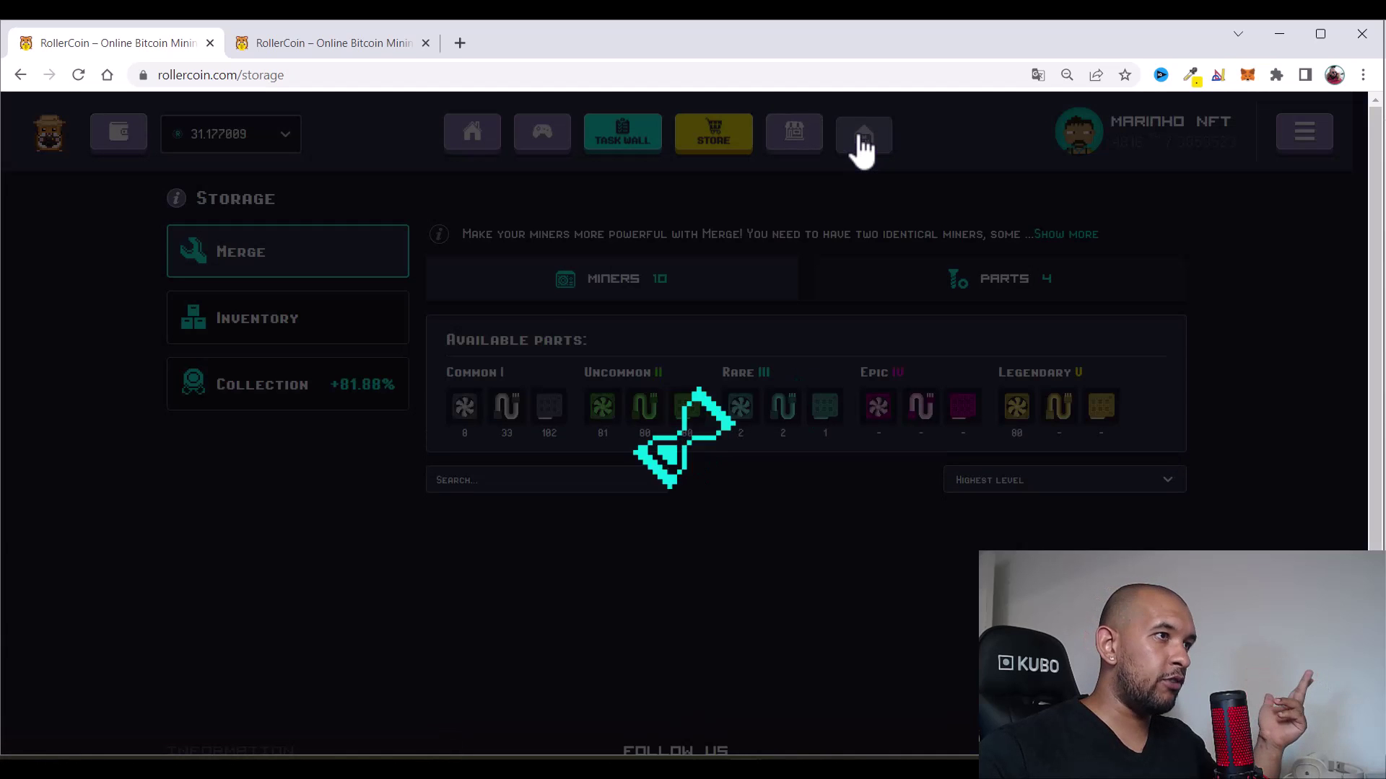
pyautogui.scroll(-1, 919, 431)
pyautogui.scroll(-3, 924, 440)
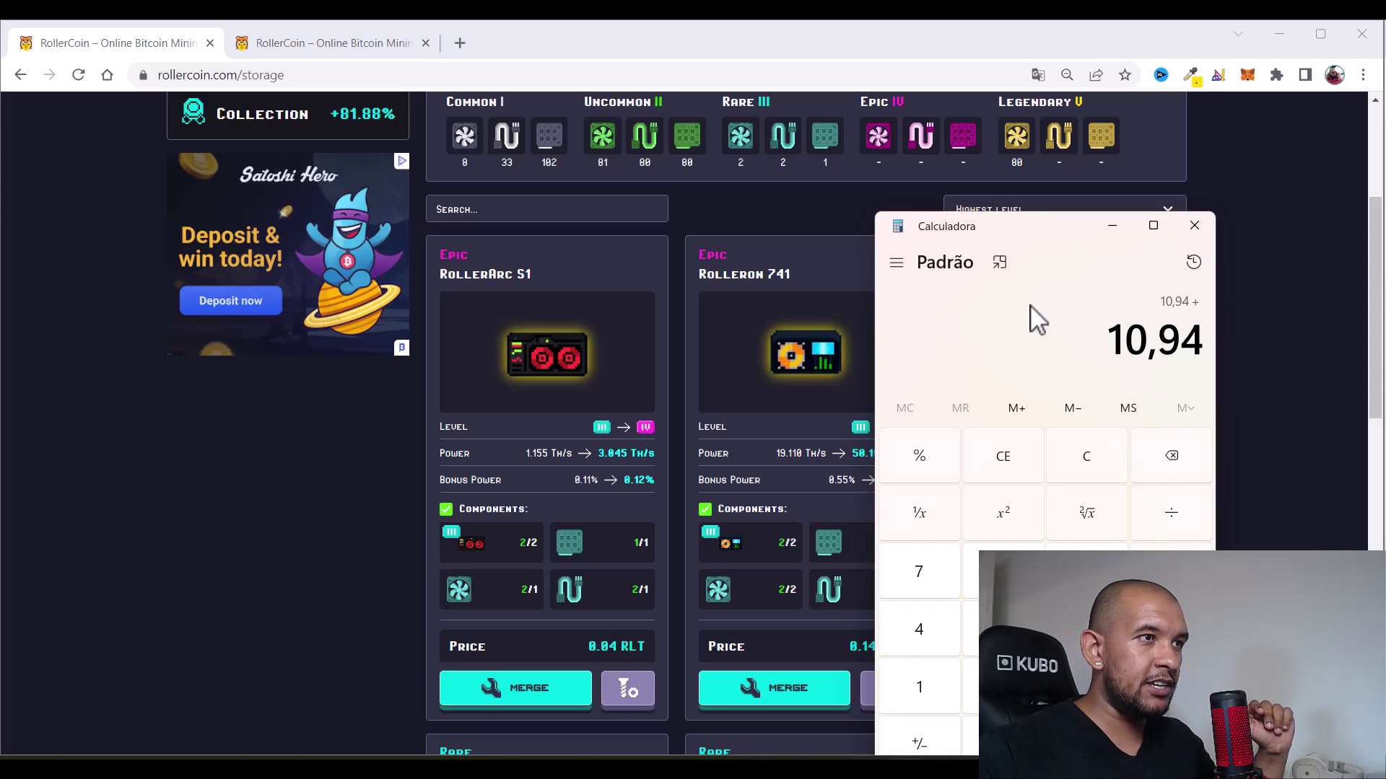
pyautogui.write('0')
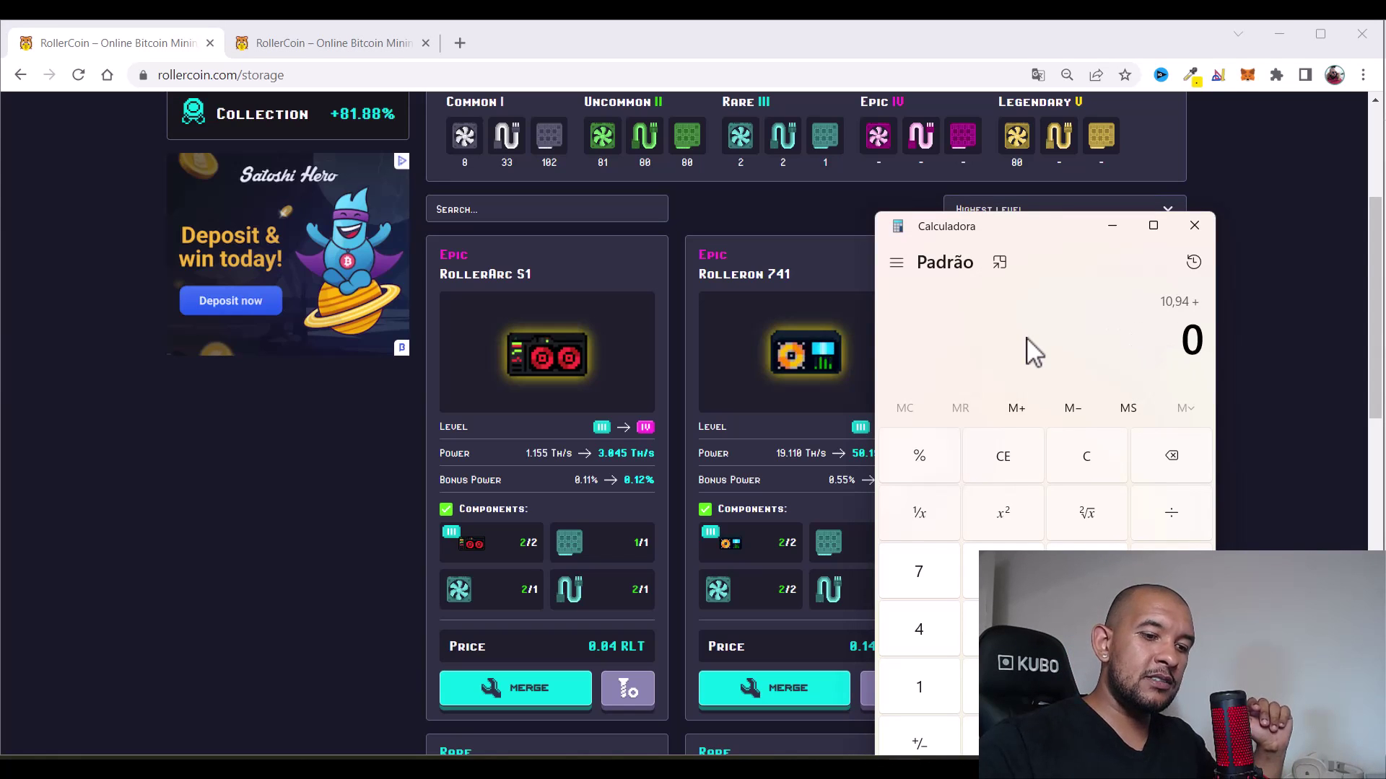
pyautogui.write(',15')
pyautogui.press('Return')
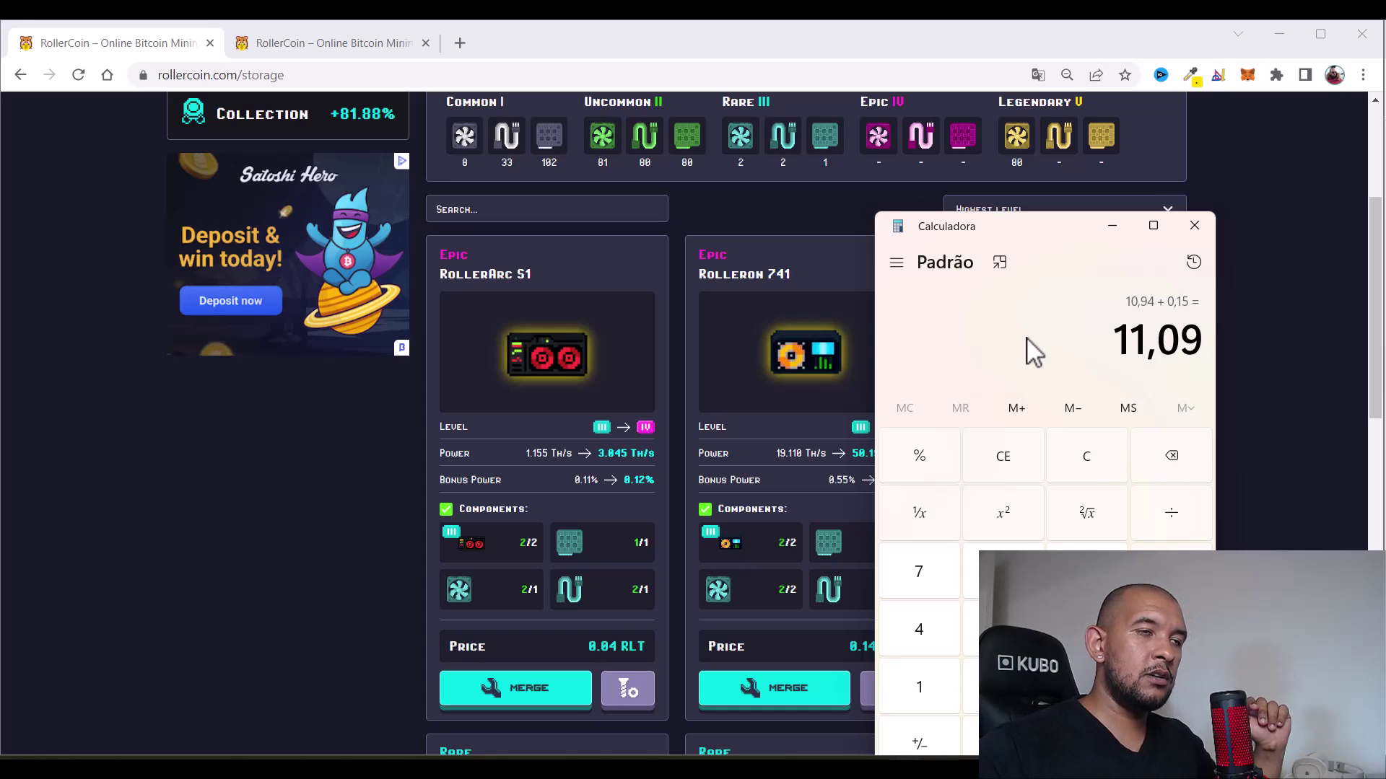
pyautogui.click(1288, 200)
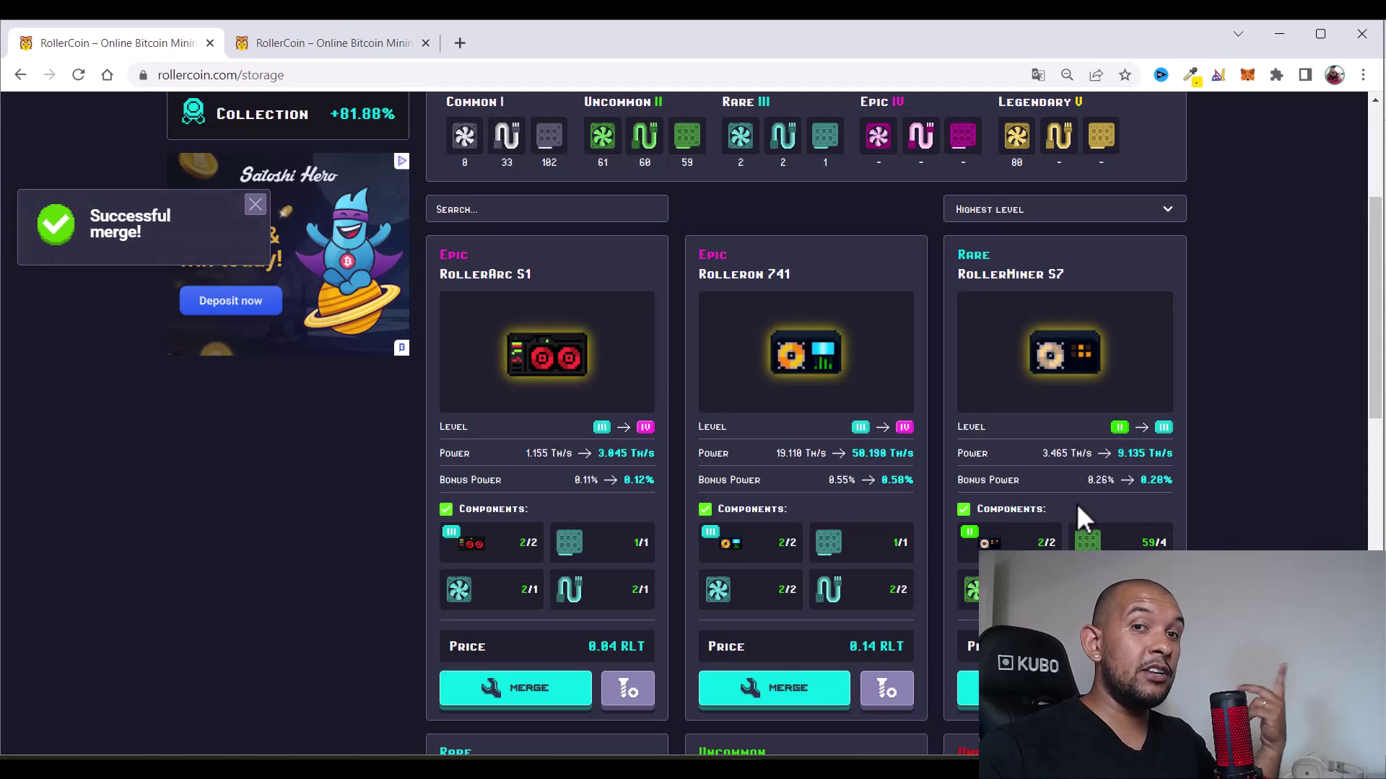
# Check the remaining parts in Storage and open the Marketplace sell form for the Rare Scarabey miner
pyautogui.scroll(4, 811, 410)
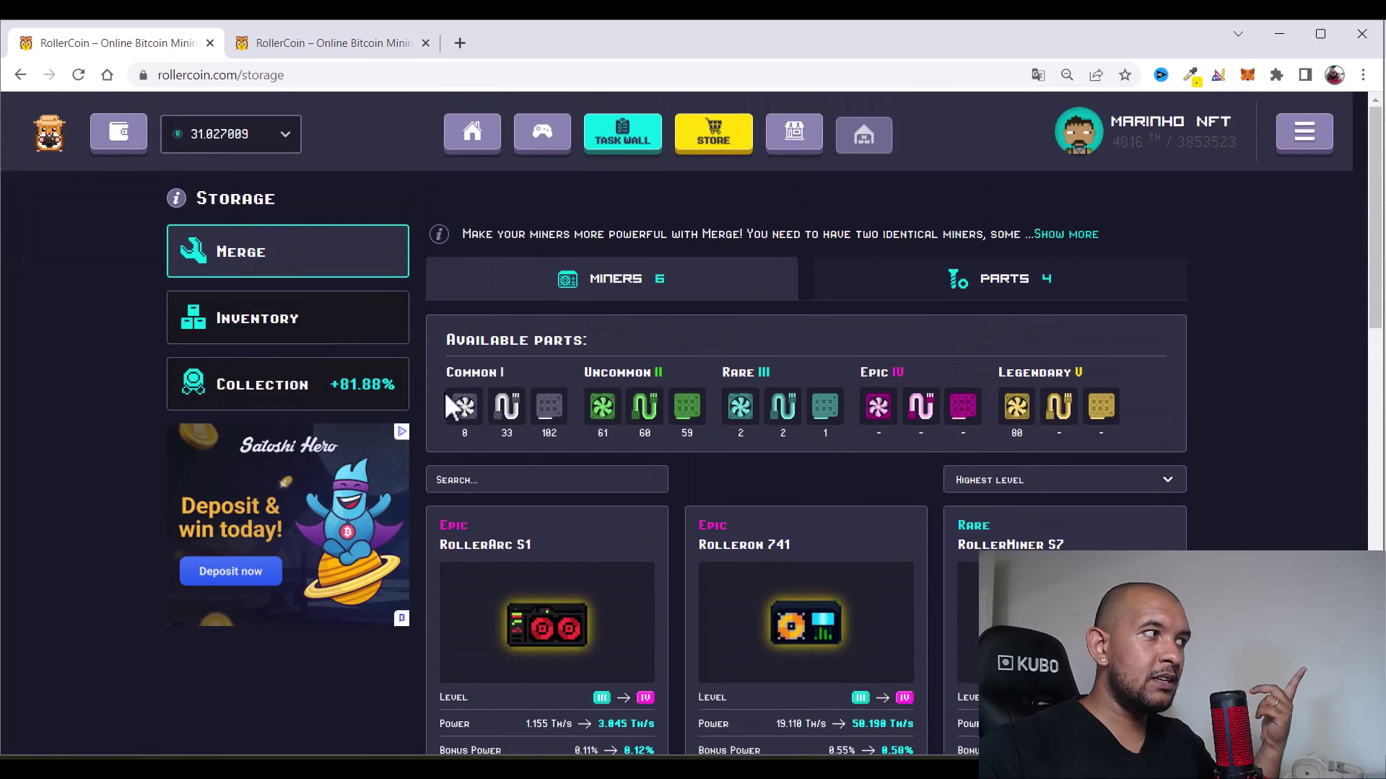
pyautogui.click(793, 151)
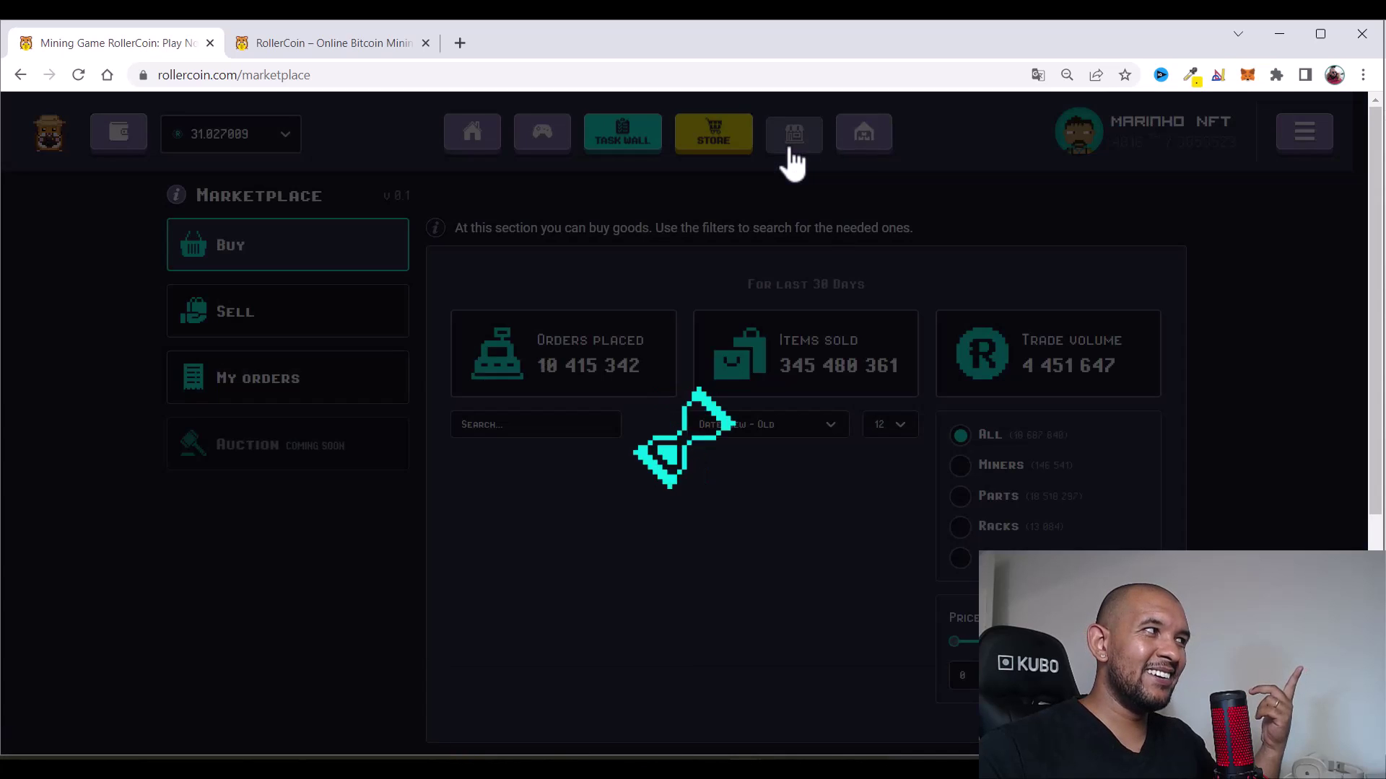
pyautogui.click(296, 304)
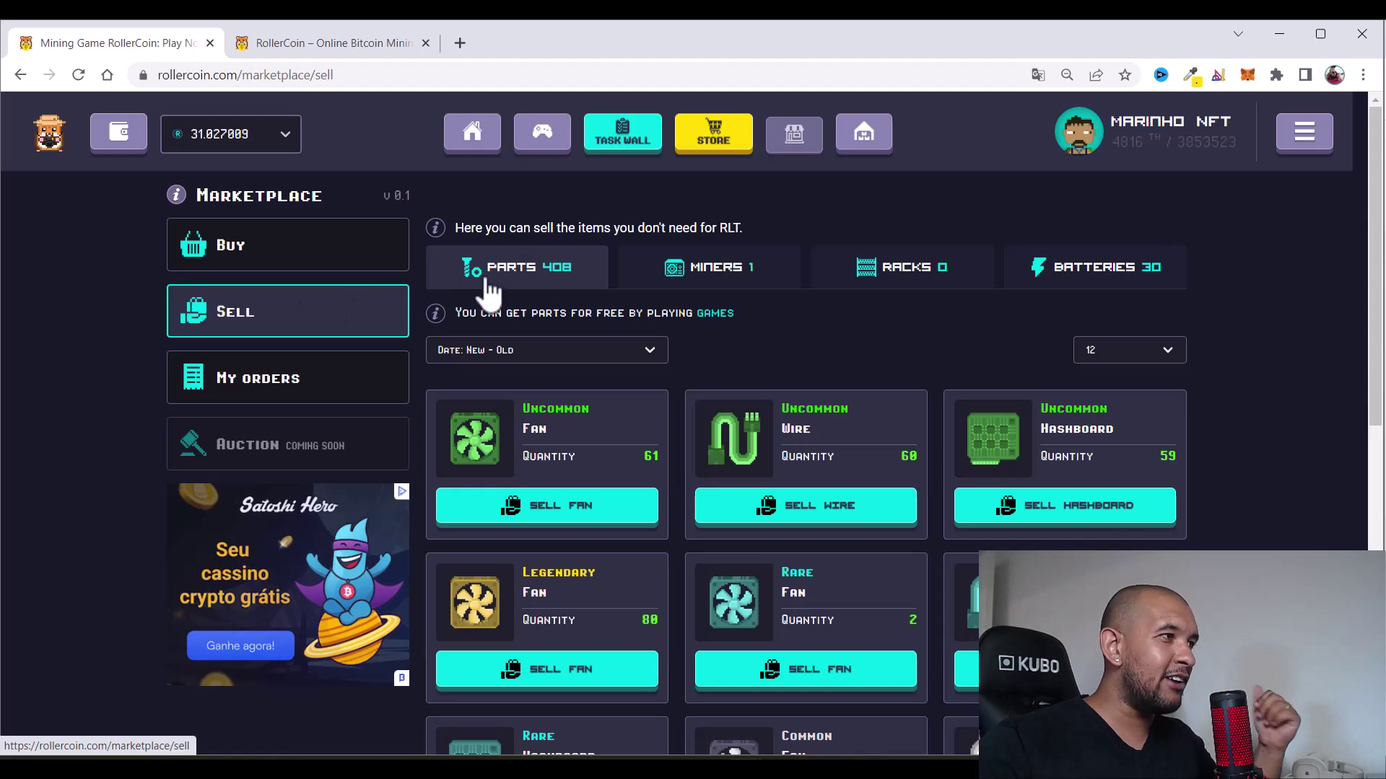
pyautogui.click(746, 271)
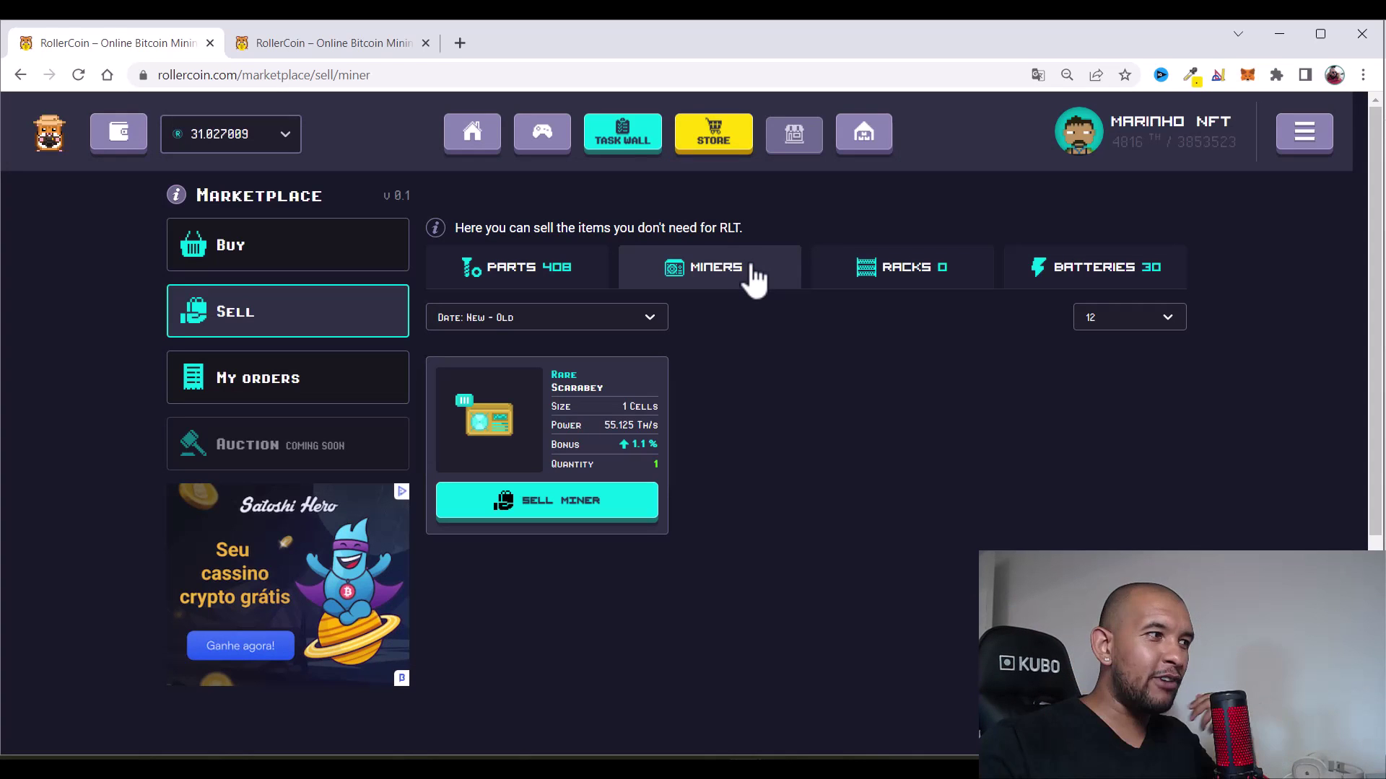
pyautogui.click(556, 500)
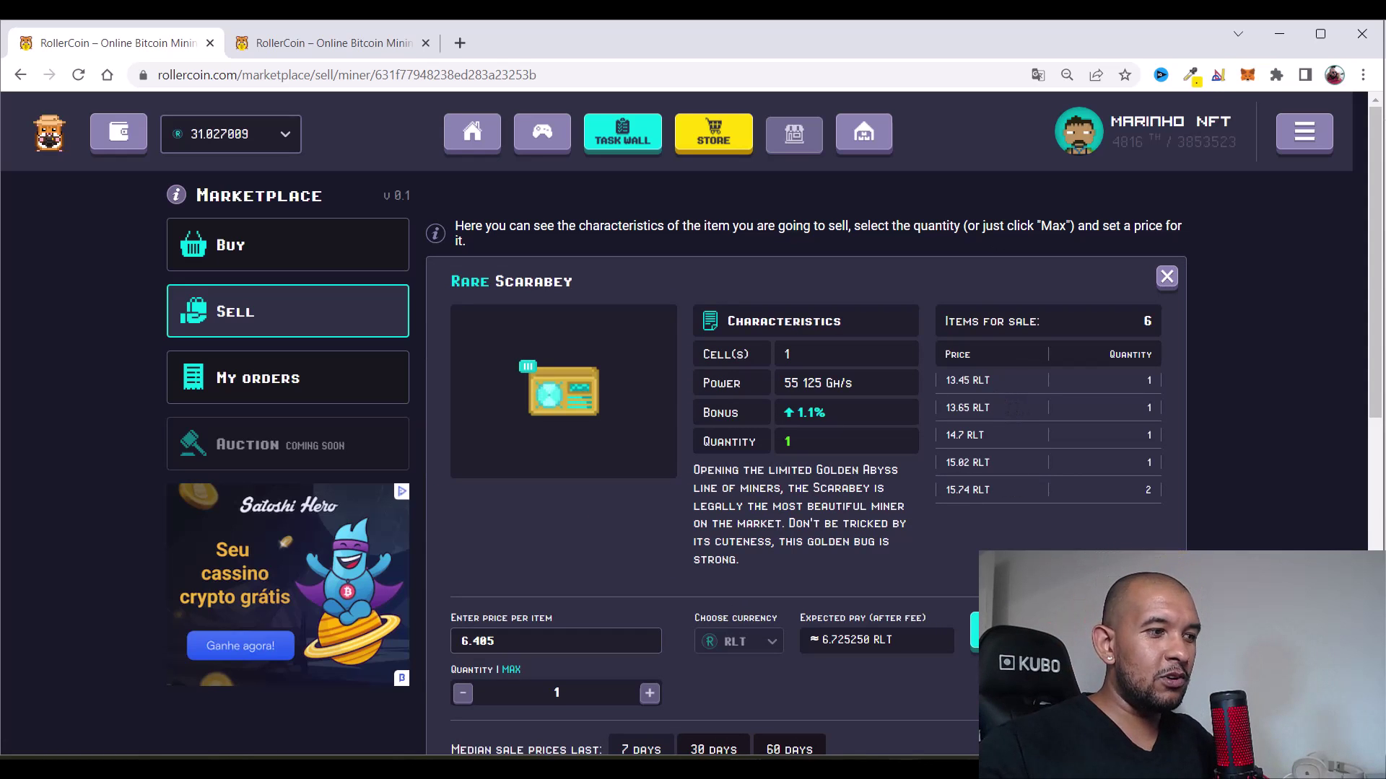
# Check the total cost in the Calculator and set the Rare Scarabey's price per item to 12.5 RLT in RollerCoin
pyautogui.hotkey('alt', 'Tab')
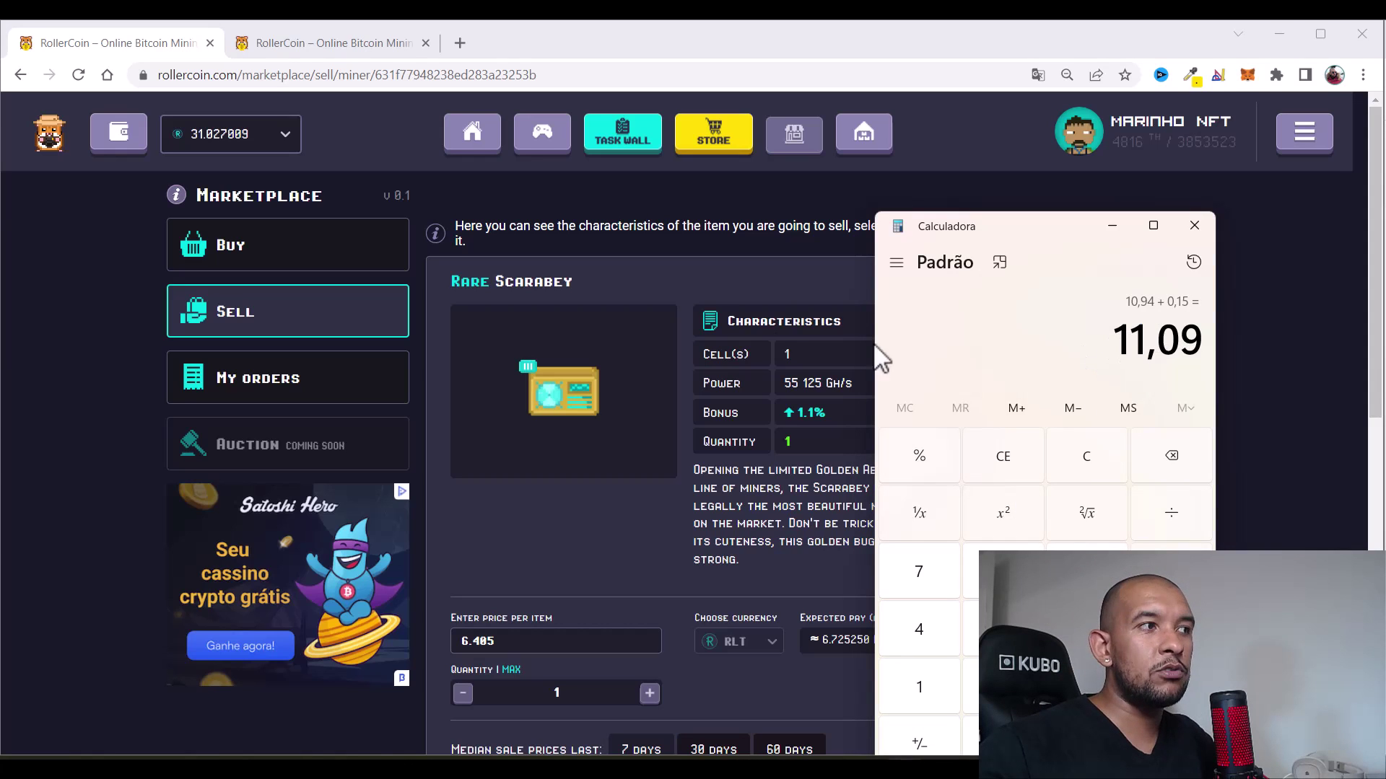
pyautogui.hotkey('alt', 'Tab')
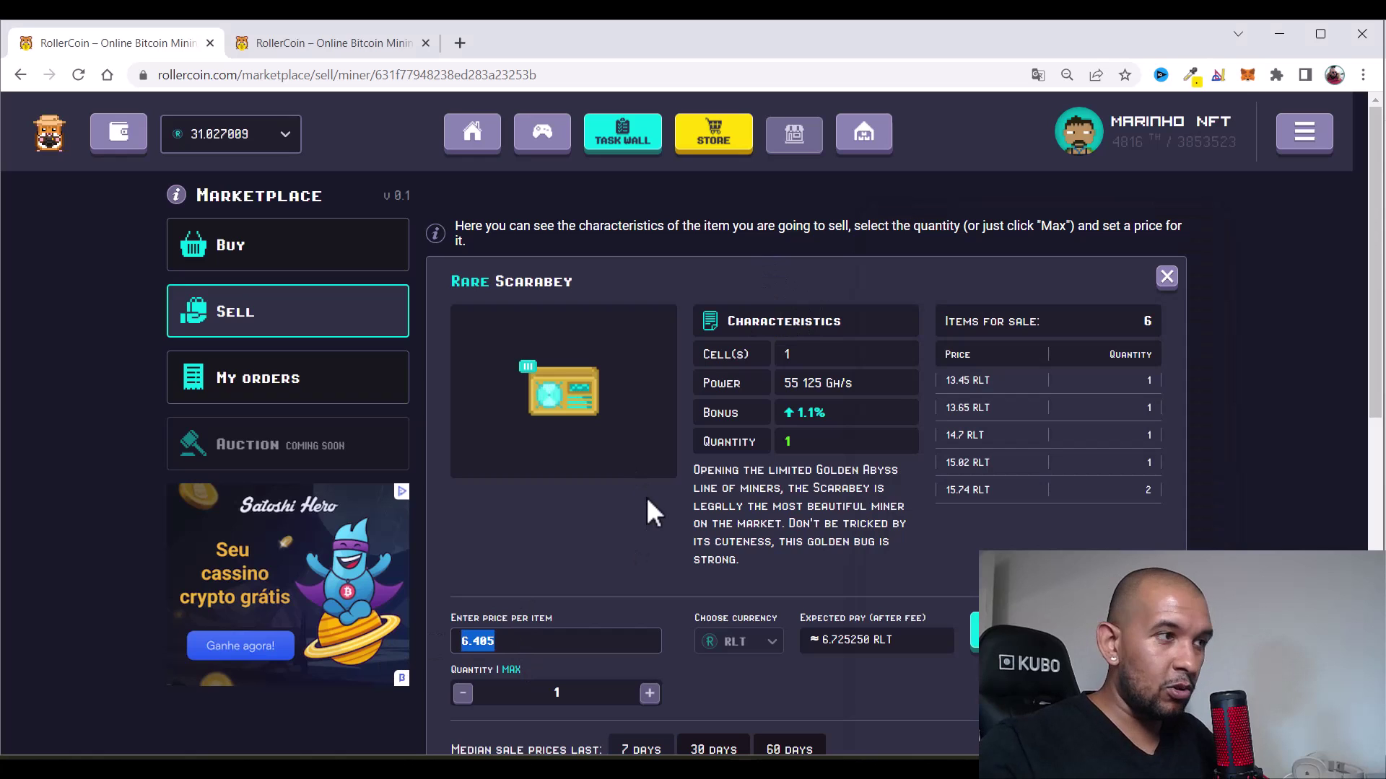
pyautogui.write('13')
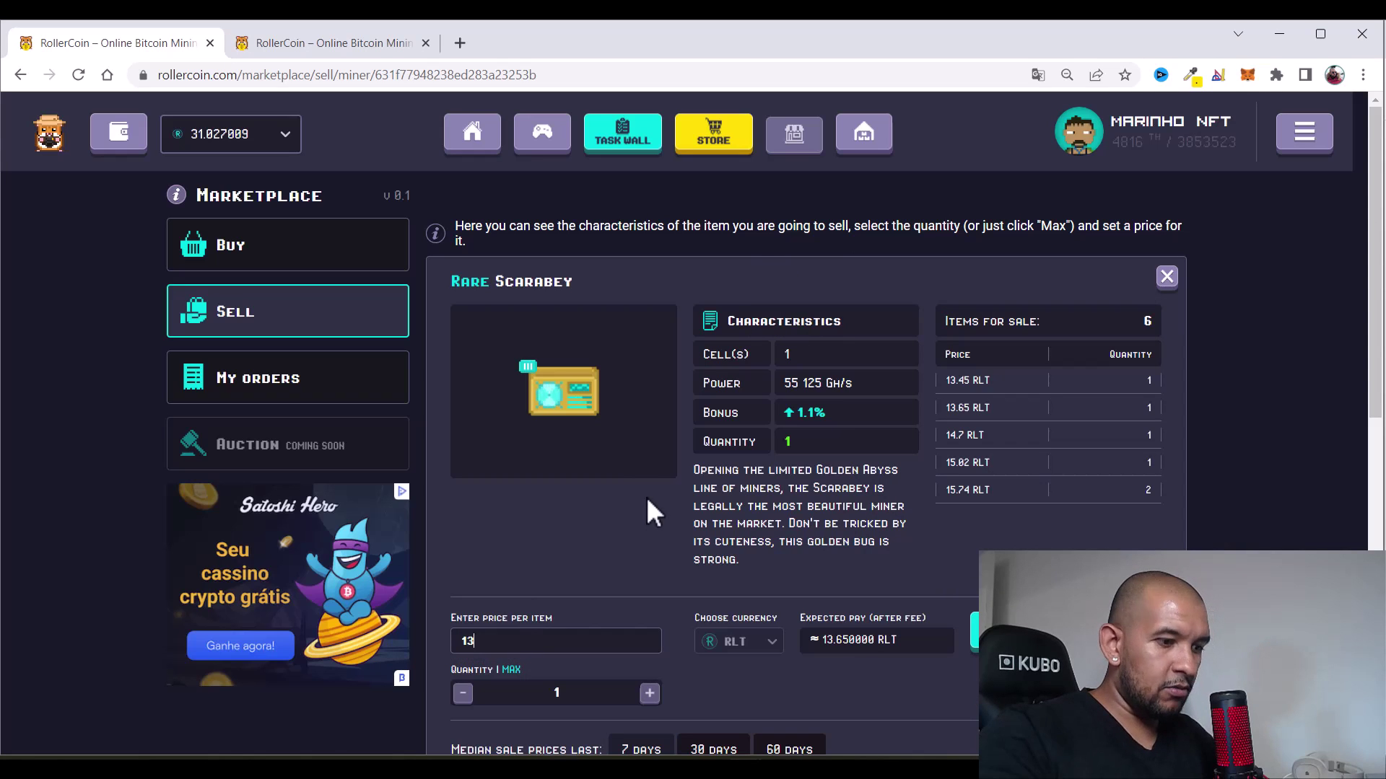
pyautogui.press('BackSpace')
pyautogui.press('BackSpace')
pyautogui.write('12')
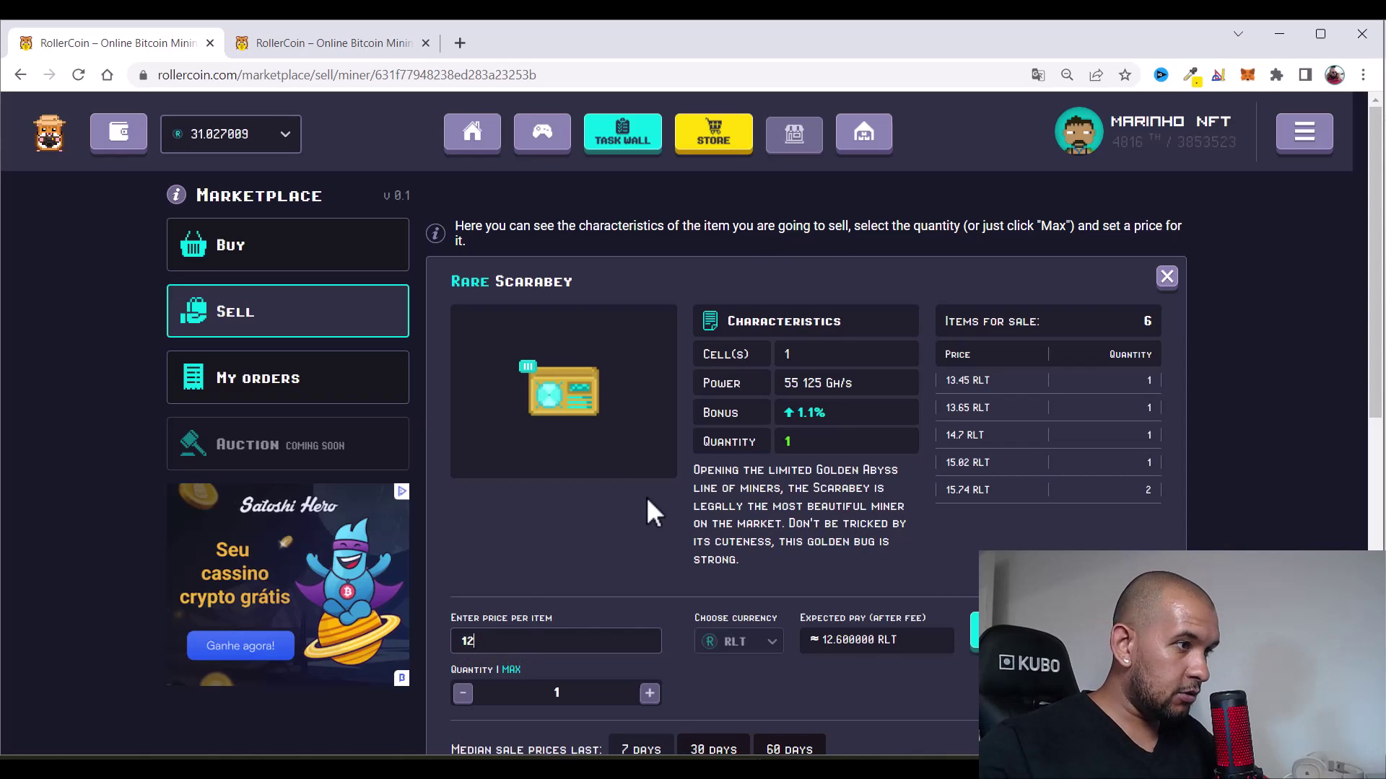
pyautogui.hotkey('alt', 'Tab')
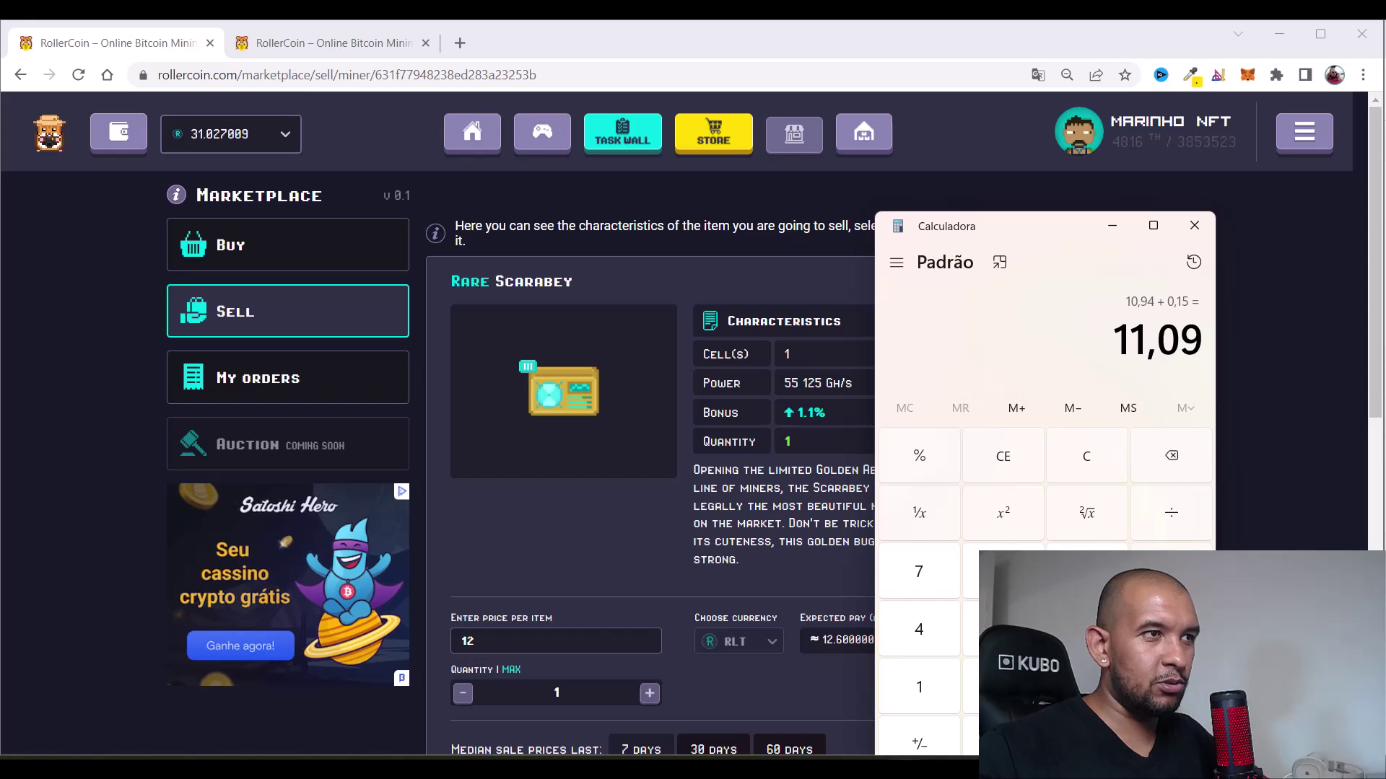
pyautogui.hotkey('alt', 'Tab')
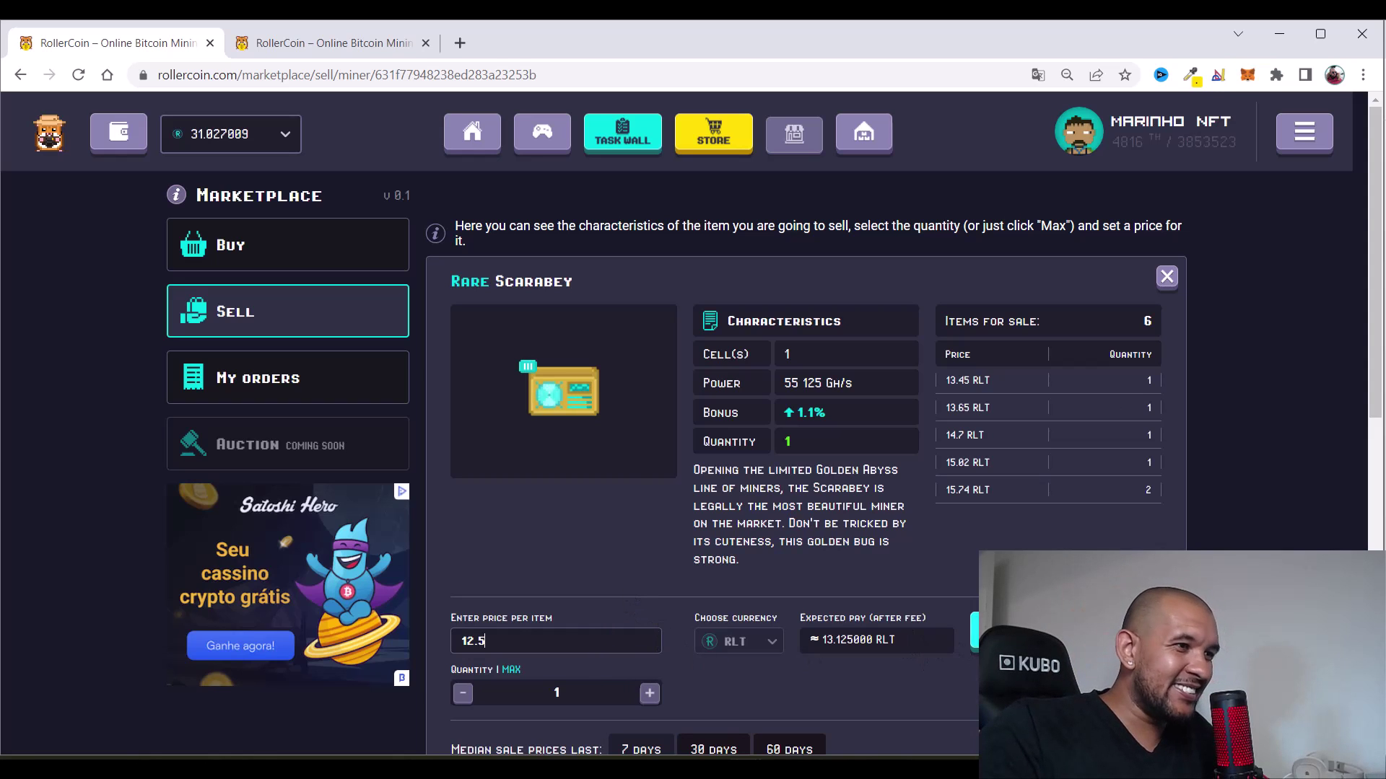
# Put the Rare Scarabey up for sale, agreeing to the Terms of Service, and dismiss the success message
pyautogui.click(975, 634)
pyautogui.click(547, 516)
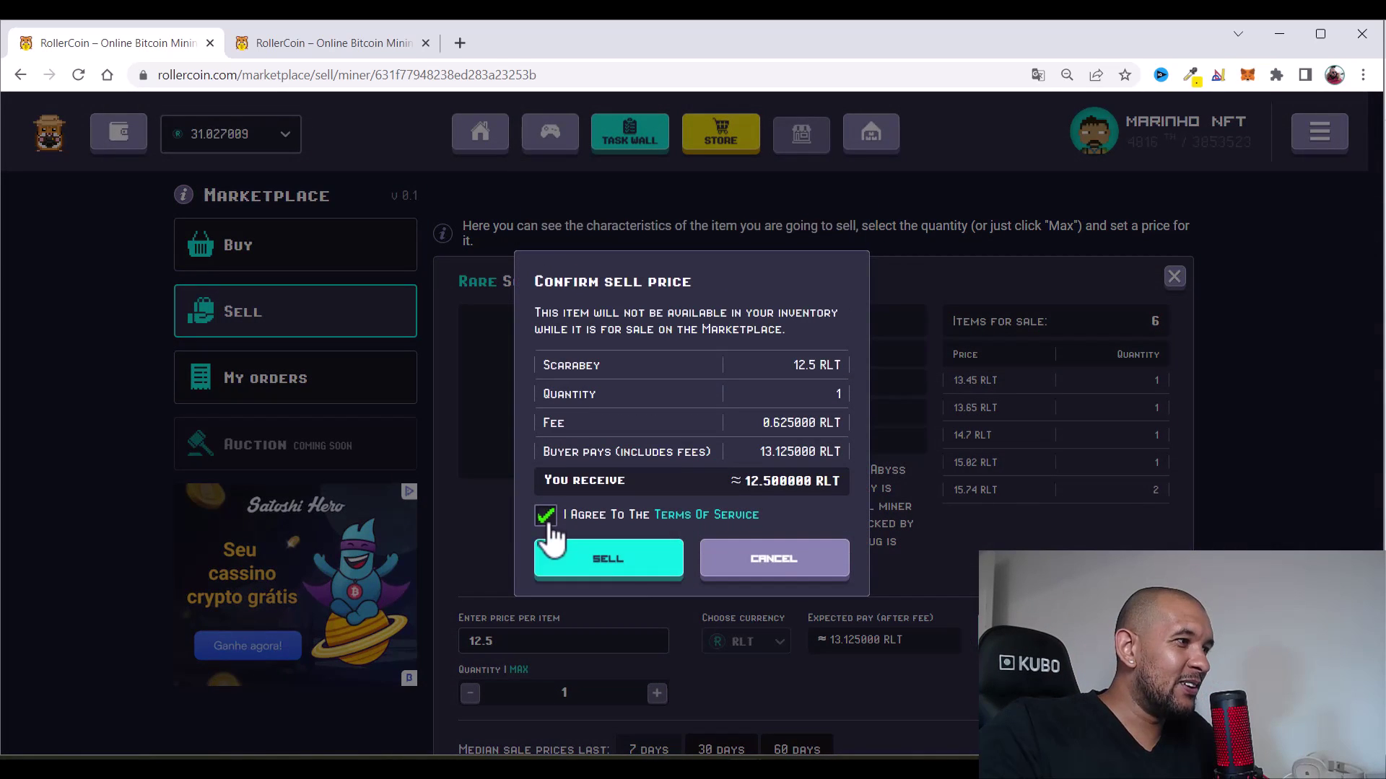
pyautogui.click(630, 562)
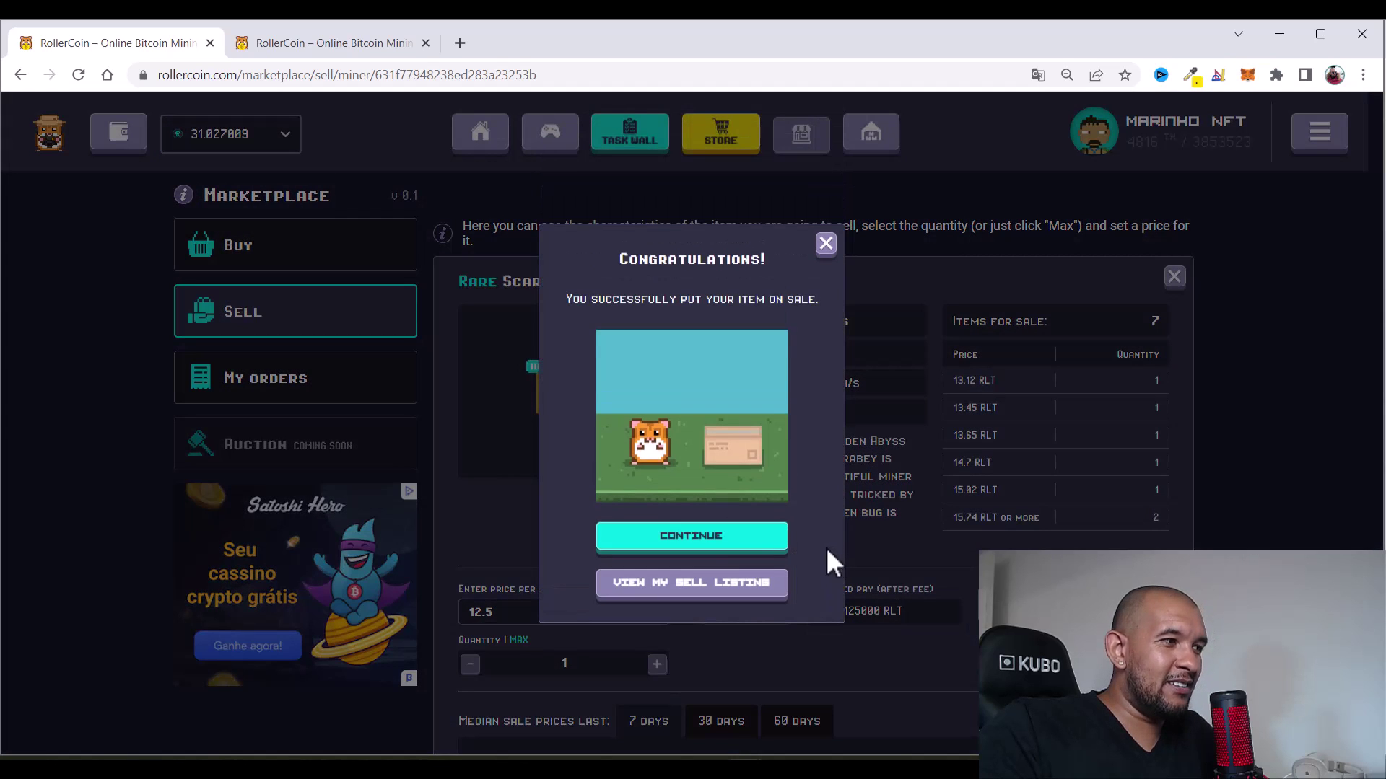
pyautogui.click(695, 545)
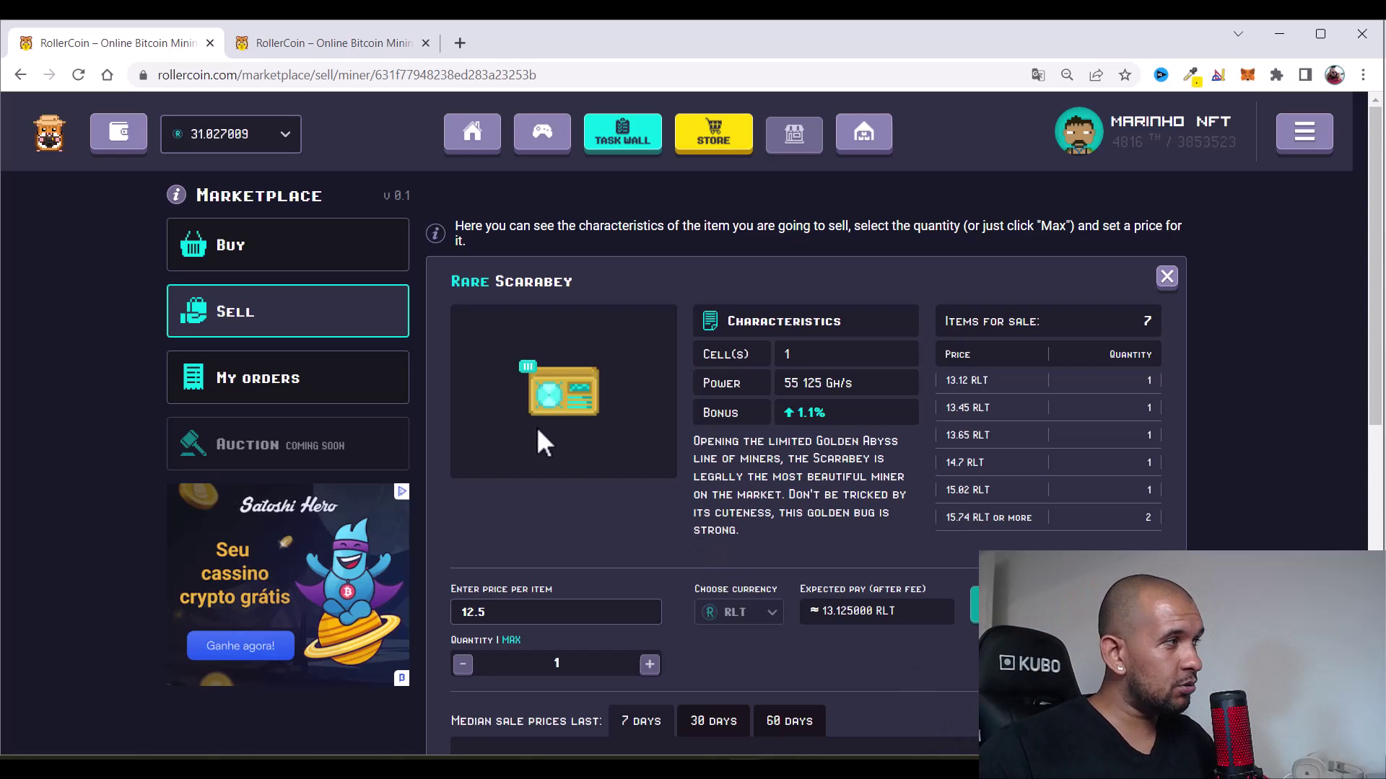
# Search the Marketplace's items on offer for Scarabey and compare the prices of its different levels
pyautogui.click(309, 265)
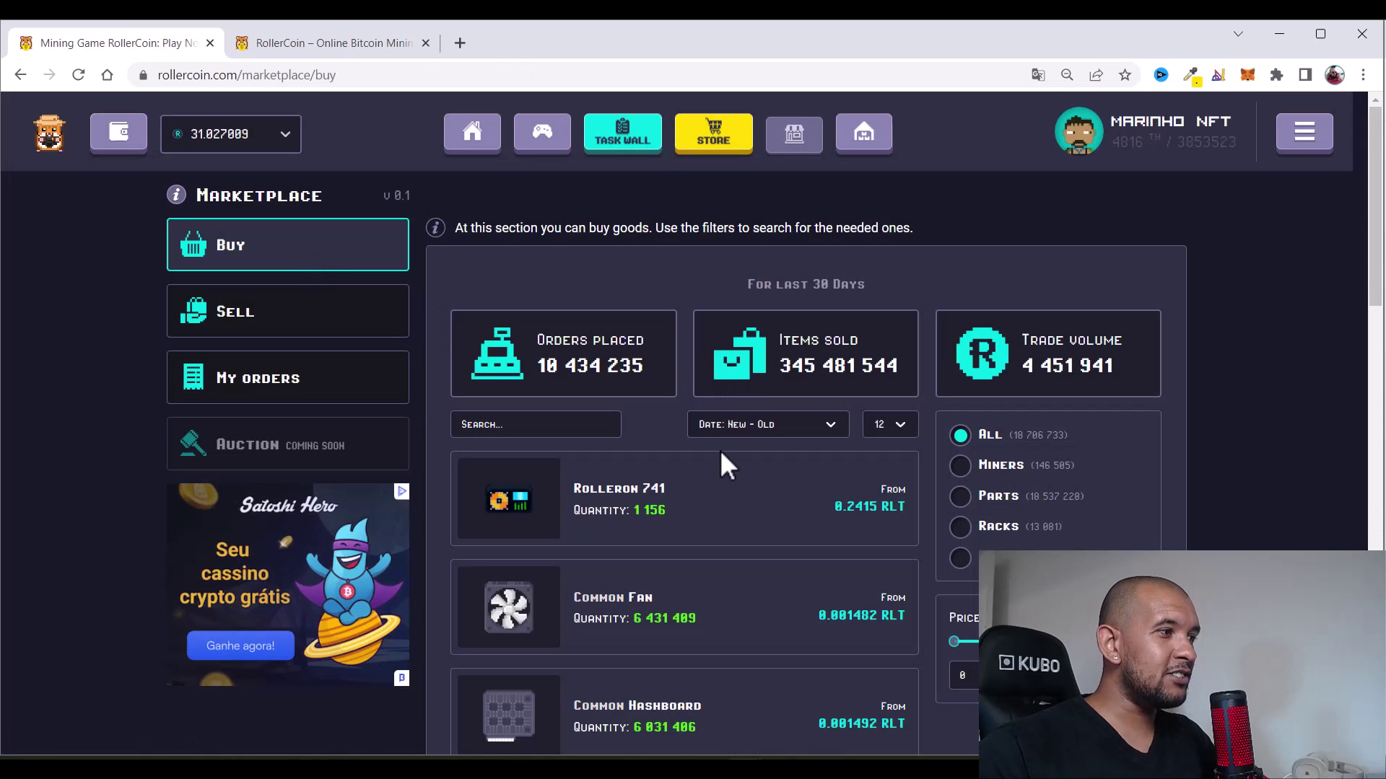
pyautogui.click(554, 424)
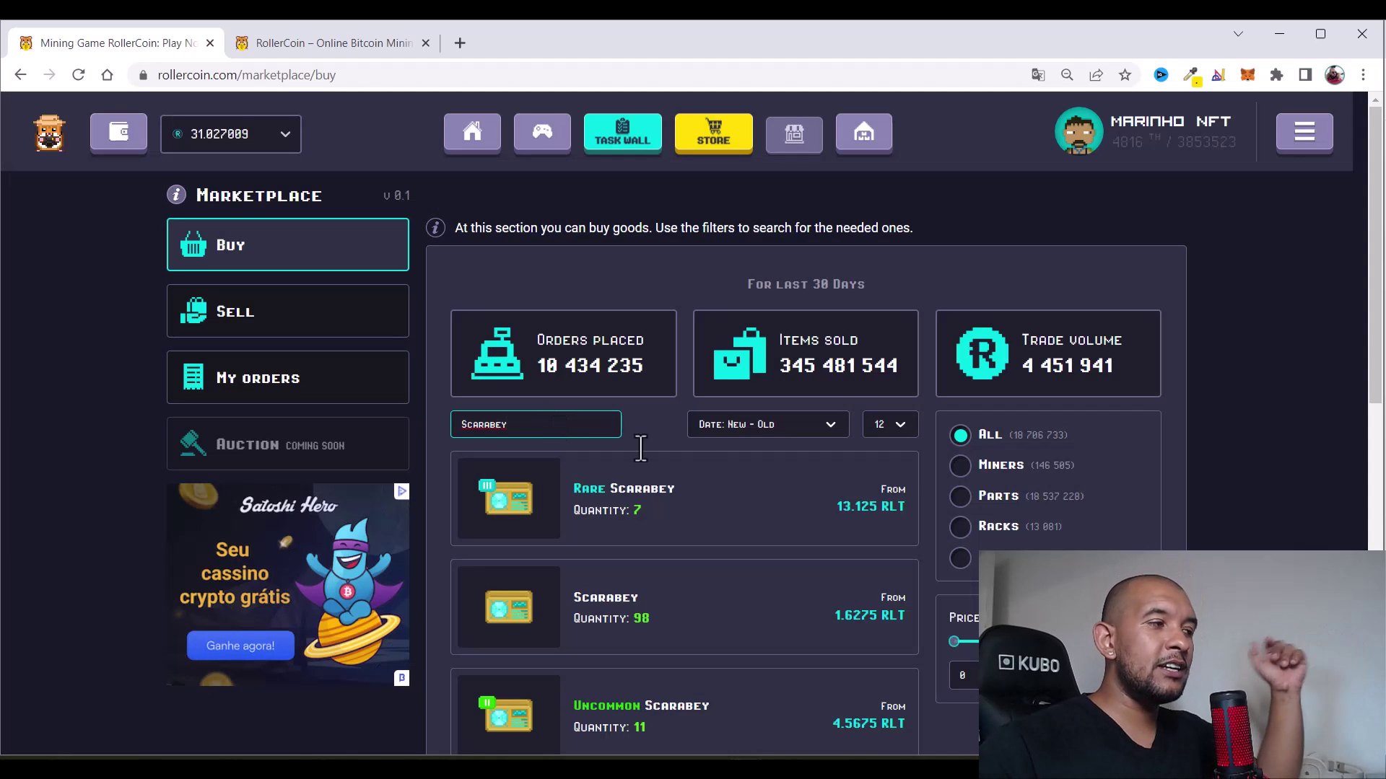
pyautogui.scroll(-3, 708, 469)
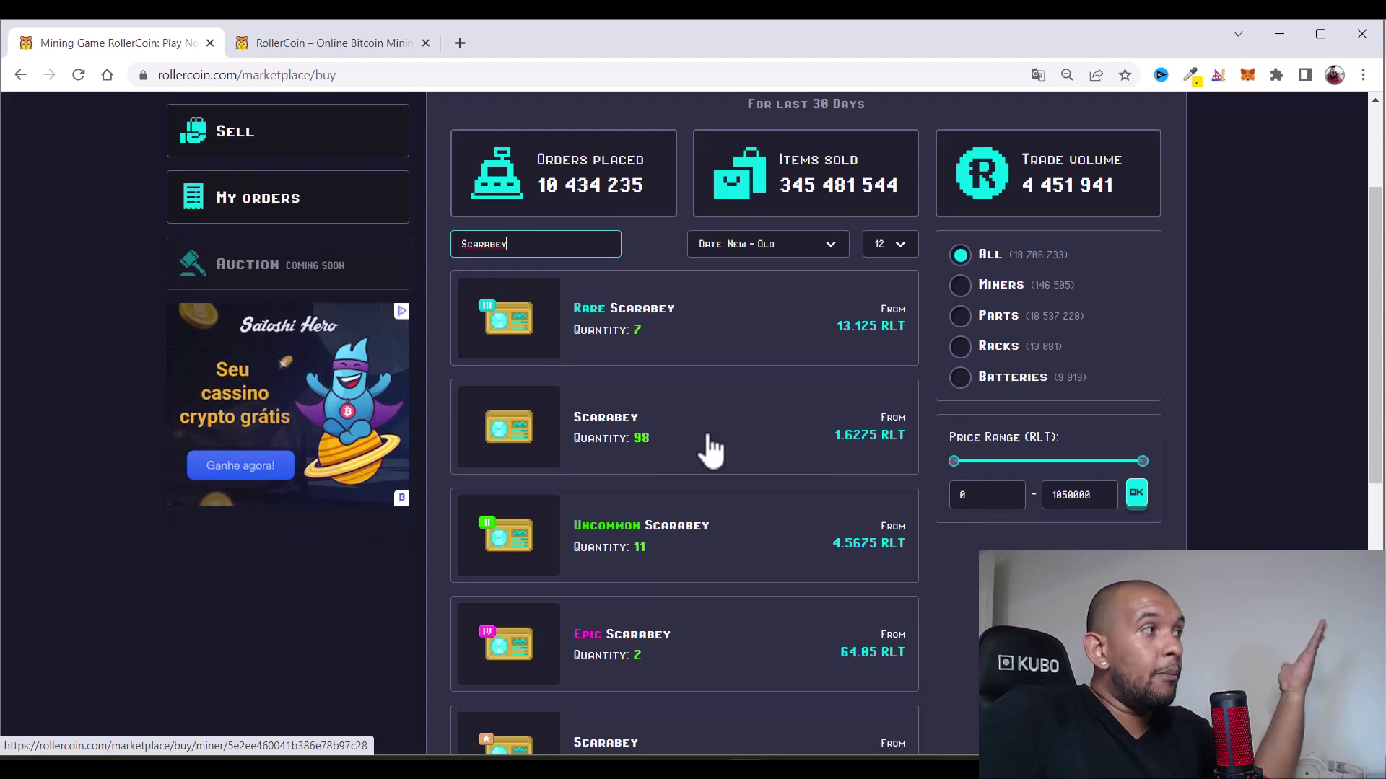
pyautogui.scroll(3, 707, 433)
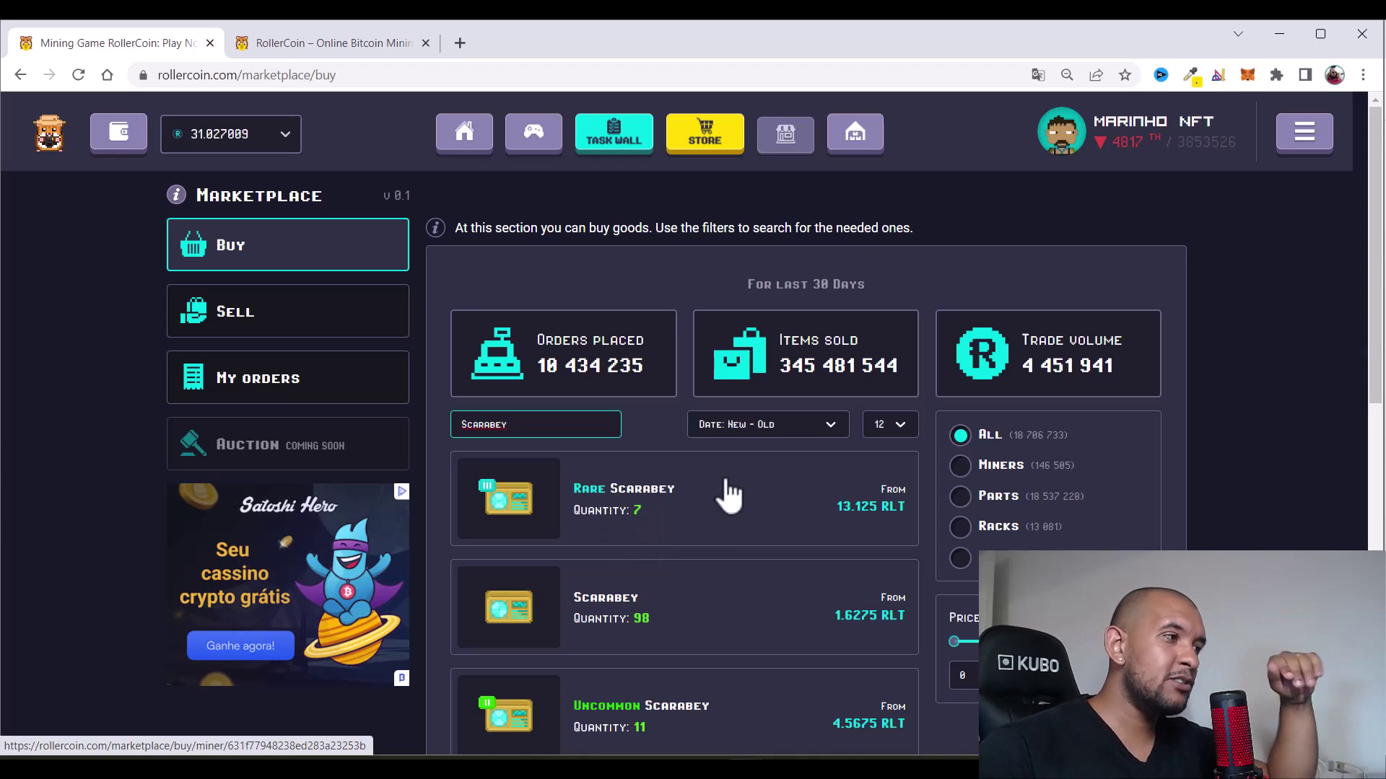
pyautogui.scroll(-3, 750, 495)
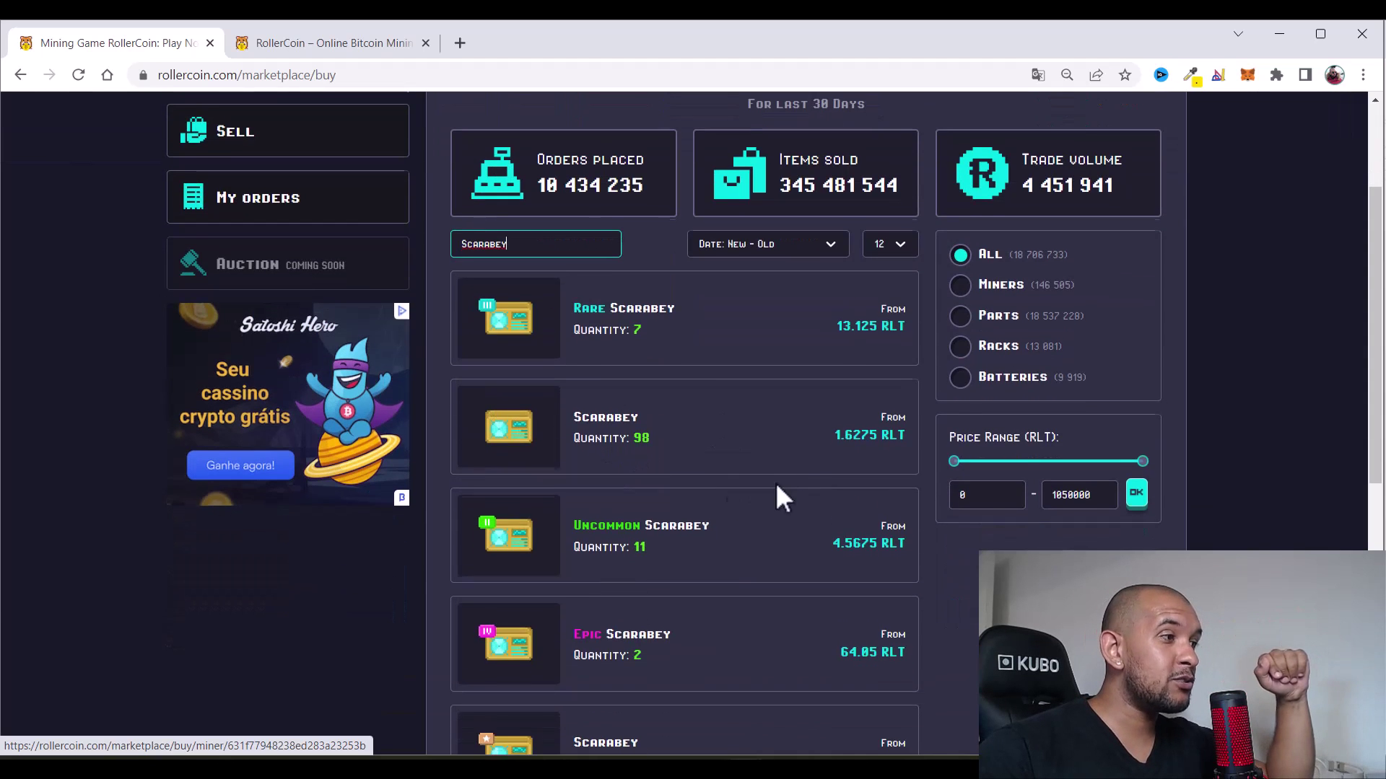
# Buy 4 basic Scarabey miners, confirm the purchase and close the order message
pyautogui.click(720, 444)
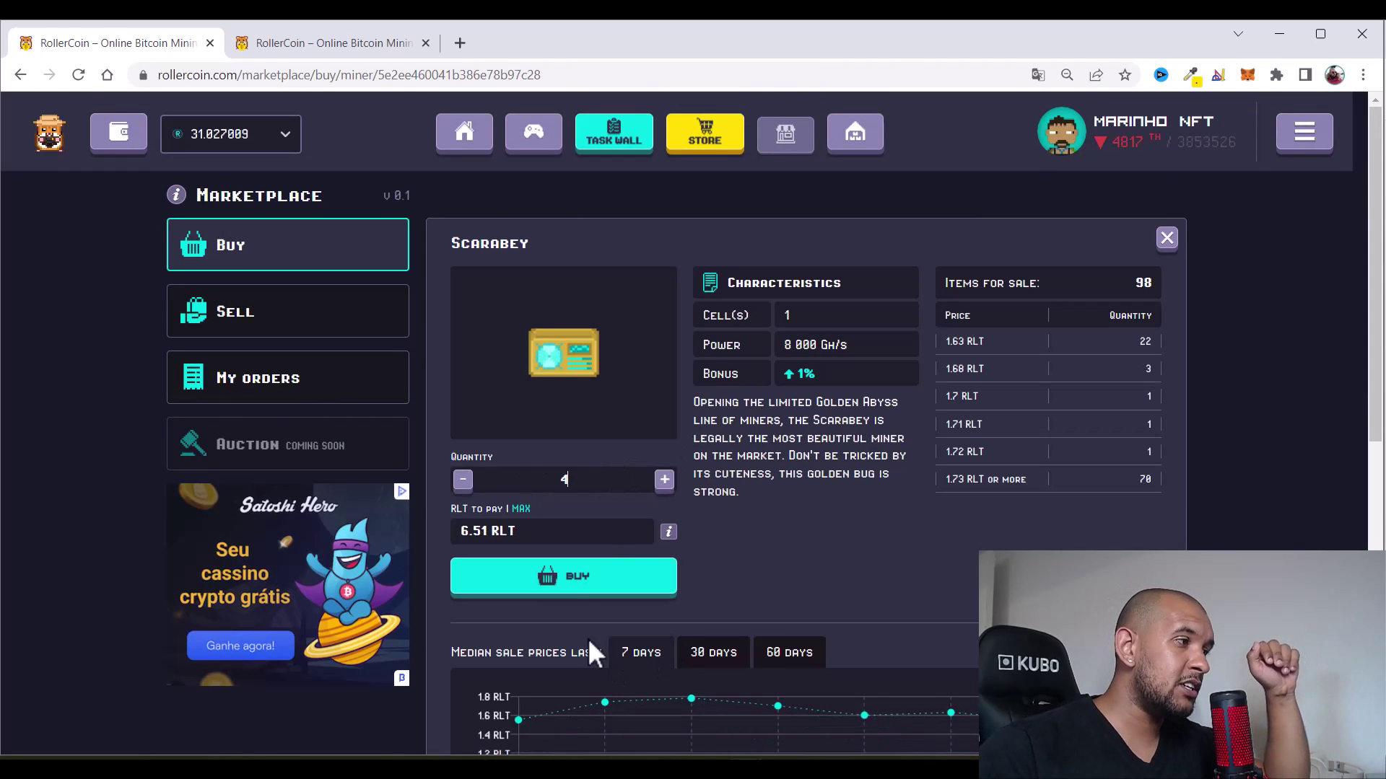
pyautogui.click(575, 589)
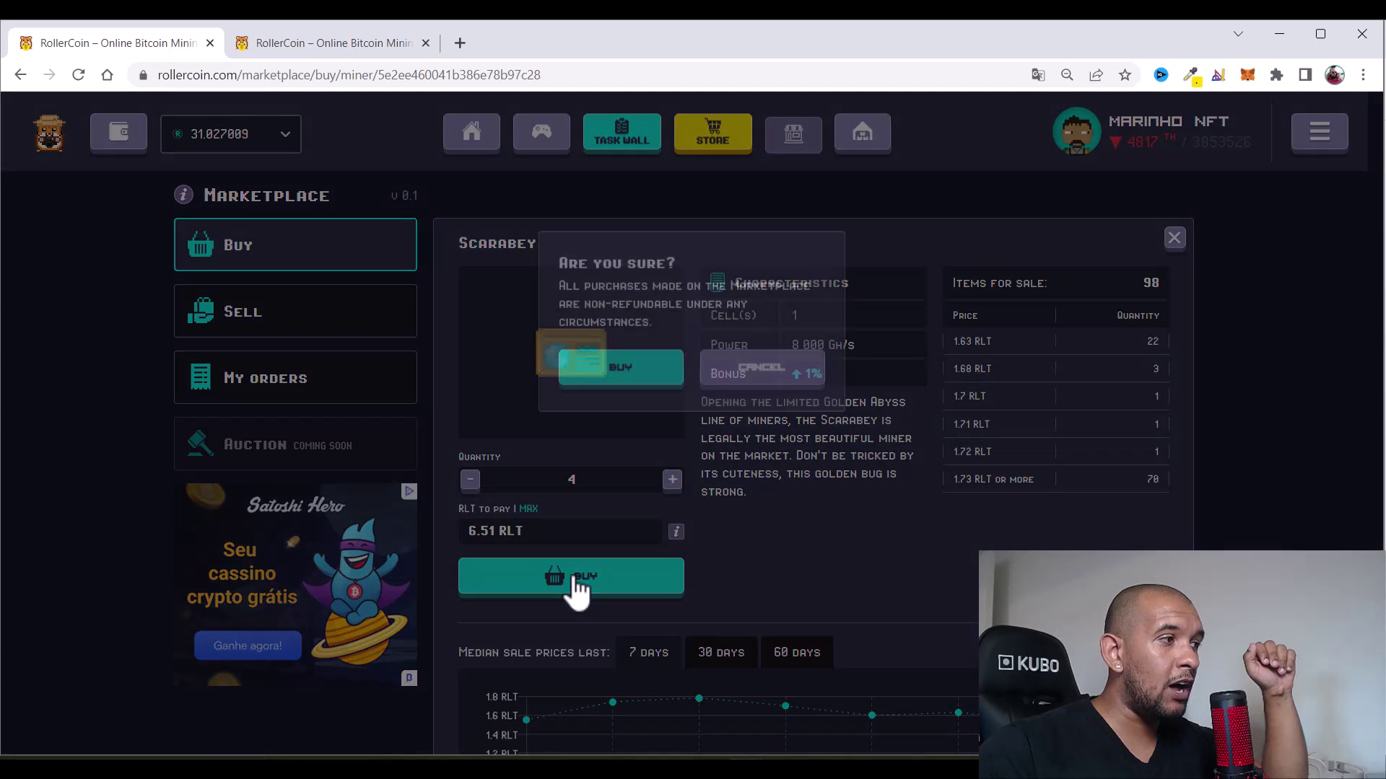
pyautogui.click(641, 492)
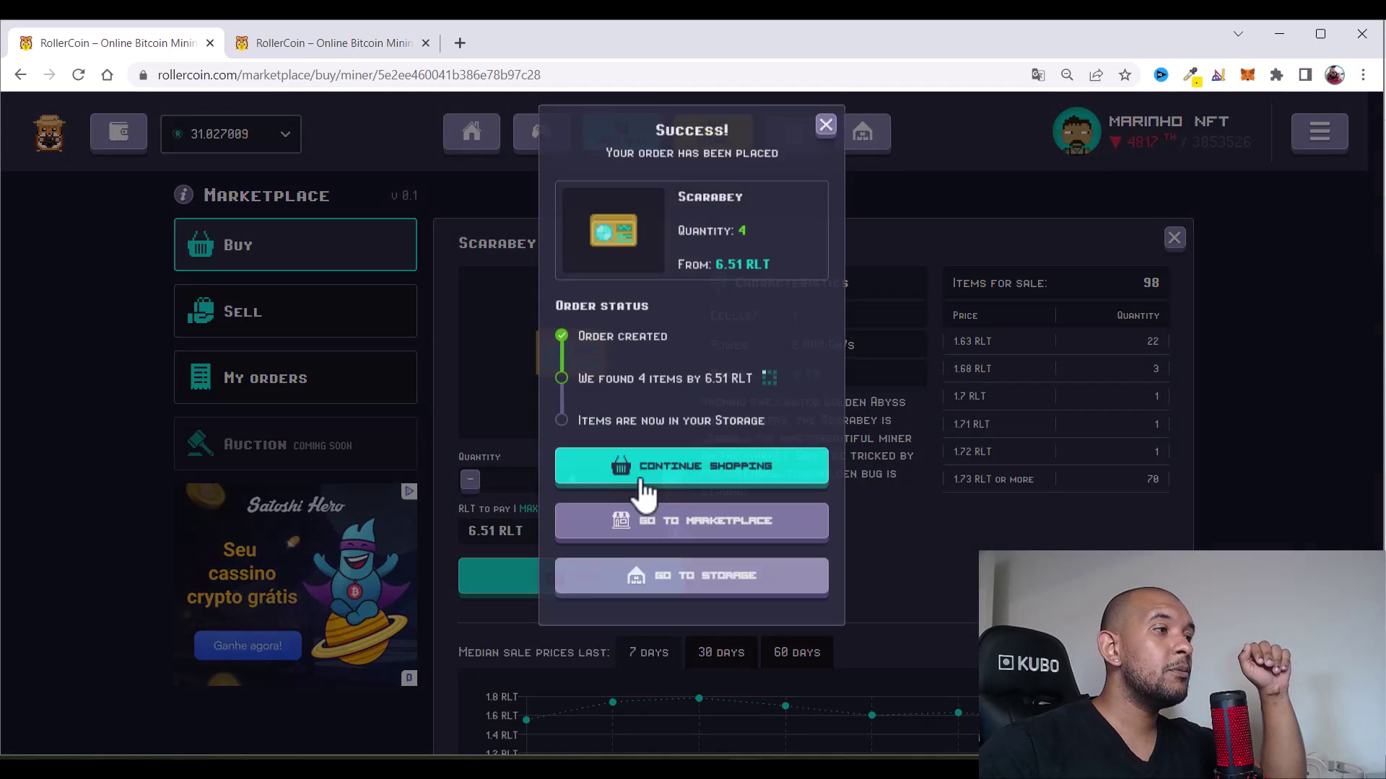
pyautogui.click(676, 516)
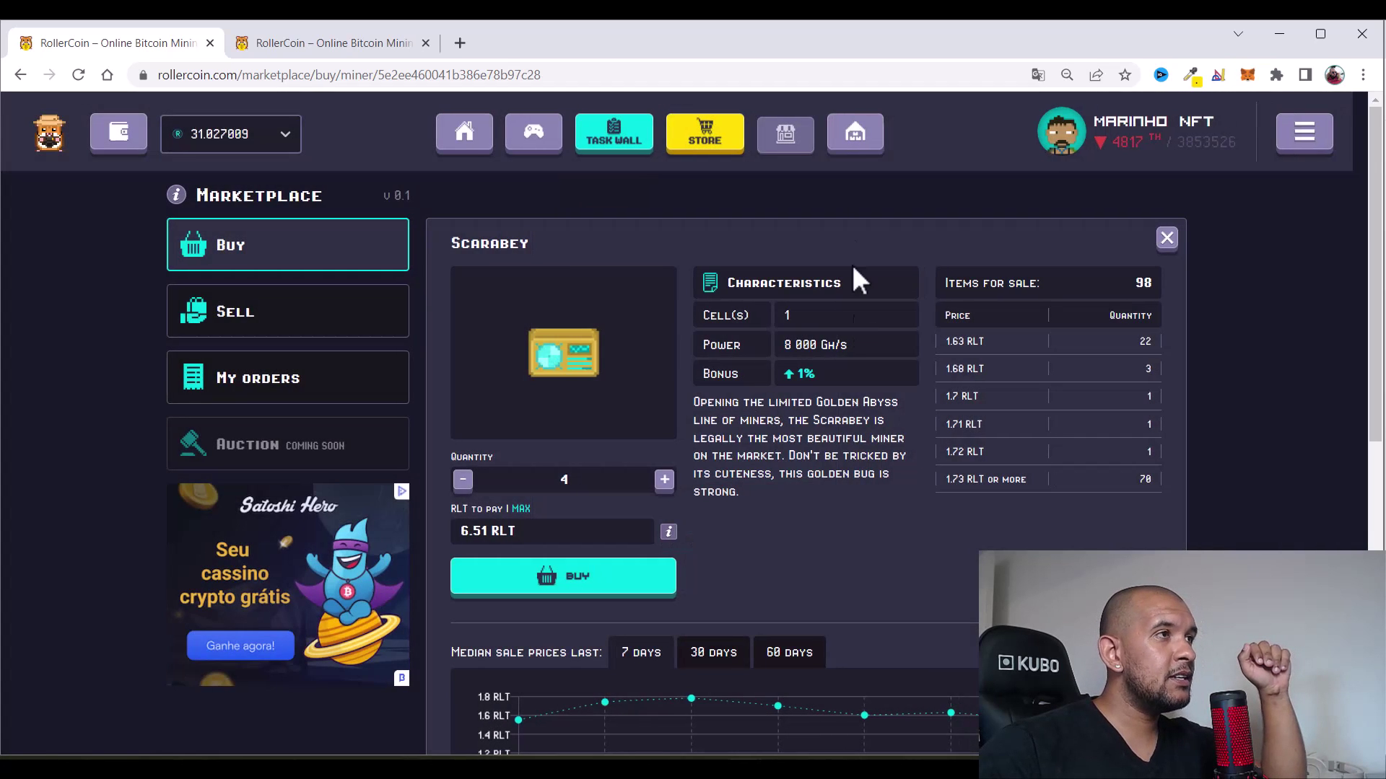
# Check the available merge parts in Storage and open the Season Store's parts cases
pyautogui.click(864, 135)
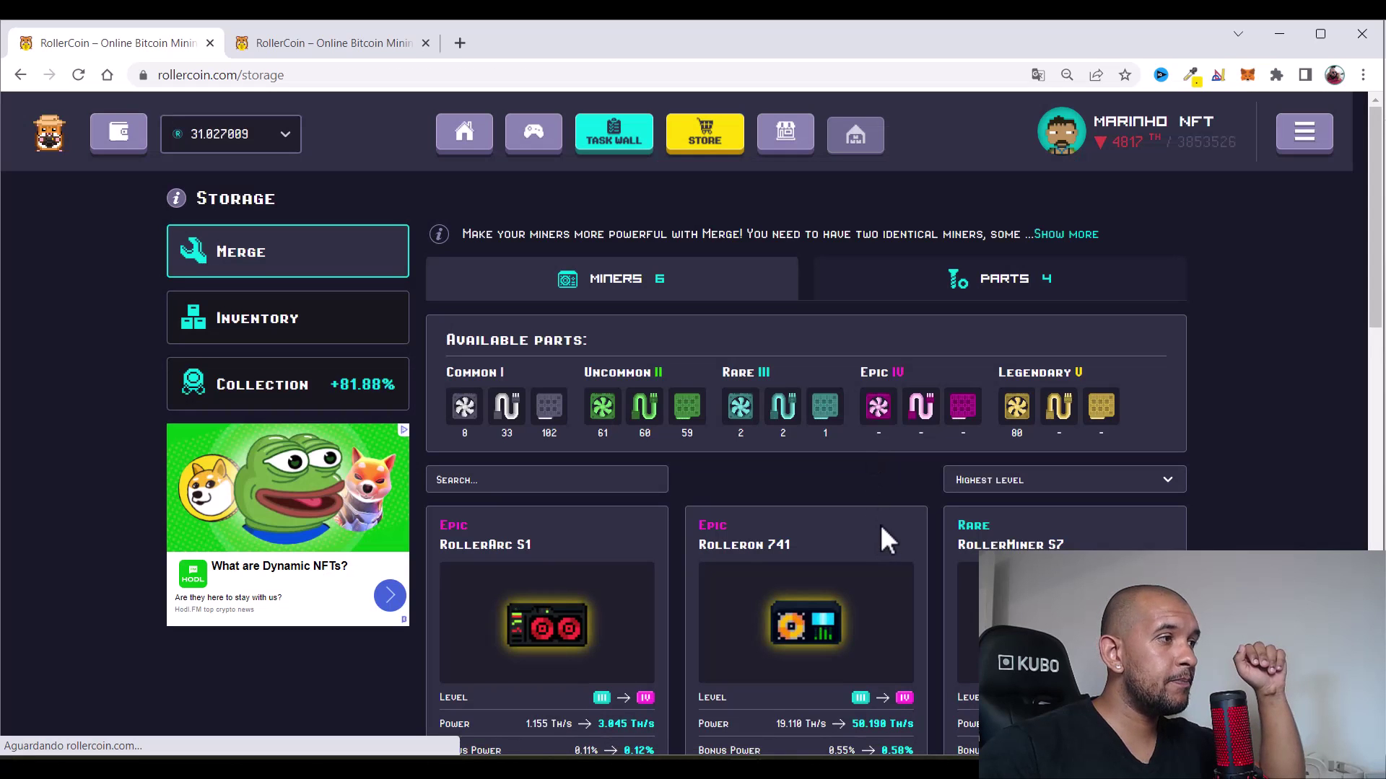
pyautogui.scroll(-5, 876, 492)
pyautogui.scroll(5, 876, 492)
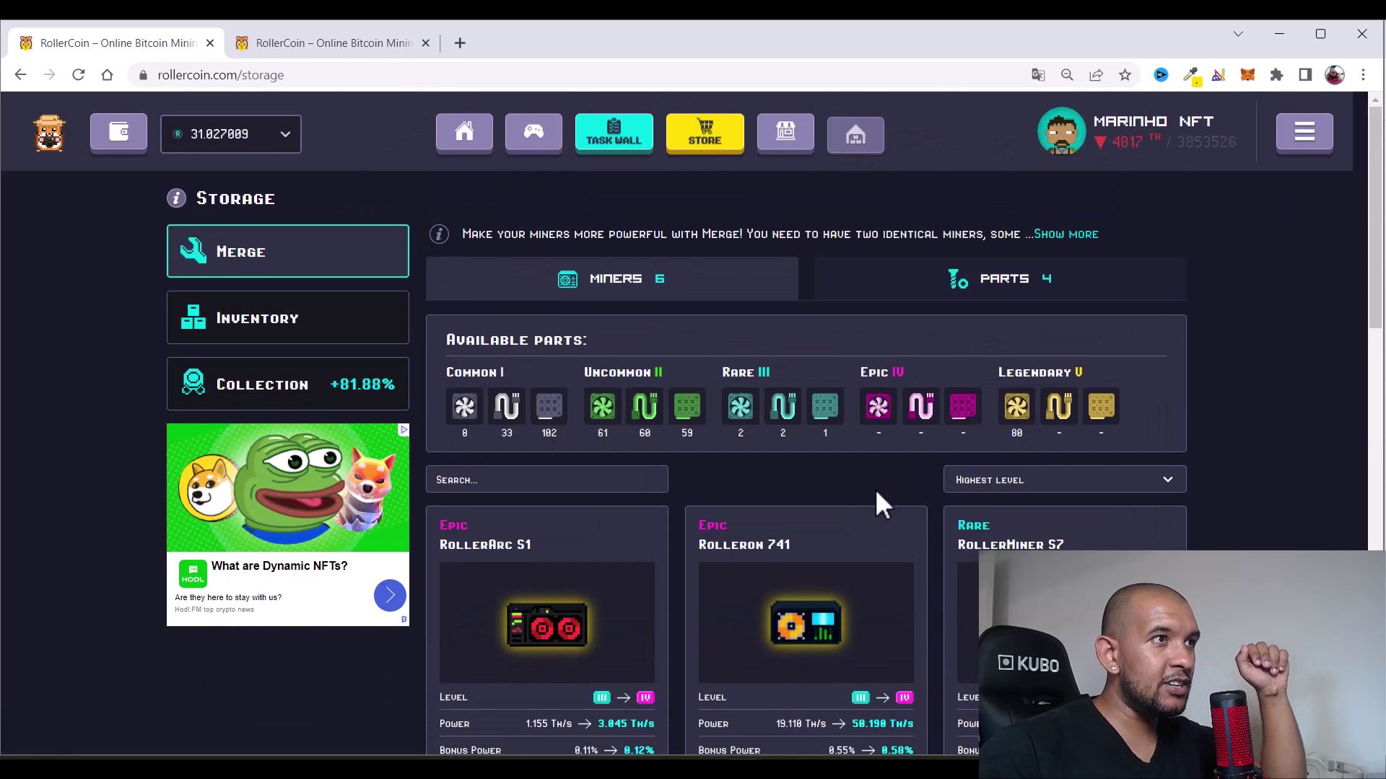
pyautogui.click(700, 137)
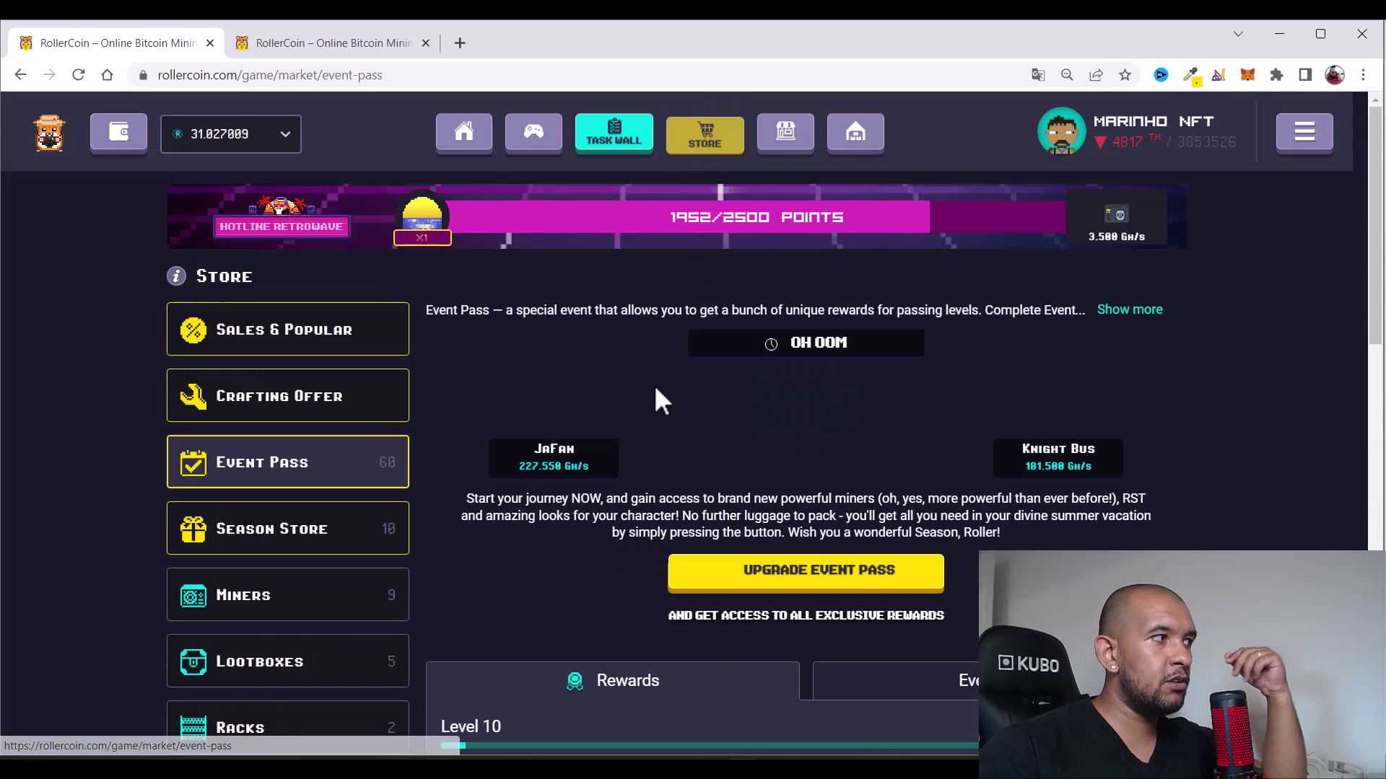
pyautogui.click(355, 530)
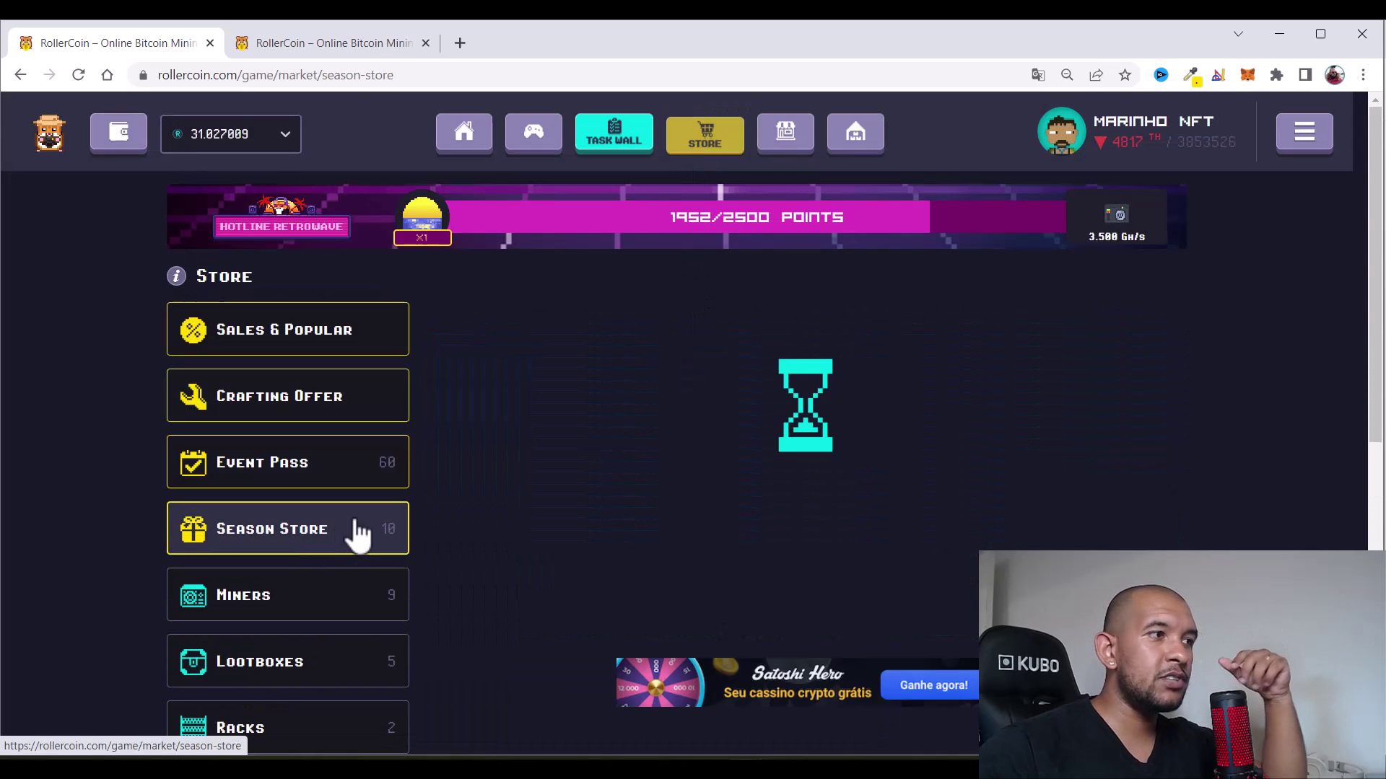
pyautogui.scroll(-5, 828, 526)
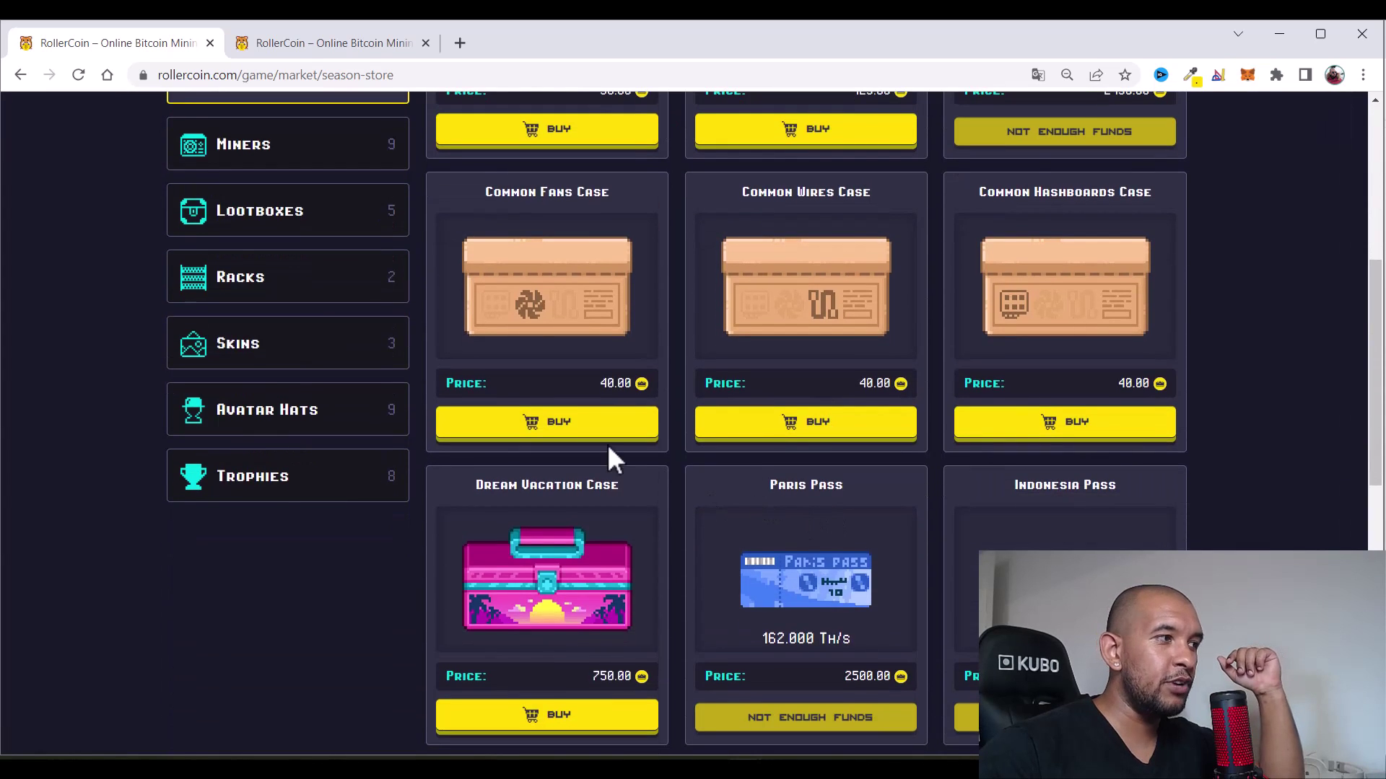
# Buy one Common Fans Case and one Common Wires Case in the Season Store and collect the parts from each
pyautogui.click(570, 427)
pyautogui.click(503, 448)
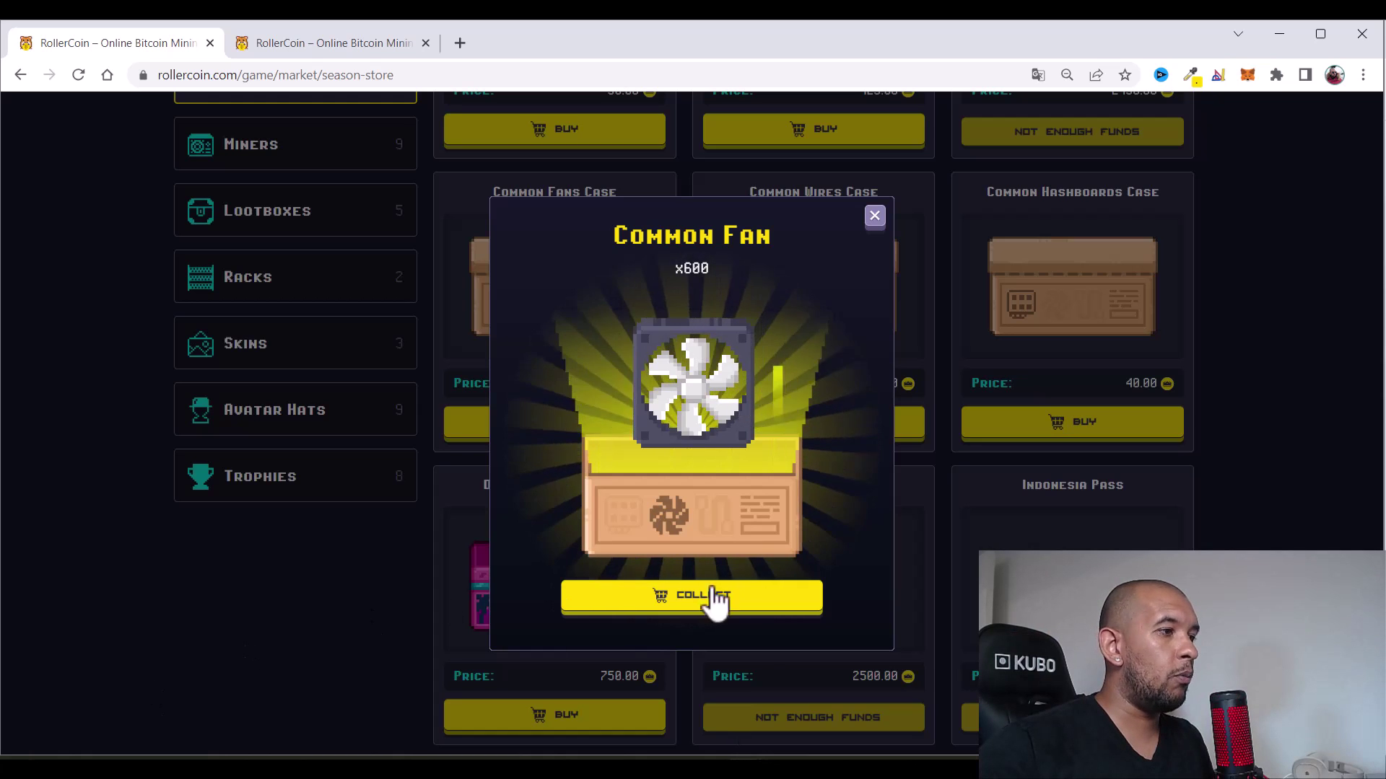
pyautogui.click(694, 604)
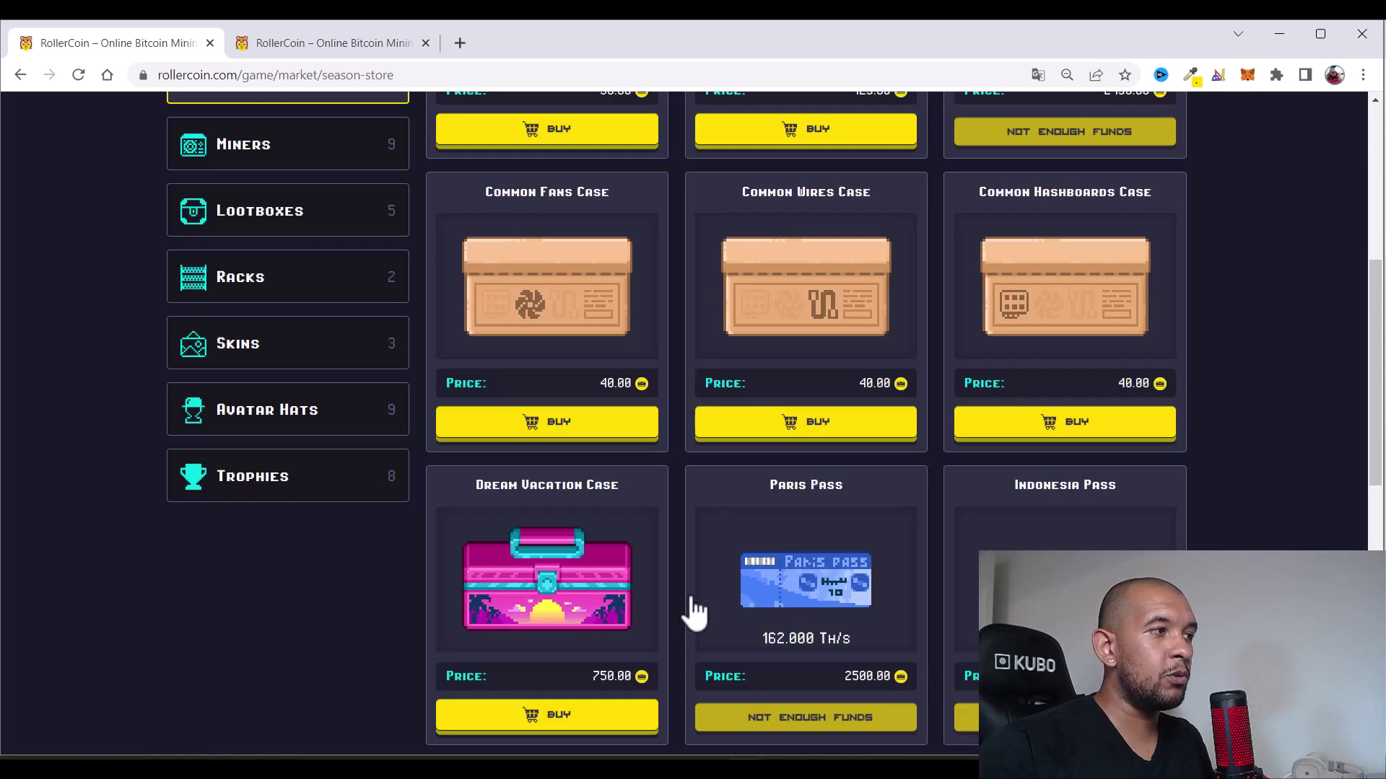
pyautogui.click(822, 437)
pyautogui.click(743, 448)
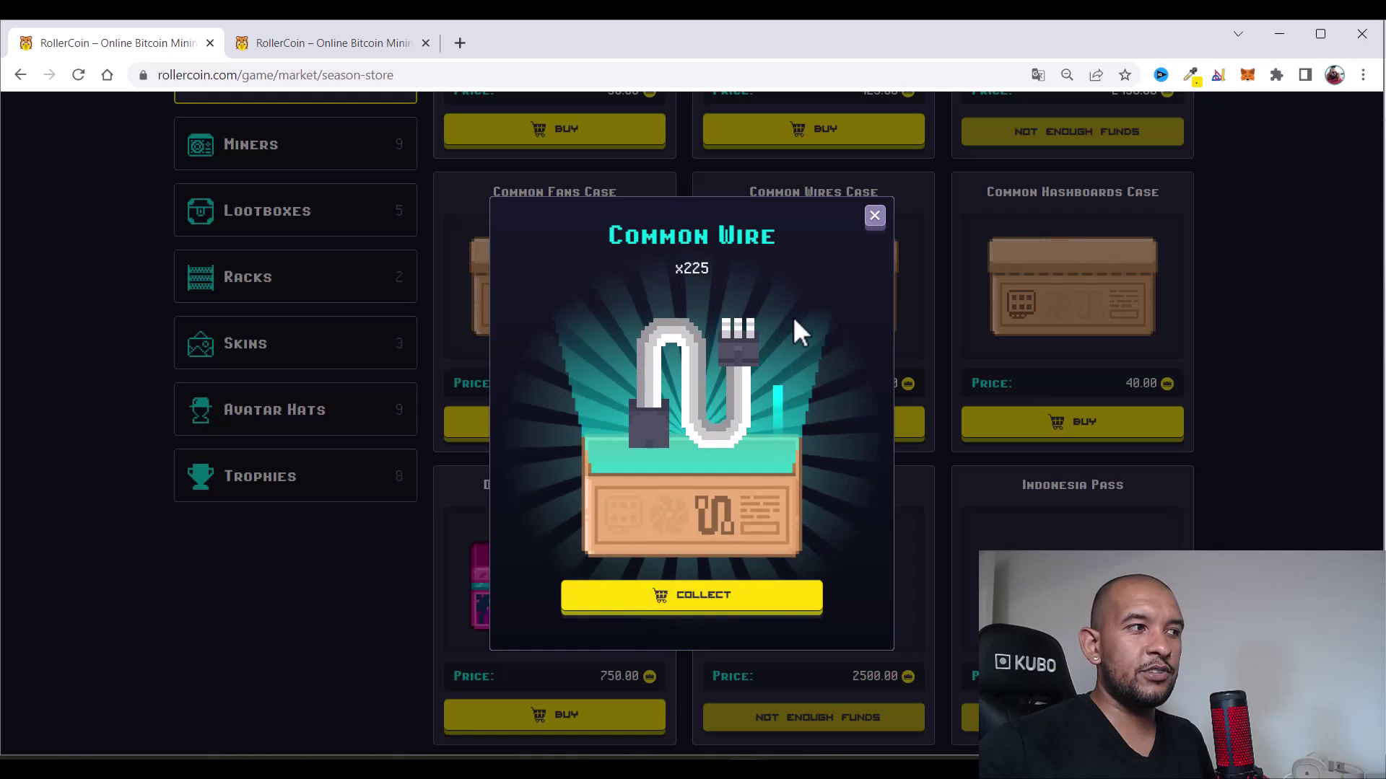
pyautogui.click(692, 599)
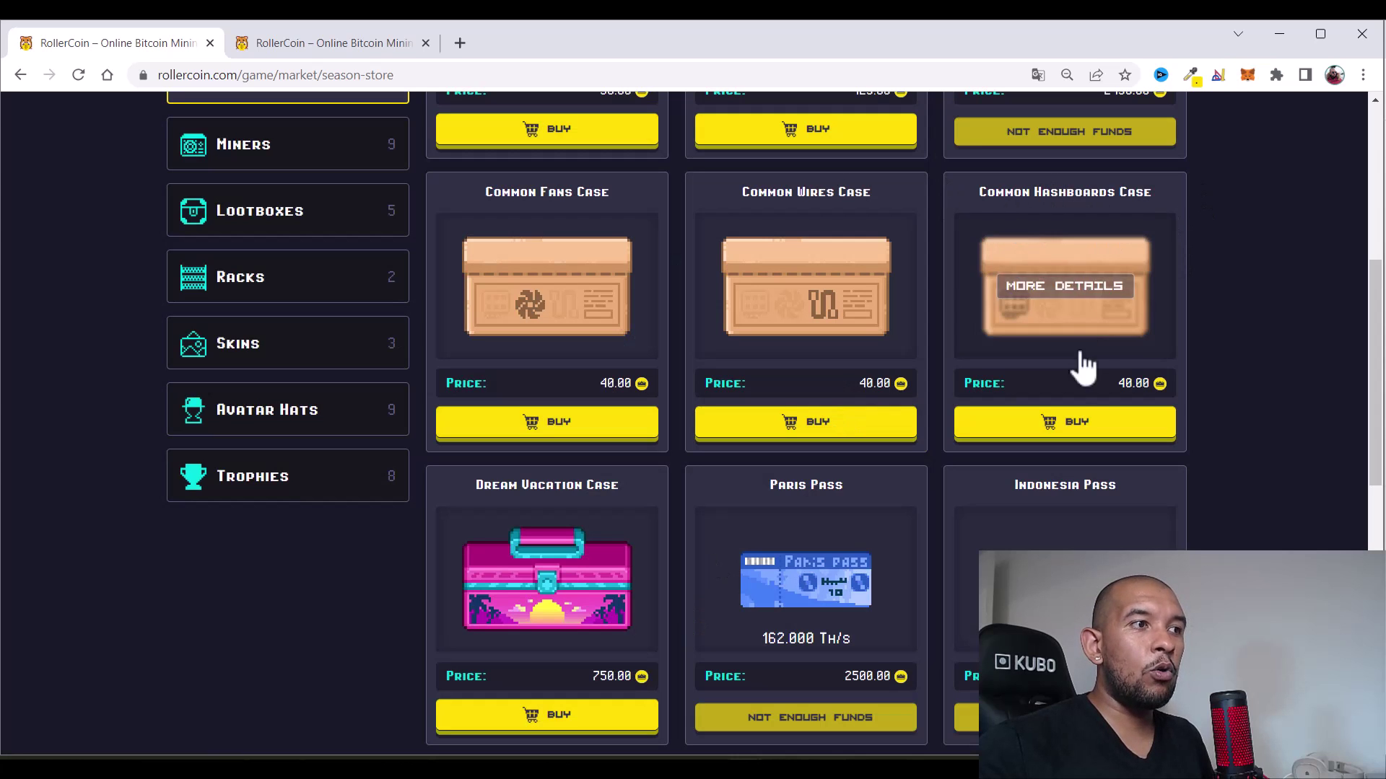
# Buy one Common Hashboards Case in the Season Store
pyautogui.click(1050, 431)
pyautogui.click(1023, 453)
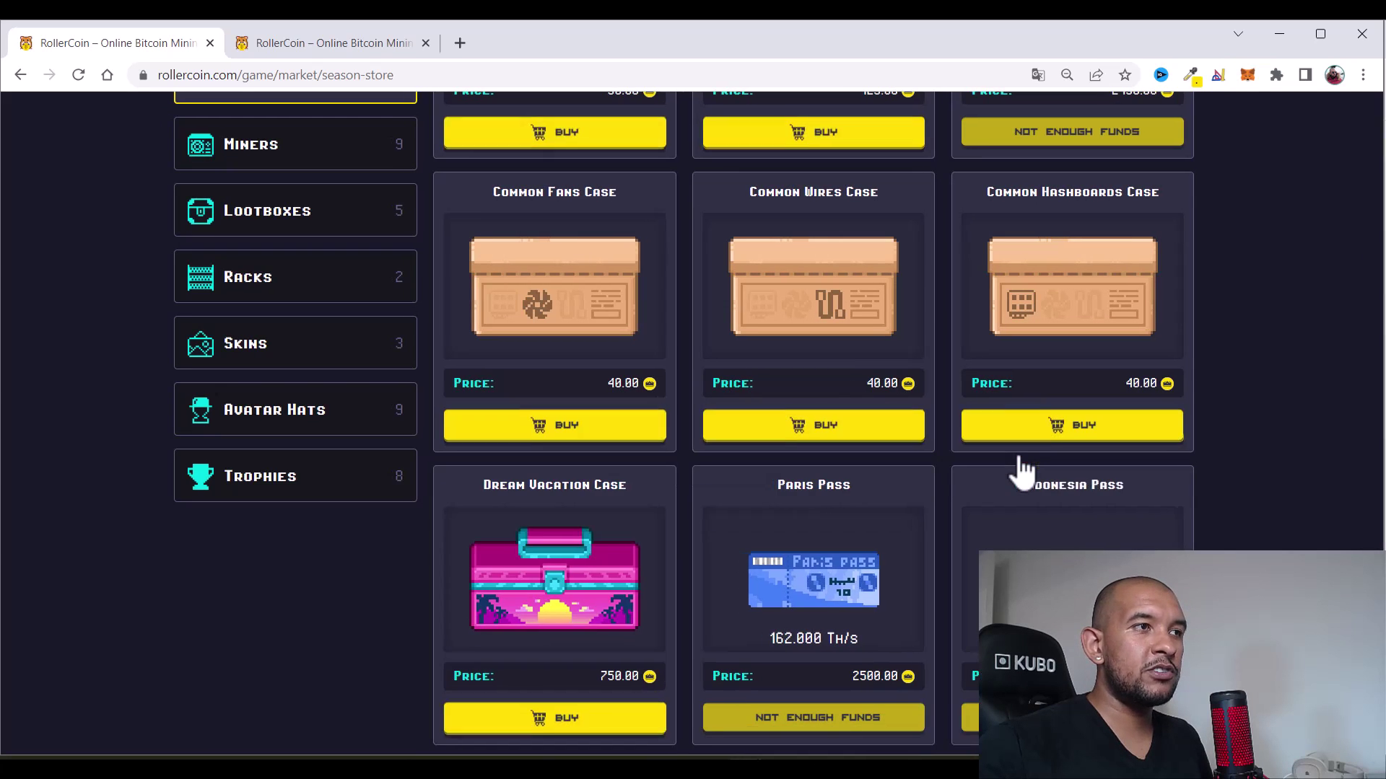